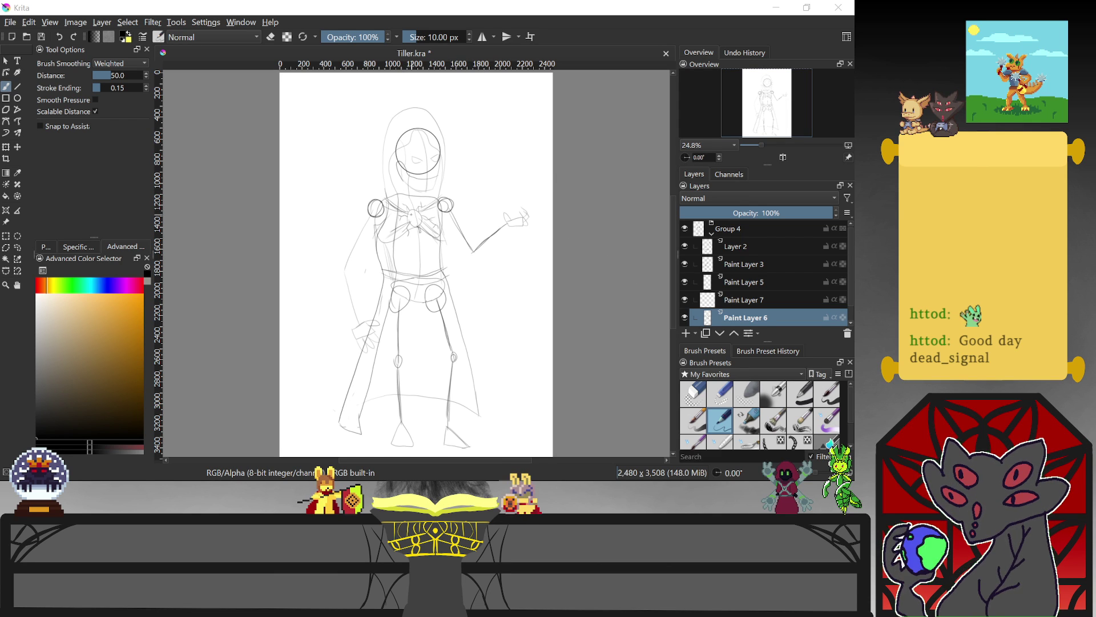
Erase the face line inside the left part of the head circle with the 50 px eraser
key(e)
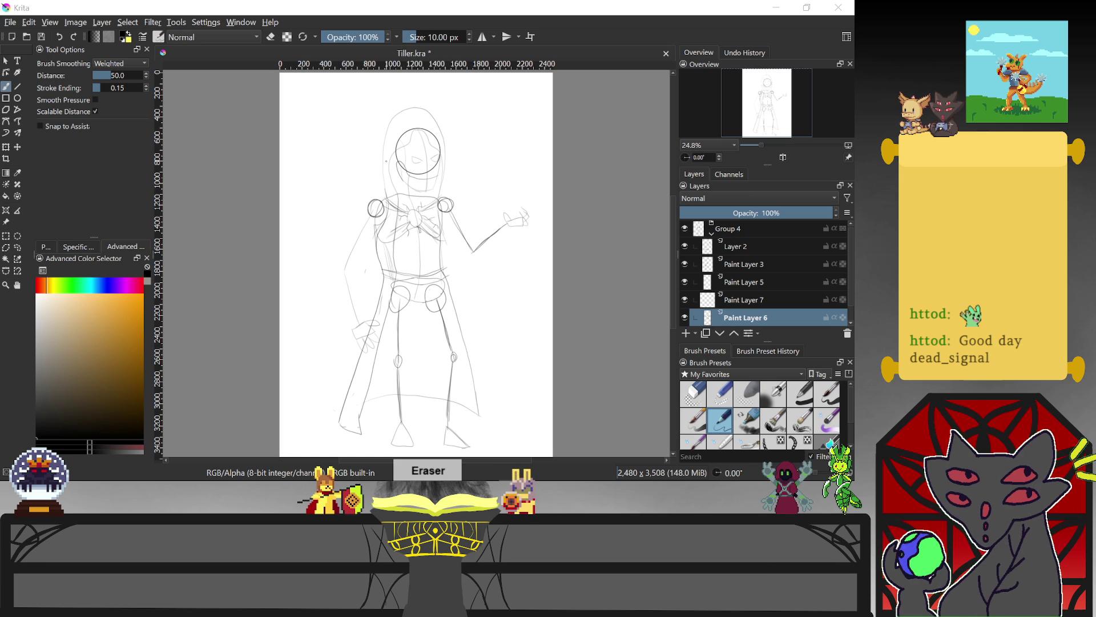
key(e)
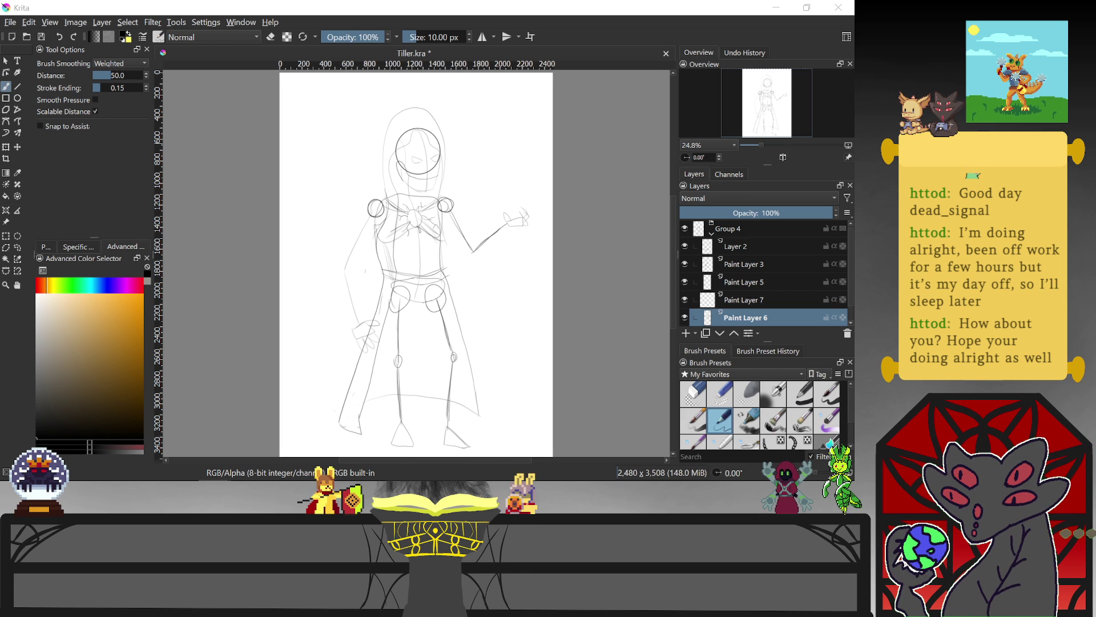
key(e)
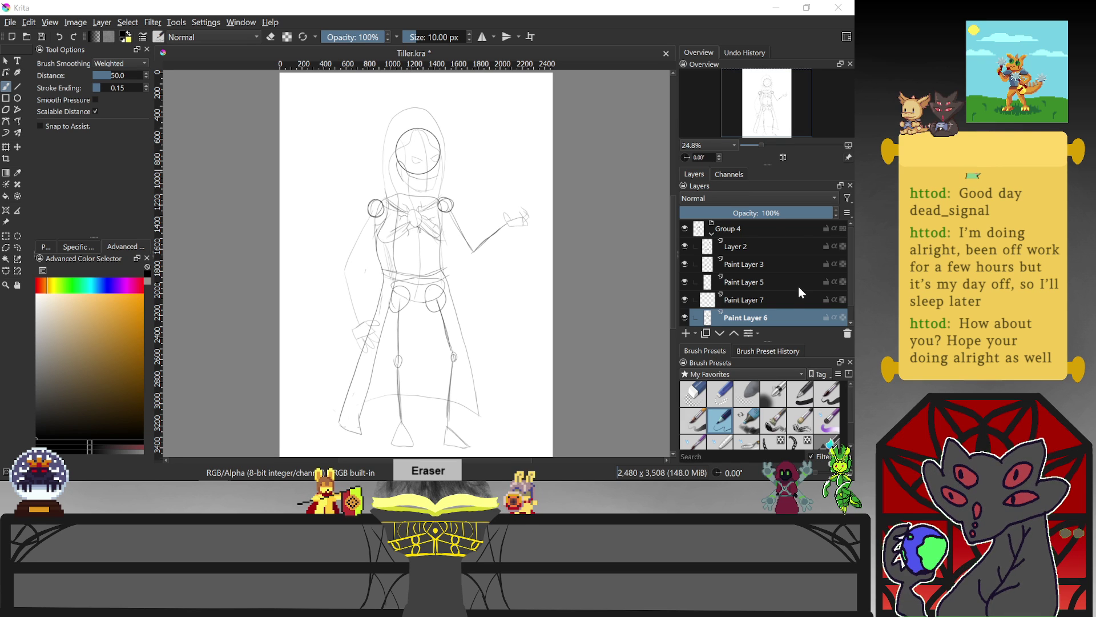
key(e)
key(e)
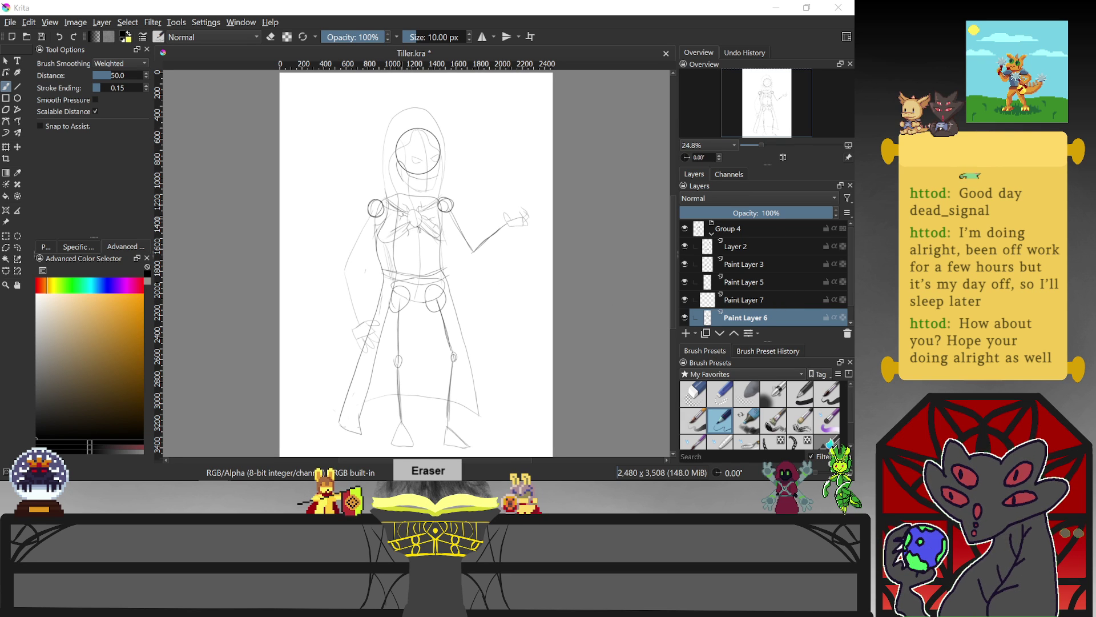
click(693, 393)
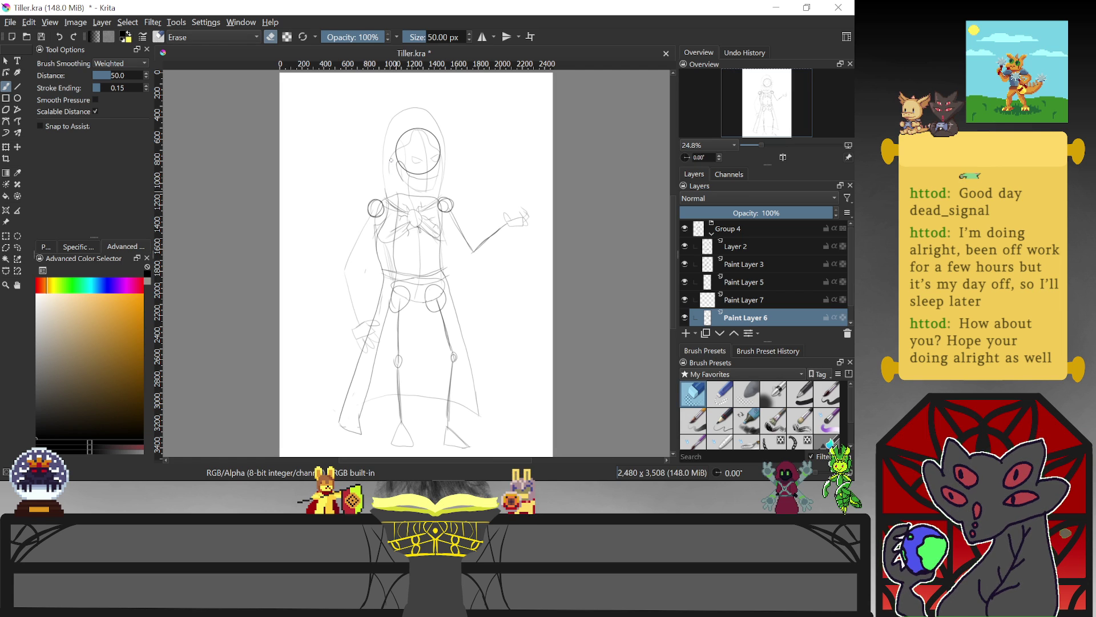
drag(403, 146, 413, 135)
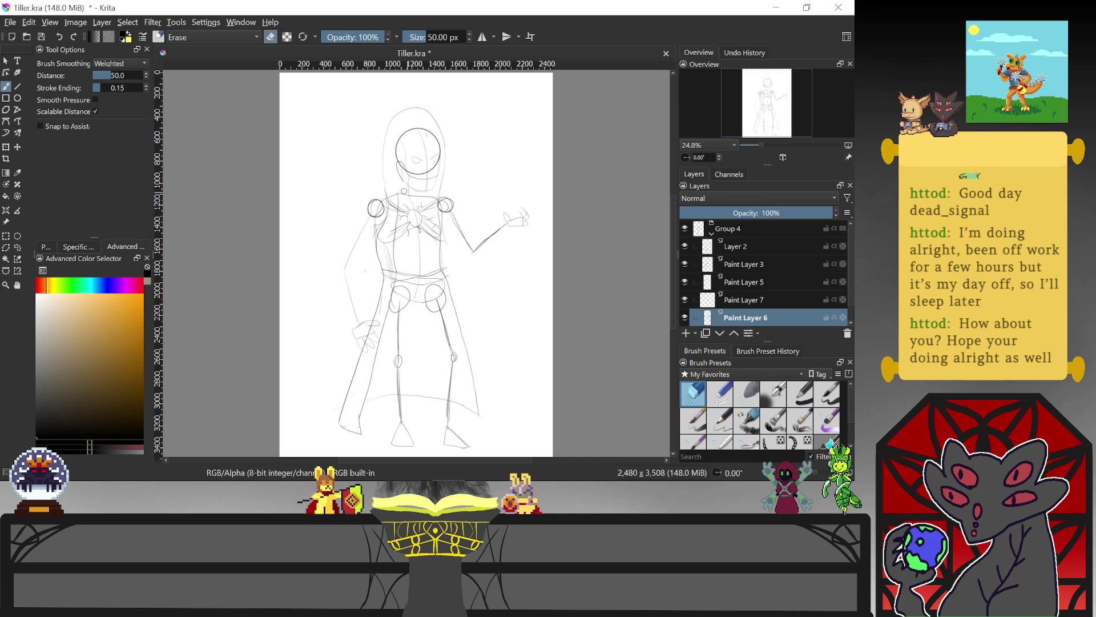
Redraw the erased face line and sketch a wider outline along the hood's right side with the 10 px pen
key(e)
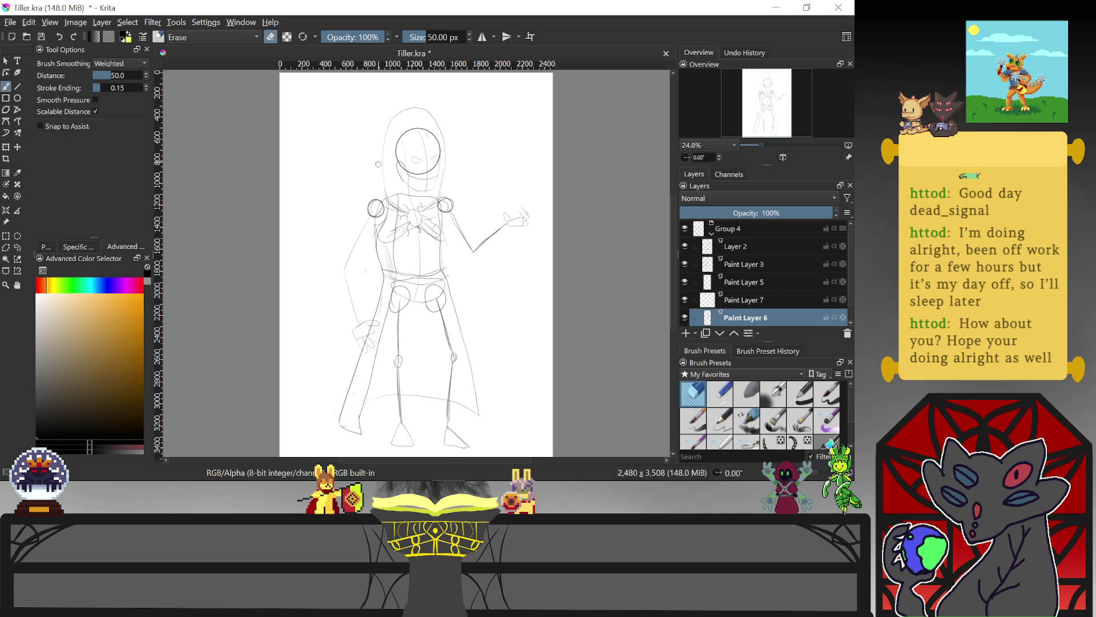
key(e)
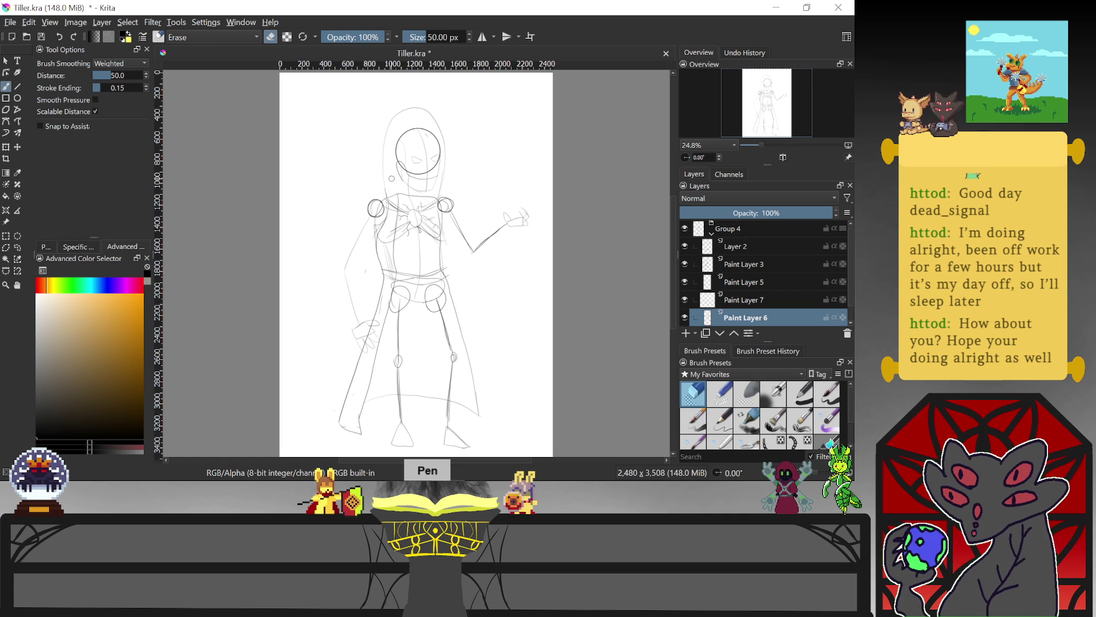
click(720, 421)
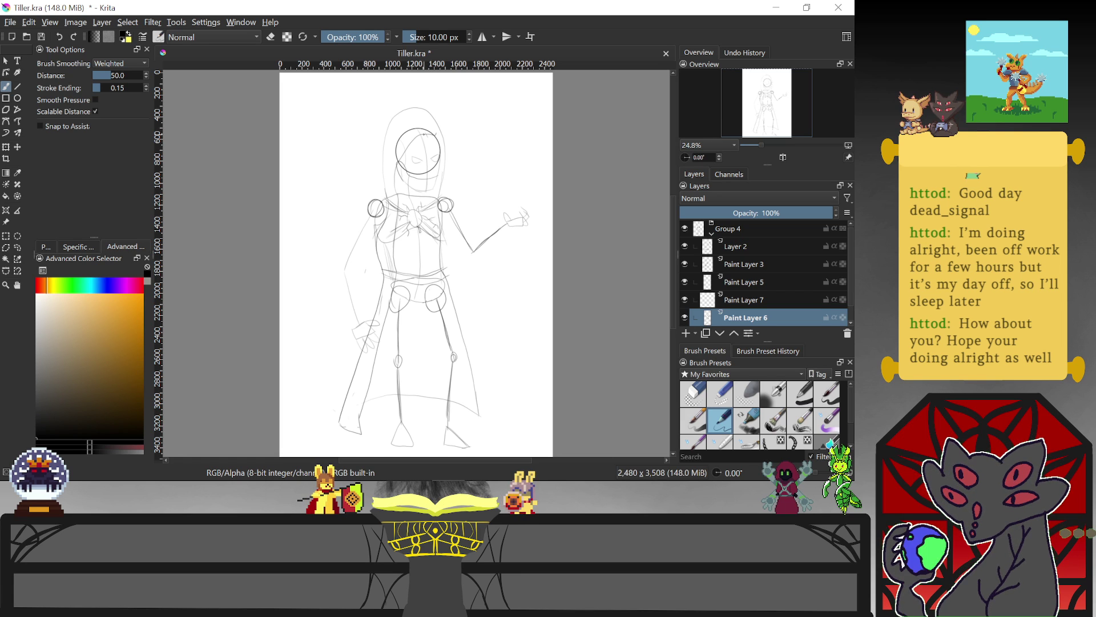
drag(436, 134, 449, 160)
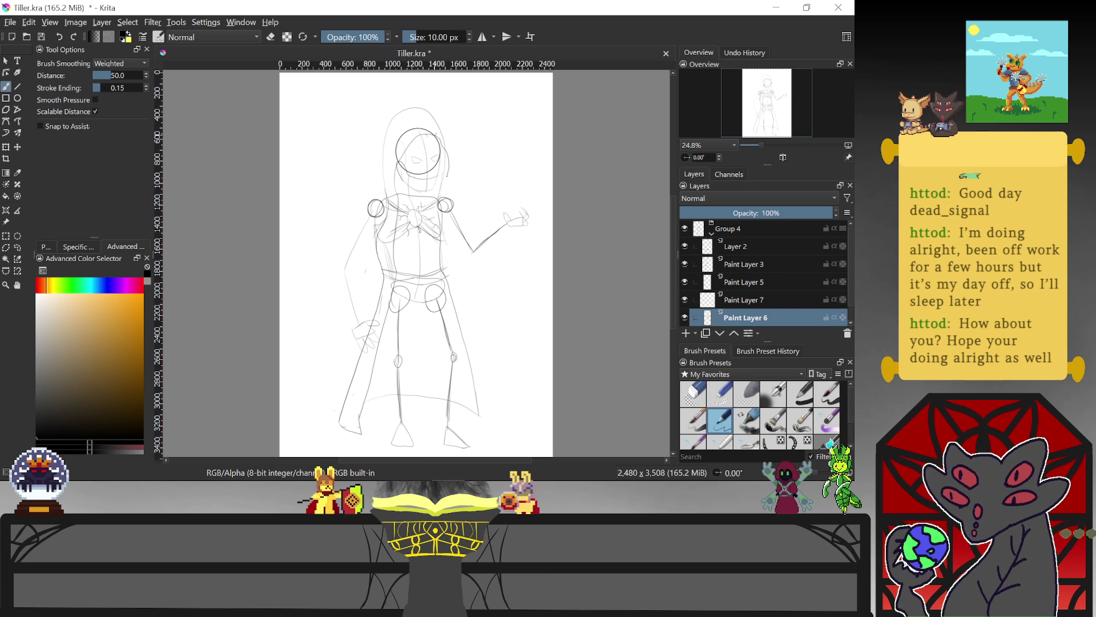
Erase the tall crown of the hood above the head circle with the 50 px eraser
key(e)
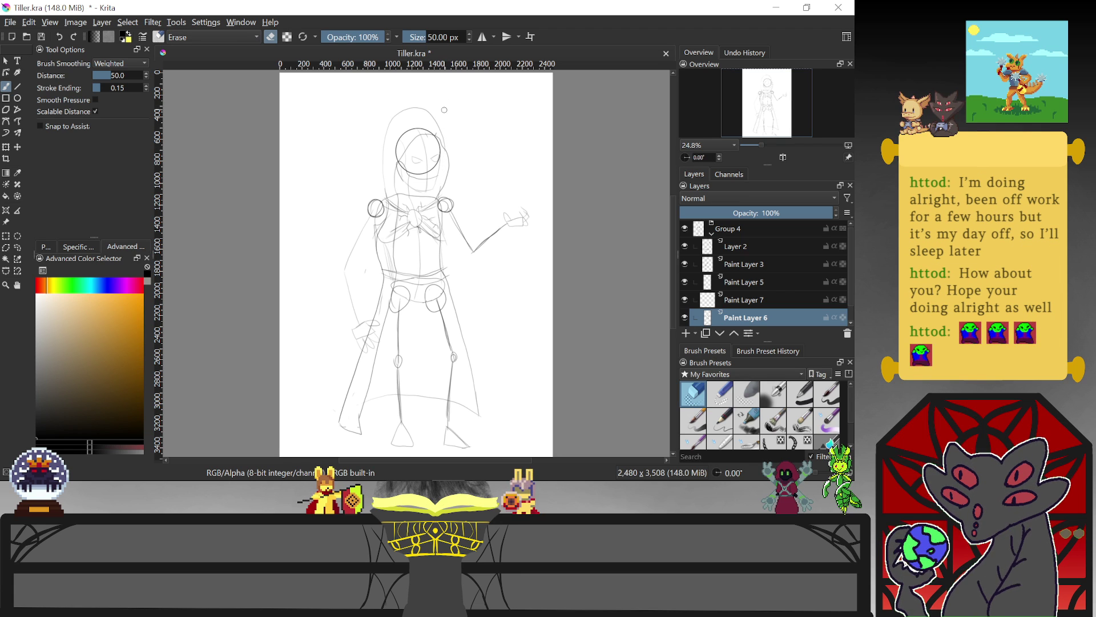
key(e)
key(e)
mouse_move(383, 151)
mouse_down()
mouse_move(406, 109)
mouse_move(435, 120)
mouse_move(446, 142)
mouse_up()
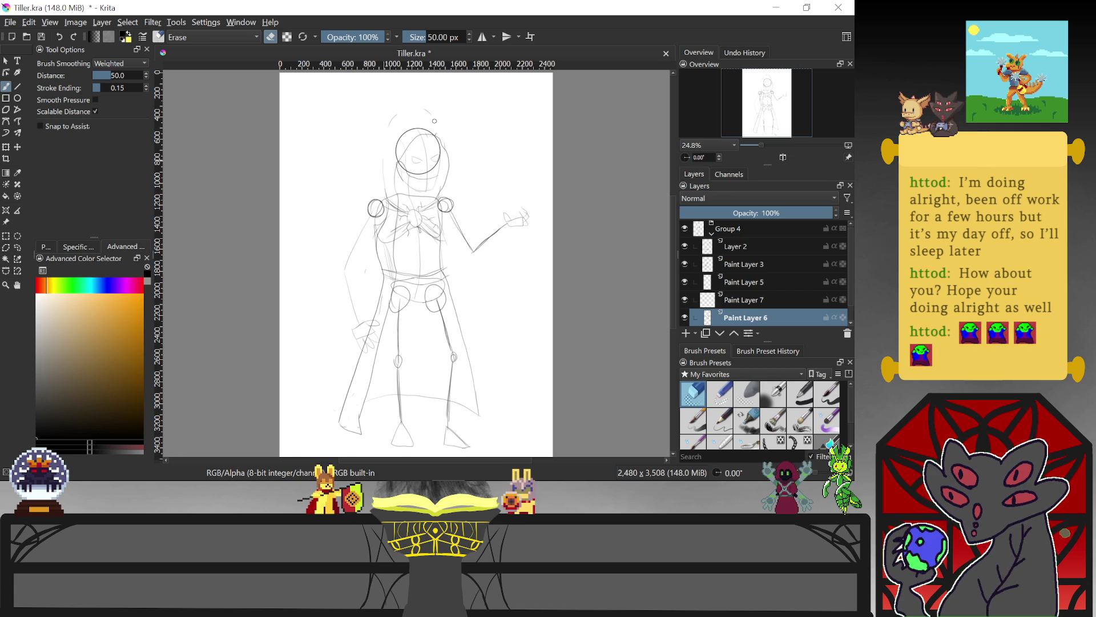
Redraw the hood's crown with the 10 px pen as a low rounded arc close above the head circle, undoing pointed and taller versions
key(e)
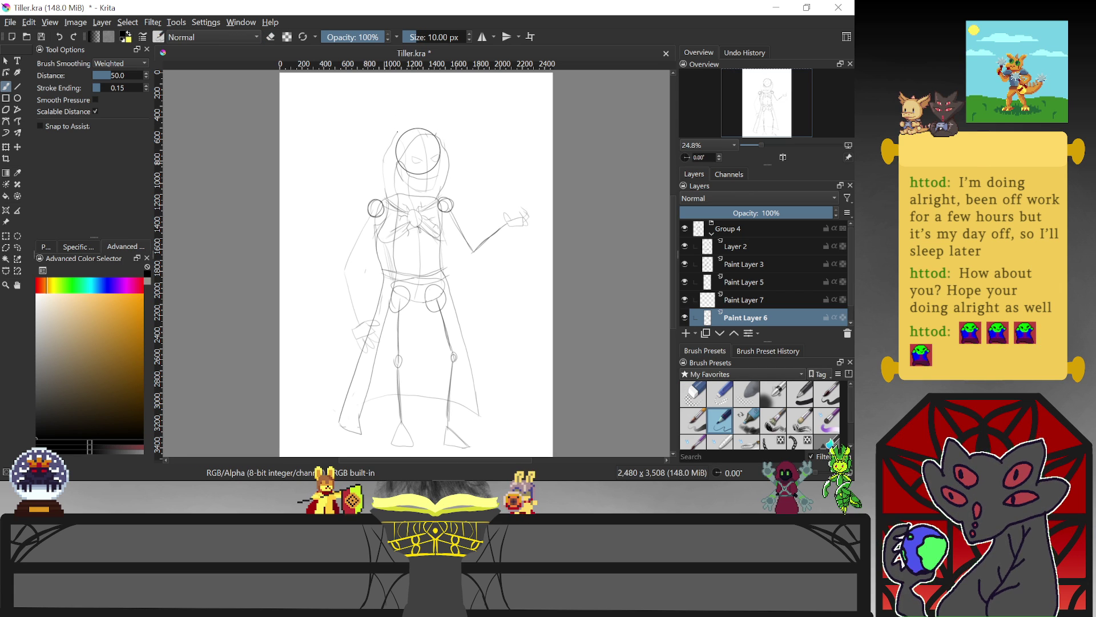
mouse_move(385, 158)
mouse_down()
mouse_move(420, 113)
mouse_move(449, 146)
mouse_up()
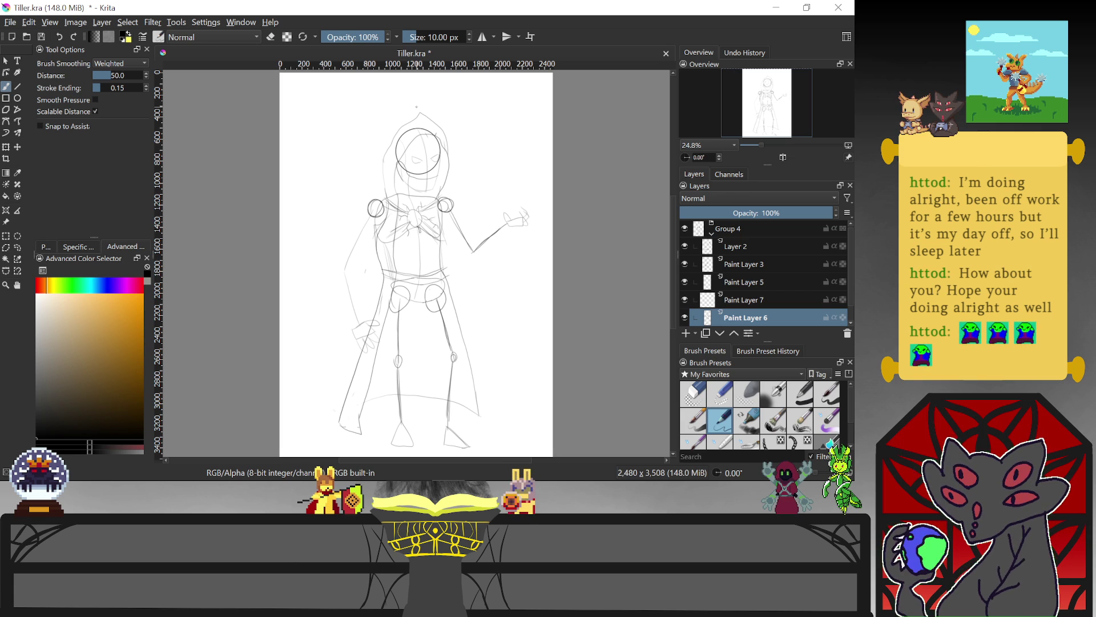
key(ctrl+z)
key(ctrl+z)
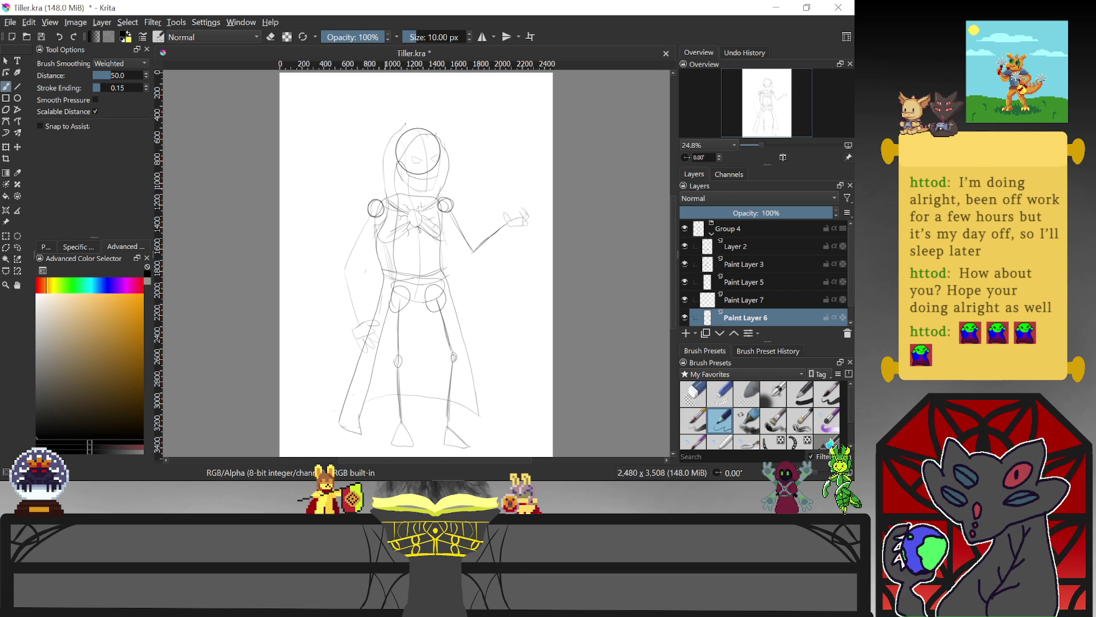
drag(414, 115, 432, 118)
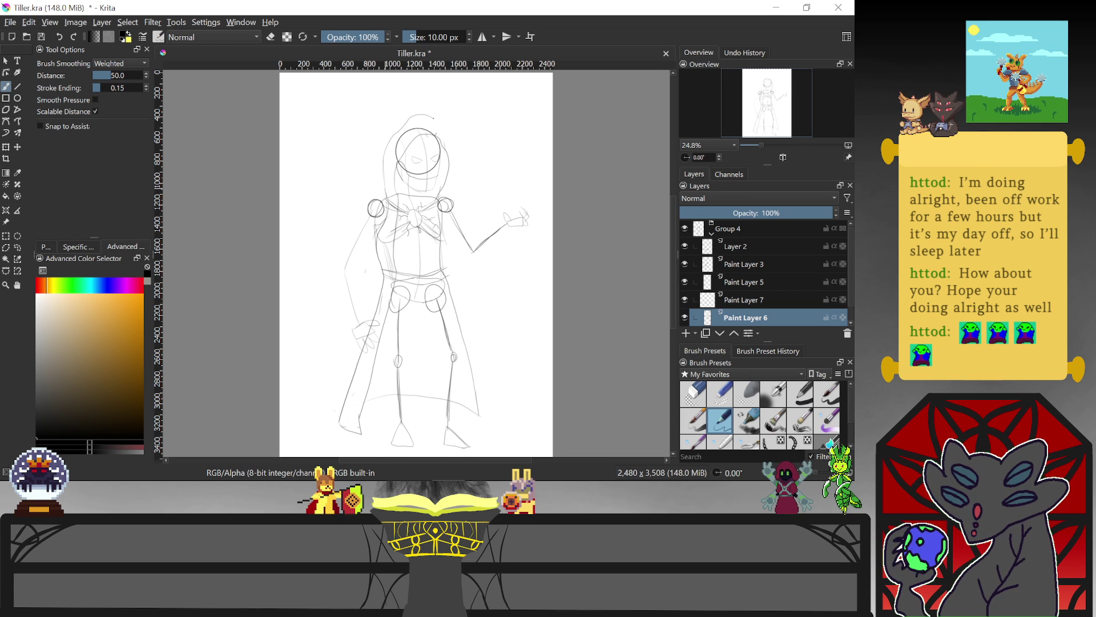
key(ctrl+z)
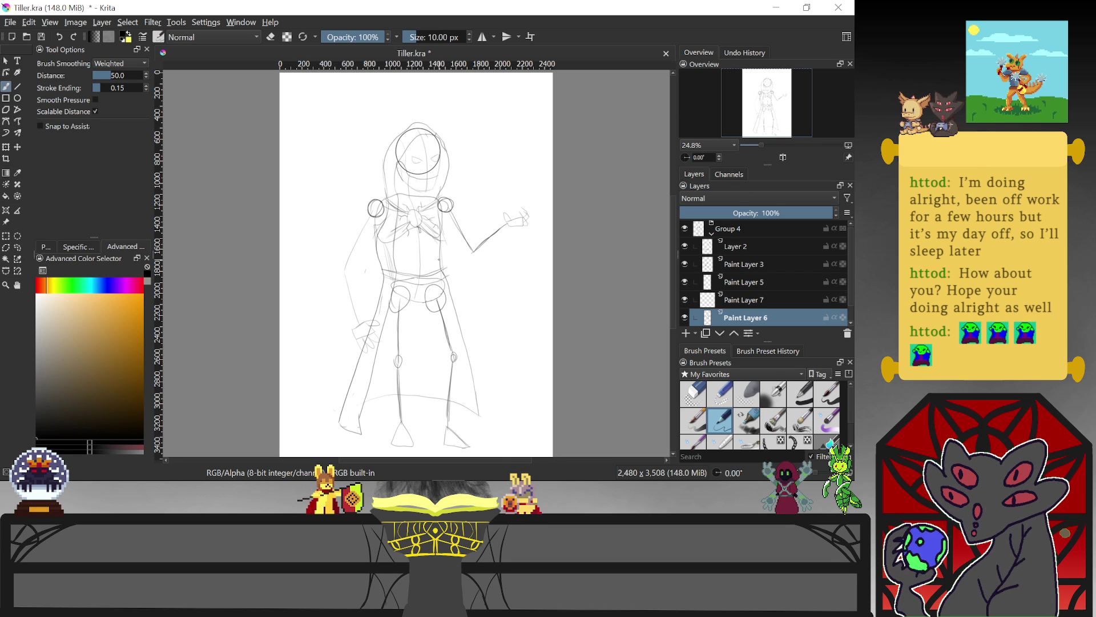
Rework the hood's right edge down toward the shoulder, alternating between the 50 px eraser and the 10 px pen
key(e)
key(e)
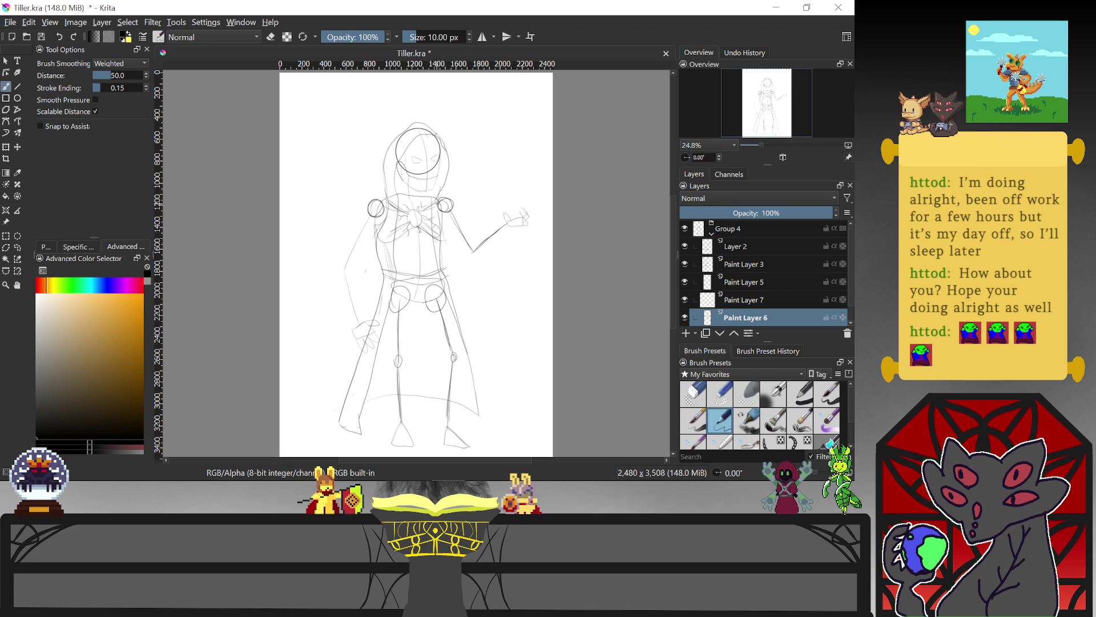
key(e)
key(e)
key(e)
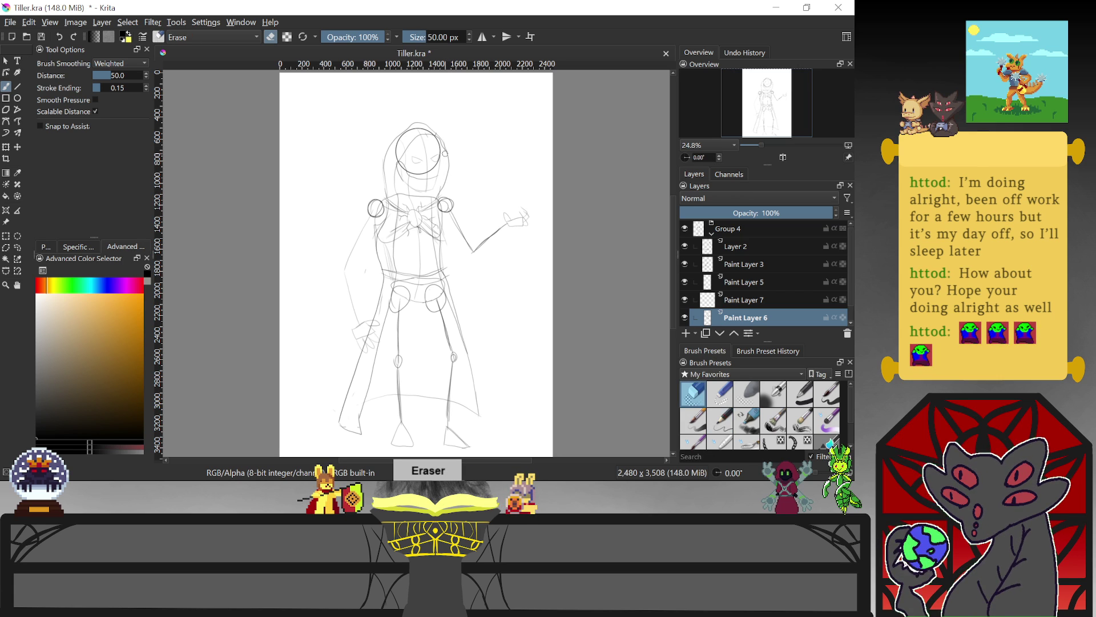
key(e)
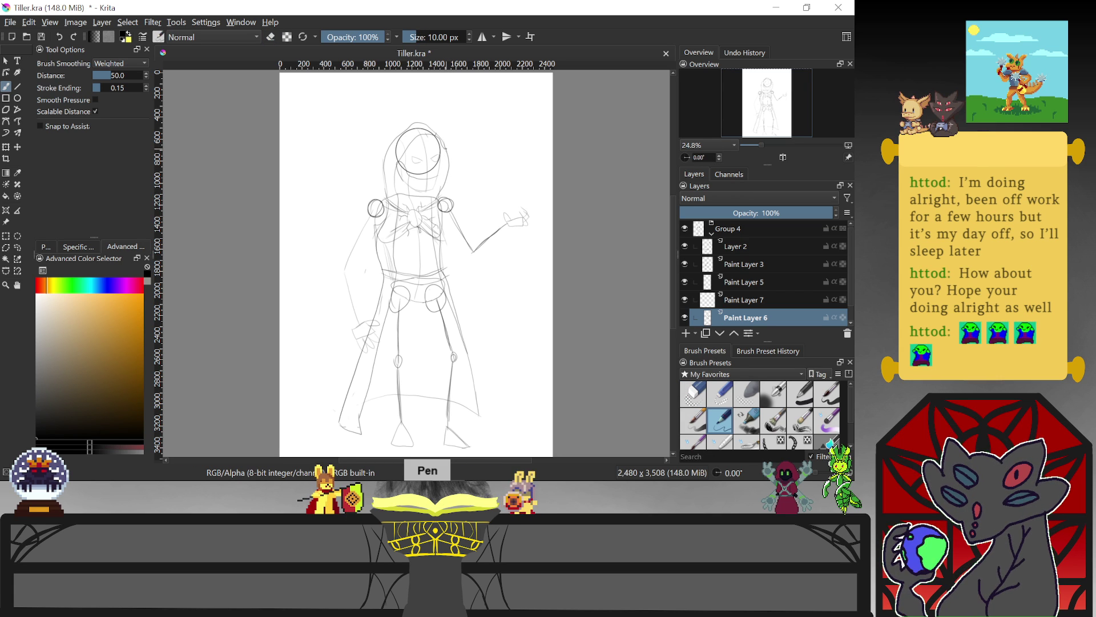
key(e)
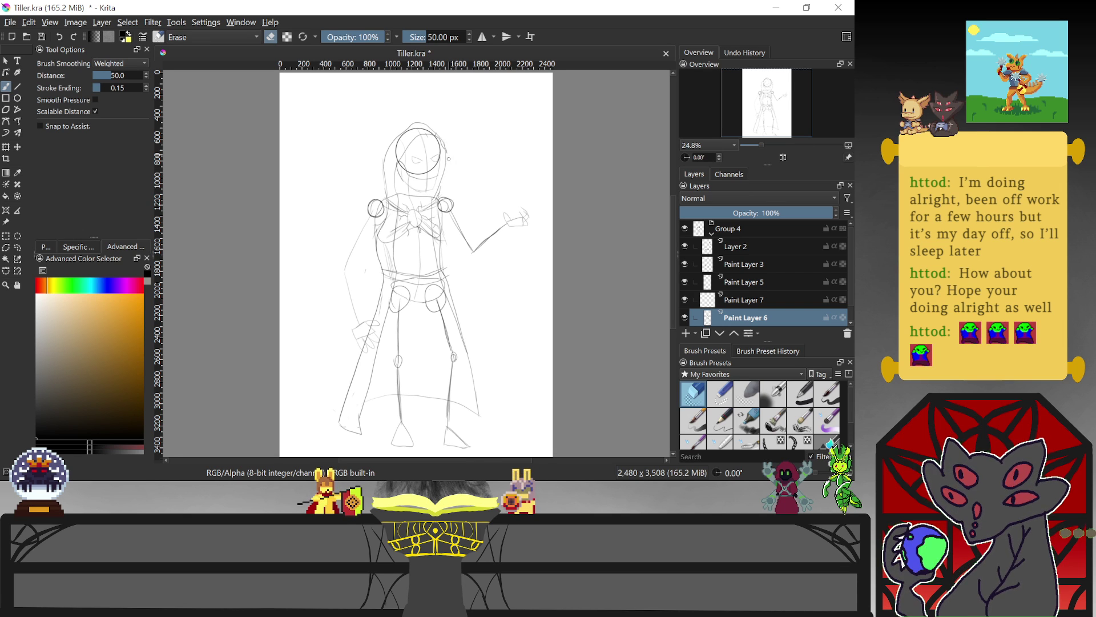
key(ctrl)
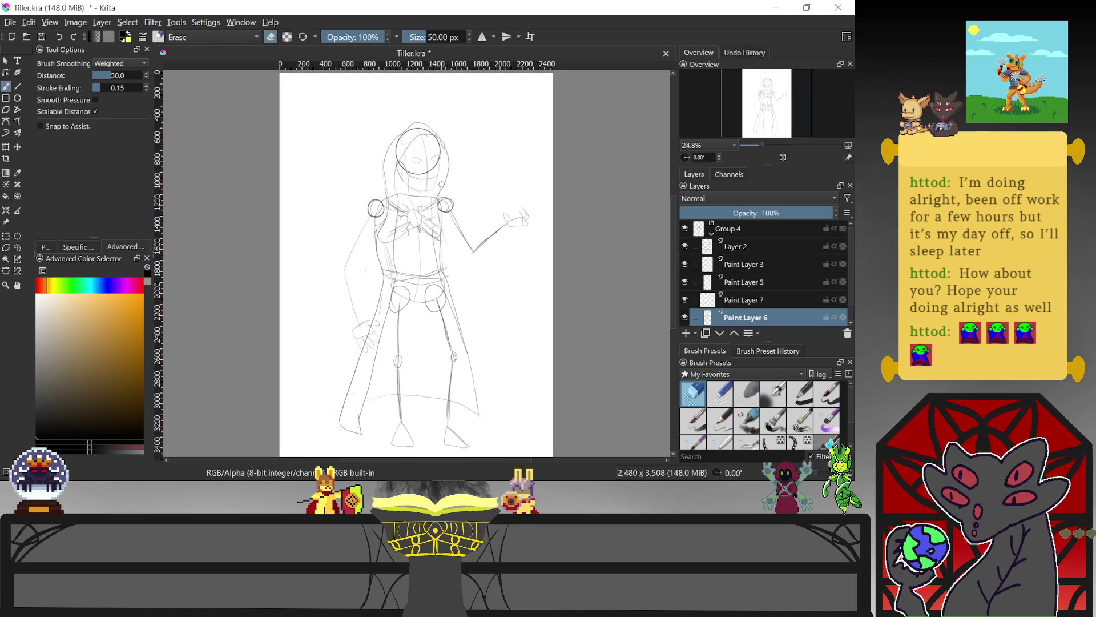
key(slash)
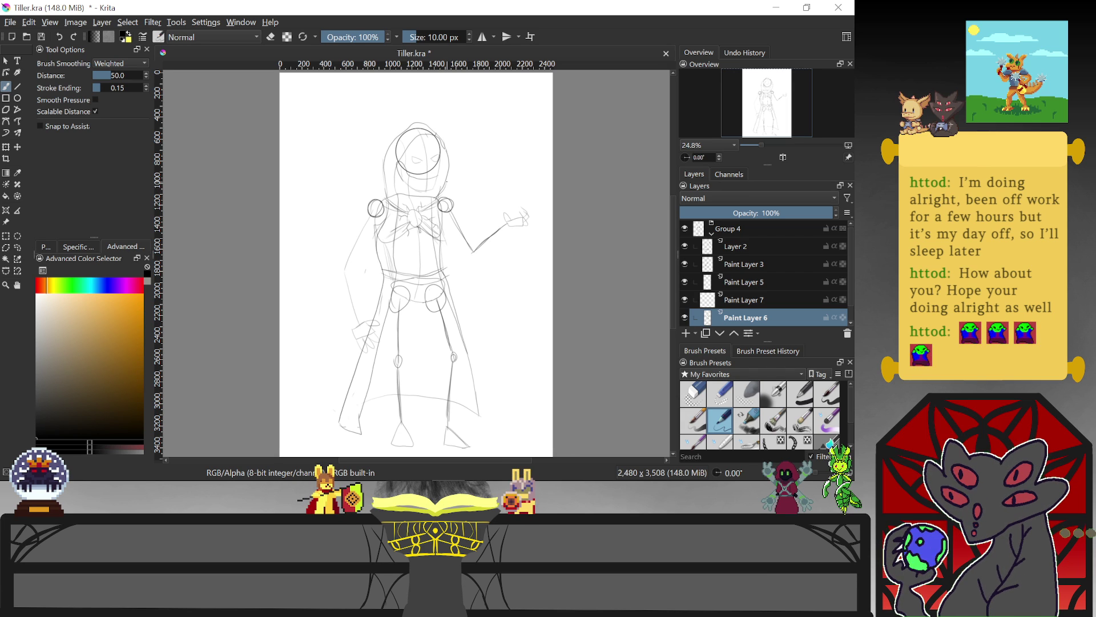
key(slash)
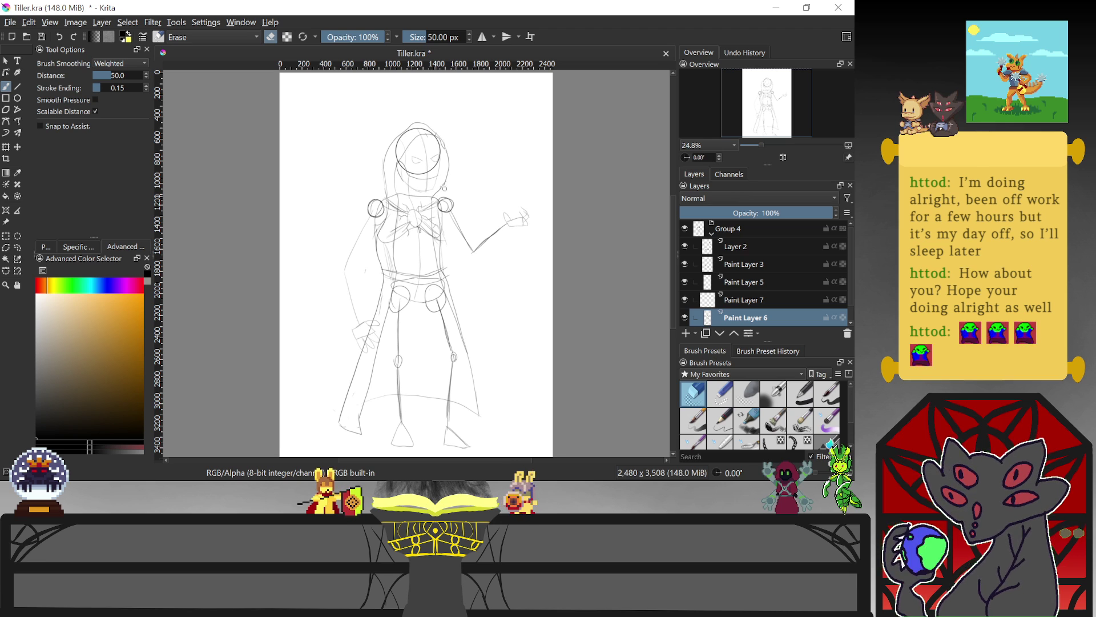
key(slash)
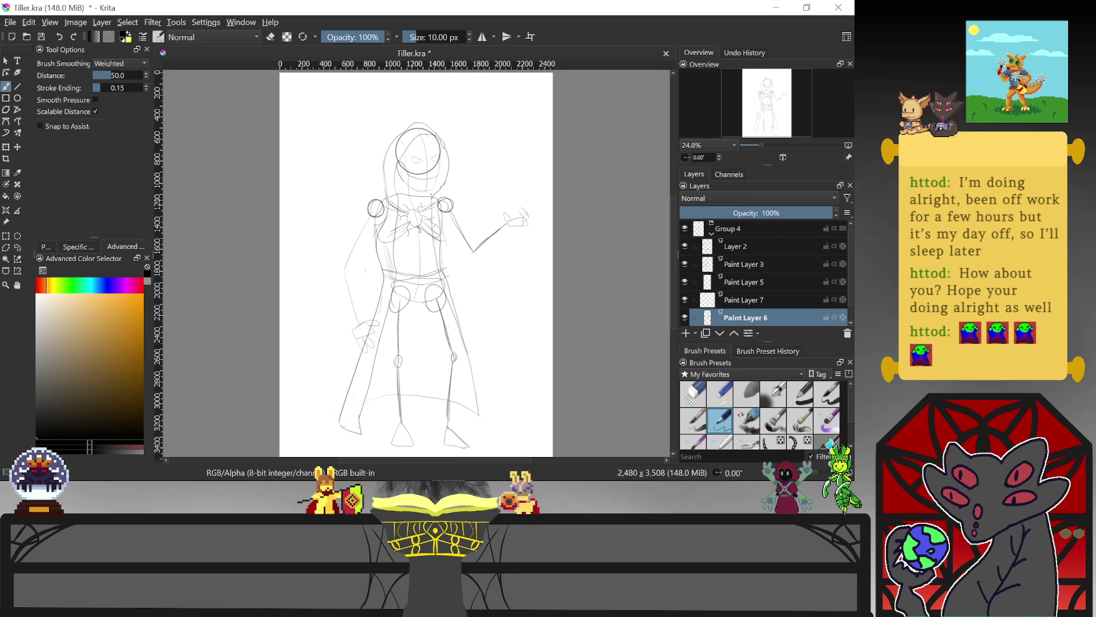
key(slash)
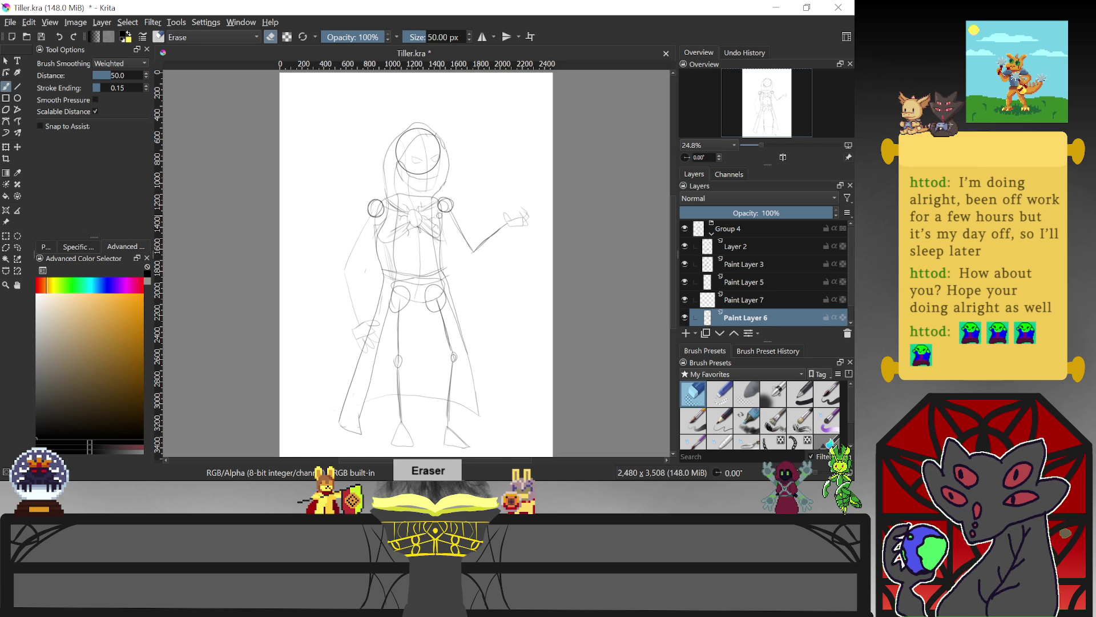
key(slash)
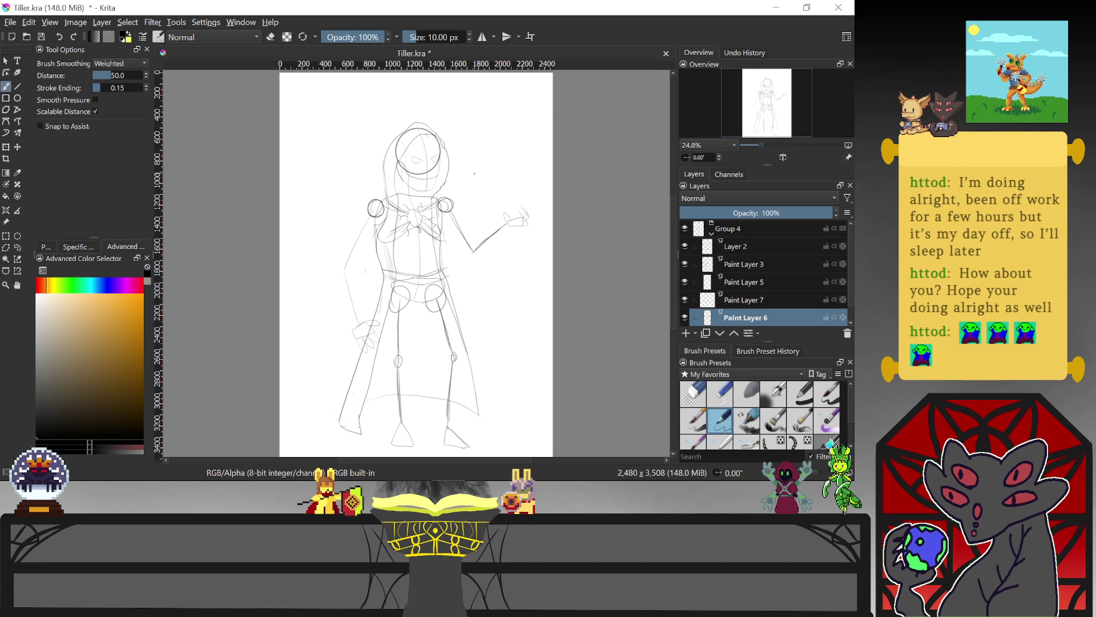
key(e)
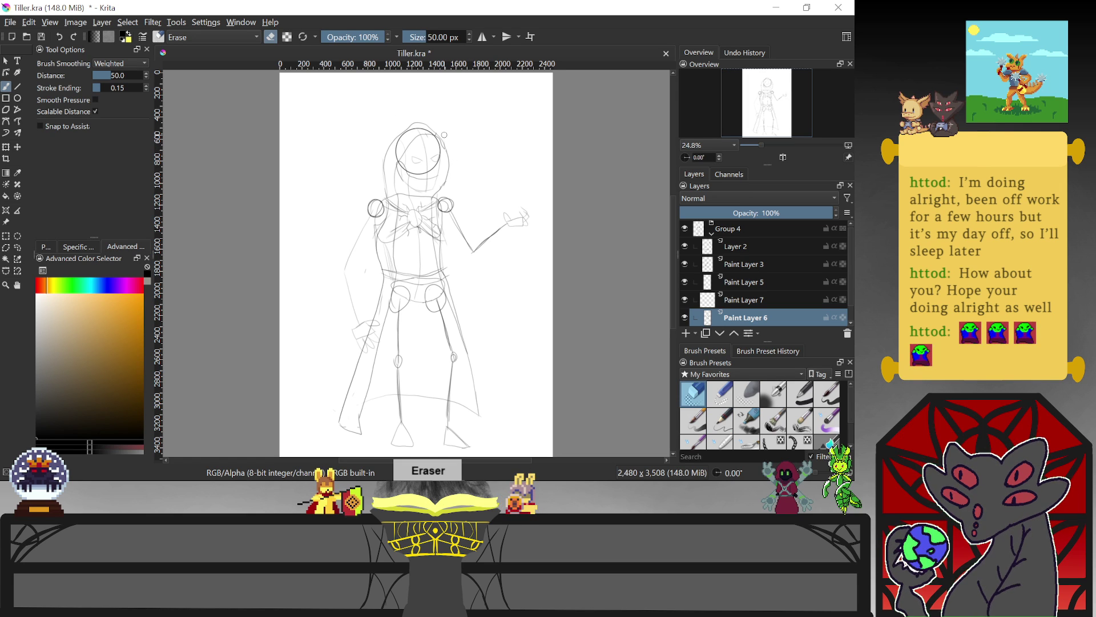
Add an empty paint layer directly above Paint Layer 6 inside Group 4
click(712, 232)
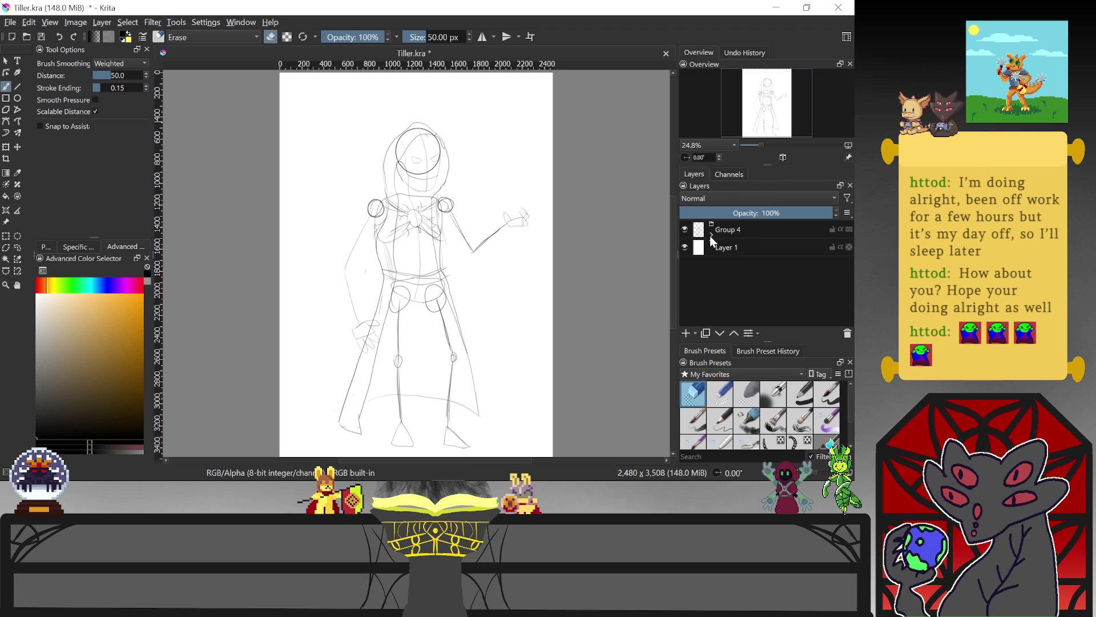
click(712, 233)
mouse_move(740, 318)
mouse_down()
mouse_move(747, 328)
mouse_move(767, 314)
mouse_up()
drag(851, 263, 850, 276)
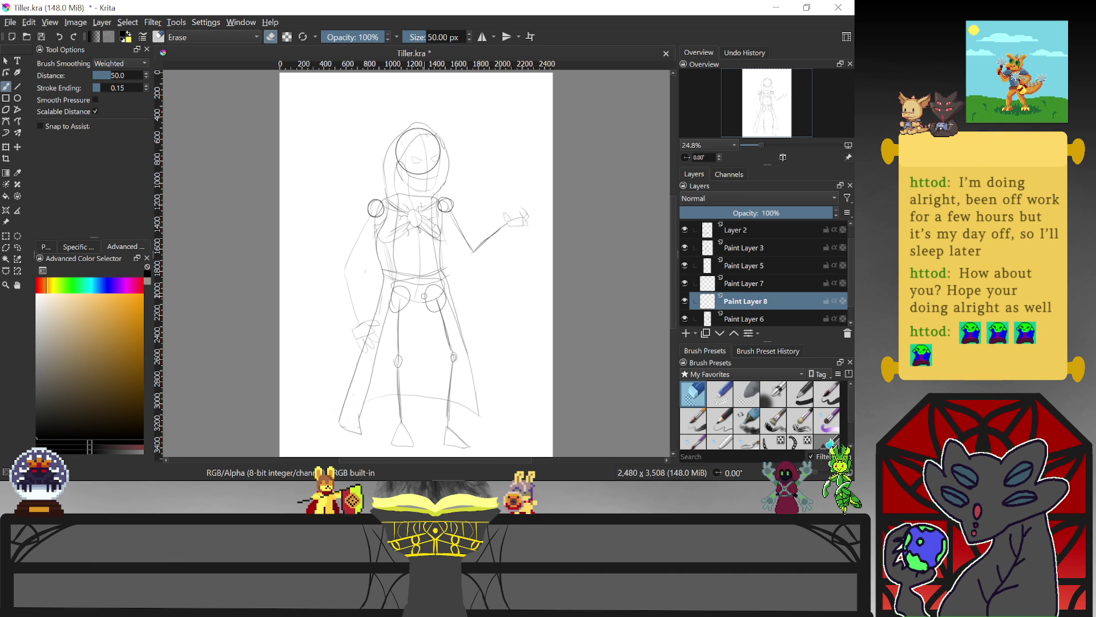
click(365, 271)
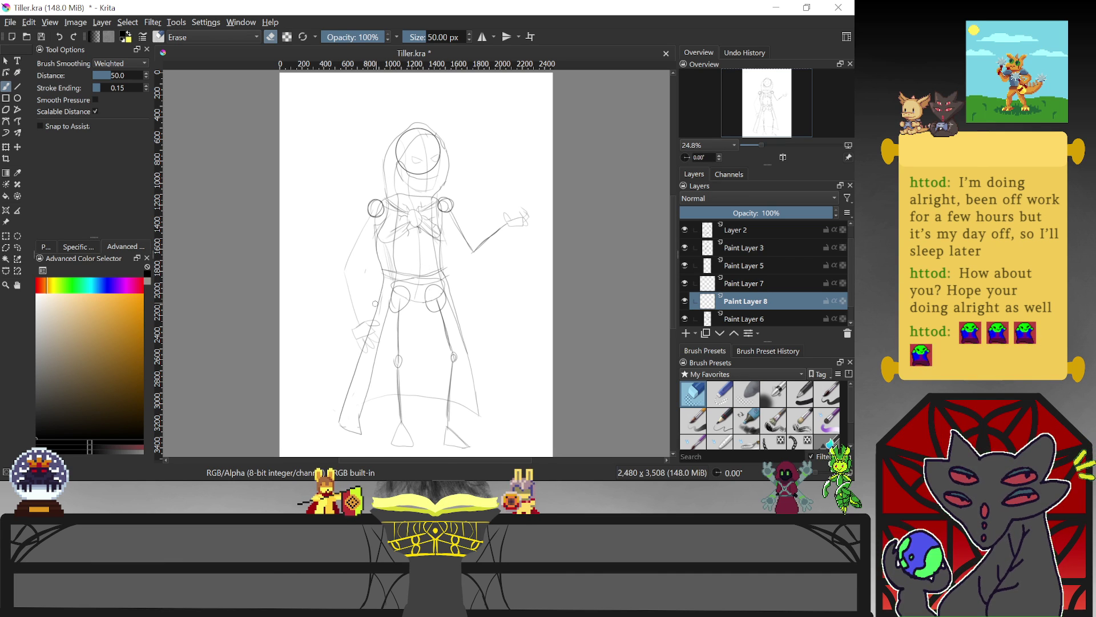
Sketch an extra pair of lowered arms with clawed hands, one from each side of the torso, using the 10 px pen
key(slash)
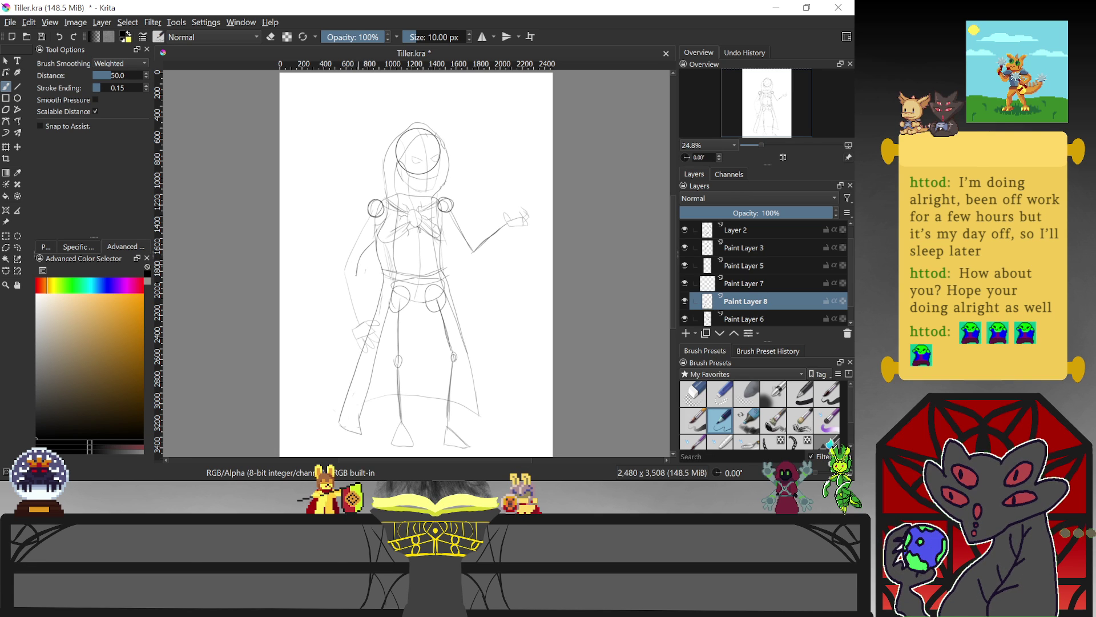
click(340, 297)
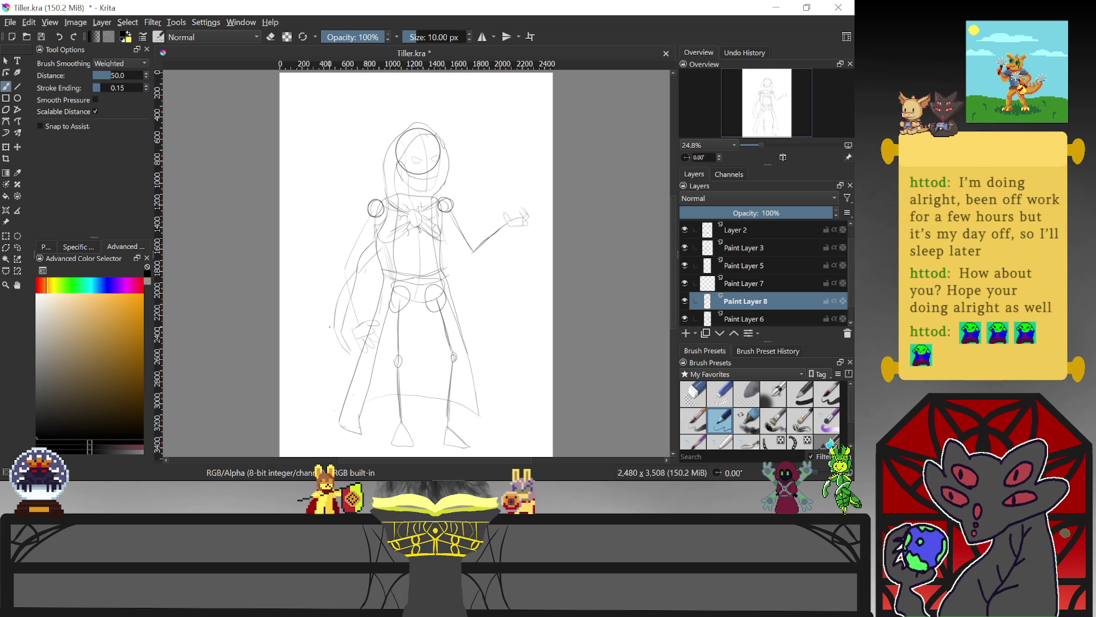
mouse_move(334, 328)
mouse_down()
mouse_move(318, 346)
mouse_move(337, 341)
mouse_move(332, 357)
mouse_up()
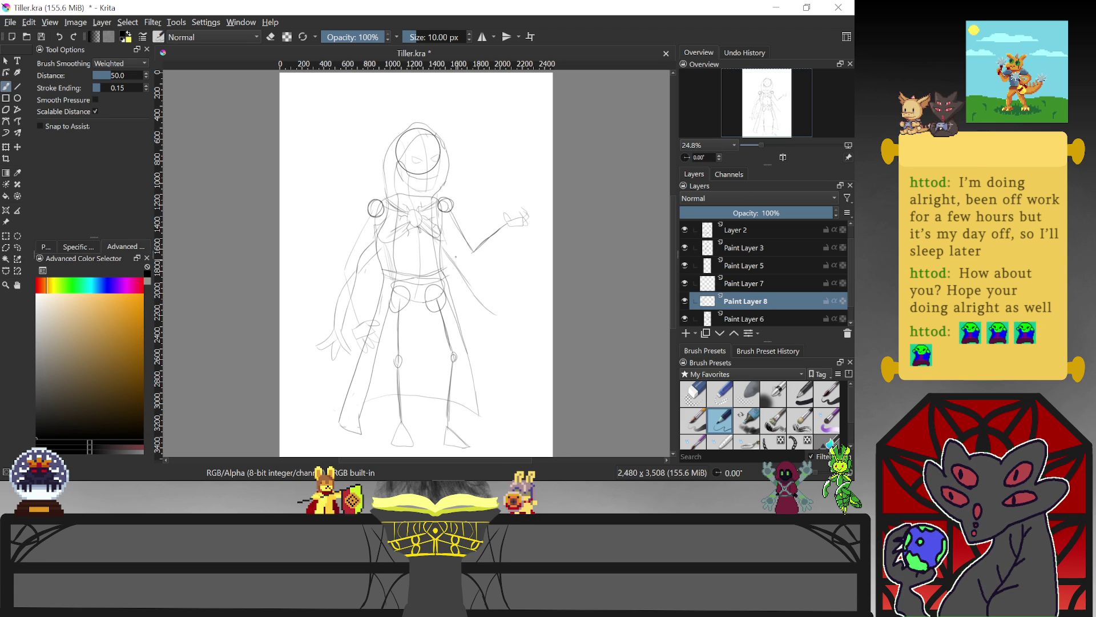
drag(444, 246, 463, 260)
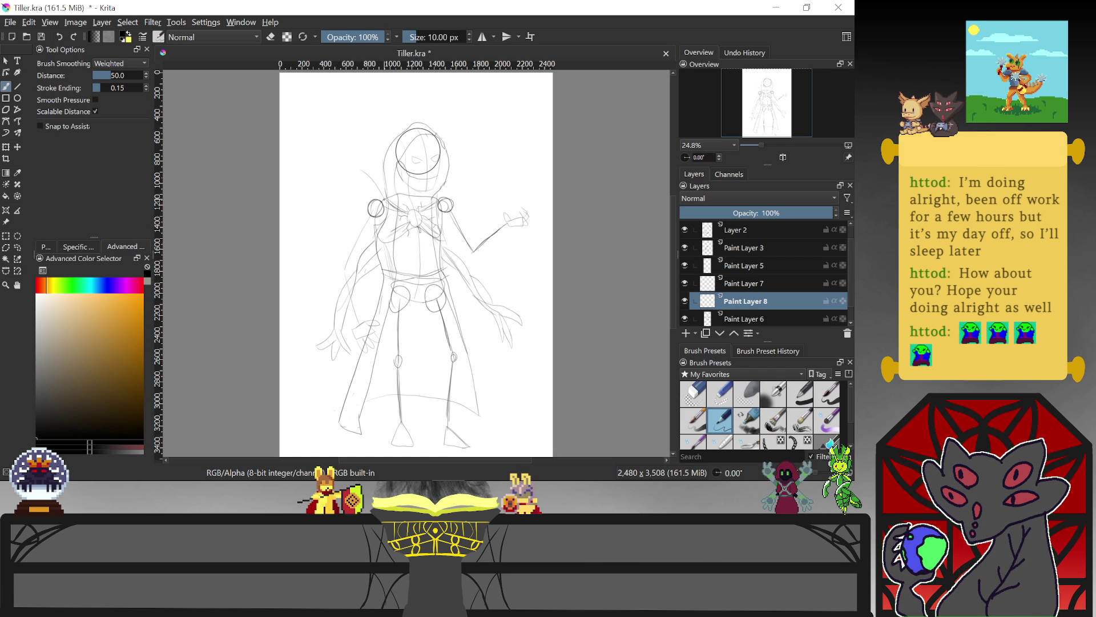
Sketch a raised, bent arm with a spread hand from the left shoulder using the 10 px pen, undoing the curved versions
mouse_move(360, 178)
mouse_down()
mouse_move(326, 149)
mouse_move(348, 145)
mouse_up()
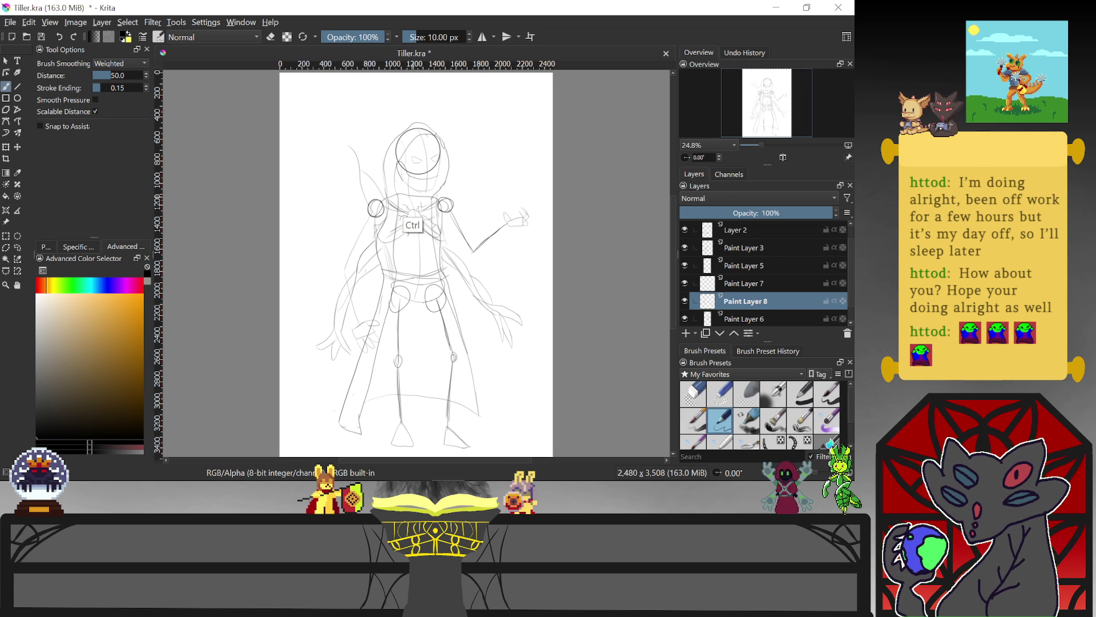
drag(382, 202, 326, 146)
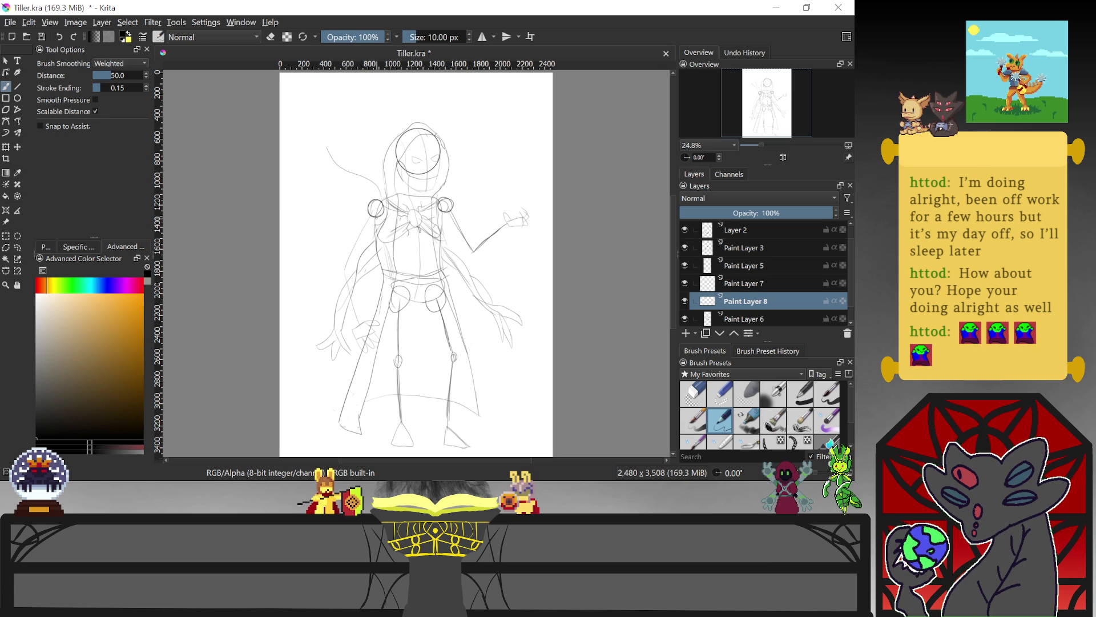
drag(375, 211, 366, 198)
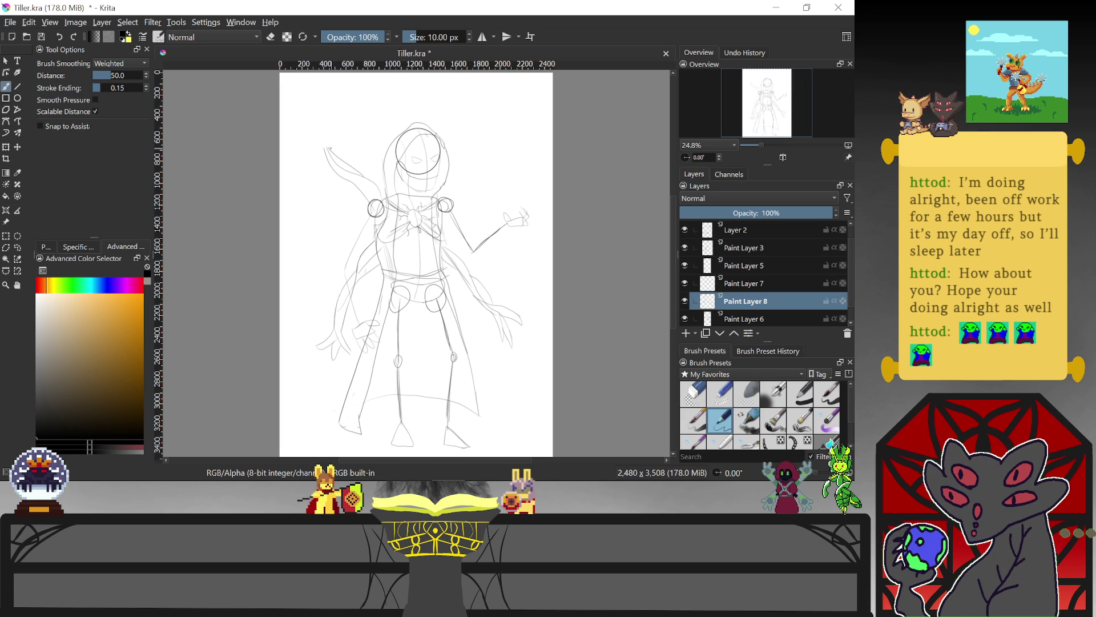
drag(324, 146, 330, 120)
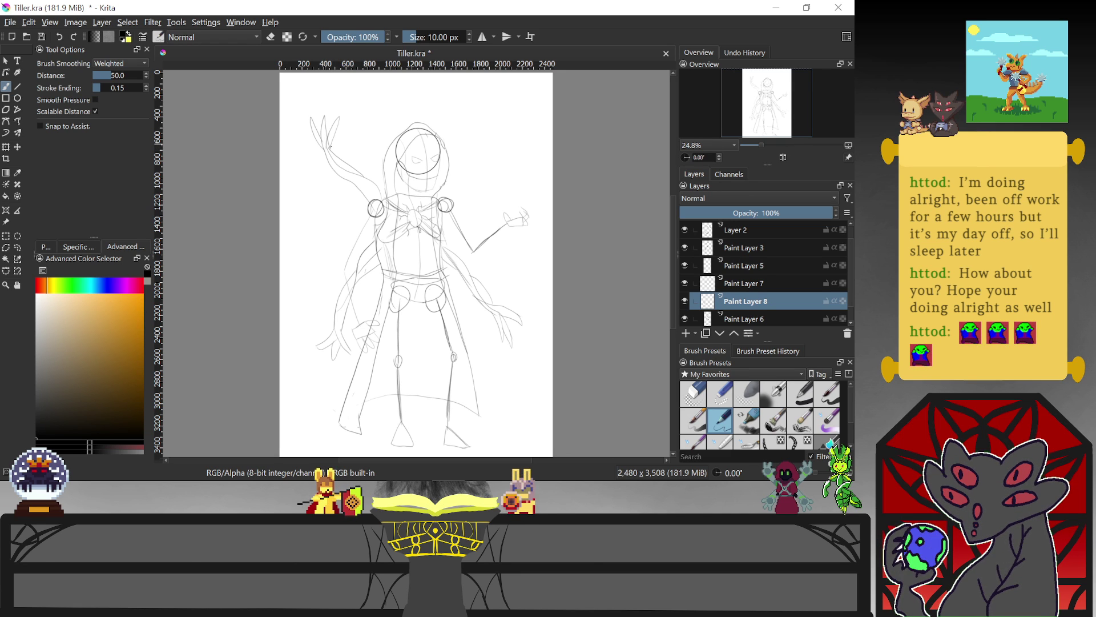
key(ctrl)
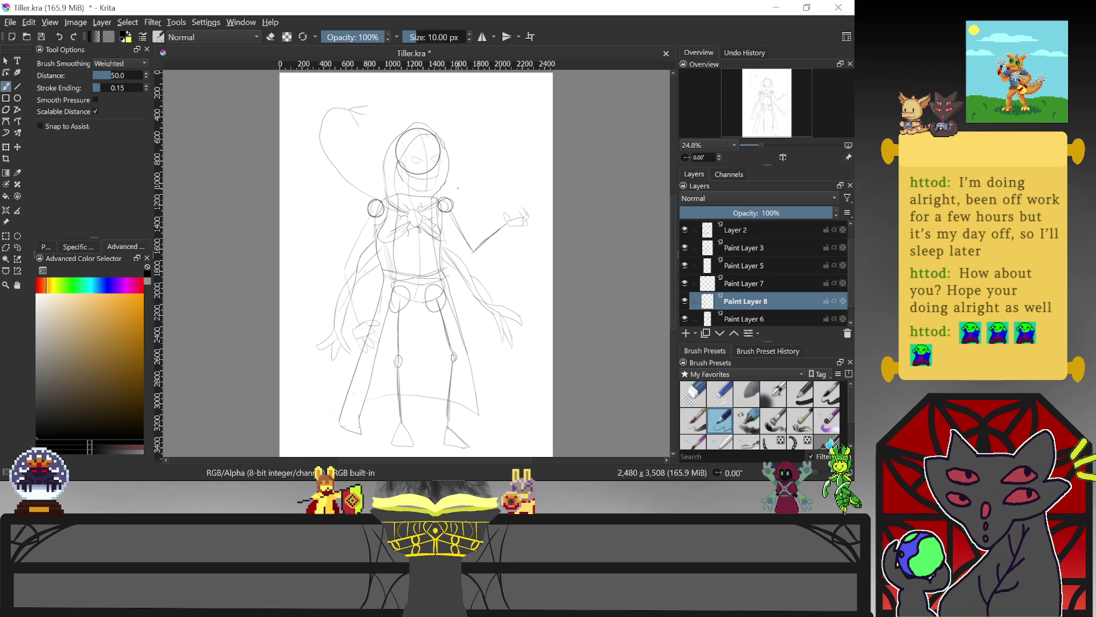
key(ctrl+z)
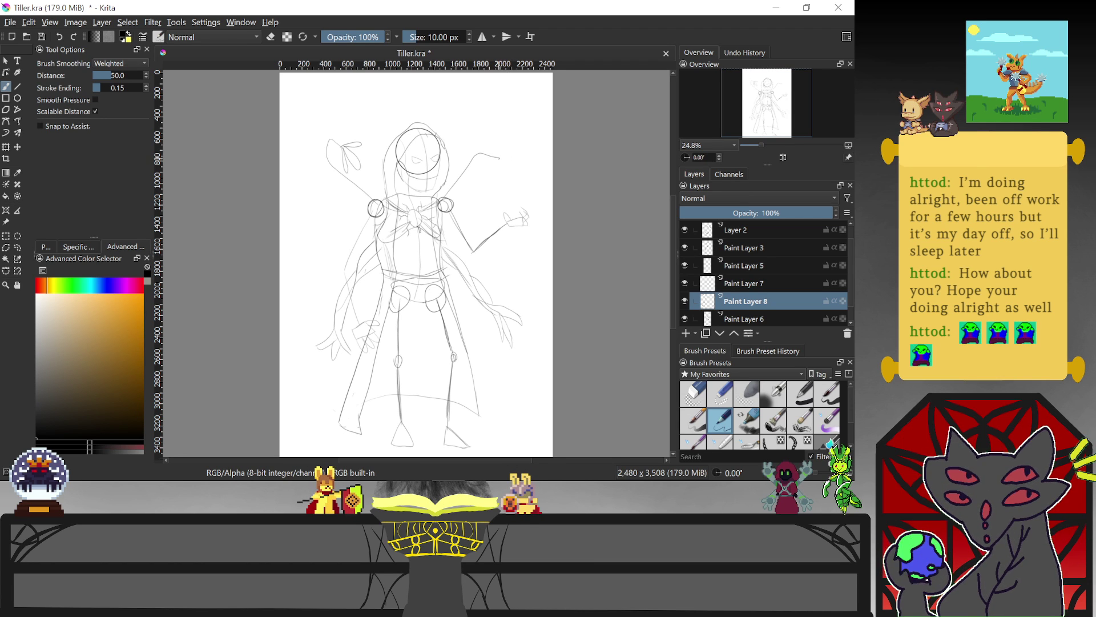
Sketch a raised arm from the right shoulder ending in a bent wrist with claws, undoing the lower, more rounded version
key(ctrl+z)
drag(455, 178, 492, 158)
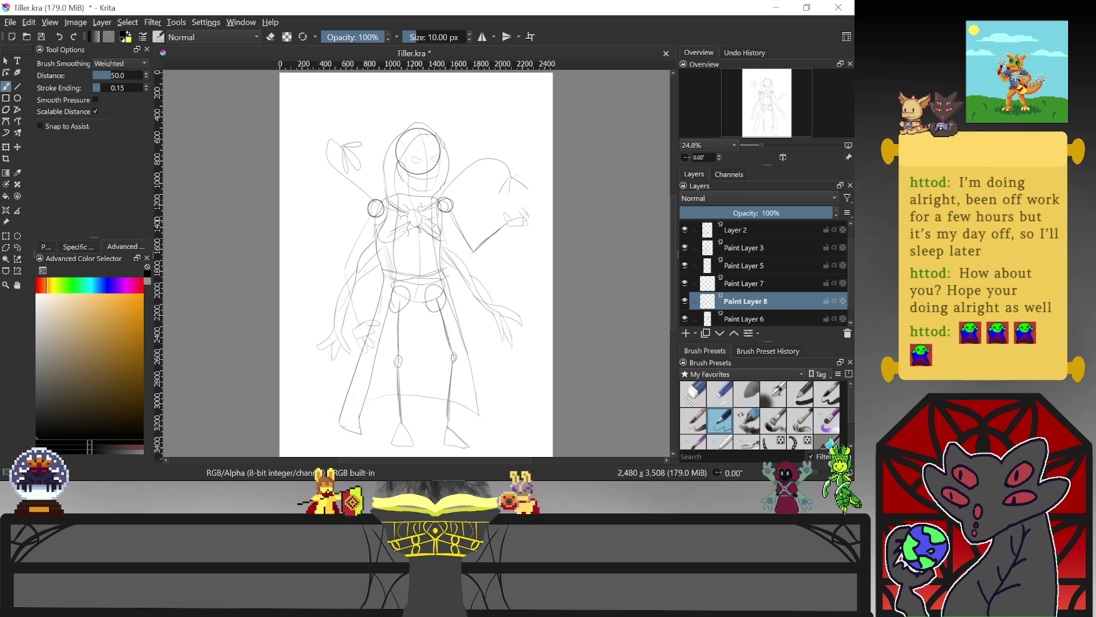
key(ctrl+z)
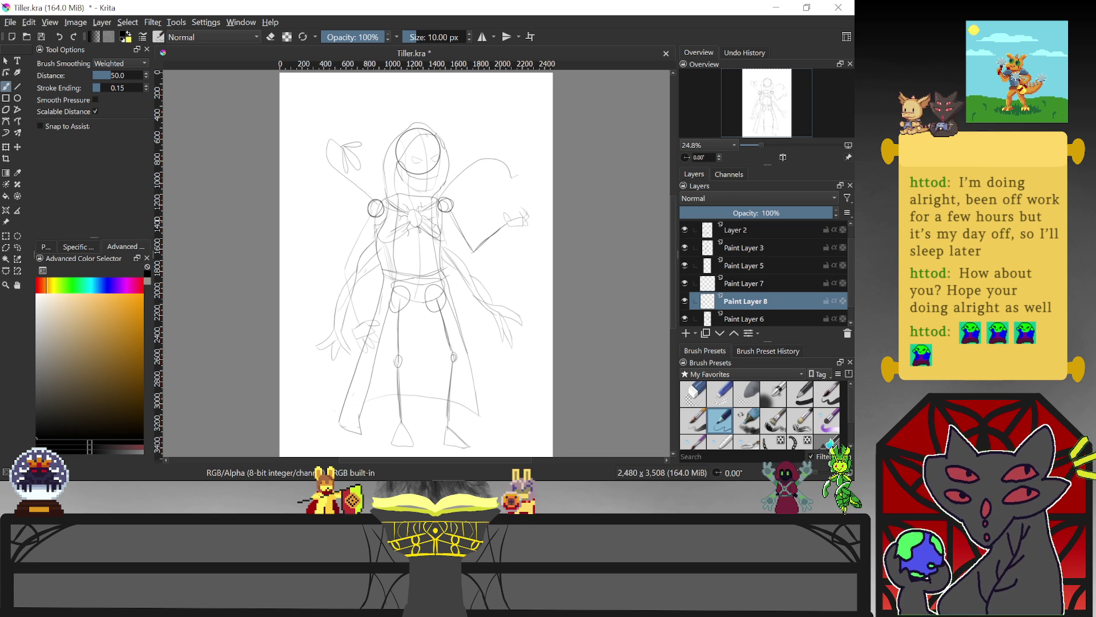
key(ctrl+z)
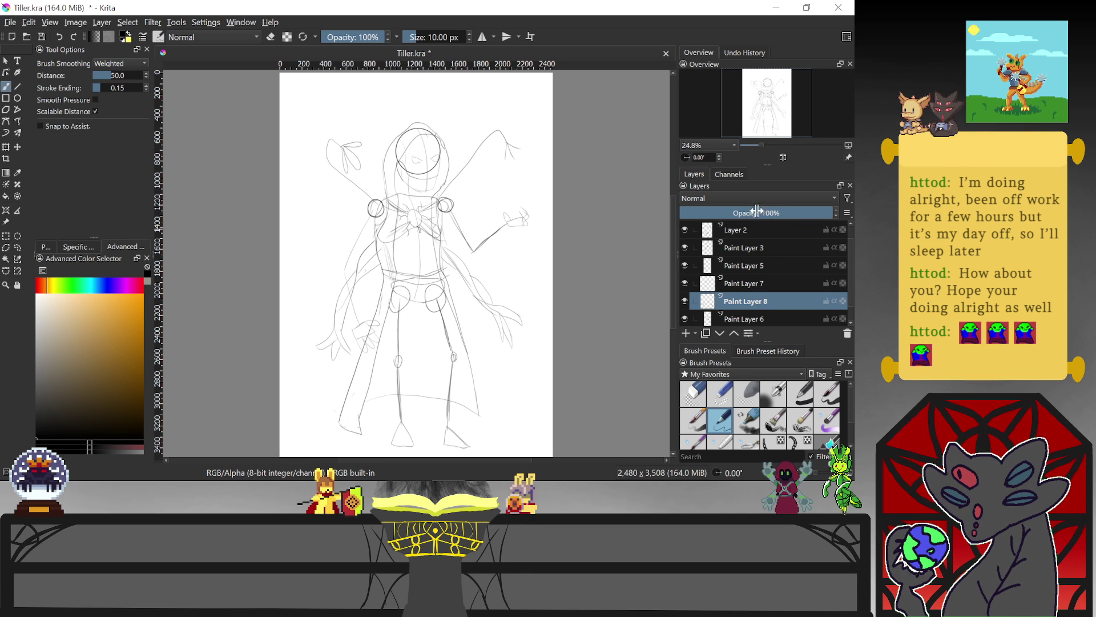
key(e)
key(e)
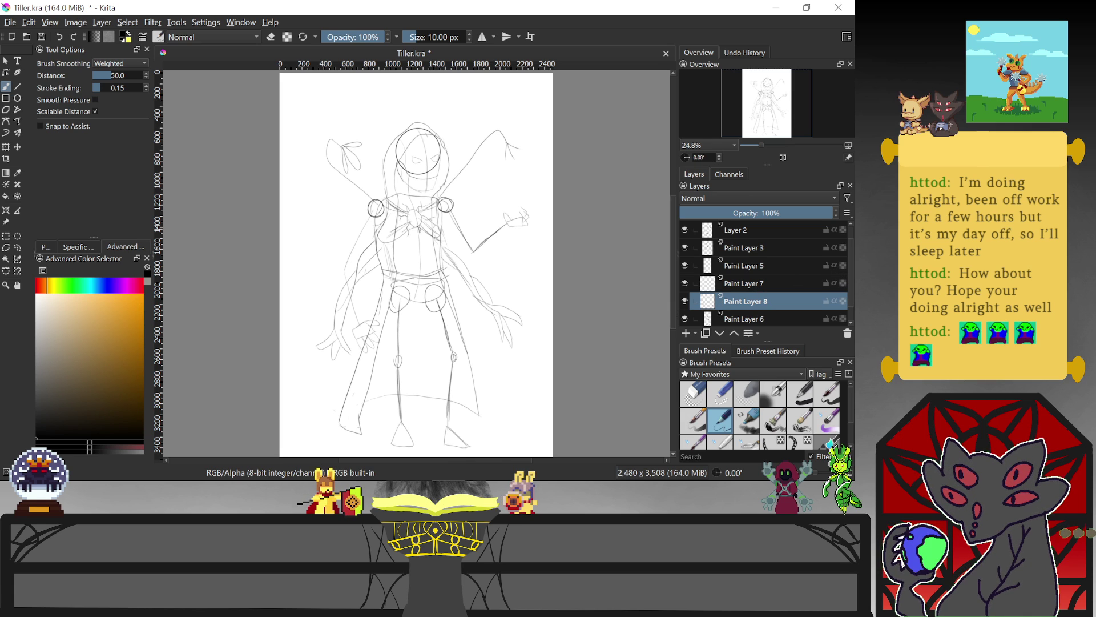
Collapse Group 4 and switch to a solid painting brush sized 156.13 px
scroll(848, 274, up, 1)
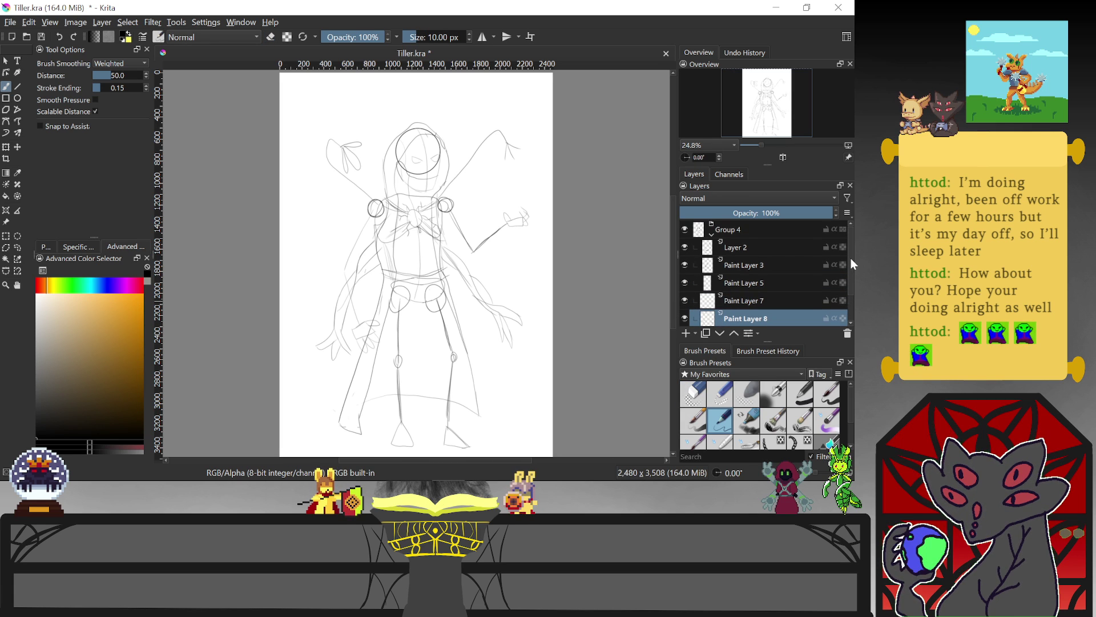
click(713, 234)
click(826, 394)
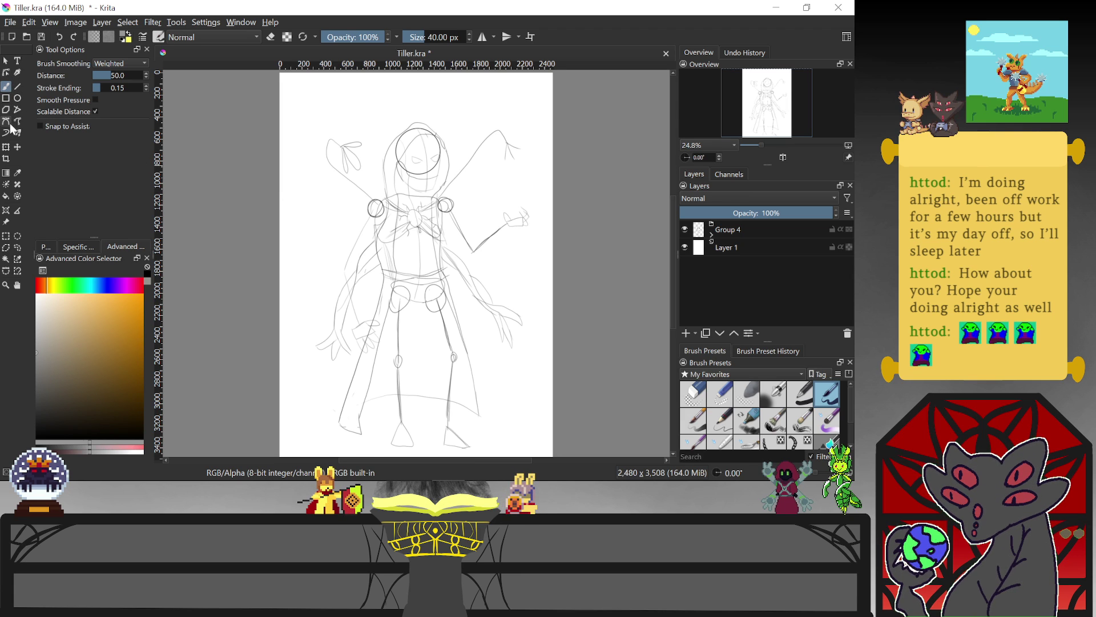
click(434, 37)
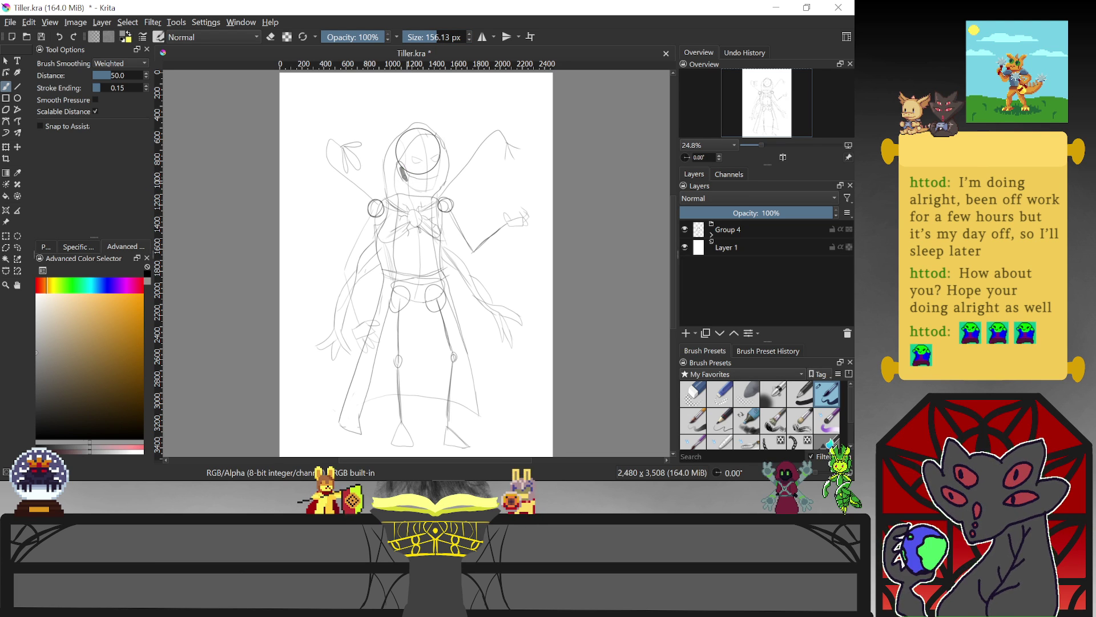
Try to fill the head shape with flat gray on the sketch layer and undo the strokes
mouse_move(399, 150)
mouse_down()
mouse_move(406, 135)
mouse_move(427, 133)
mouse_move(432, 178)
mouse_move(404, 174)
mouse_move(421, 147)
mouse_move(421, 177)
mouse_move(426, 157)
mouse_move(405, 155)
mouse_up()
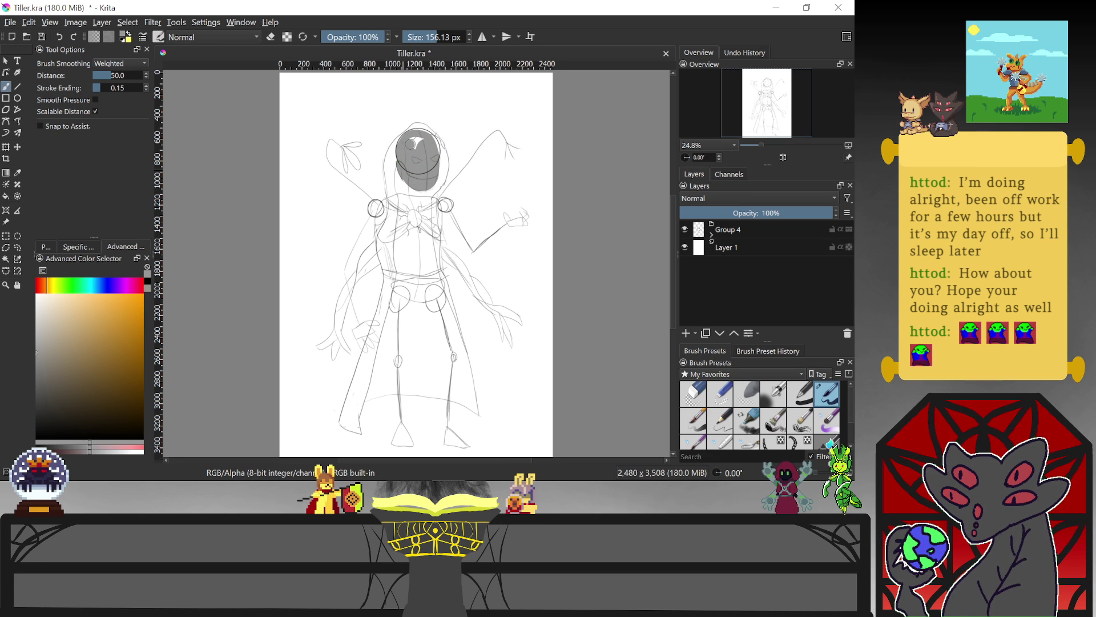
drag(438, 153, 432, 136)
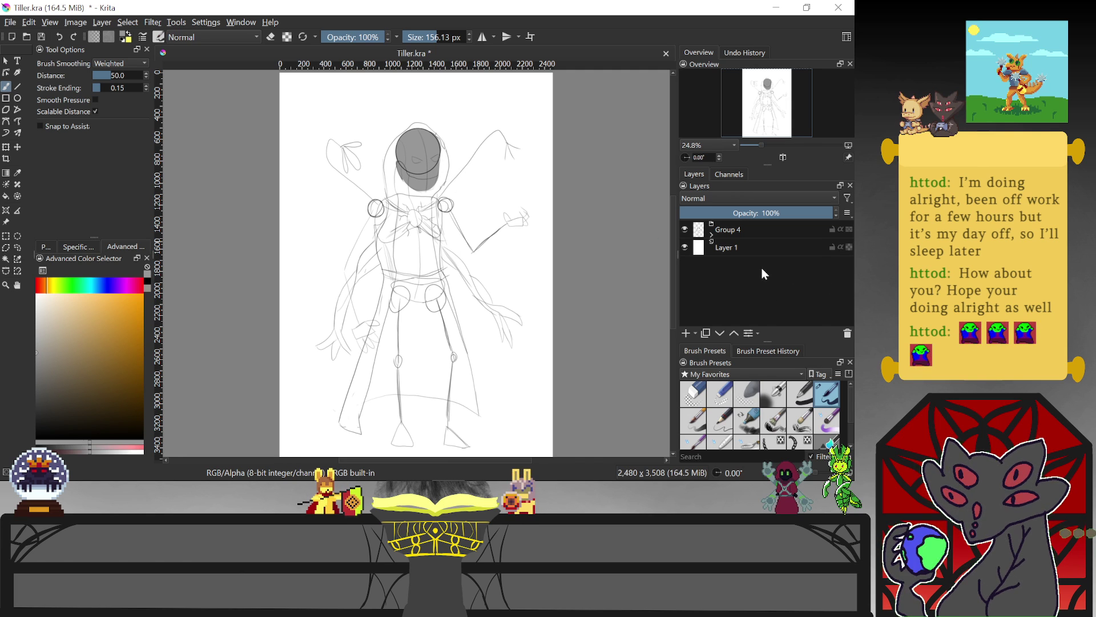
key(ctrl)
key(ctrl+z)
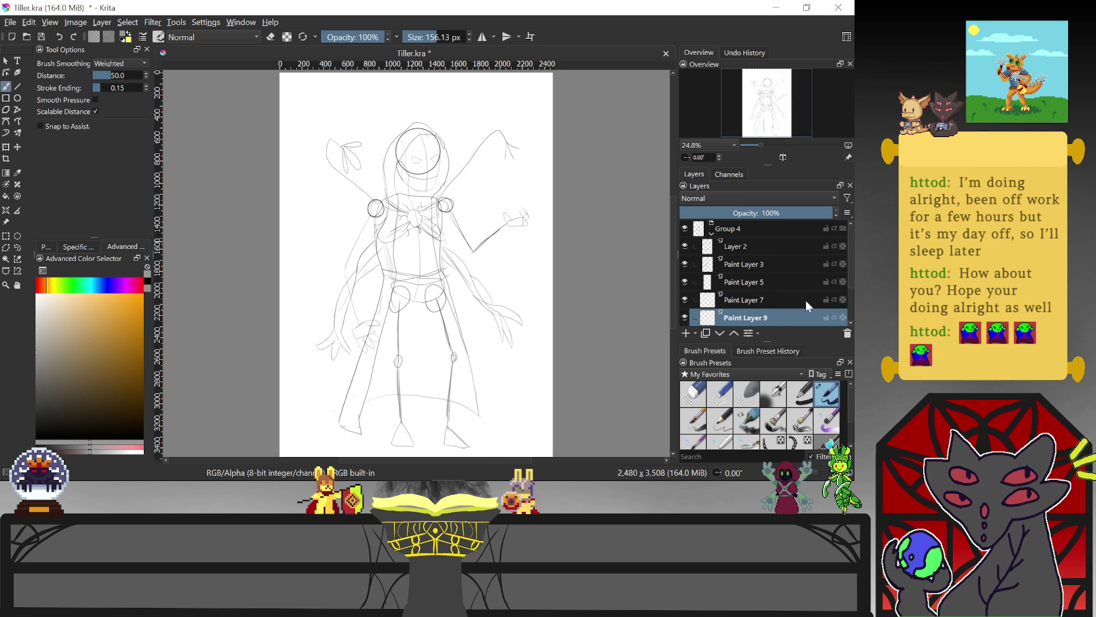
Place a new paint layer between Group 4 and Layer 1 and fill the head on it with flat gray
scroll(850, 280, down, 2)
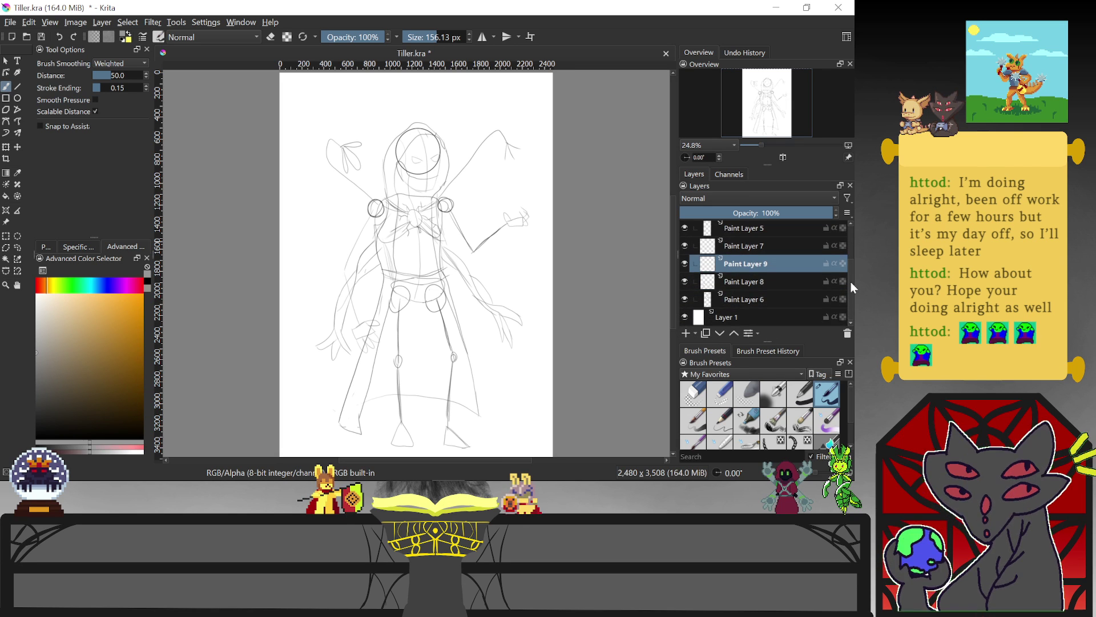
drag(776, 268, 783, 313)
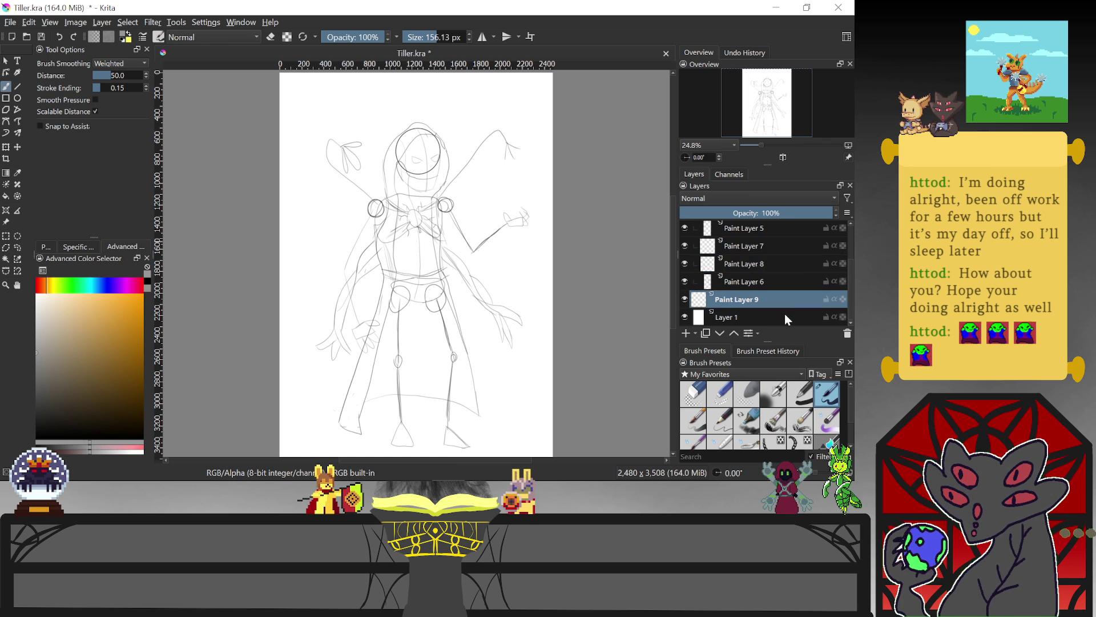
scroll(845, 256, up, 2)
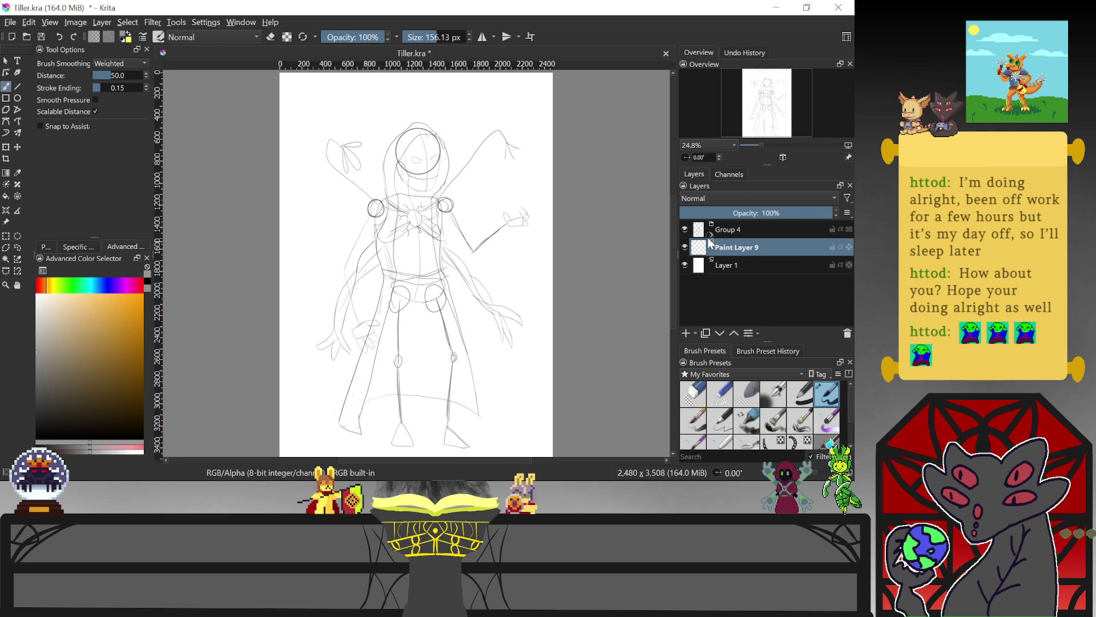
mouse_move(402, 162)
mouse_down()
mouse_move(406, 177)
mouse_move(403, 140)
mouse_move(430, 141)
mouse_move(427, 183)
mouse_move(406, 173)
mouse_move(425, 164)
mouse_move(429, 177)
mouse_move(427, 152)
mouse_move(413, 148)
mouse_up()
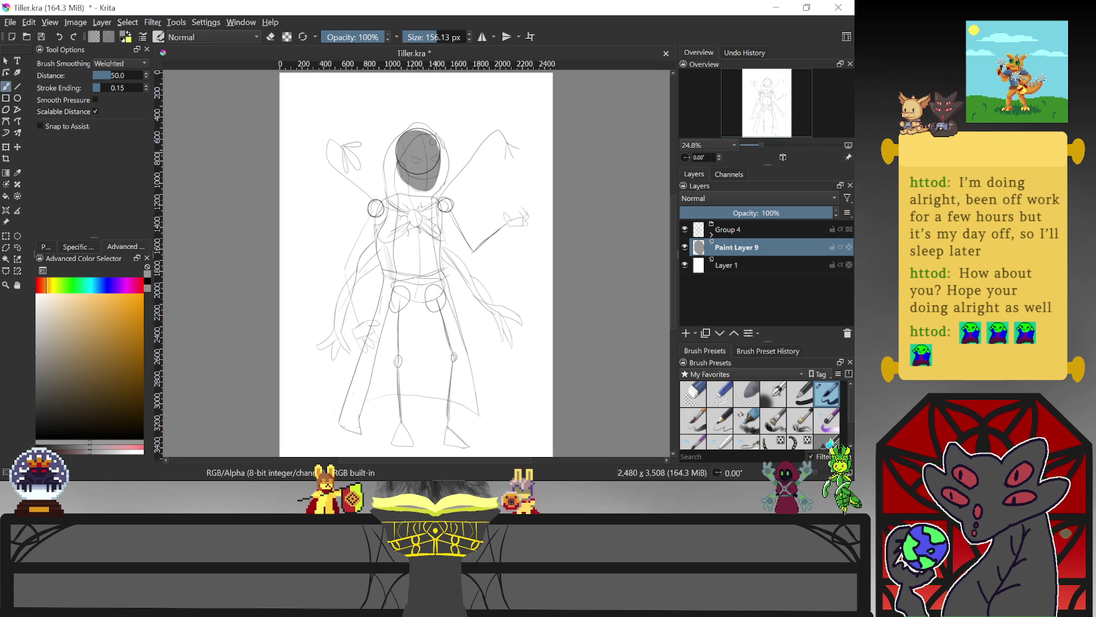
drag(434, 141, 431, 137)
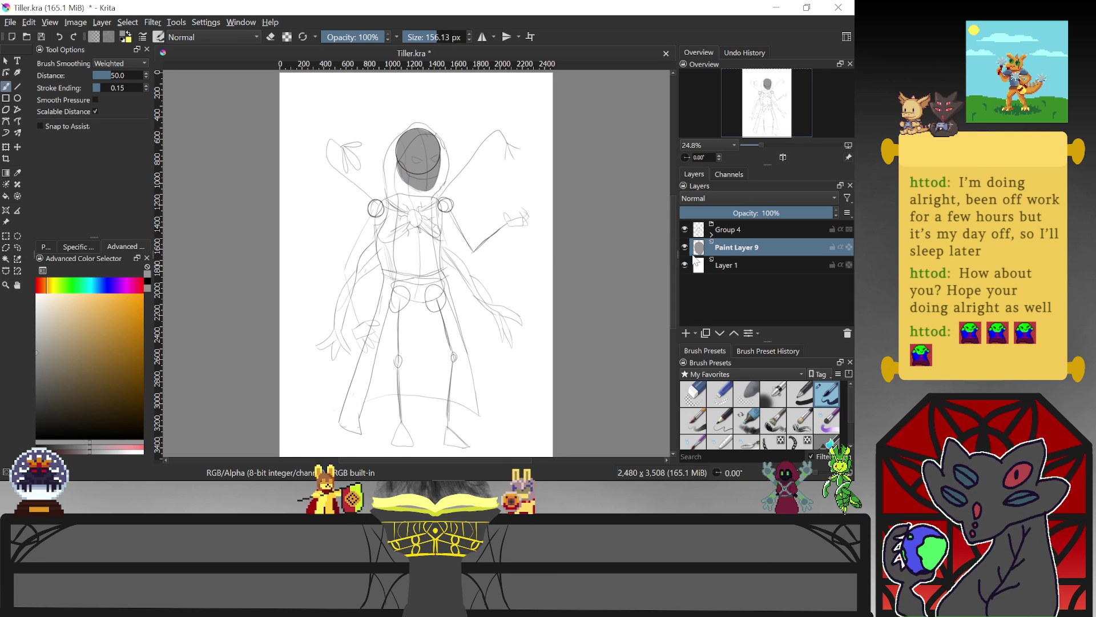
Add another paint layer directly below Paint Layer 9 and fill the torso on it with gray from shoulders to hips
click(686, 333)
drag(735, 249, 736, 269)
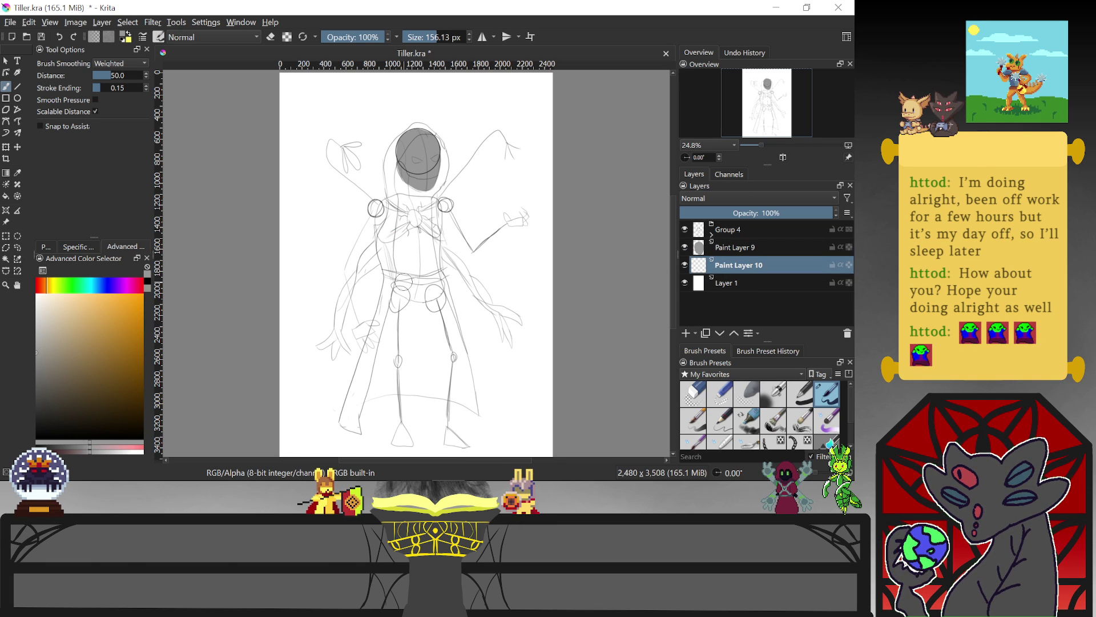
mouse_move(395, 282)
mouse_down()
mouse_move(400, 200)
mouse_move(435, 260)
mouse_up()
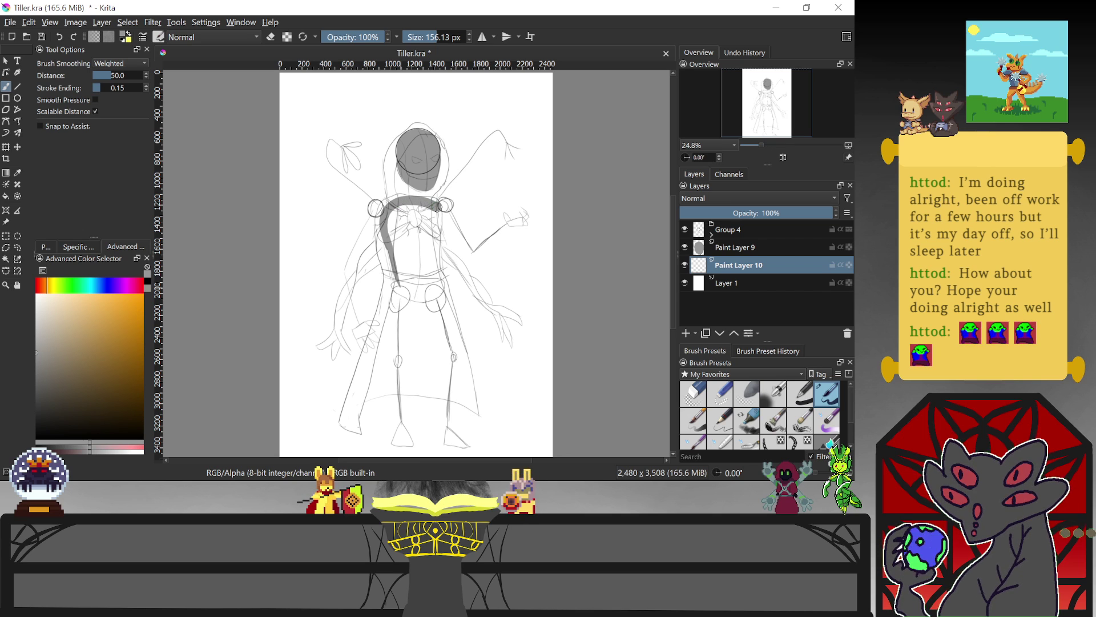
mouse_move(438, 262)
mouse_down()
mouse_move(403, 288)
mouse_move(397, 250)
mouse_move(431, 280)
mouse_move(432, 220)
mouse_move(395, 212)
mouse_move(413, 249)
mouse_up()
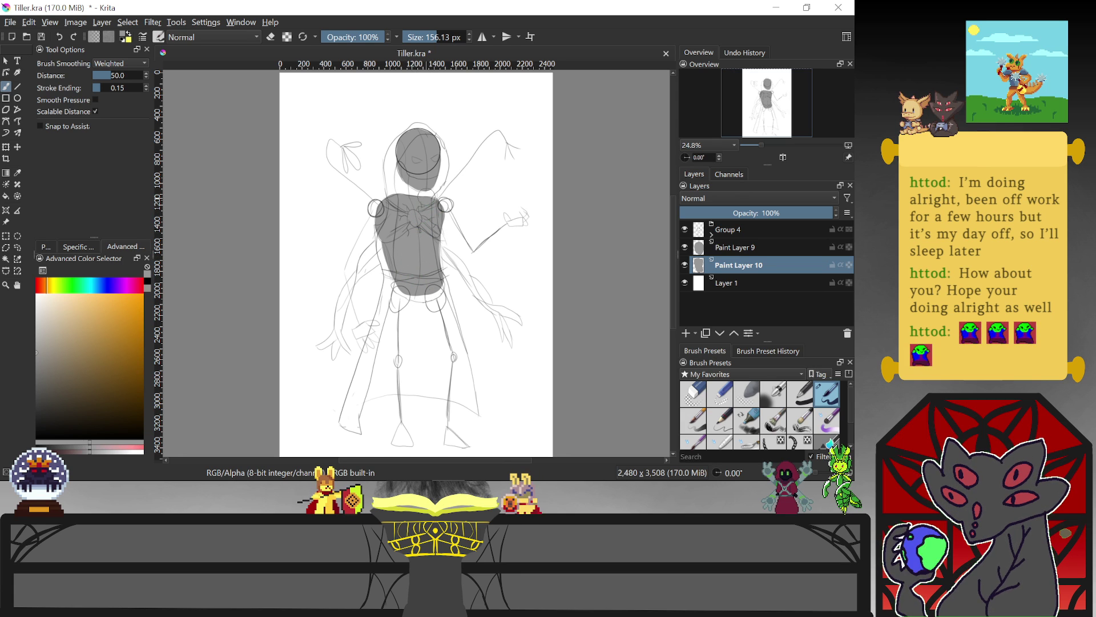
click(721, 231)
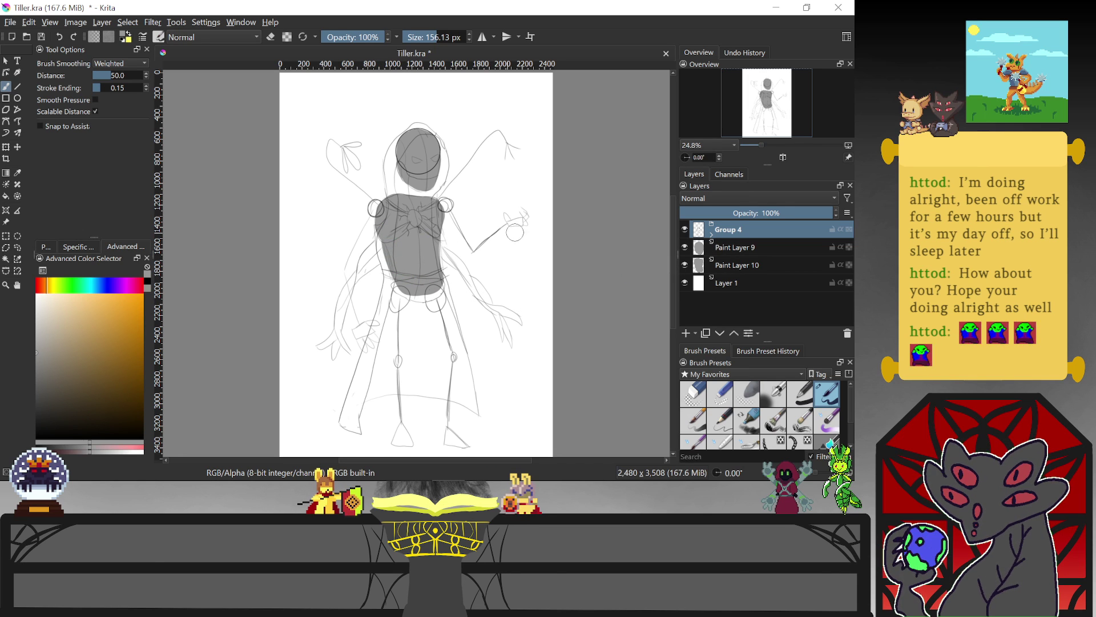
click(727, 270)
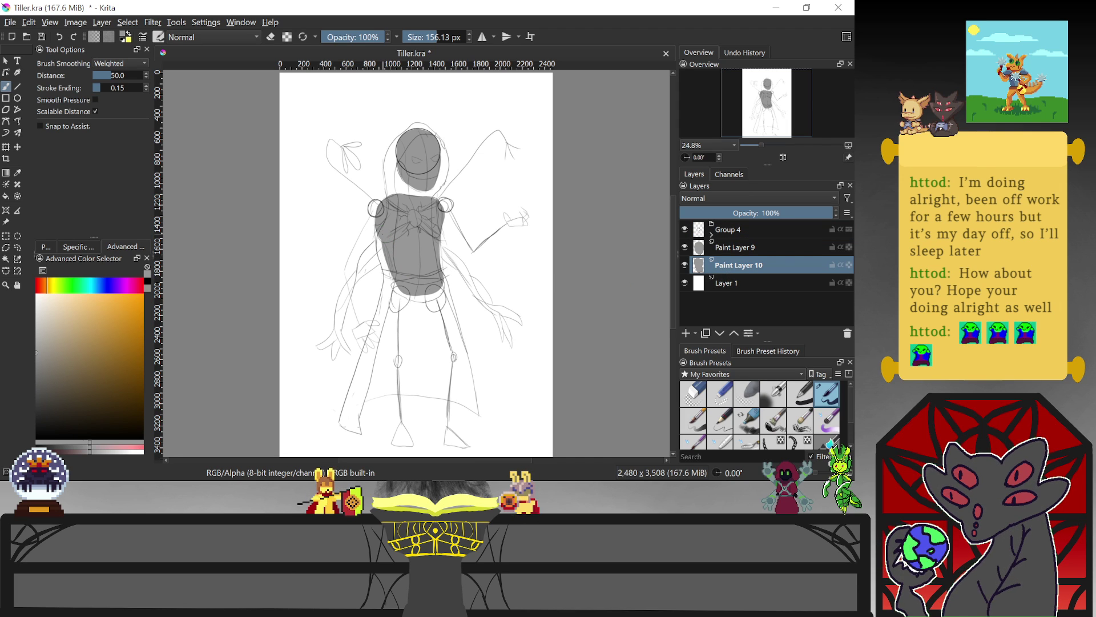
mouse_move(393, 278)
mouse_down()
mouse_move(403, 293)
mouse_move(435, 293)
mouse_up()
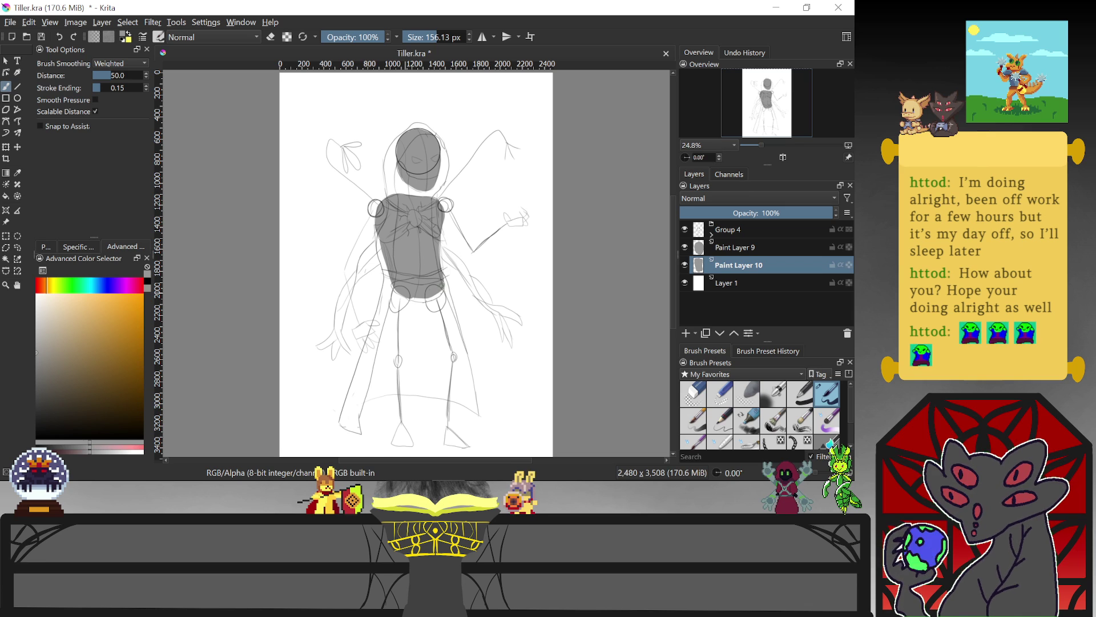
key(ctrl+z)
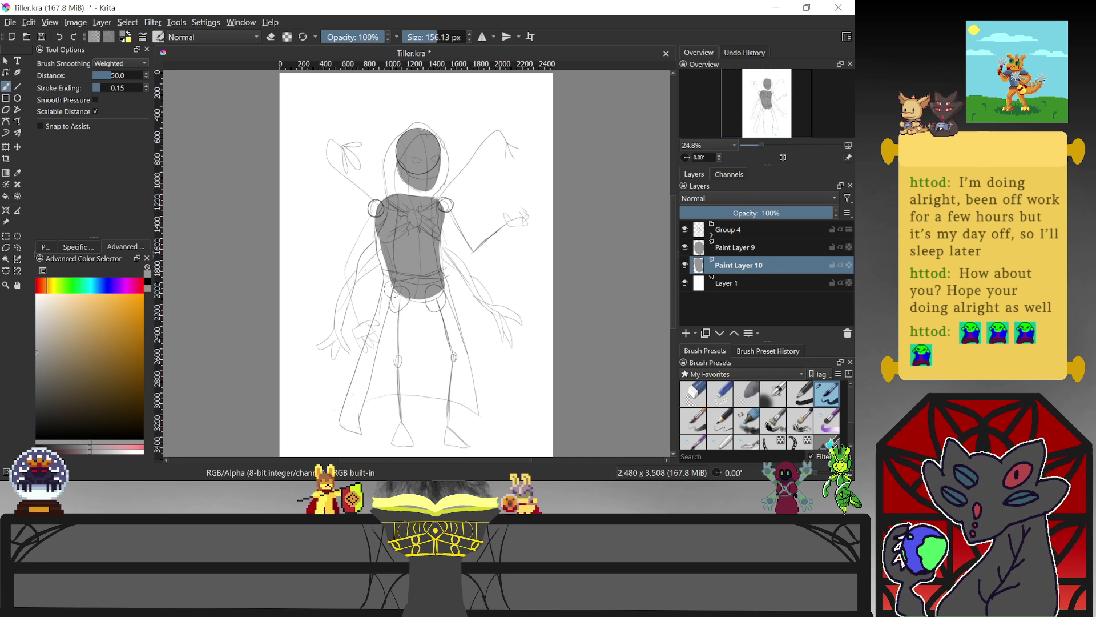
Fill the left leg with gray on Paint Layer 10, covering the thigh, knee and shin down to the ankle
drag(391, 306, 395, 362)
drag(410, 297, 401, 361)
drag(402, 293, 400, 297)
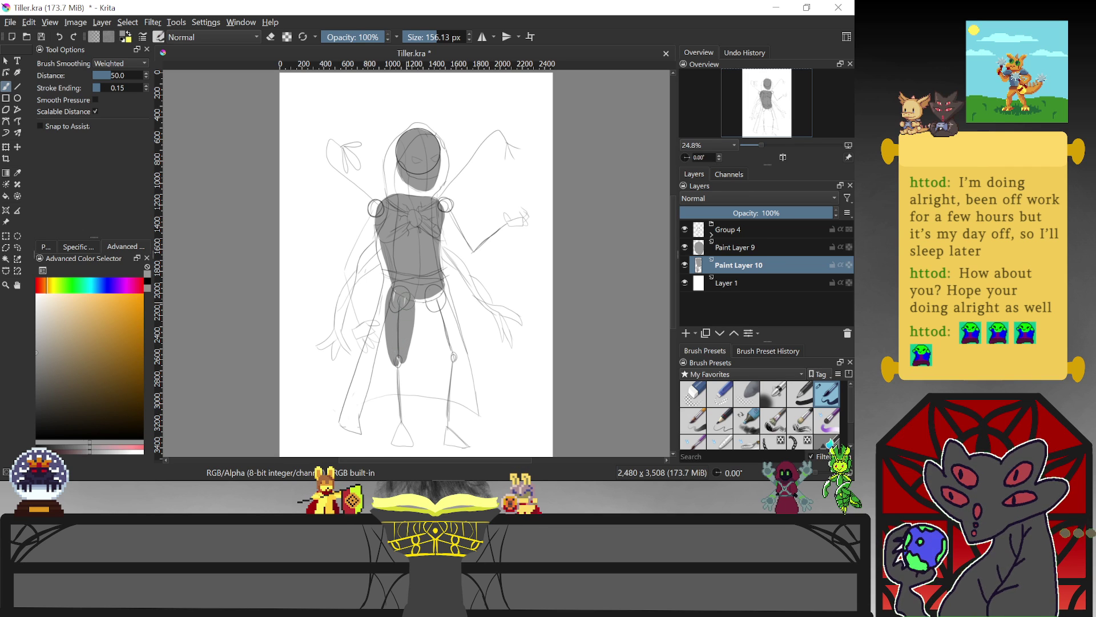
drag(399, 361, 398, 422)
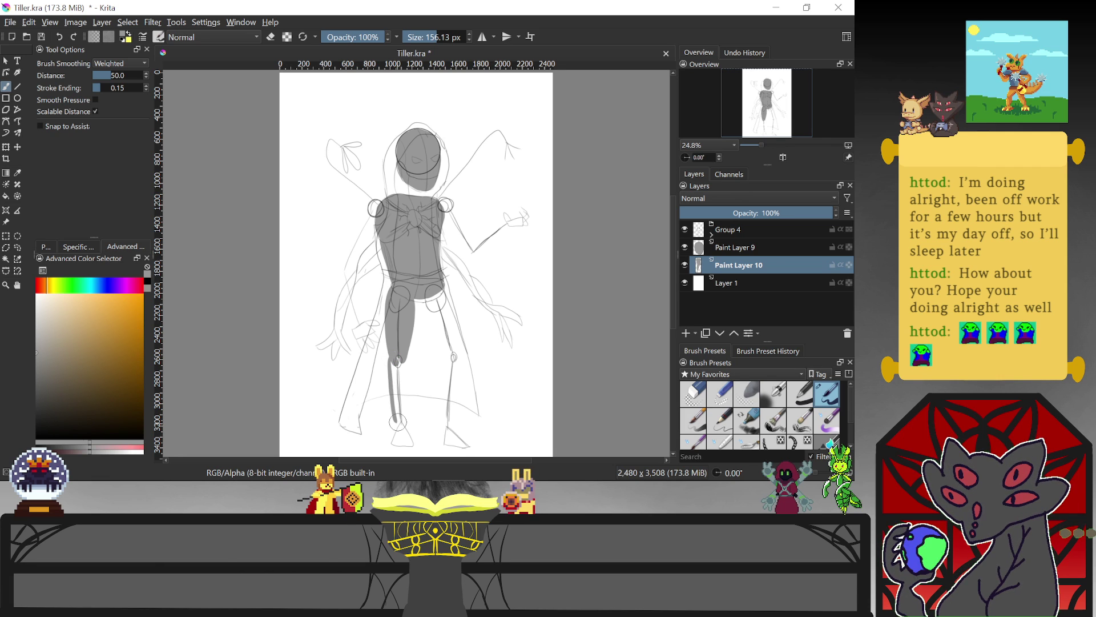
drag(406, 359, 400, 411)
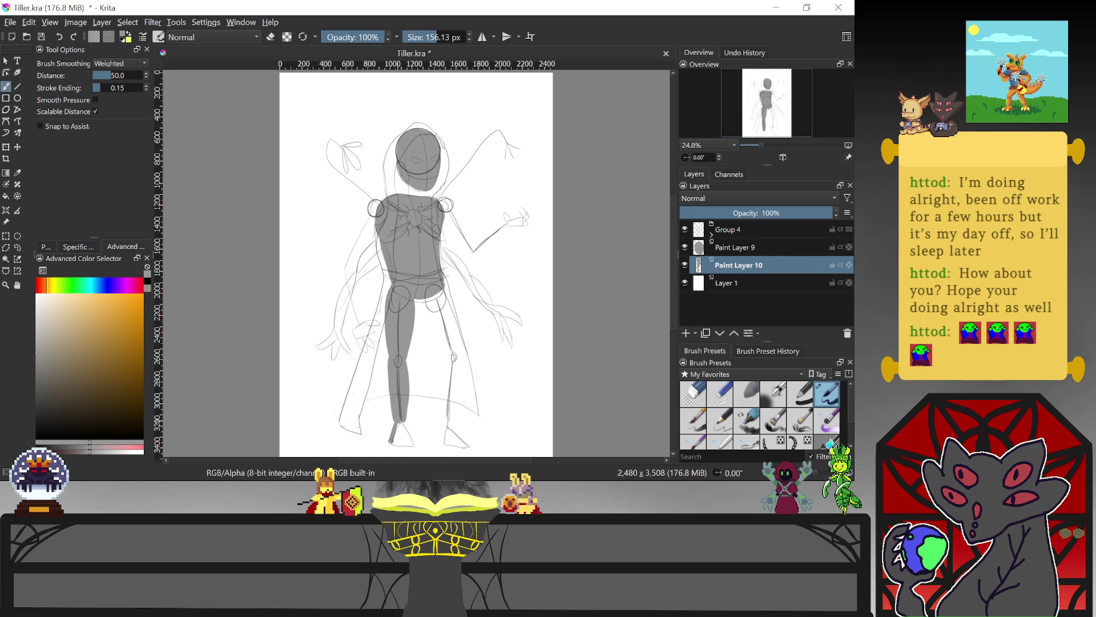
Fill the left foot with gray on Paint Layer 10 and trim the excess around the heel with the eraser
mouse_move(396, 424)
mouse_down()
mouse_move(391, 443)
mouse_move(414, 445)
mouse_move(404, 431)
mouse_up()
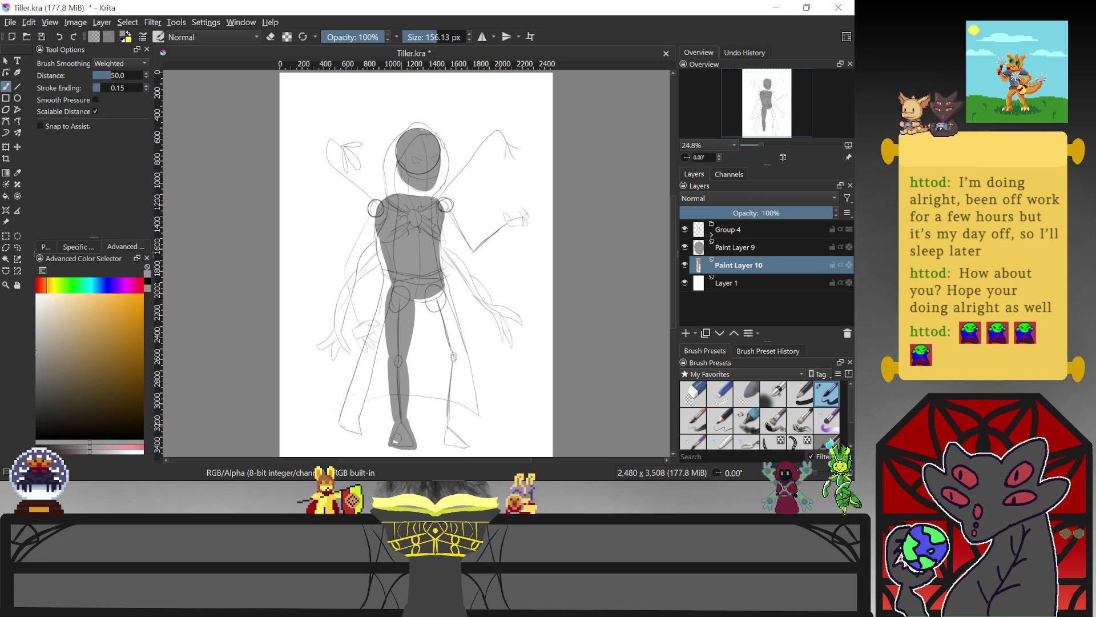
drag(674, 262, 673, 287)
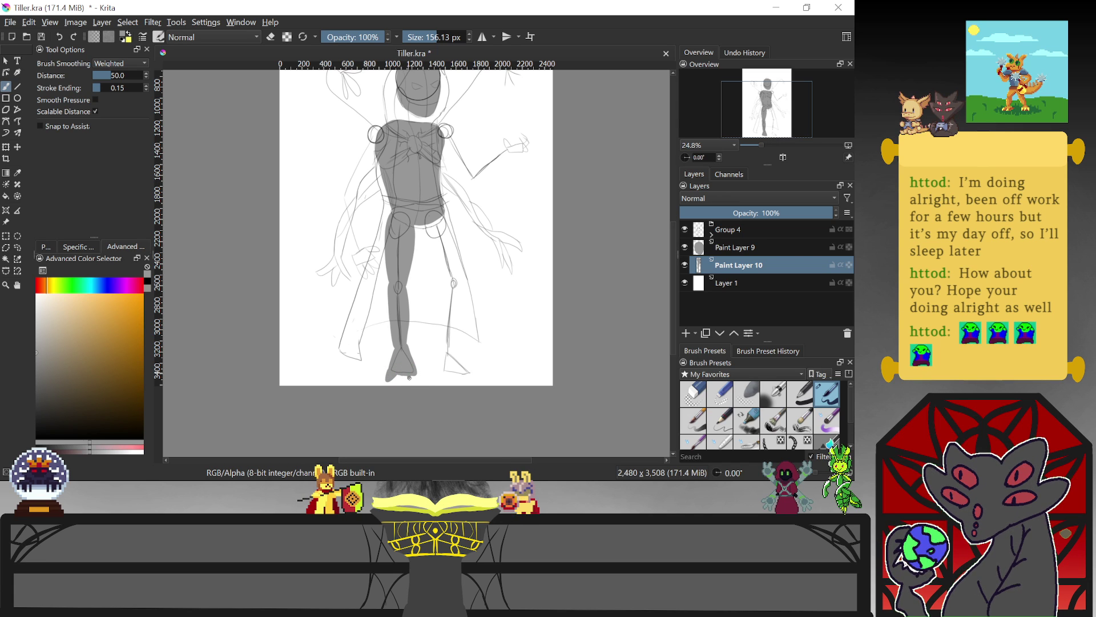
drag(413, 376, 413, 380)
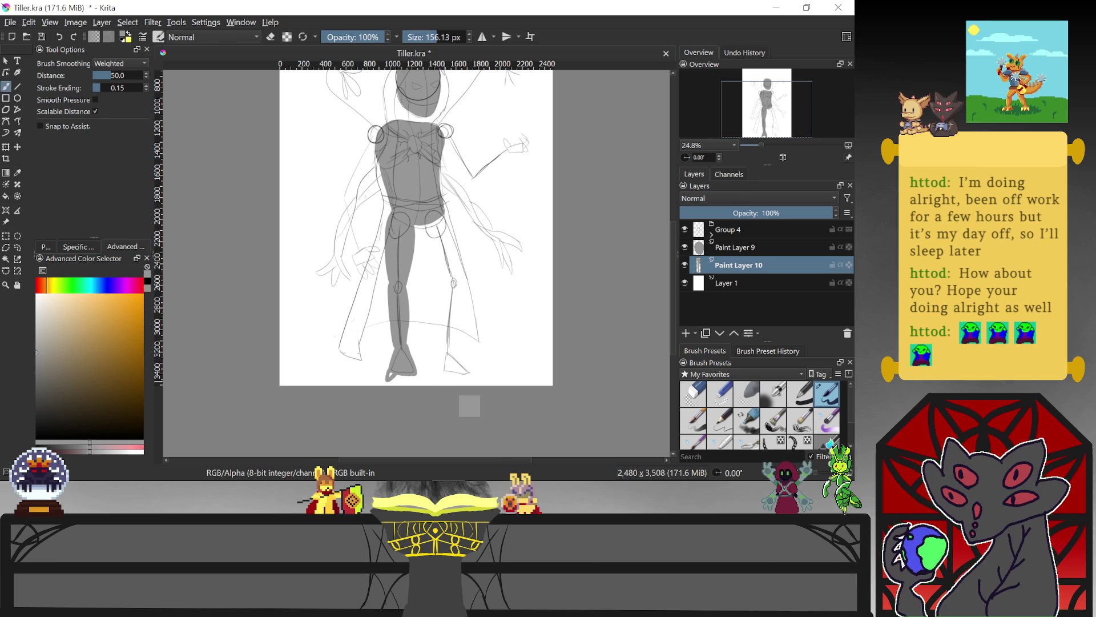
key(e)
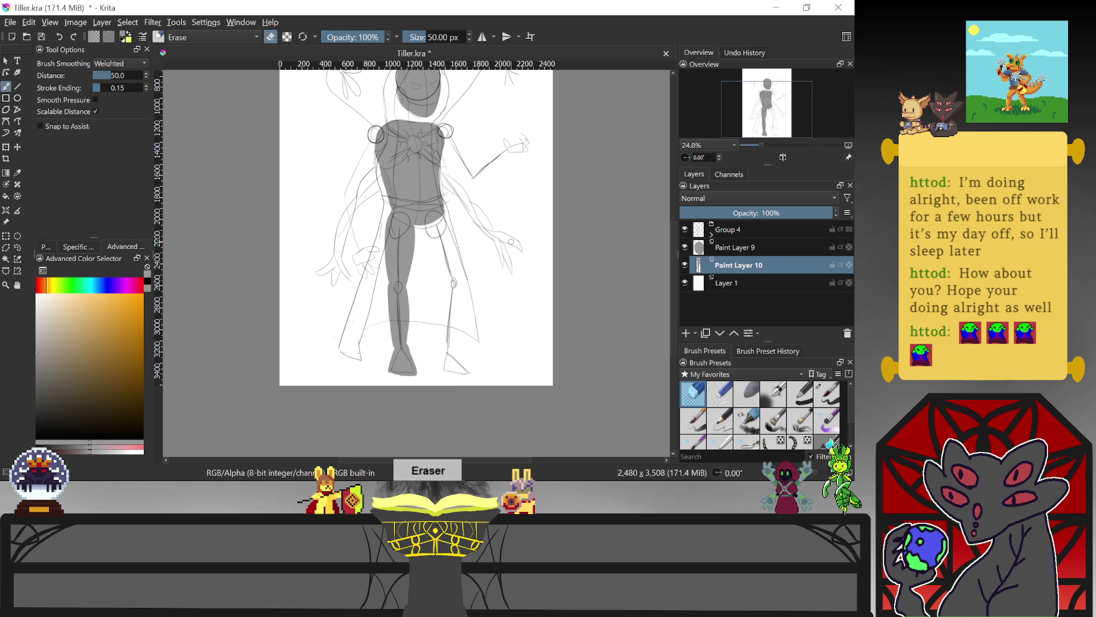
scroll(675, 256, up, 3)
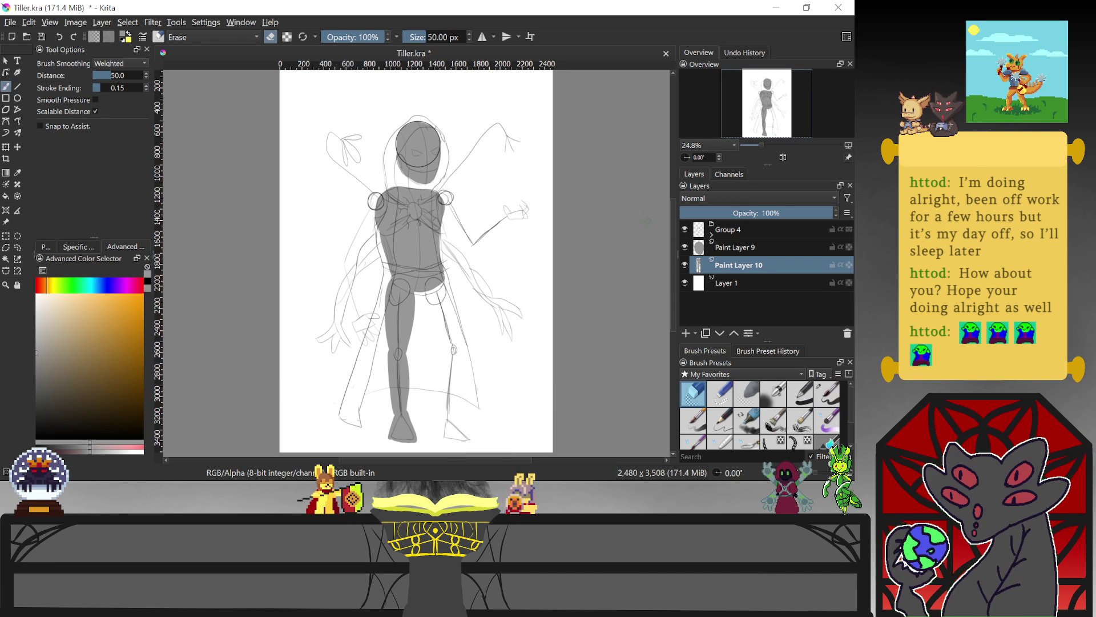
Fill the right leg with gray on Paint Layer 10, covering the thigh, knee, shin and foot
key(e)
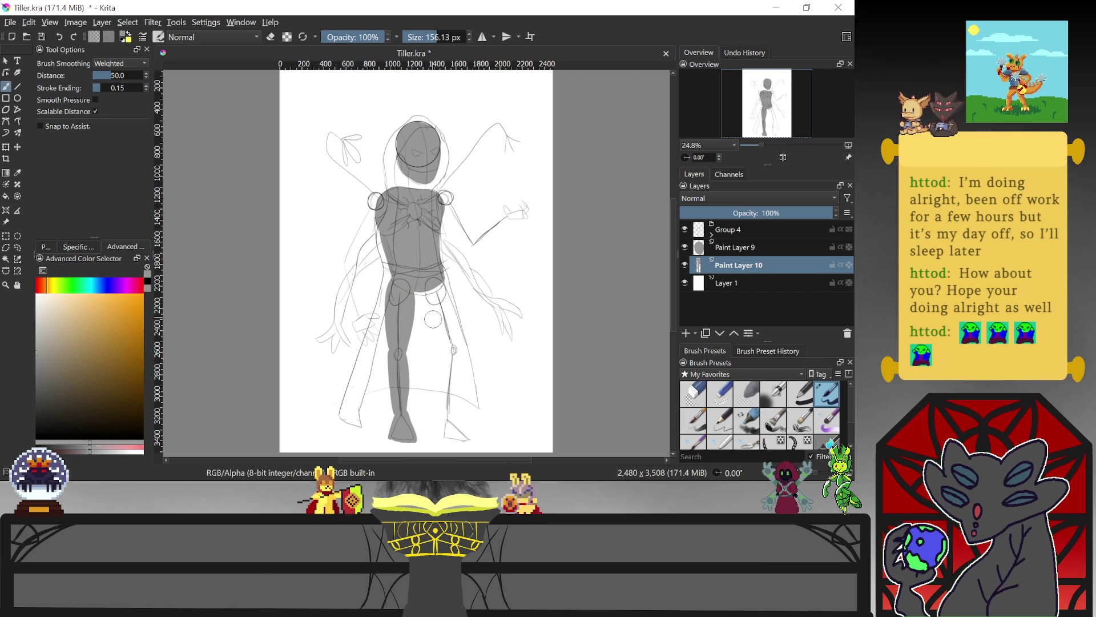
drag(449, 351, 439, 340)
mouse_move(424, 294)
mouse_down()
mouse_move(454, 350)
mouse_move(443, 303)
mouse_up()
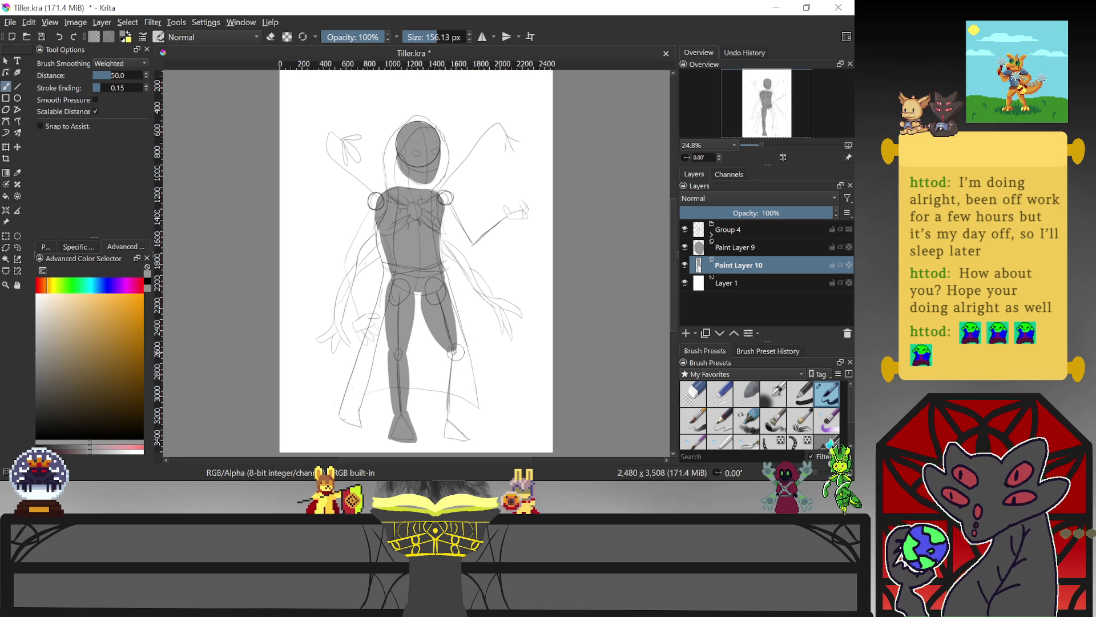
drag(454, 350, 449, 418)
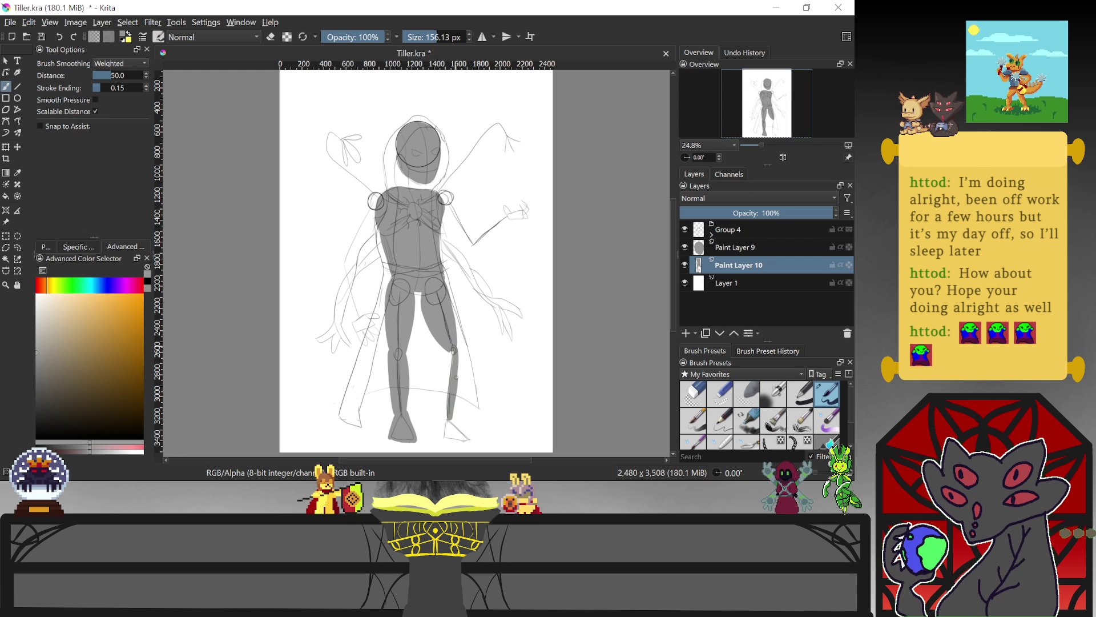
drag(448, 348, 445, 395)
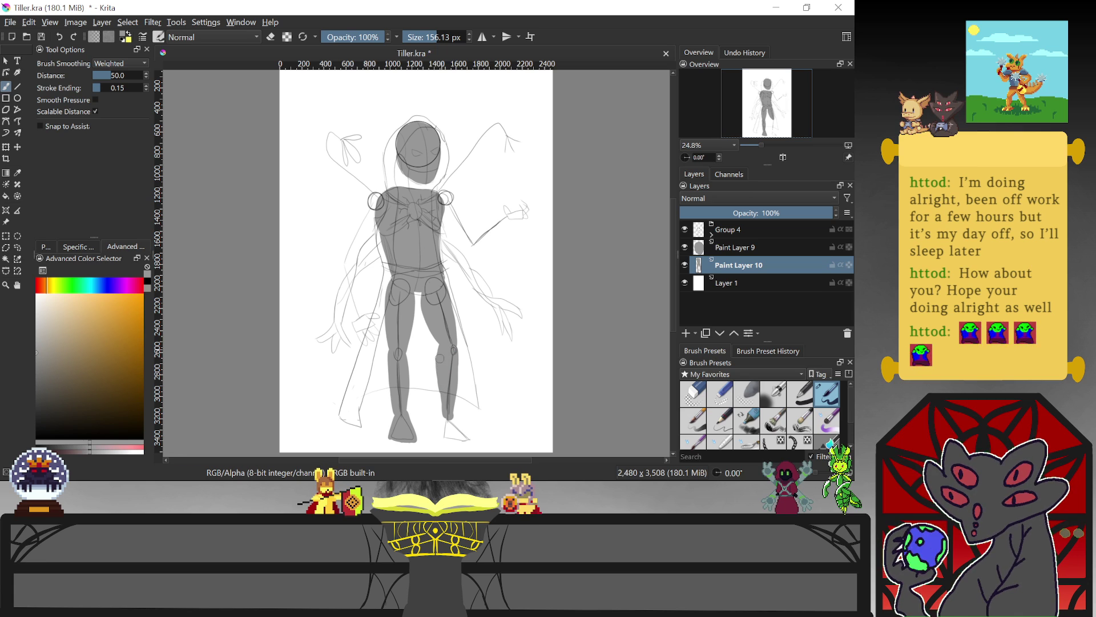
scroll(669, 281, down, 3)
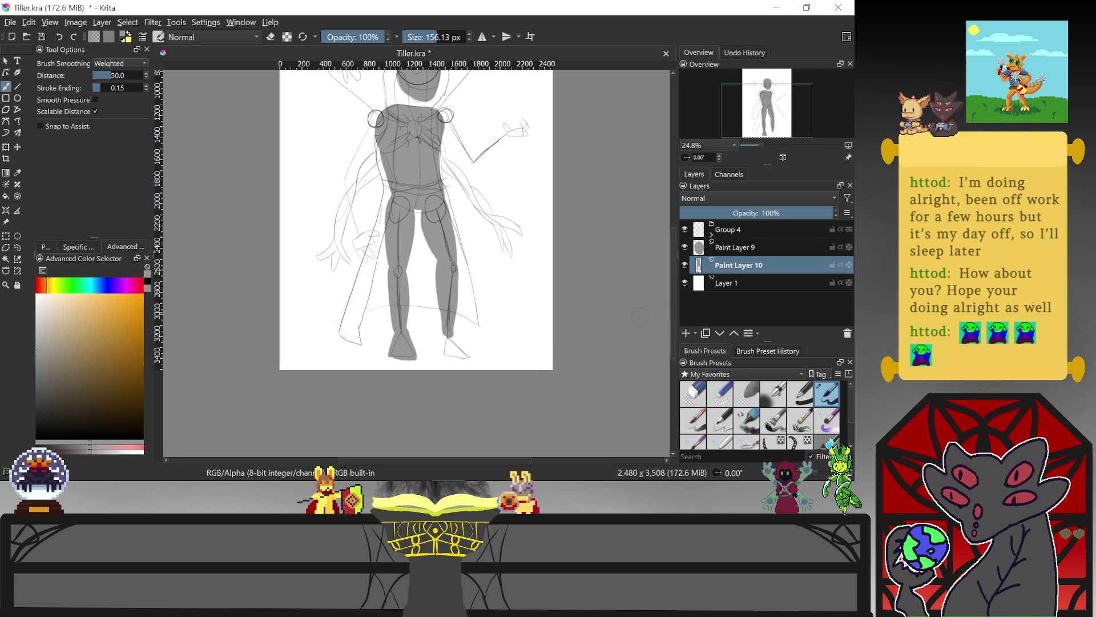
mouse_move(443, 348)
mouse_down()
mouse_move(472, 358)
mouse_move(465, 350)
mouse_up()
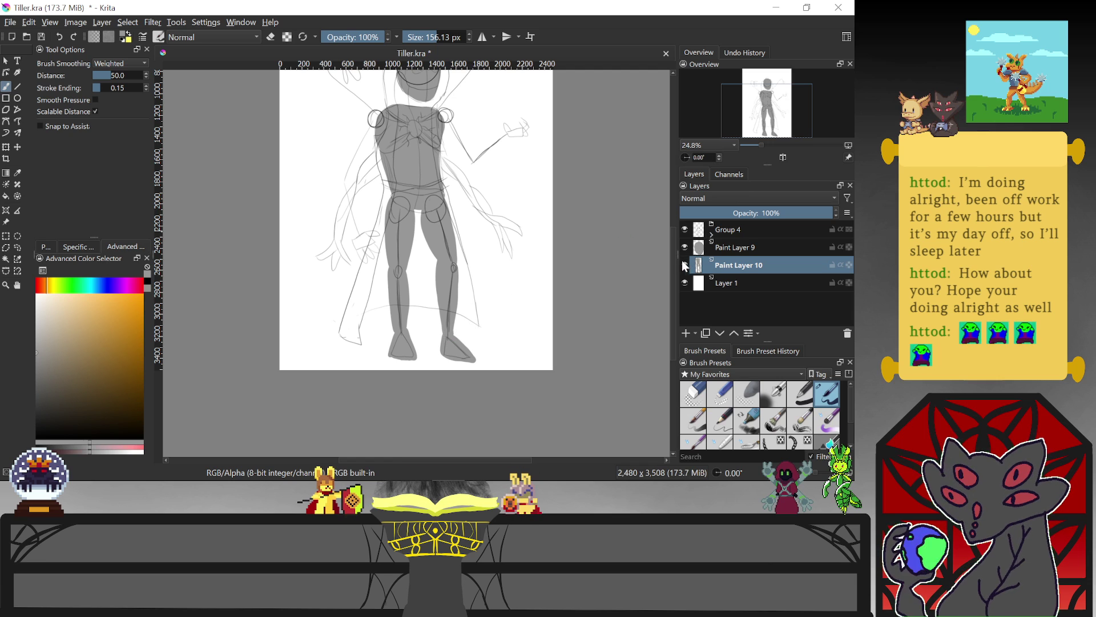
Add a paint layer directly above Paint Layer 10 and fill the bent right arm on it with gray from shoulder to wrist
scroll(673, 252, up, 3)
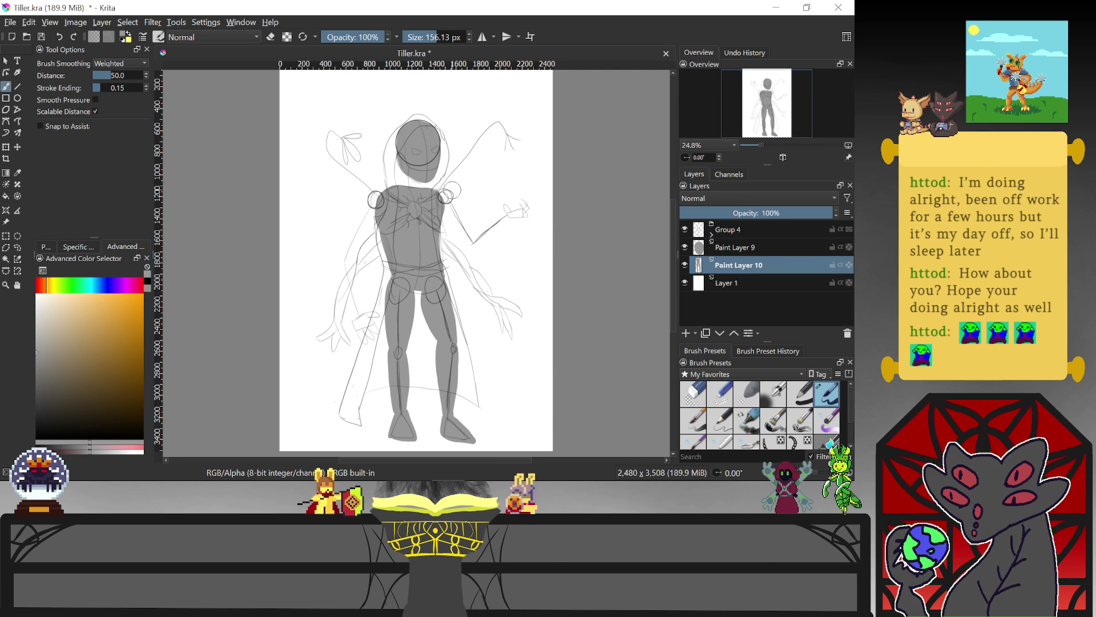
click(686, 334)
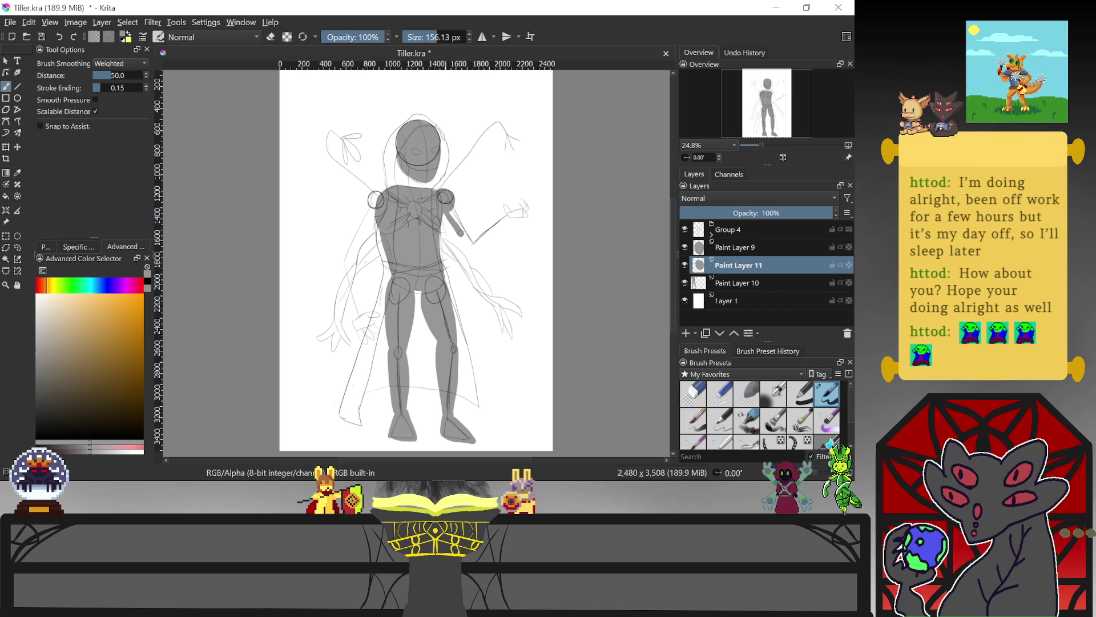
drag(454, 188, 468, 234)
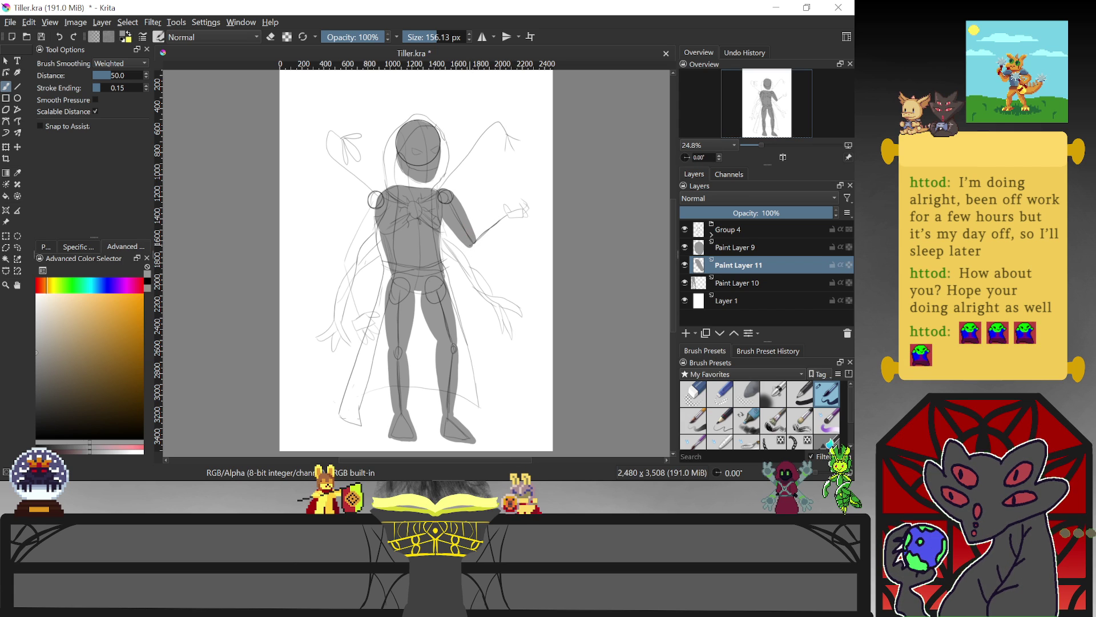
drag(503, 222, 475, 237)
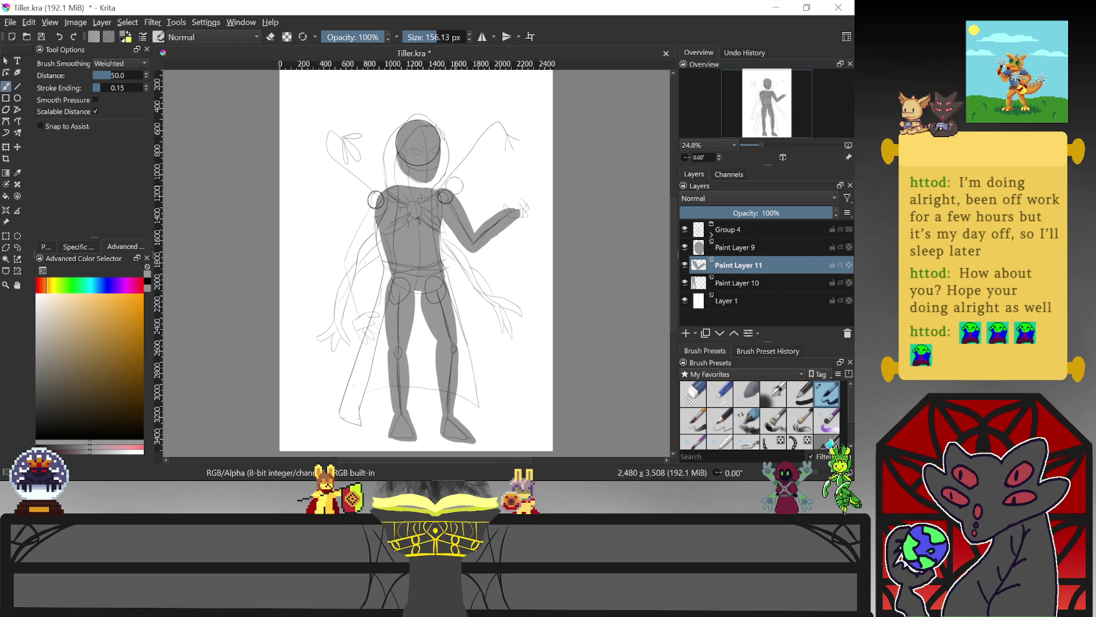
key(e)
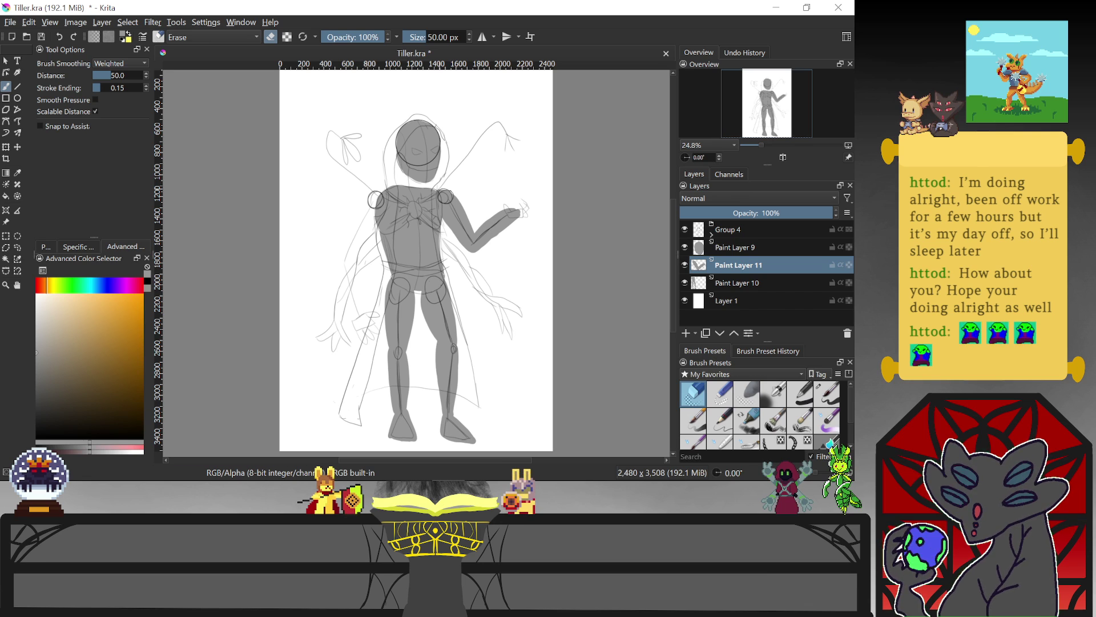
Fill the lowered left arm with gray on Paint Layer 11, from the shoulder through the elbow to the wrist
key(e)
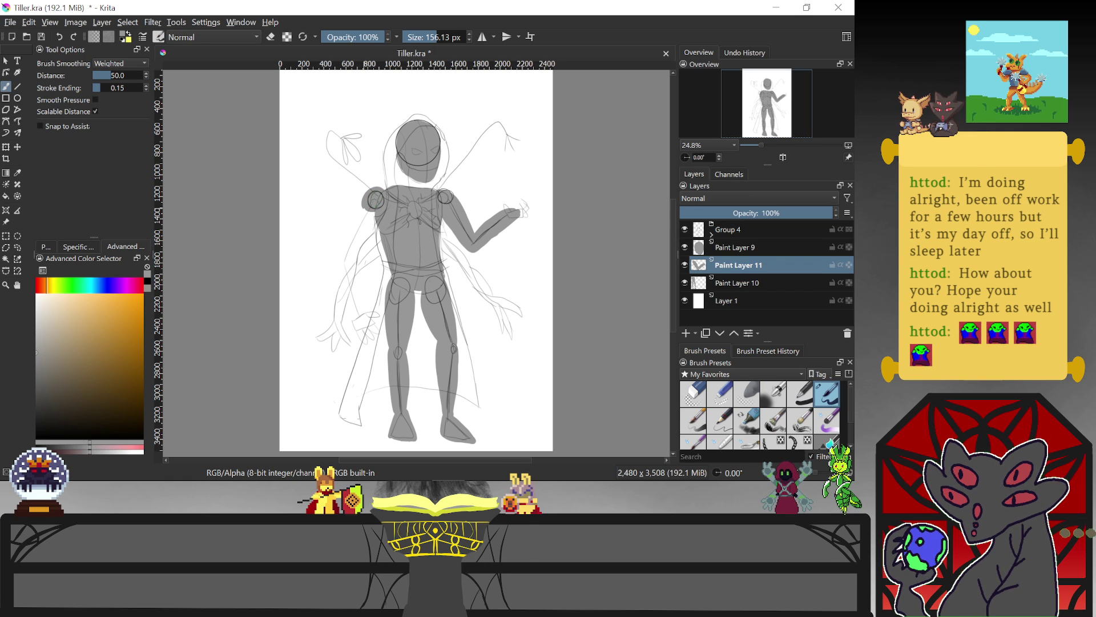
click(364, 210)
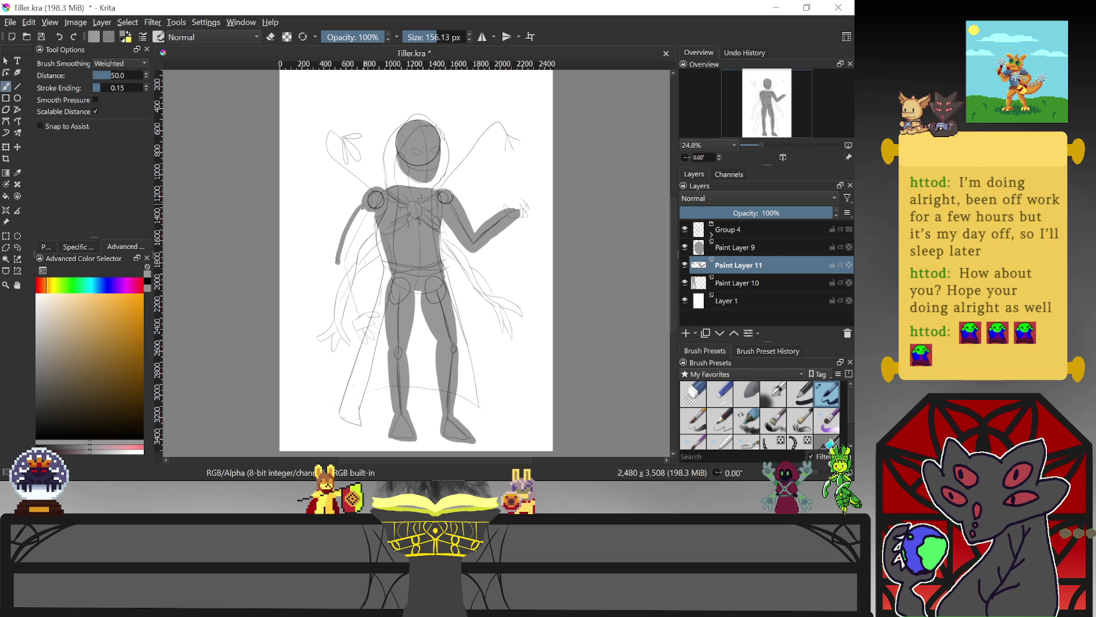
drag(341, 261, 343, 275)
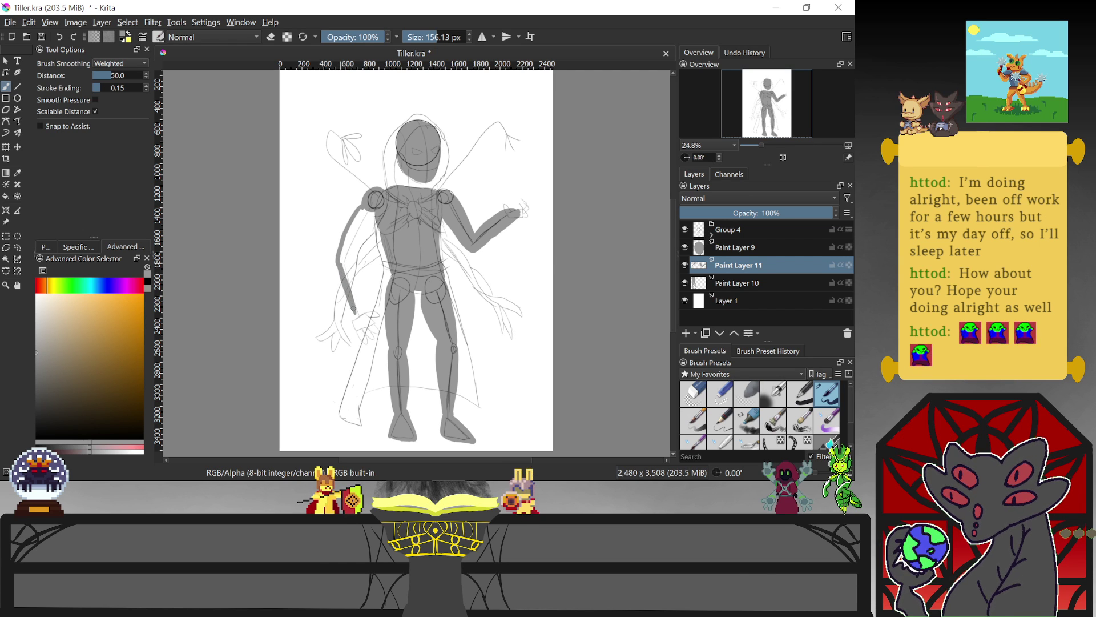
mouse_move(361, 315)
mouse_down()
mouse_move(349, 262)
mouse_move(368, 224)
mouse_move(345, 249)
mouse_move(362, 213)
mouse_up()
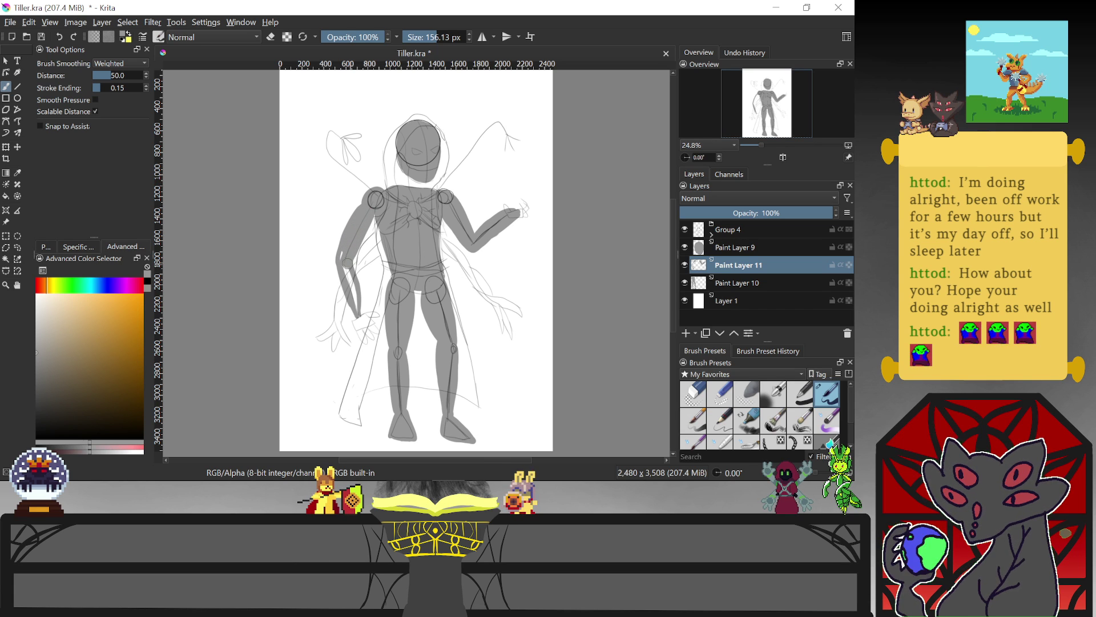
drag(344, 266, 355, 302)
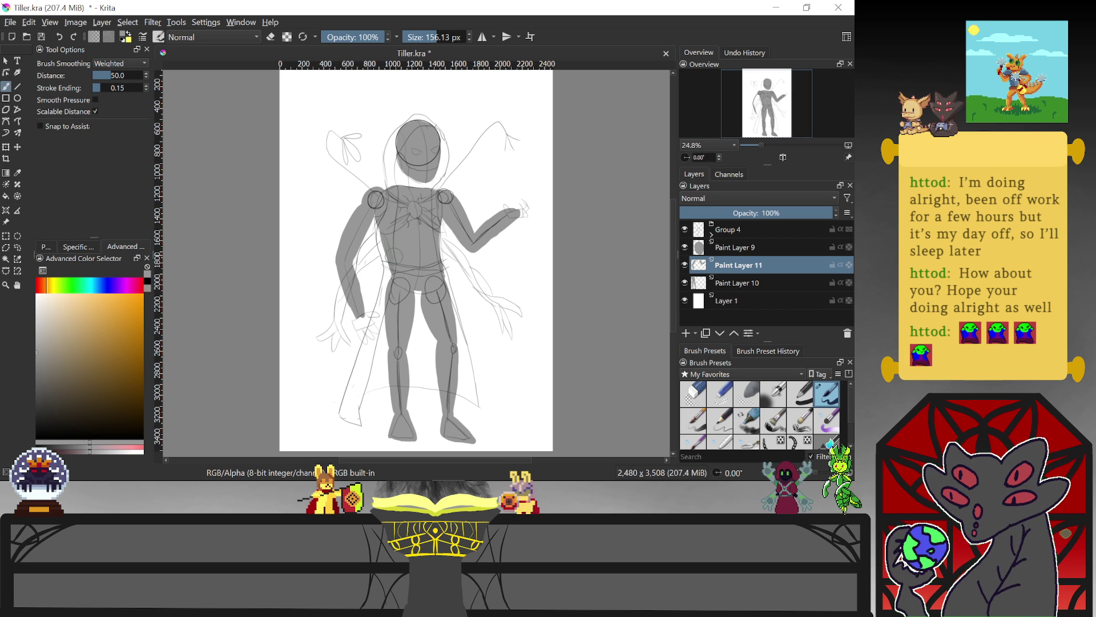
key(e)
key(e)
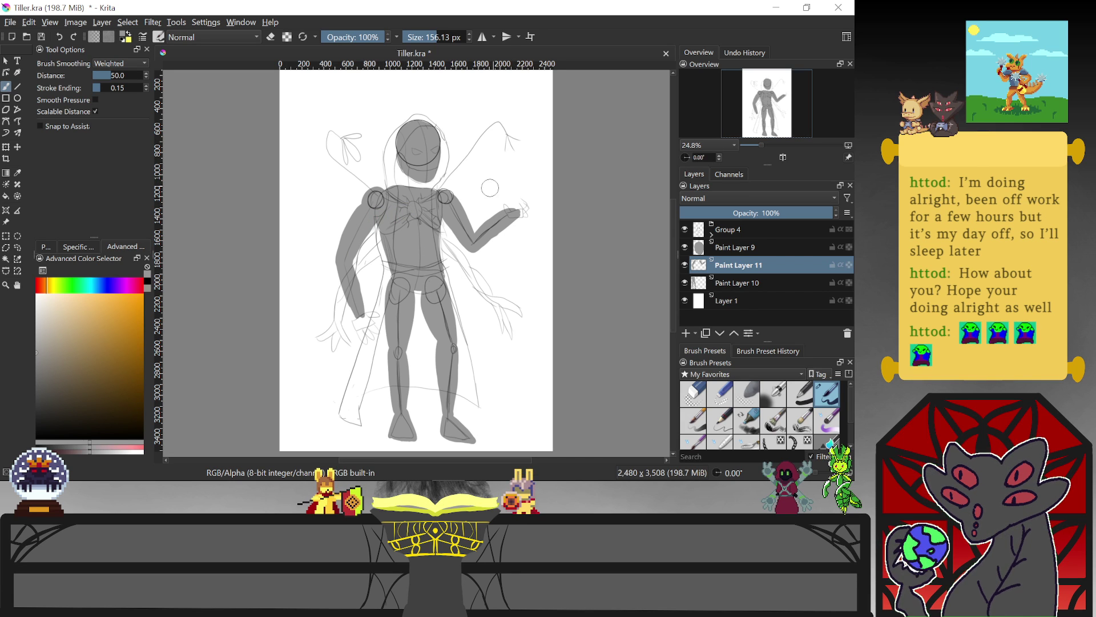
Erase and repaint the gray at the right shoulder joint on Paint Layer 11
key(e)
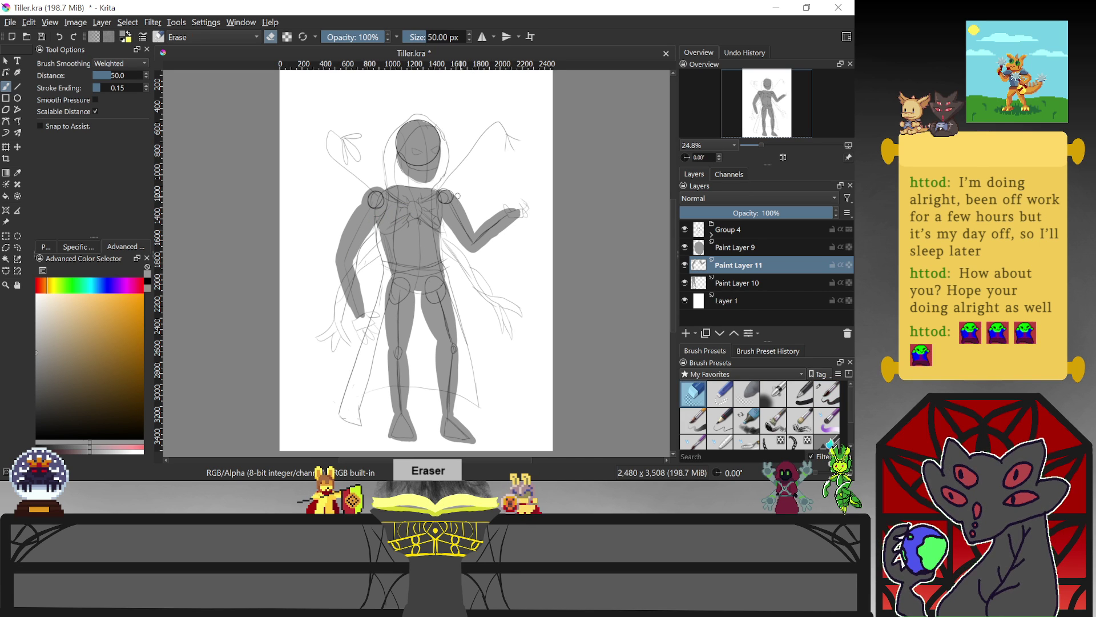
key(e)
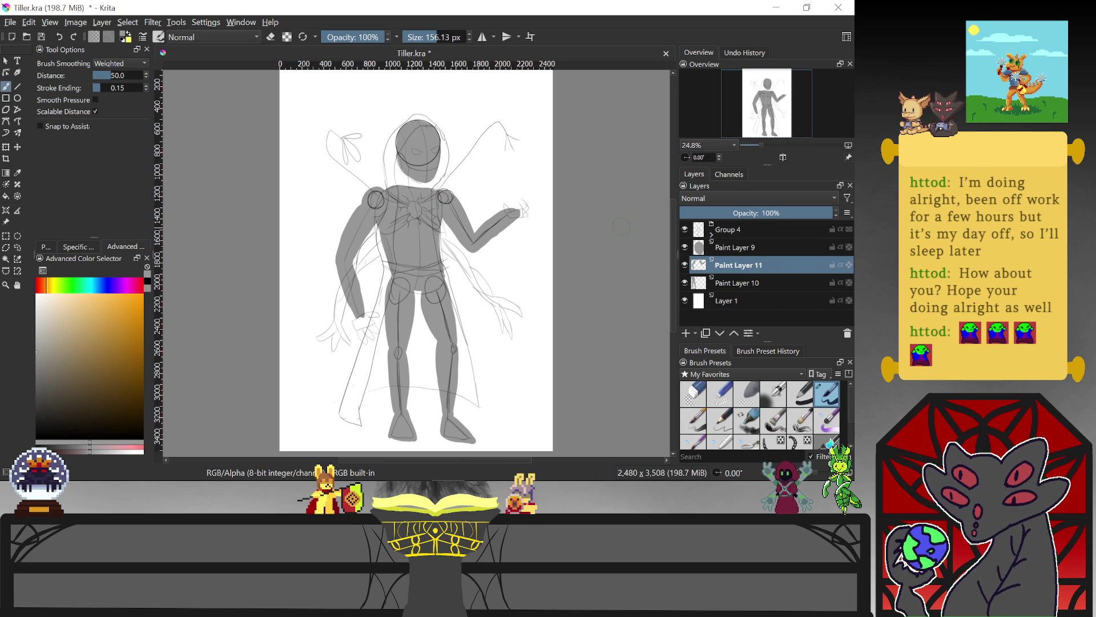
key(e)
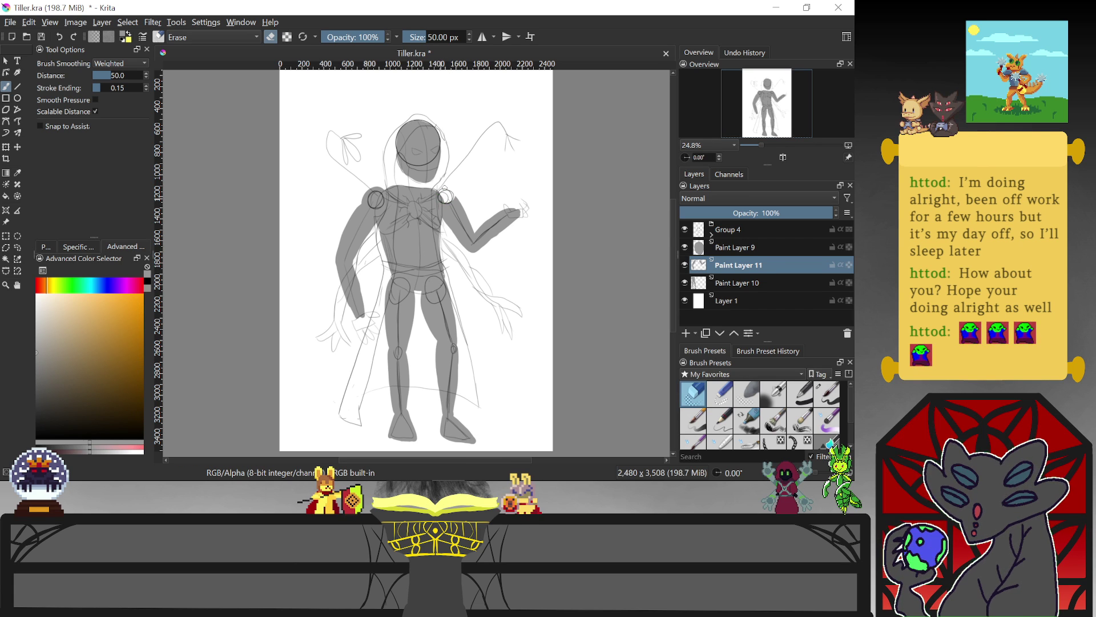
key(e)
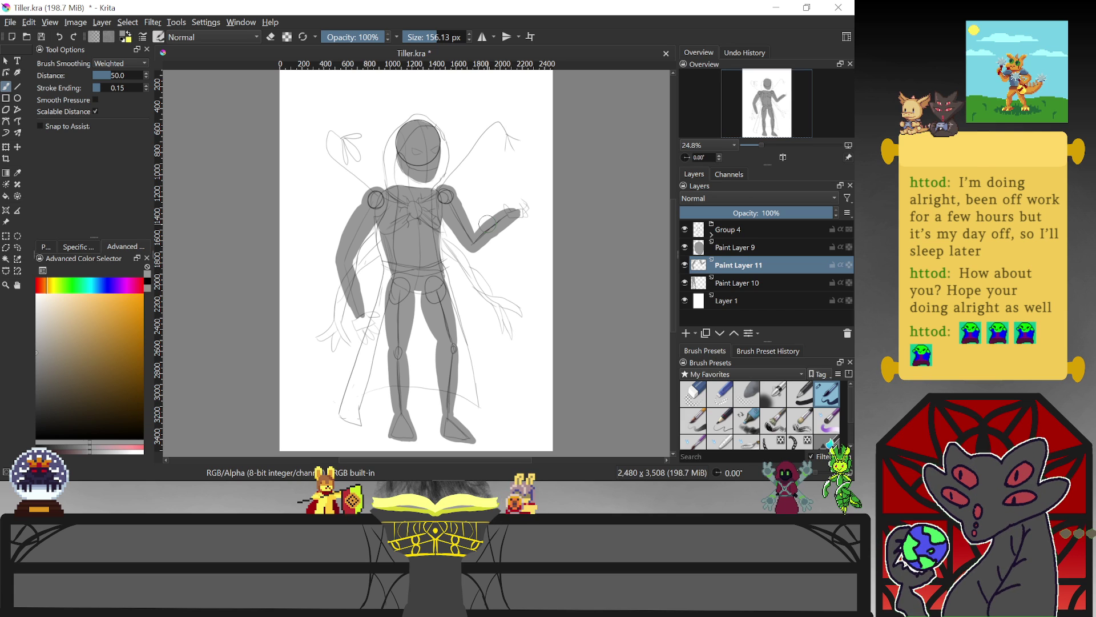
Enlarge the eraser to 241.09 px and erase the gray fill of the right arm on Paint Layer 11
key(e)
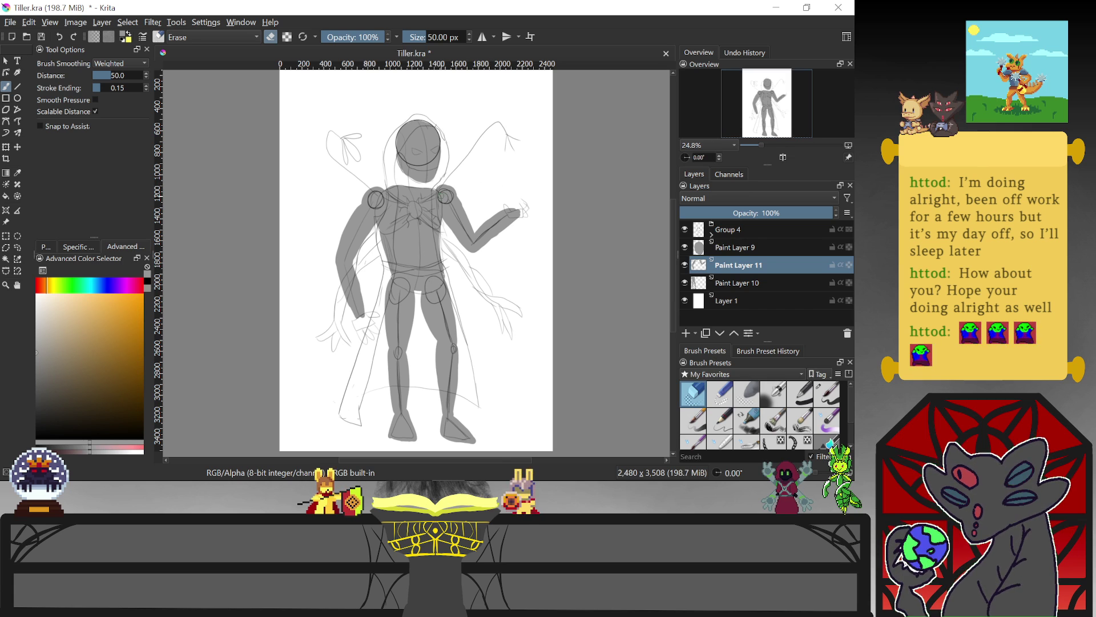
key(slash)
key(slash)
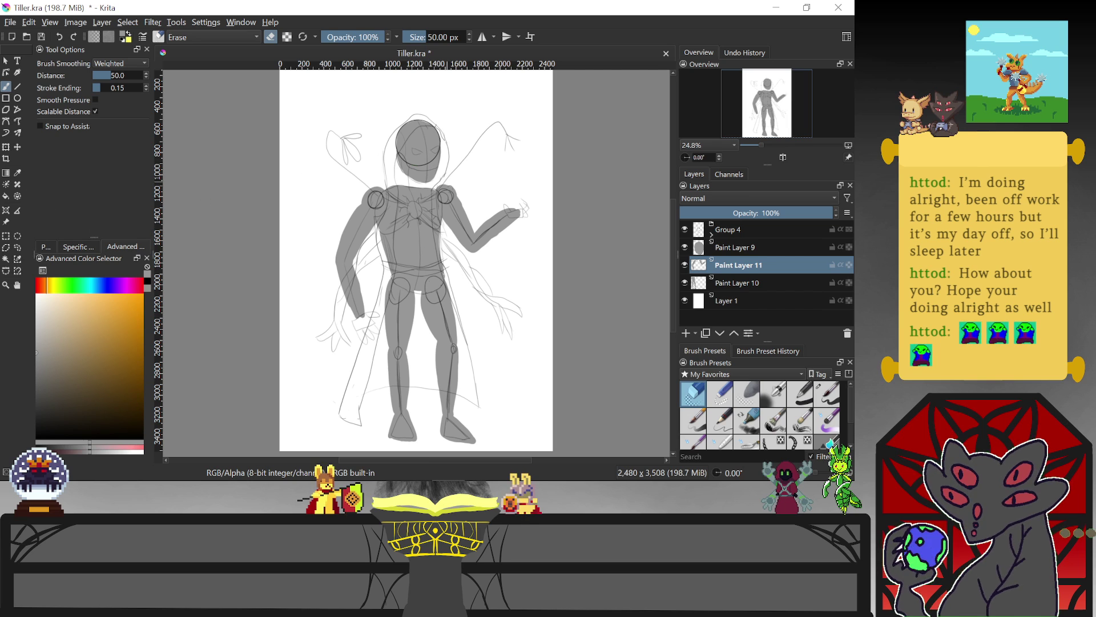
key(slash)
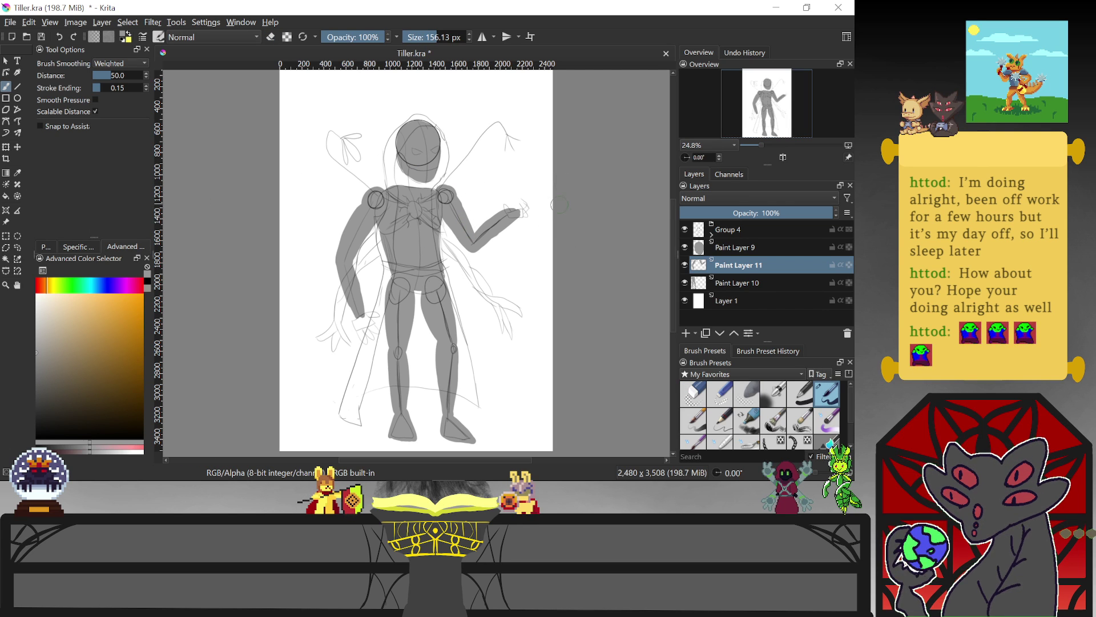
key(slash)
drag(423, 37, 448, 37)
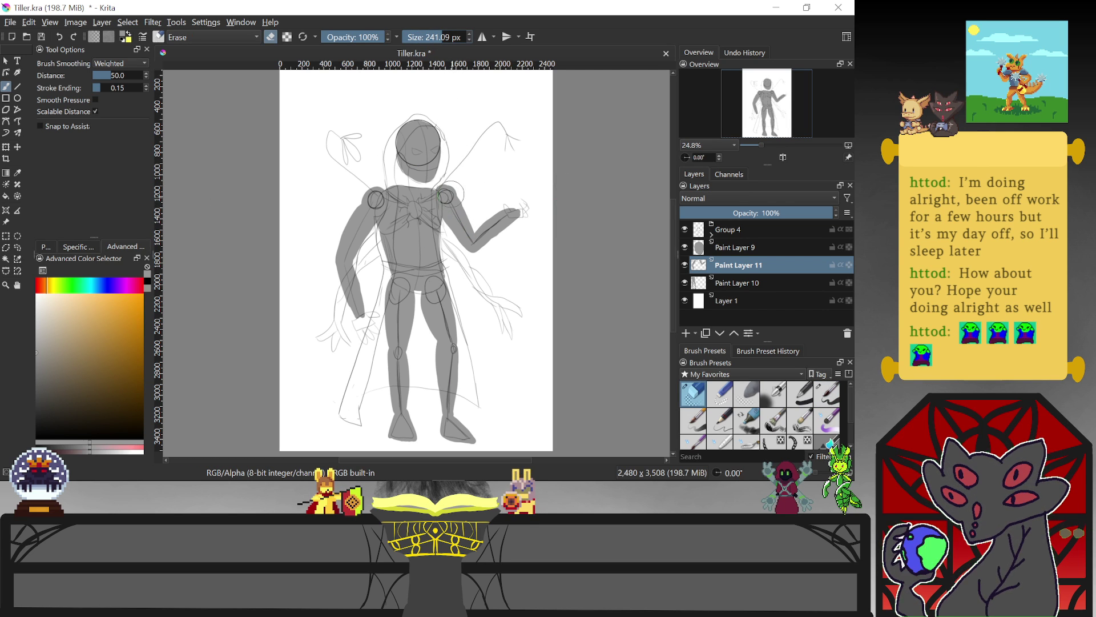
mouse_move(514, 210)
mouse_down()
mouse_move(493, 238)
mouse_move(494, 215)
mouse_move(483, 209)
mouse_move(466, 227)
mouse_up()
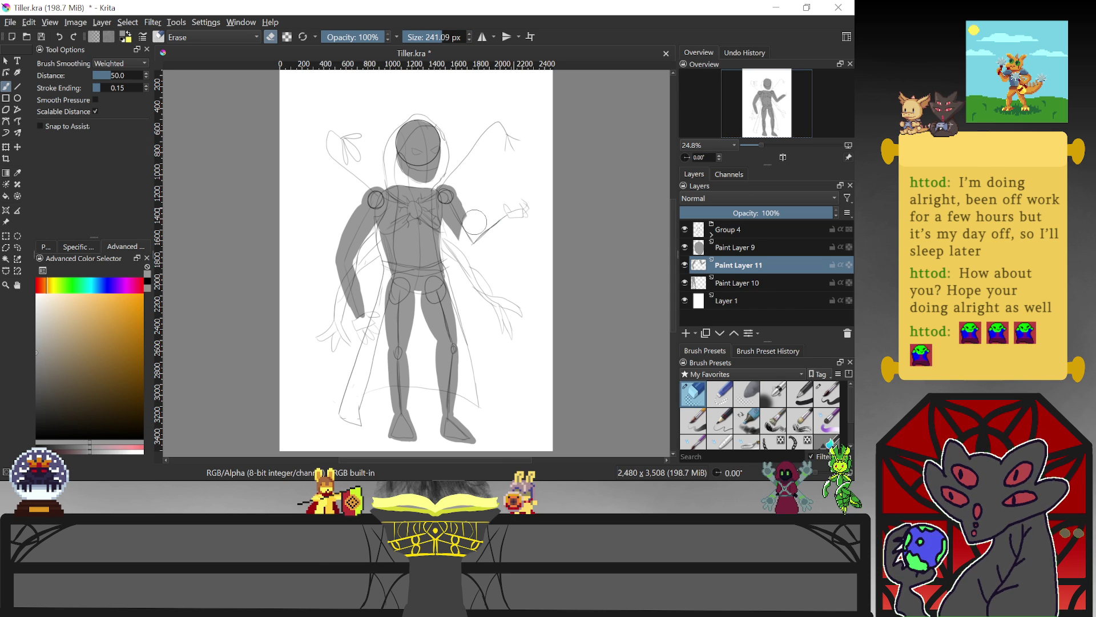
Repaint the right arm on Paint Layer 11 as separate gray upper-arm and forearm shapes with a gap at the elbow
key(slash)
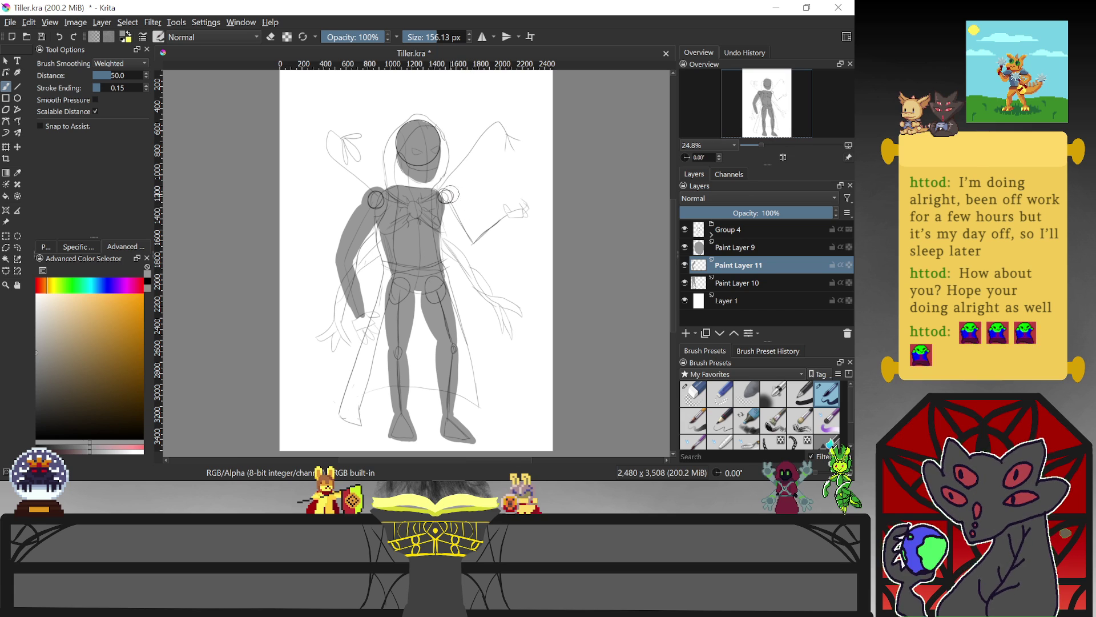
mouse_move(455, 200)
mouse_down()
mouse_move(474, 234)
mouse_move(465, 239)
mouse_up()
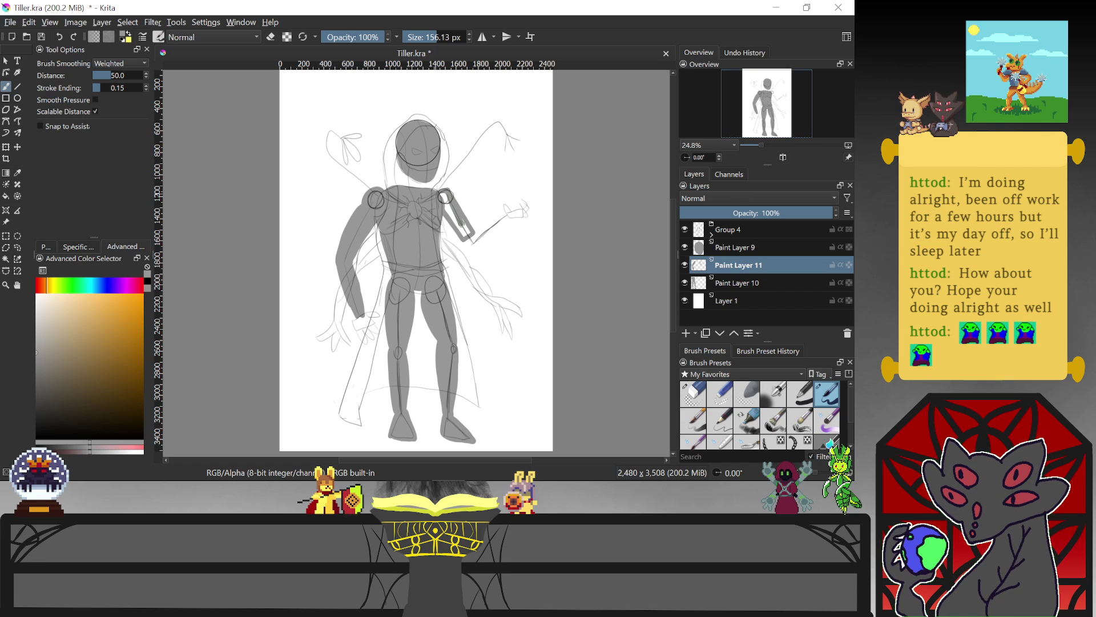
key(ctrl+z)
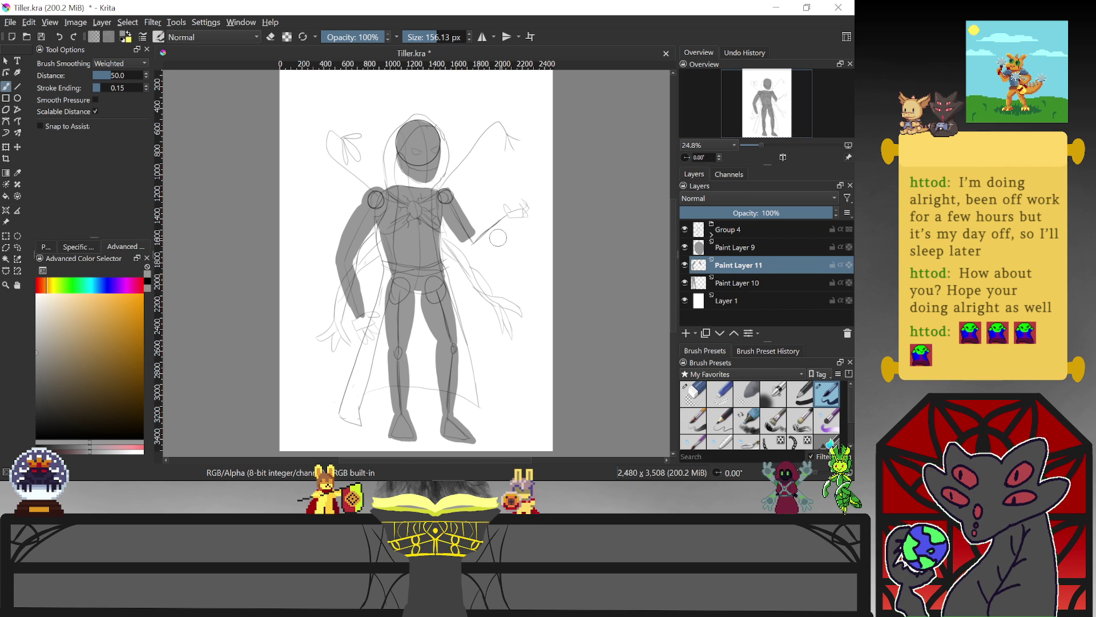
mouse_move(481, 231)
mouse_down()
mouse_move(515, 210)
mouse_move(495, 245)
mouse_up()
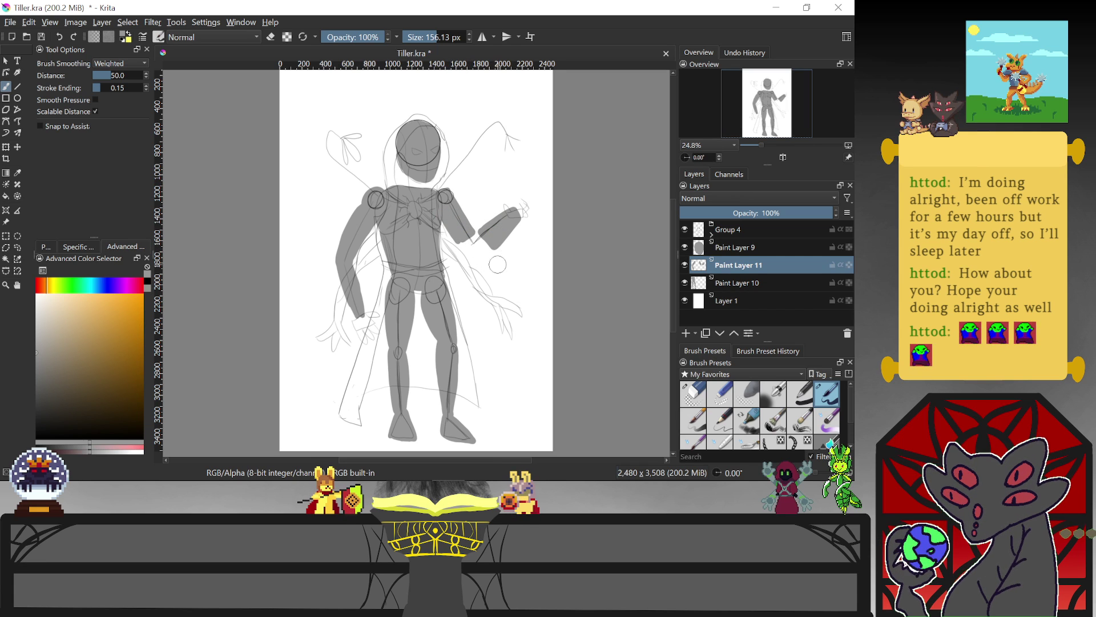
Trim the gray shape of the raised right forearm with the eraser on Paint Layer 11
key(e)
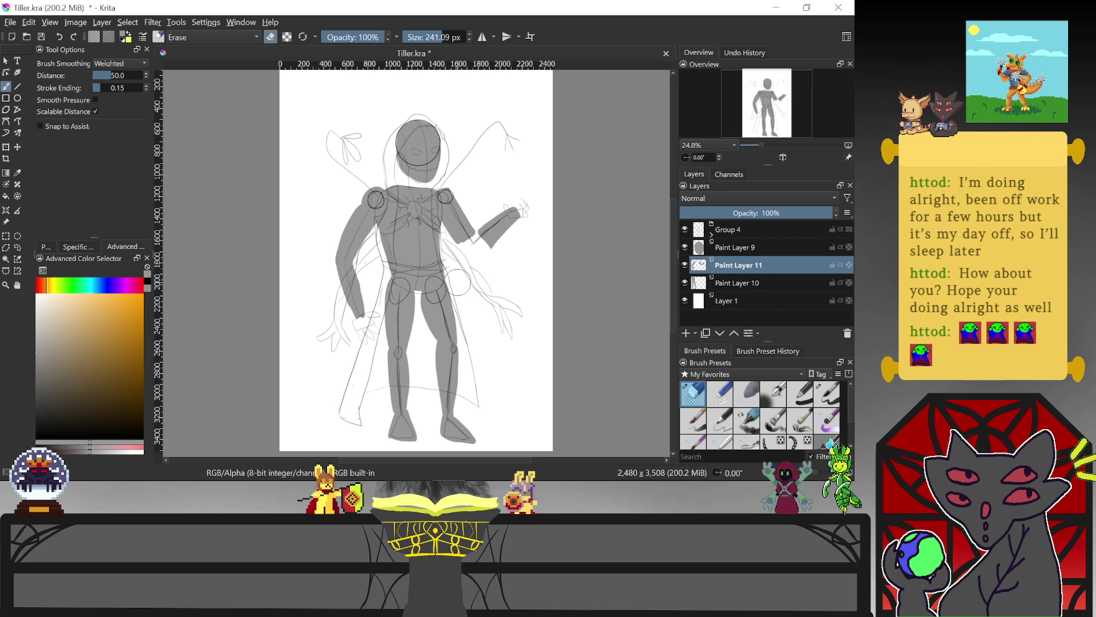
key(ctrl)
drag(504, 240, 535, 212)
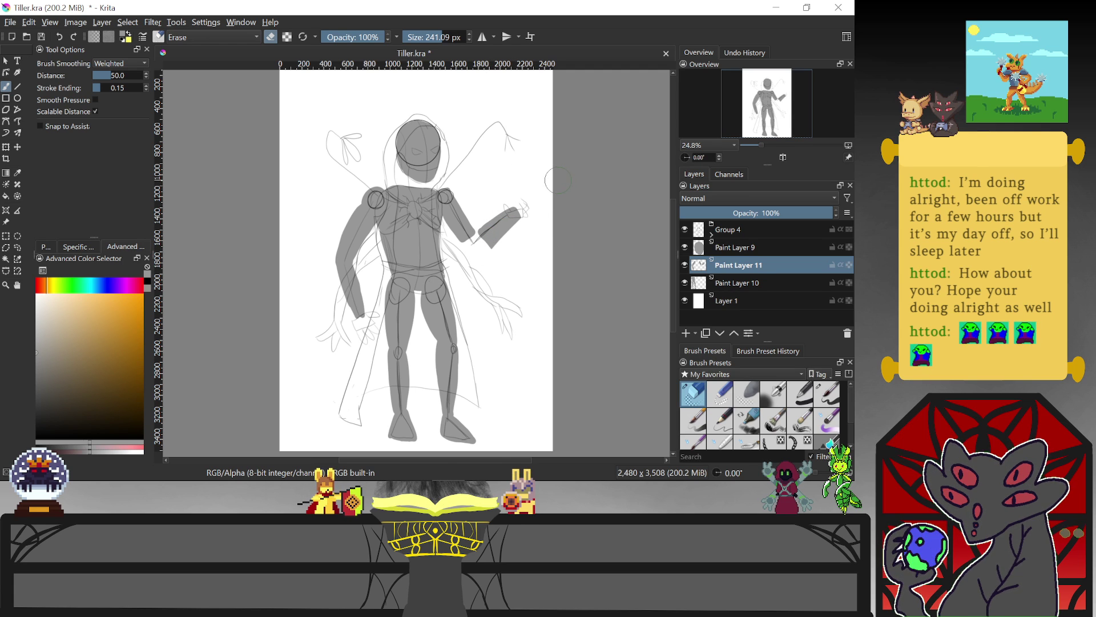
Erase the whole gray left arm and the gray over the right shoulder joint on Paint Layer 11
key(slash)
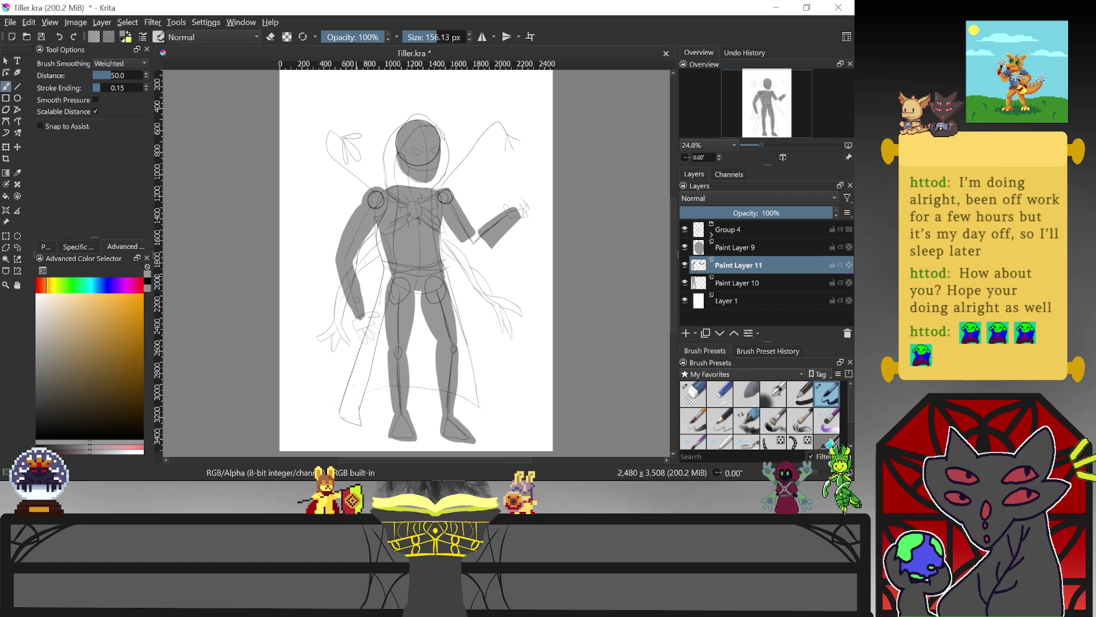
key(slash)
mouse_move(358, 317)
mouse_down()
mouse_move(351, 246)
mouse_move(365, 197)
mouse_up()
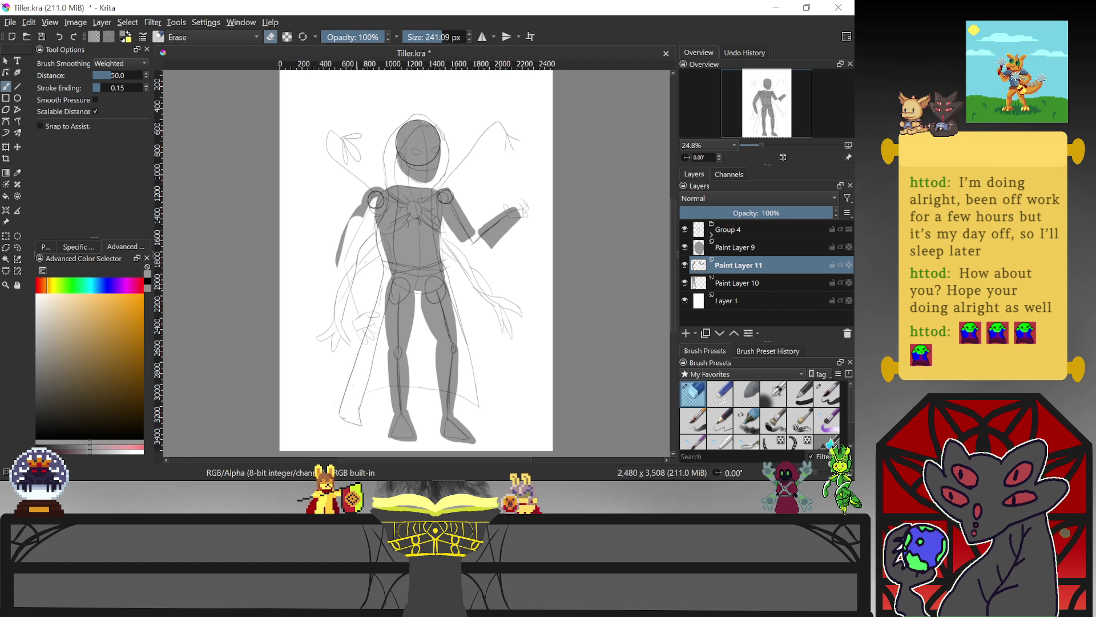
key(slash)
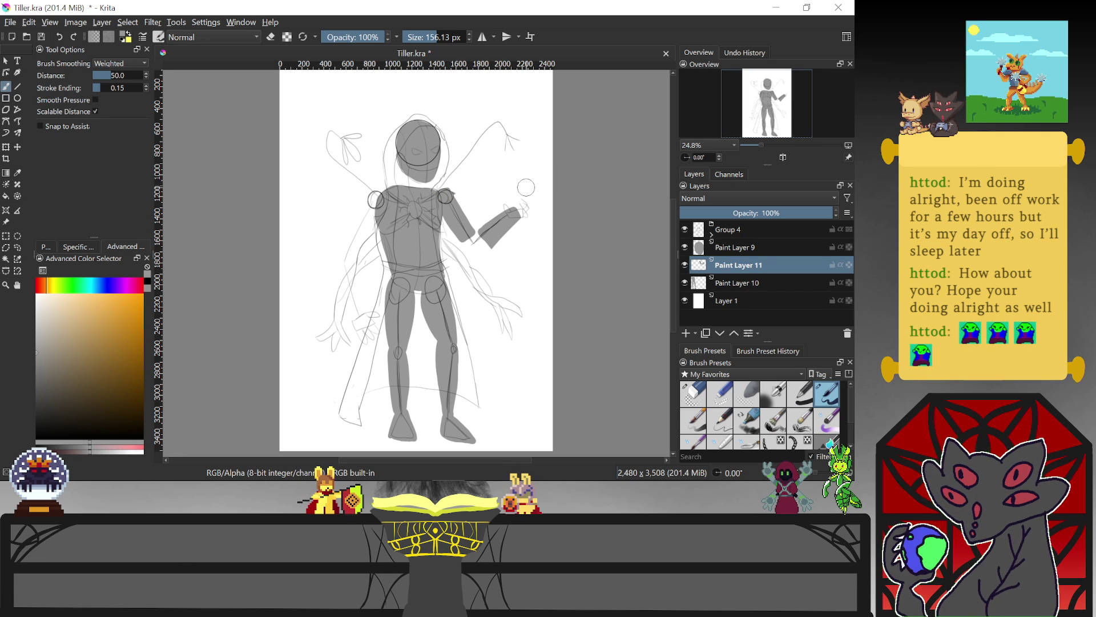
key(e)
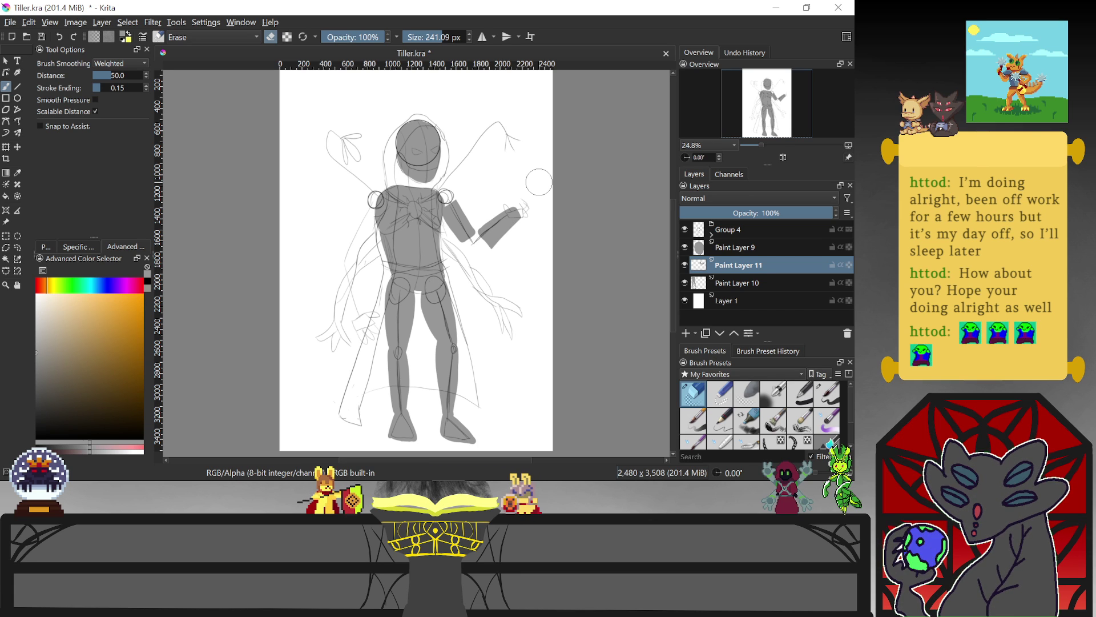
key(slash)
key(slash)
key(slash)
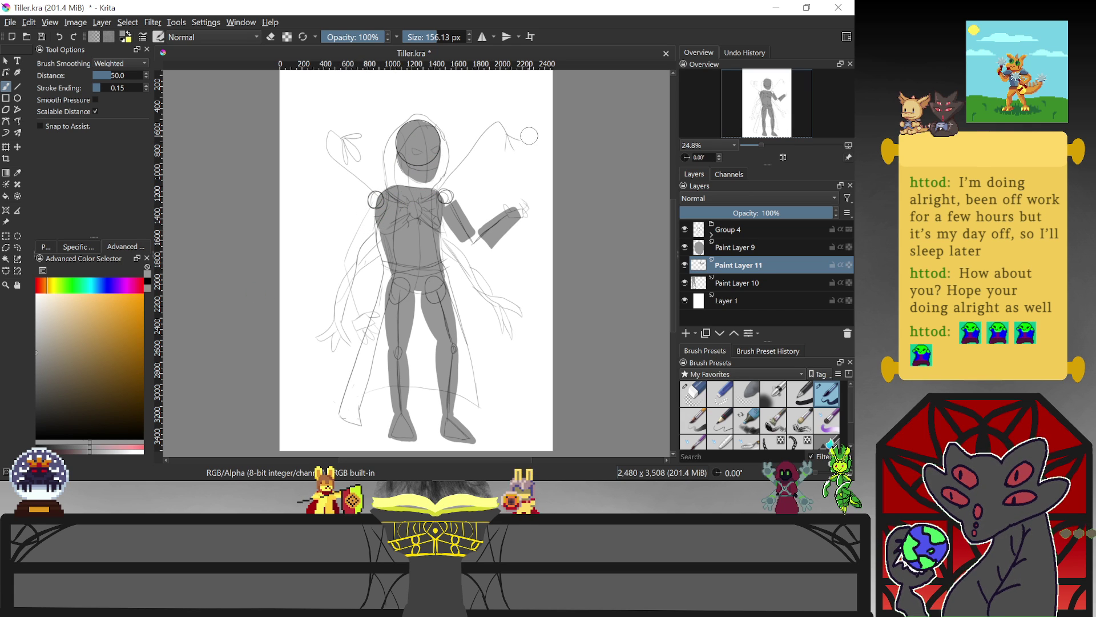
Repaint the lowered left arm as separate gray upper-arm and forearm blocks, leaving gaps at the shoulder and elbow
mouse_move(342, 248)
mouse_down()
mouse_move(363, 206)
mouse_move(357, 251)
mouse_move(346, 251)
mouse_move(371, 202)
mouse_up()
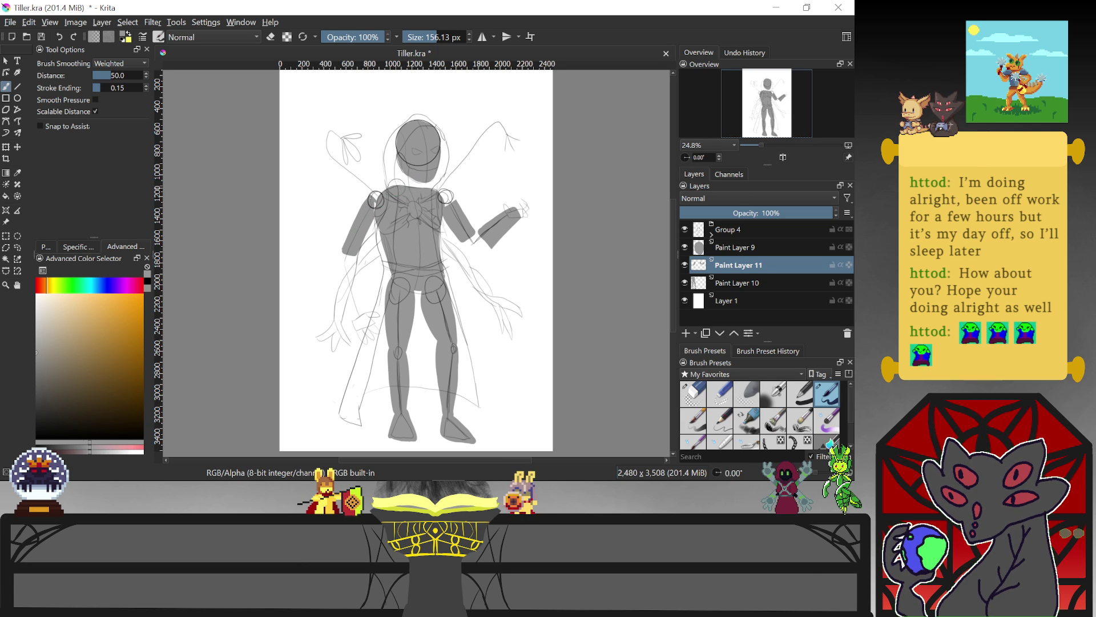
key(e)
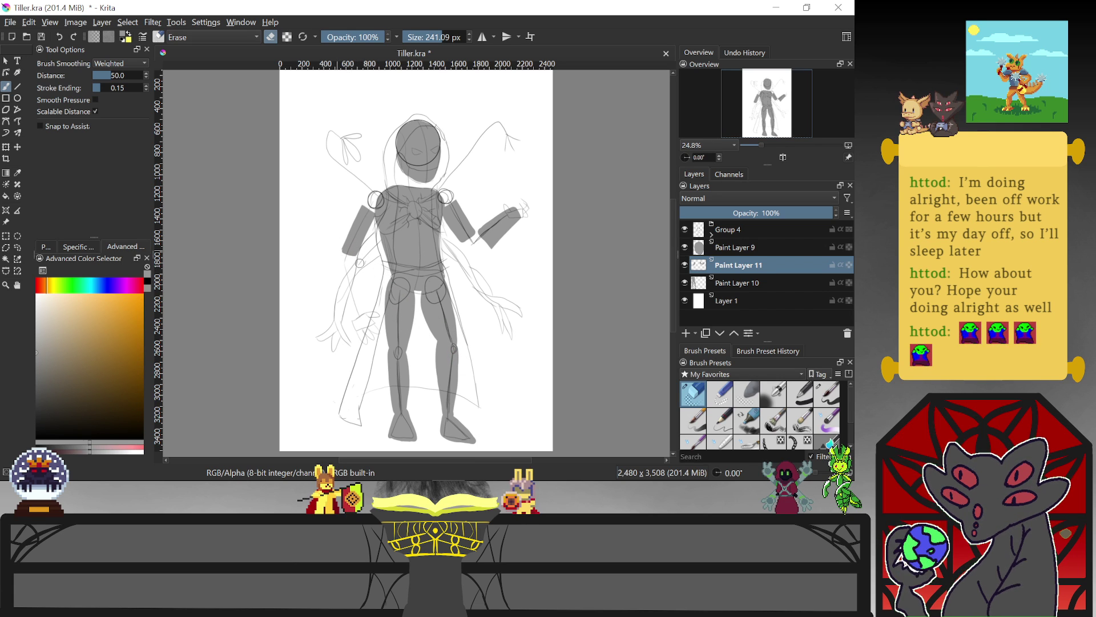
key(slash)
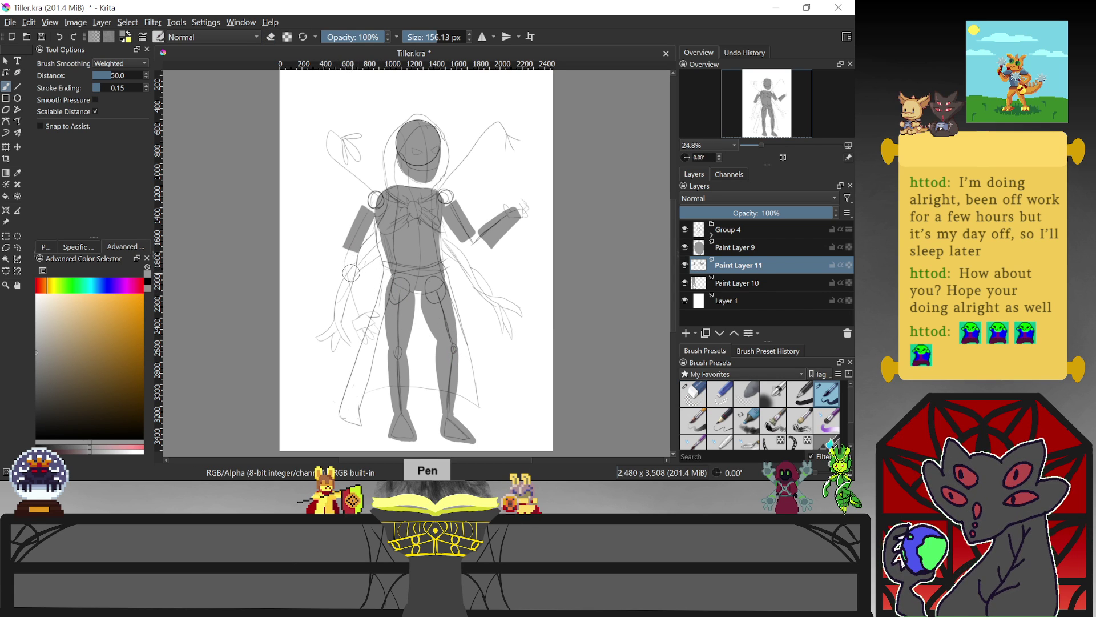
mouse_move(346, 263)
mouse_down()
mouse_move(359, 309)
mouse_move(356, 267)
mouse_move(344, 264)
mouse_move(366, 299)
mouse_up()
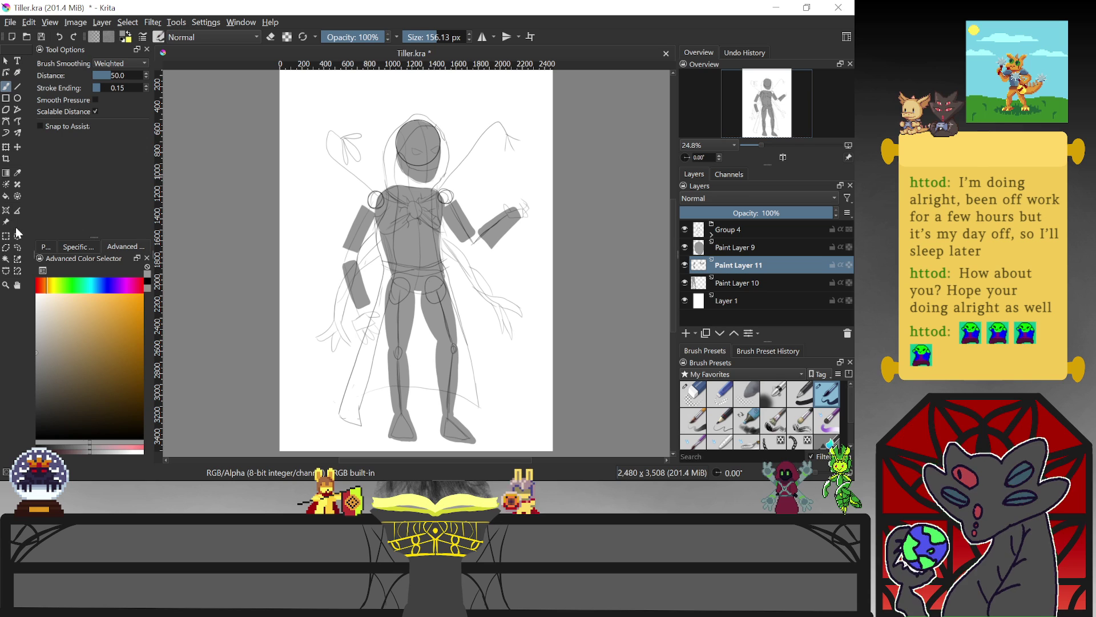
Outline the gray right arm with a freehand selection and cut it onto a new layer
click(17, 247)
mouse_move(472, 273)
mouse_down()
mouse_move(435, 204)
mouse_move(477, 174)
mouse_move(537, 203)
mouse_up()
drag(467, 277, 443, 192)
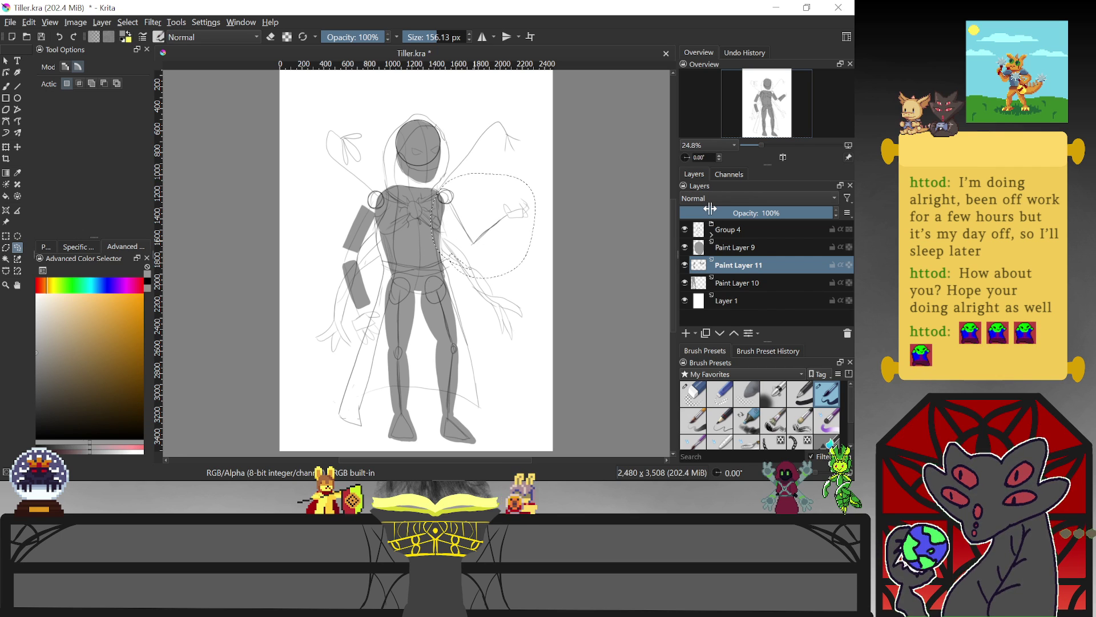
key(ctrl+alt+j)
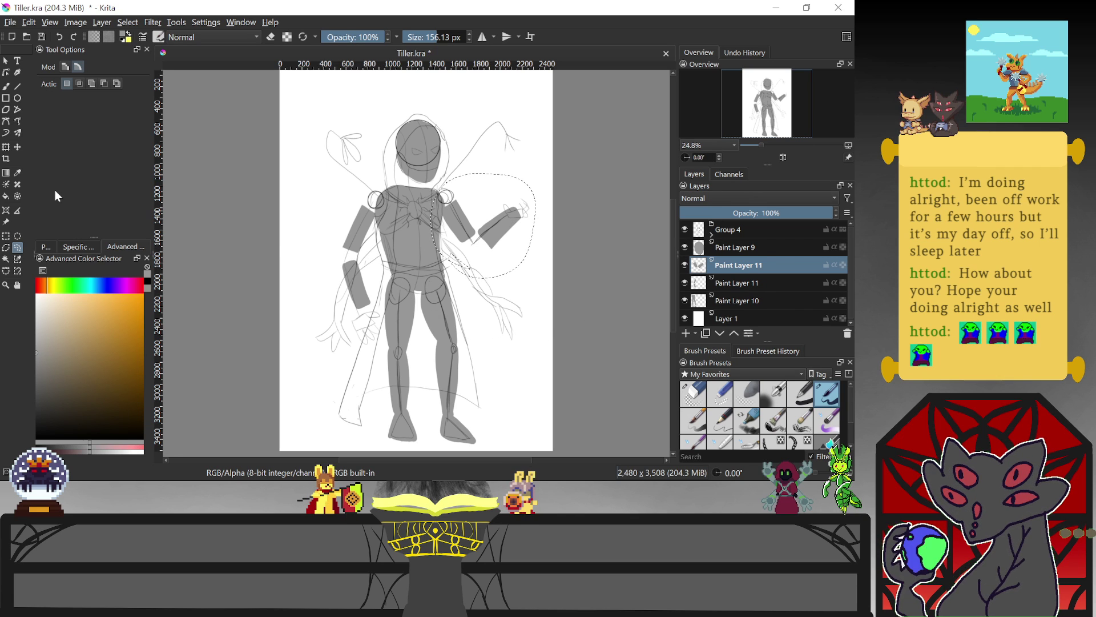
Clear the selection and transform the left arm on the lower Paint Layer 11, shifting it slightly up and toward the torso
click(745, 284)
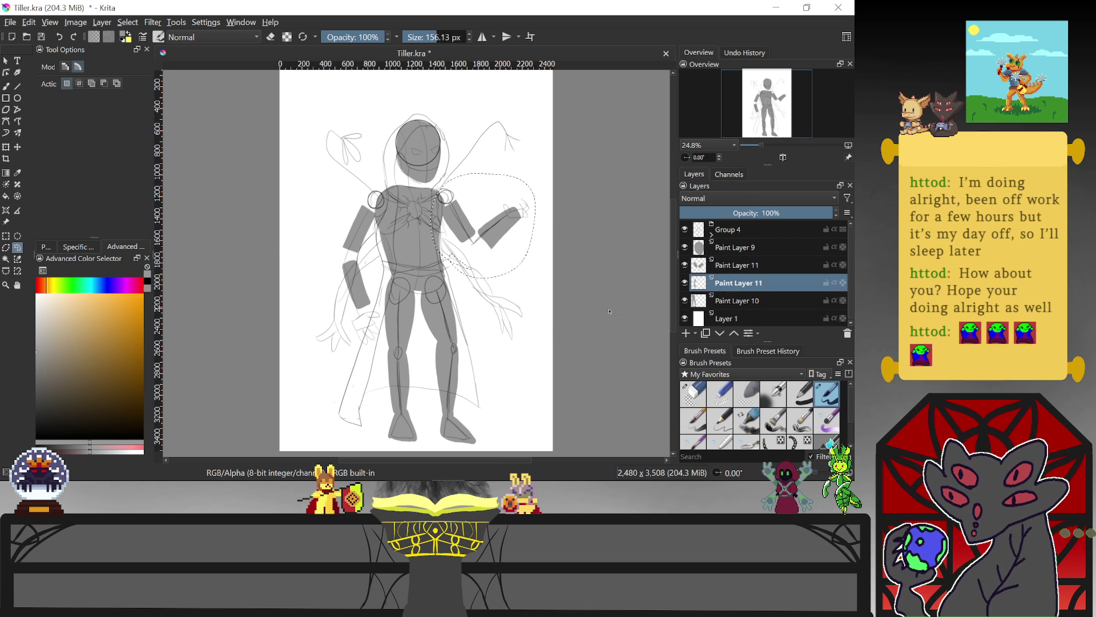
click(127, 22)
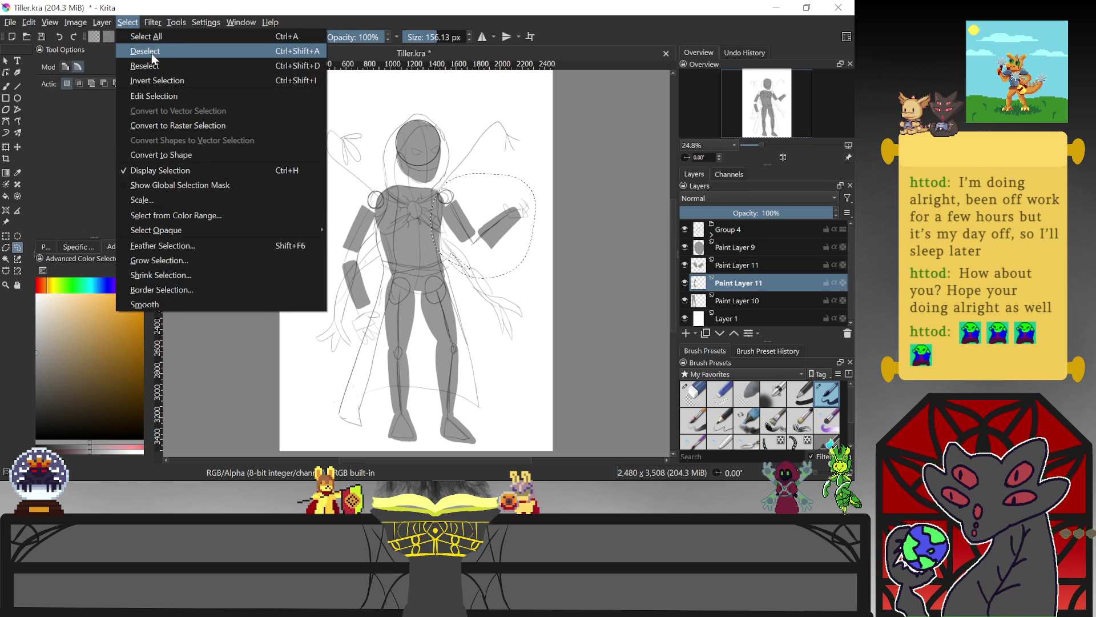
click(151, 53)
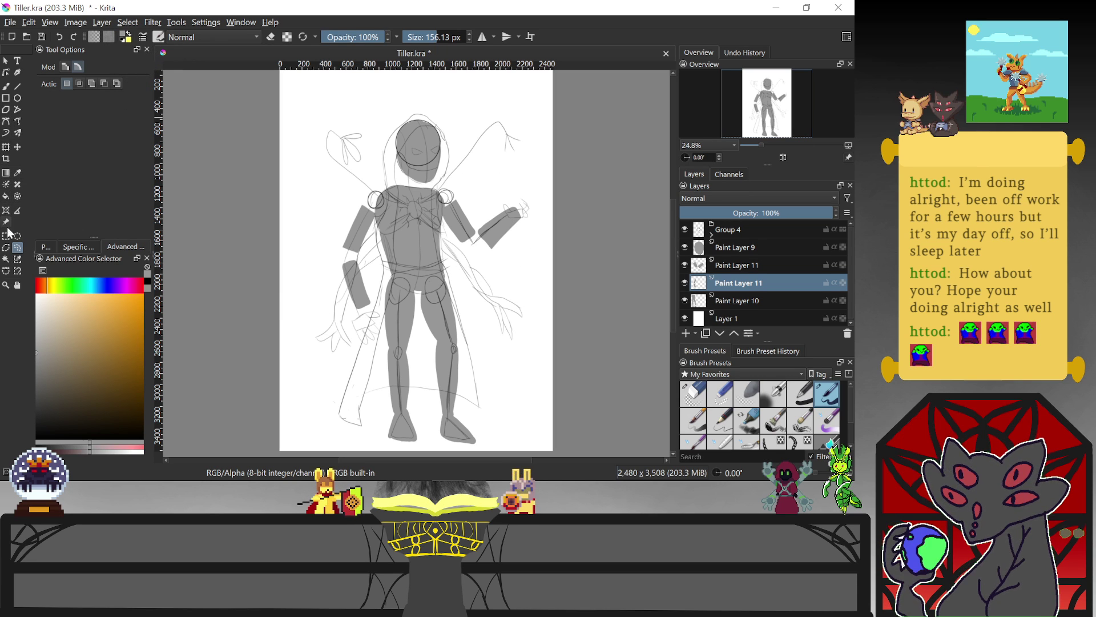
click(6, 149)
drag(362, 286, 367, 281)
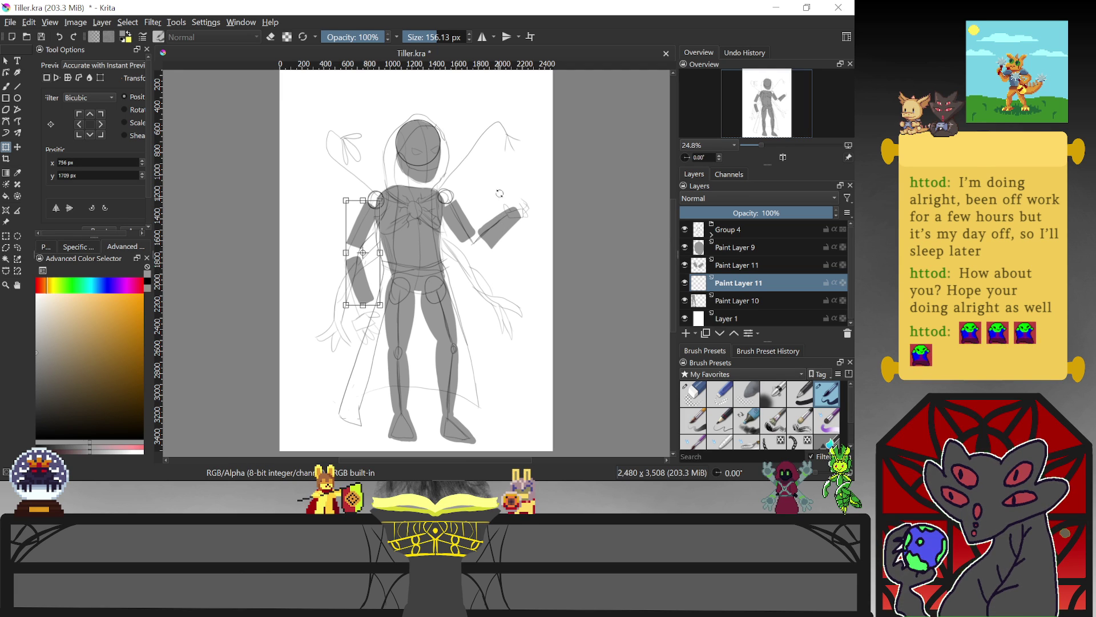
Move the right-arm layer beneath Paint Layer 10 and make Paint Layer 10 the active layer
click(736, 266)
drag(737, 266, 738, 304)
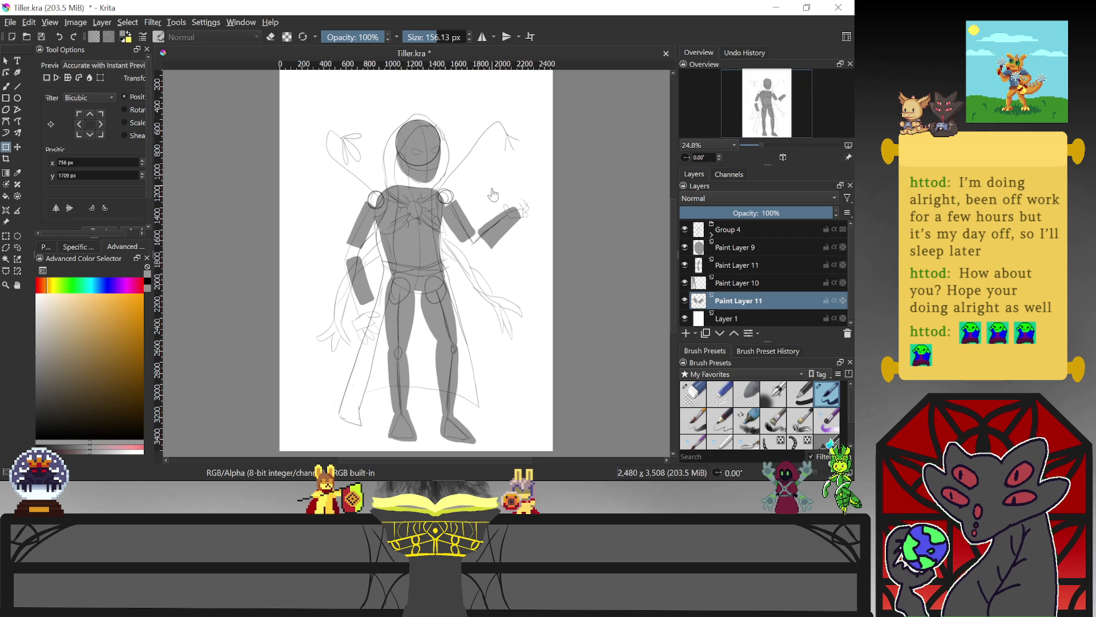
click(746, 287)
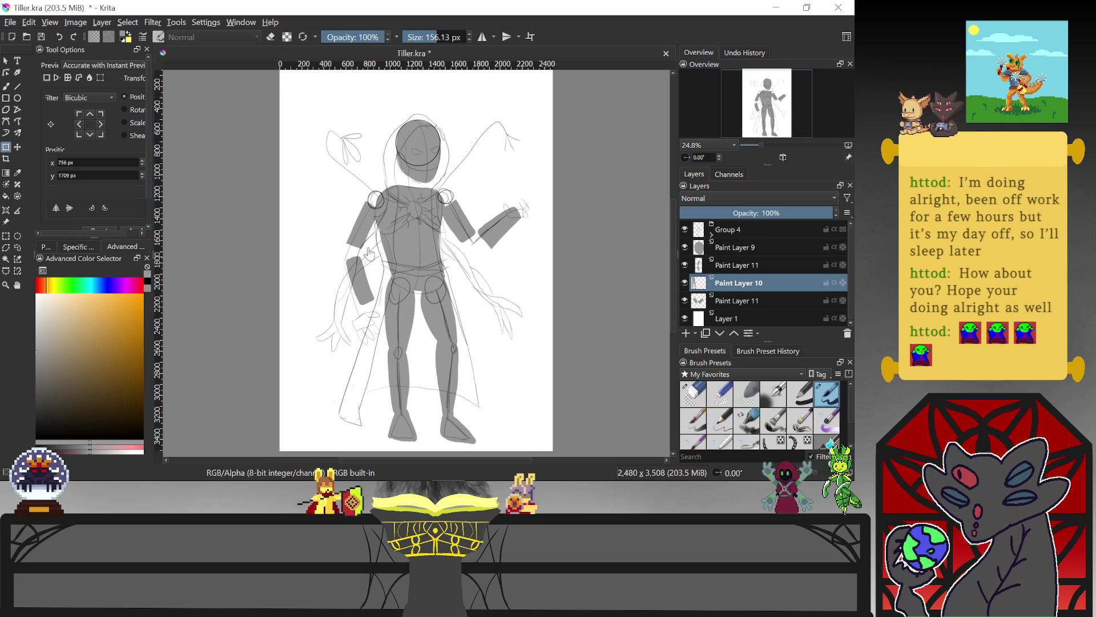
click(18, 247)
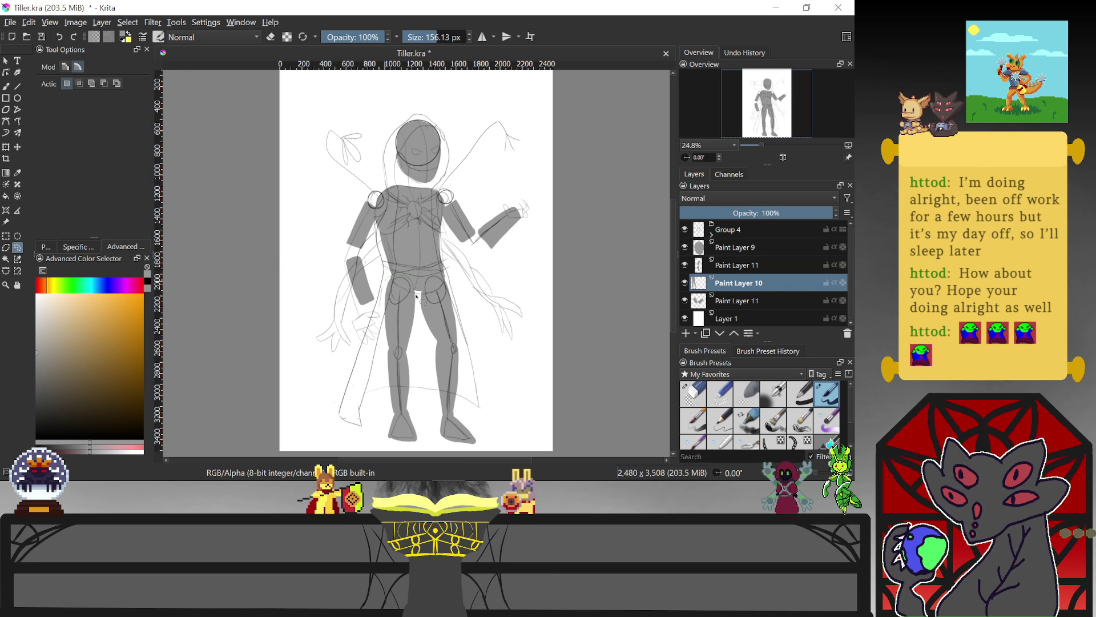
mouse_move(473, 310)
mouse_down()
mouse_move(485, 405)
mouse_move(478, 450)
mouse_move(383, 448)
mouse_move(374, 374)
mouse_move(402, 291)
mouse_up()
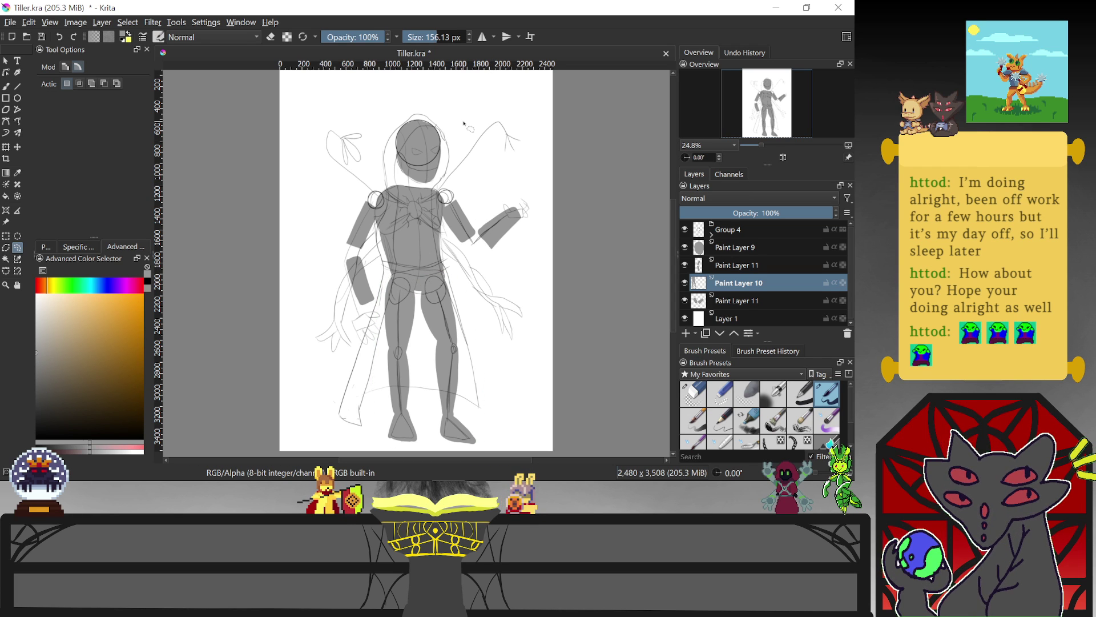
key(ctrl+shift+a)
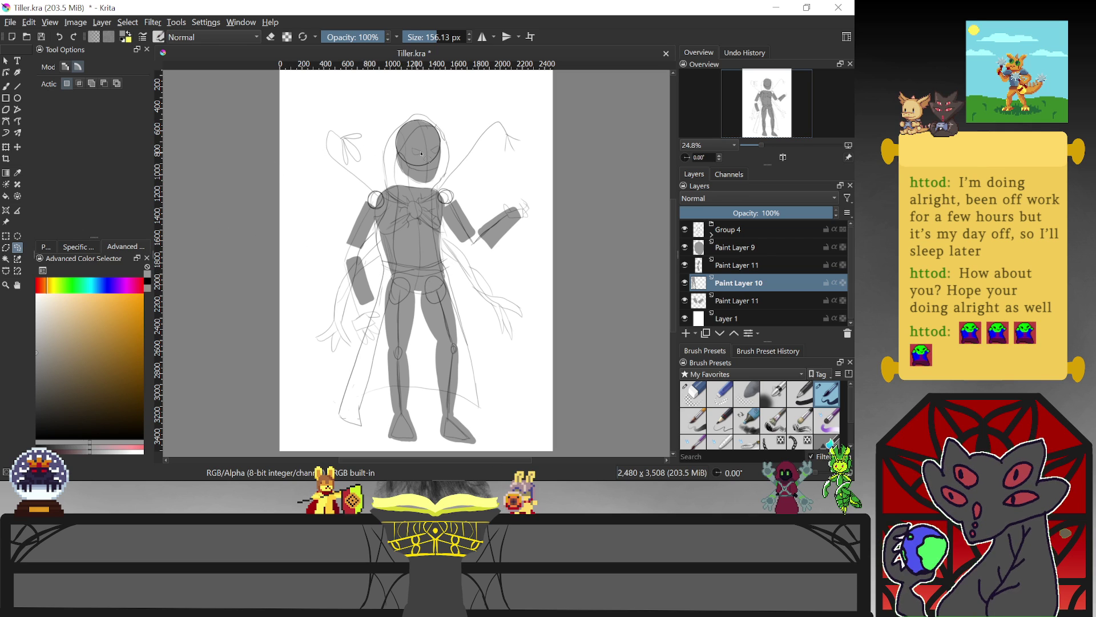
click(74, 38)
click(61, 38)
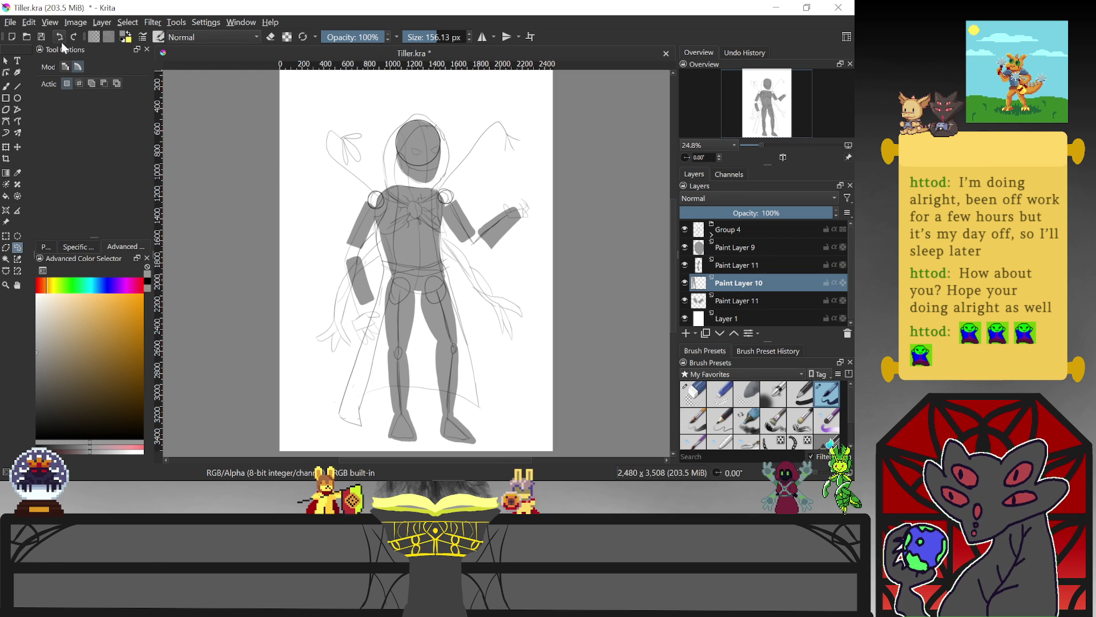
Erase both gray legs and feet on Paint Layer 10, leaving only the torso and a rounded pelvis
click(8, 87)
key(e)
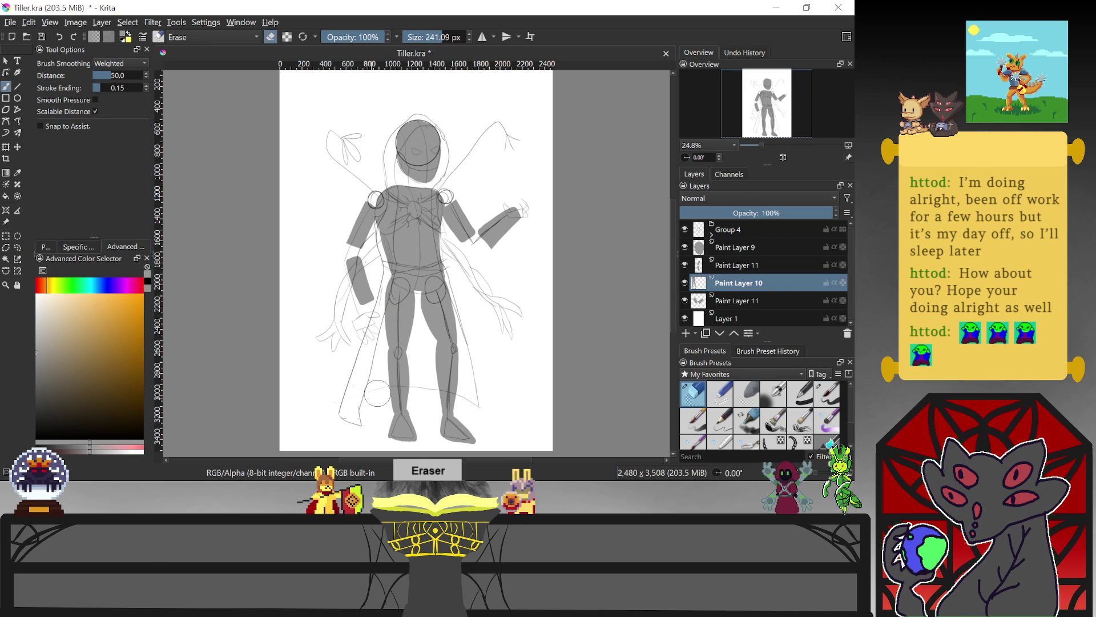
mouse_move(453, 428)
mouse_down()
mouse_move(475, 401)
mouse_move(454, 423)
mouse_move(430, 409)
mouse_move(395, 433)
mouse_up()
mouse_move(464, 383)
mouse_down()
mouse_move(440, 398)
mouse_move(457, 311)
mouse_move(407, 316)
mouse_up()
mouse_move(412, 375)
mouse_down()
mouse_move(400, 408)
mouse_move(392, 299)
mouse_move(394, 352)
mouse_move(407, 320)
mouse_up()
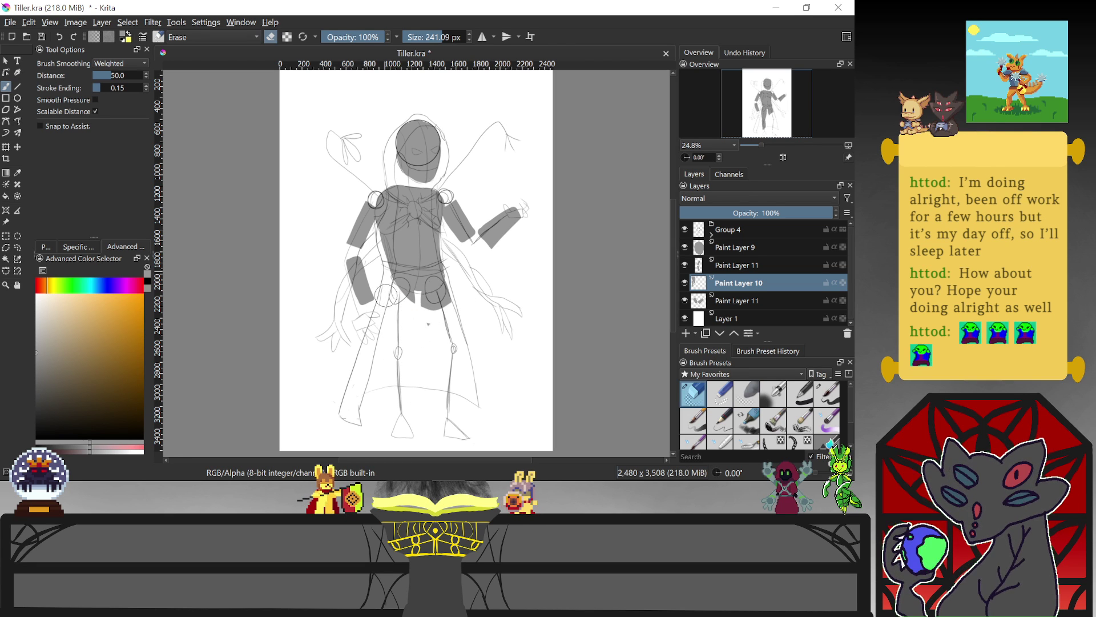
drag(451, 280, 433, 300)
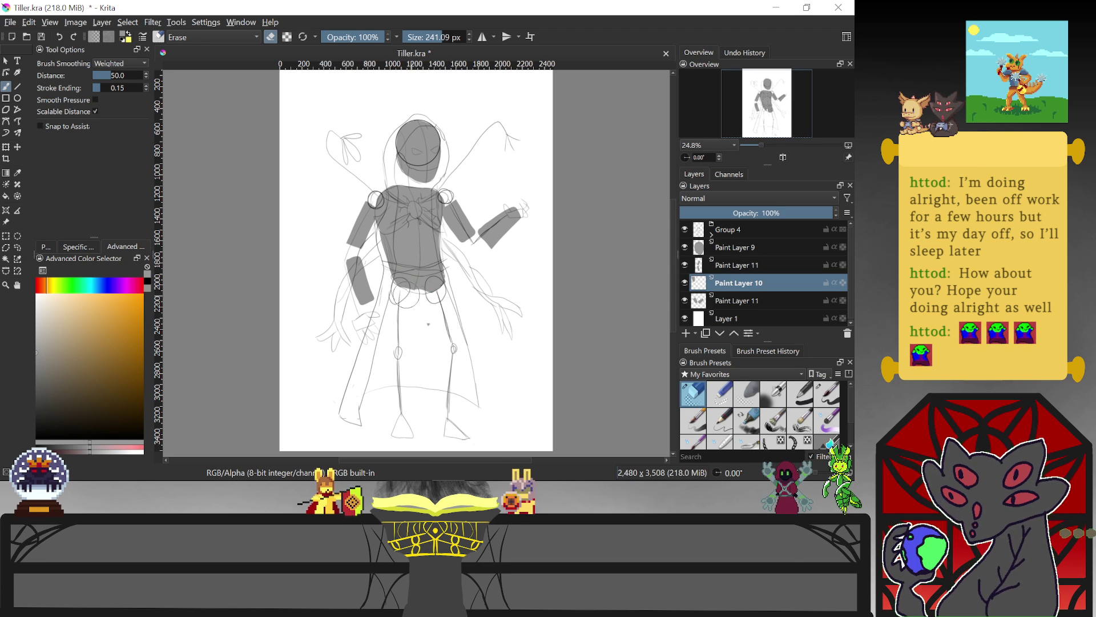
Paint the left thigh in gray from hip to just above the knee on a new layer above Paint Layer 10
key(slash)
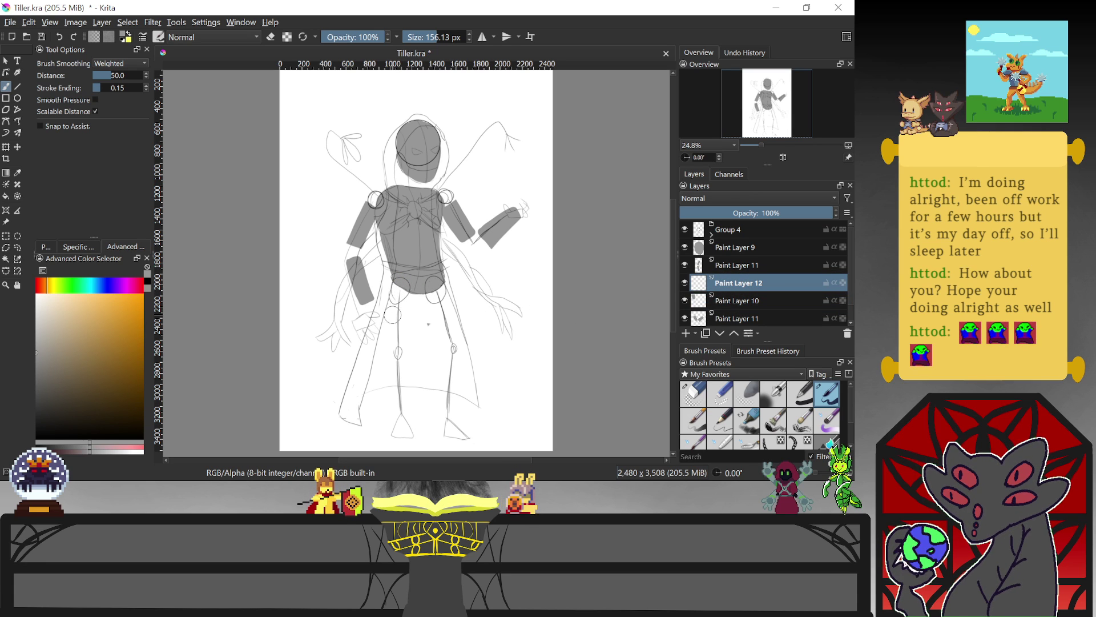
mouse_move(392, 340)
mouse_down()
mouse_move(394, 280)
mouse_move(406, 302)
mouse_move(402, 328)
mouse_move(396, 336)
mouse_move(401, 286)
mouse_up()
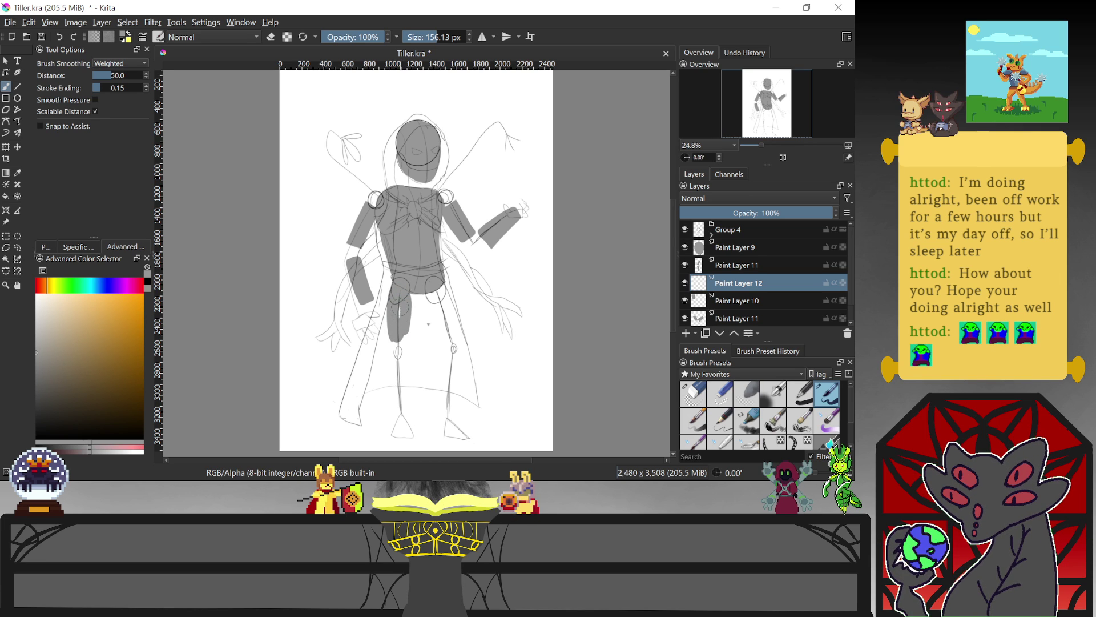
drag(405, 337, 405, 341)
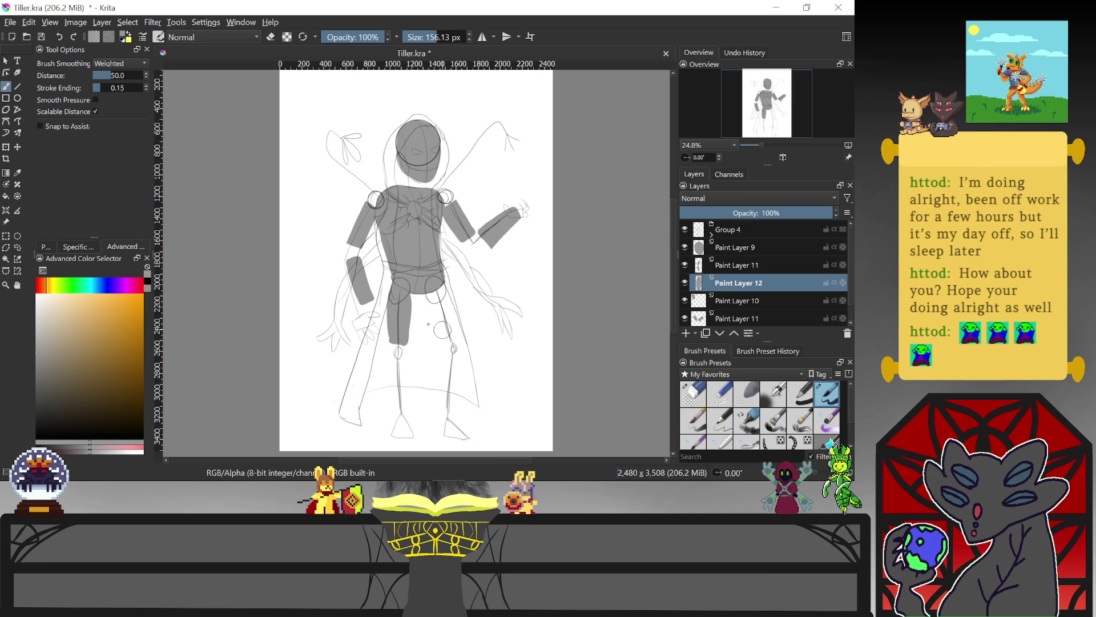
key(e)
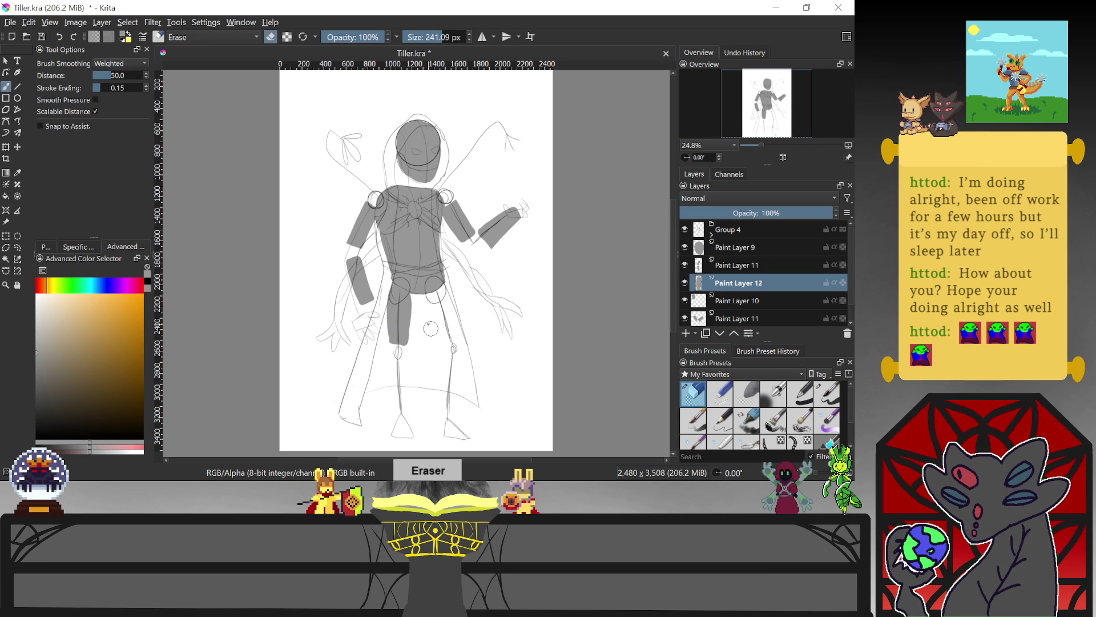
click(725, 300)
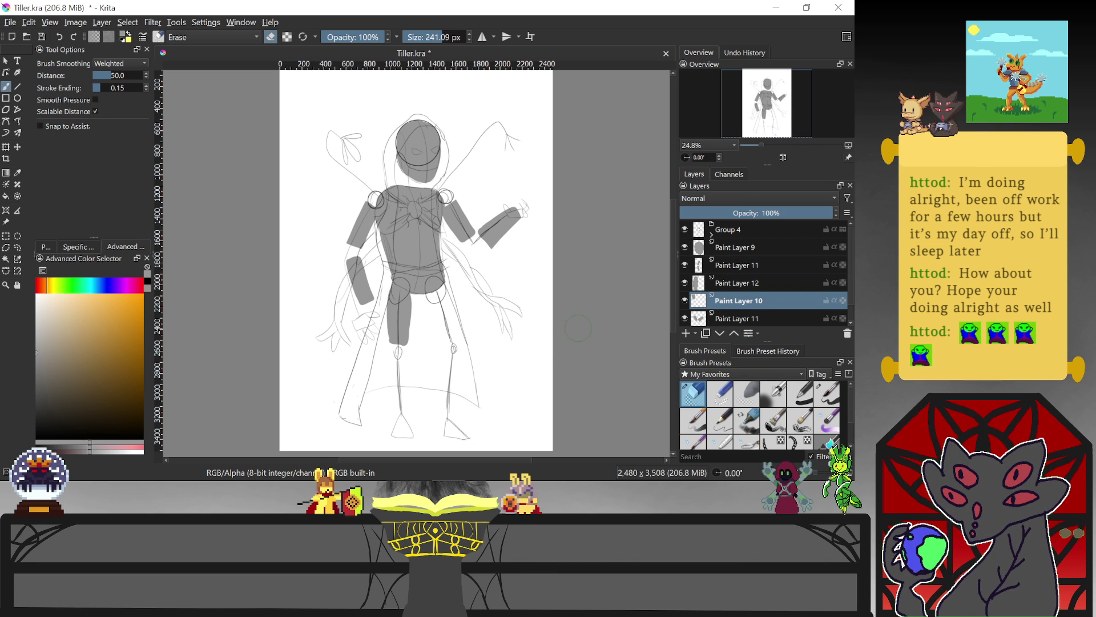
click(734, 285)
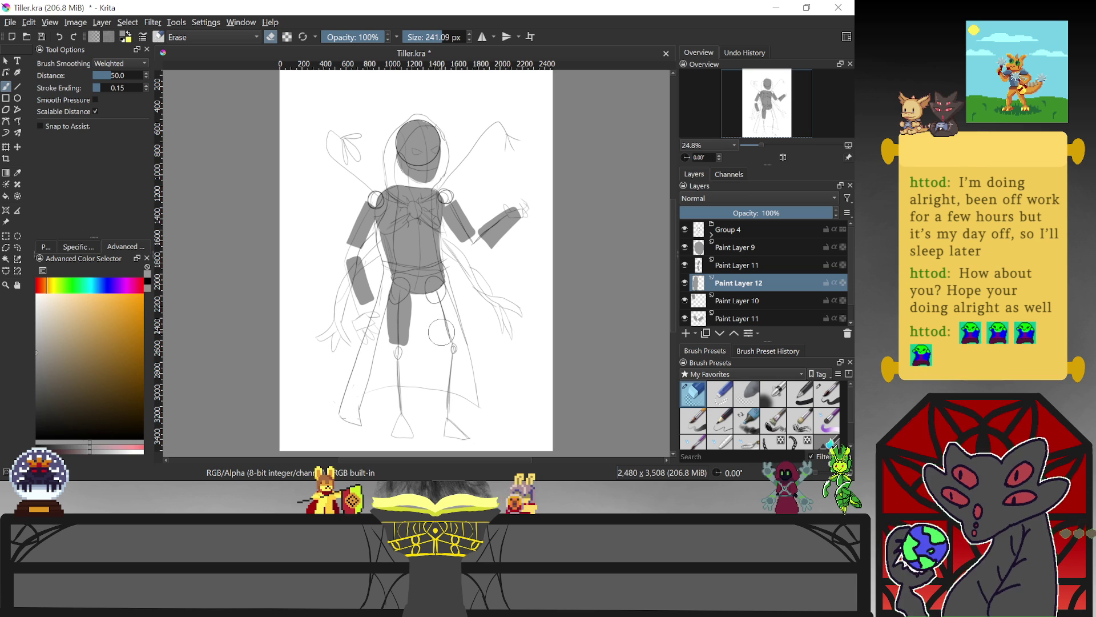
Paint the right thigh and both lower legs as separate gray shapes on Paint Layer 12, with gaps at the knees
key(e)
mouse_move(437, 334)
mouse_down()
mouse_move(429, 287)
mouse_move(448, 293)
mouse_move(456, 340)
mouse_move(435, 321)
mouse_move(439, 293)
mouse_move(453, 321)
mouse_move(444, 334)
mouse_move(439, 294)
mouse_move(453, 332)
mouse_move(443, 303)
mouse_up()
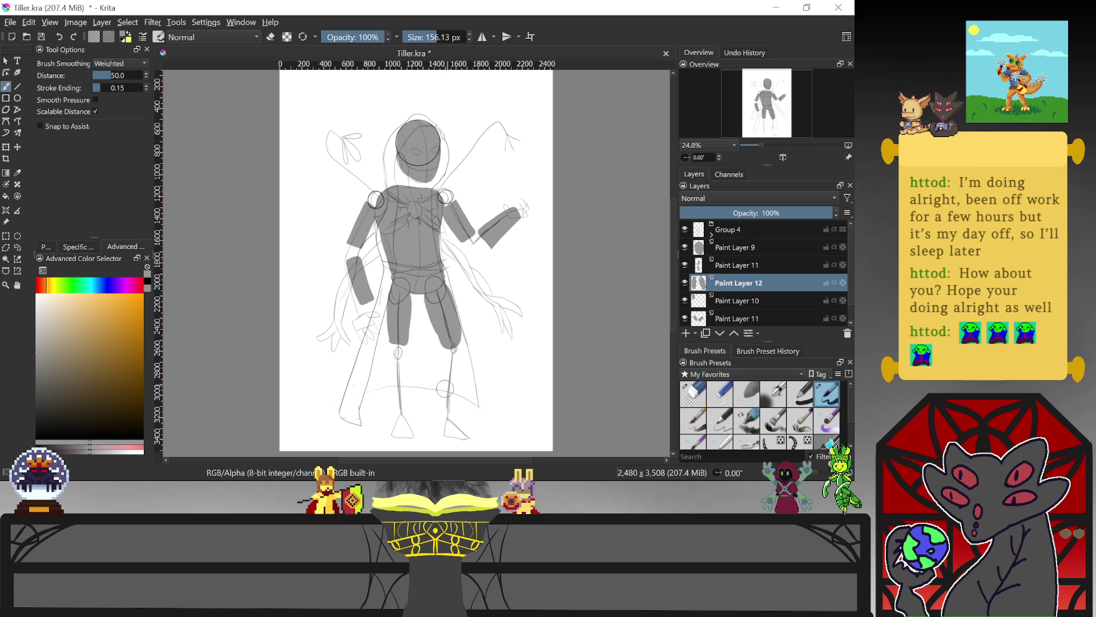
mouse_move(439, 408)
mouse_down()
mouse_move(450, 364)
mouse_move(441, 406)
mouse_up()
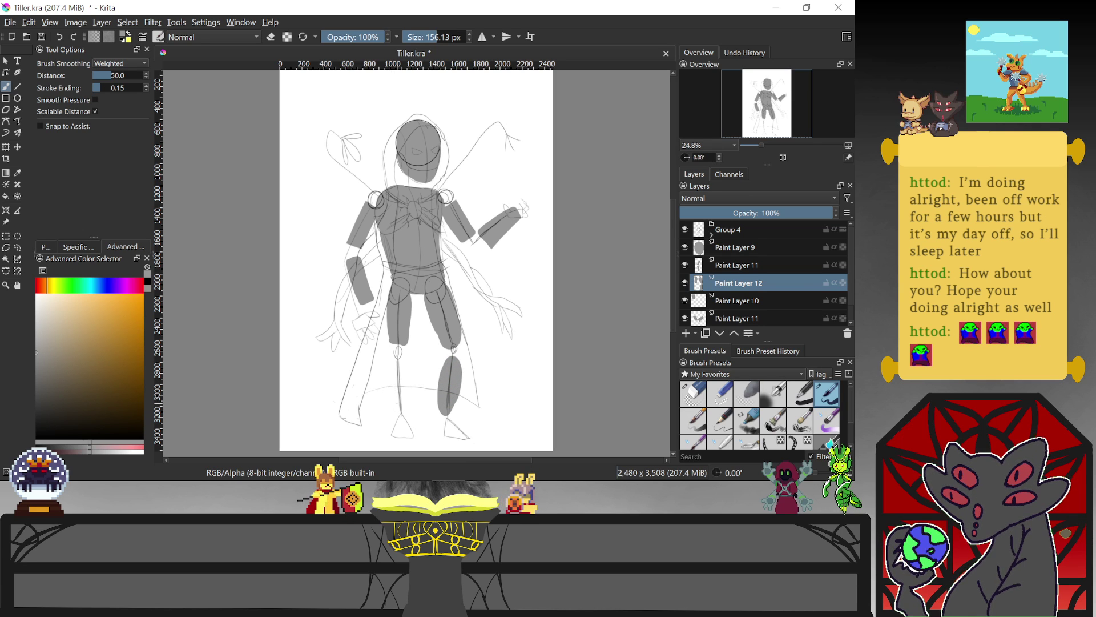
drag(398, 401, 398, 362)
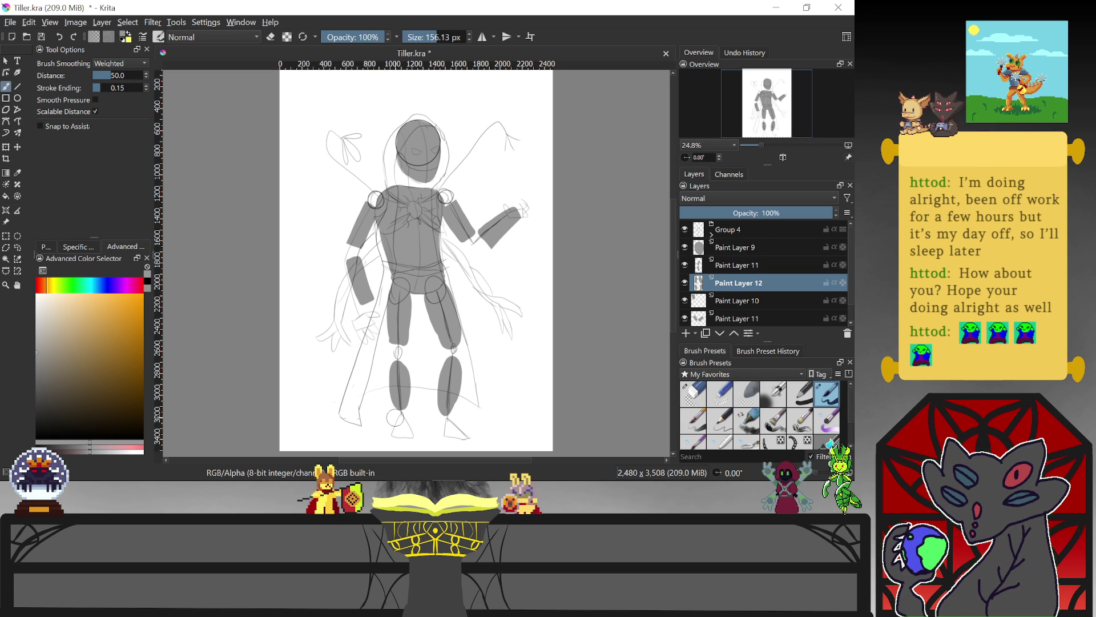
Paint both feet as separate gray shapes below the ankles on Paint Layer 12, erasing and repainting the right foot to follow the sketch
mouse_move(395, 416)
mouse_down()
mouse_move(402, 432)
mouse_move(412, 431)
mouse_move(406, 418)
mouse_move(456, 431)
mouse_up()
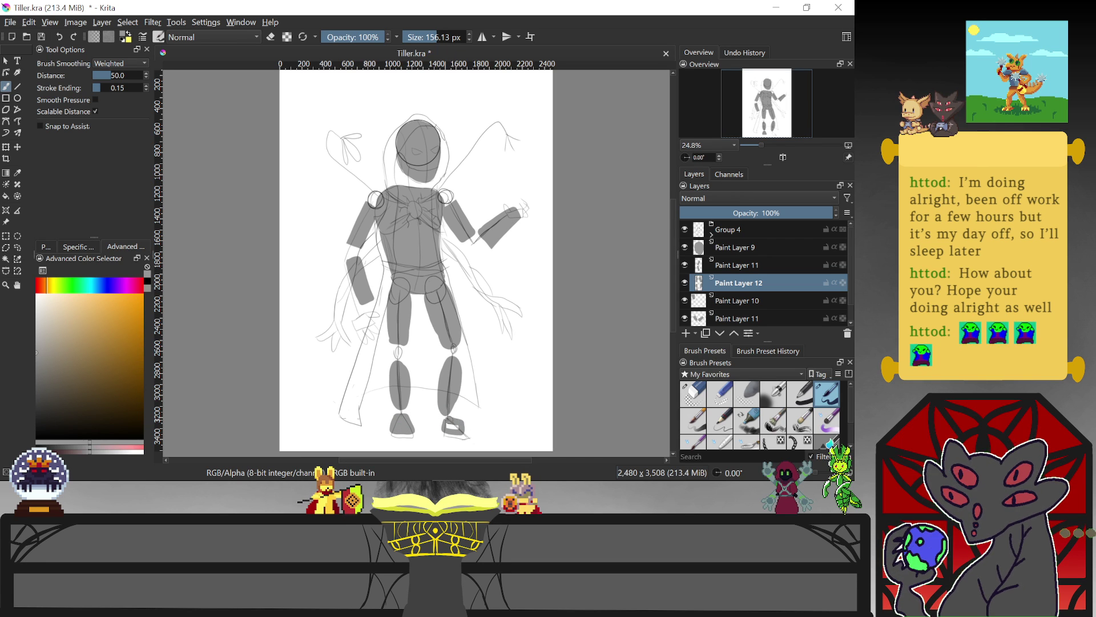
key(e)
drag(458, 414, 472, 428)
key(e)
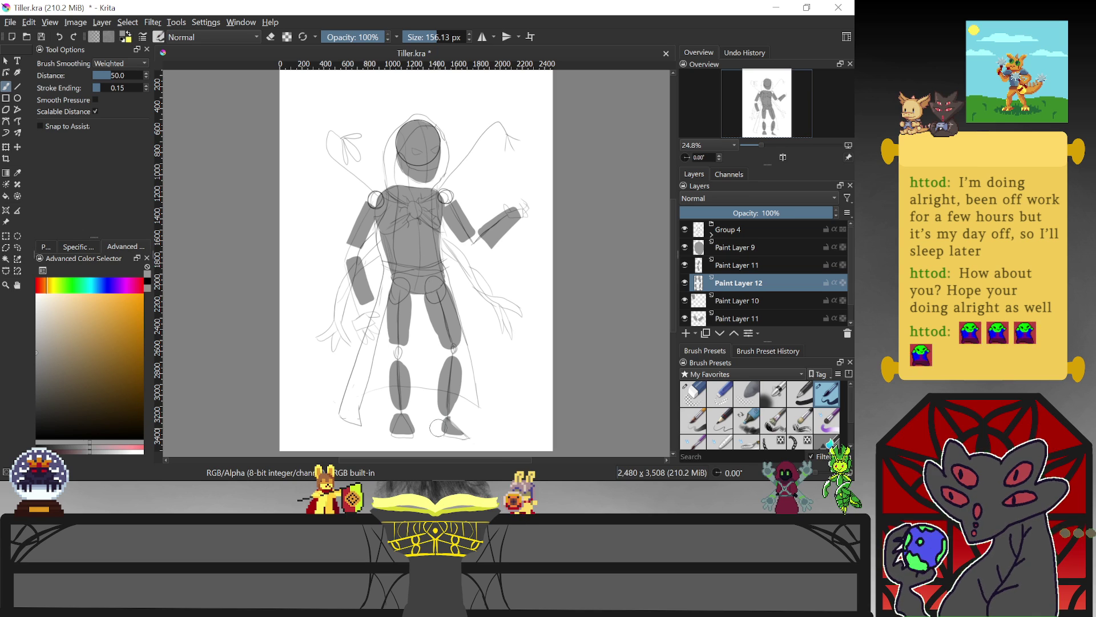
drag(434, 427, 438, 421)
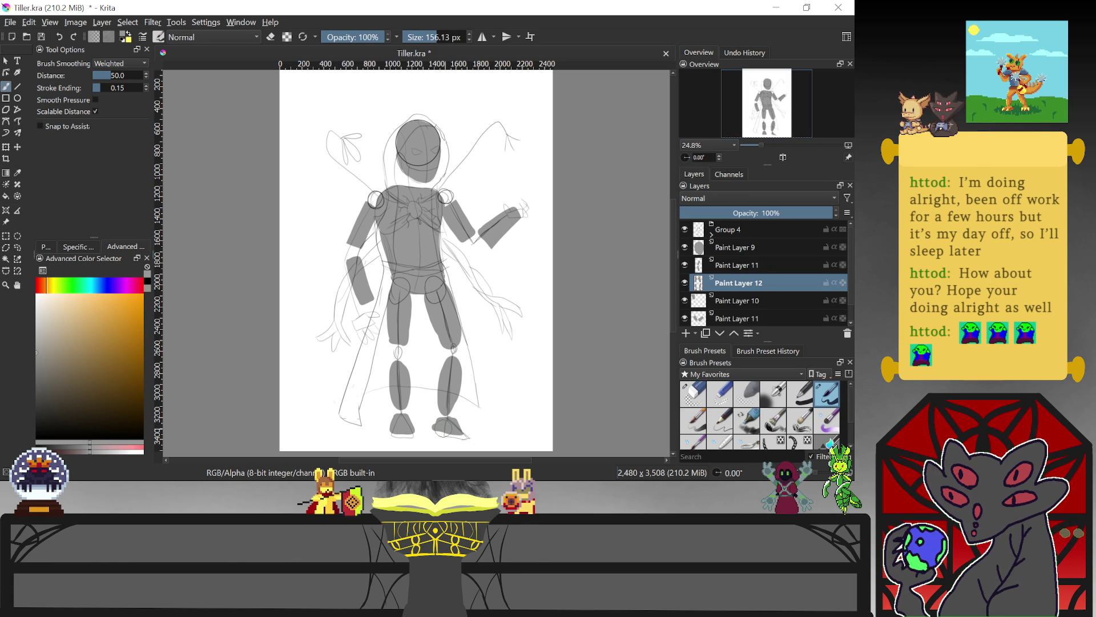
key(e)
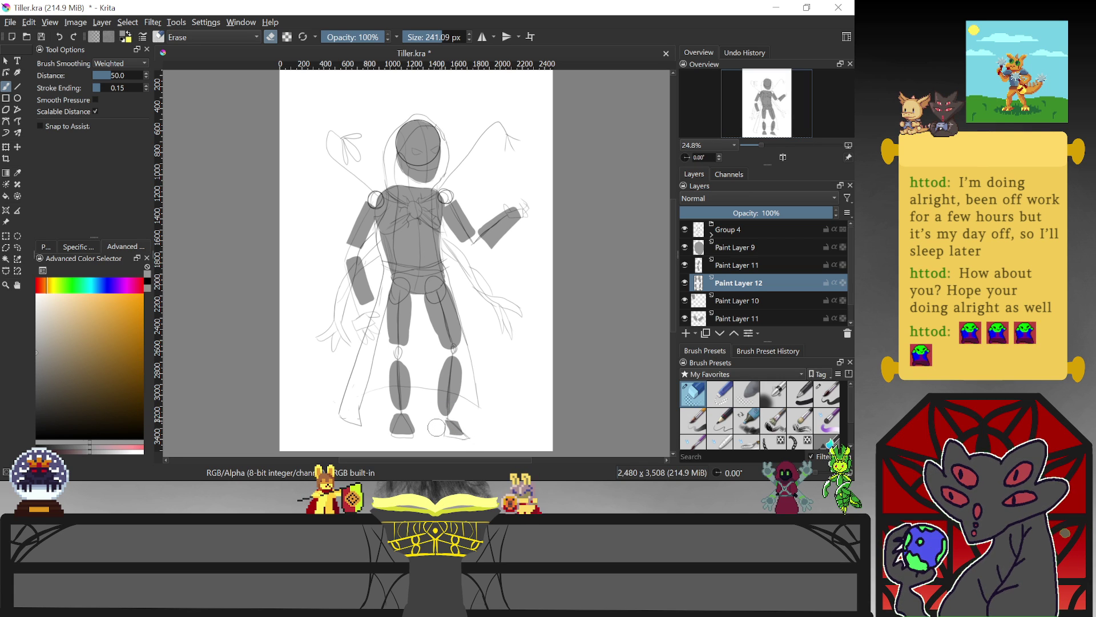
key(e)
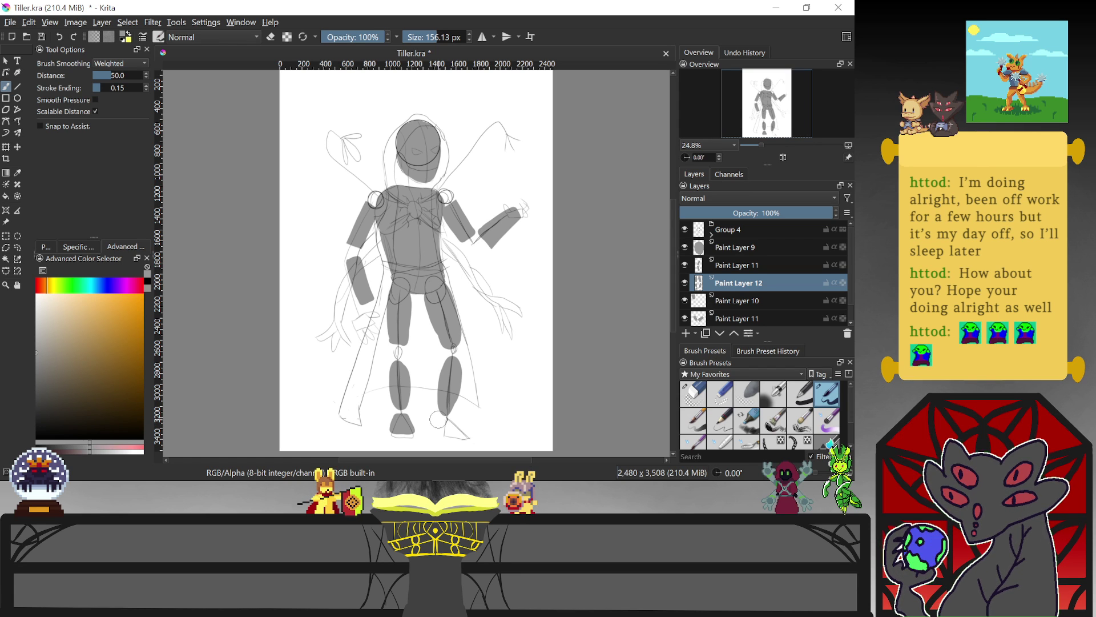
mouse_move(435, 429)
mouse_down()
mouse_move(460, 437)
mouse_move(441, 423)
mouse_move(456, 428)
mouse_up()
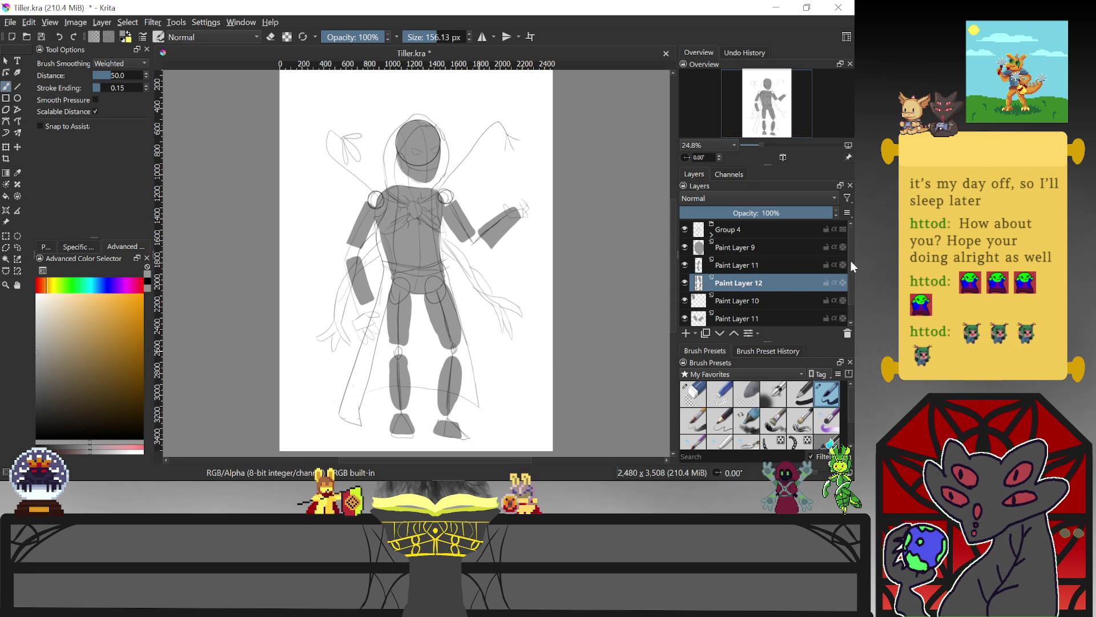
Group the gray body layers from Paint Layer 9 down to the lower Paint Layer 11 and collapse the group
drag(850, 261, 851, 272)
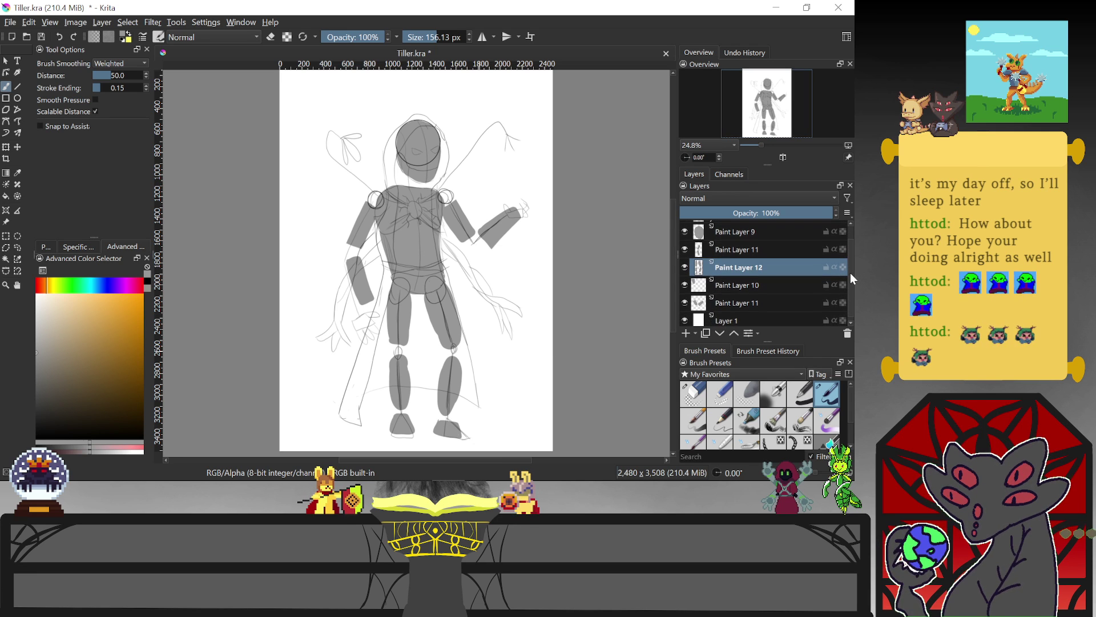
click(742, 234)
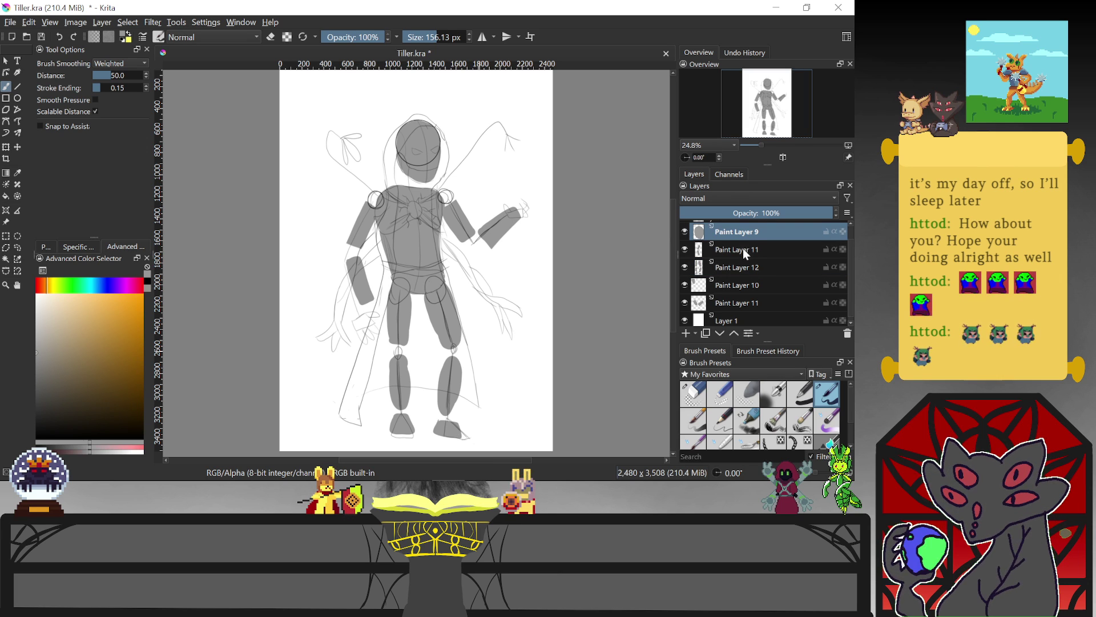
shift+click(740, 305)
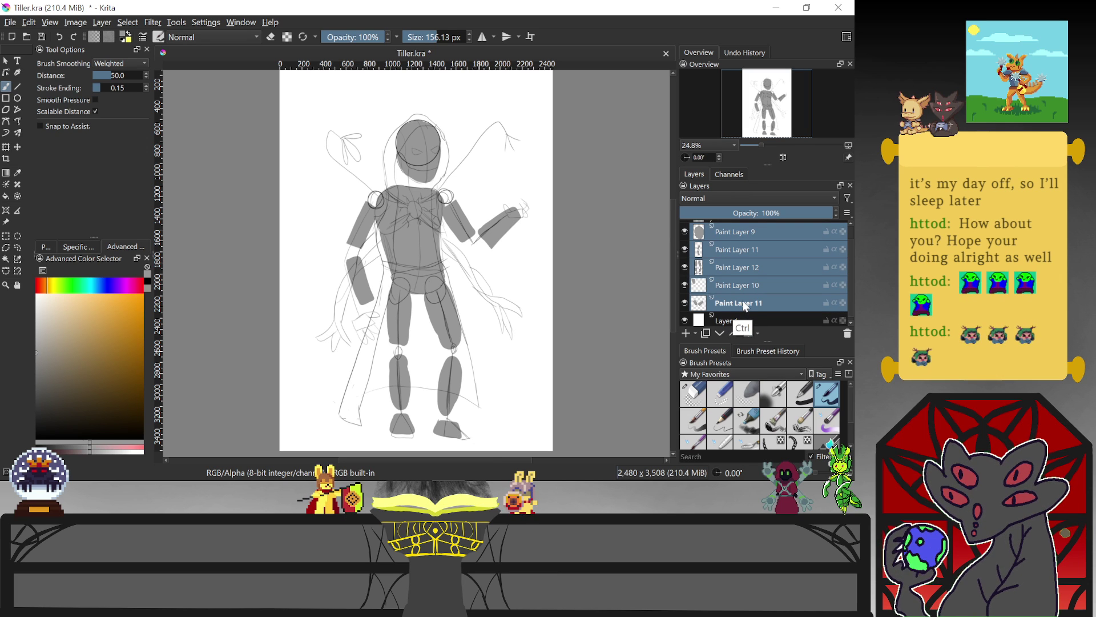
key(ctrl+g)
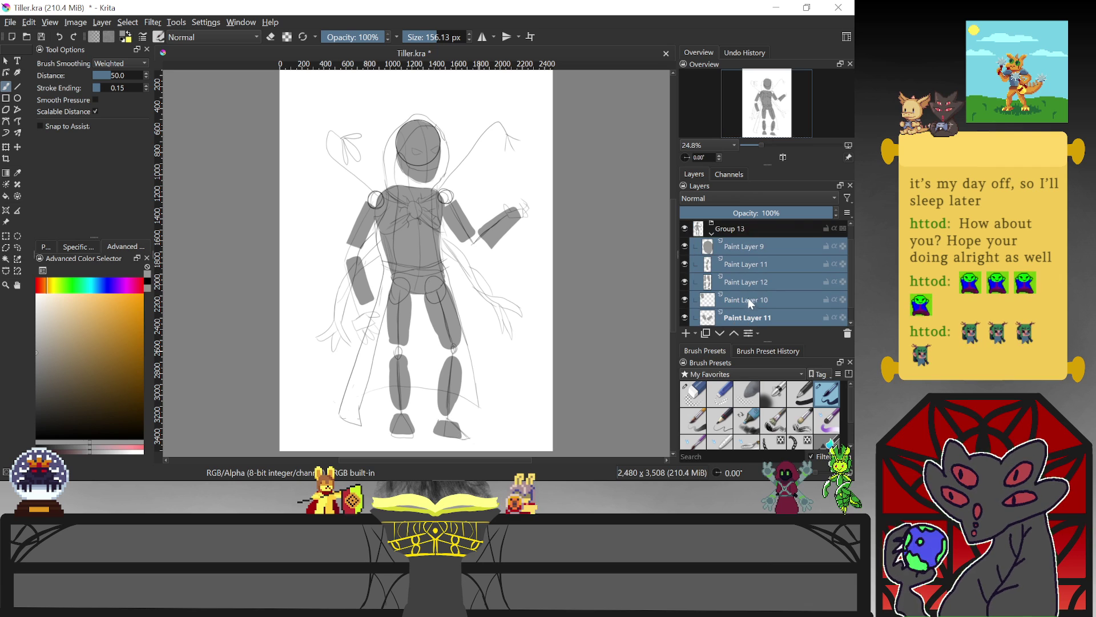
click(711, 233)
Add a new paint layer and place it beneath the body group, just above Layer 1
click(730, 247)
key(Insert)
drag(739, 251, 740, 283)
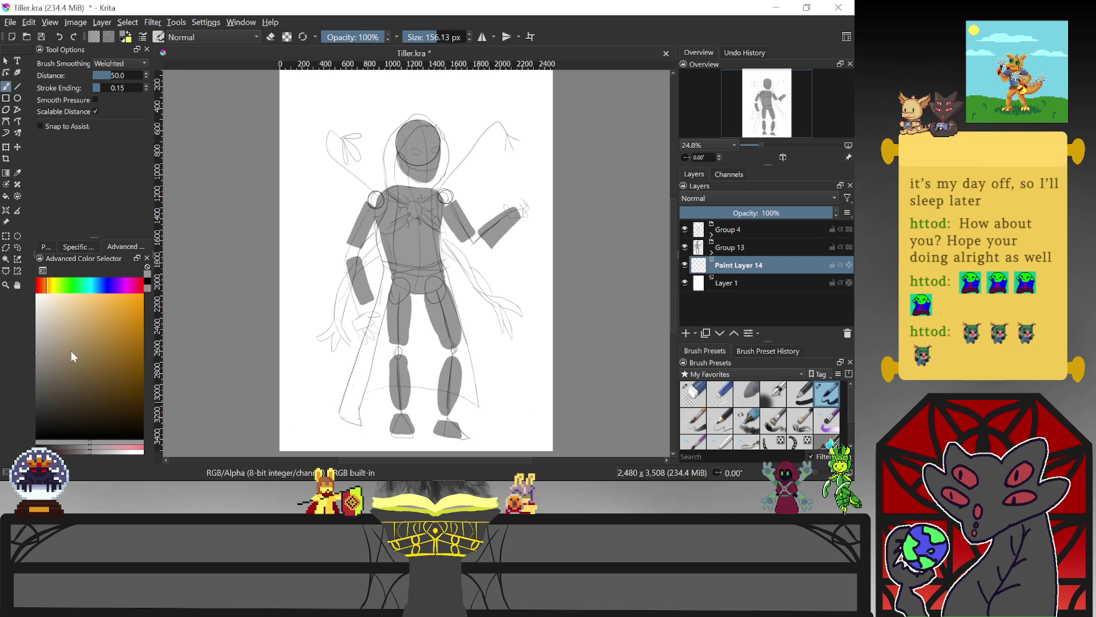
drag(51, 285, 47, 289)
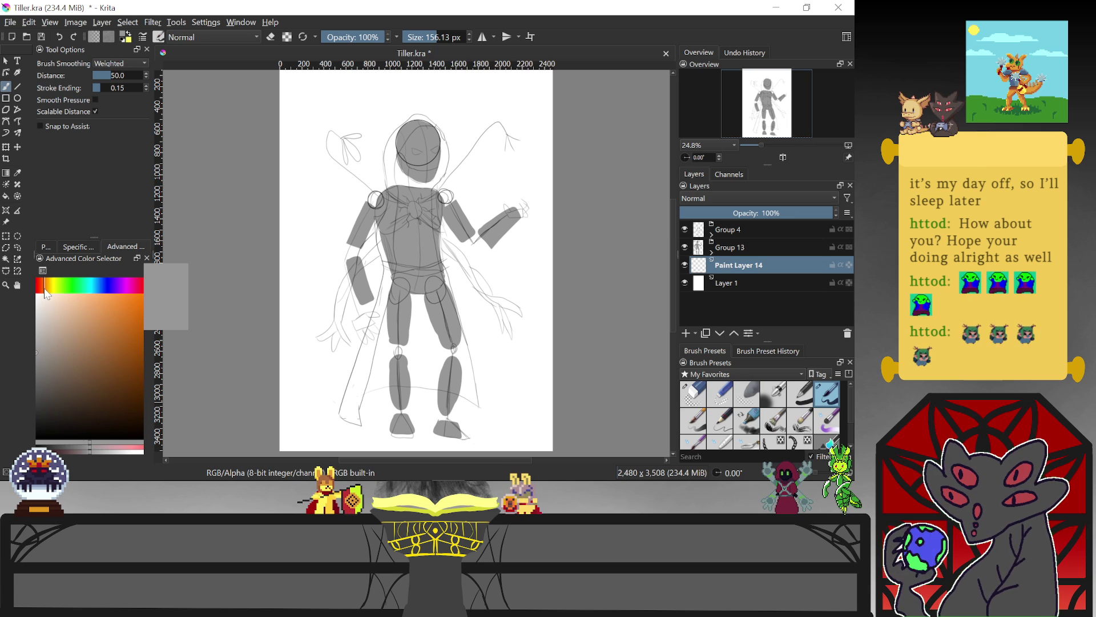
click(125, 325)
mouse_move(125, 325)
mouse_down()
mouse_move(148, 331)
mouse_move(160, 358)
mouse_up()
mouse_move(54, 285)
mouse_down()
mouse_move(40, 285)
mouse_move(45, 278)
mouse_up()
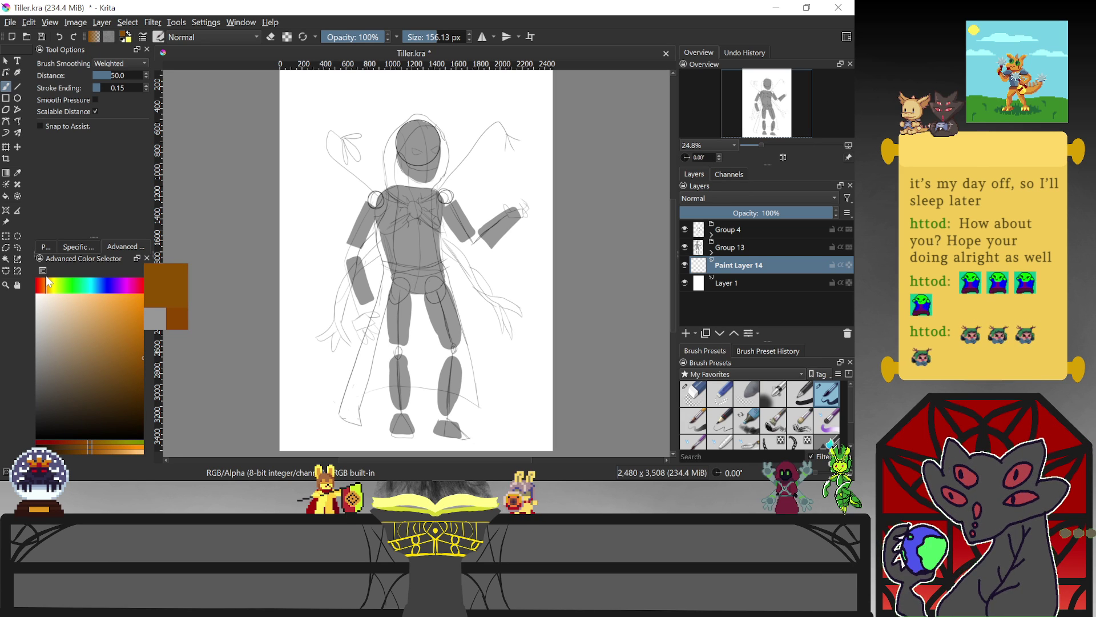
drag(143, 385, 149, 378)
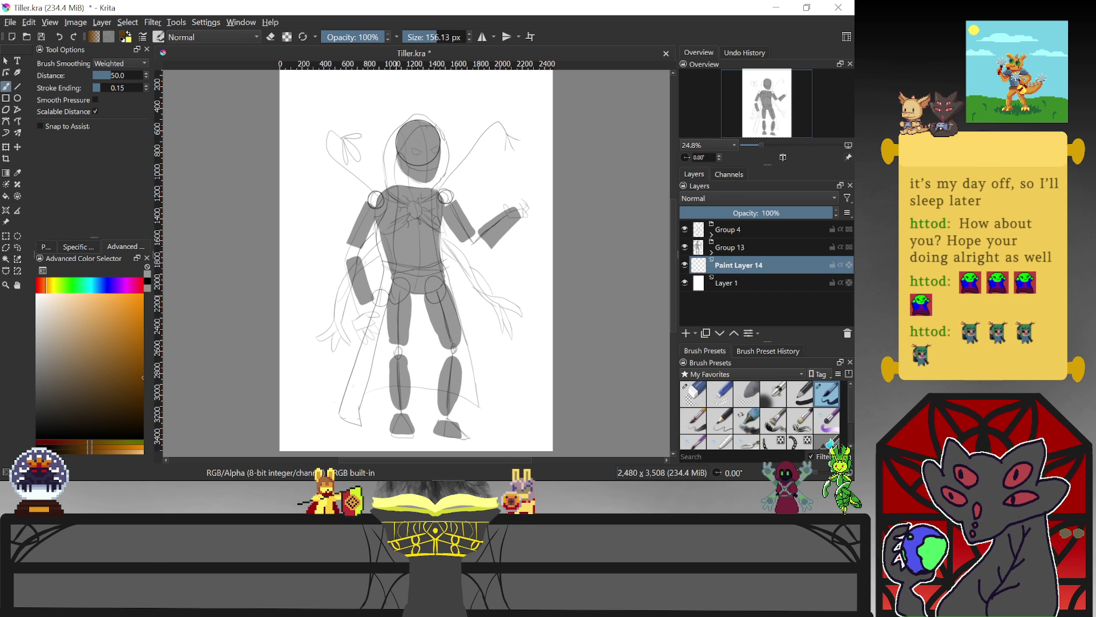
Fill the gaps at both knees and ankles with bright green on Paint Layer 14, beneath the gray segments
click(78, 289)
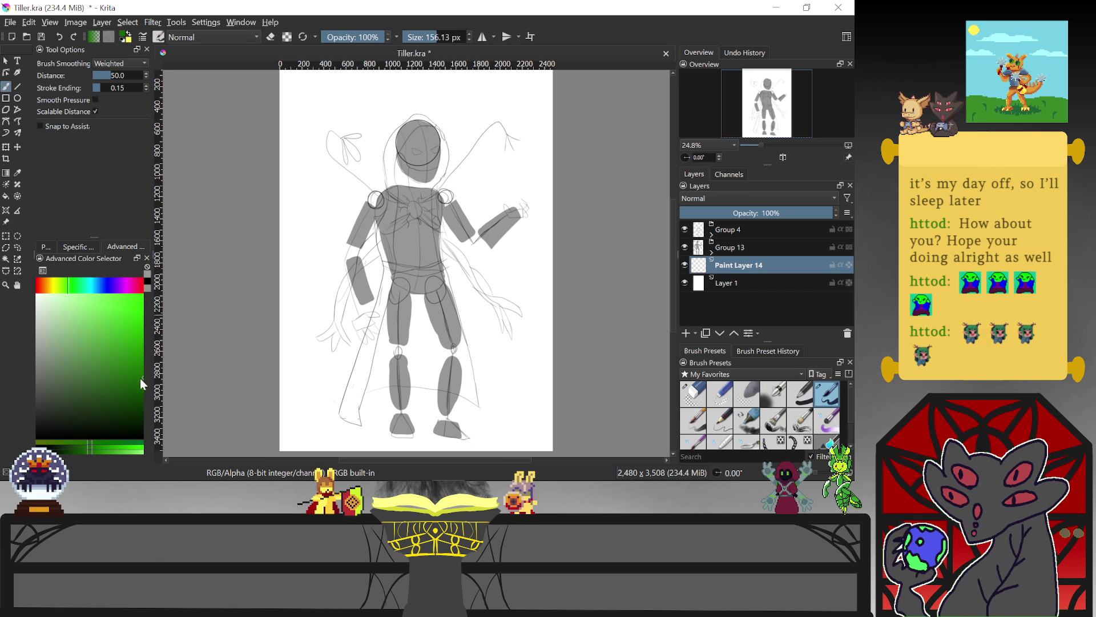
drag(139, 378, 156, 354)
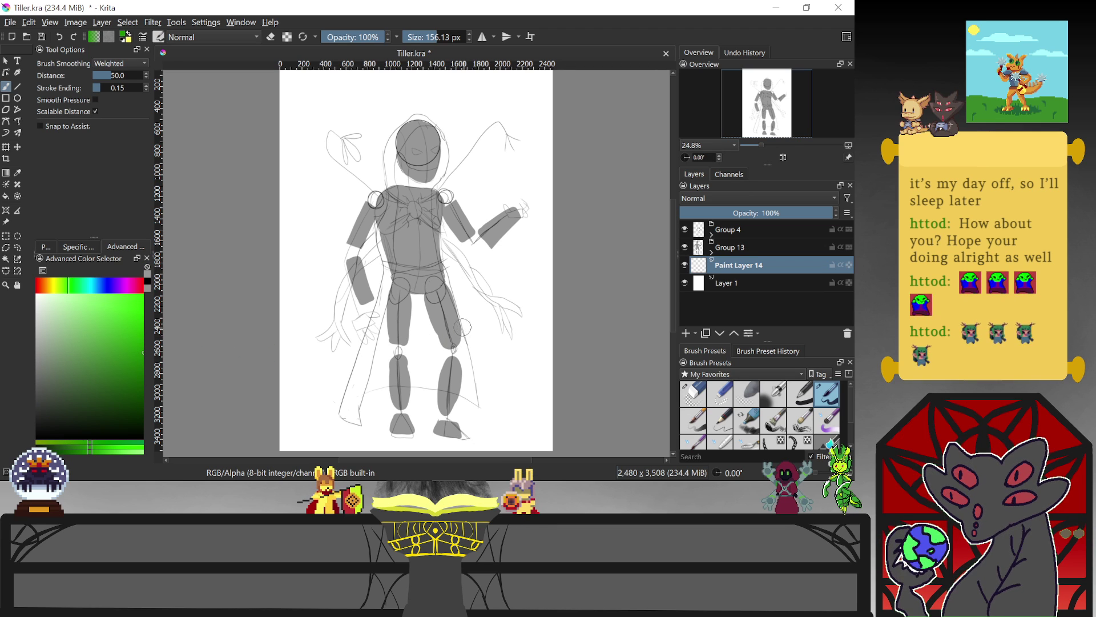
drag(449, 349, 454, 357)
key(ctrl+z)
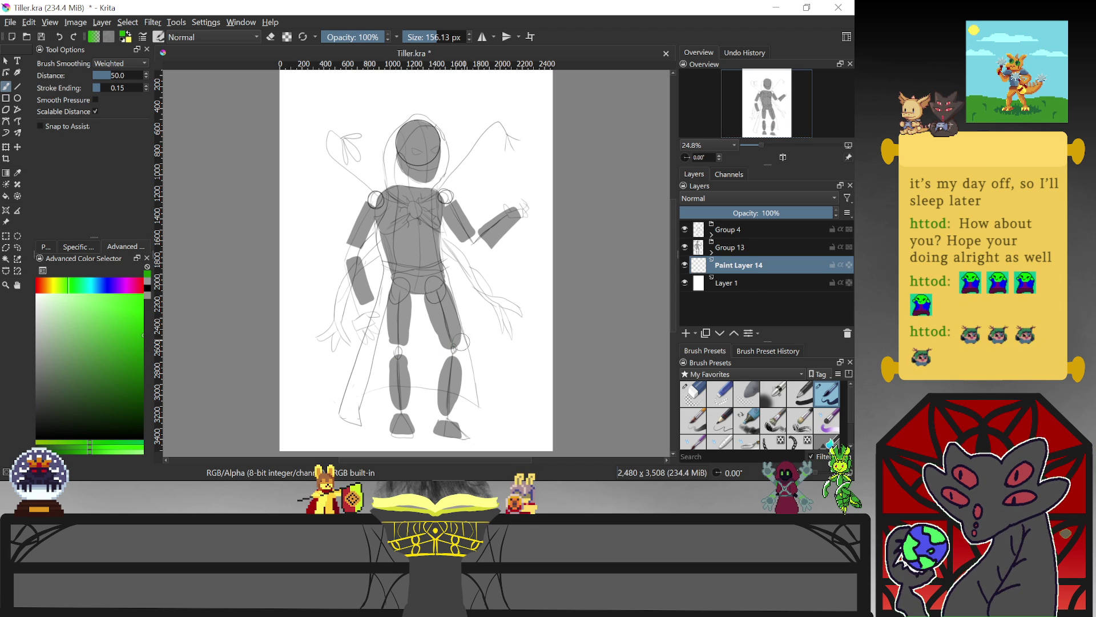
drag(451, 351, 398, 353)
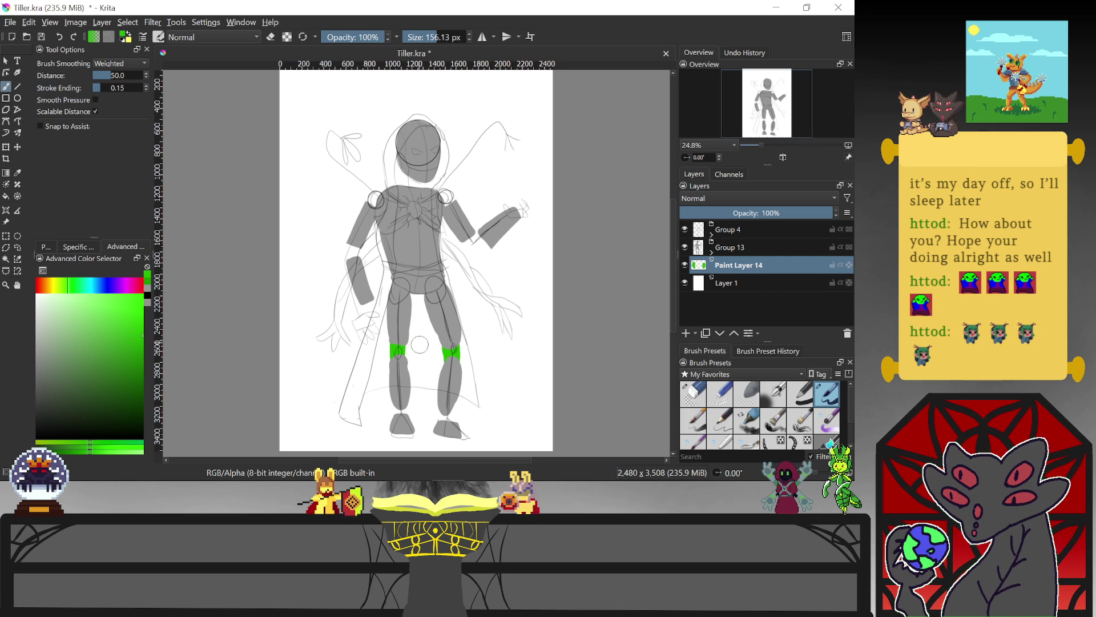
key(ctrl+z)
drag(394, 344, 401, 353)
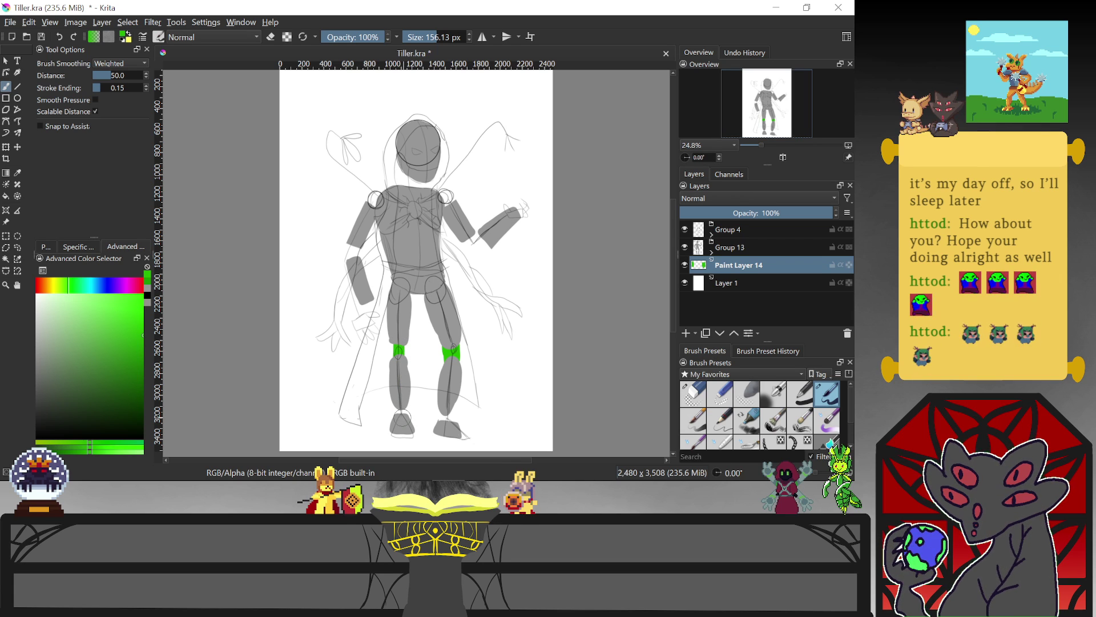
drag(399, 411, 448, 418)
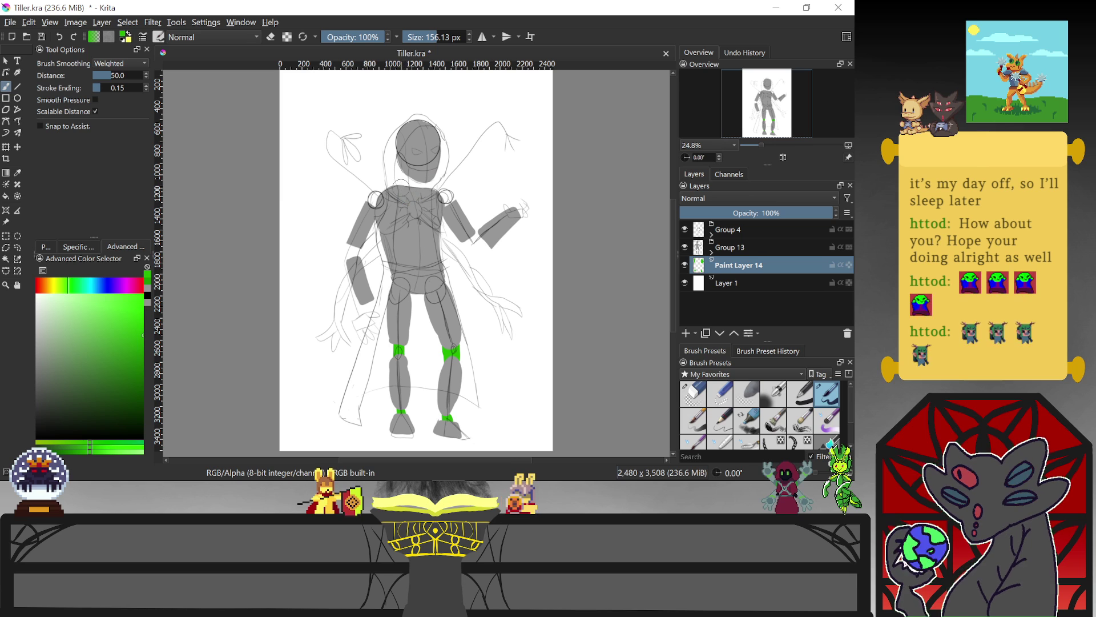
Paint the neck, both shoulder joints and both elbow joints in the same bright green on Paint Layer 14
drag(401, 182, 413, 178)
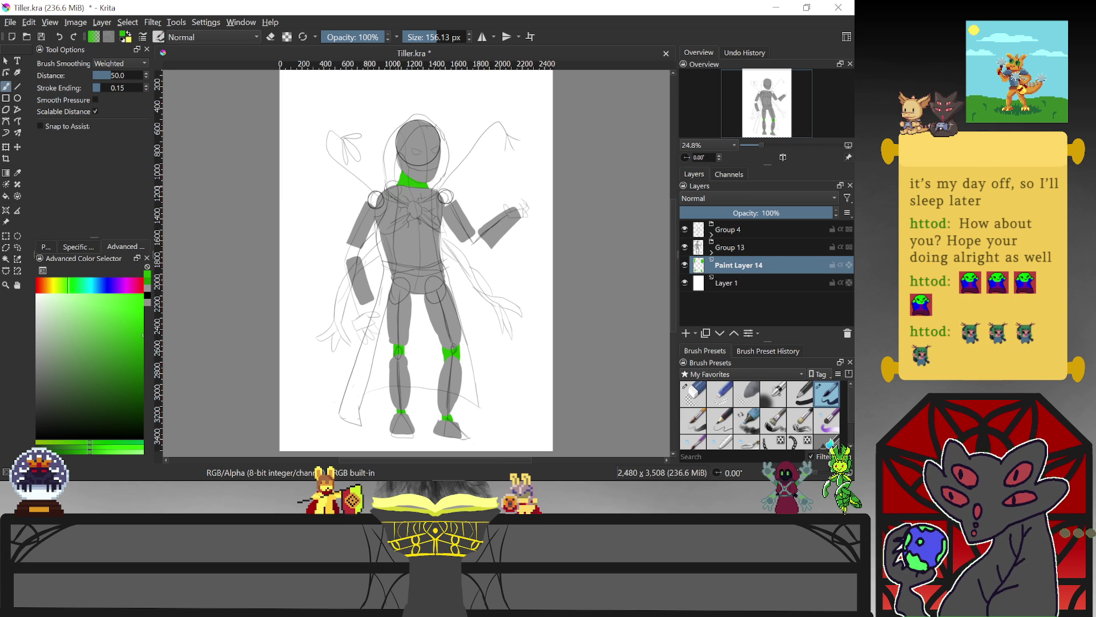
drag(372, 199, 375, 199)
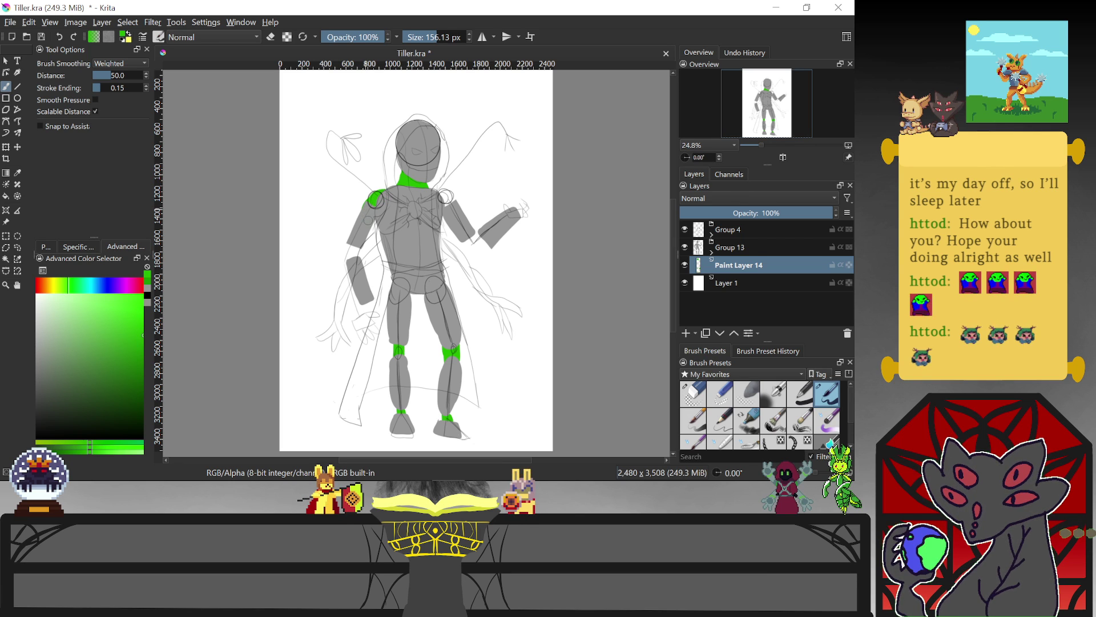
drag(351, 247, 354, 255)
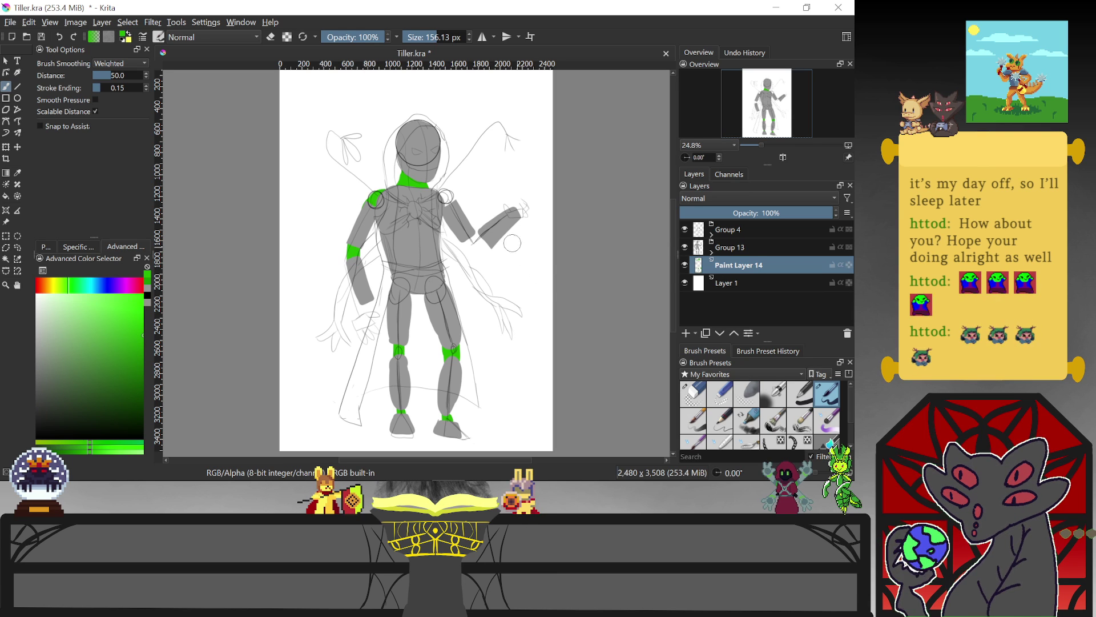
drag(441, 195, 451, 199)
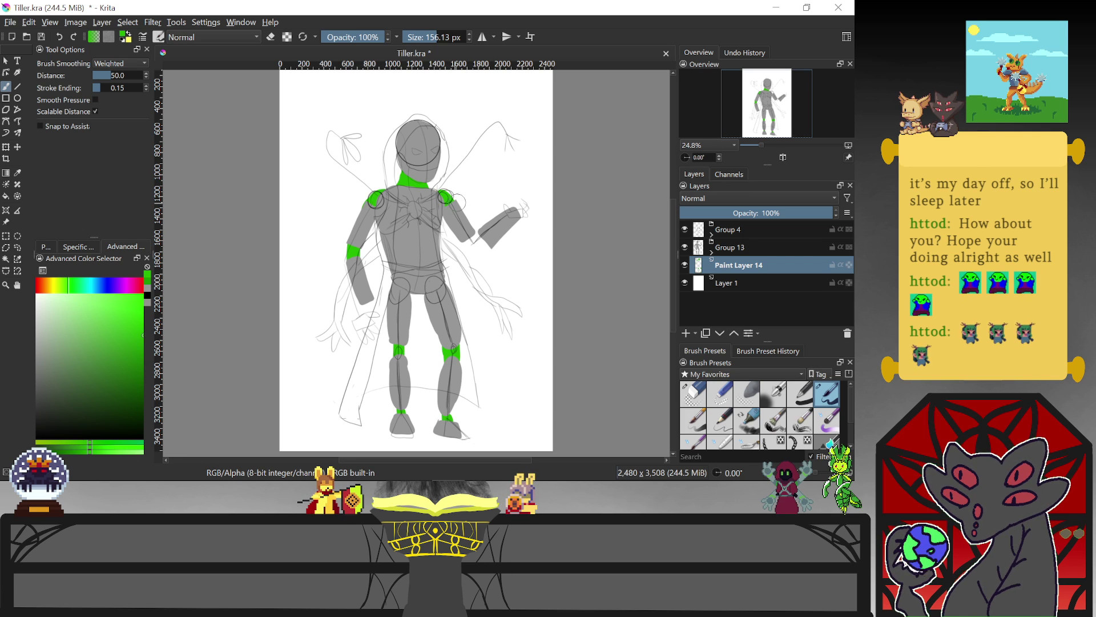
drag(468, 242, 486, 241)
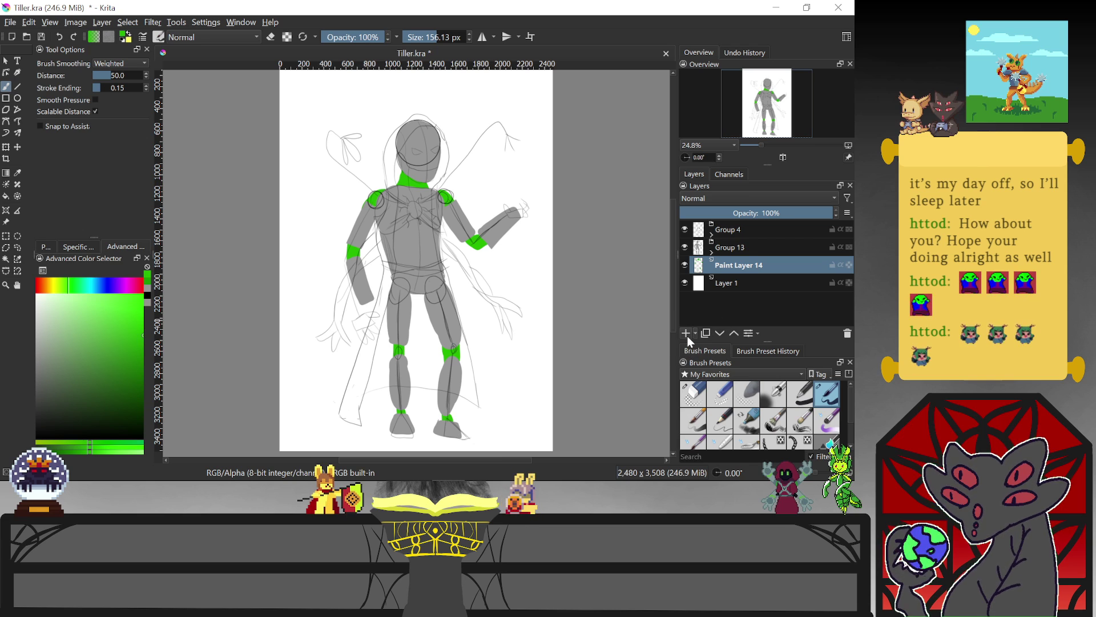
Add a gray cap over the outer side of the raised arm's elbow on the lower Paint Layer 11 inside the group
click(711, 252)
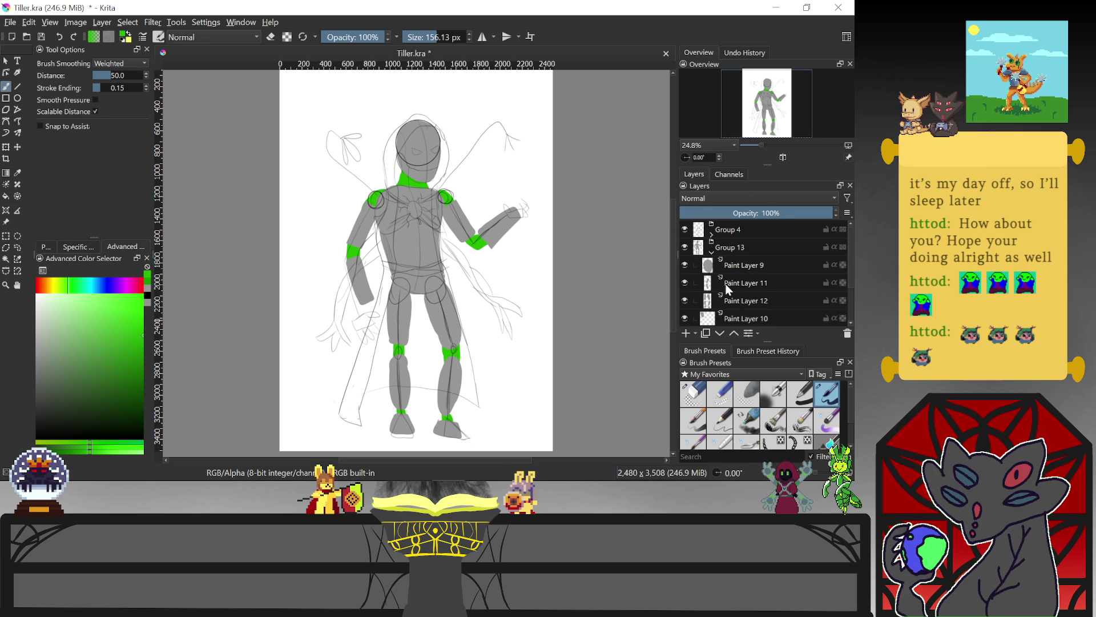
drag(849, 259, 854, 293)
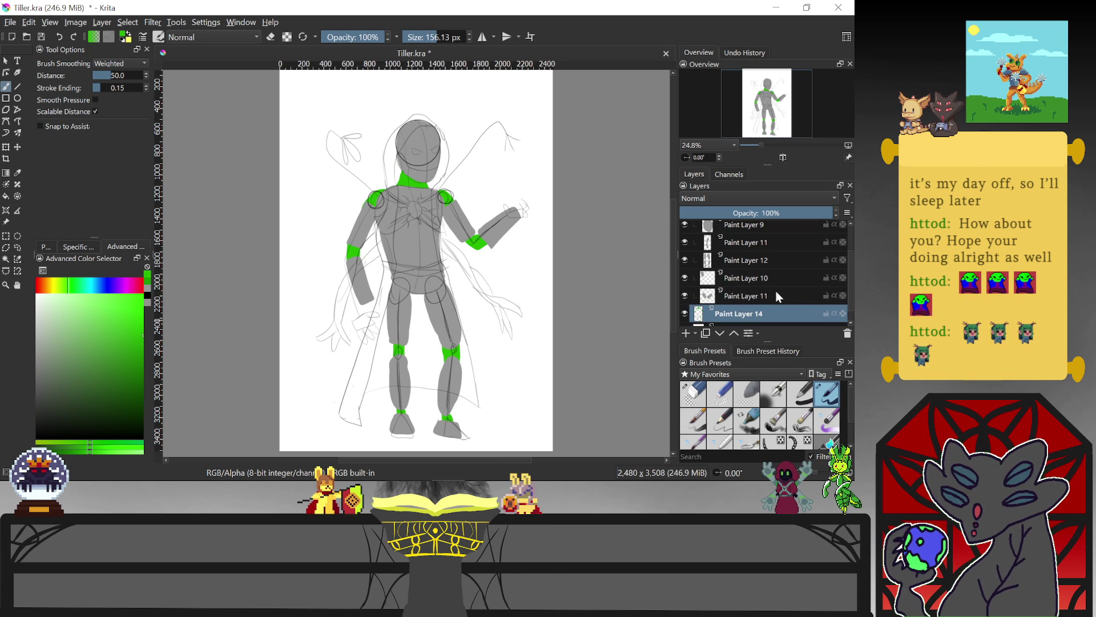
click(749, 297)
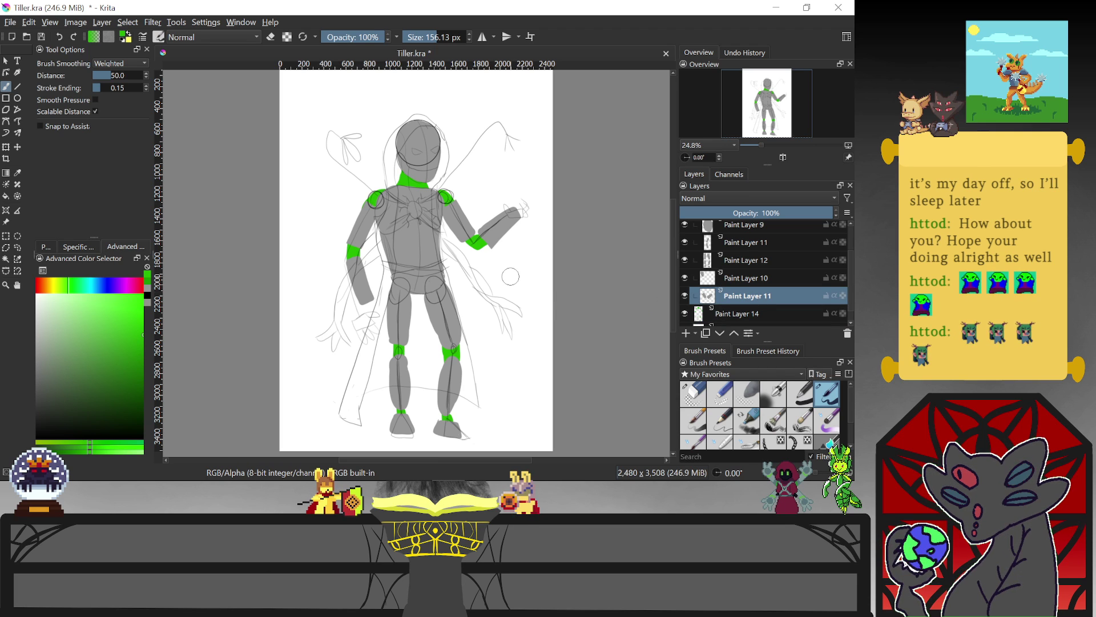
ctrl+click(498, 257)
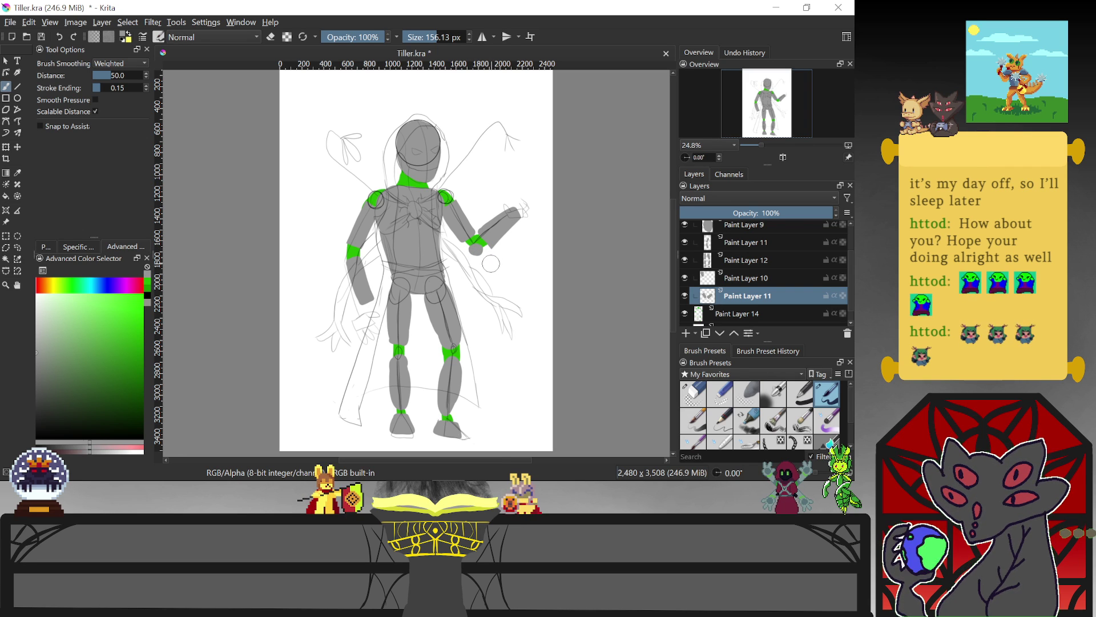
drag(463, 242, 463, 243)
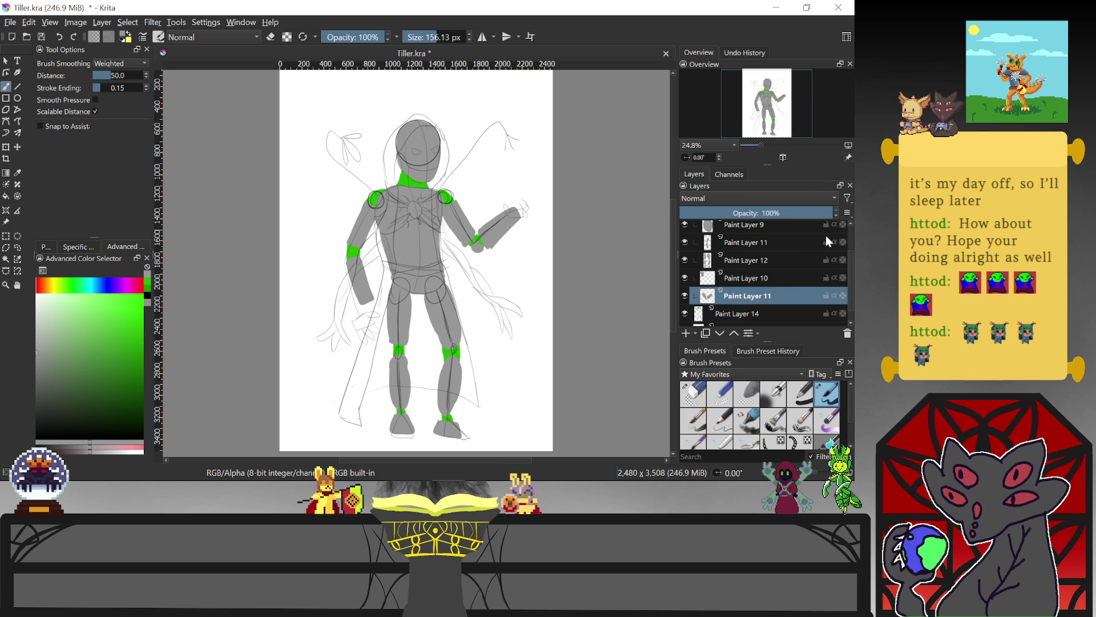
Add a new layer directly below Paint Layer 9 in the group and paint a gray pad over each shoulder
click(685, 333)
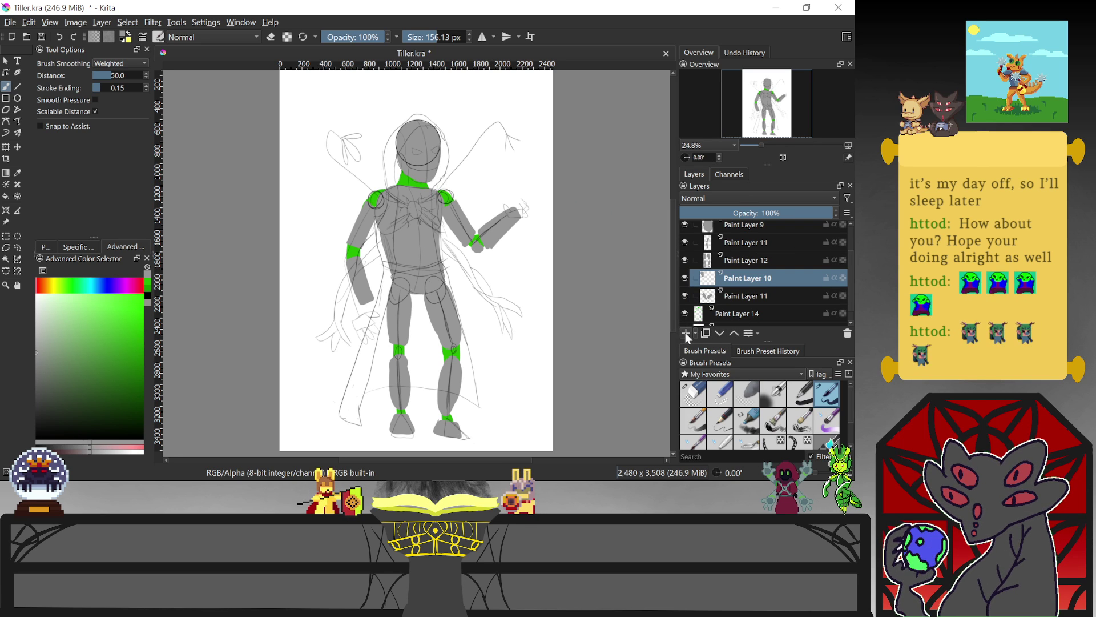
drag(731, 285, 749, 235)
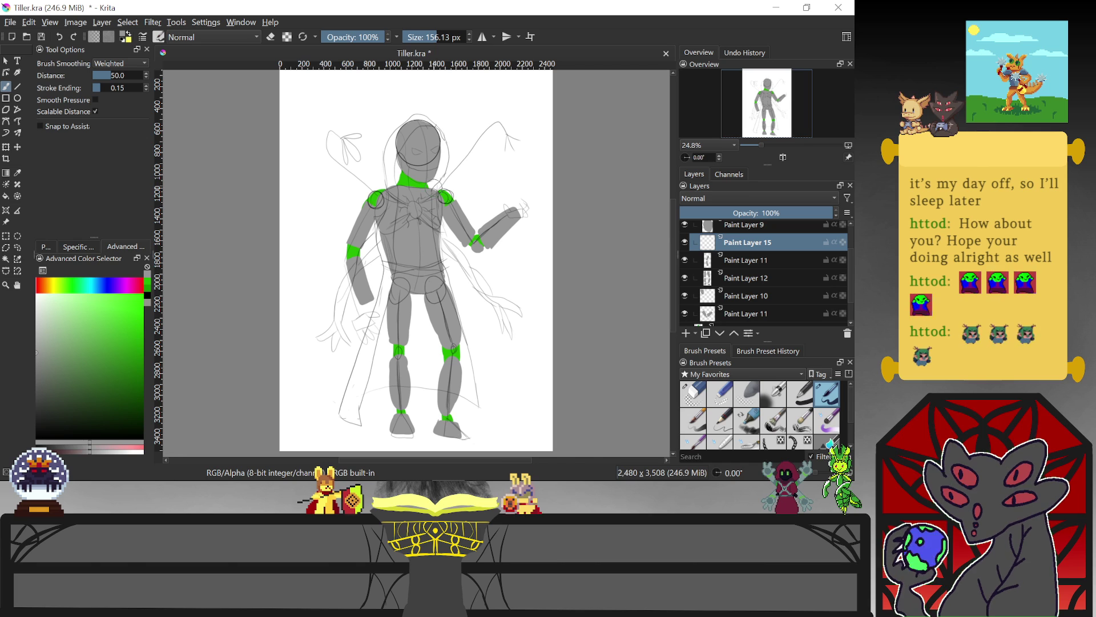
drag(438, 192, 461, 195)
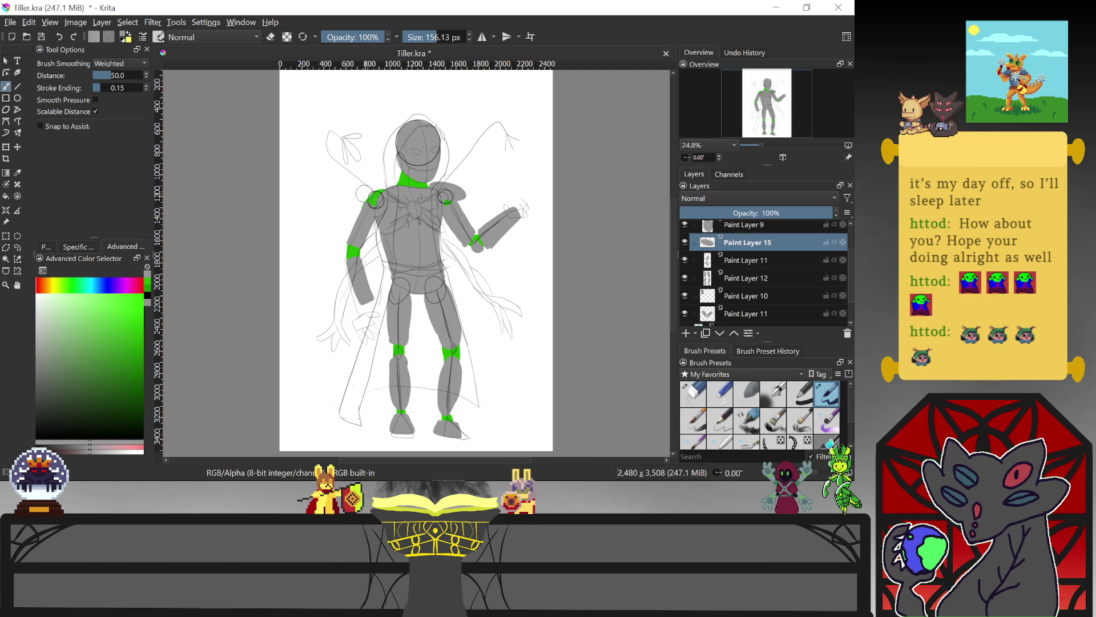
drag(381, 190, 363, 199)
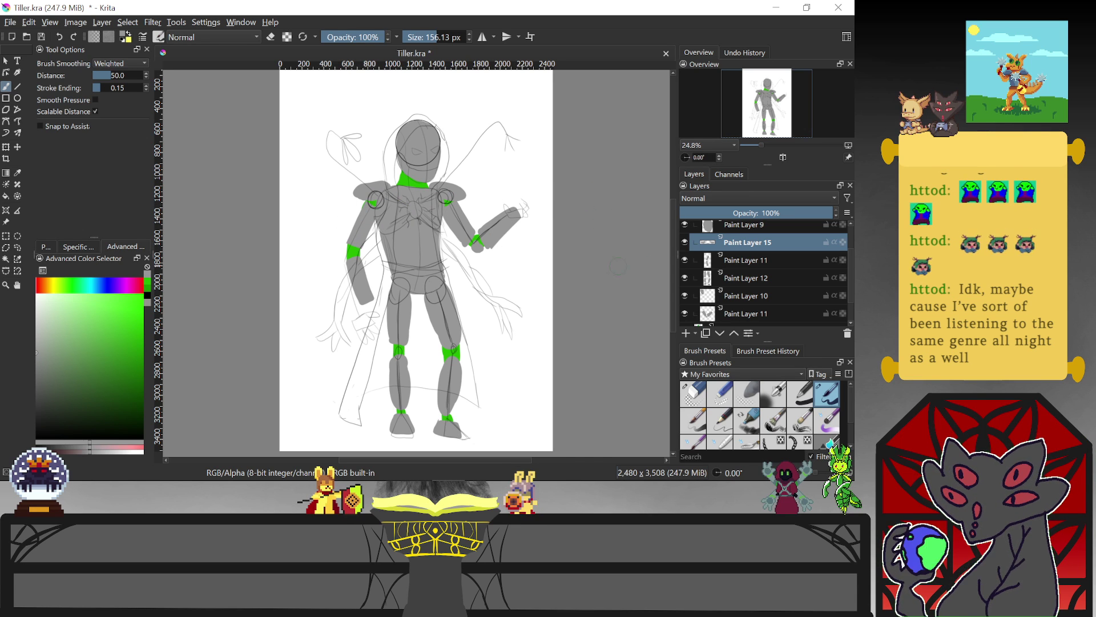
Add a paint layer, place it directly above Group 13, and paint the cloak's lowered-arm-side edge in dark red from hem to waist
click(740, 265)
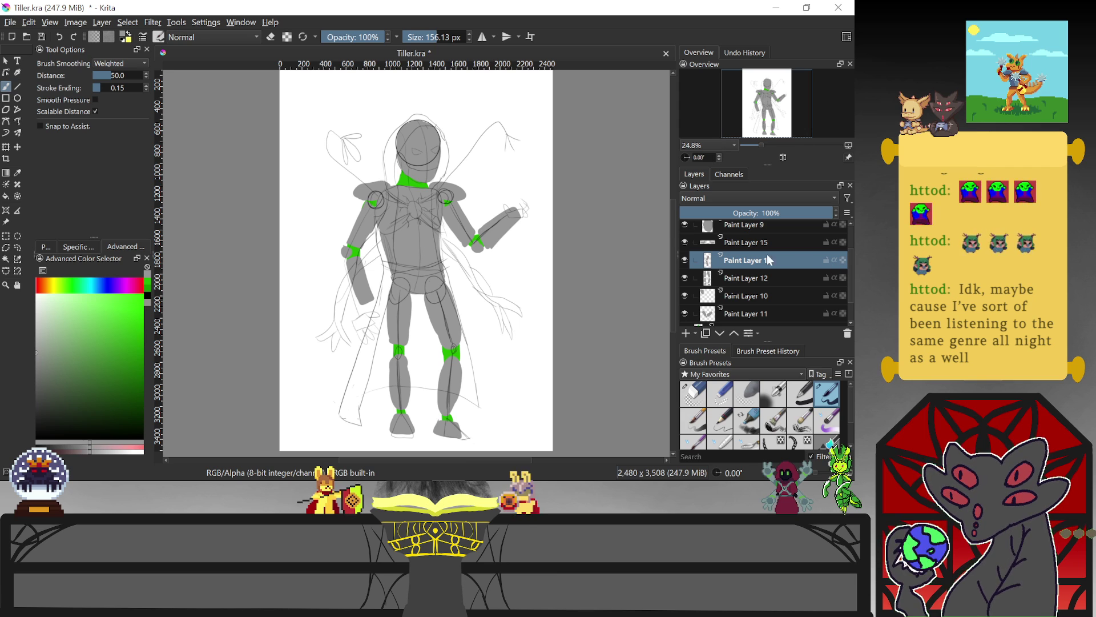
scroll(849, 273, up, 3)
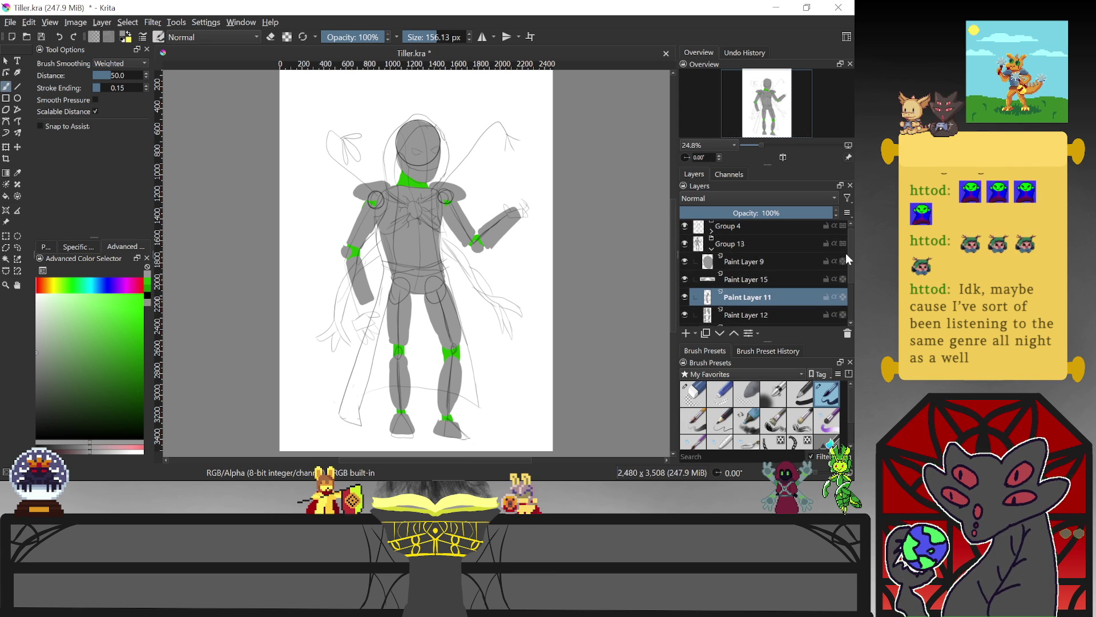
click(711, 251)
click(724, 268)
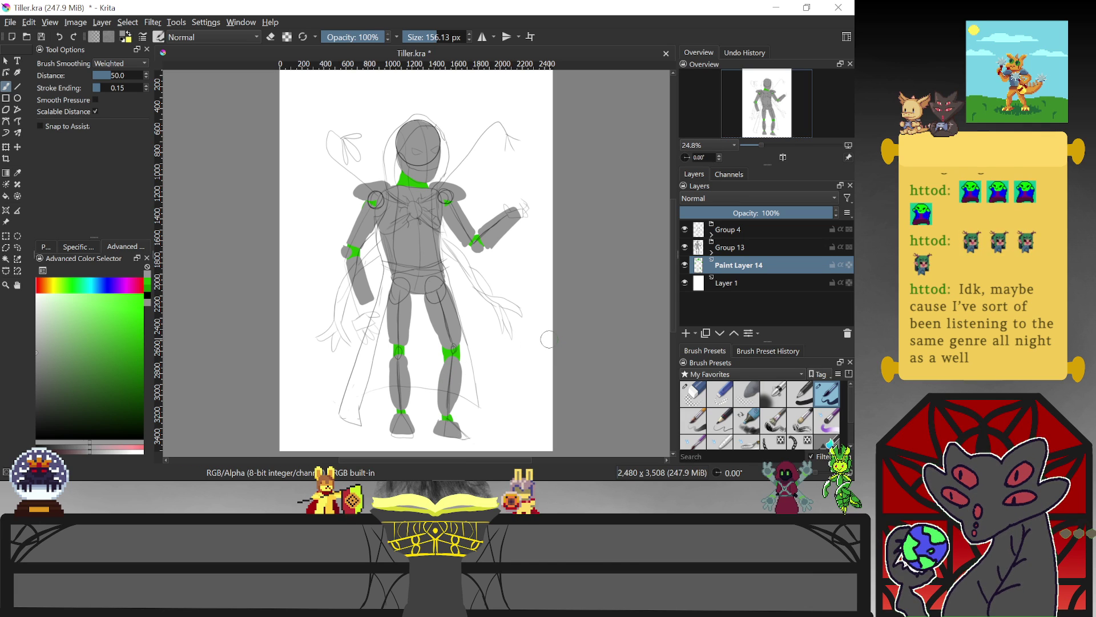
click(685, 336)
drag(722, 265, 728, 290)
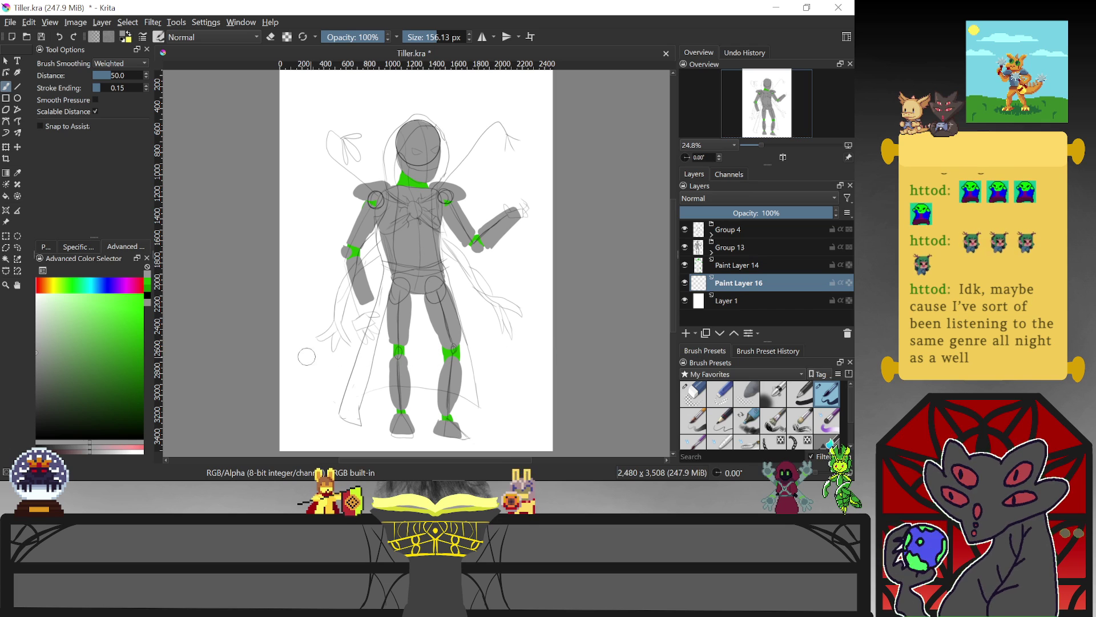
click(117, 320)
mouse_move(117, 320)
mouse_down()
mouse_move(159, 330)
mouse_move(171, 351)
mouse_up()
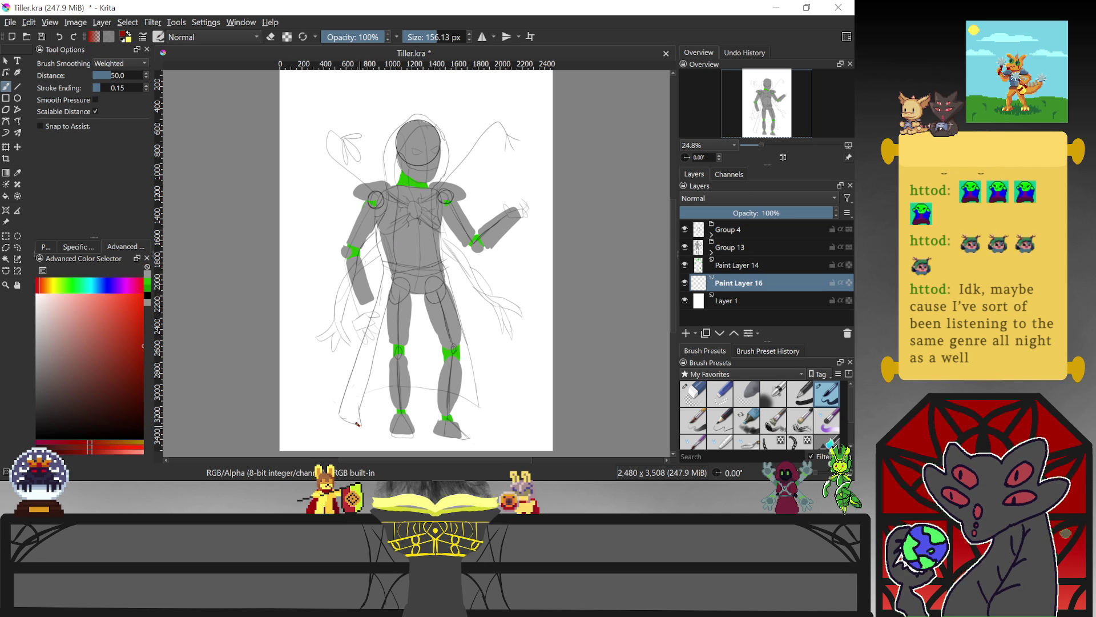
drag(355, 420, 391, 272)
drag(757, 294, 756, 240)
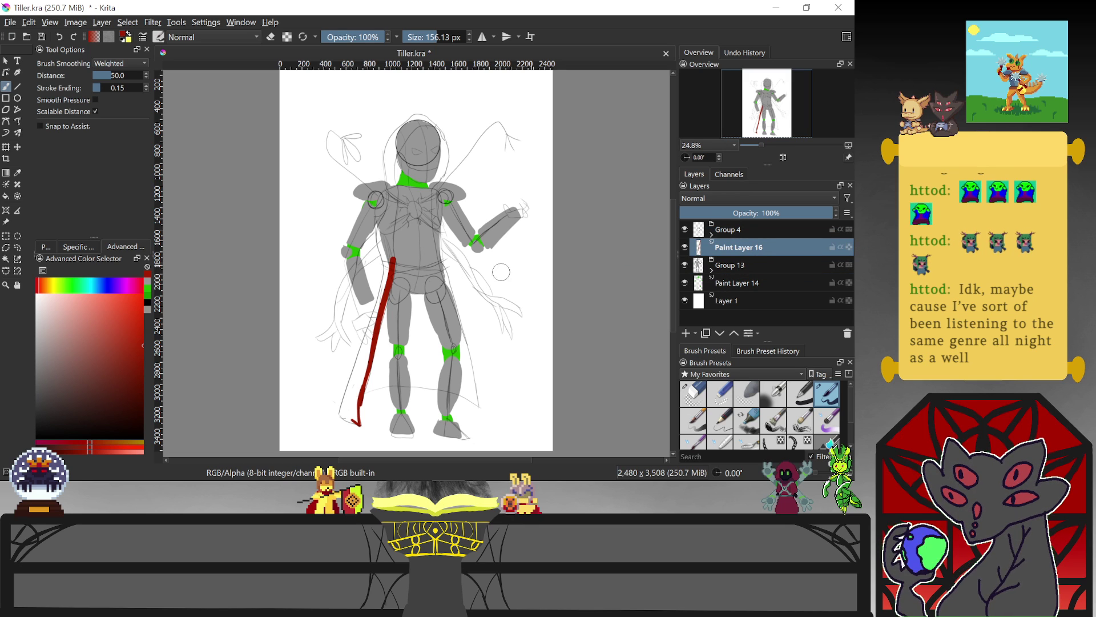
Continue the dark red edge up the chest, around the face as the hood opening, and down to the chest on the raised-arm side
drag(394, 260, 392, 156)
mouse_move(393, 165)
mouse_down()
mouse_move(399, 137)
mouse_move(427, 121)
mouse_move(441, 158)
mouse_up()
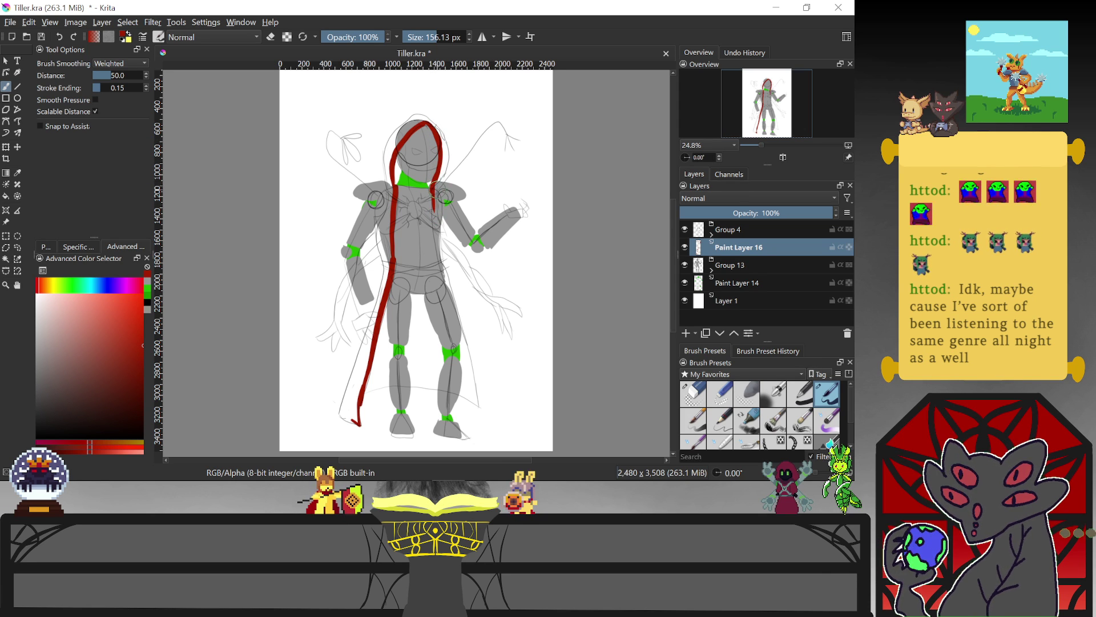
drag(437, 189, 440, 210)
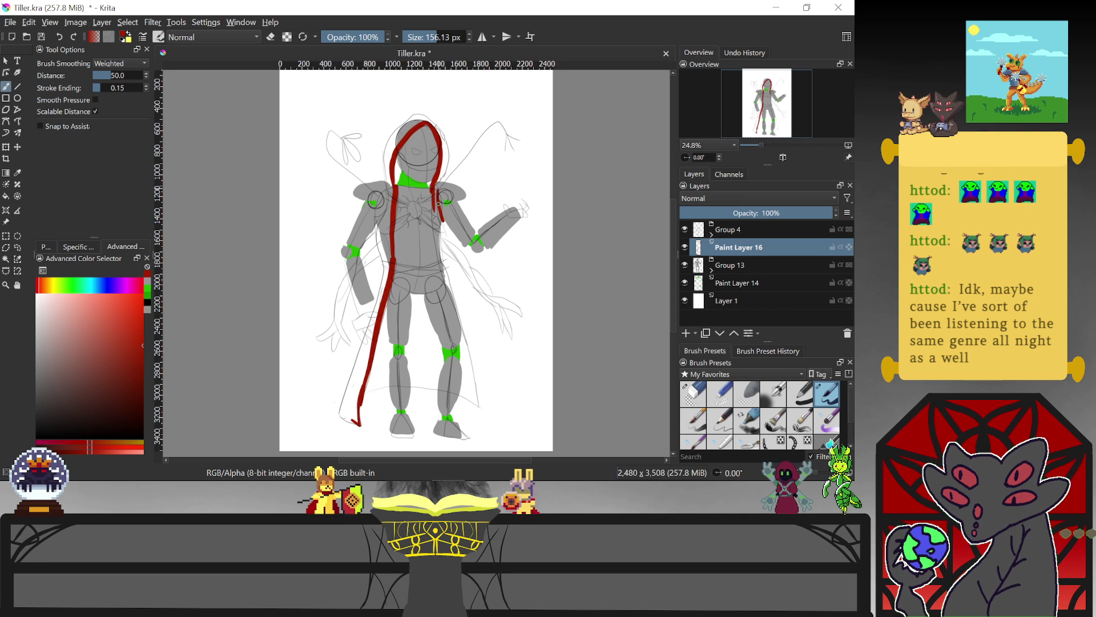
drag(435, 202, 439, 221)
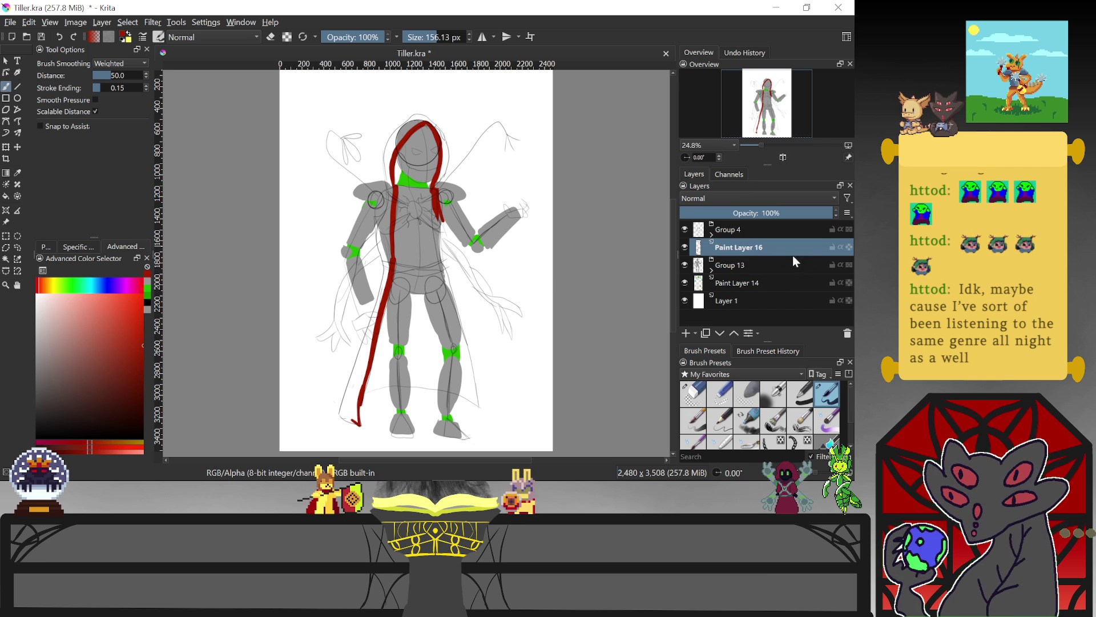
Hide the shoulder pads on Paint Layer 15 and thicken the red hood outward around the head to the sketched outline
click(711, 270)
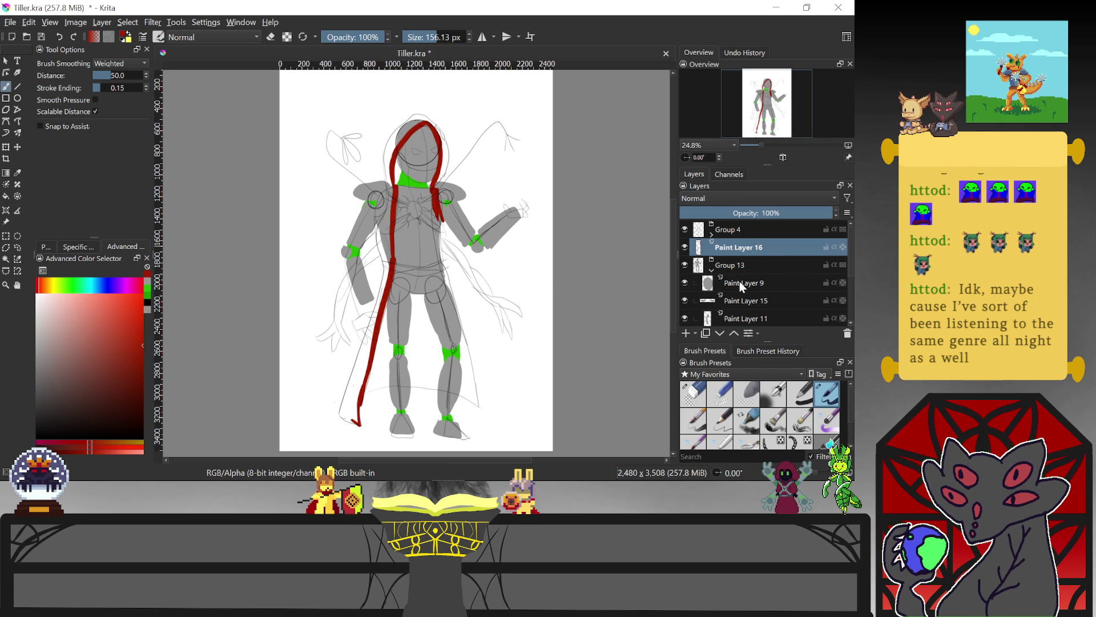
click(685, 301)
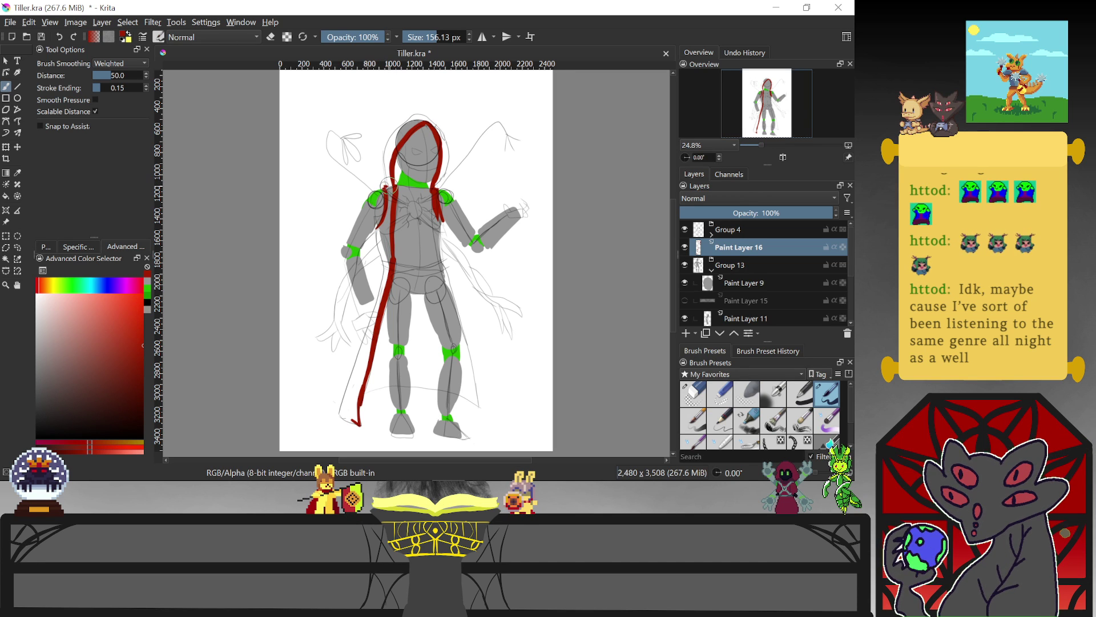
drag(387, 180, 401, 133)
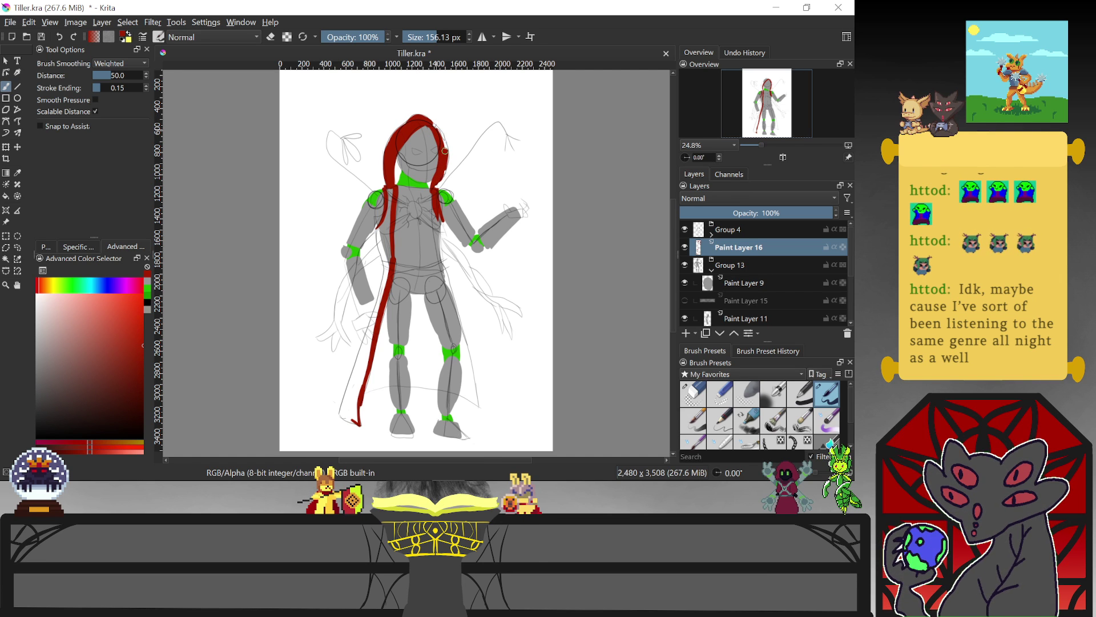
key(e)
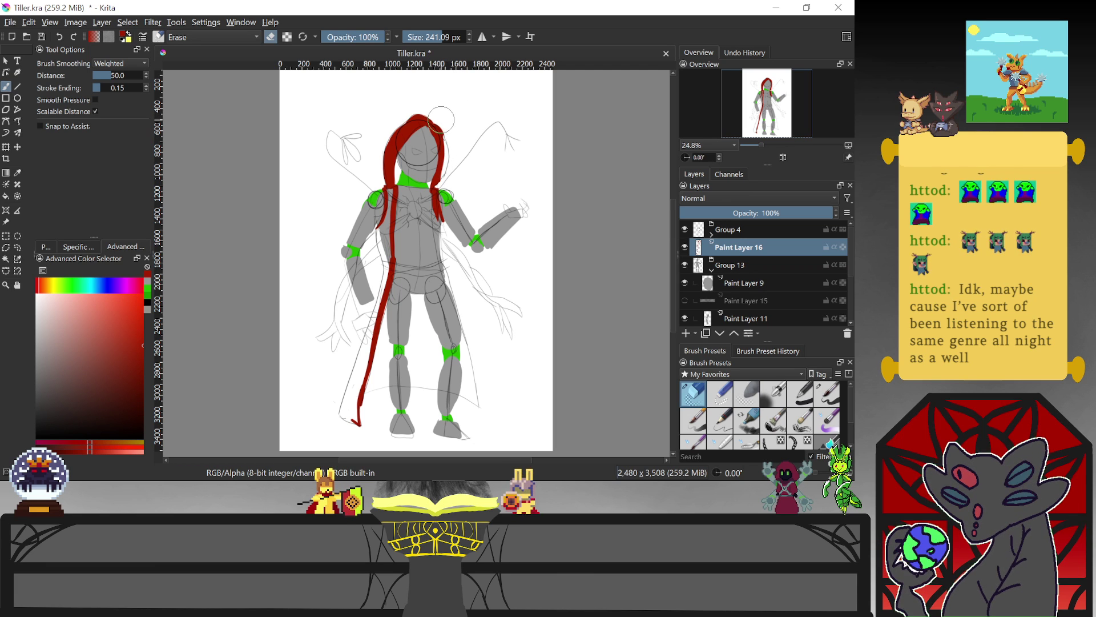
key(e)
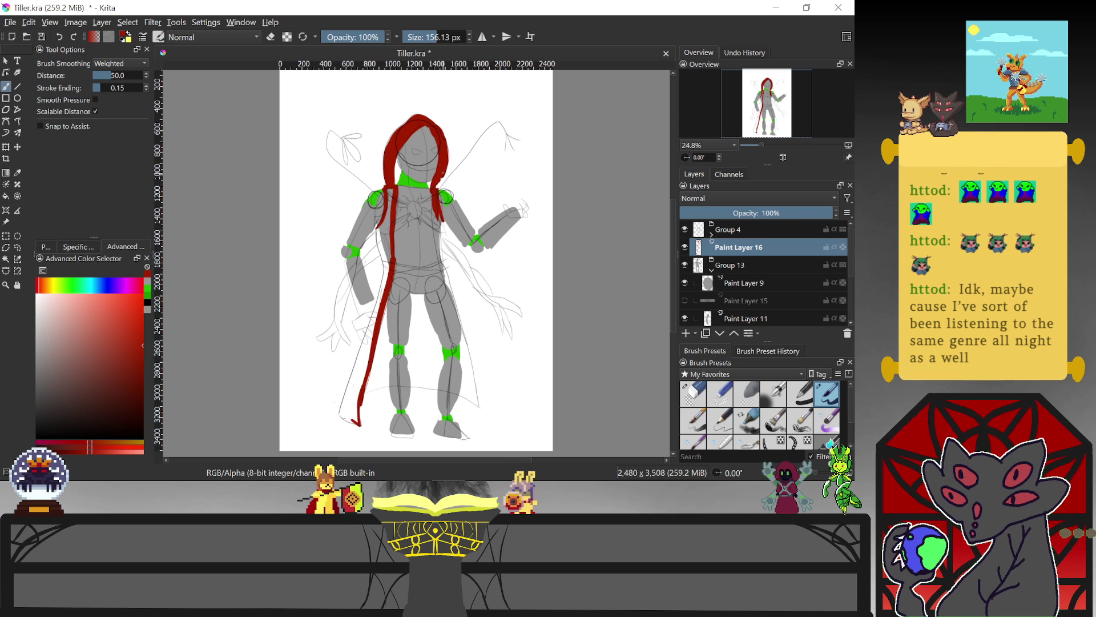
Extend the red cloak edge from chest to hem on the raised-arm side, and widen the panel on the lowered-arm side down to the hem
drag(437, 217, 443, 253)
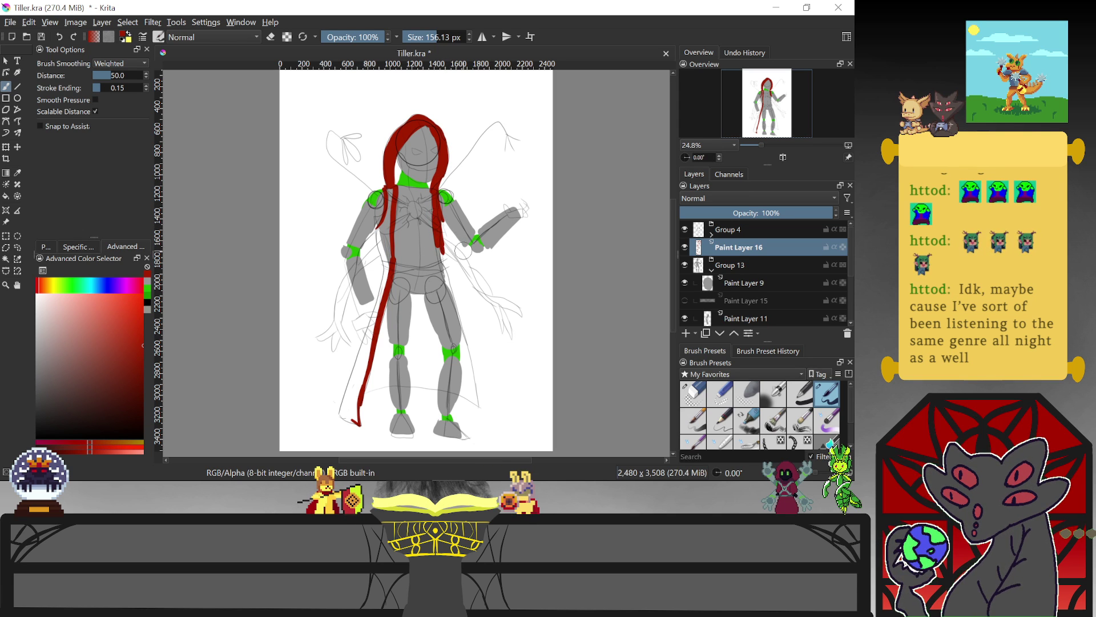
mouse_move(439, 231)
mouse_down()
mouse_move(477, 405)
mouse_move(459, 323)
mouse_up()
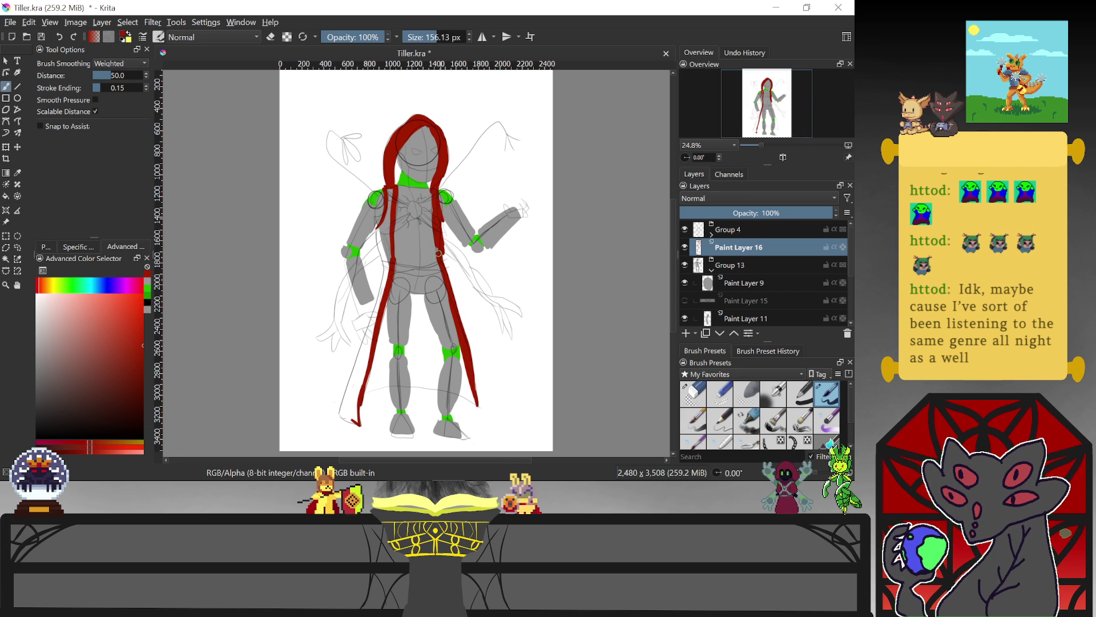
key(e)
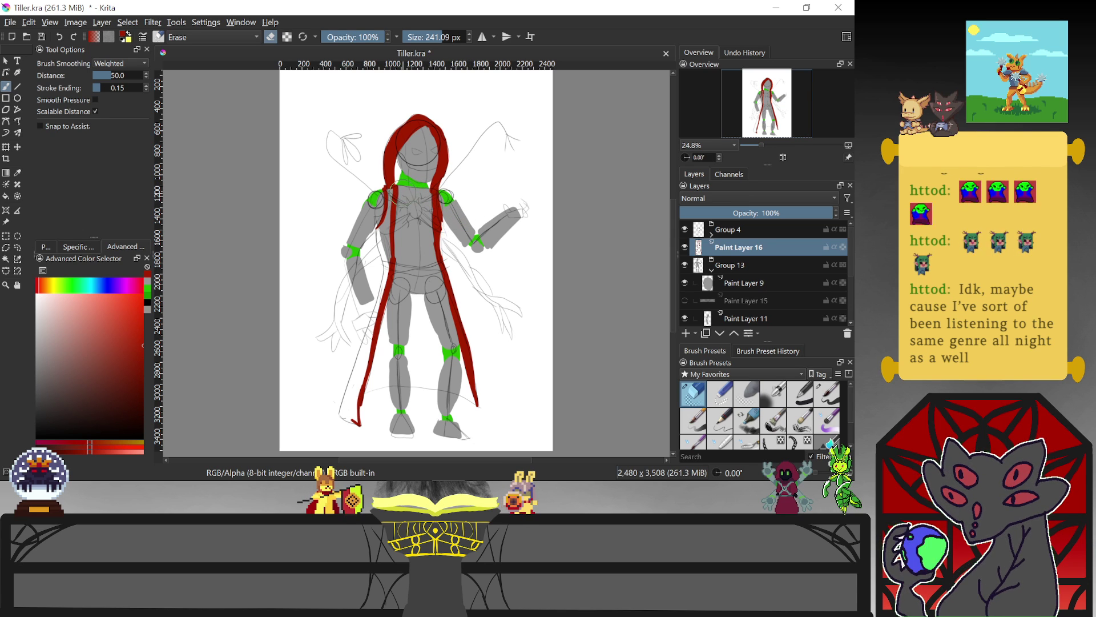
key(e)
mouse_move(386, 239)
mouse_down()
mouse_move(350, 419)
mouse_move(366, 342)
mouse_up()
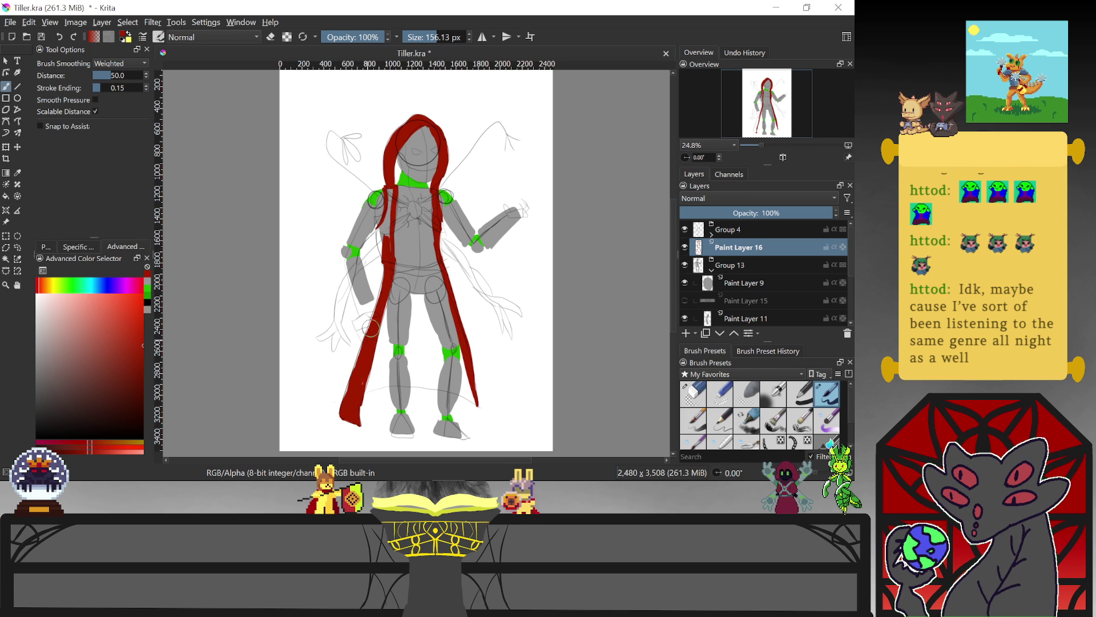
mouse_move(391, 213)
mouse_down()
mouse_move(389, 258)
mouse_move(384, 231)
mouse_up()
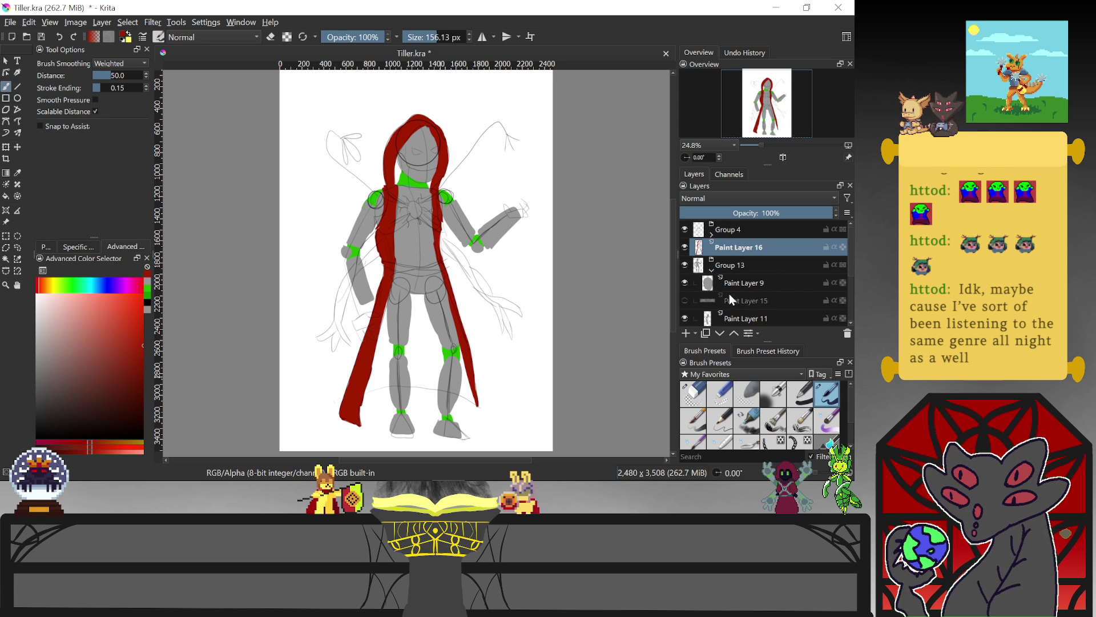
Add a new layer directly below Paint Layer 14 and fill the cloak's back behind the legs in a slightly darker red
click(712, 270)
click(691, 332)
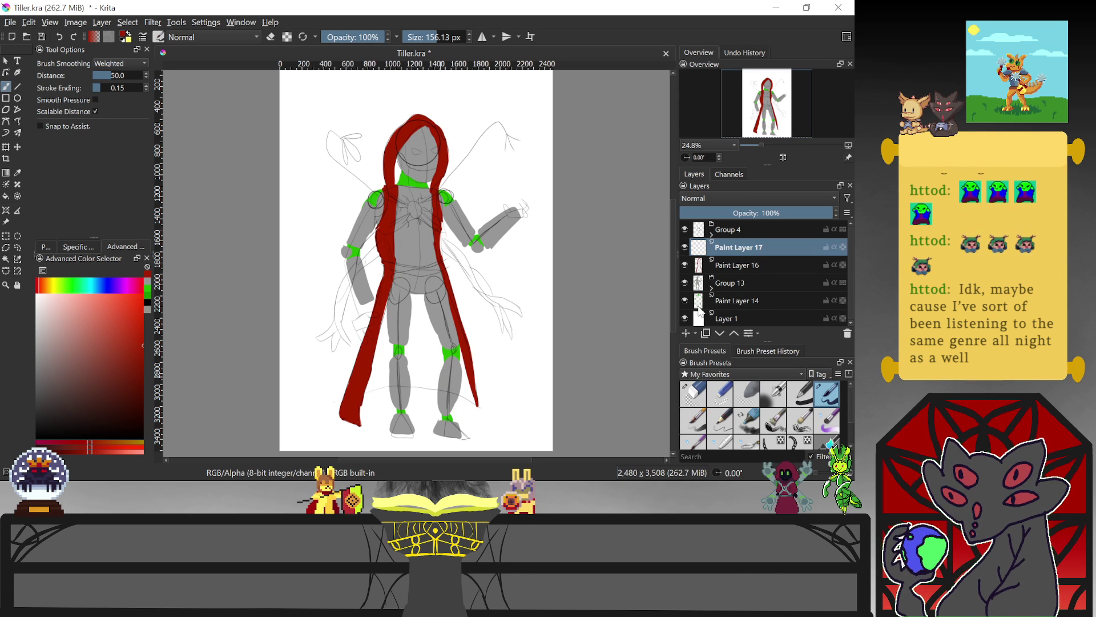
drag(719, 255, 727, 303)
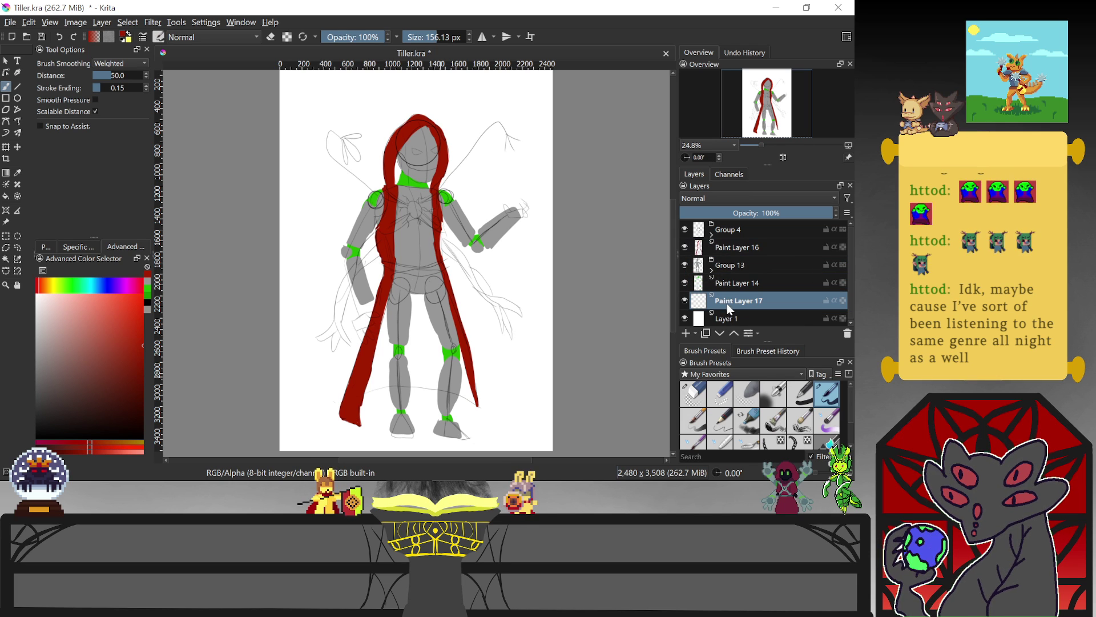
click(76, 449)
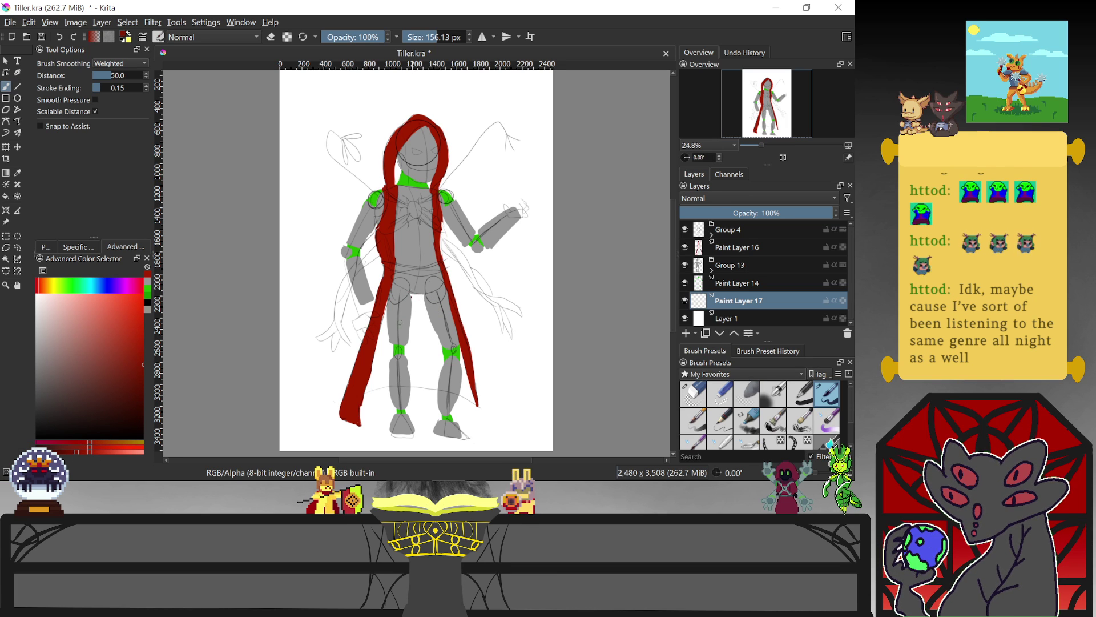
drag(413, 298, 380, 354)
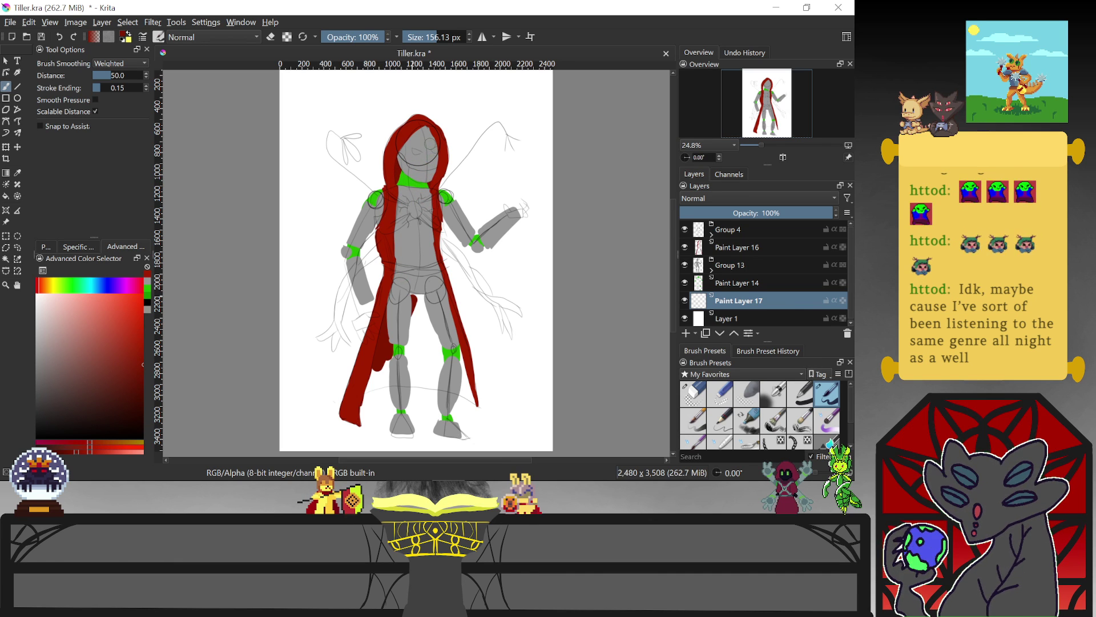
mouse_move(413, 300)
mouse_down()
mouse_move(416, 327)
mouse_move(439, 339)
mouse_up()
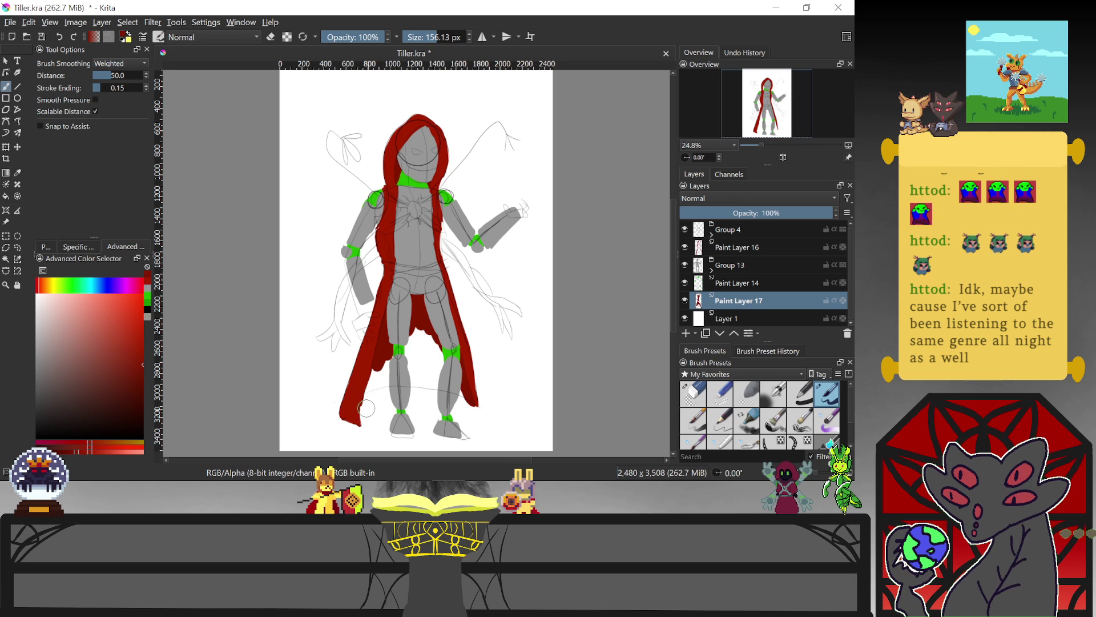
mouse_move(359, 397)
mouse_down()
mouse_move(401, 382)
mouse_move(464, 395)
mouse_move(432, 347)
mouse_move(405, 354)
mouse_move(370, 389)
mouse_move(402, 367)
mouse_move(445, 376)
mouse_move(391, 374)
mouse_move(419, 373)
mouse_up()
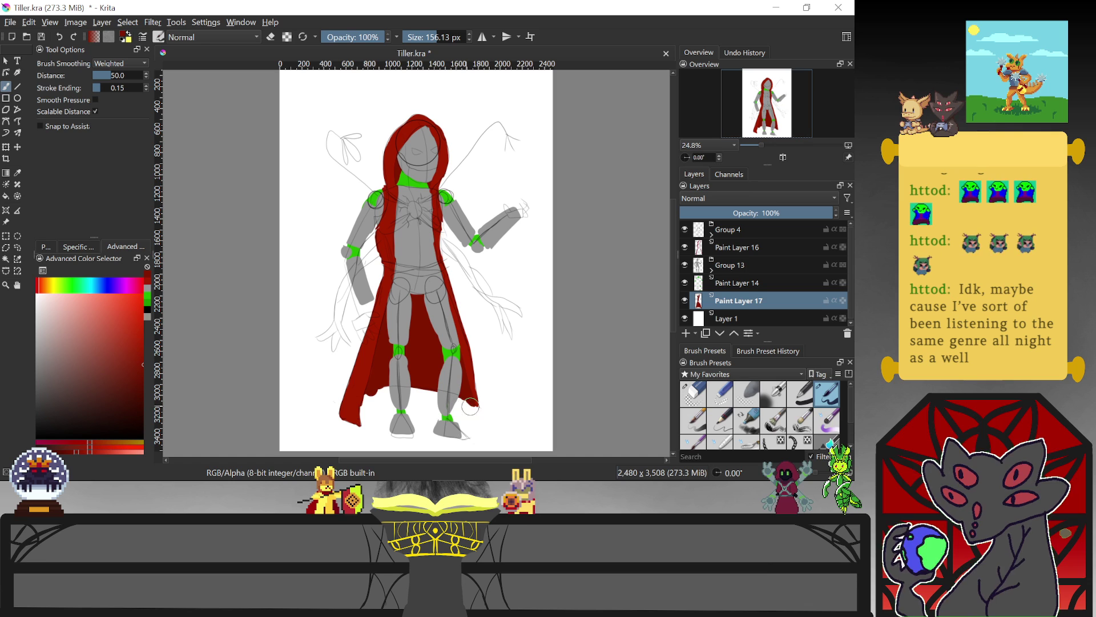
key(e)
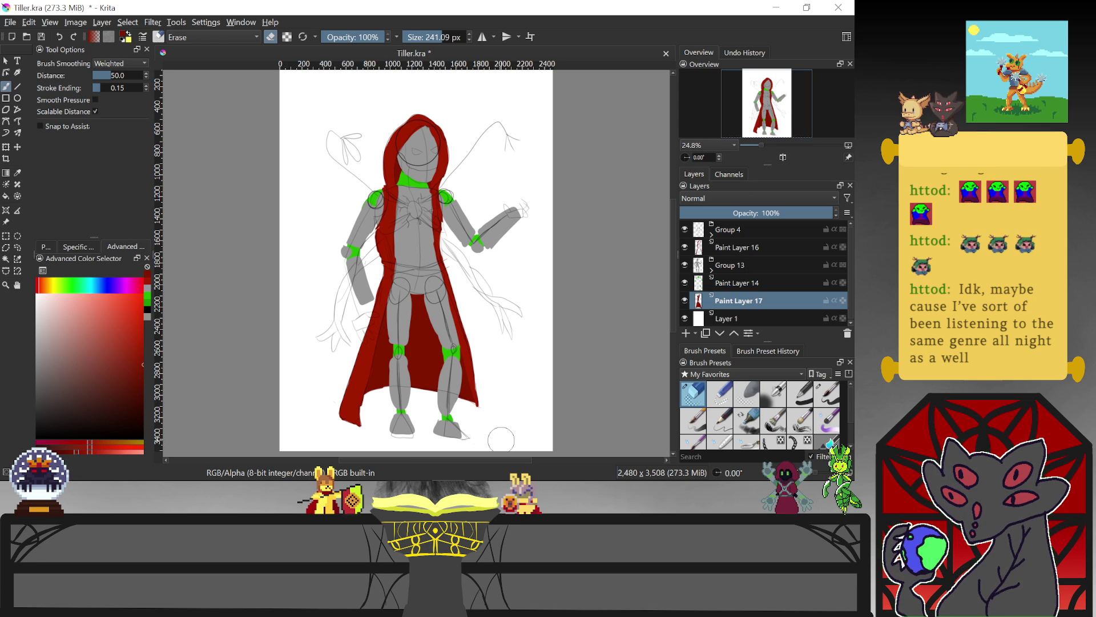
key(e)
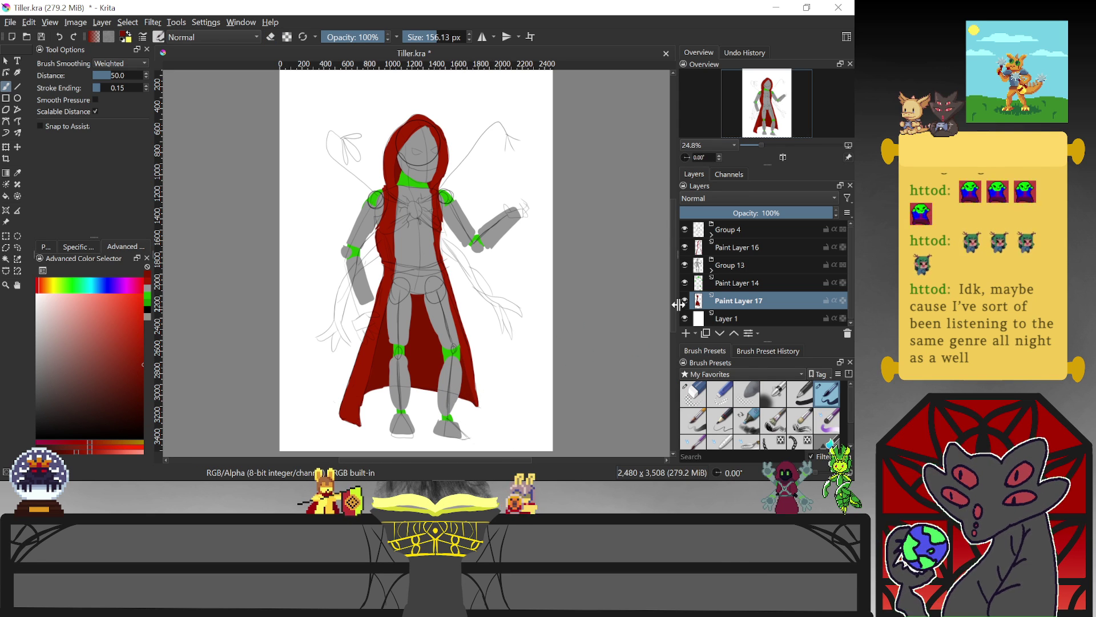
Reshape the cloak's outer edge on the raised-arm side with eraser and red brush on Paint Layer 16, from waist to hem
click(733, 248)
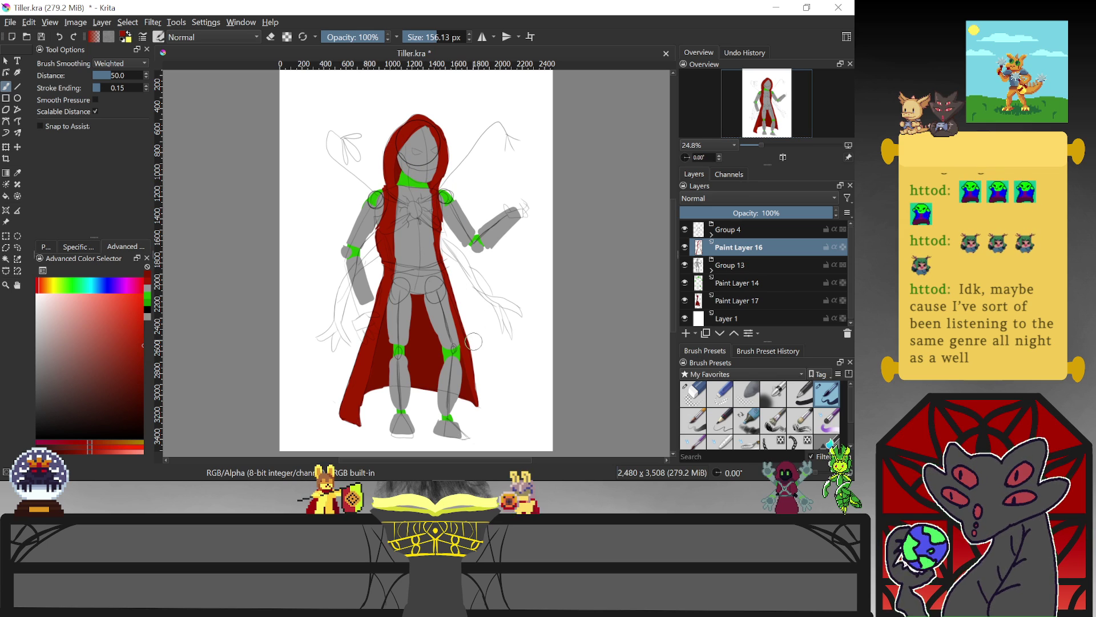
key(e)
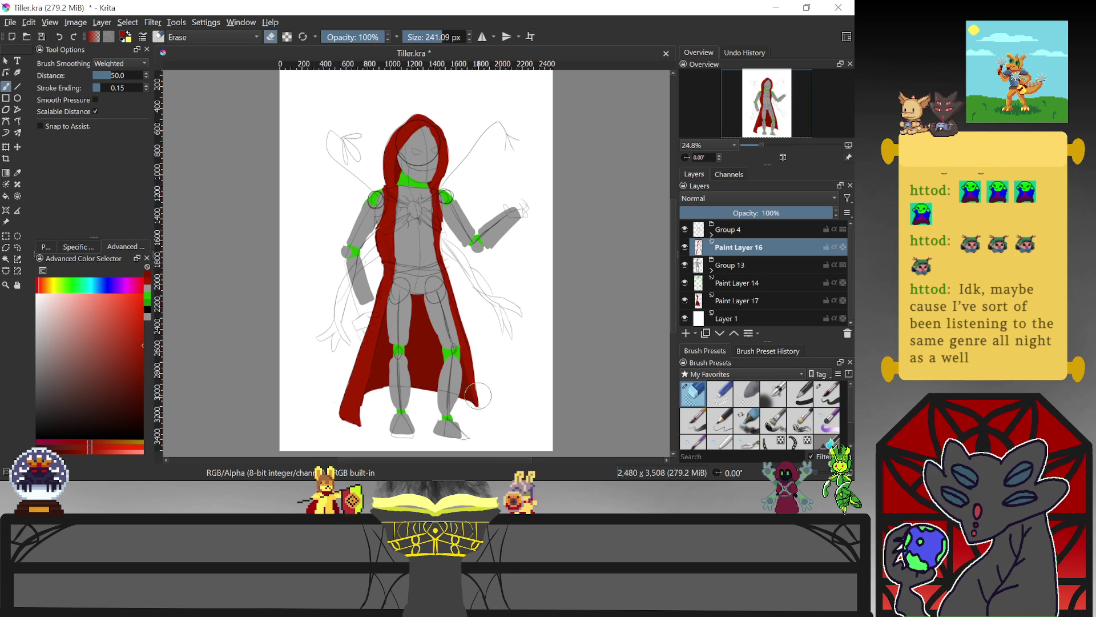
mouse_move(469, 354)
mouse_down()
mouse_move(478, 413)
mouse_move(474, 372)
mouse_up()
key(e)
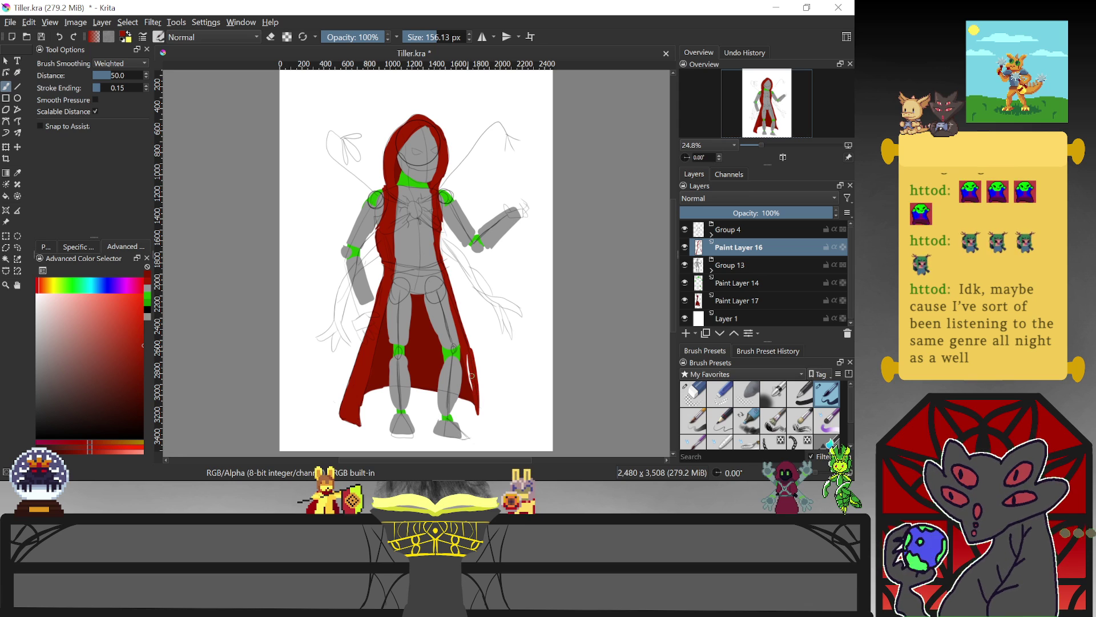
drag(443, 261, 470, 347)
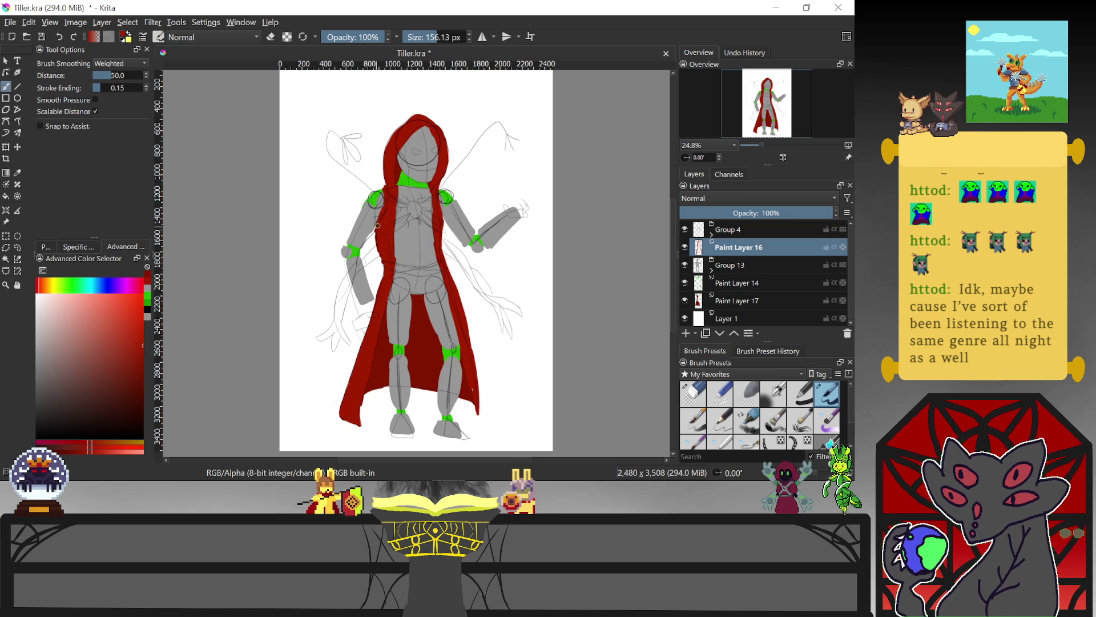
click(712, 269)
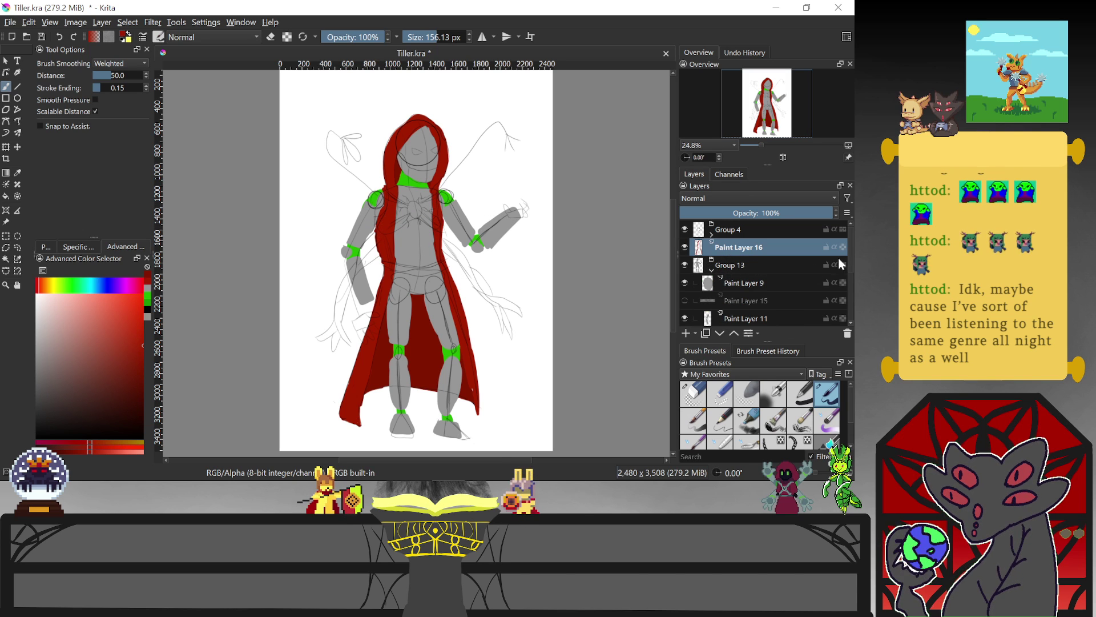
drag(776, 319, 783, 244)
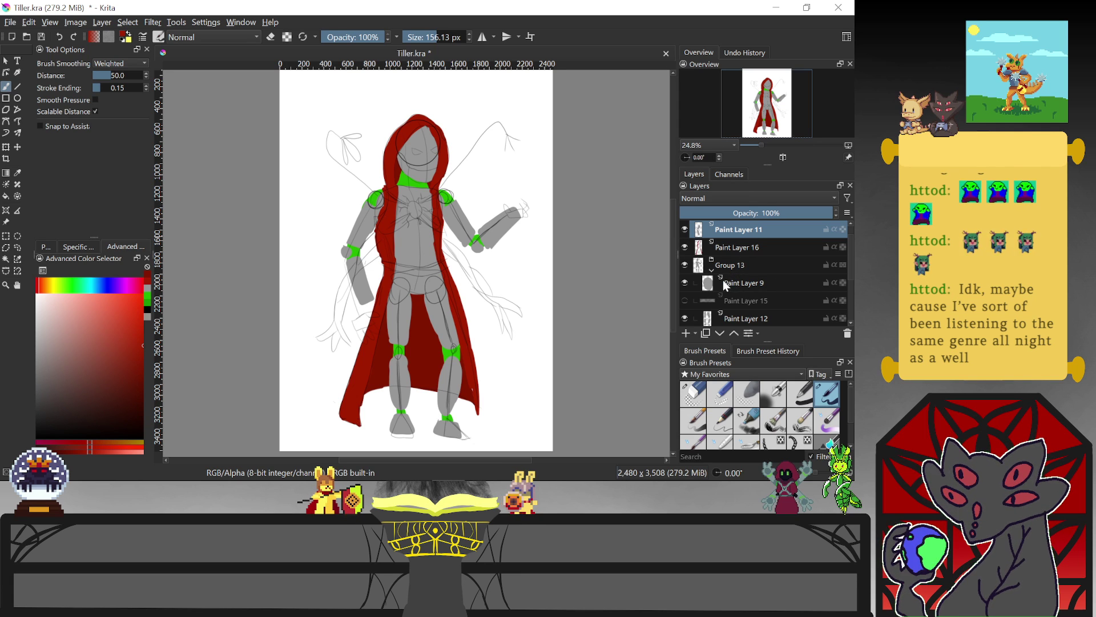
key(ctrl+z)
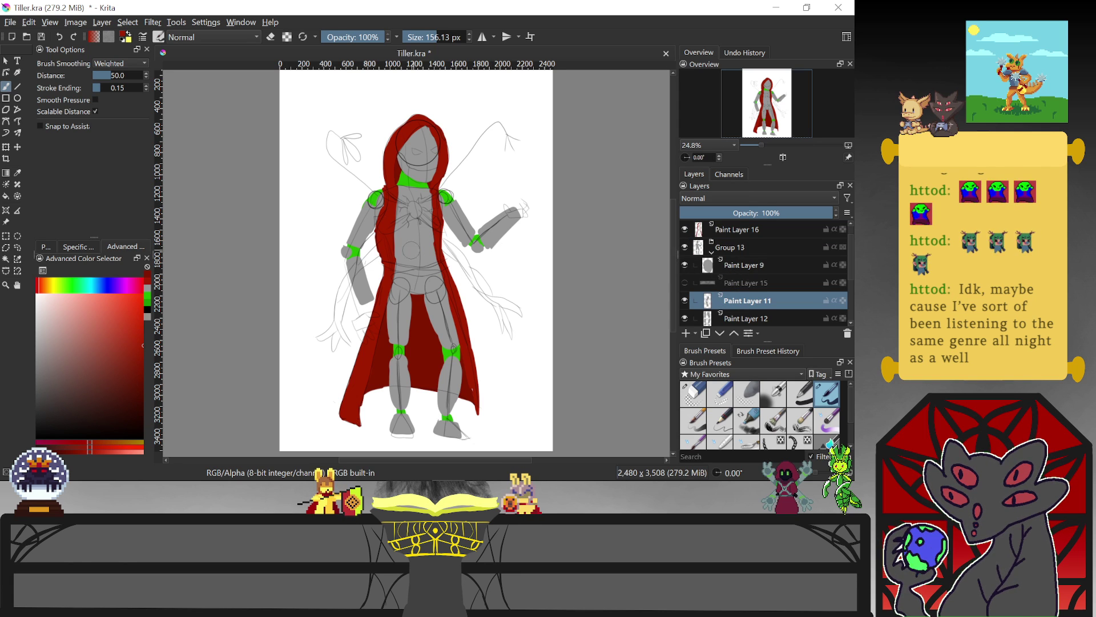
Touch up the red cloak's outer edge around the waist on the lowered-arm side, on Paint Layer 16
key(e)
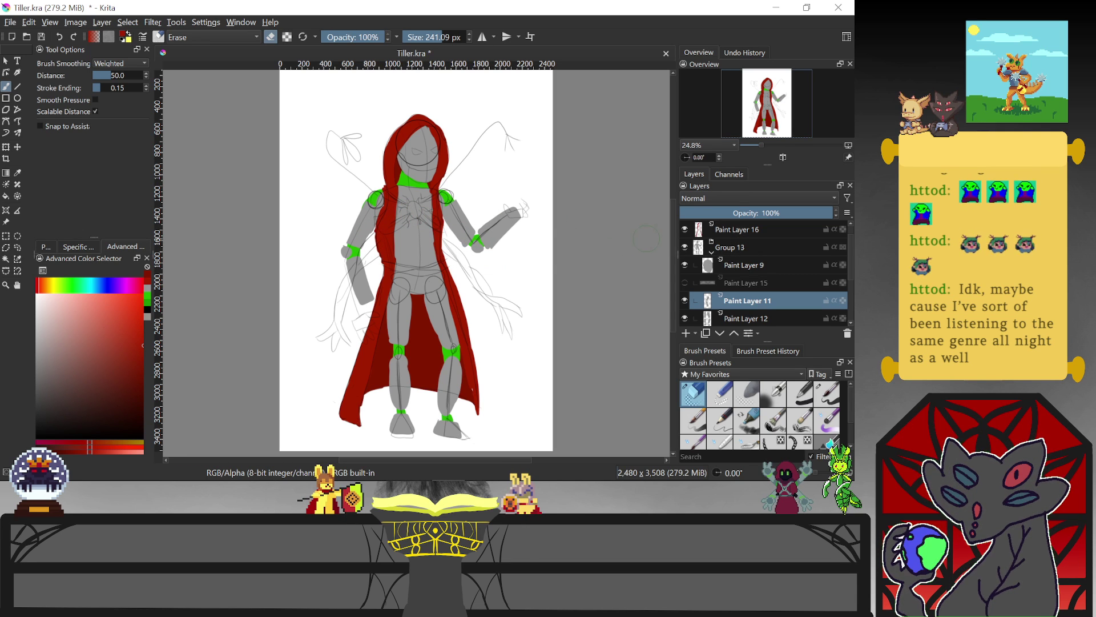
click(740, 233)
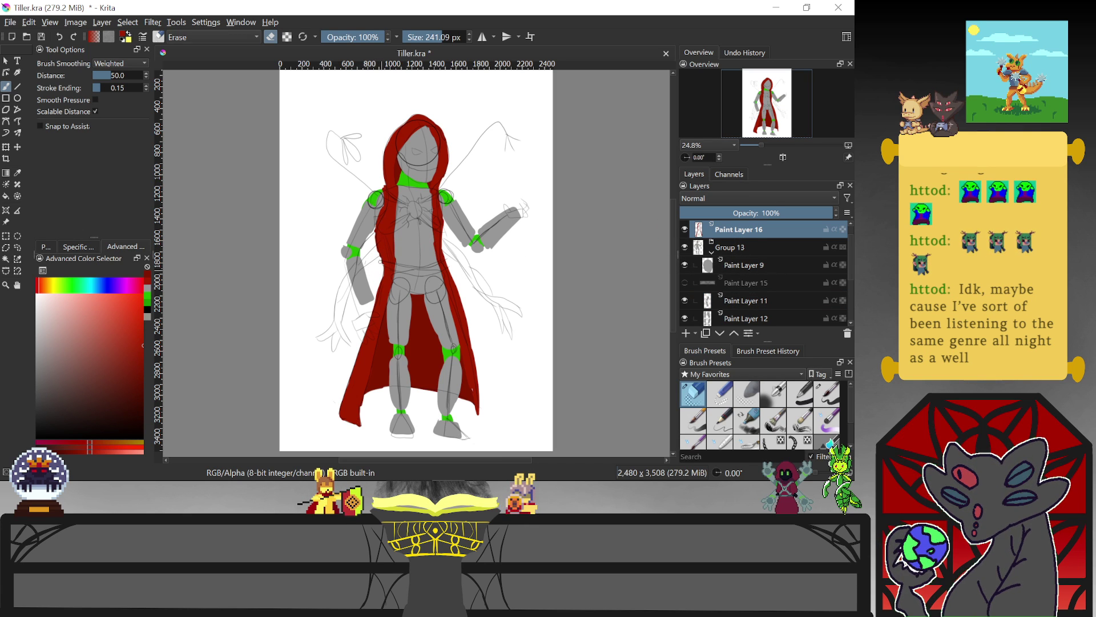
key(slash)
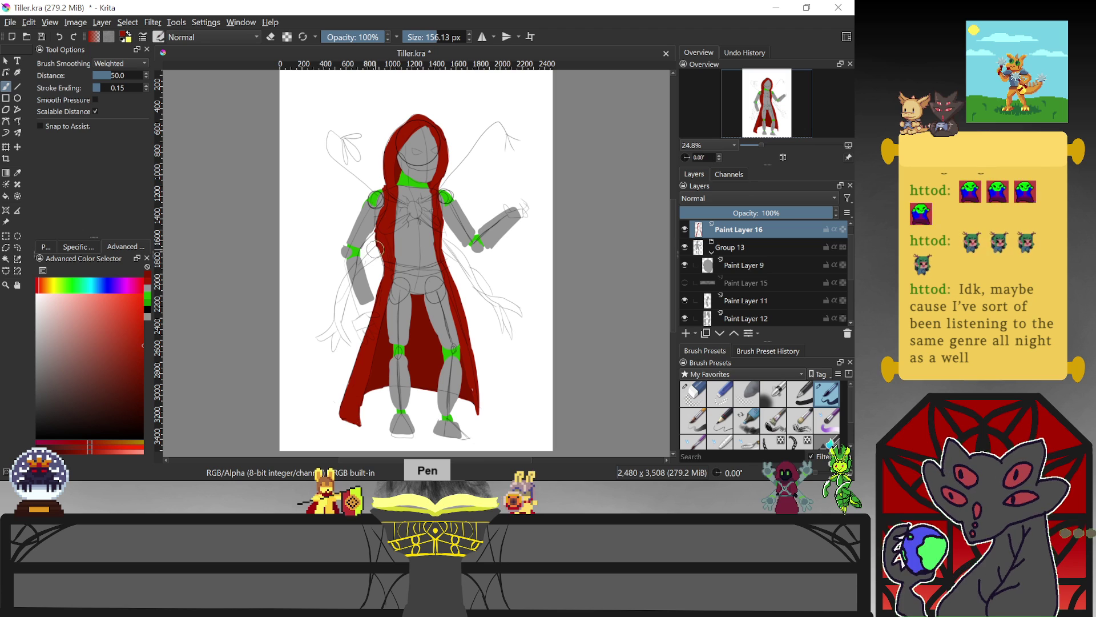
drag(377, 234, 382, 284)
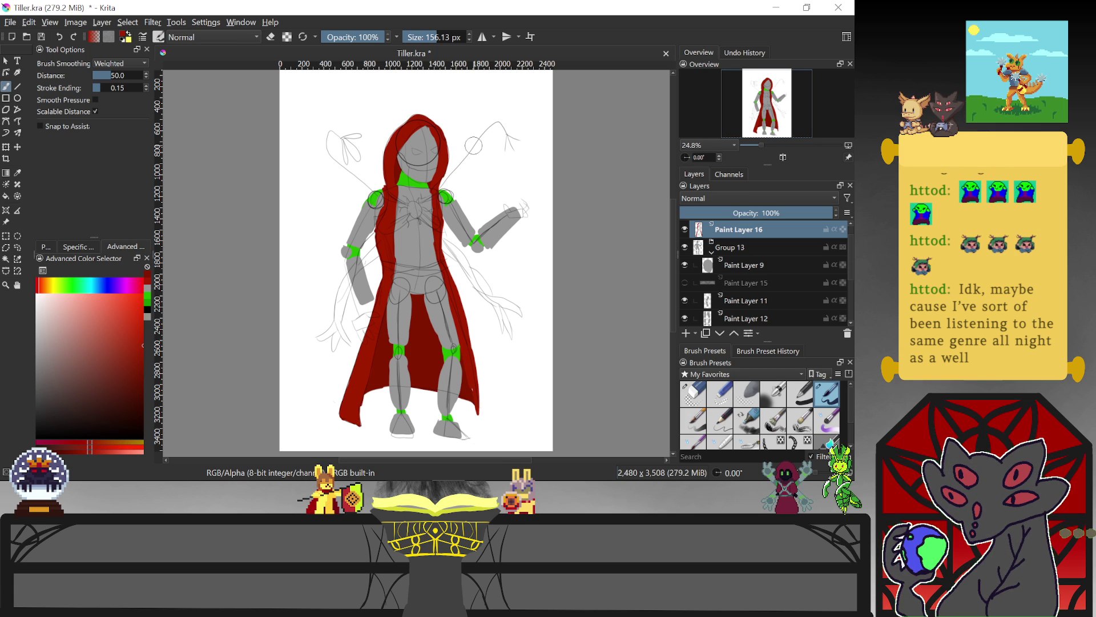
key(e)
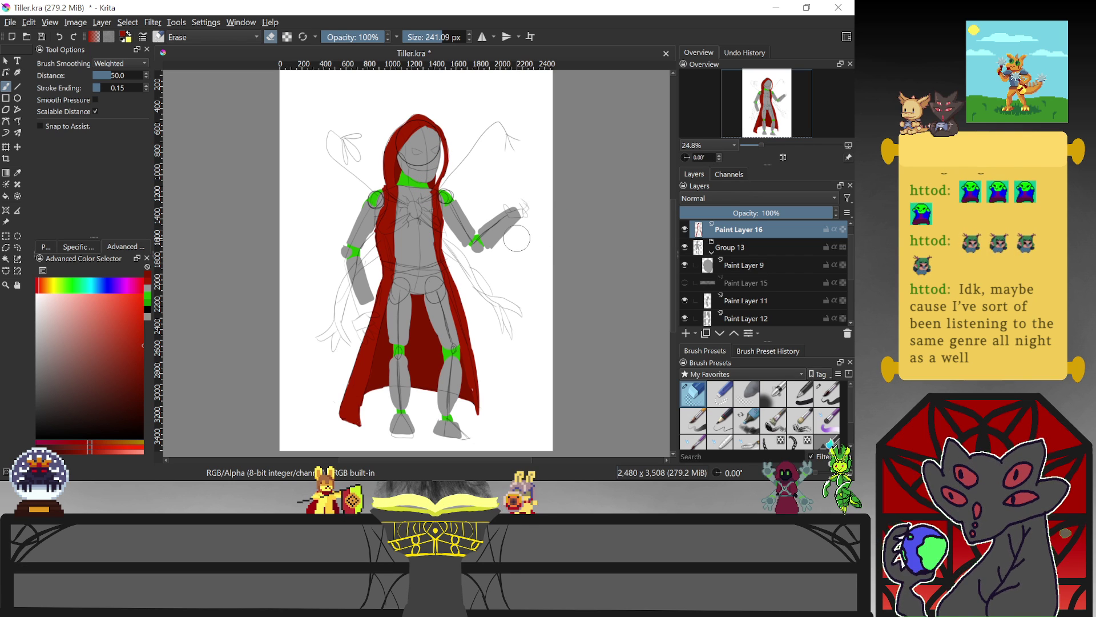
Alpha-lock Paint Layer 10, and sample the darker red of the cloak's back between the legs with Paint Layer 17 active
scroll(845, 280, down, 2)
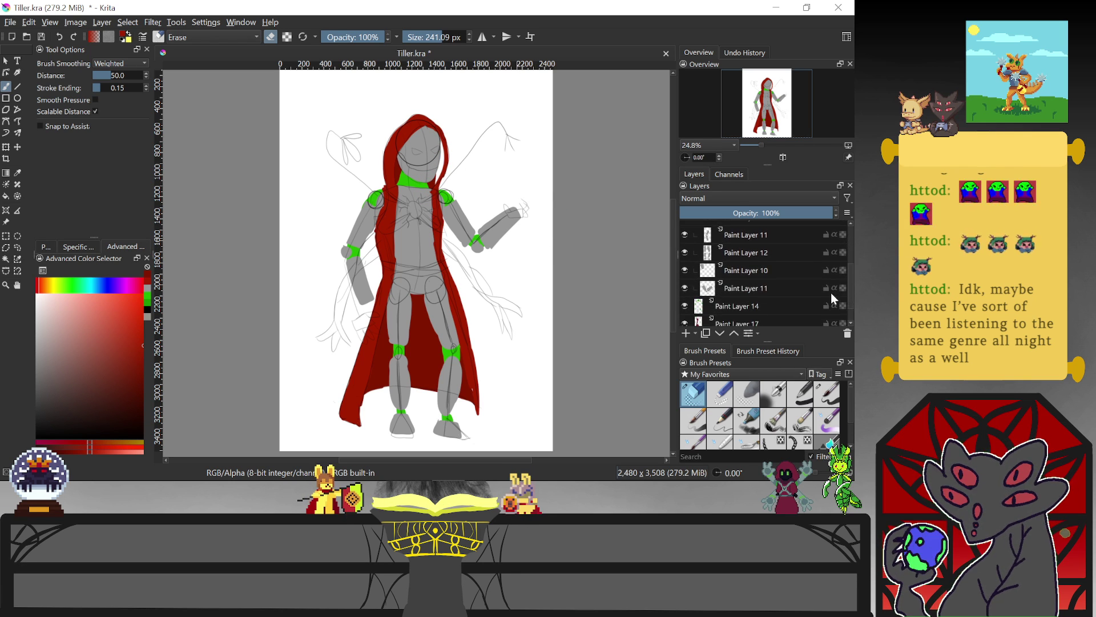
click(844, 270)
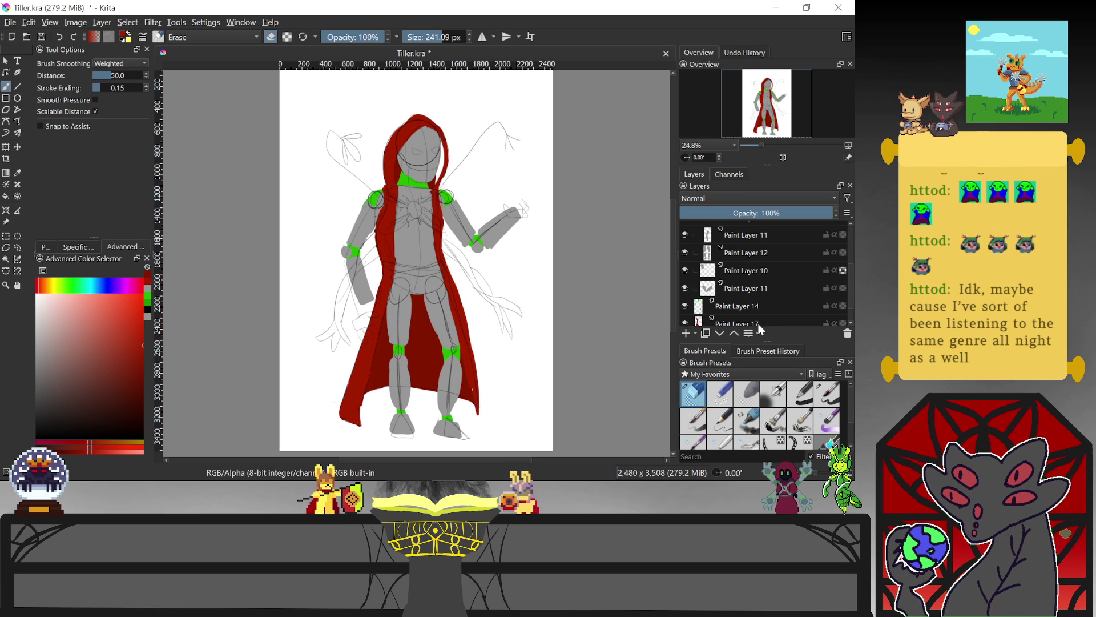
click(742, 323)
ctrl+click(426, 340)
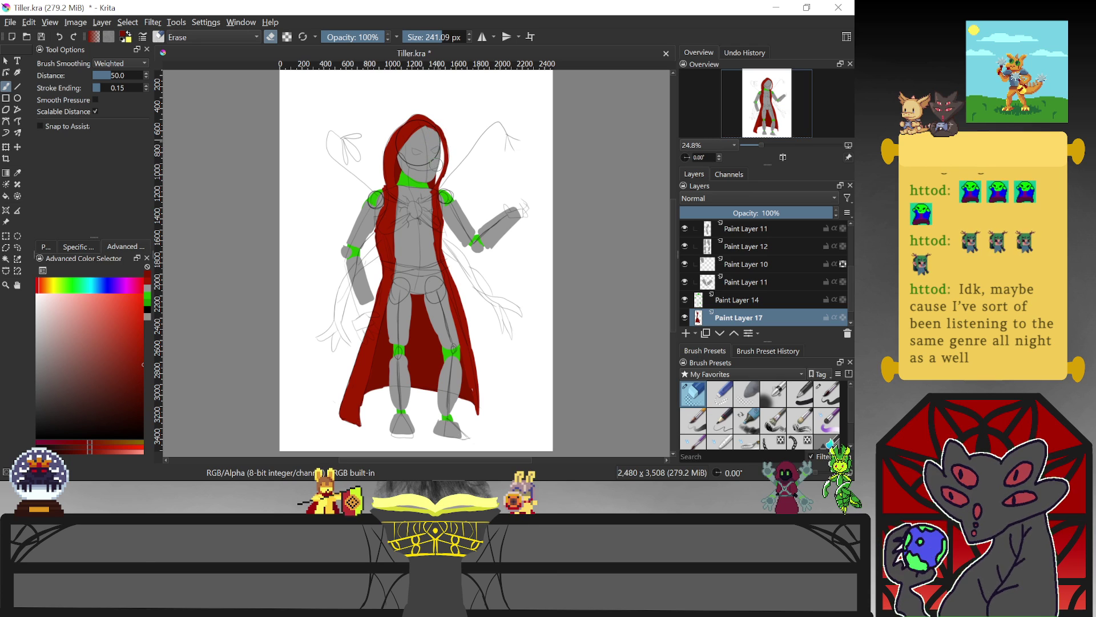
key(/)
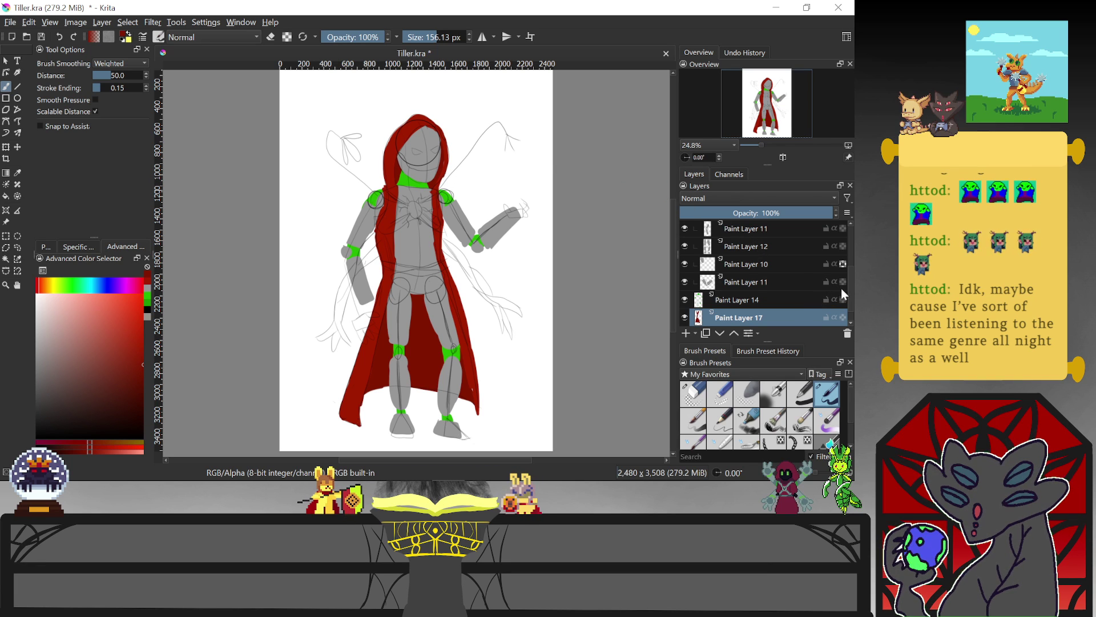
On Paint Layer 16, extend the red hood inward over the face and erase its outer edge on the lowered-arm side
scroll(845, 274, up, 5)
click(739, 251)
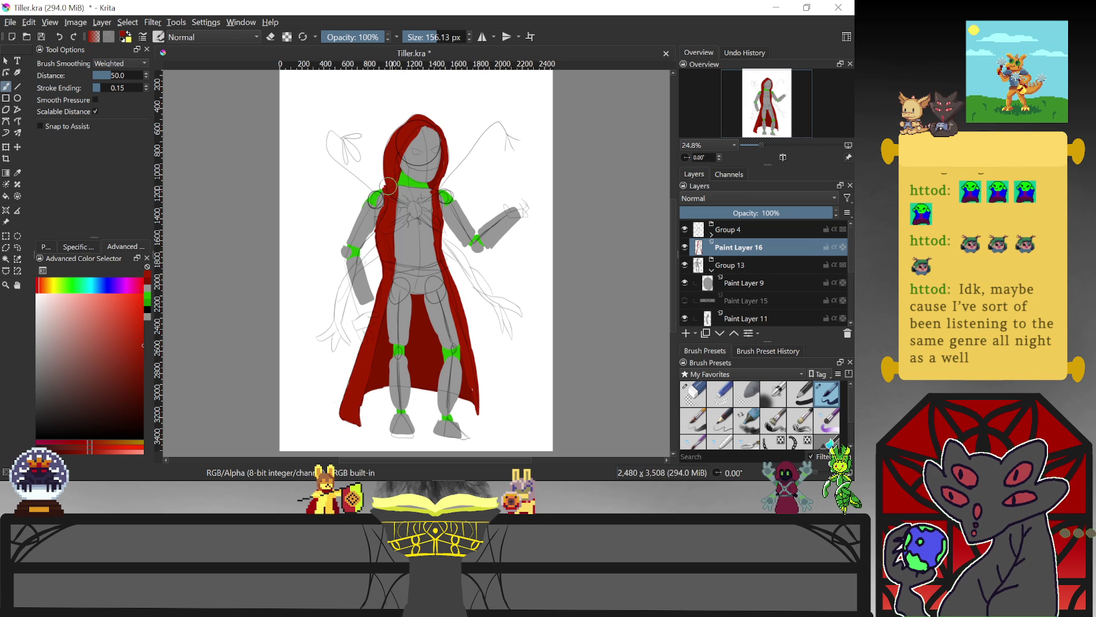
key(e)
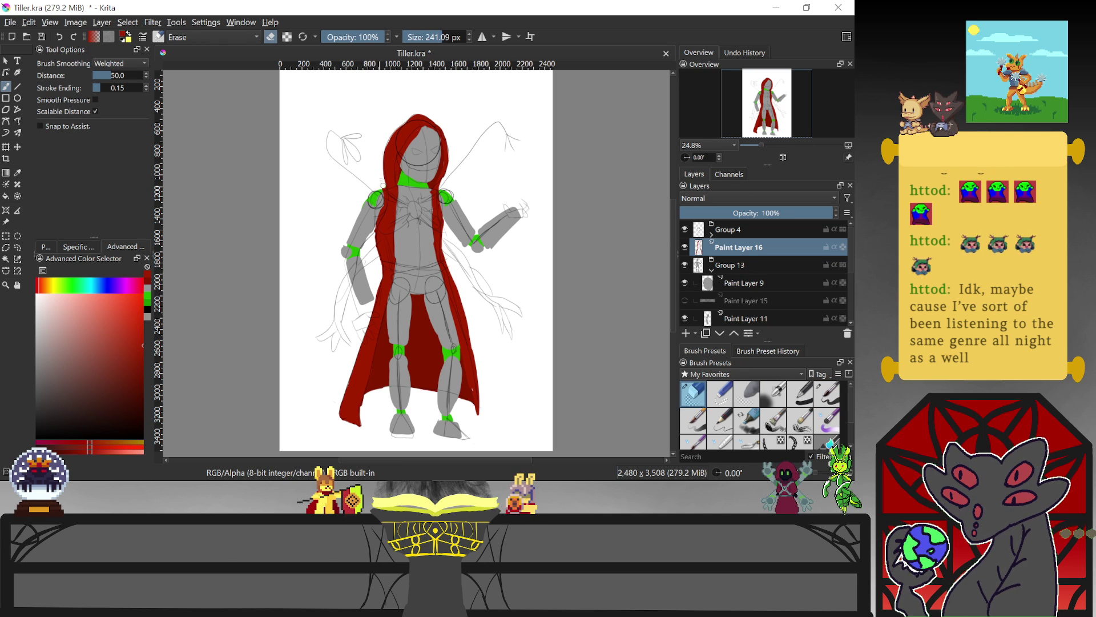
drag(373, 180, 407, 107)
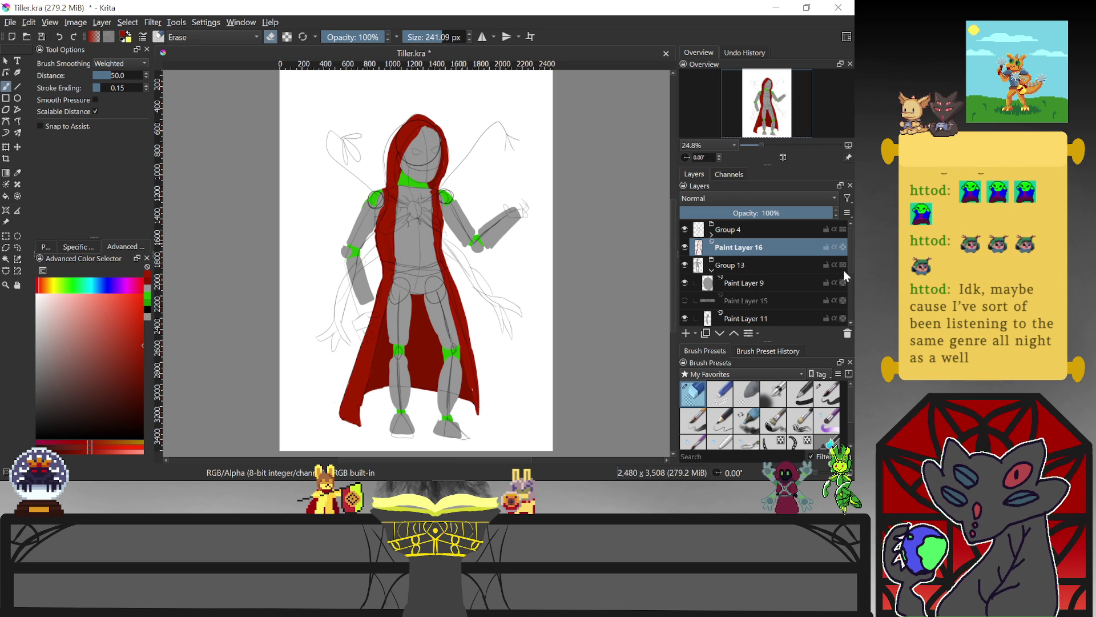
Add a new paint layer directly above Paint Layer 16 and choose a dark golden orange as the painting color
mouse_move(829, 304)
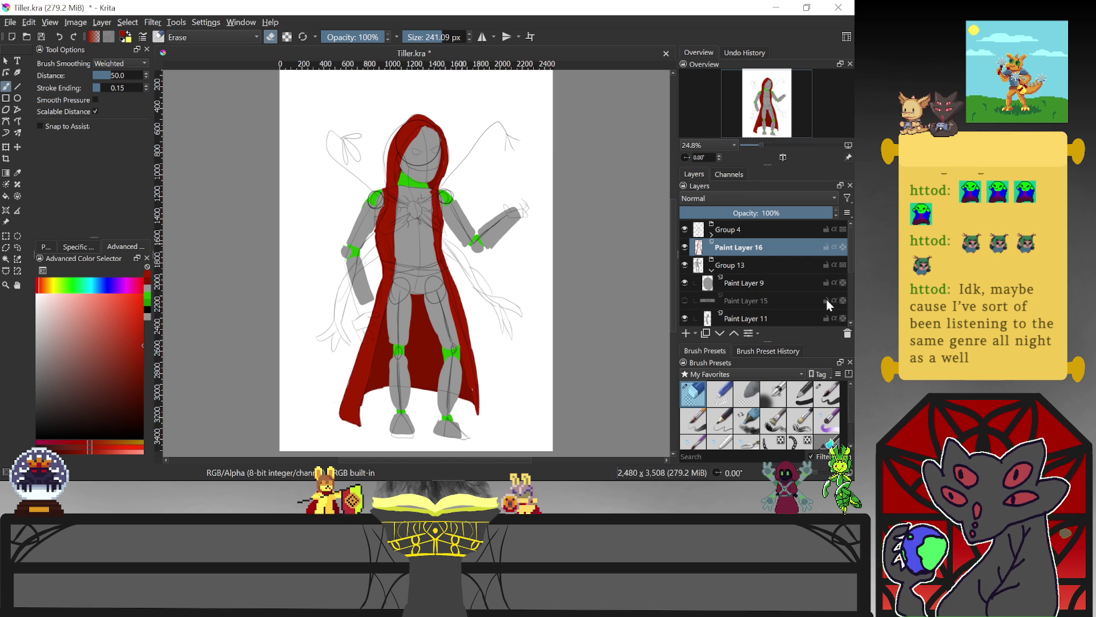
click(686, 333)
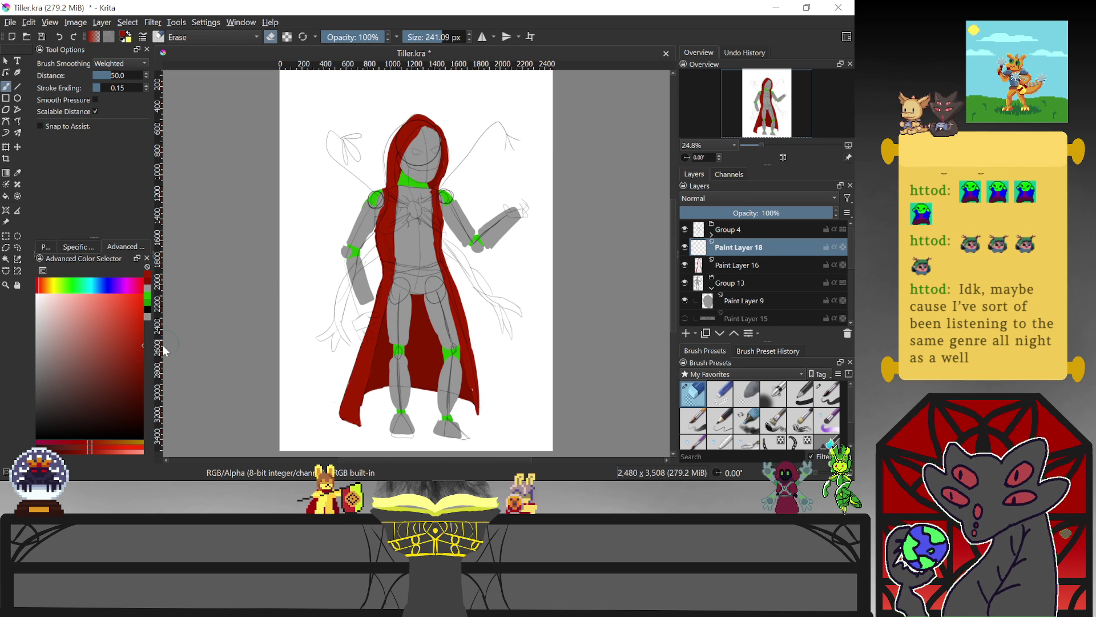
click(50, 285)
drag(50, 290, 42, 290)
click(144, 329)
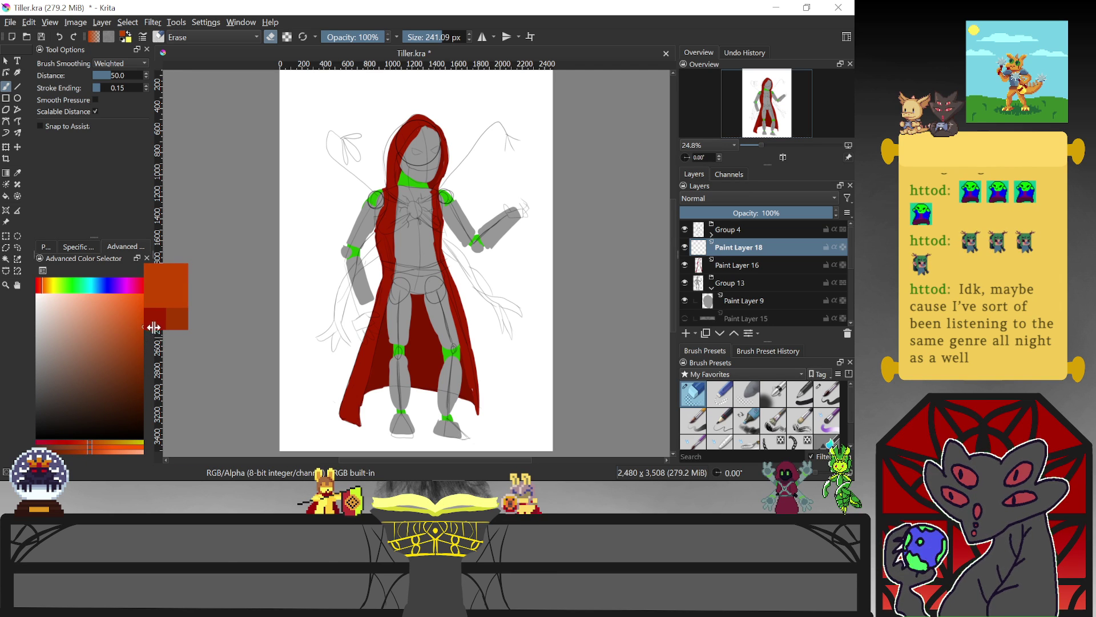
drag(144, 328, 162, 355)
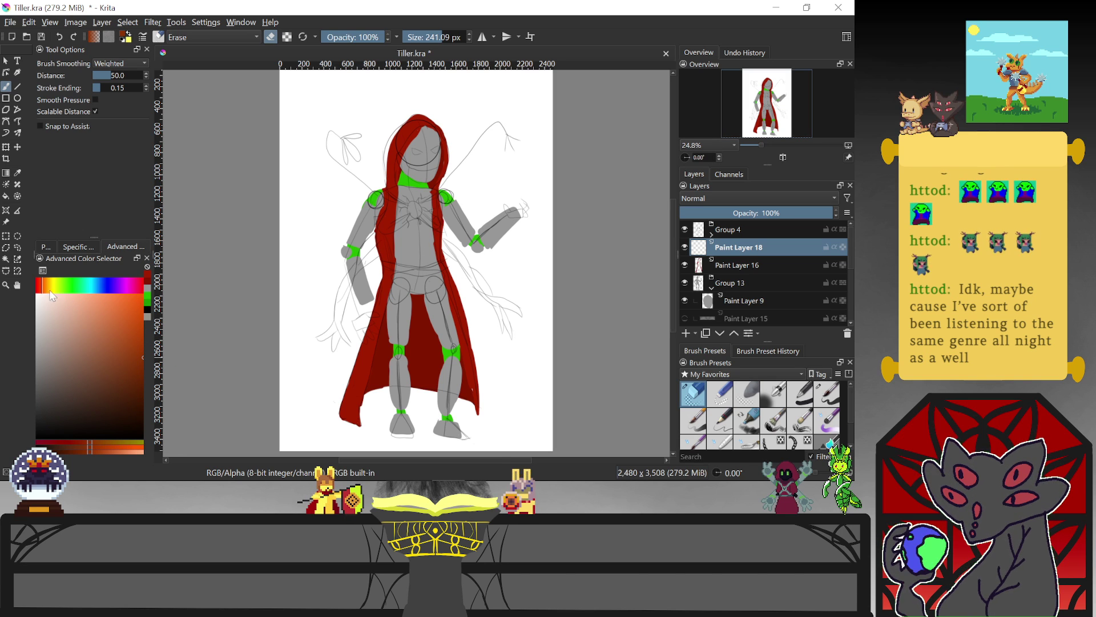
drag(56, 293, 47, 290)
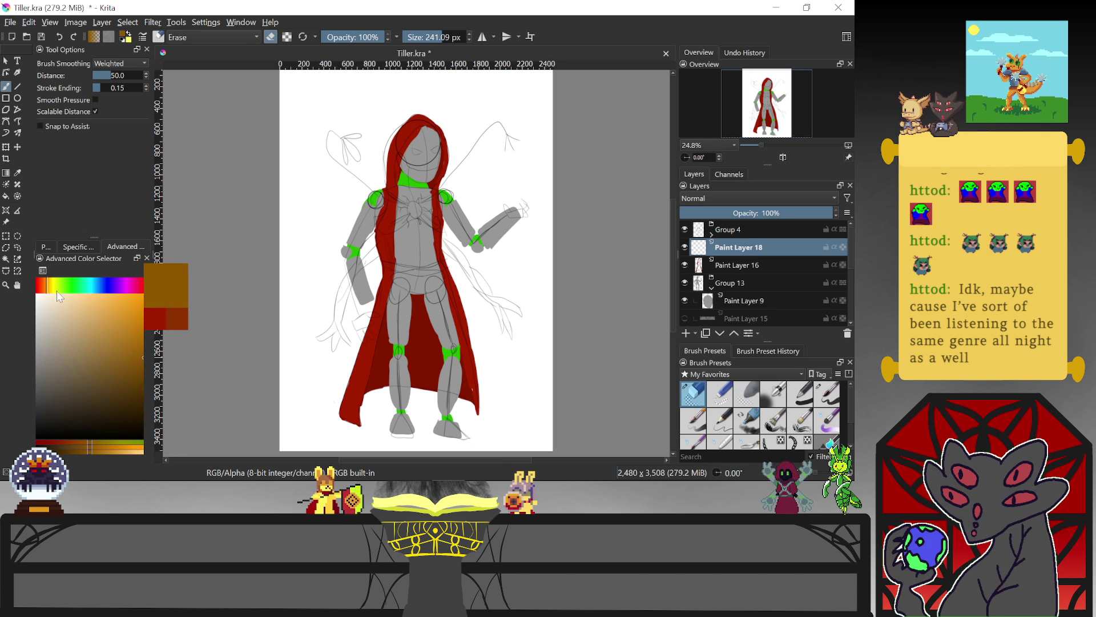
drag(141, 358, 153, 342)
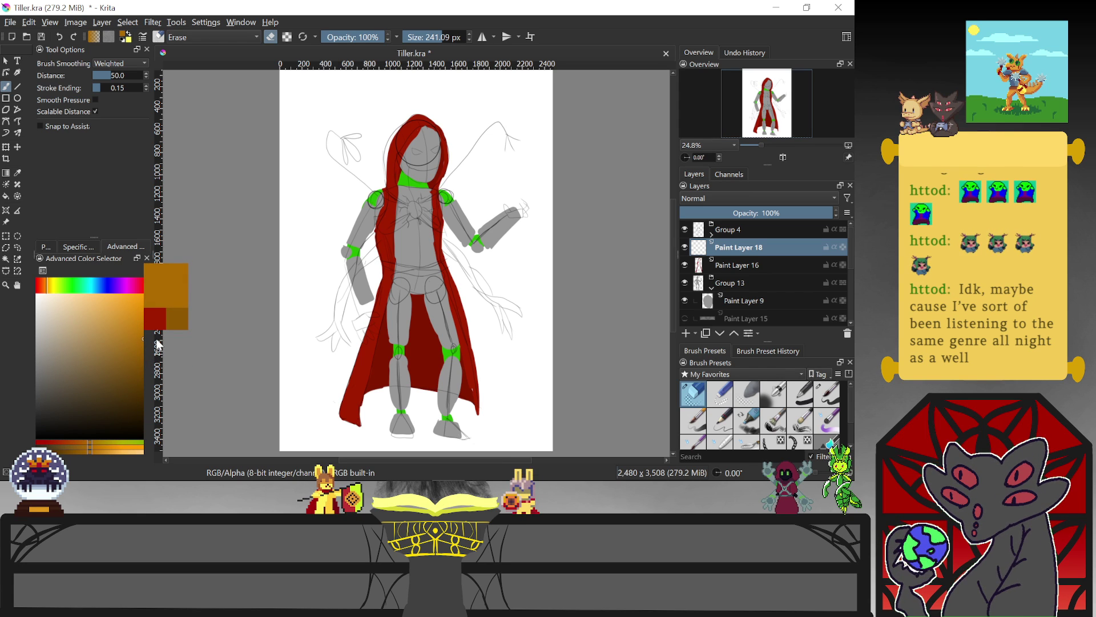
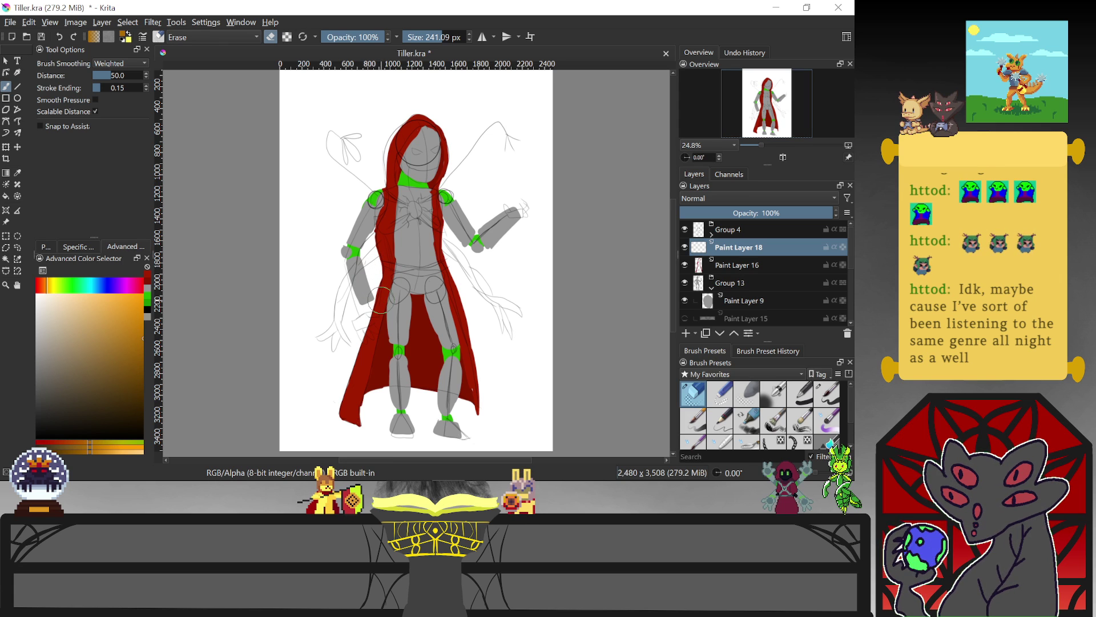
Brighten the golden orange and paint a belt across the waist on Paint Layer 18, redoing the first thin stroke
key(slash)
drag(381, 264, 419, 273)
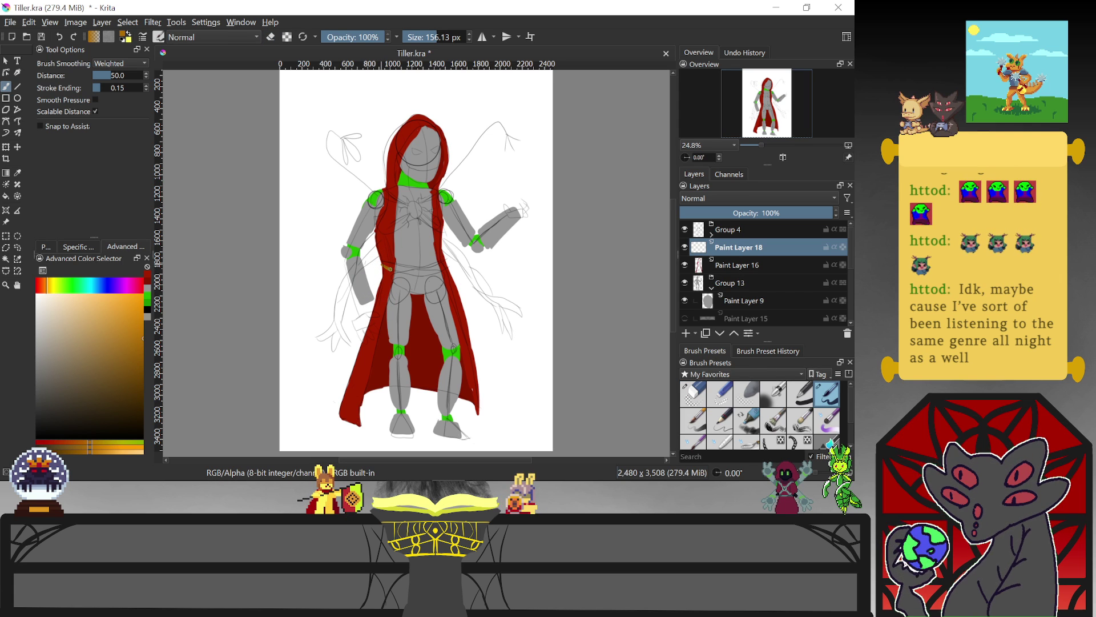
key(ctrl+z)
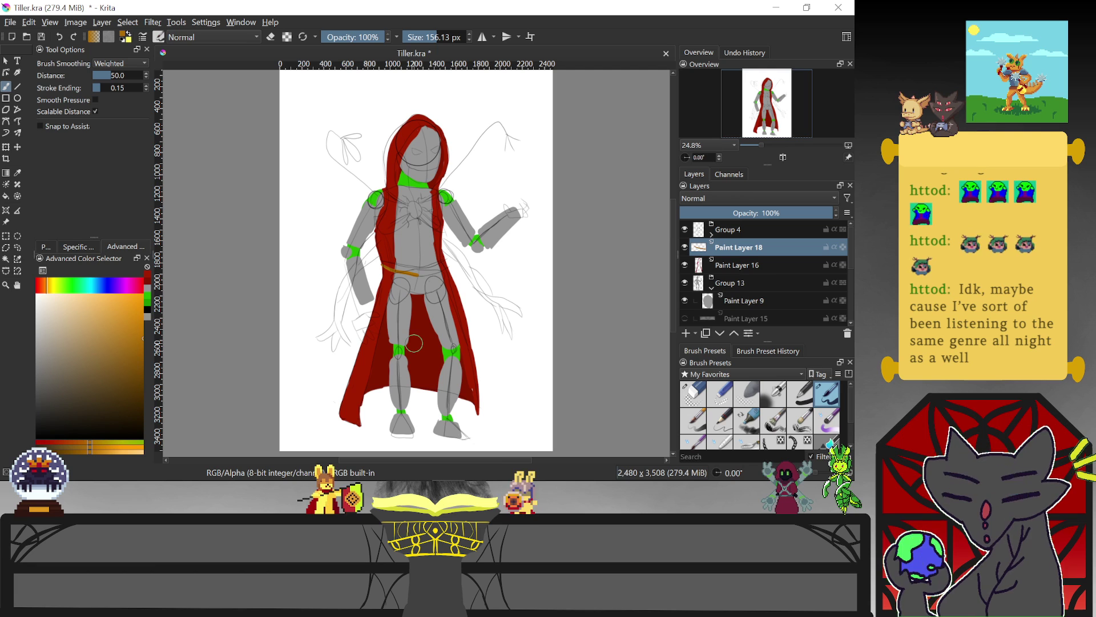
drag(144, 338, 144, 308)
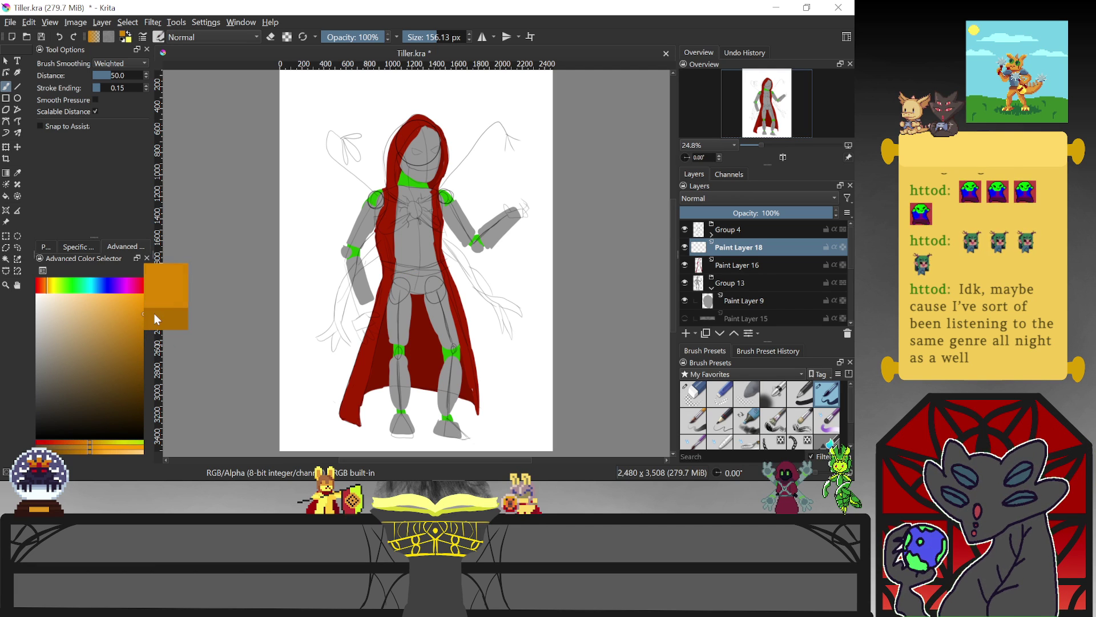
drag(382, 263, 448, 266)
drag(382, 261, 382, 265)
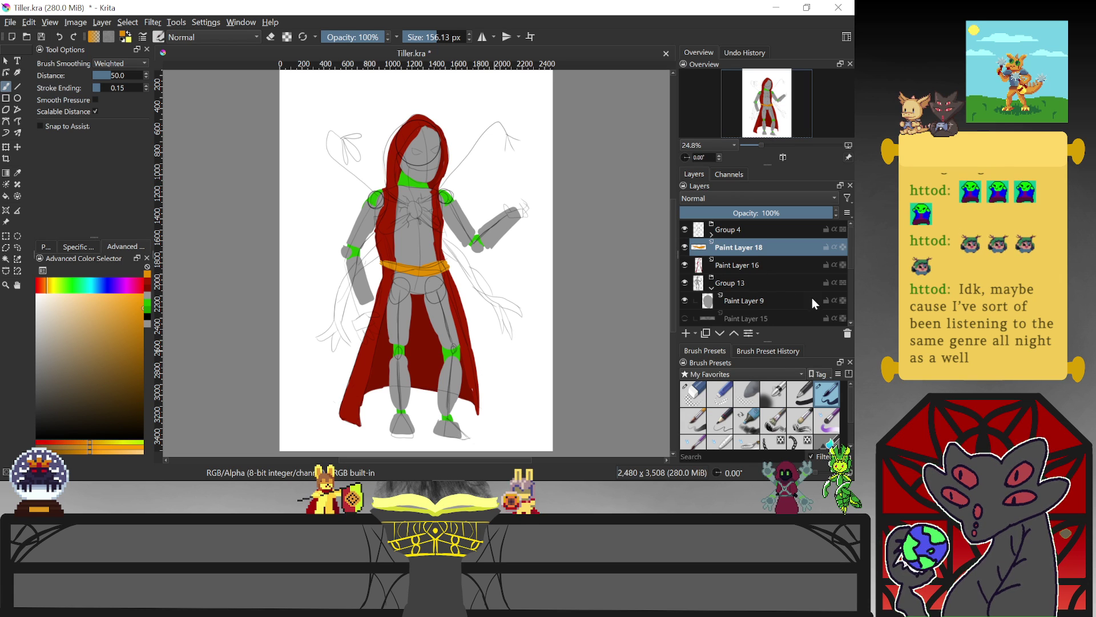
Erase gaps beside the pelvis on Paint Layer 10, and clean up the rounded gray thigh tops on Paint Layer 12
drag(851, 253, 848, 279)
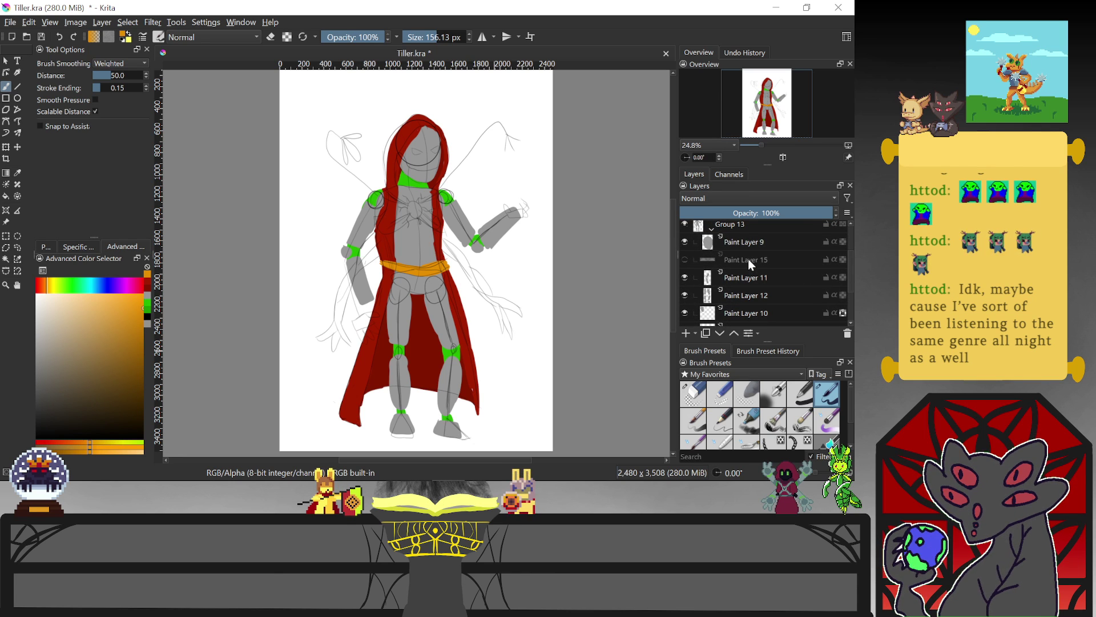
click(789, 314)
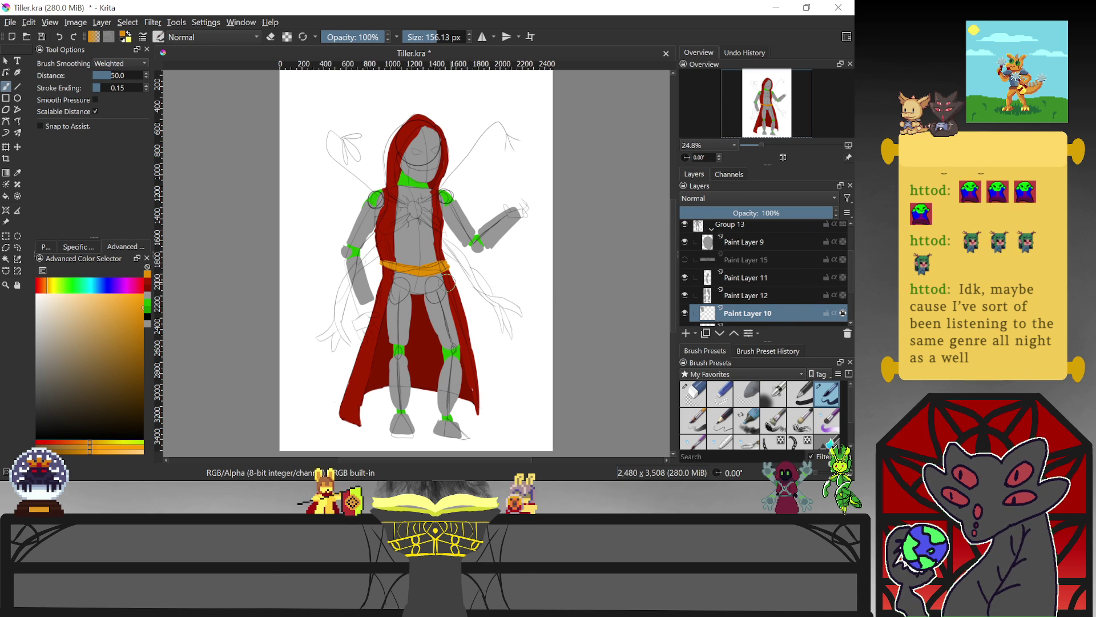
key(e)
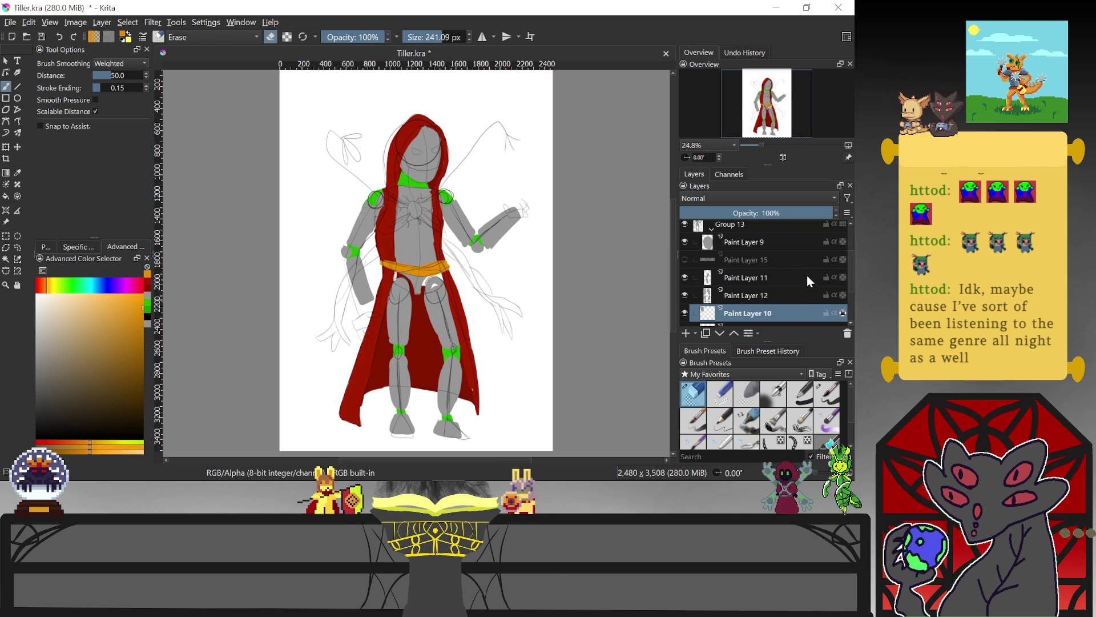
click(763, 295)
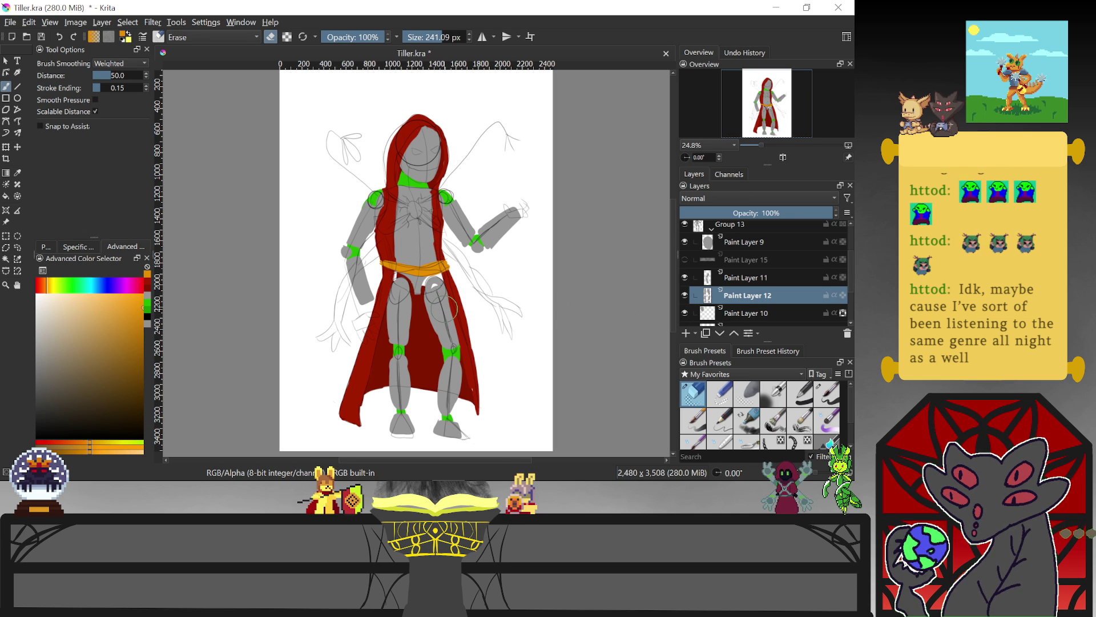
key(e)
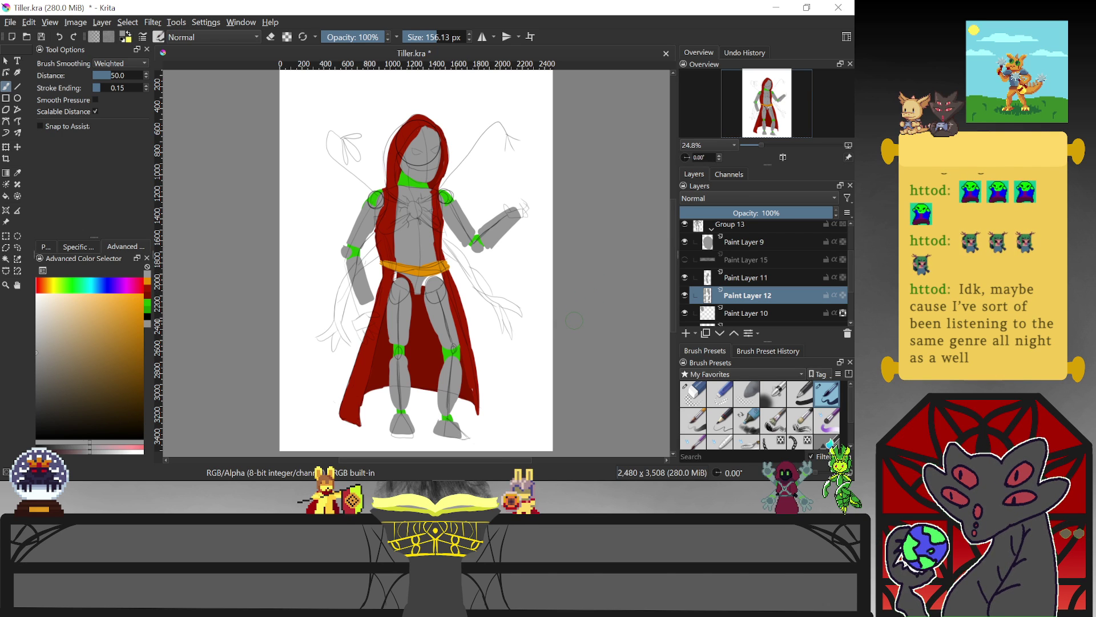
On Paint Layer 14, sample the neck's green and paint it into both hip gaps and behind the gray abdomen
drag(850, 270, 850, 303)
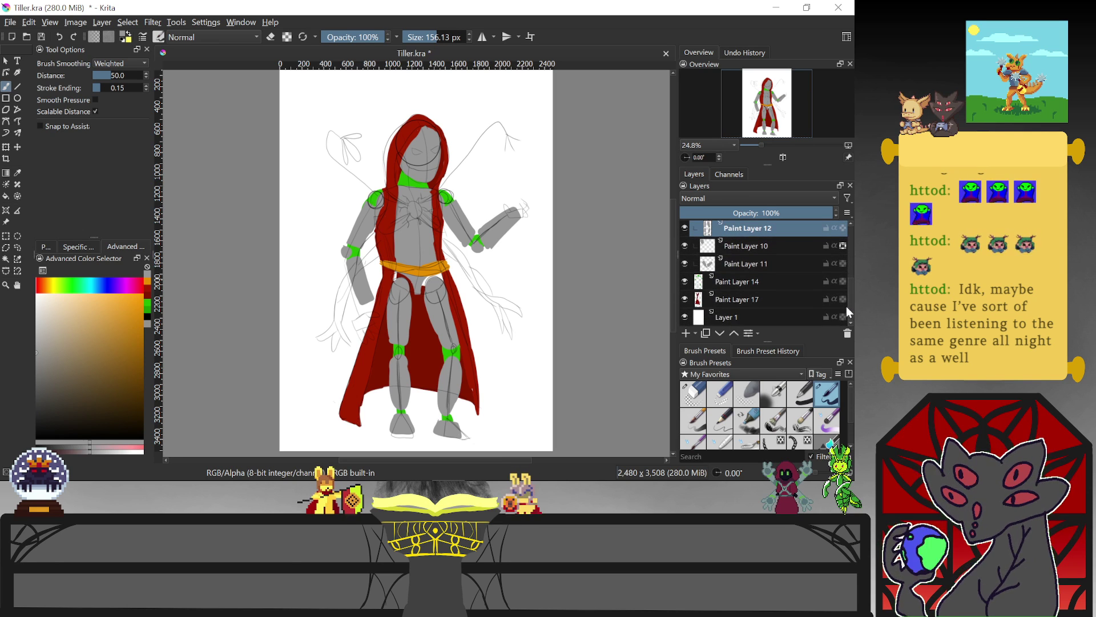
click(759, 285)
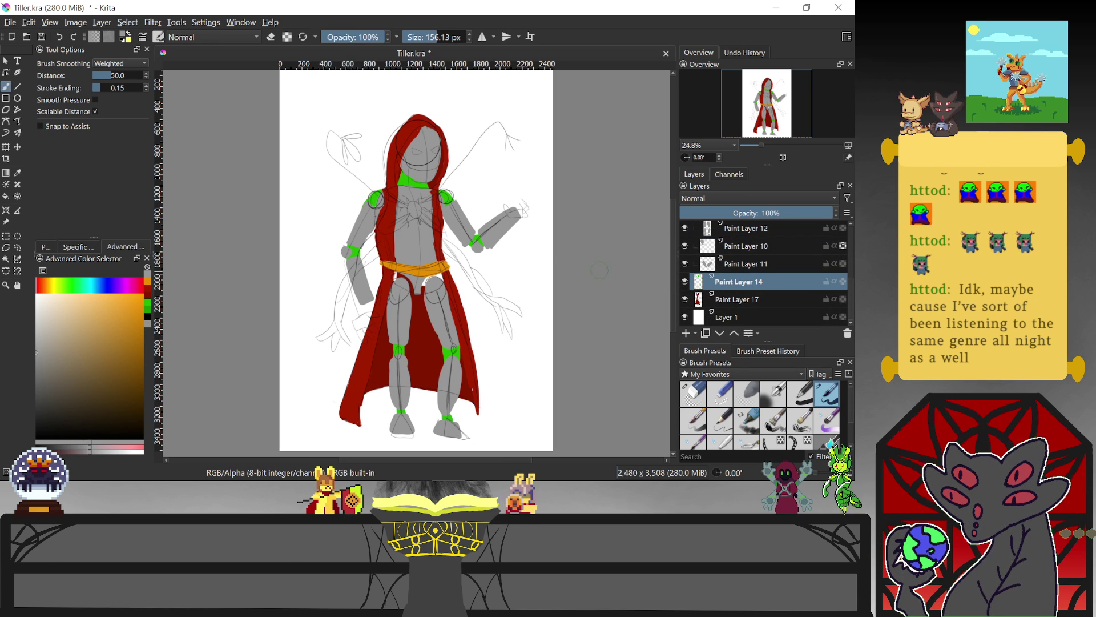
ctrl+click(411, 181)
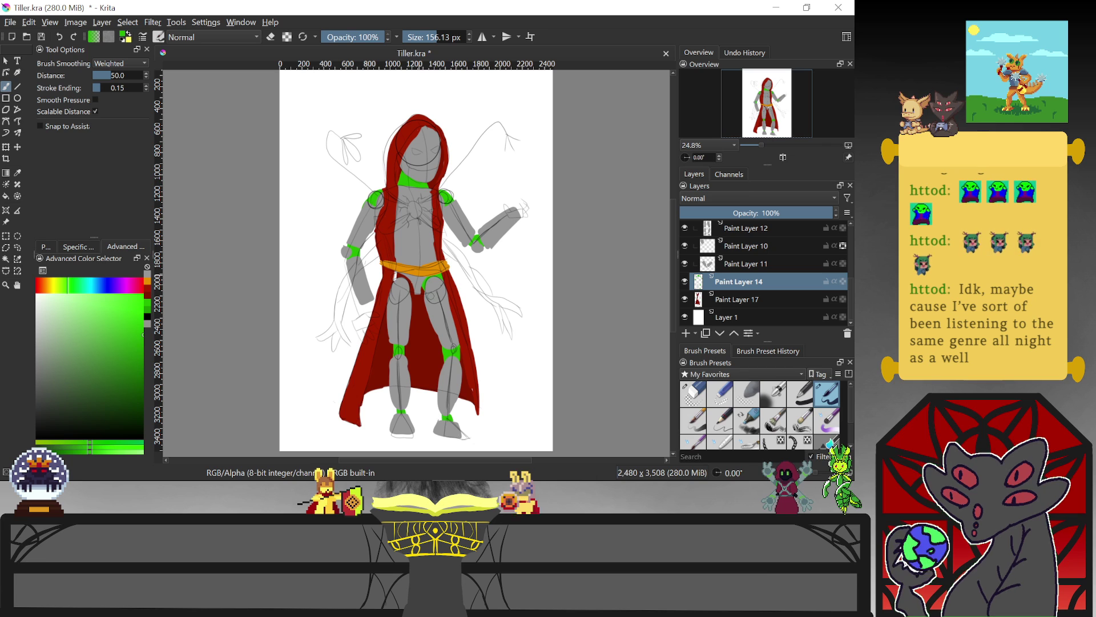
drag(410, 291, 396, 277)
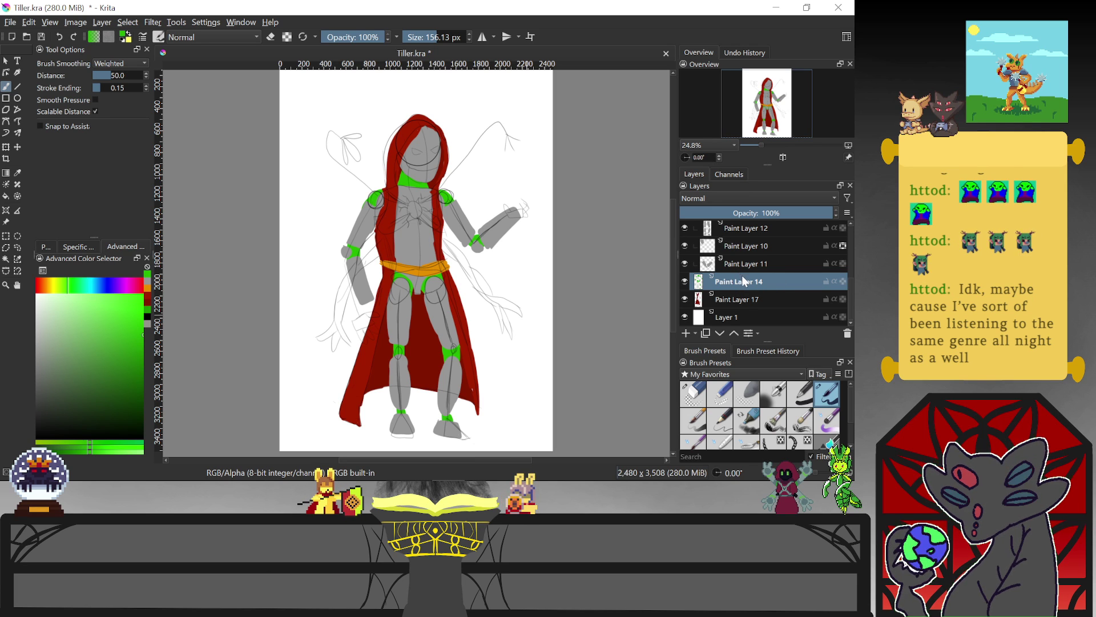
click(757, 249)
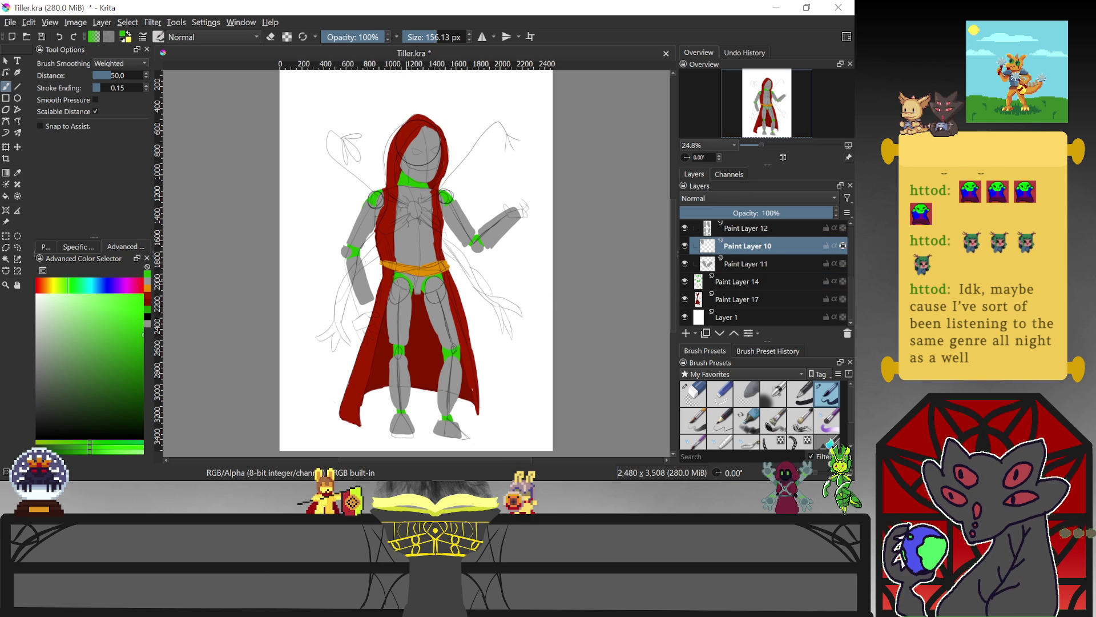
click(744, 288)
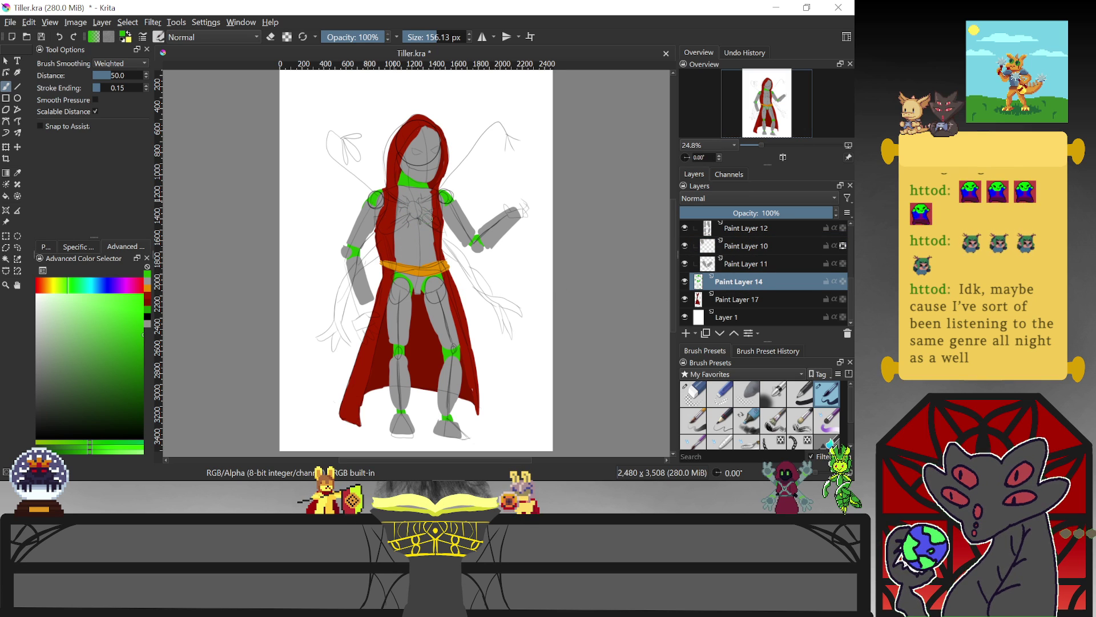
On Paint Layer 10, erase thin curved bands across the abdomen with a 112.35 px eraser to expose the green underneath
click(746, 245)
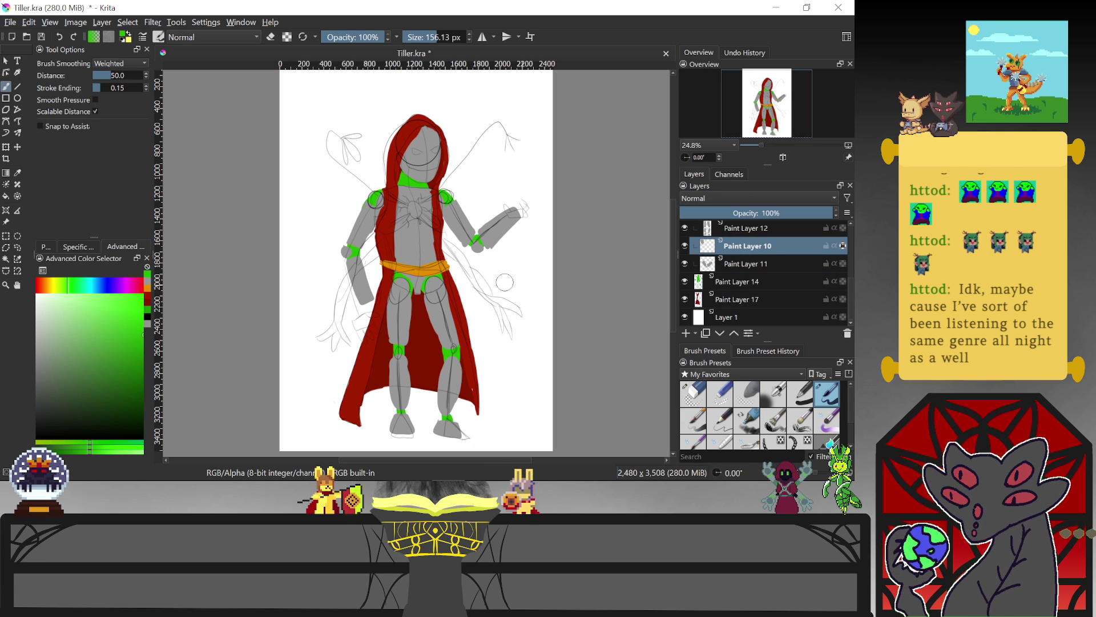
key(e)
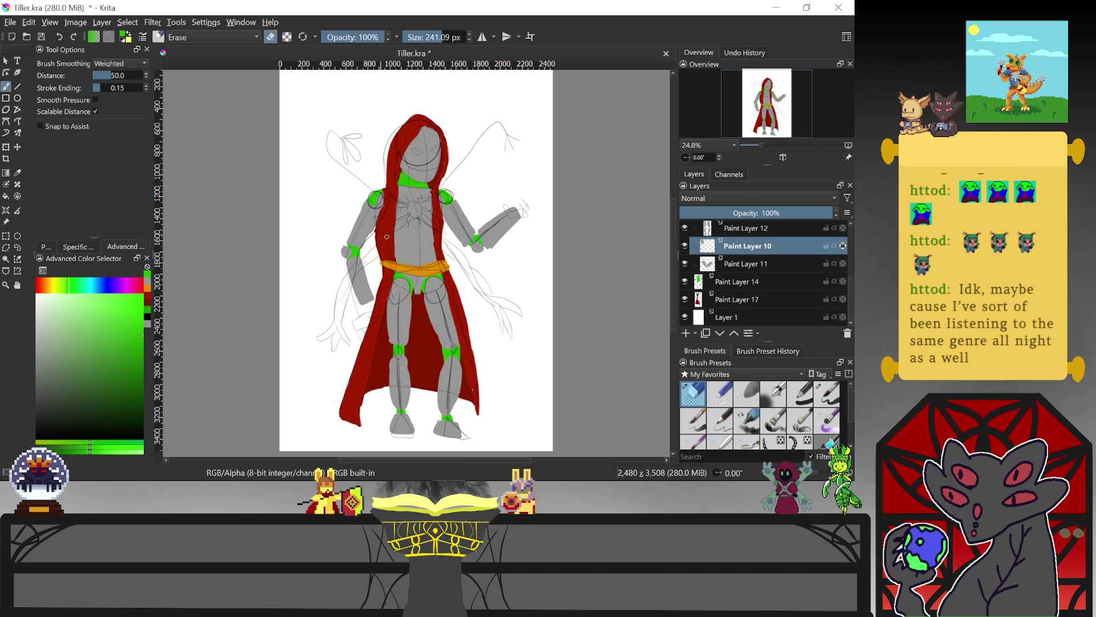
drag(396, 236, 434, 236)
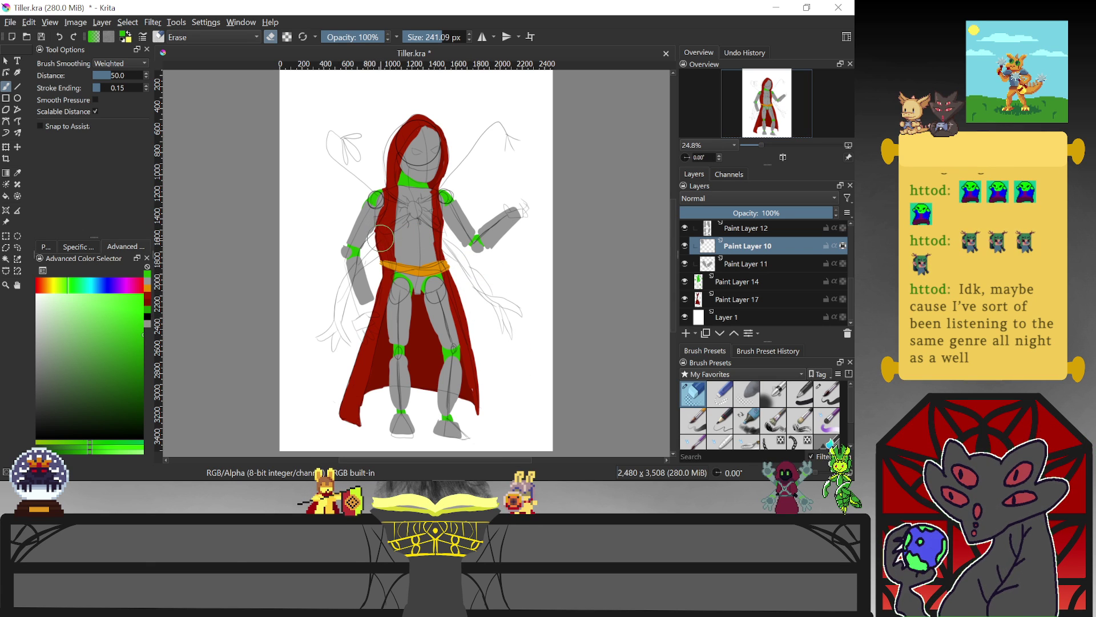
drag(441, 38, 433, 39)
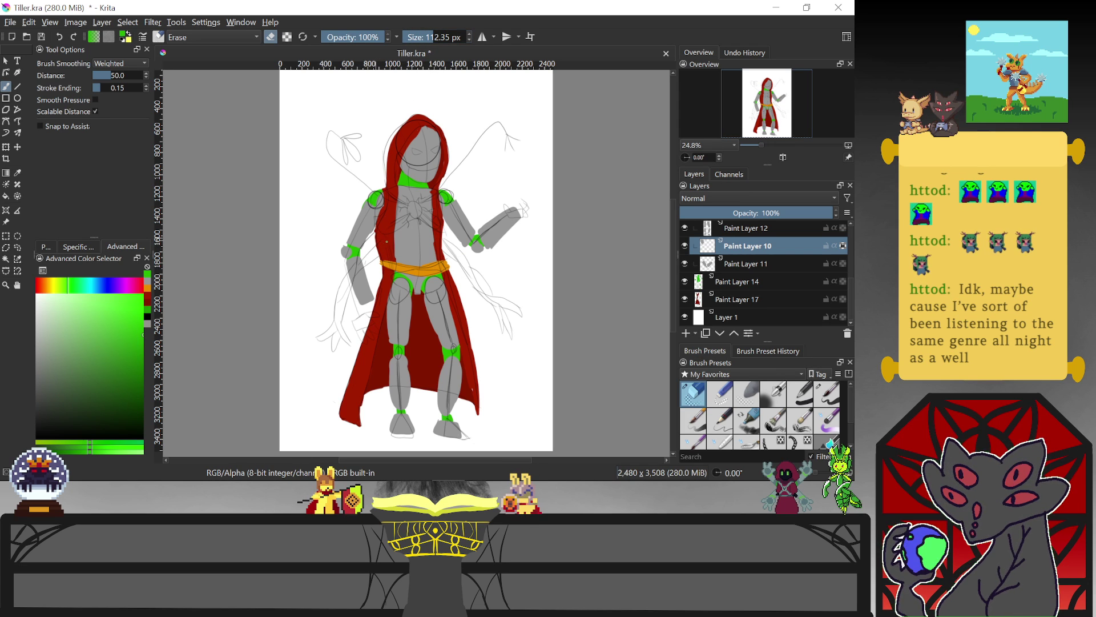
drag(385, 242, 440, 238)
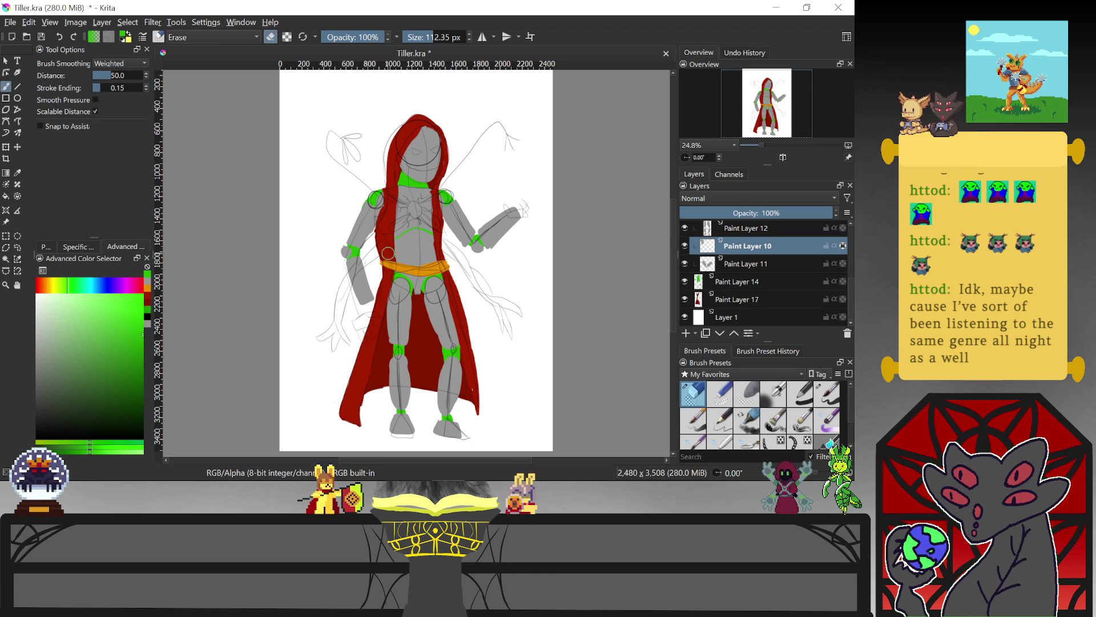
drag(389, 252, 412, 241)
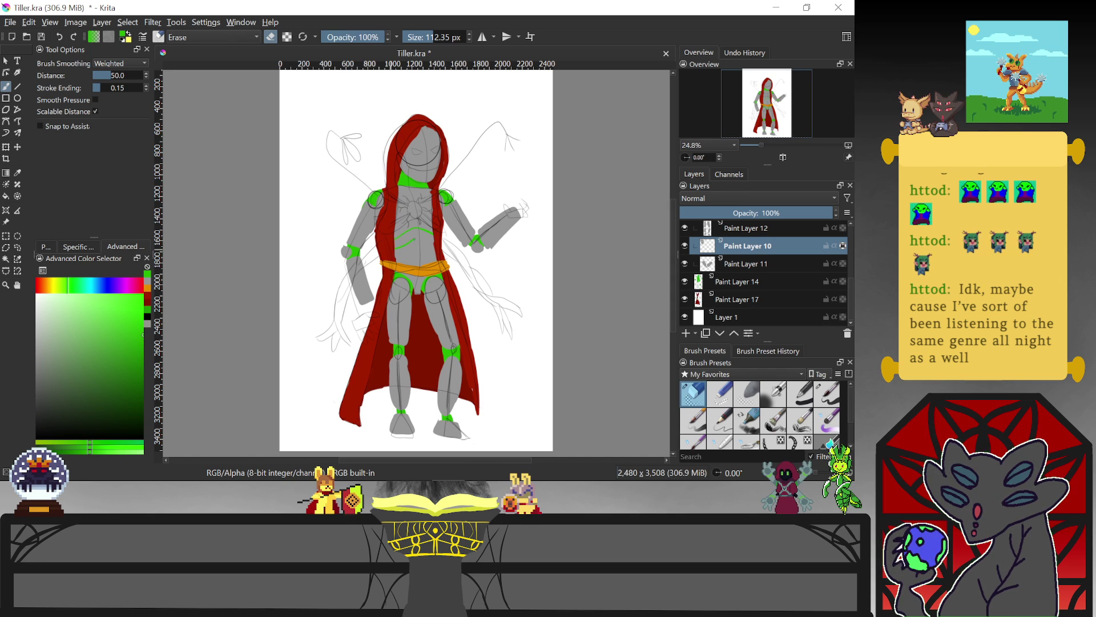
key(ctrl+z)
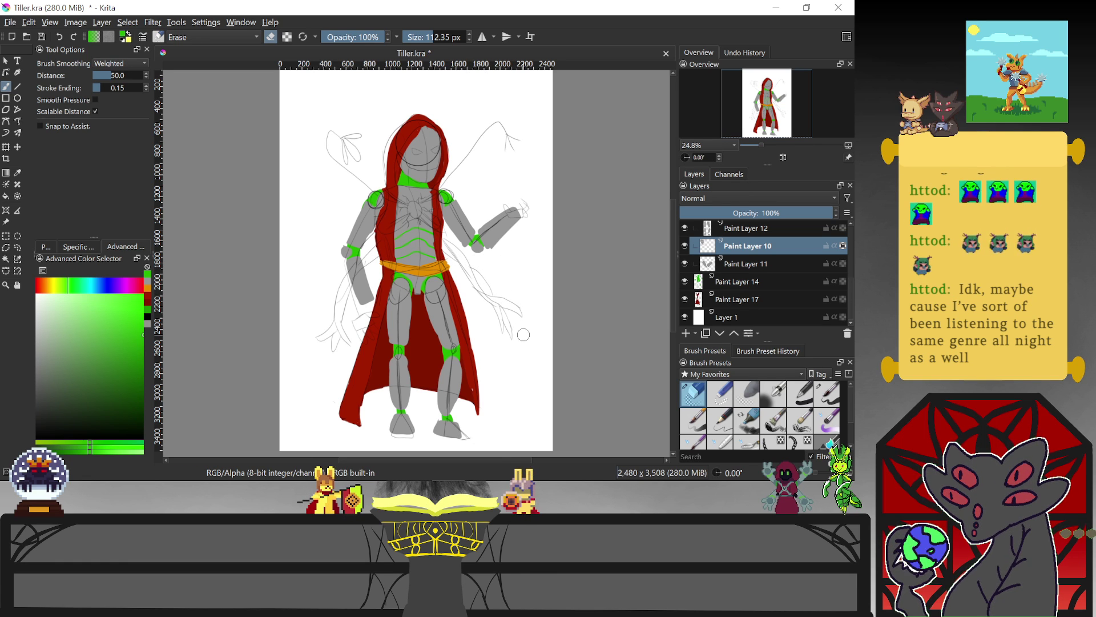
Sample the dark red of the cloak's back between the legs and touch up that color on Paint Layer 17
click(752, 300)
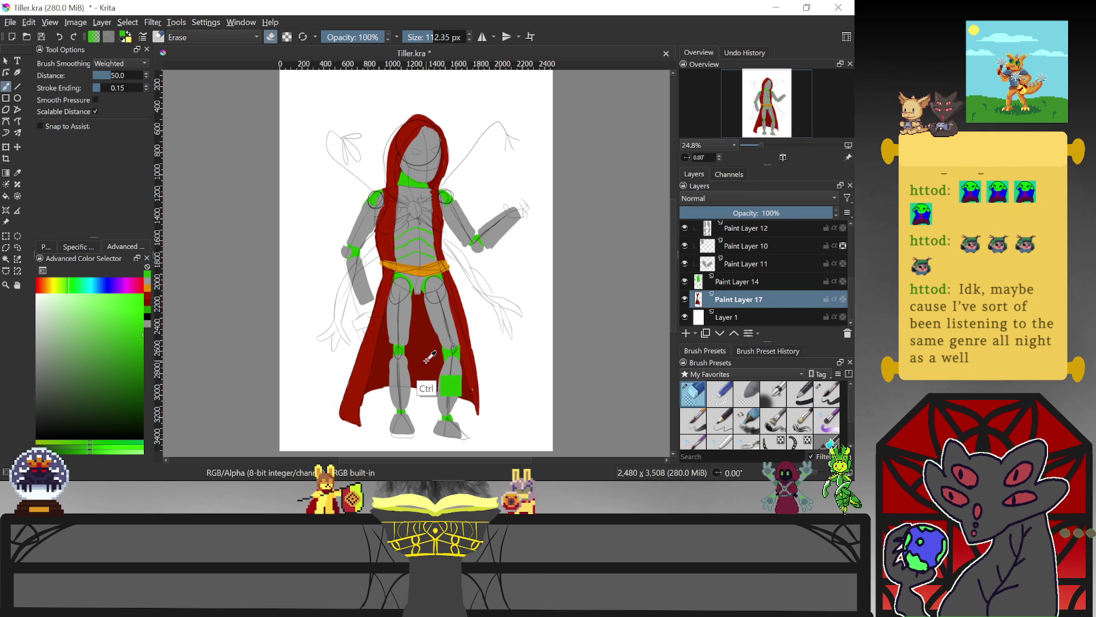
ctrl+click(429, 382)
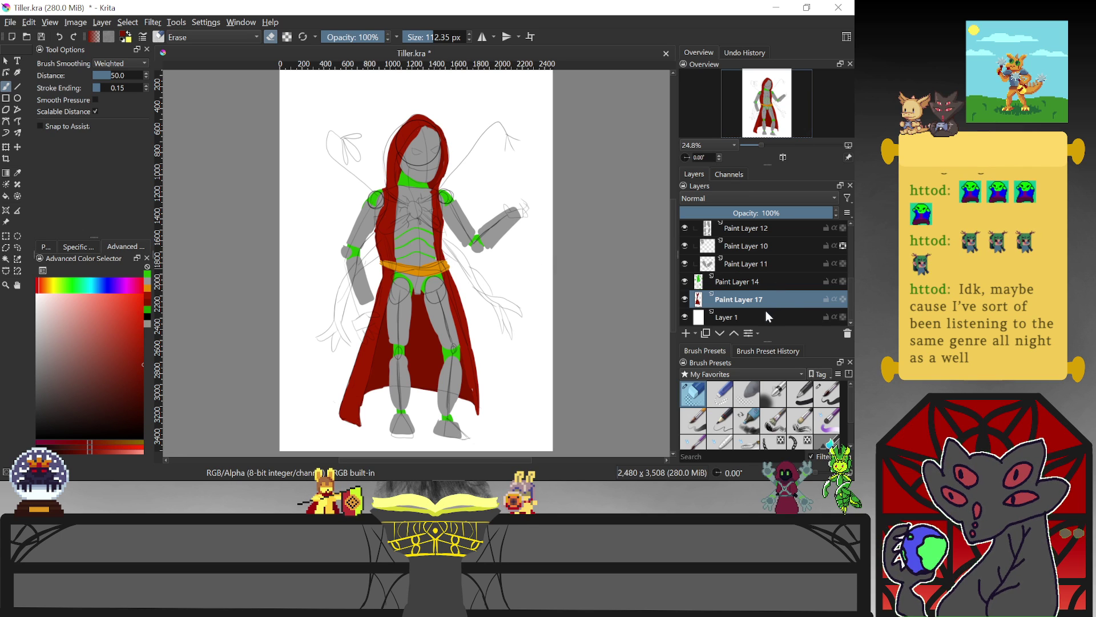
key(slash)
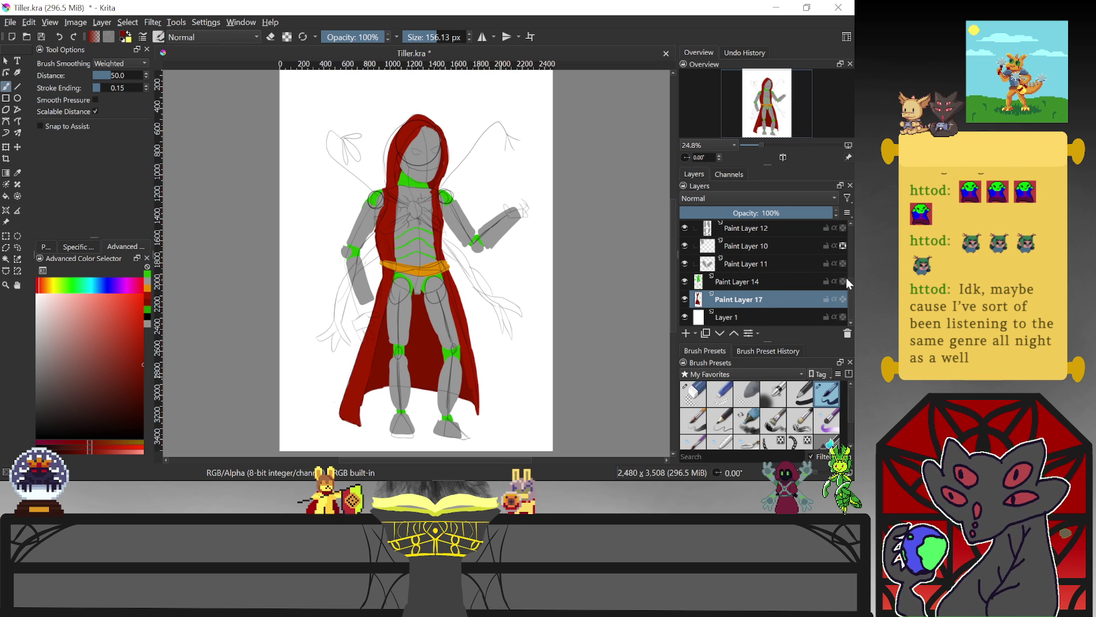
Temporarily hide the cloak's Paint Layer 16, tidy the abdomen's edges with the eraser on Paint Layer 10, and show the cloak again
mouse_move(813, 317)
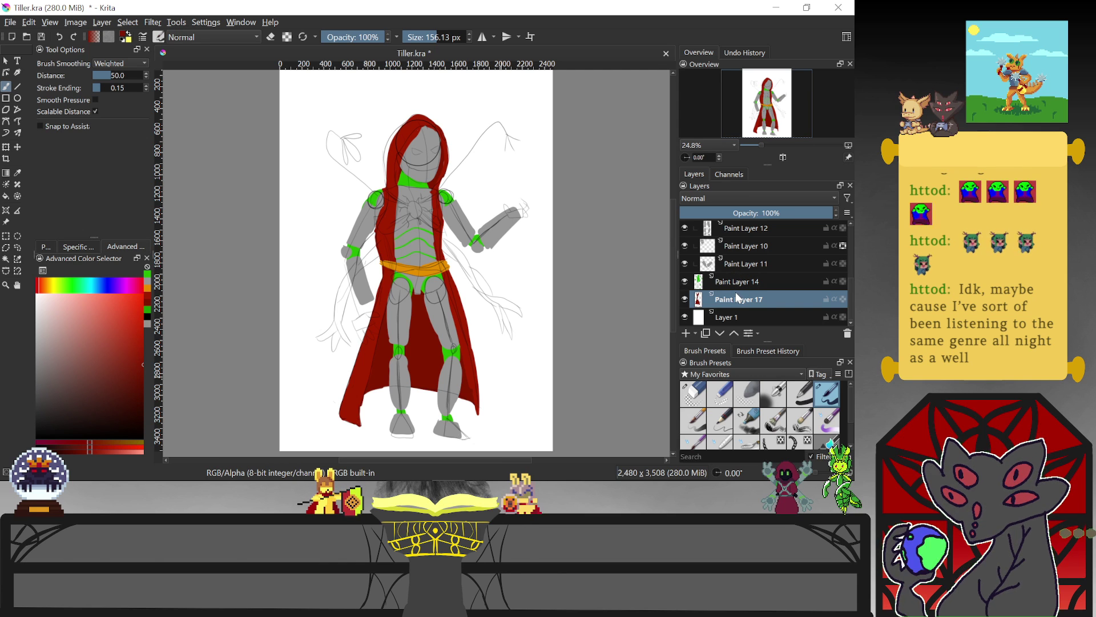
mouse_move(734, 295)
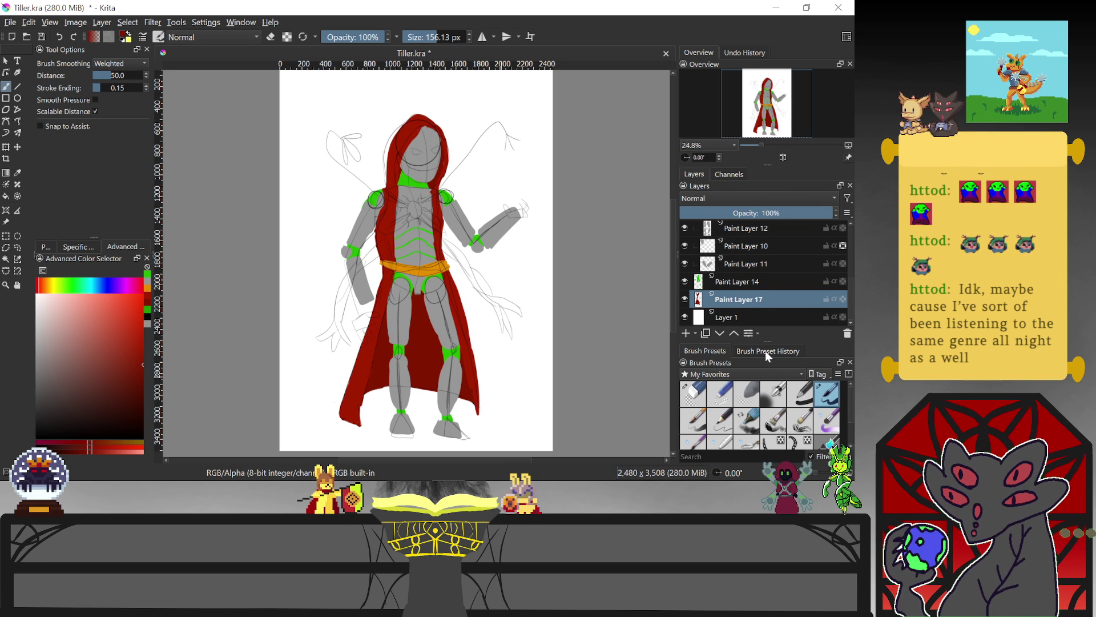
mouse_move(826, 285)
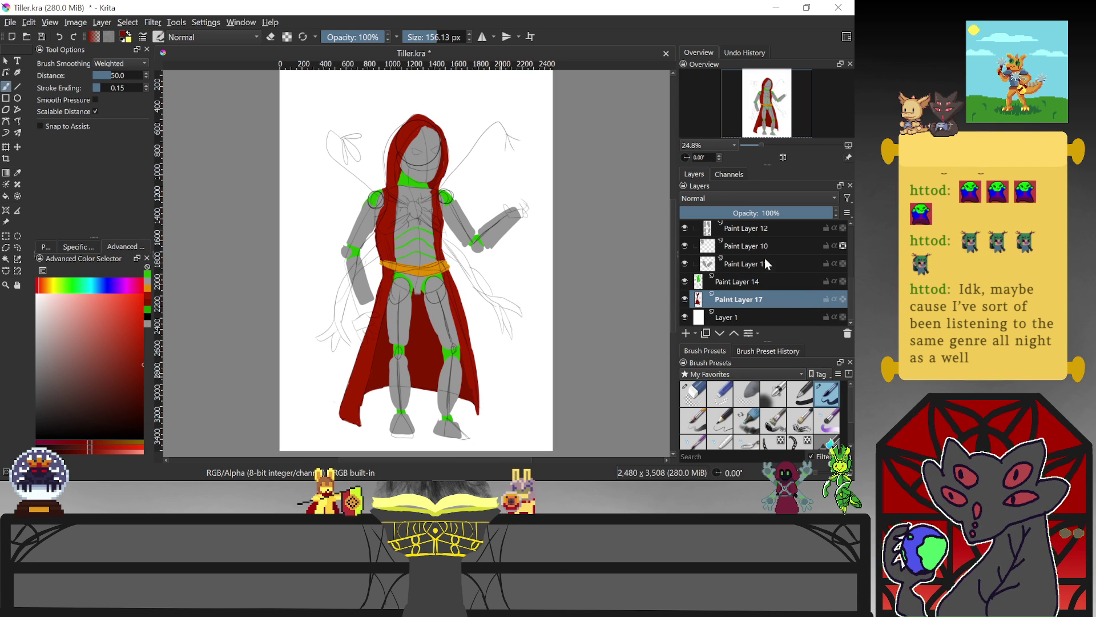
mouse_move(761, 250)
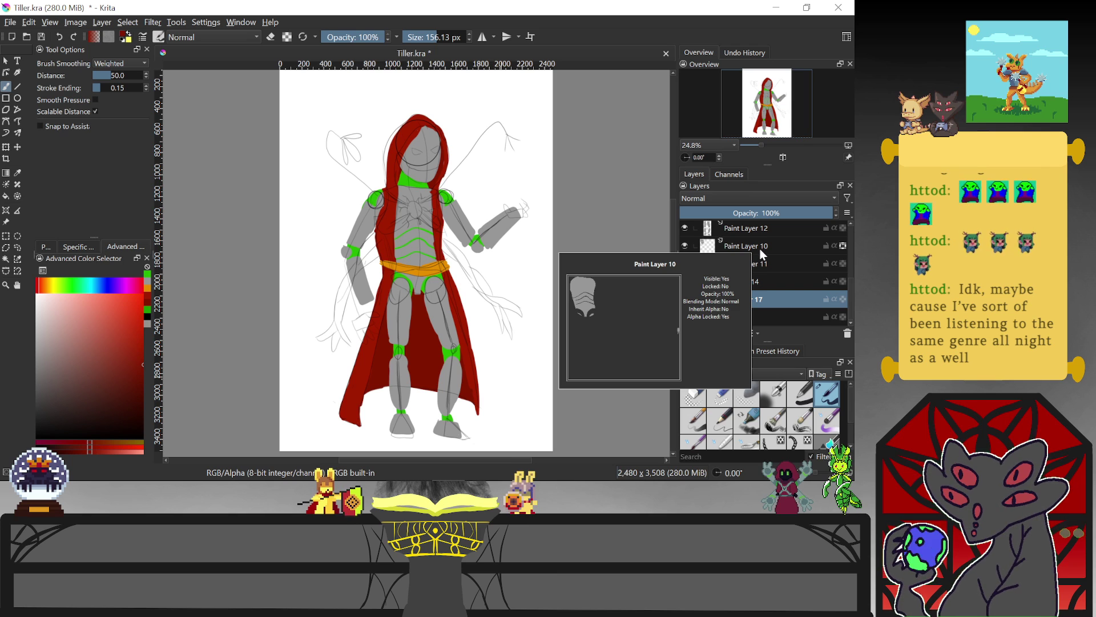
click(761, 249)
drag(847, 281, 844, 231)
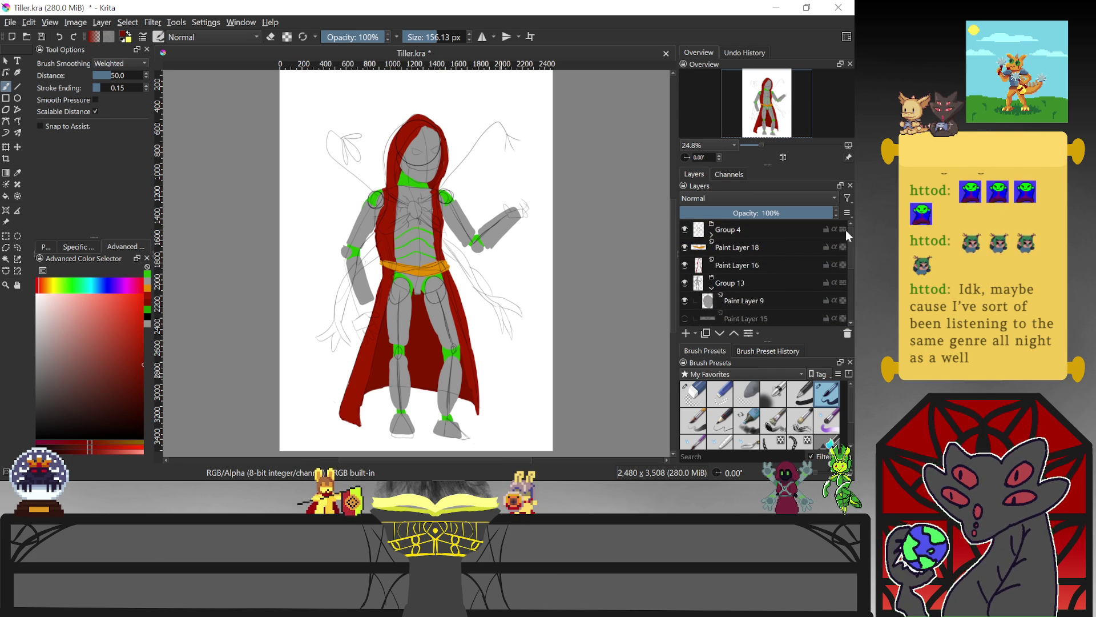
click(685, 265)
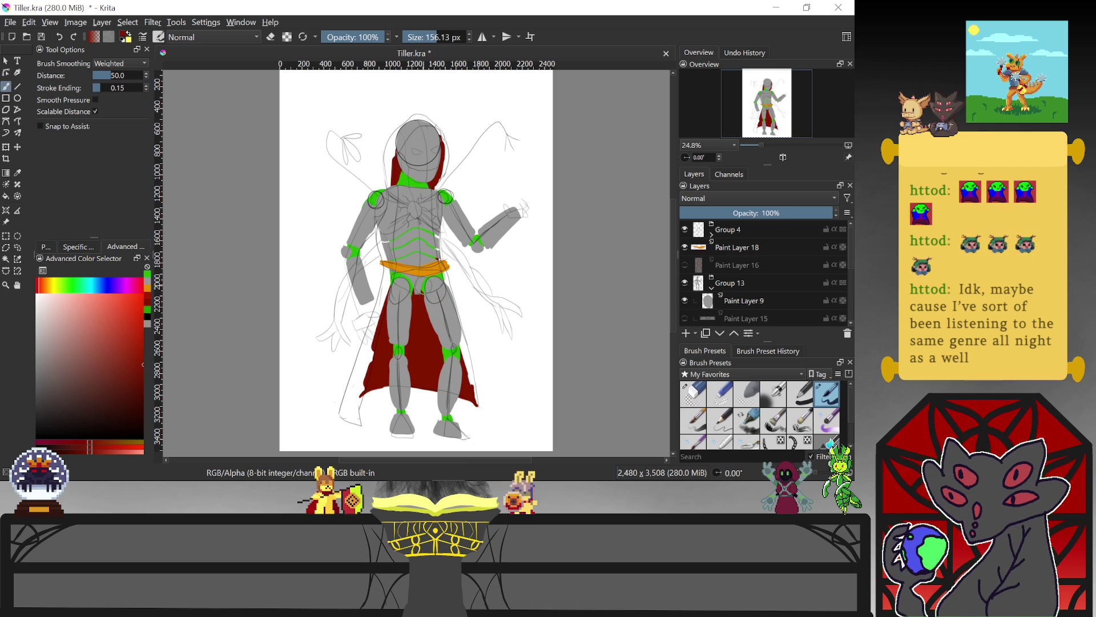
key(e)
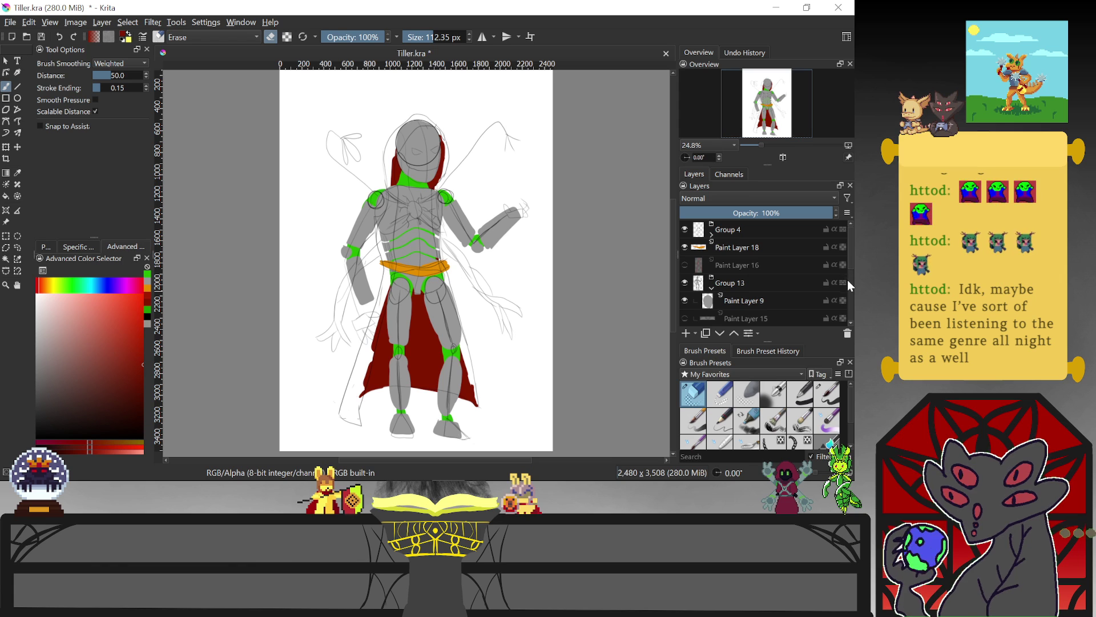
click(685, 265)
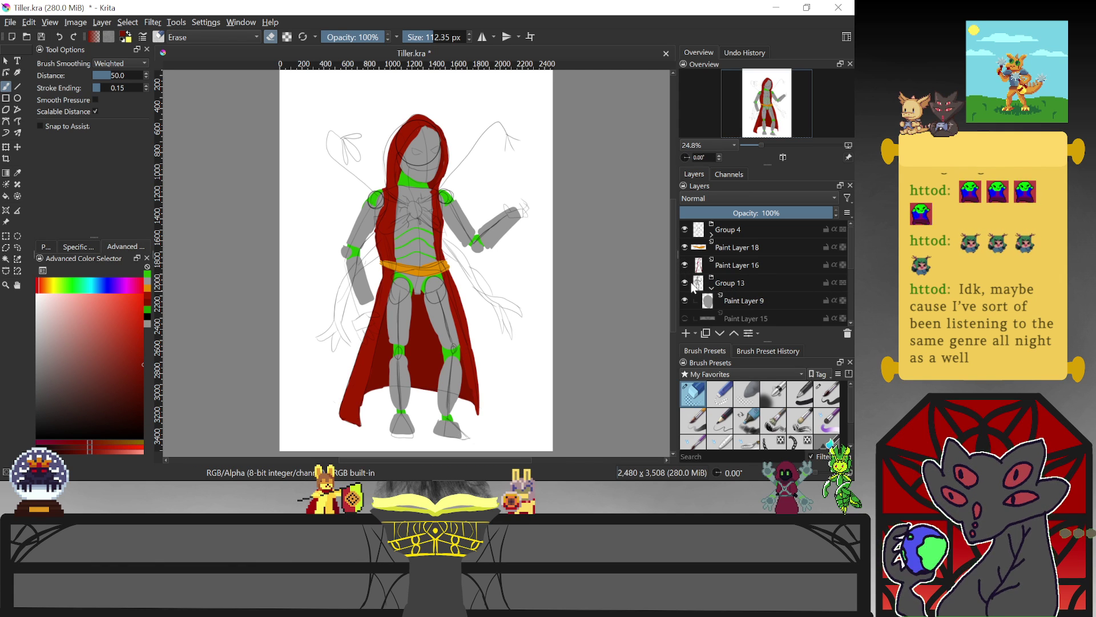
Create a clipping group from Paint Layer 10, which holds the gray torso
mouse_move(690, 310)
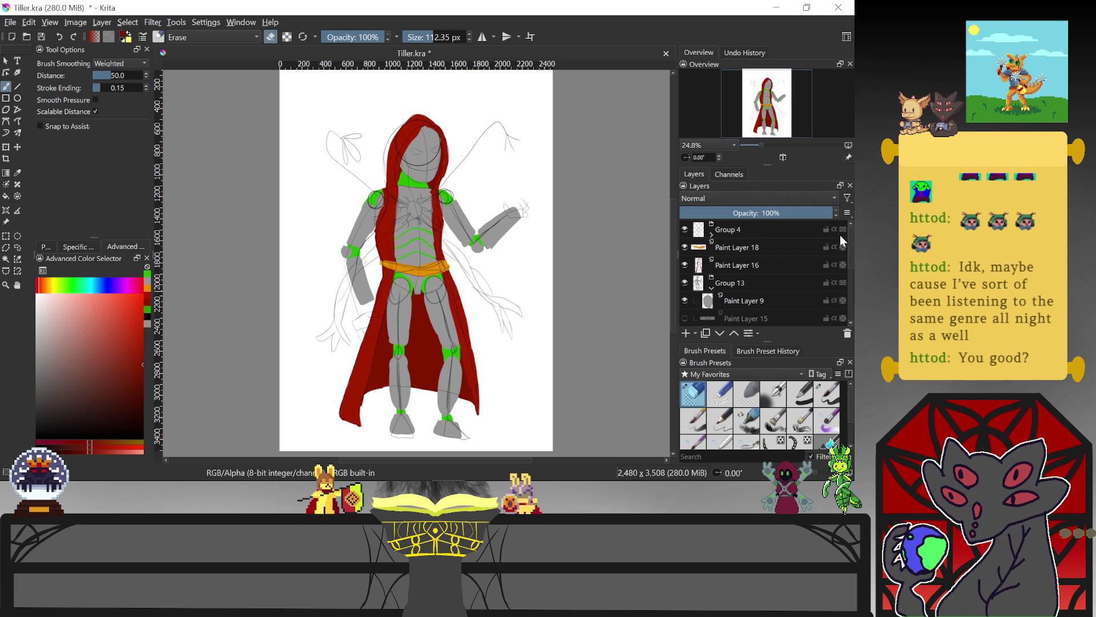
drag(848, 248, 844, 274)
click(777, 296)
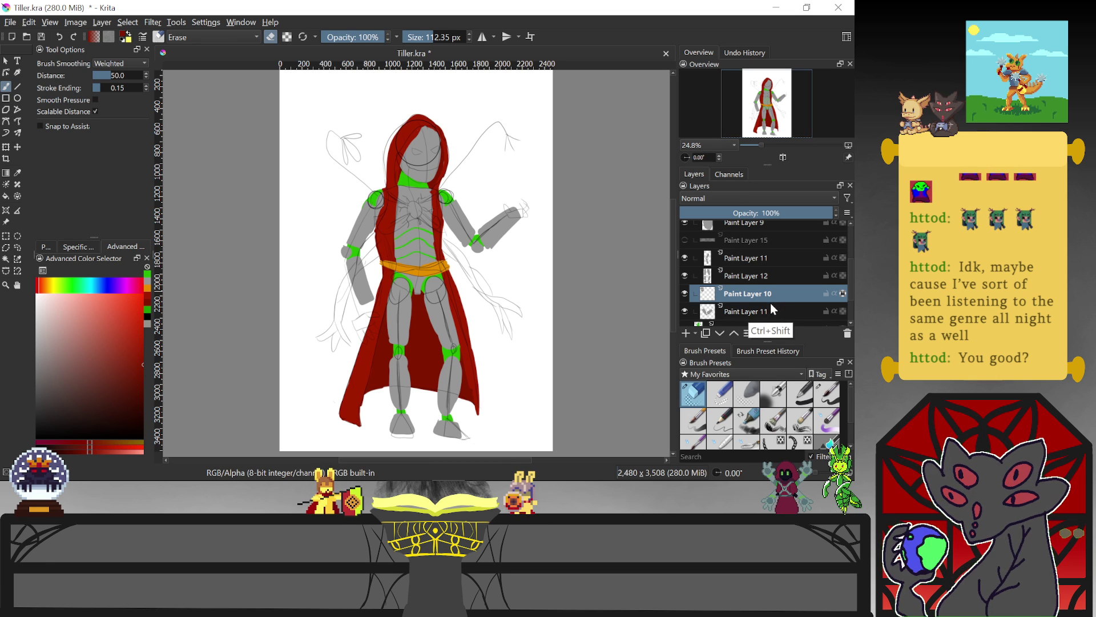
key(ctrl+shift+g)
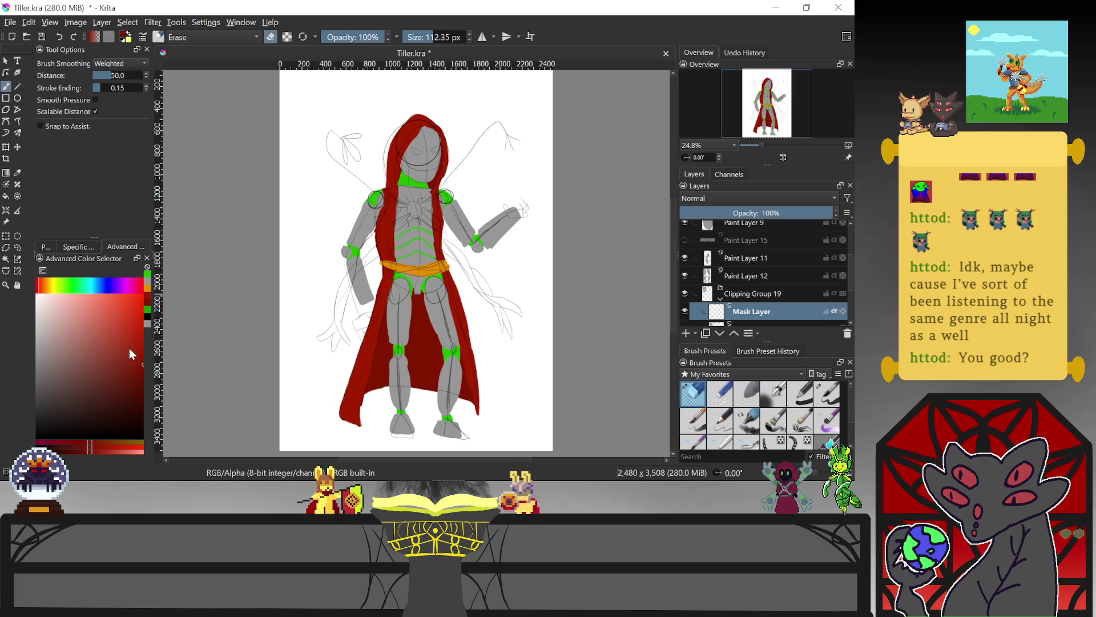
Paint a golden yellow round emblem with thin rays at the chest's center on the Mask Layer, using a 156.13 px brush
click(147, 274)
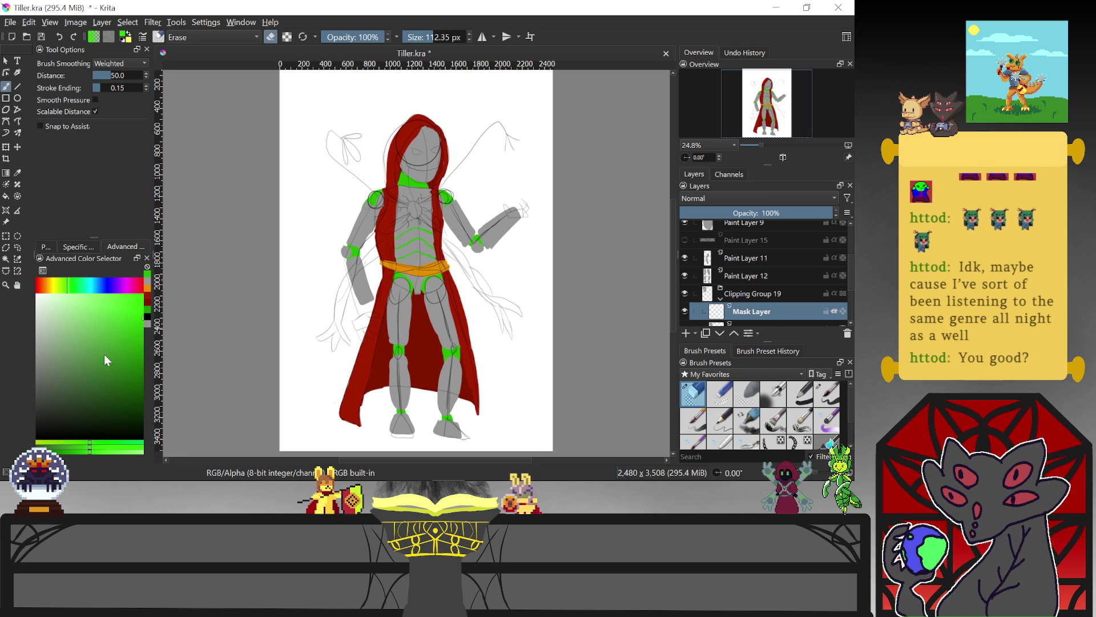
click(49, 285)
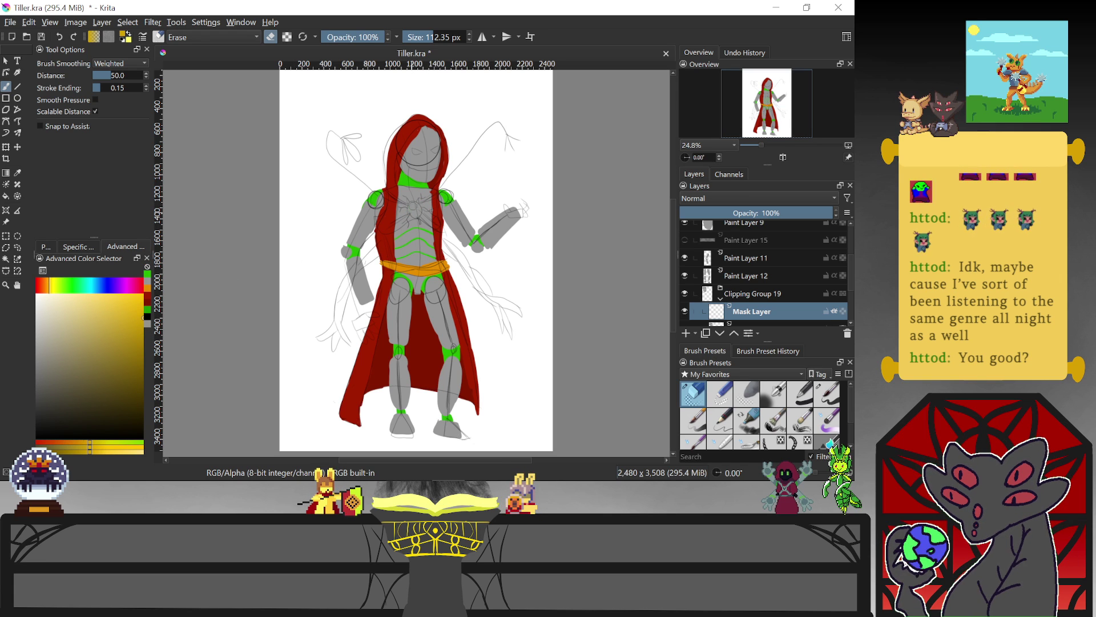
key(e)
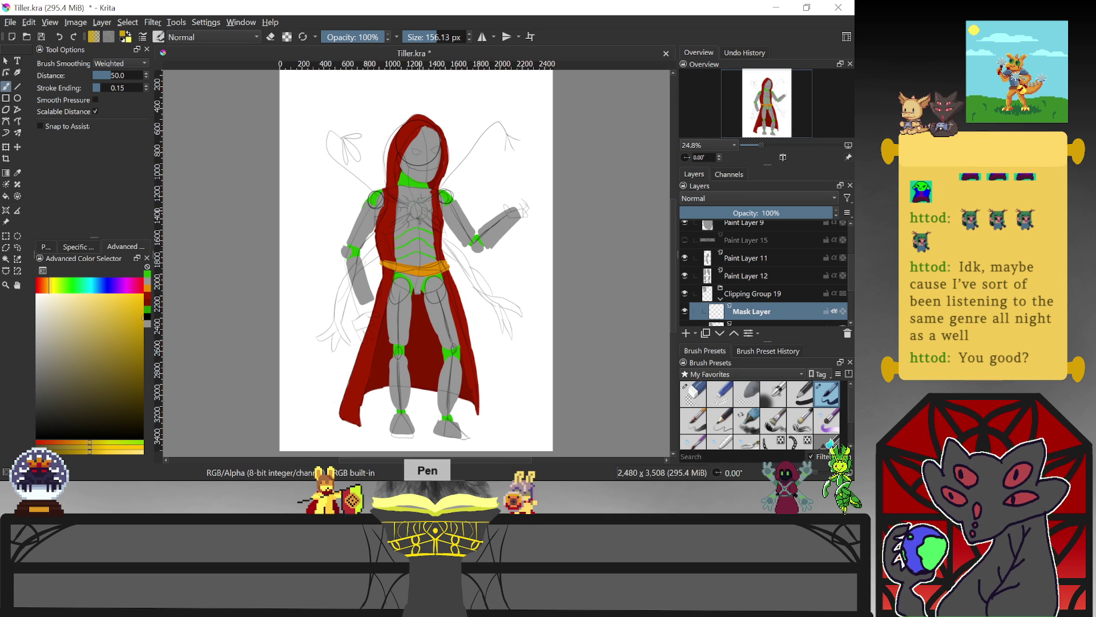
drag(413, 206, 415, 212)
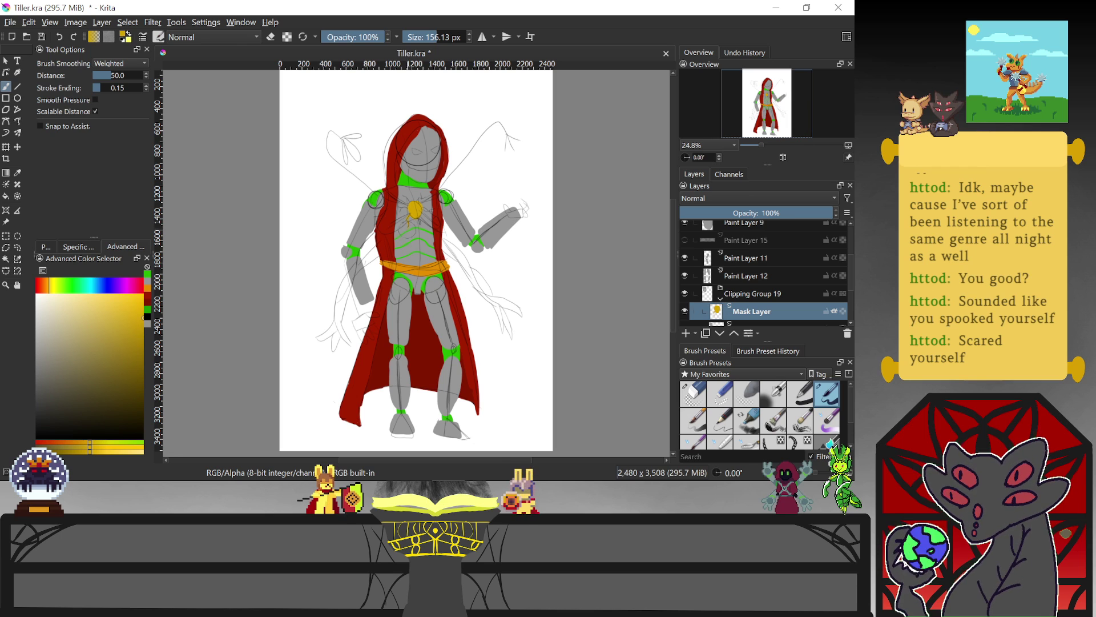
drag(409, 215, 403, 223)
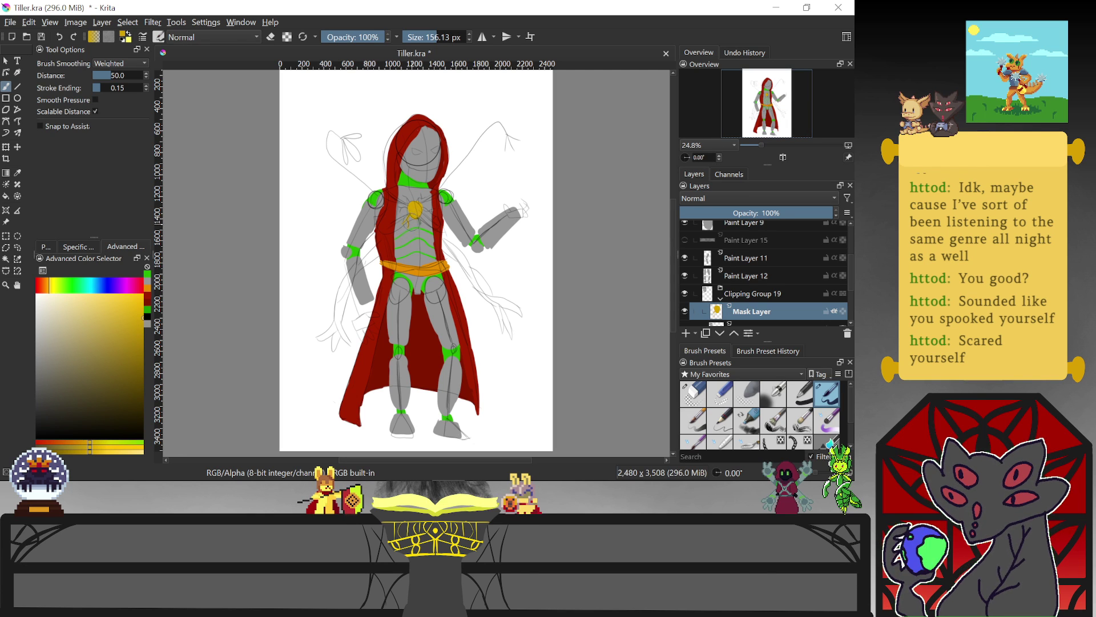
key(ctrl+z)
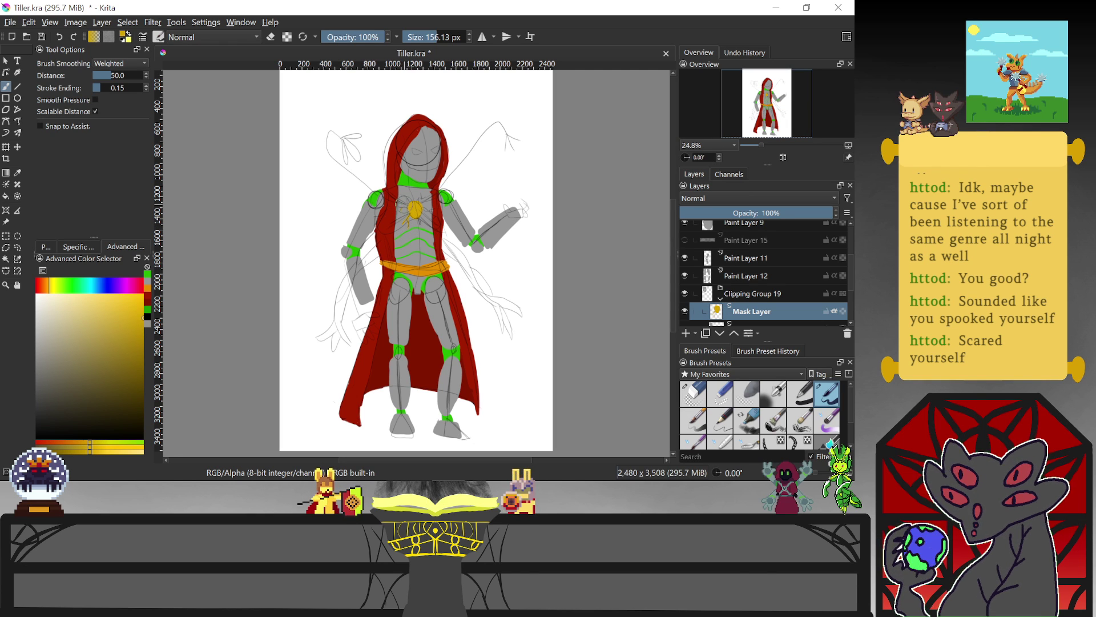
drag(397, 206, 404, 210)
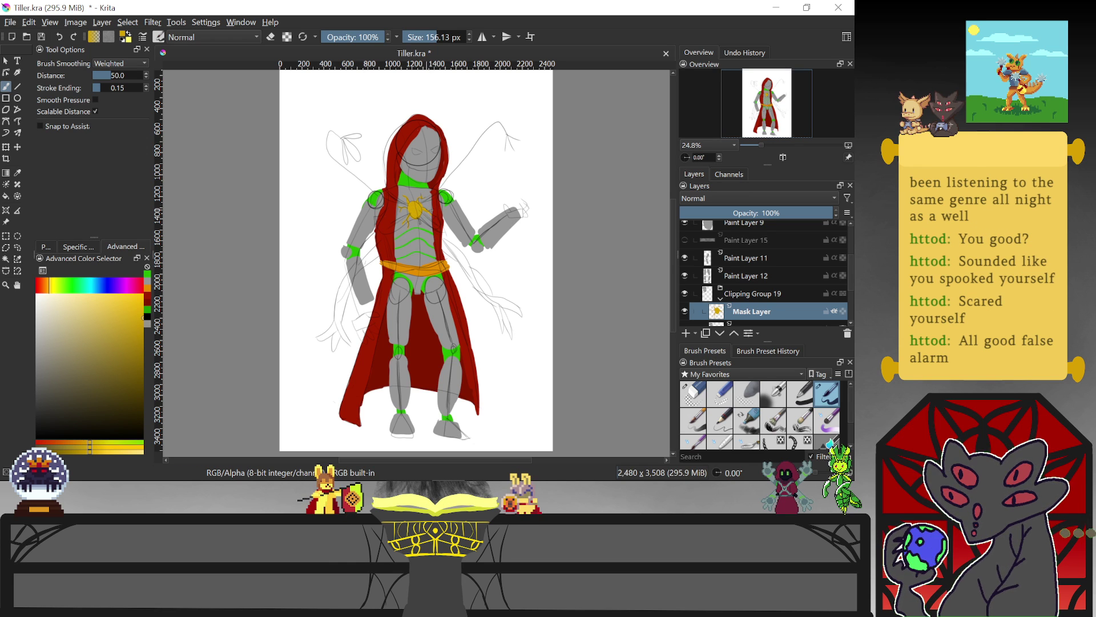
Make Paint Layer 18 active and hide the sketch lines in Group 4
drag(850, 271, 845, 239)
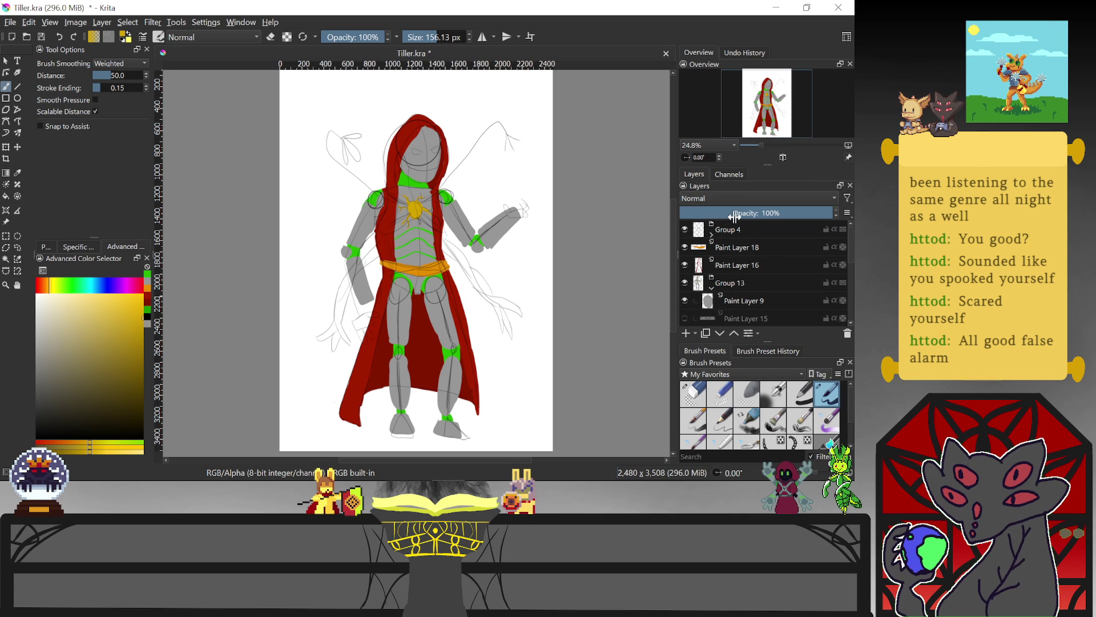
click(730, 251)
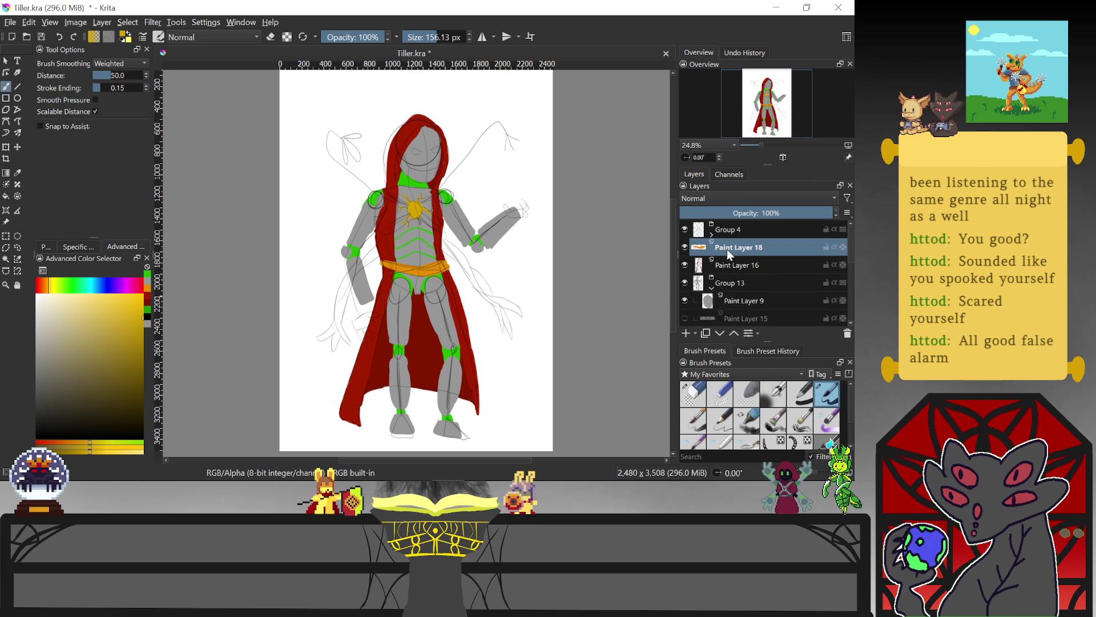
click(684, 230)
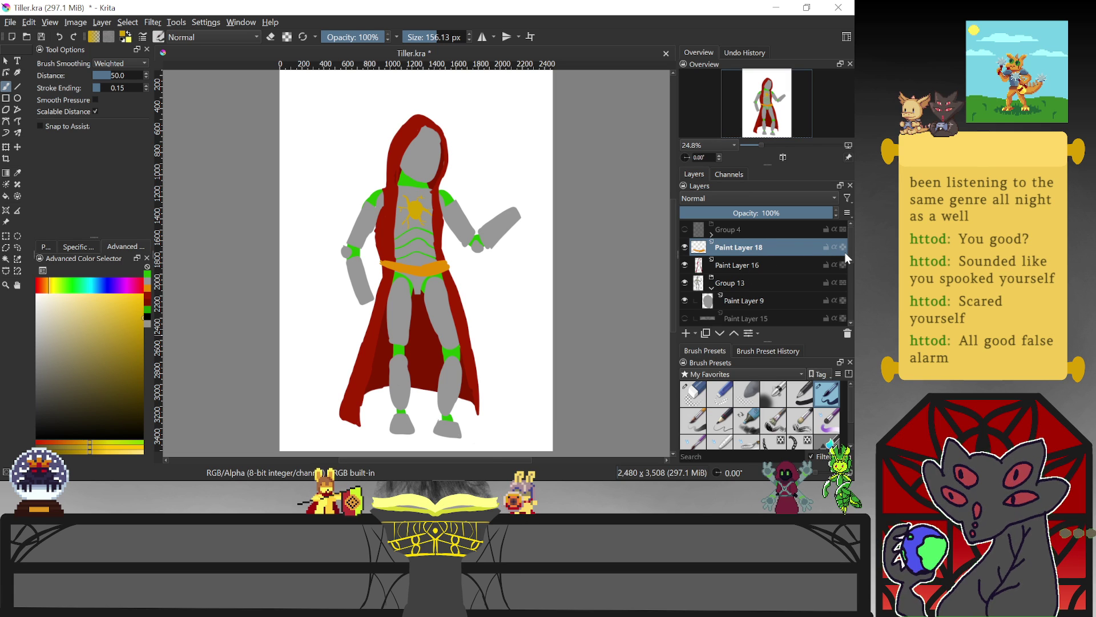
Create a nested clipping group from the Mask Layer that holds the golden chest emblem
mouse_move(845, 257)
mouse_down()
mouse_move(796, 246)
mouse_move(805, 245)
mouse_up()
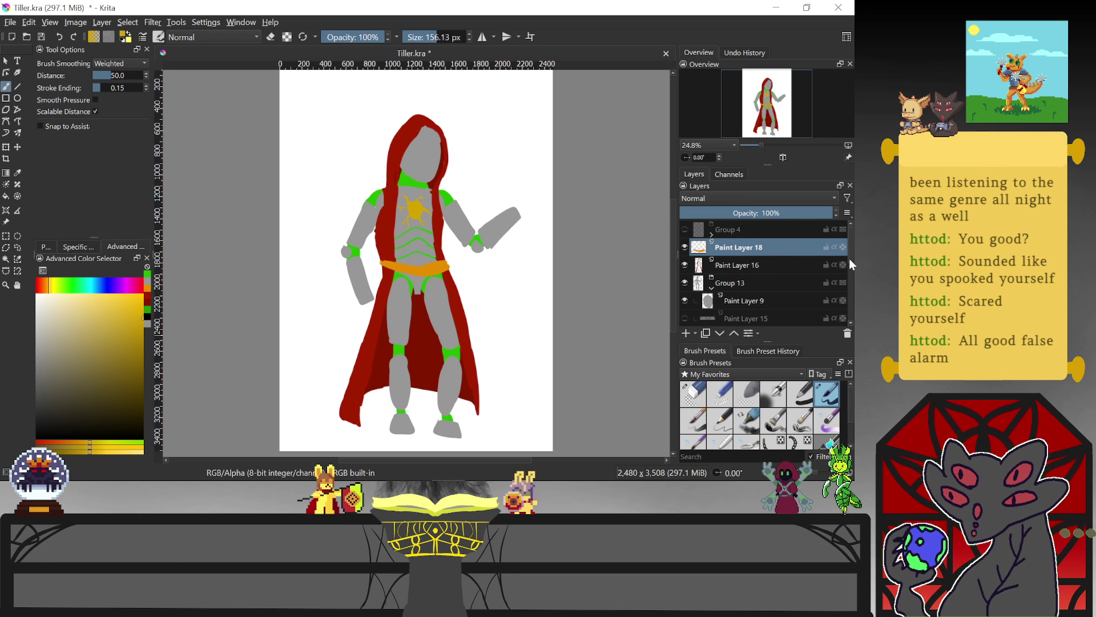
drag(848, 255, 847, 292)
click(786, 278)
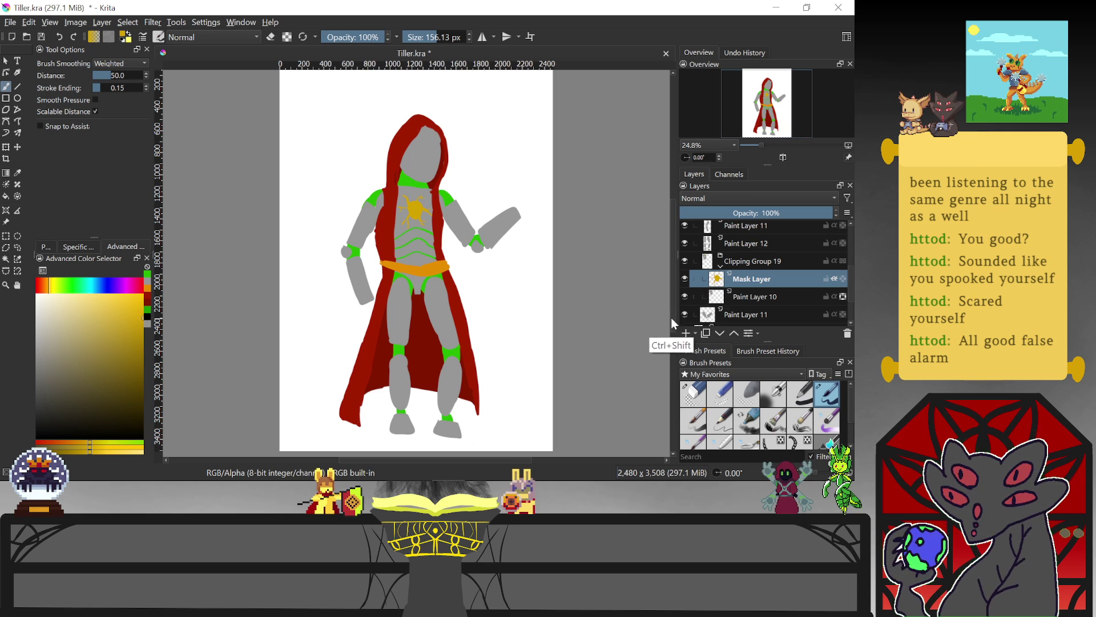
key(ctrl+shift+g)
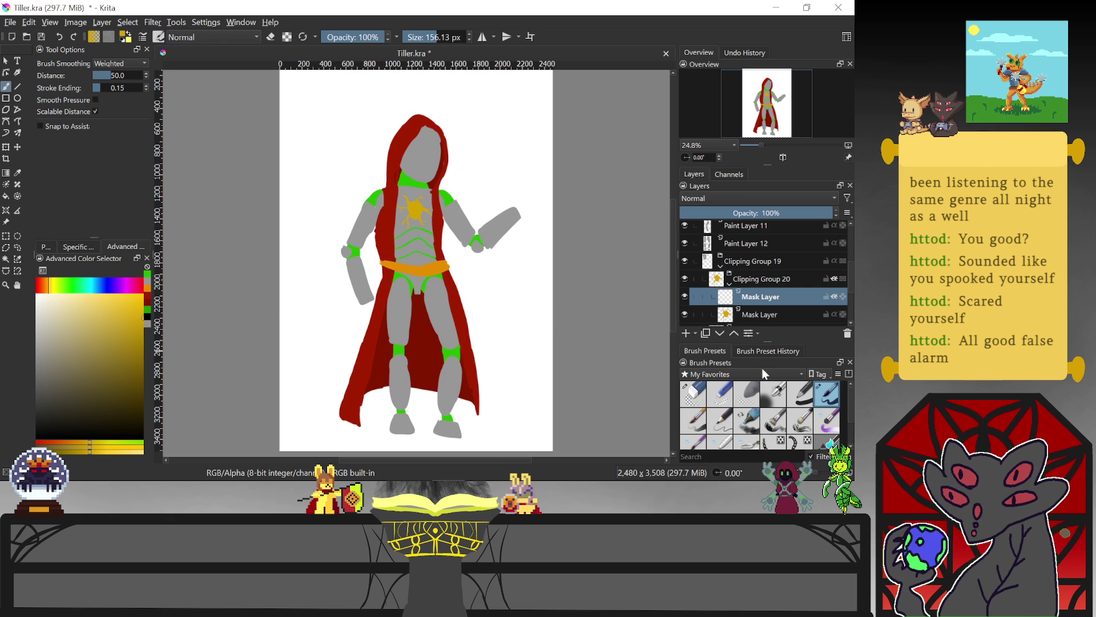
Airbrush a bright yellow glow onto the chest emblem's center on the new Mask Layer, with the soft brush at 117.31 px
click(773, 394)
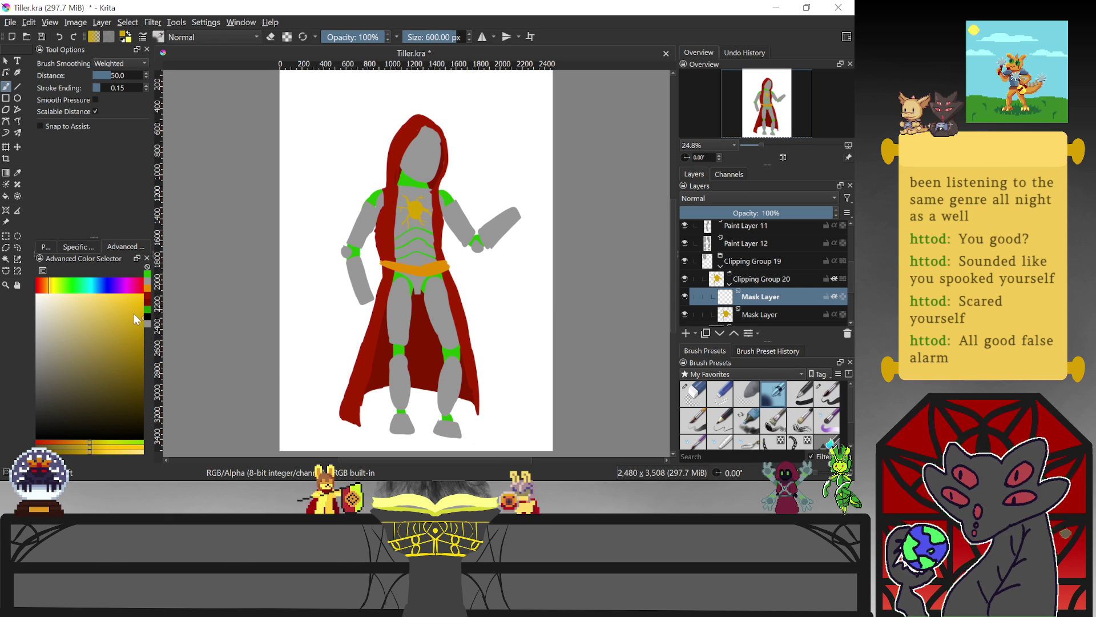
click(53, 285)
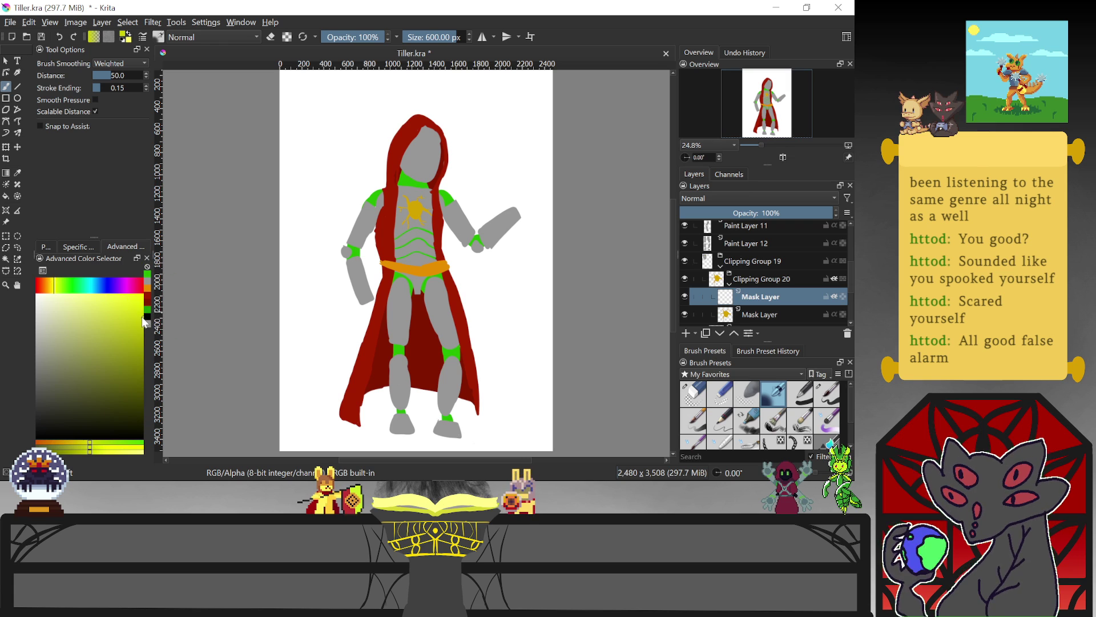
click(143, 321)
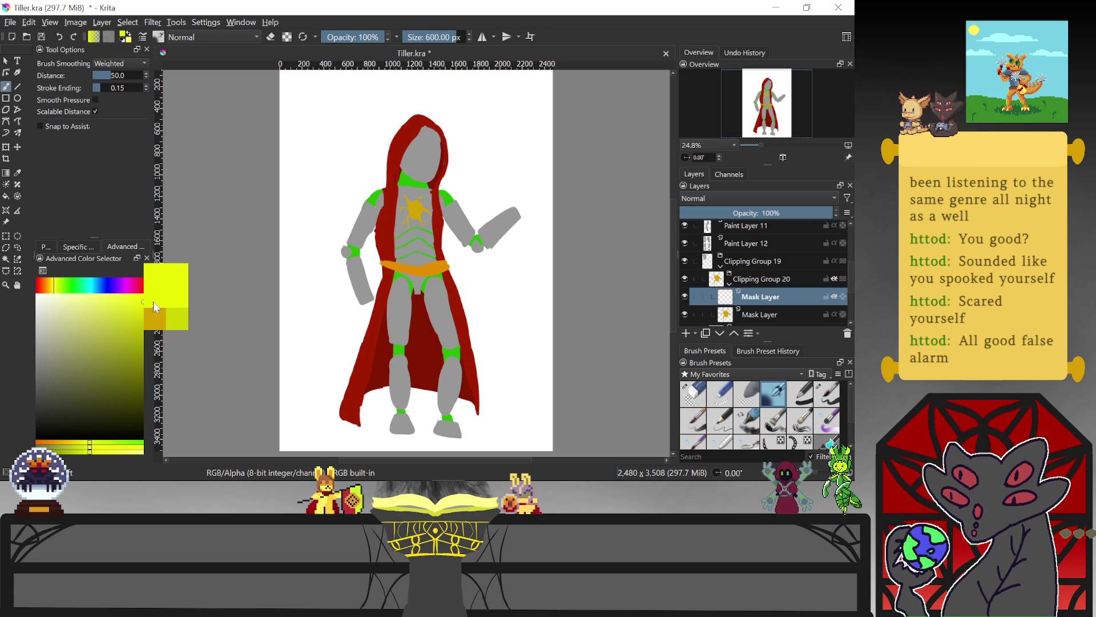
click(52, 286)
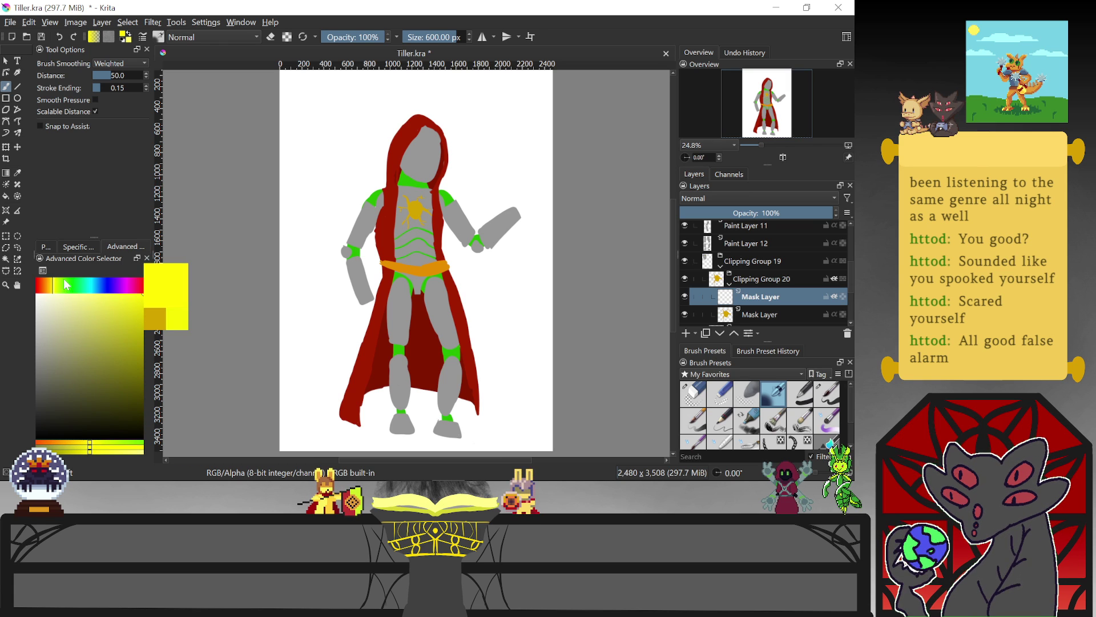
click(417, 212)
key(ctrl+z)
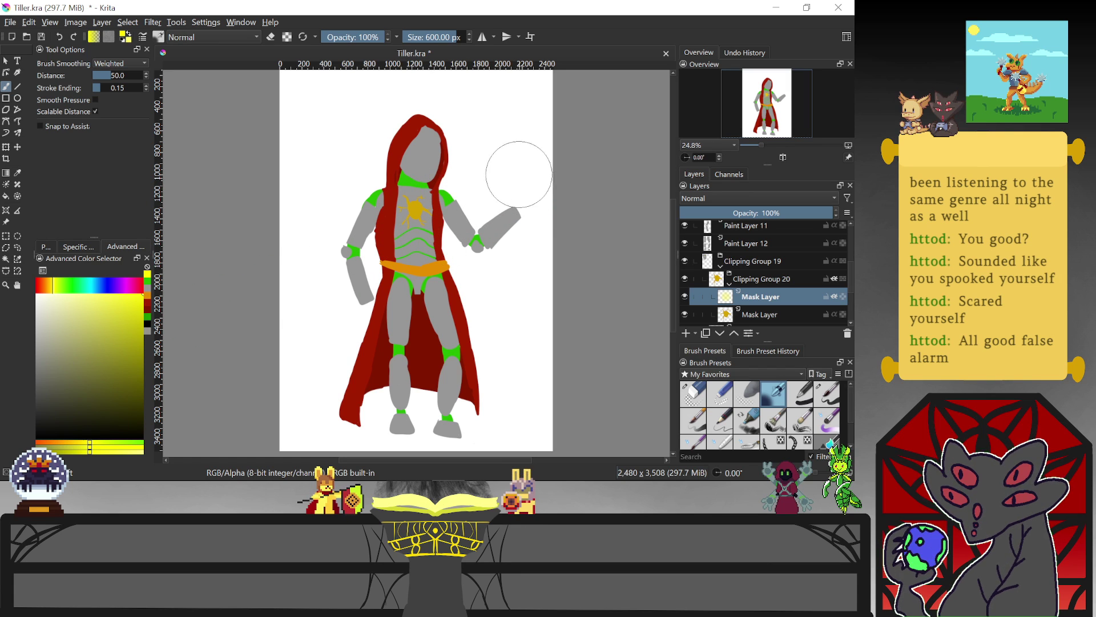
drag(463, 38, 434, 38)
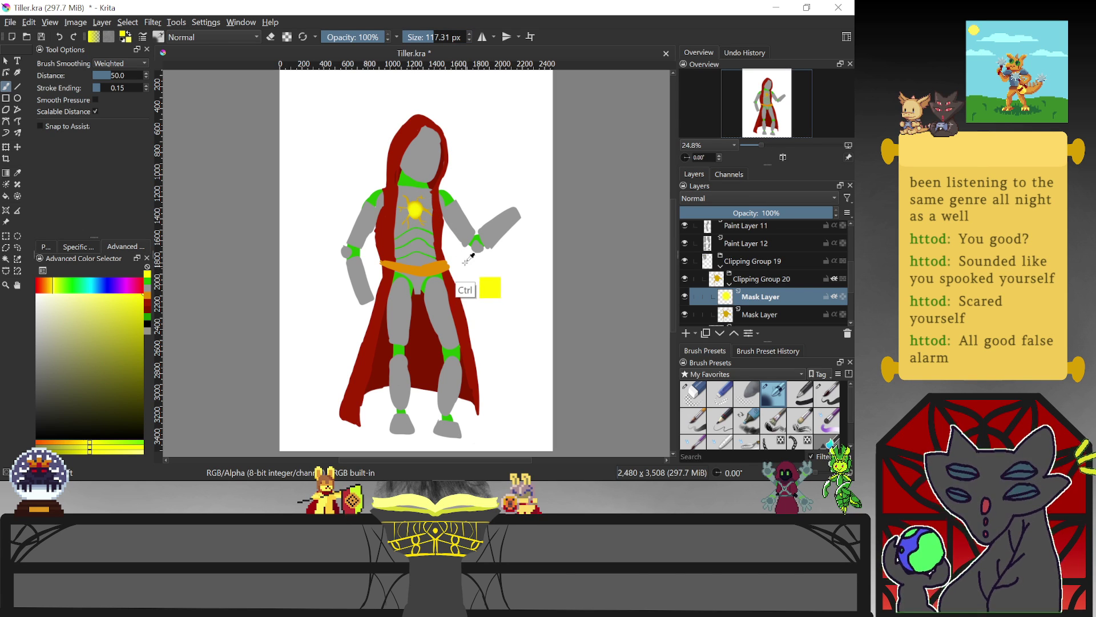
key(ctrl+z)
key(ctrl+z)
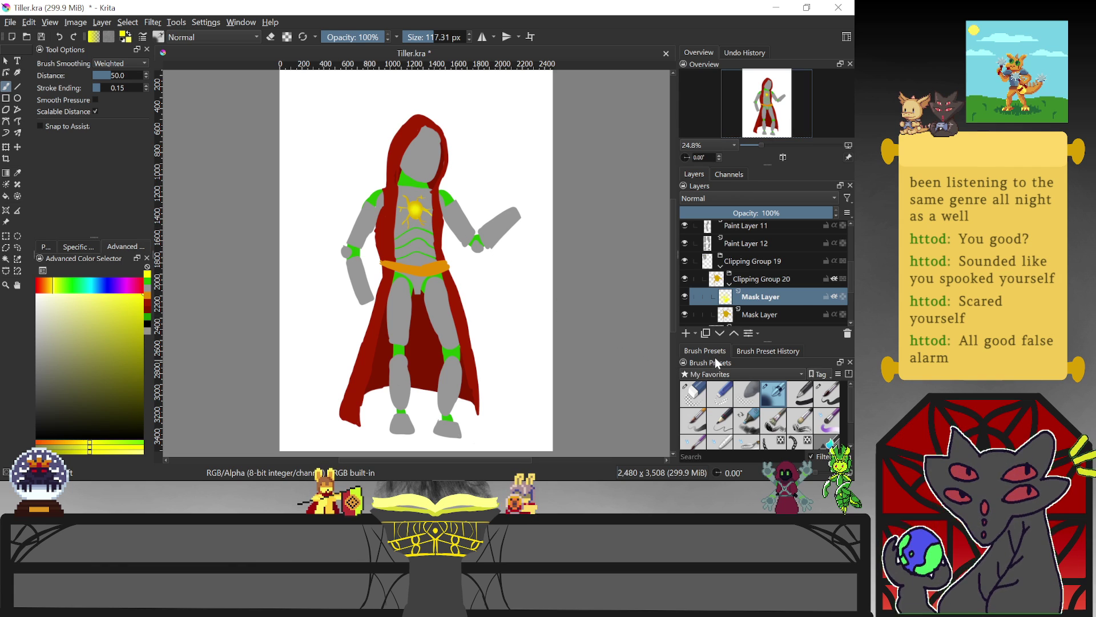
On Paint Layer 18, outline the misplaced emblem ray below the chest emblem with a freehand selection
mouse_move(786, 299)
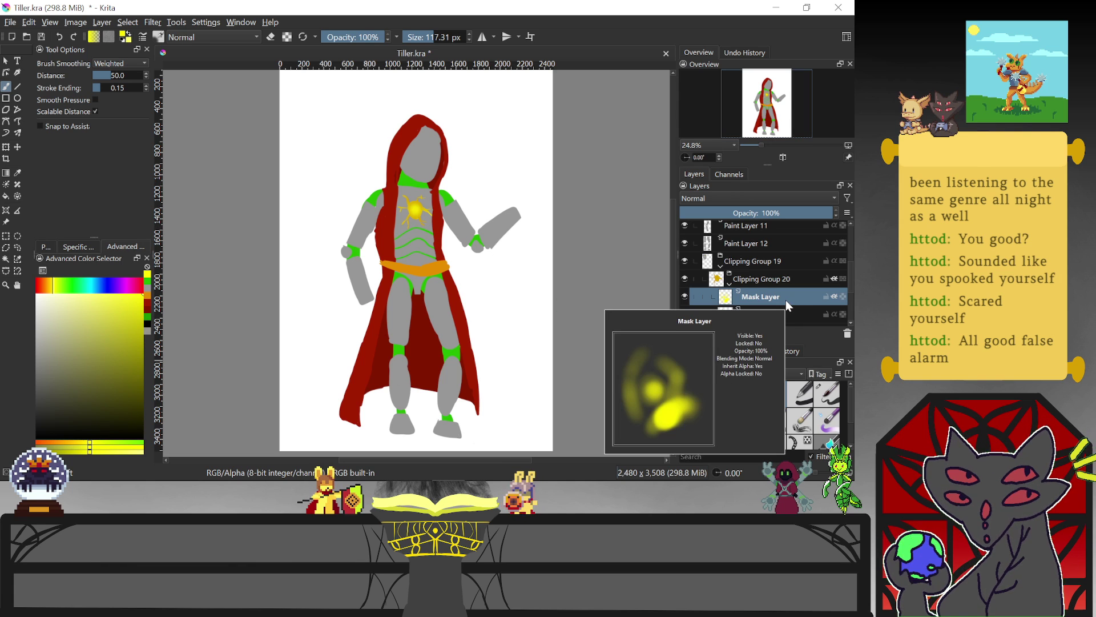
drag(848, 269, 854, 222)
click(739, 253)
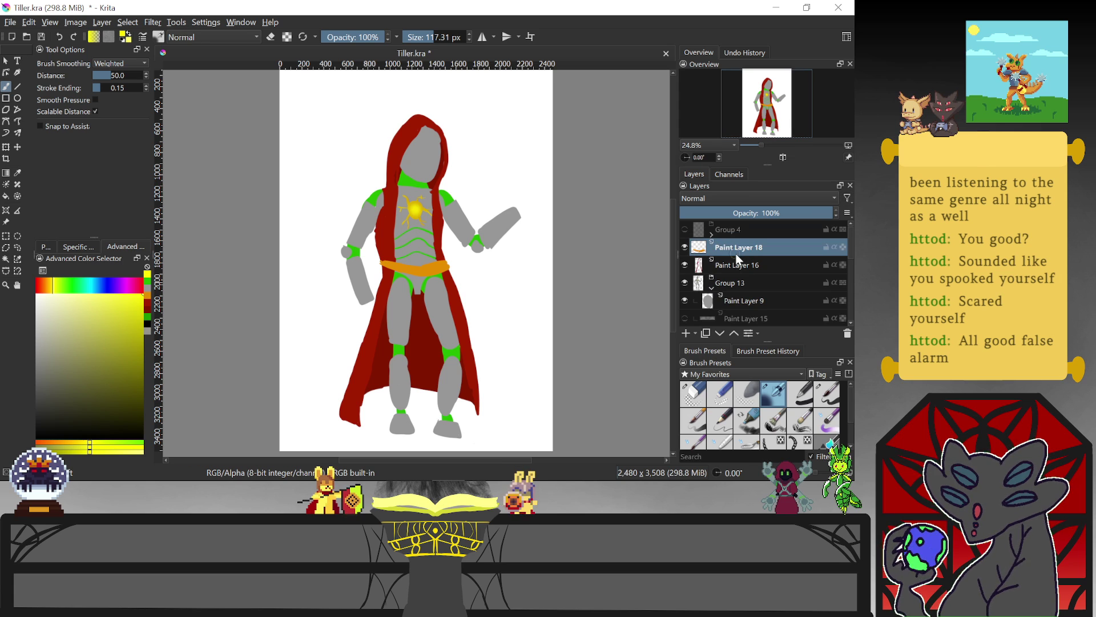
click(18, 249)
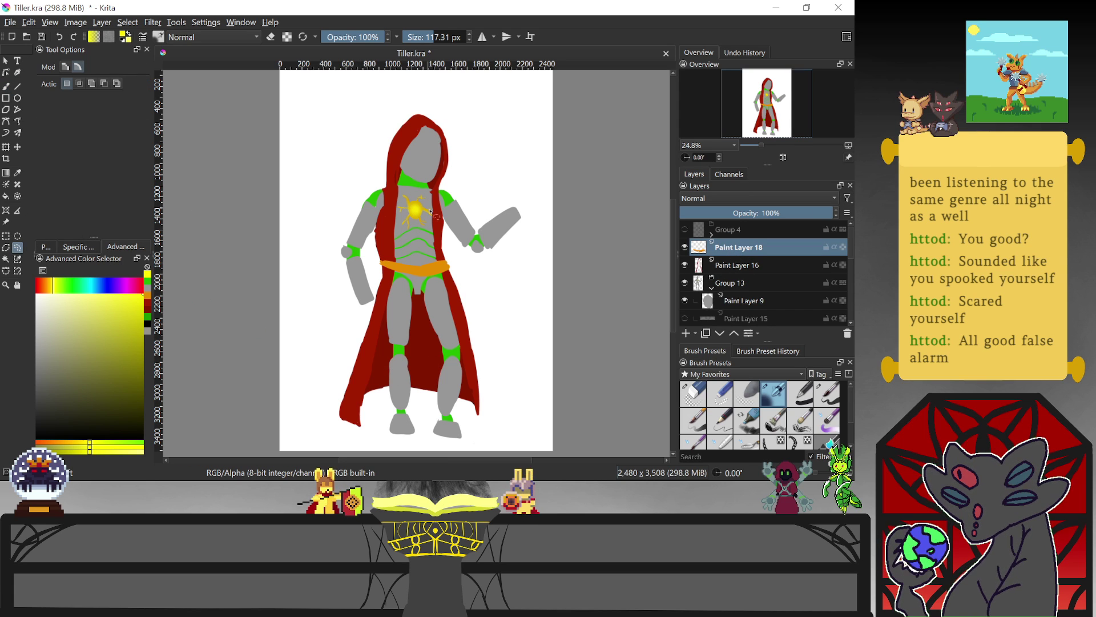
drag(429, 243, 430, 243)
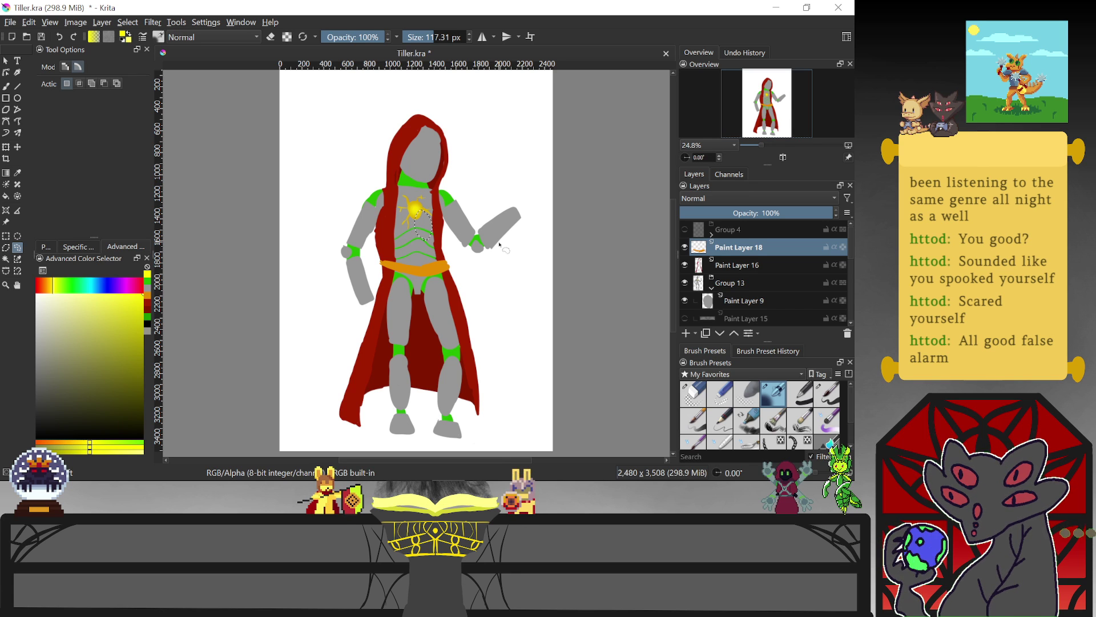
Move the selected ray onto a layer just above the golden emblem's Mask Layer and merge it into that layer
drag(850, 252, 839, 301)
click(770, 283)
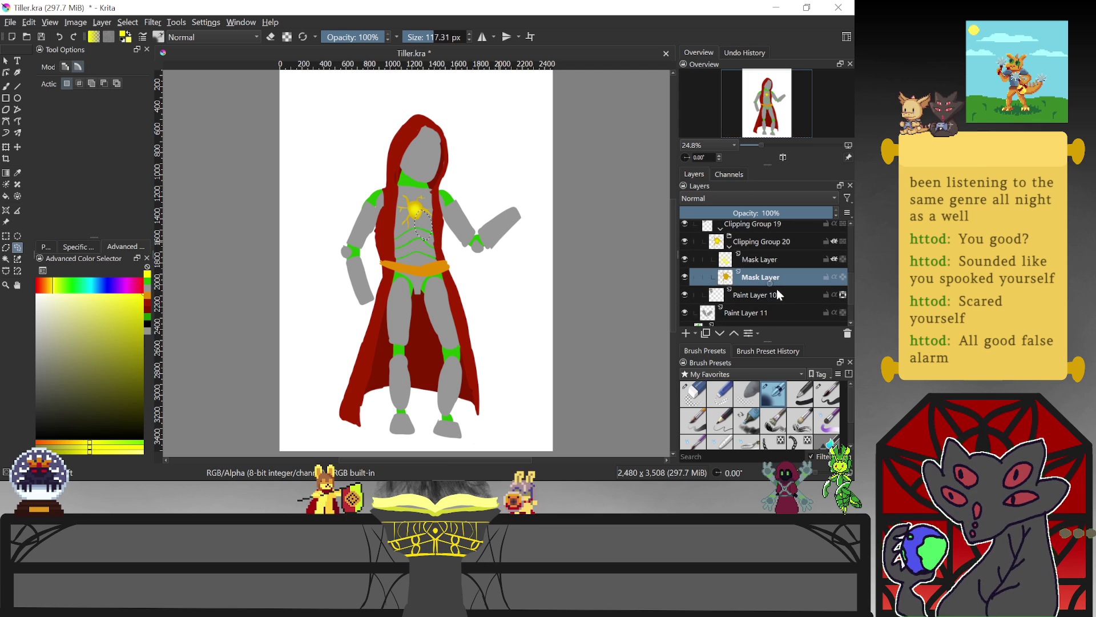
mouse_move(721, 353)
mouse_down()
mouse_move(804, 330)
mouse_move(789, 317)
mouse_up()
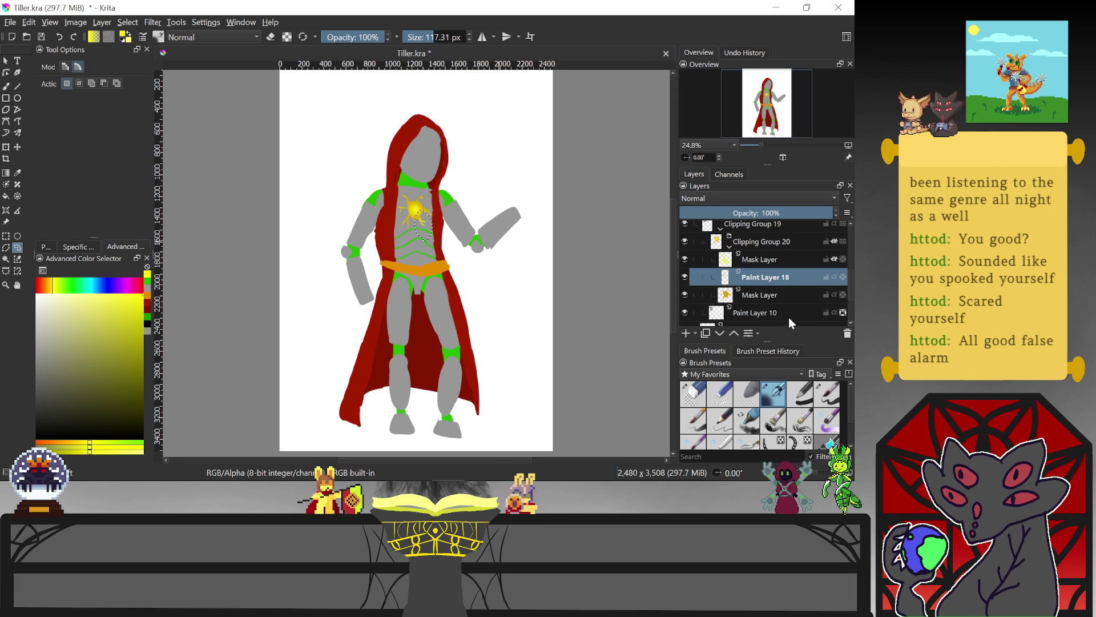
right_click(763, 281)
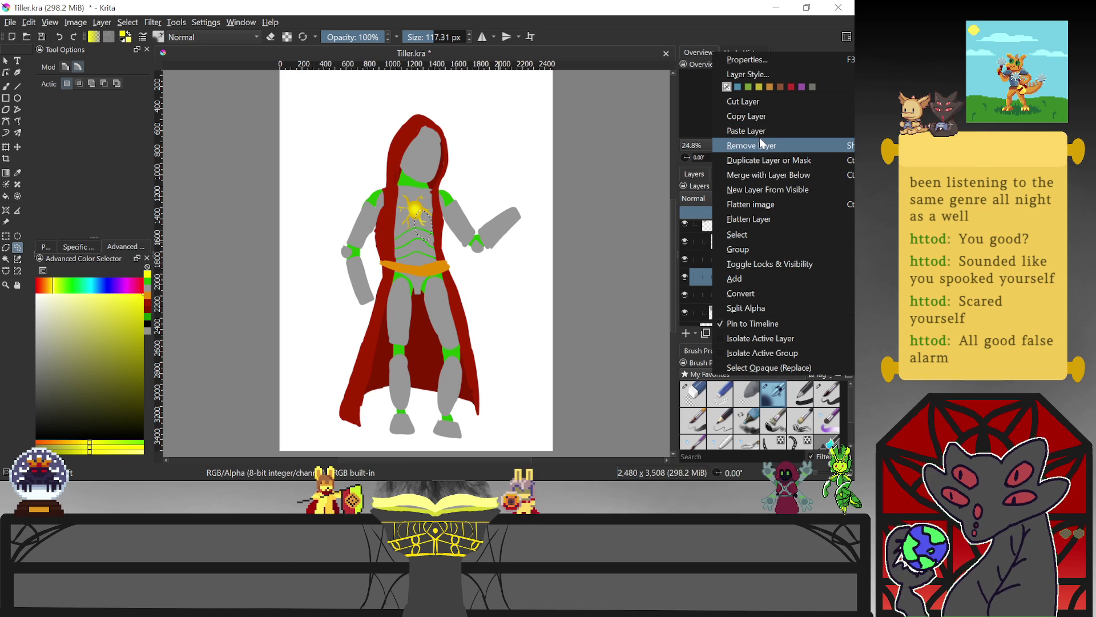
click(762, 173)
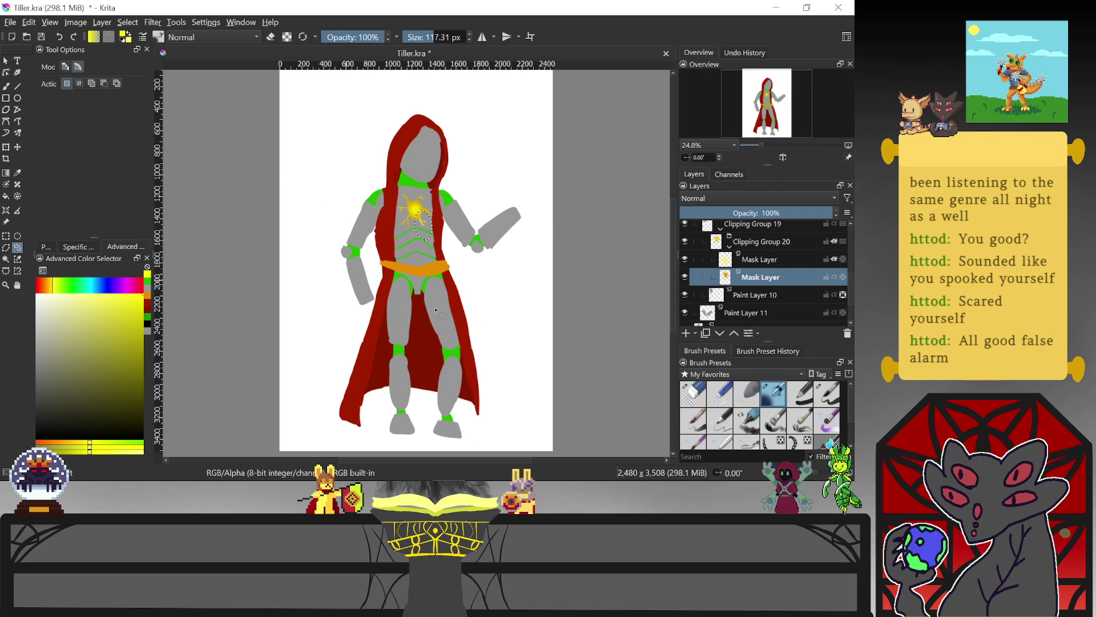
Switch to freehand painting with the 60 px eraser preset, and undo and redo the last layer merge
click(748, 394)
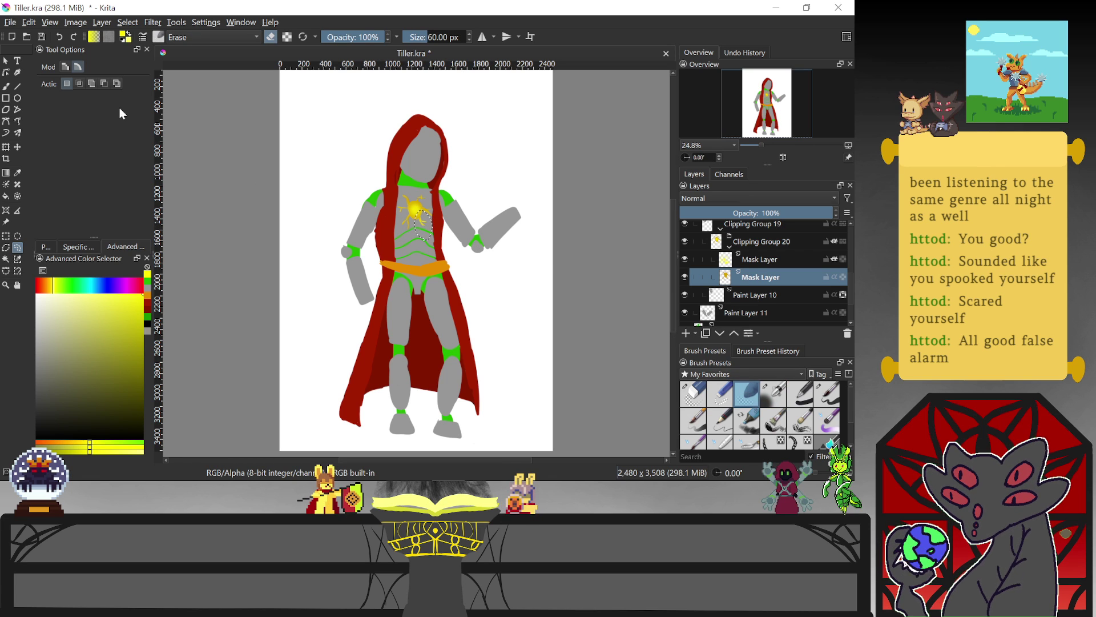
click(7, 86)
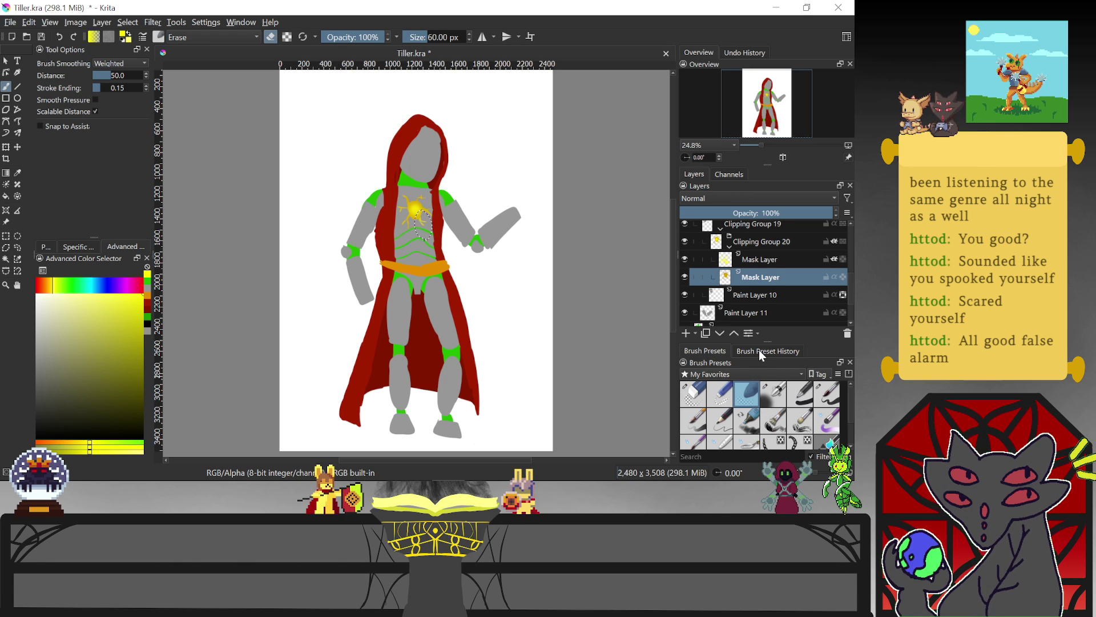
key(Insert)
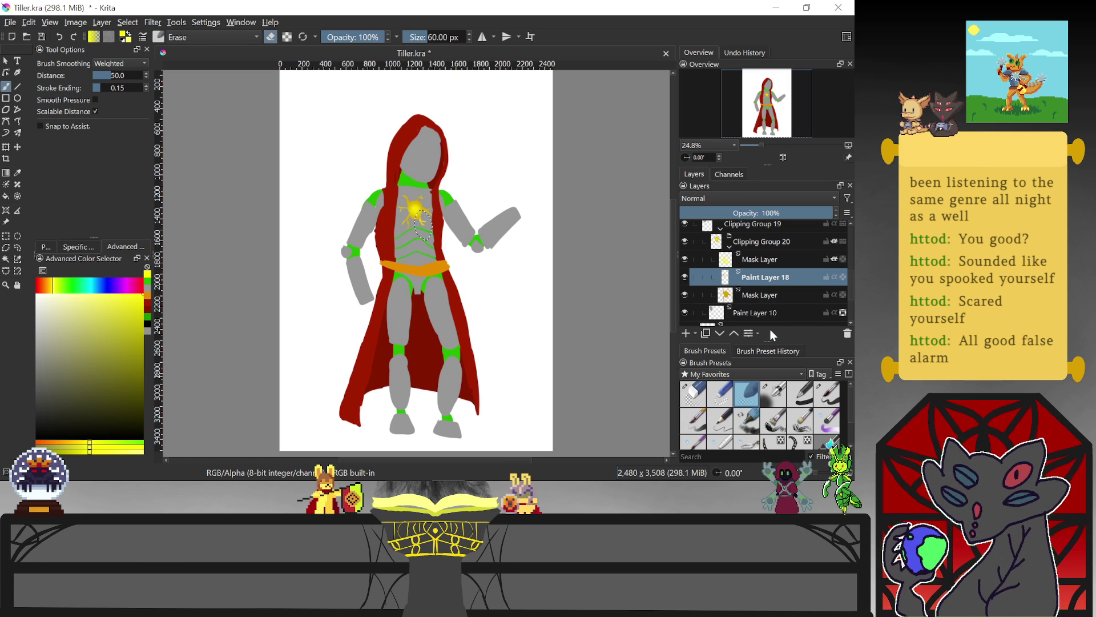
click(74, 36)
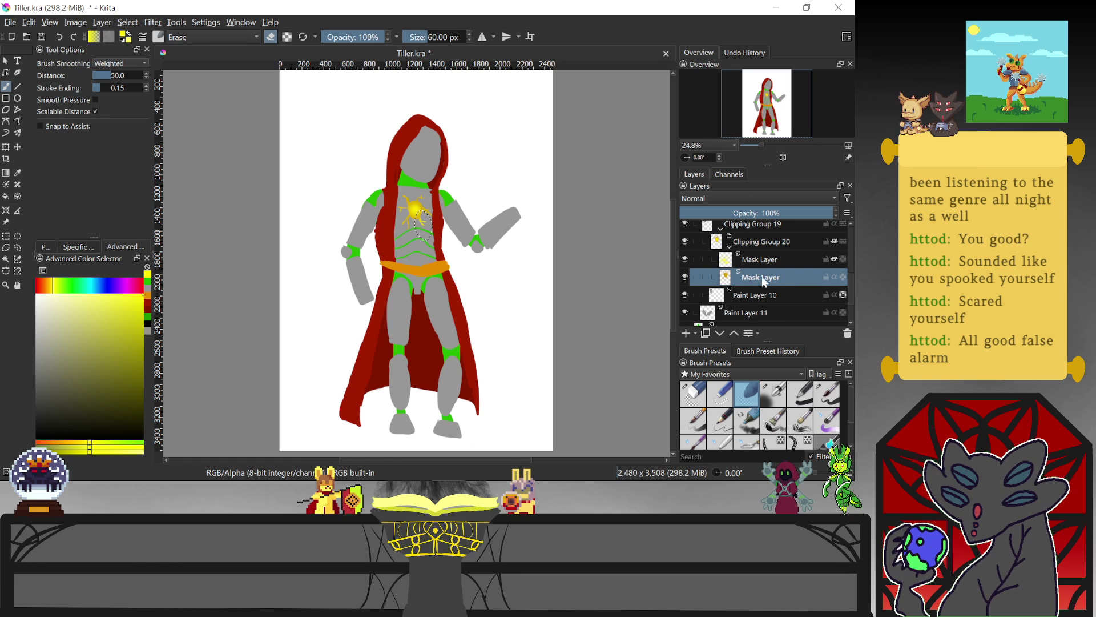
Activate the upper Mask Layer in Clipping Group 20, return to freehand painting and clear the remaining selection
click(761, 260)
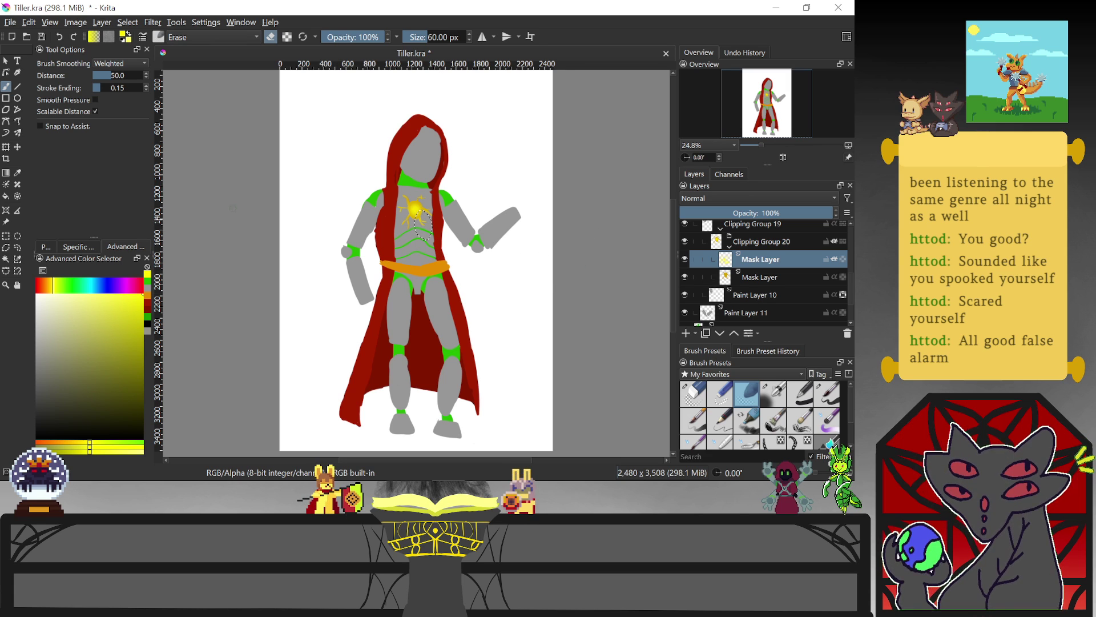
click(6, 61)
click(6, 86)
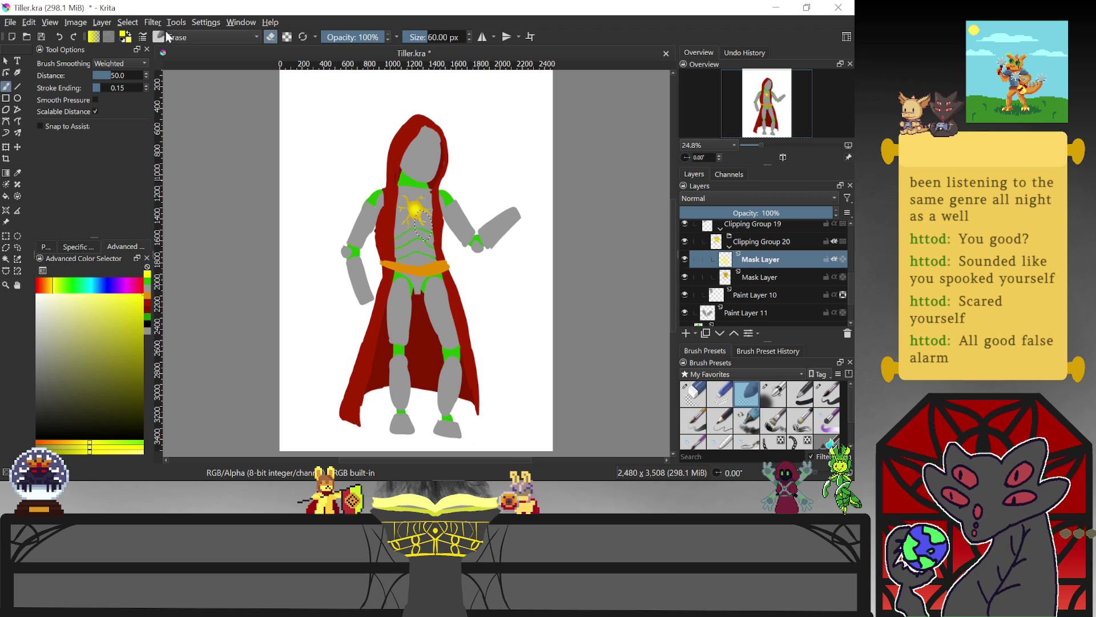
click(128, 22)
click(160, 51)
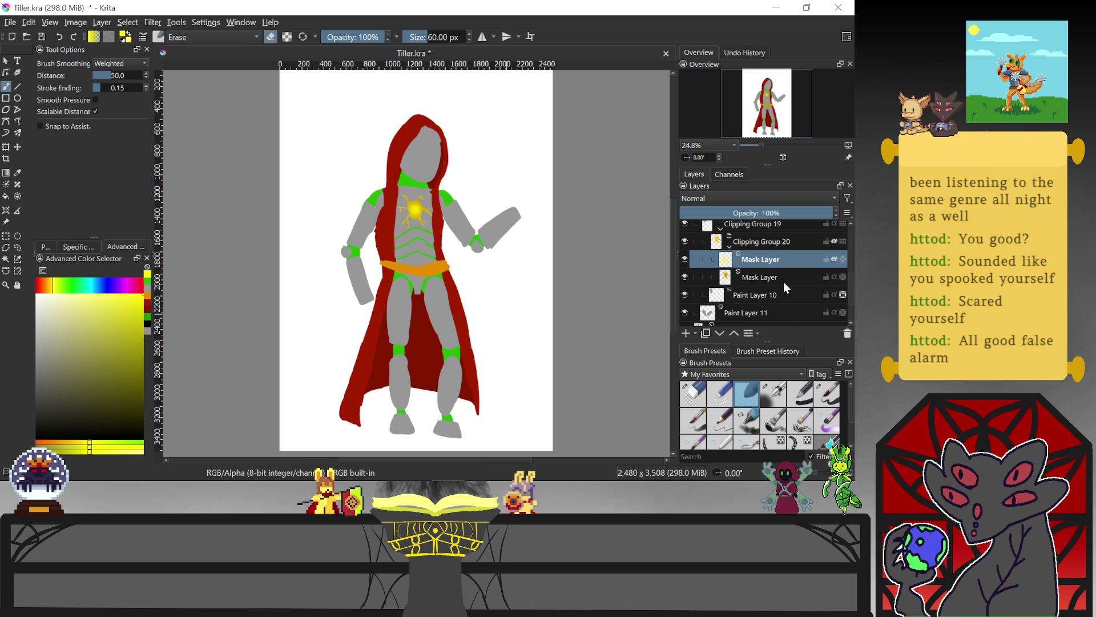
Add a paint layer above the glow Mask Layer and mix a darker gray from the color sampled on the head
click(687, 332)
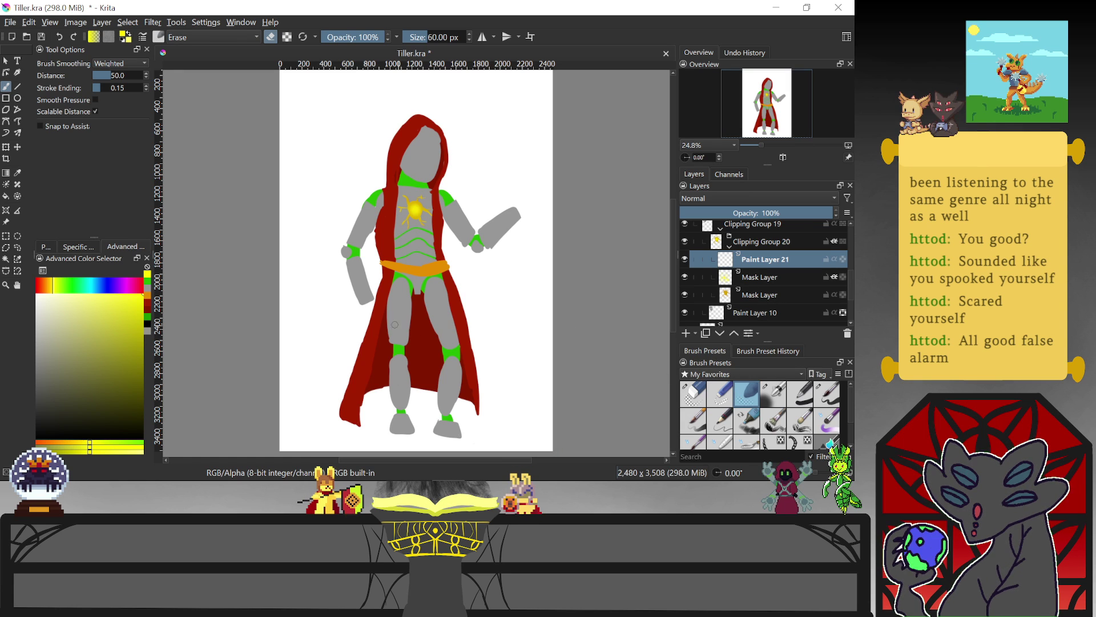
ctrl+click(424, 153)
drag(89, 447, 78, 447)
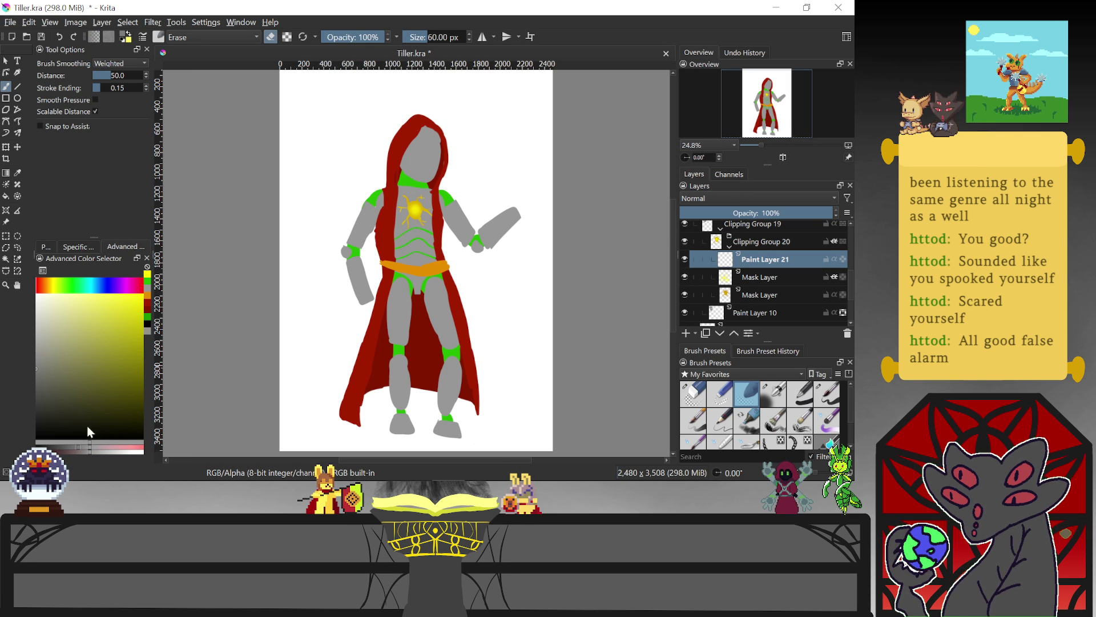
click(410, 204)
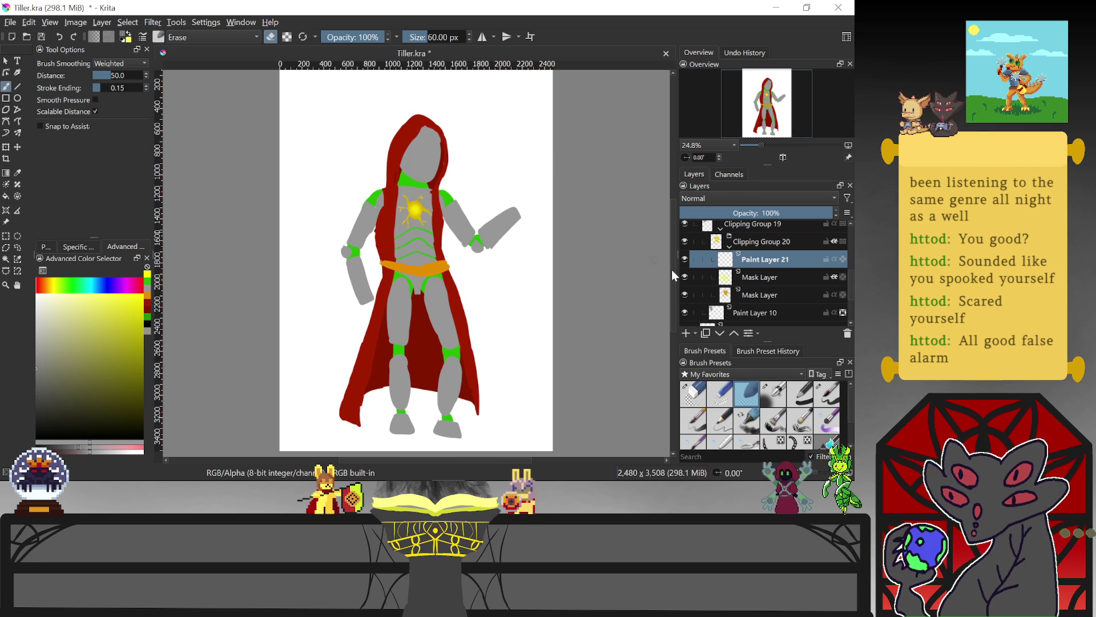
Stroke dark gray shading around the upper edge of the chest emblem's center with the pen preset at 156.13 px
click(822, 396)
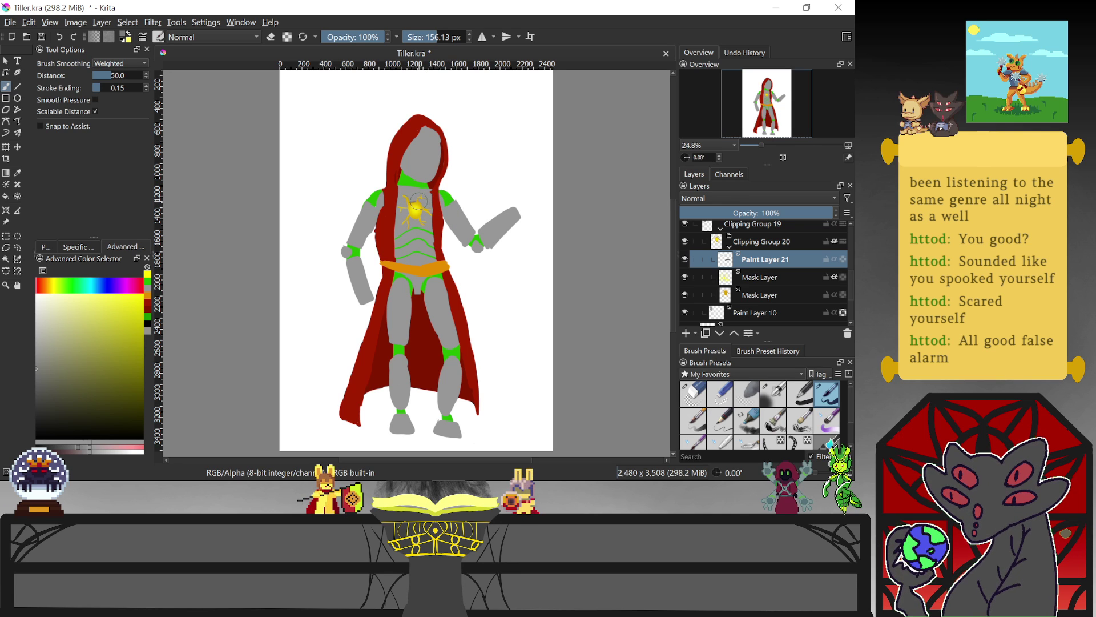
click(417, 208)
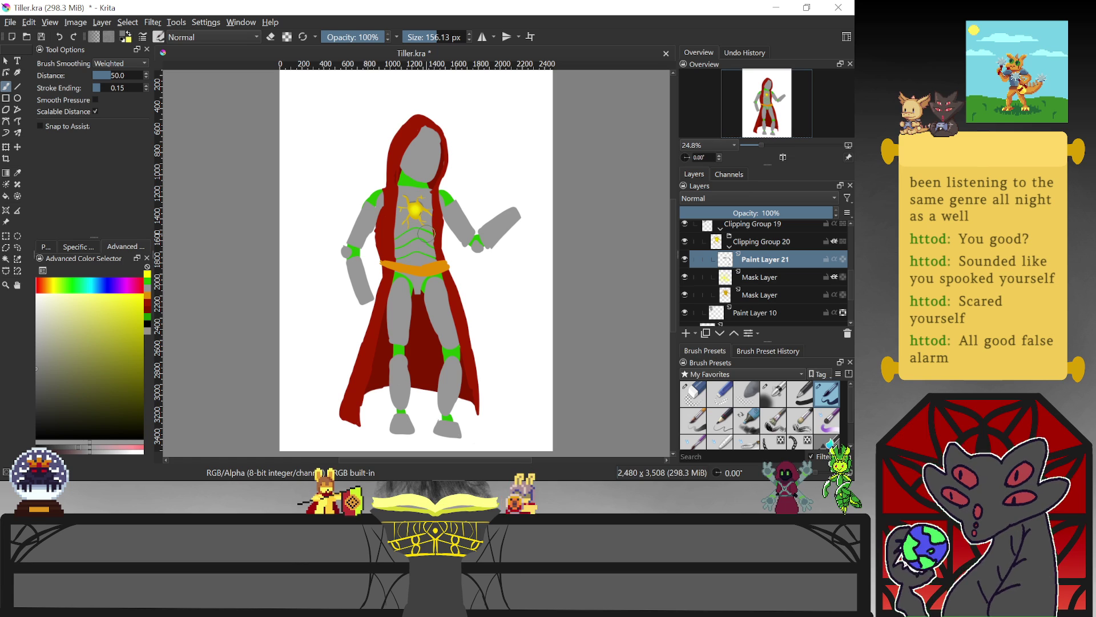
click(419, 211)
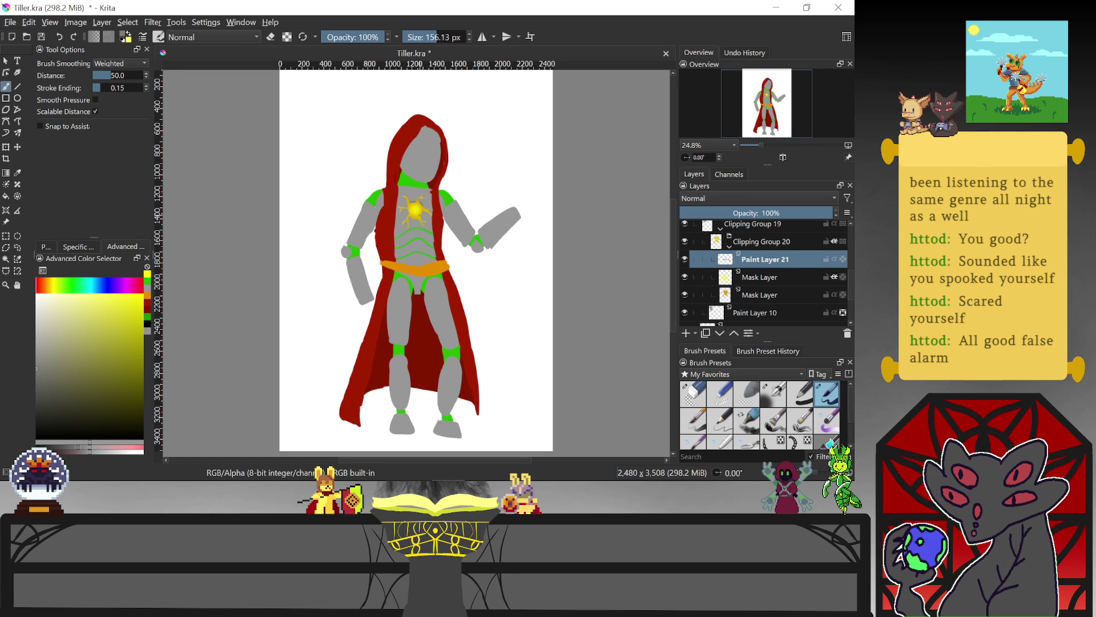
click(419, 211)
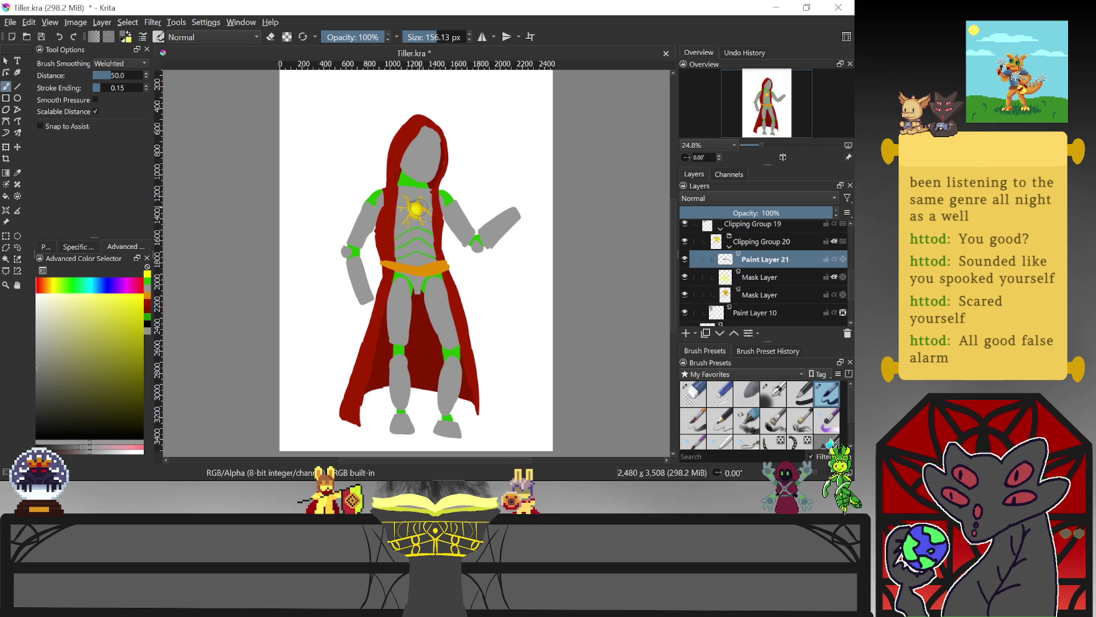
Erase the stem of the emblem's upper-right ray on the lower Mask Layer with the 112.35 px eraser
key(e)
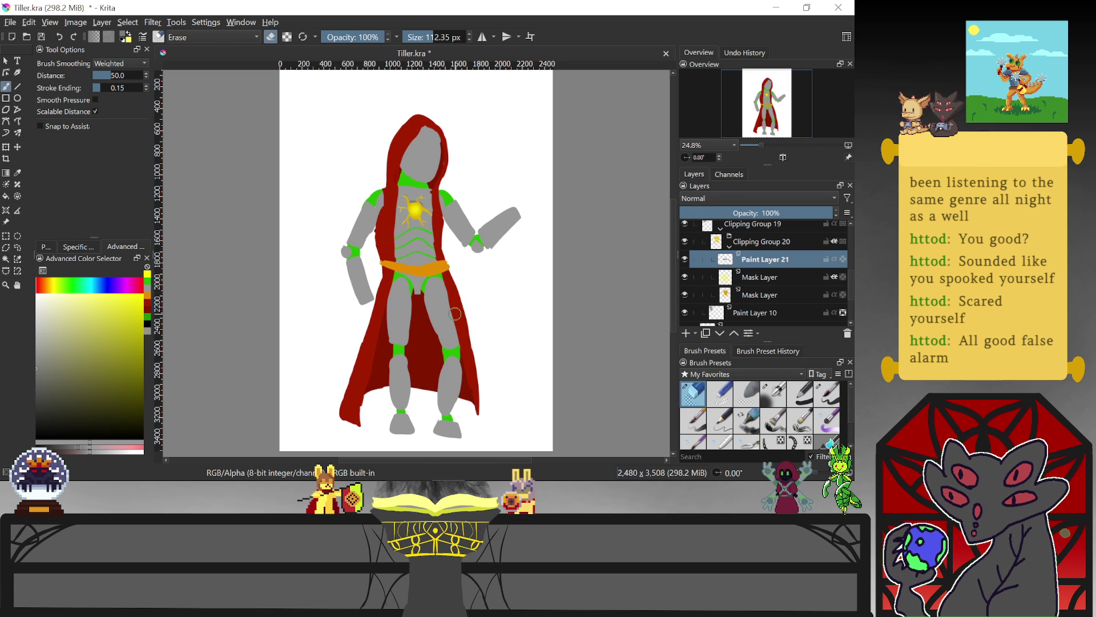
key(ctrl+plus)
key(ctrl+plus)
key(ctrl+plus)
key(ctrl+plus)
key(ctrl+plus)
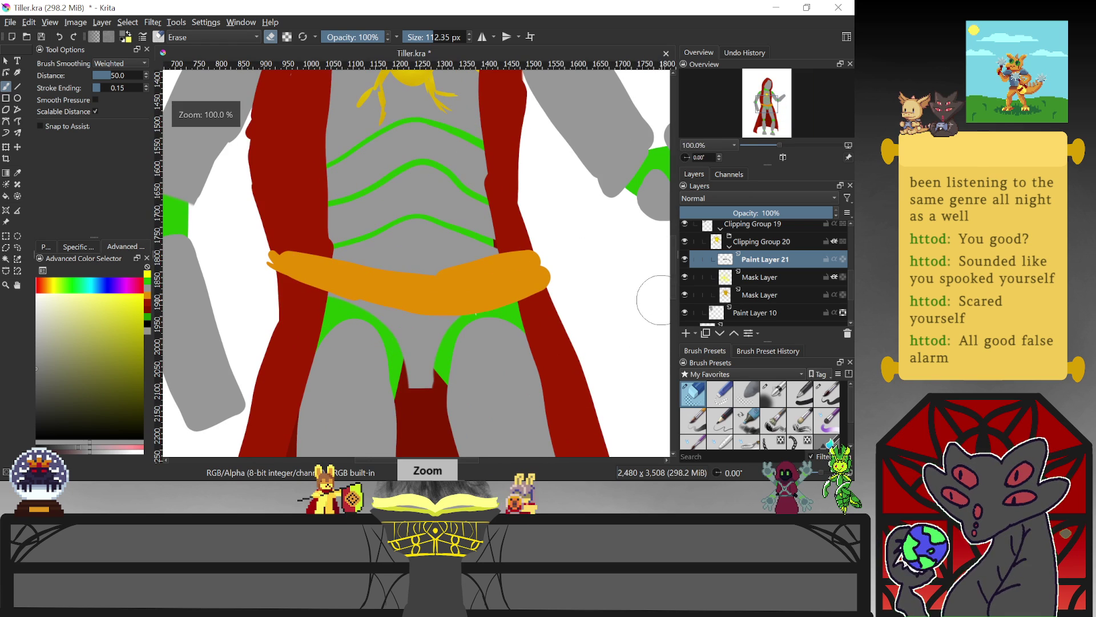
drag(673, 262, 675, 243)
scroll(675, 244, up, 3)
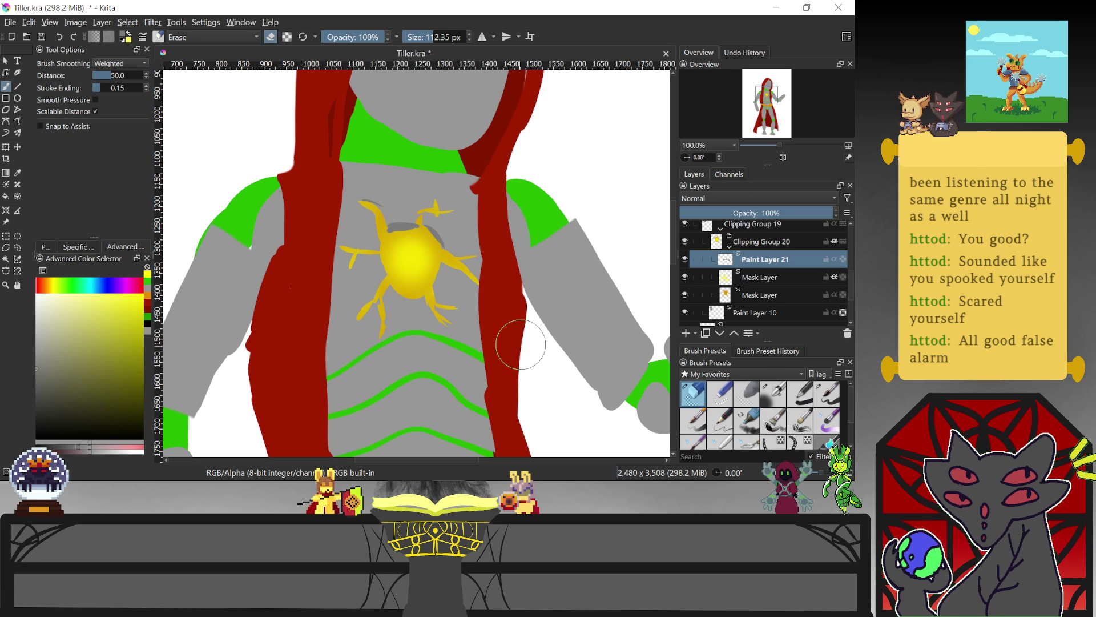
click(770, 293)
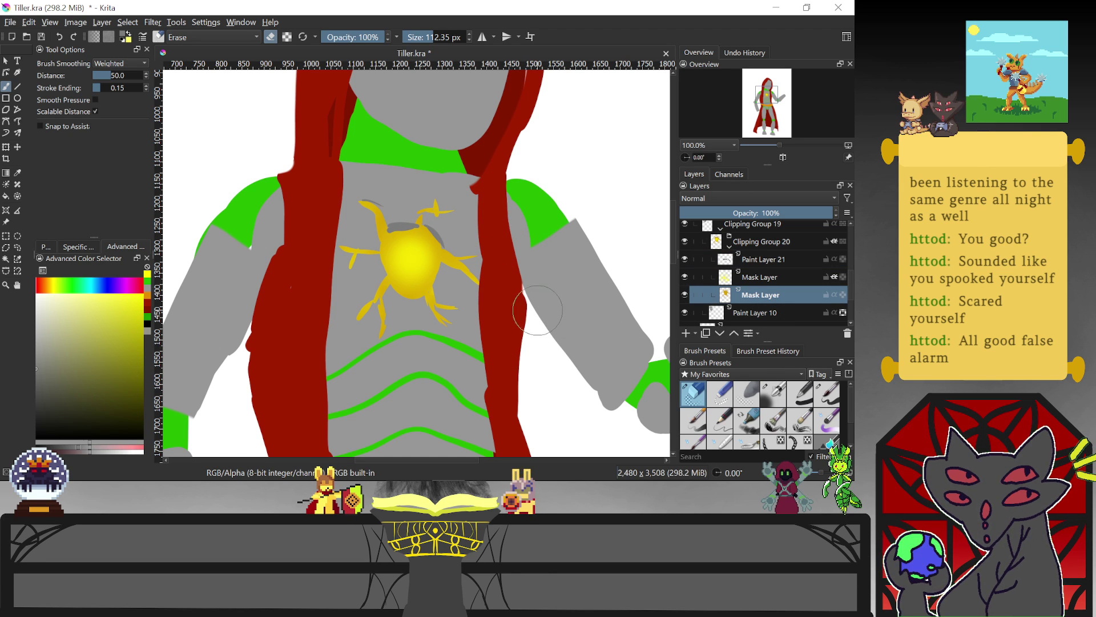
Repaint the upper-right ray's stem with the pen in the emblem's base gold, sampled while the glow layer is hidden, undoing the excess stroke
click(147, 296)
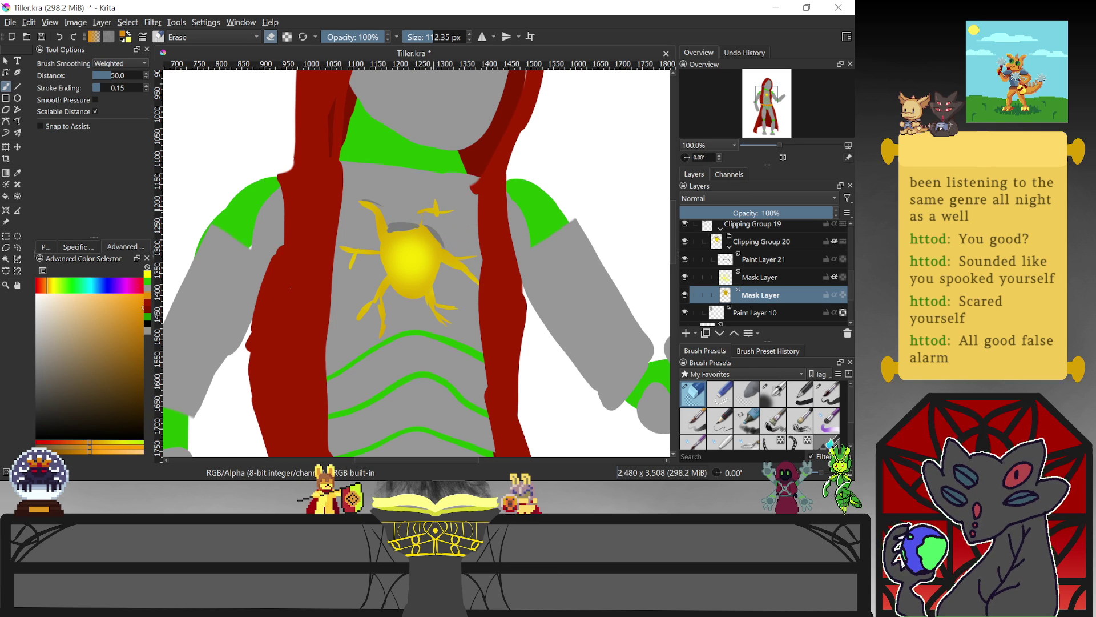
key(slash)
drag(421, 215, 419, 225)
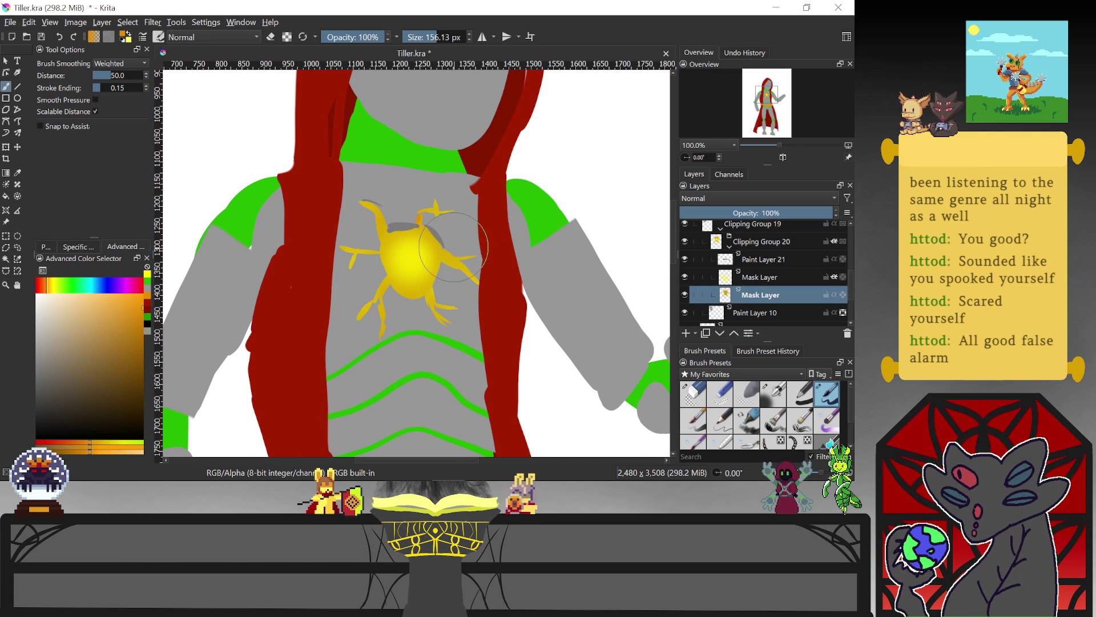
click(685, 277)
ctrl+click(426, 260)
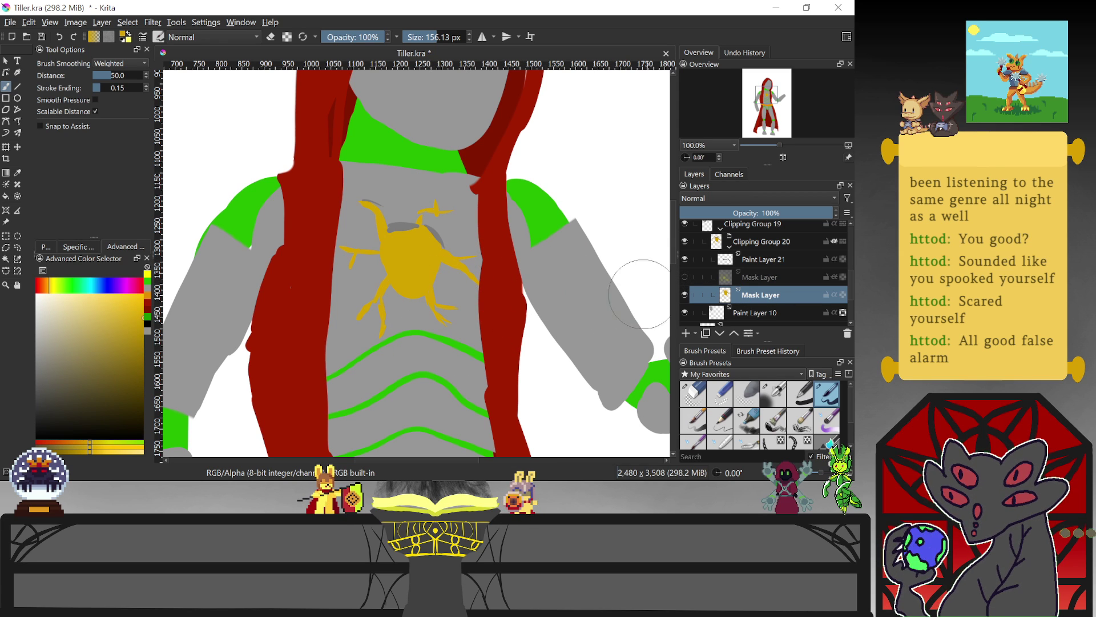
click(684, 277)
drag(415, 216, 418, 222)
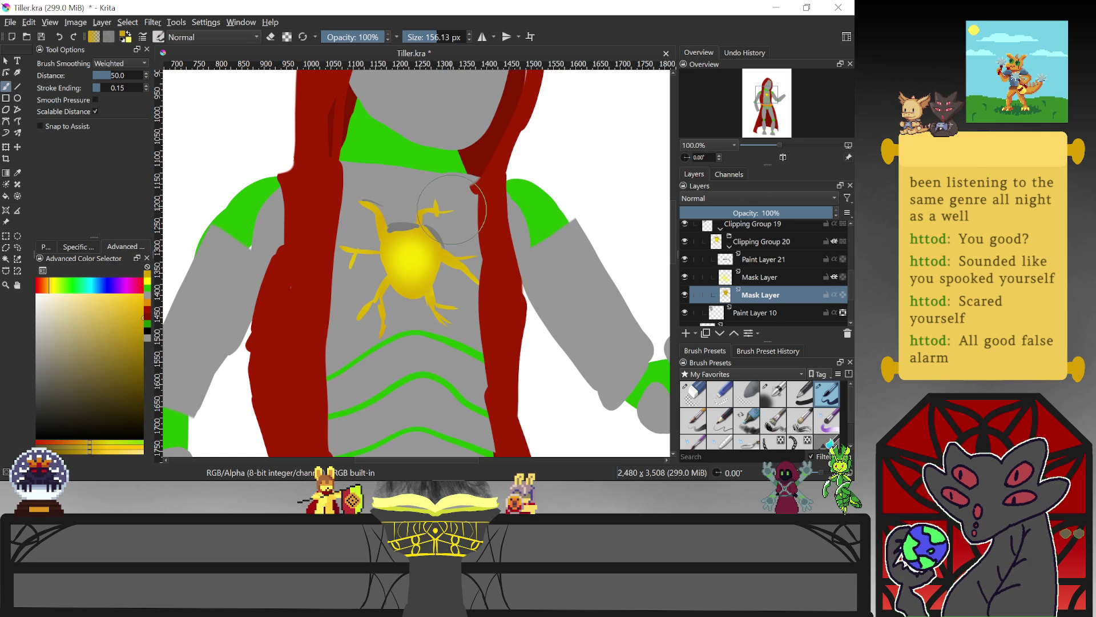
key(ctrl+z)
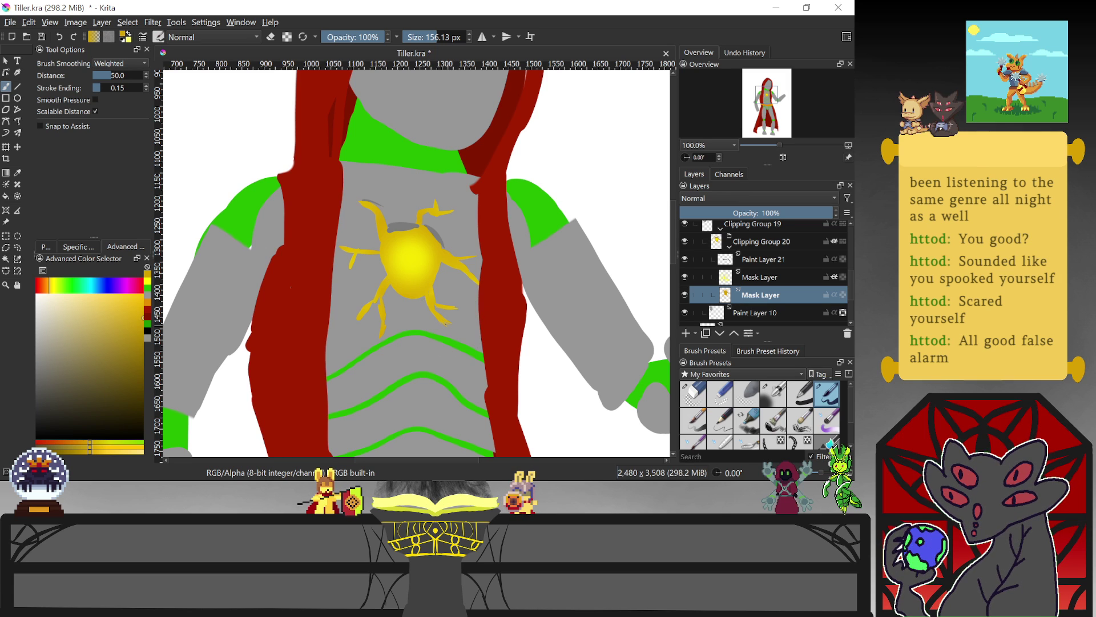
Reshape the emblem's two lower rays with gold pen strokes on the lower Mask Layer, undoing a misplaced stroke
drag(434, 305, 459, 309)
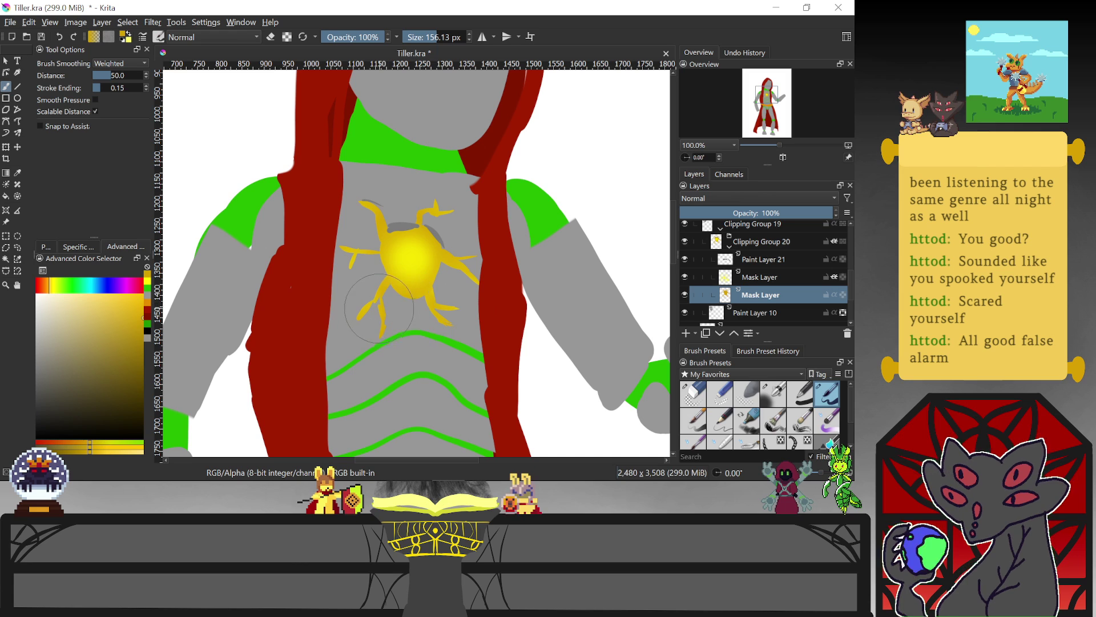
mouse_move(378, 301)
mouse_down()
mouse_move(382, 327)
mouse_move(371, 305)
mouse_up()
key(ctrl+z)
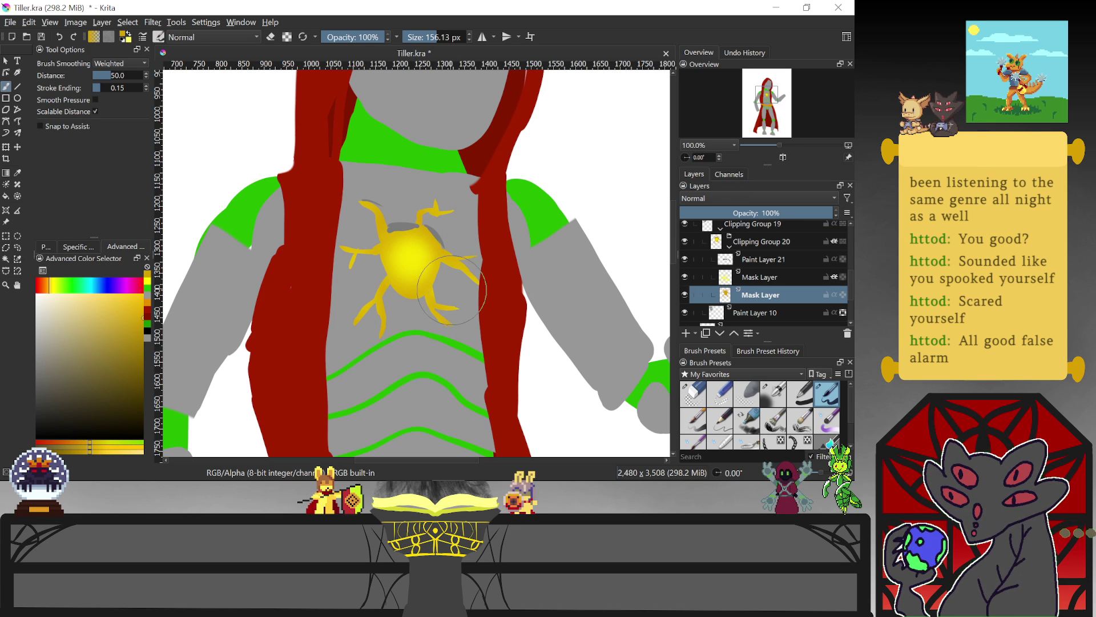
key(ctrl)
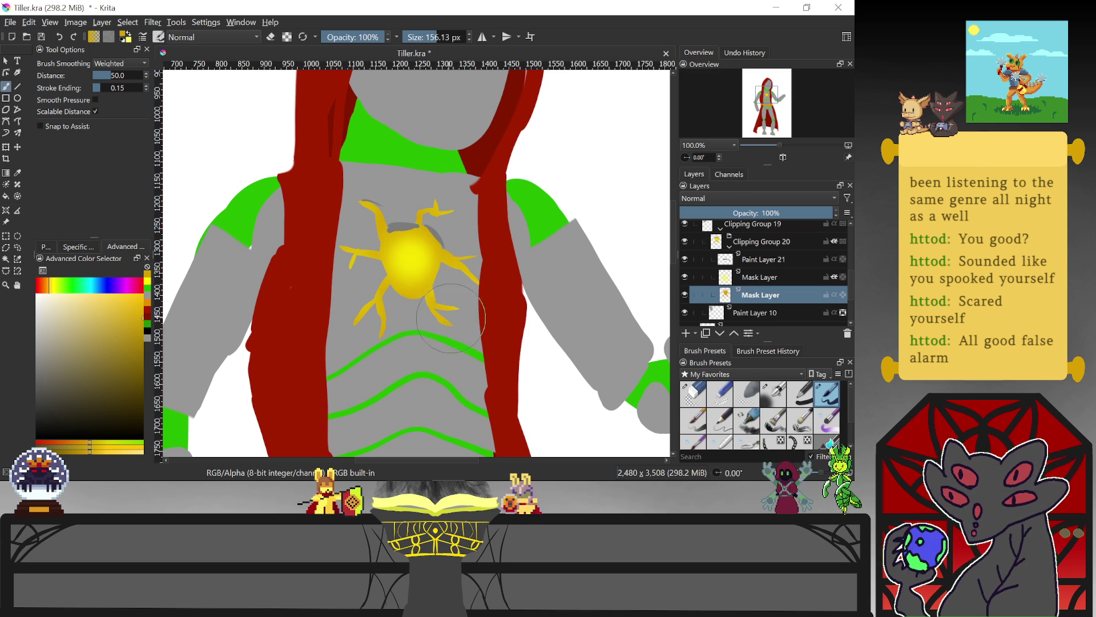
Trim the emblem's lower-right, right and upper-right rays into thinner, tapered shapes with the eraser at 40.24 px
key(e)
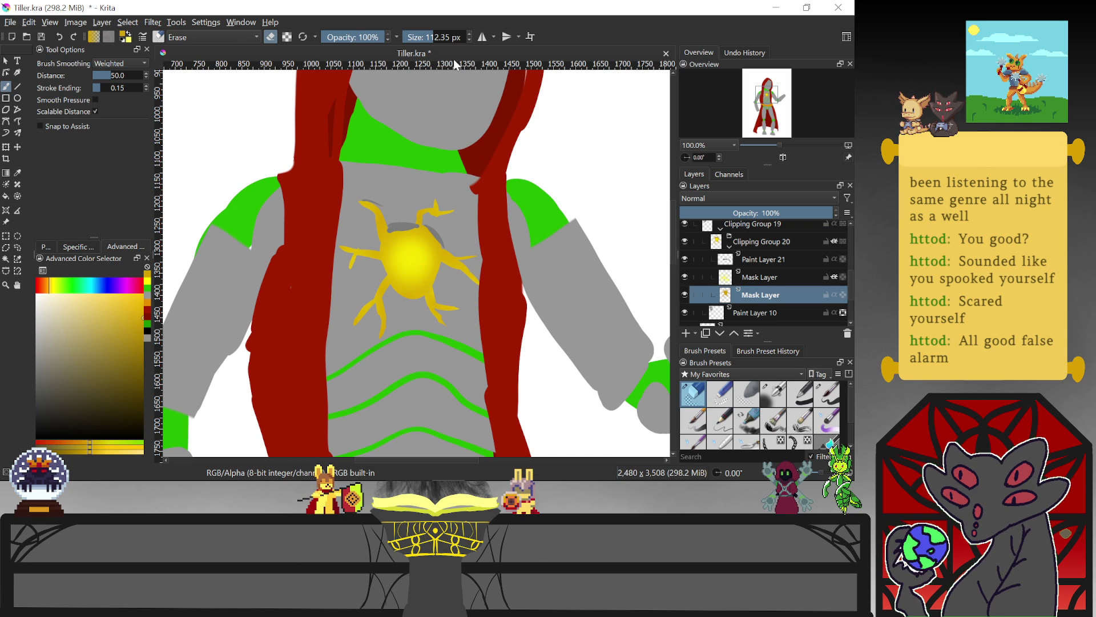
drag(433, 38, 426, 37)
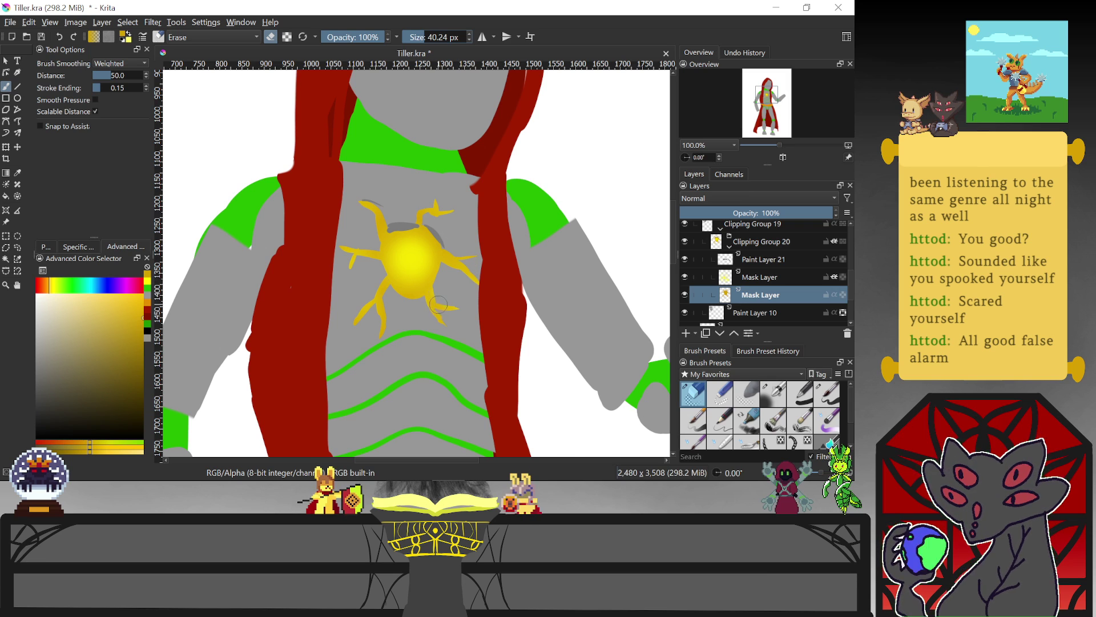
drag(438, 314, 436, 311)
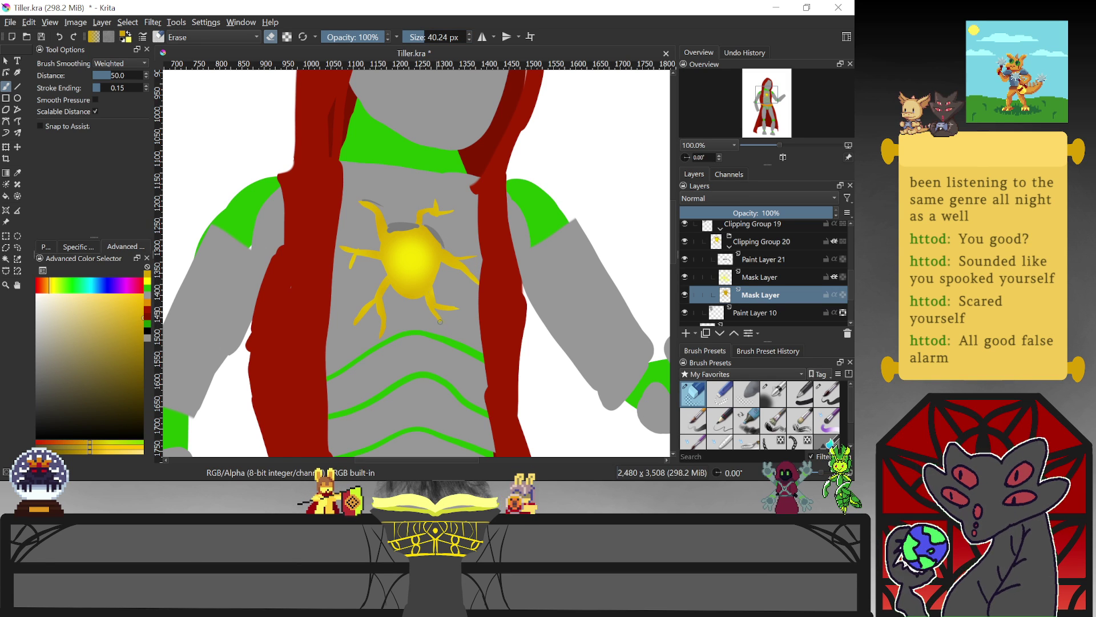
drag(441, 302, 457, 305)
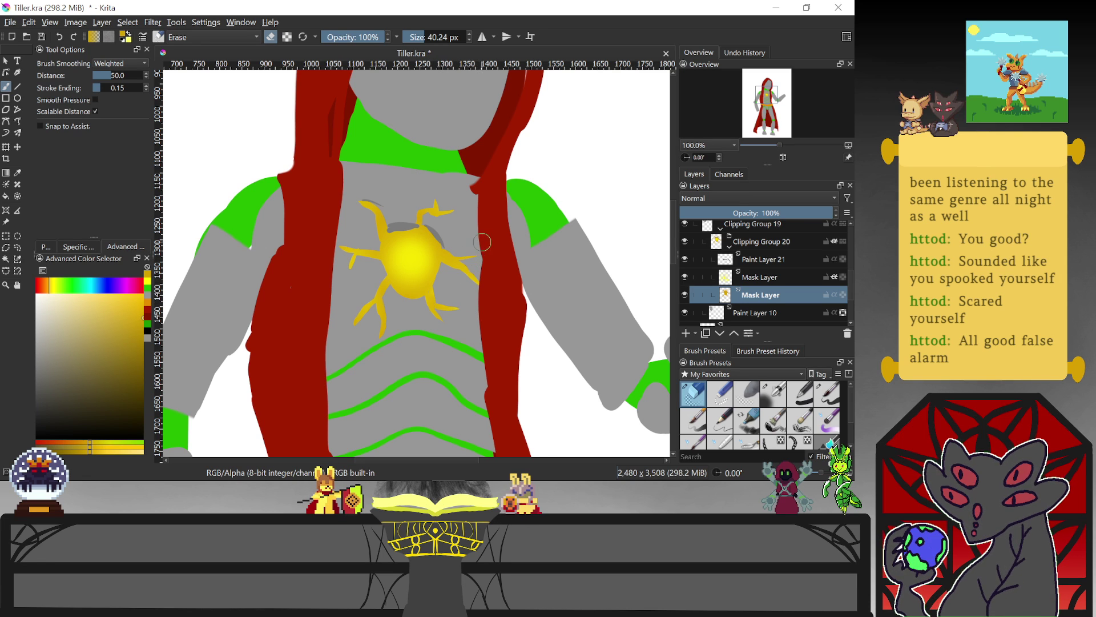
drag(476, 276, 478, 280)
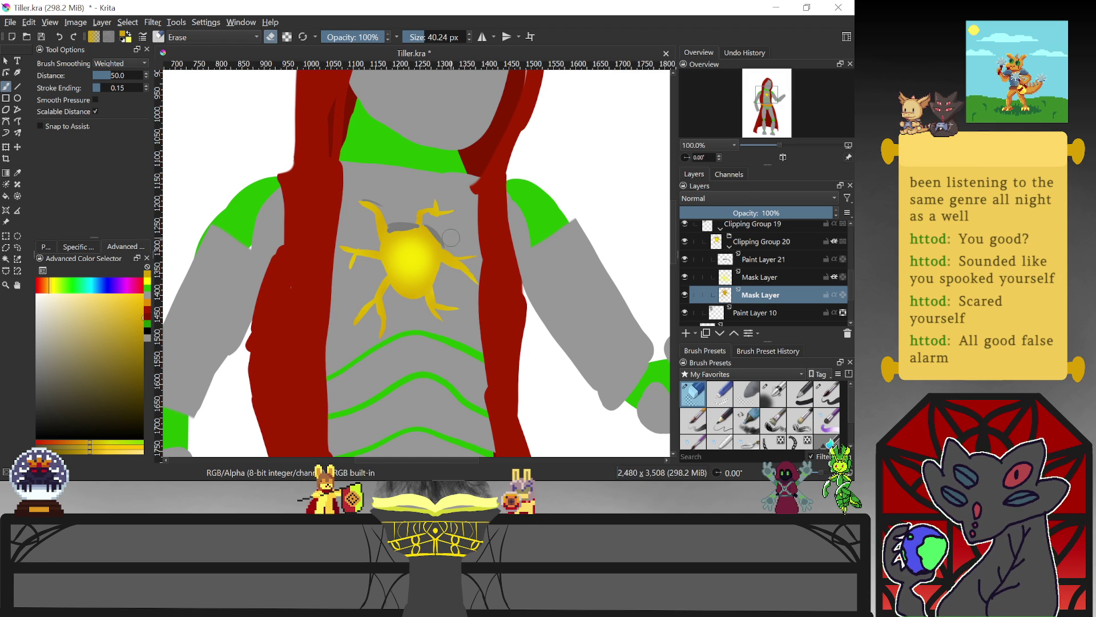
drag(429, 213, 430, 213)
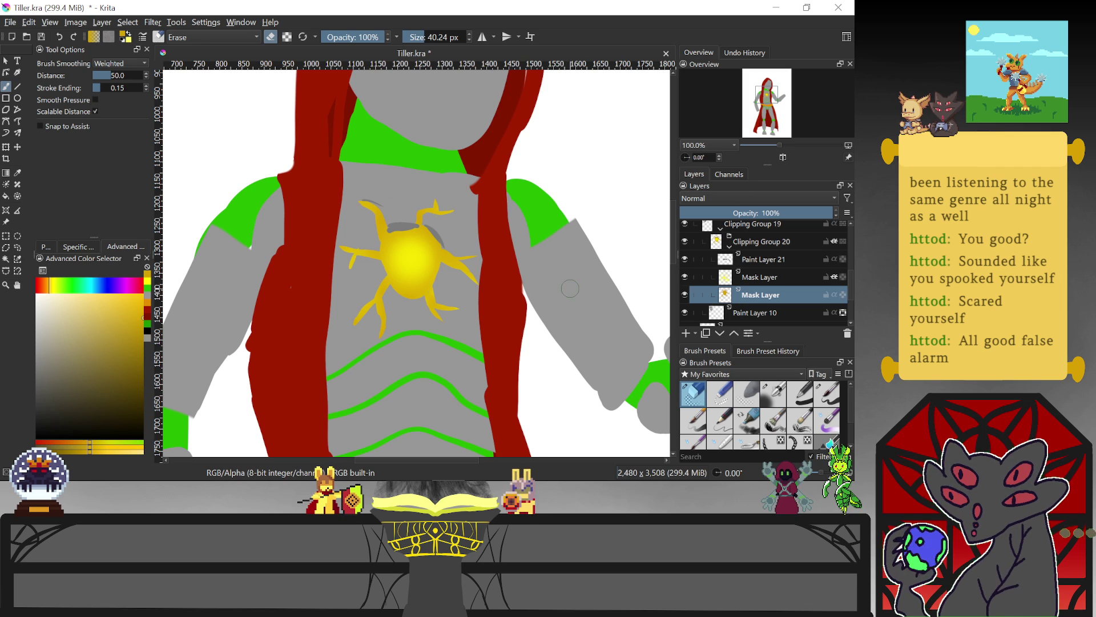
On Paint Layer 21, erase the rough shading and outline the emblem's round center in thin dark gray with the 12.30 px pen
click(769, 260)
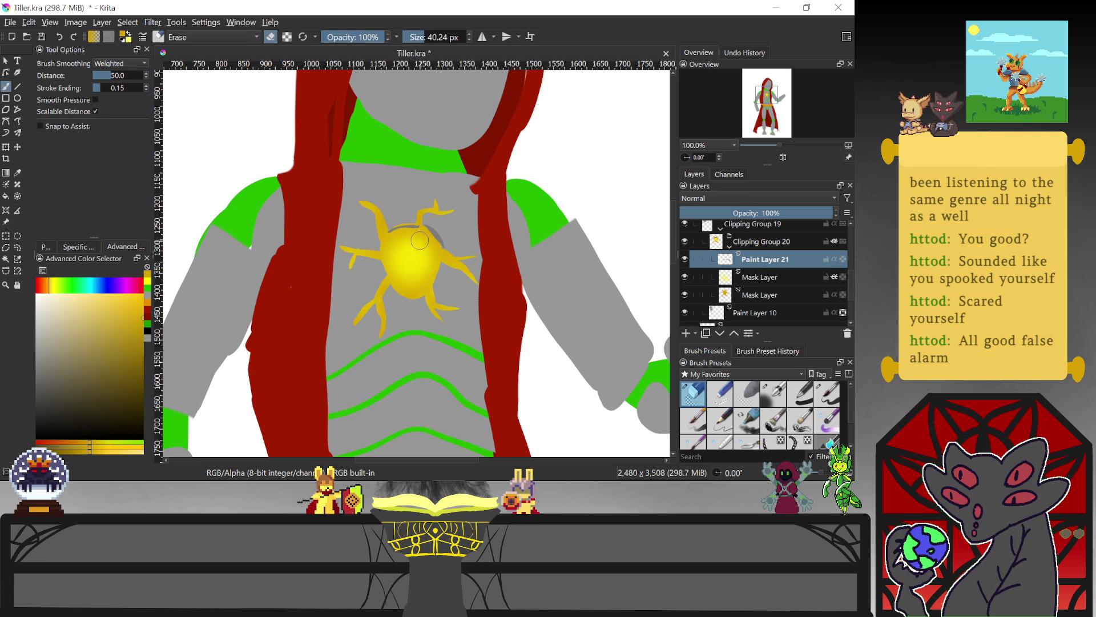
key(slash)
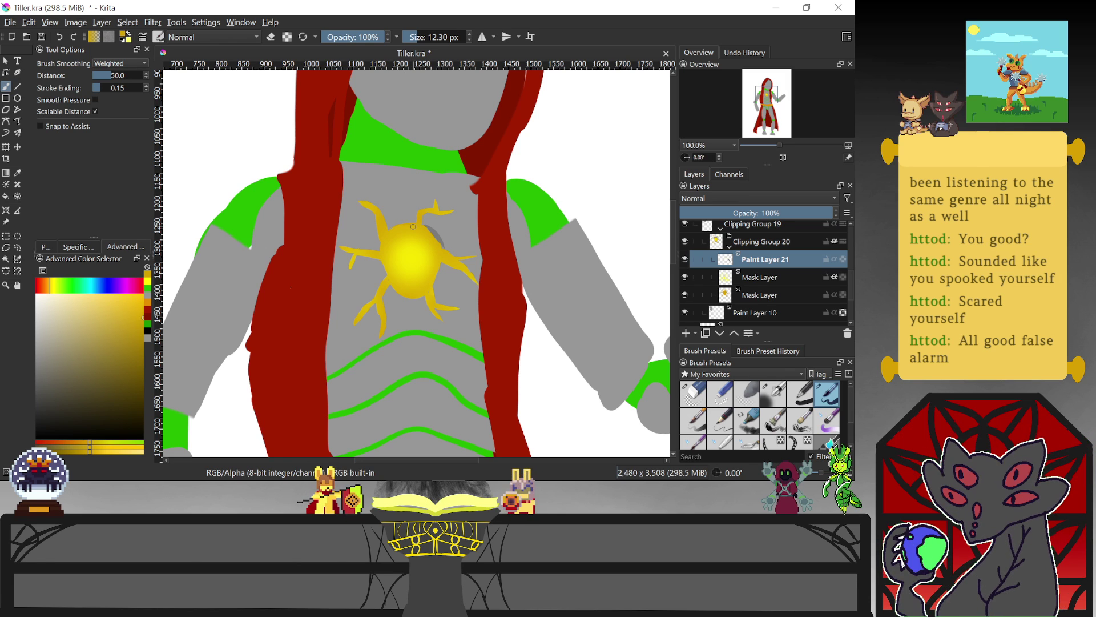
ctrl+click(430, 251)
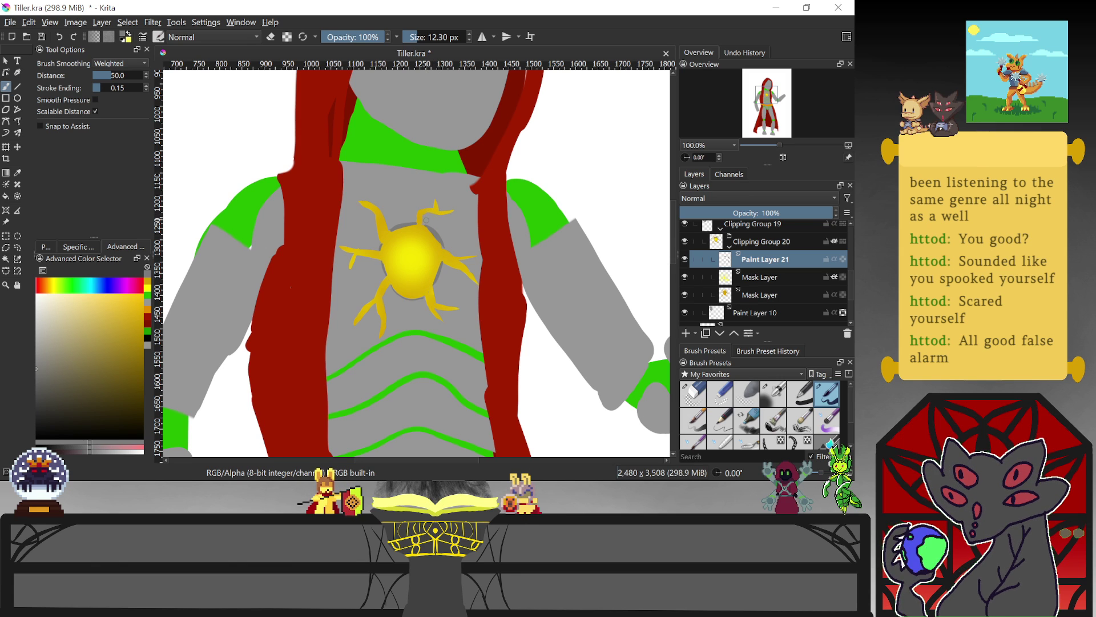
key(e)
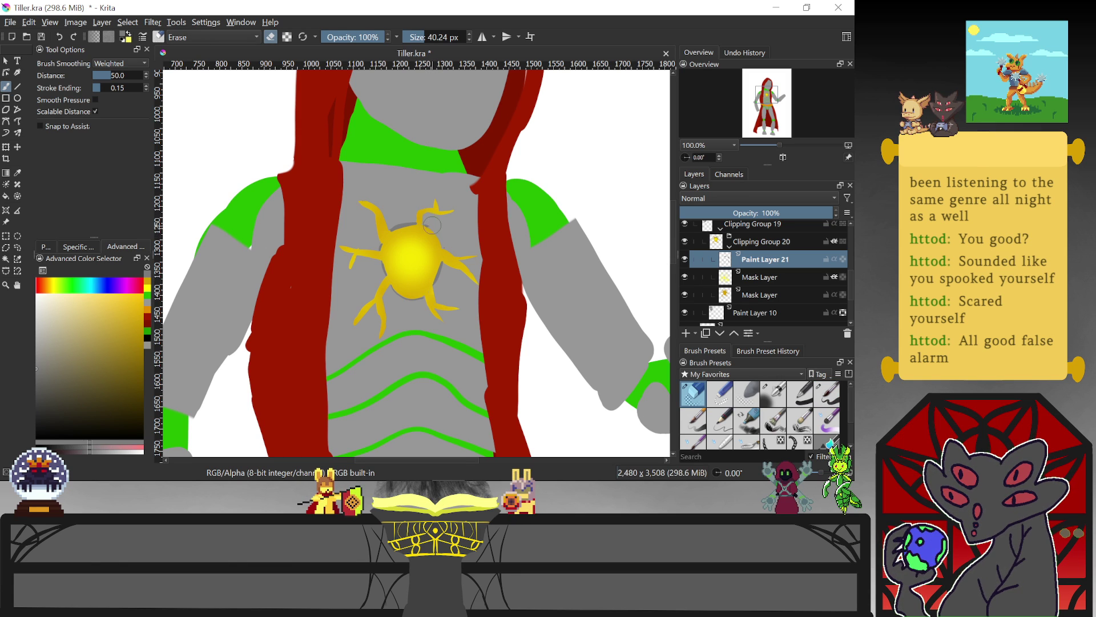
key(e)
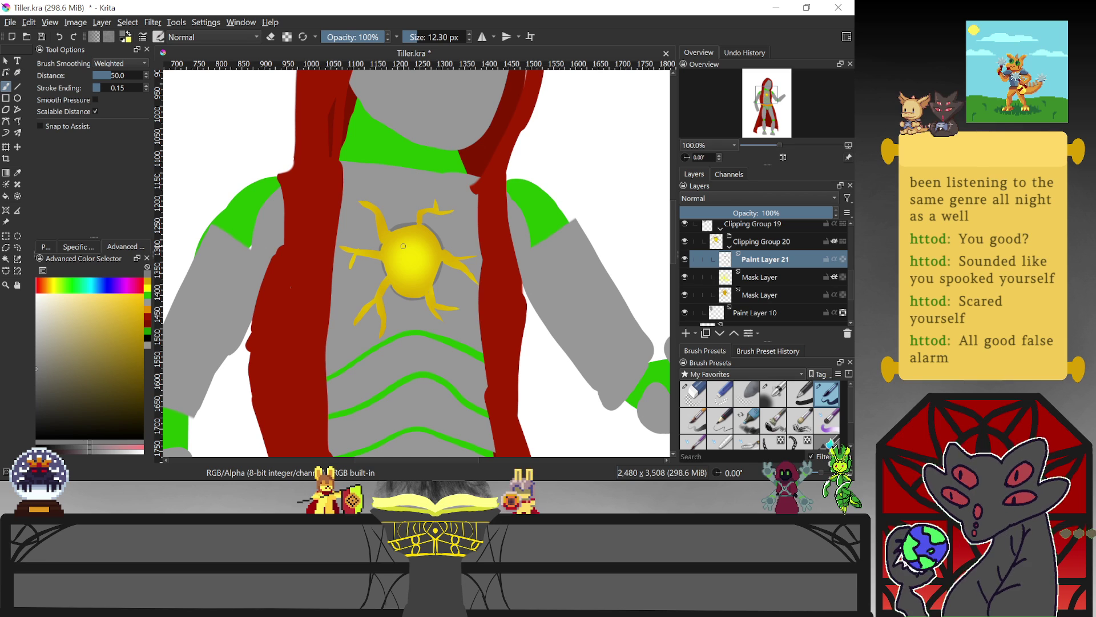
key(minus)
key(minus)
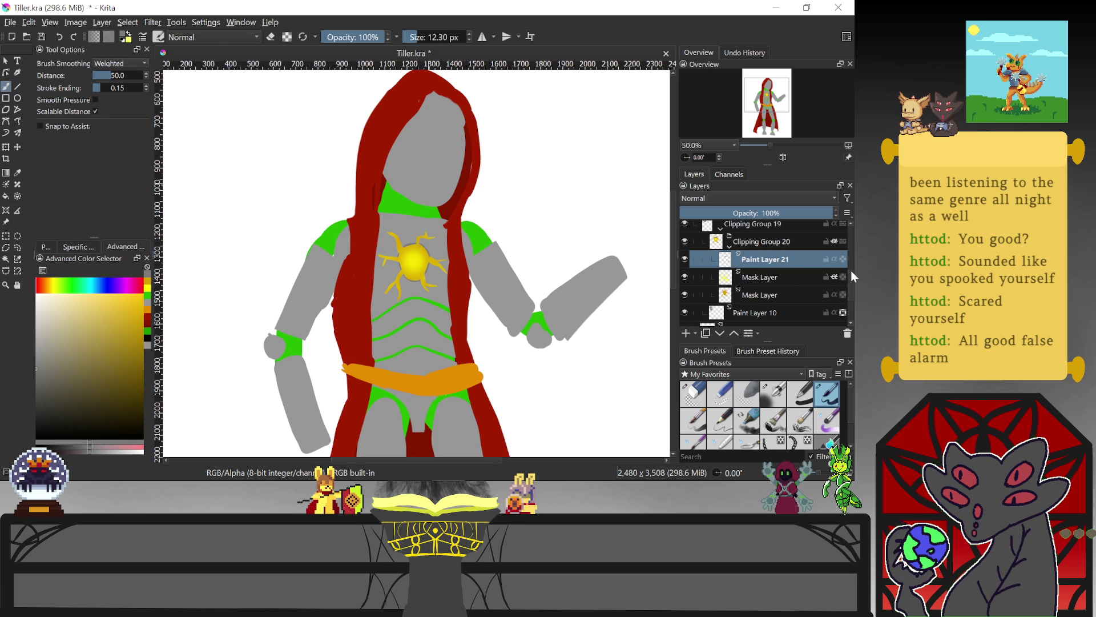
drag(851, 273, 848, 293)
mouse_move(672, 262)
mouse_down()
mouse_move(673, 334)
mouse_move(674, 244)
mouse_move(673, 262)
mouse_up()
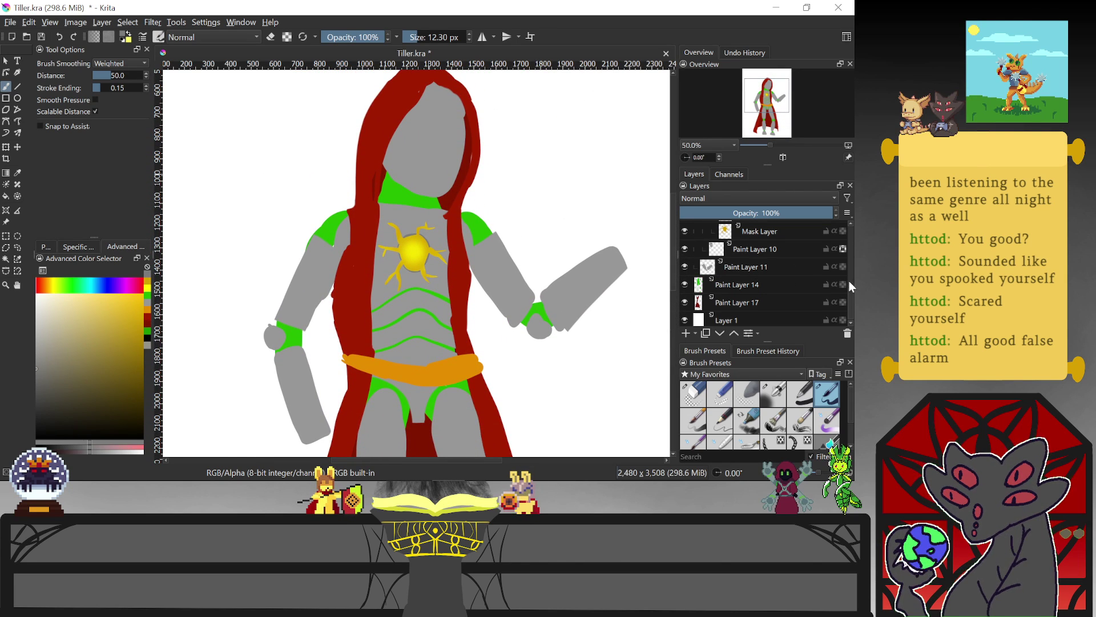
On Paint Layer 17, fill out the shadowed inside of the hood beside the face with sampled dark red, using the 188.56 px pen
click(759, 306)
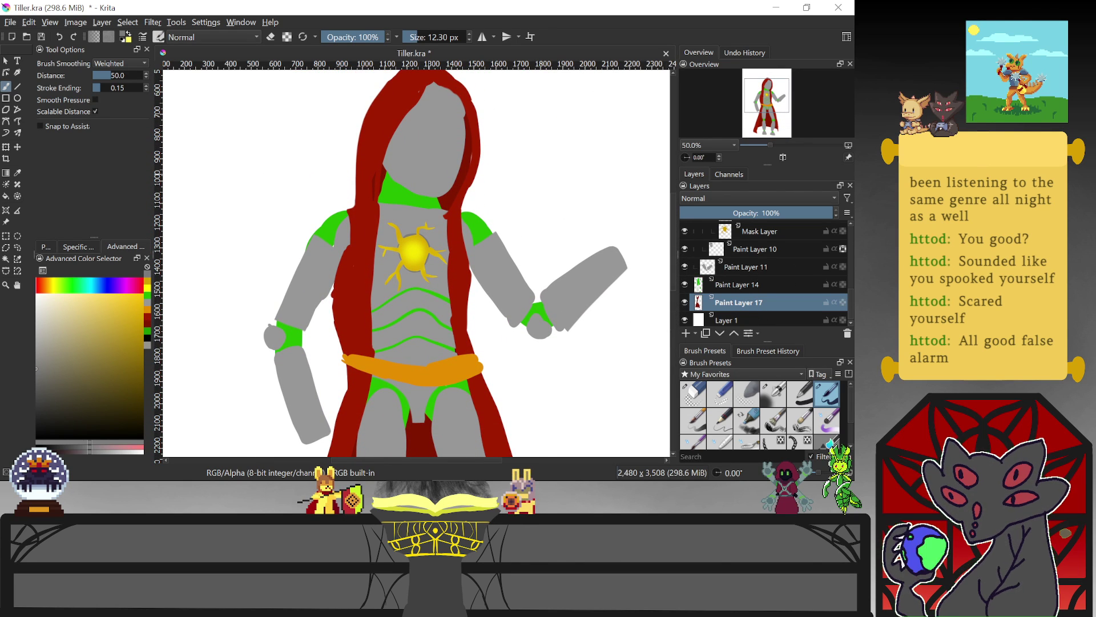
ctrl+click(463, 174)
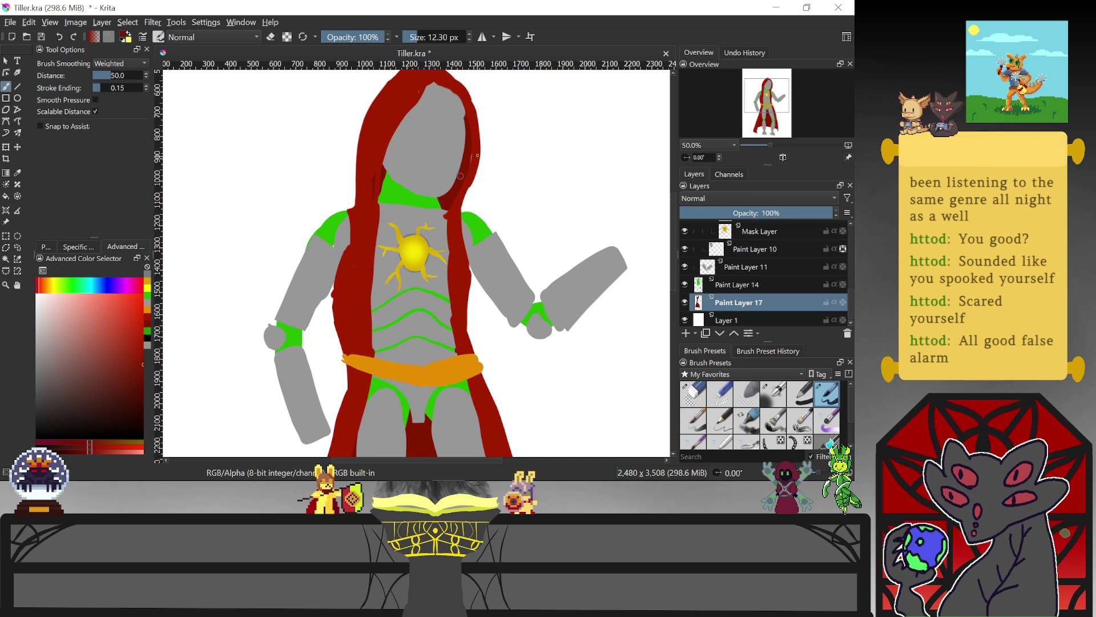
click(472, 161)
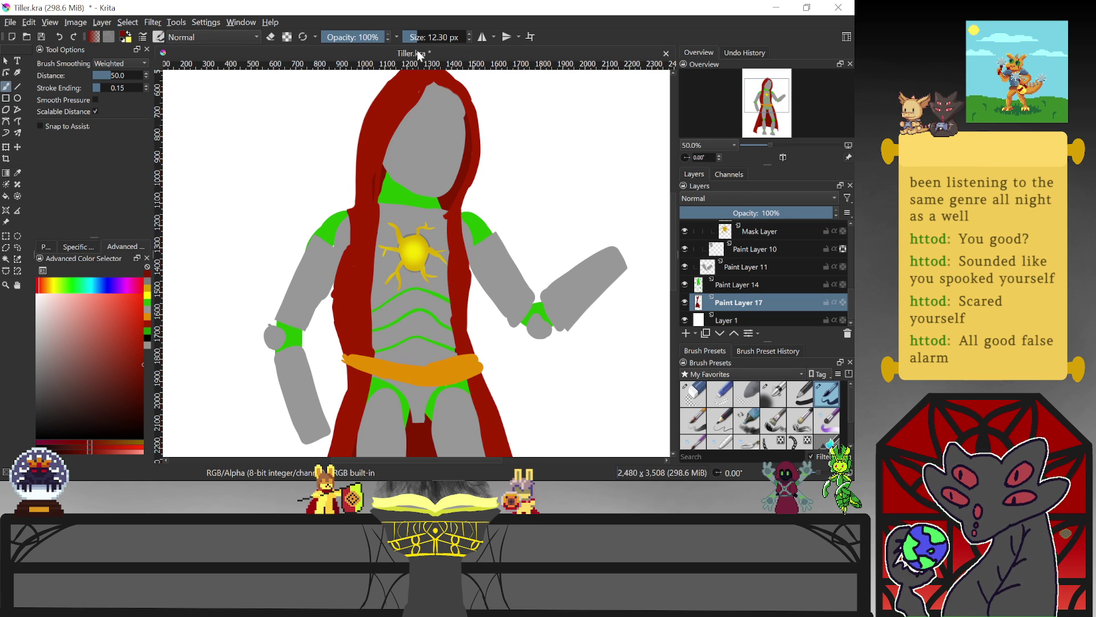
drag(413, 37, 439, 40)
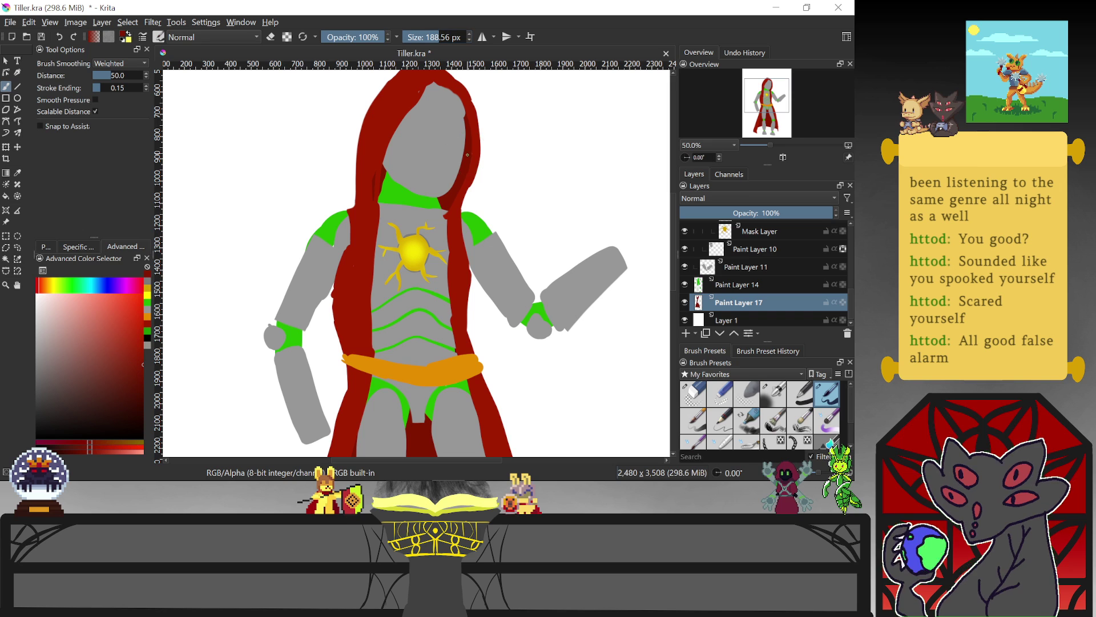
On Paint Layer 16, smooth the red cloak's edges along the torso and beside the upper arm with the eraser at 40.24 px
drag(847, 303, 852, 235)
click(750, 264)
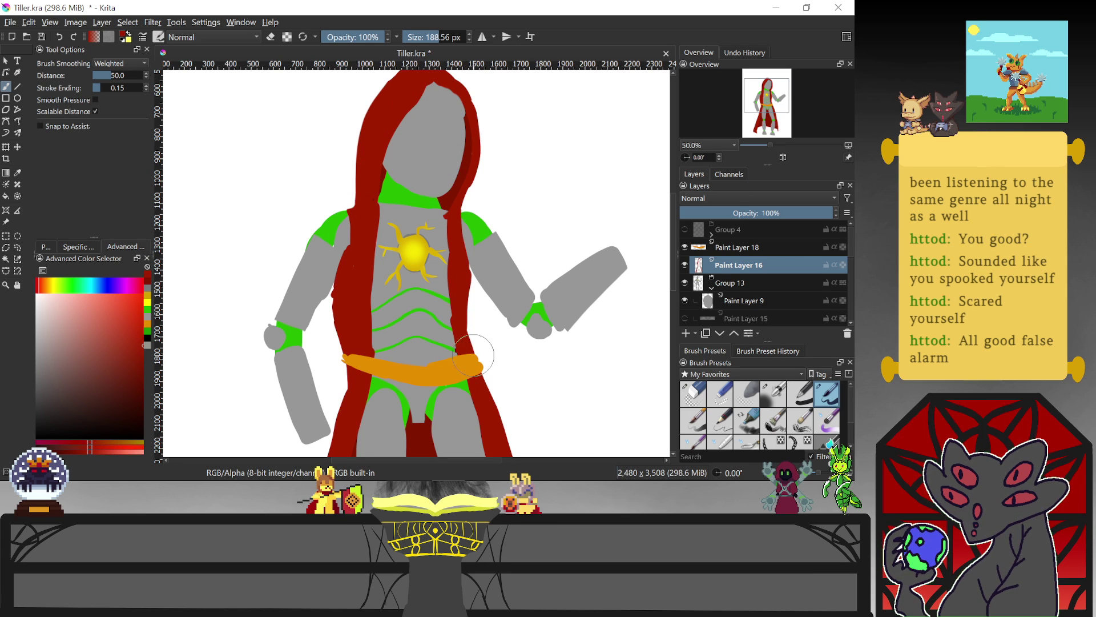
key(e)
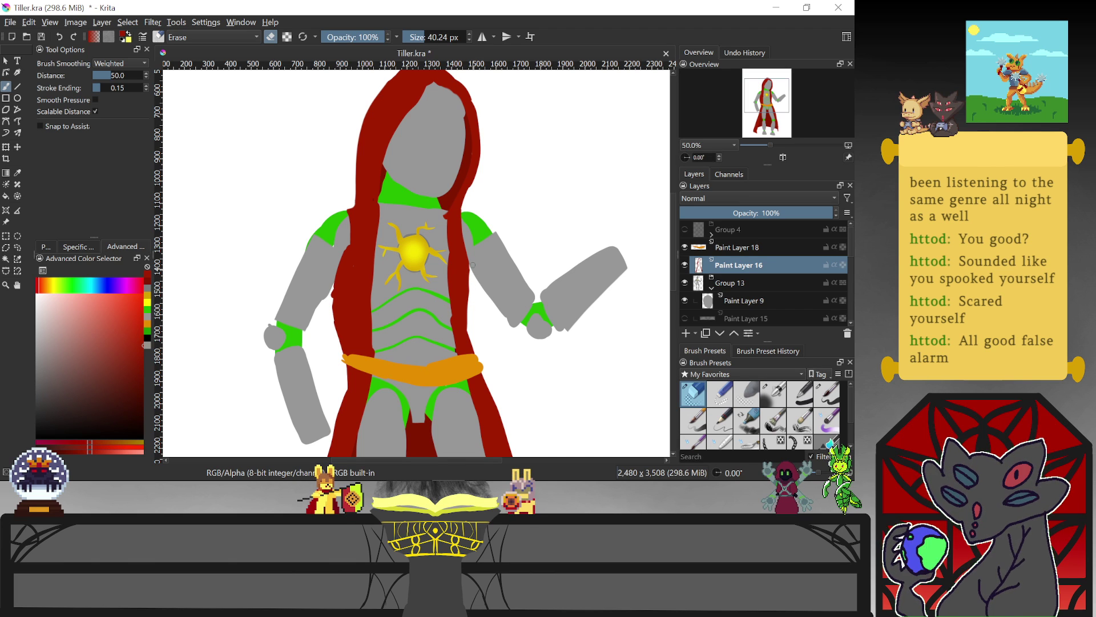
scroll(675, 269, down, 2)
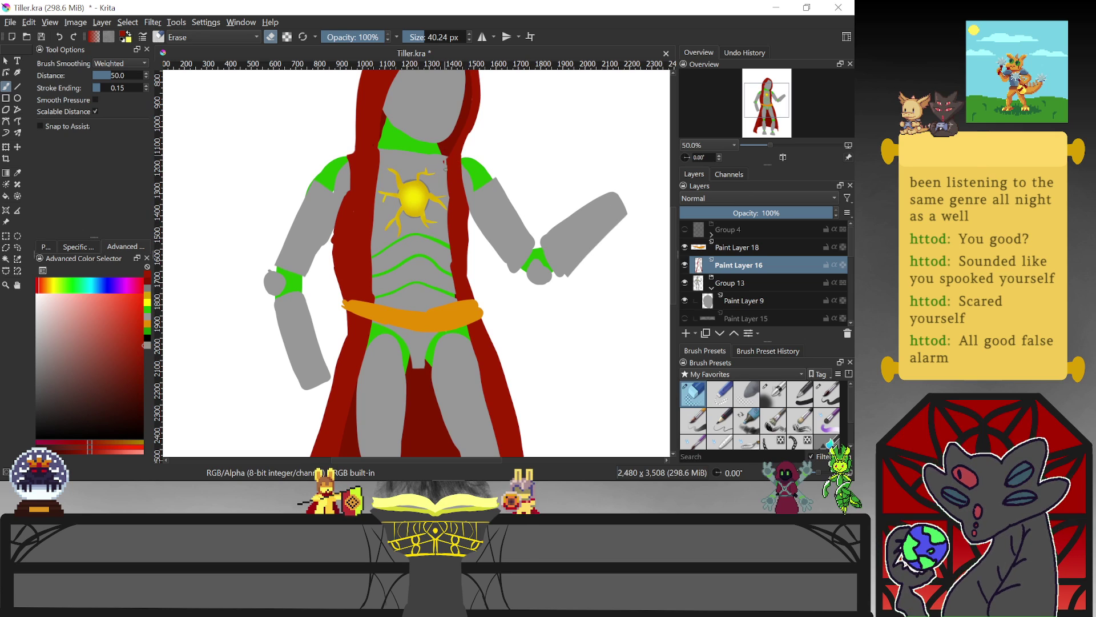
mouse_move(450, 237)
mouse_down()
mouse_move(456, 295)
mouse_move(454, 283)
mouse_up()
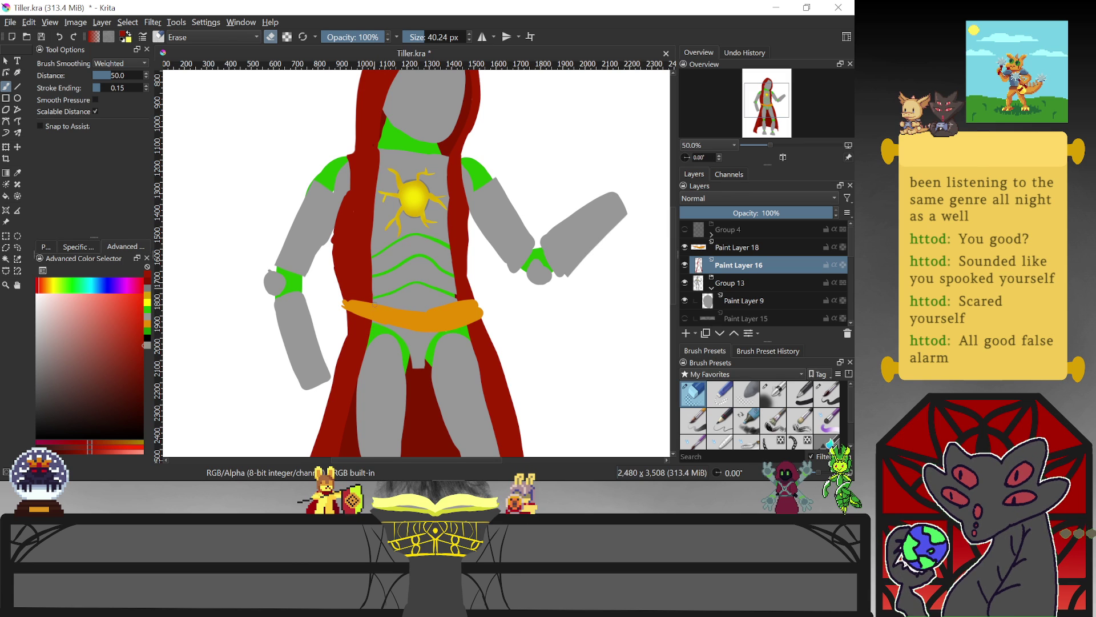
drag(334, 272, 333, 257)
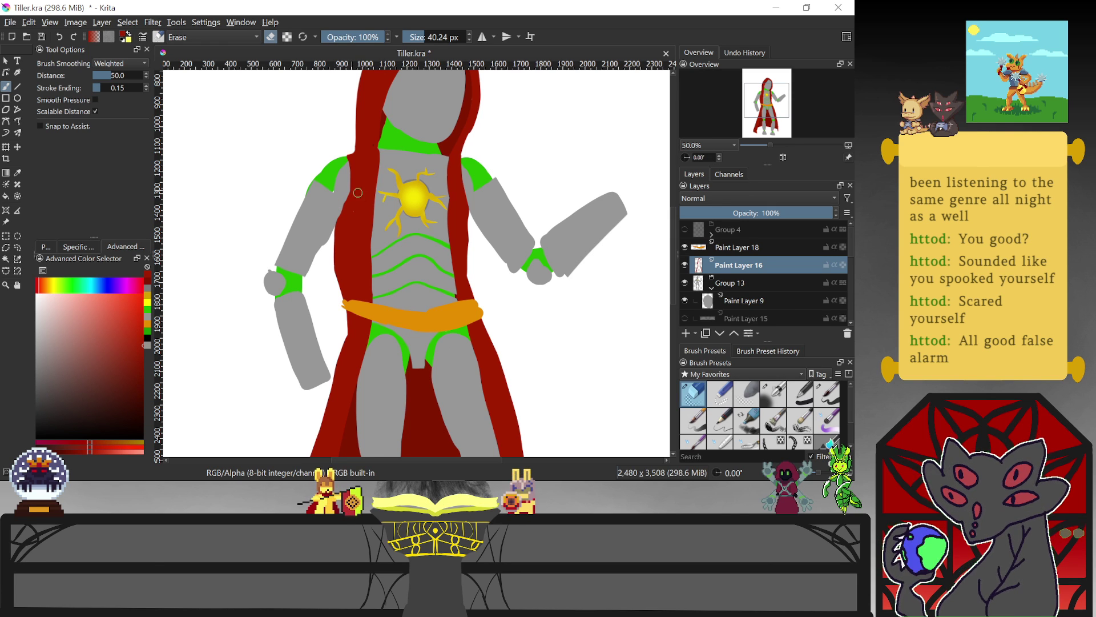
On Paint Layer 14, extend the shoulder joint beside the cloak with sampled green and trim its outer edge with the 40.24 px eraser
drag(851, 249, 840, 313)
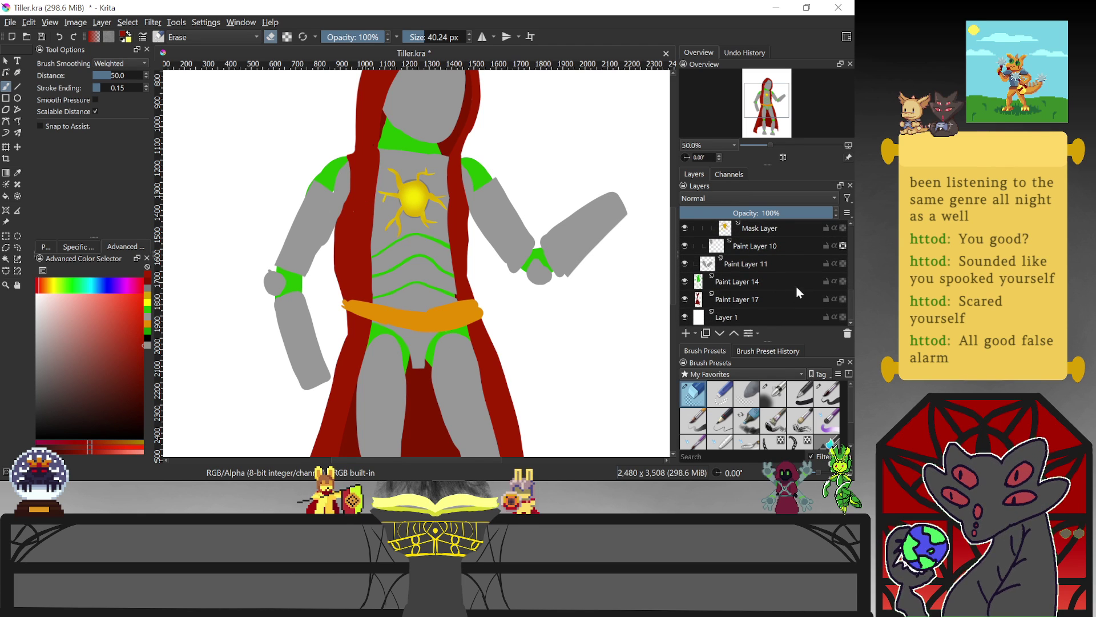
click(794, 285)
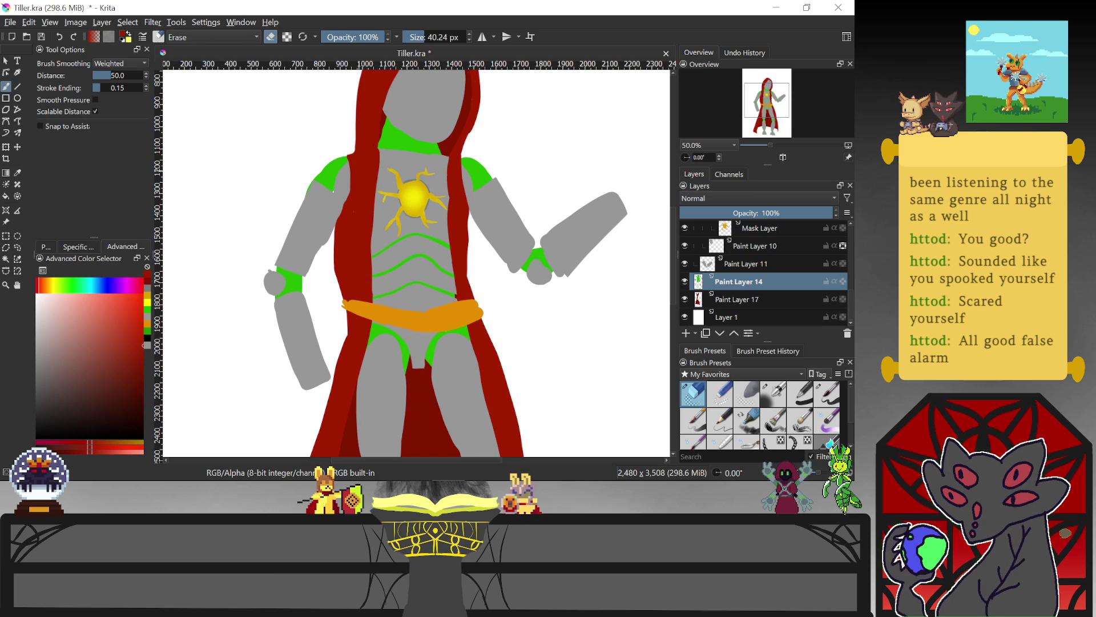
ctrl+click(339, 182)
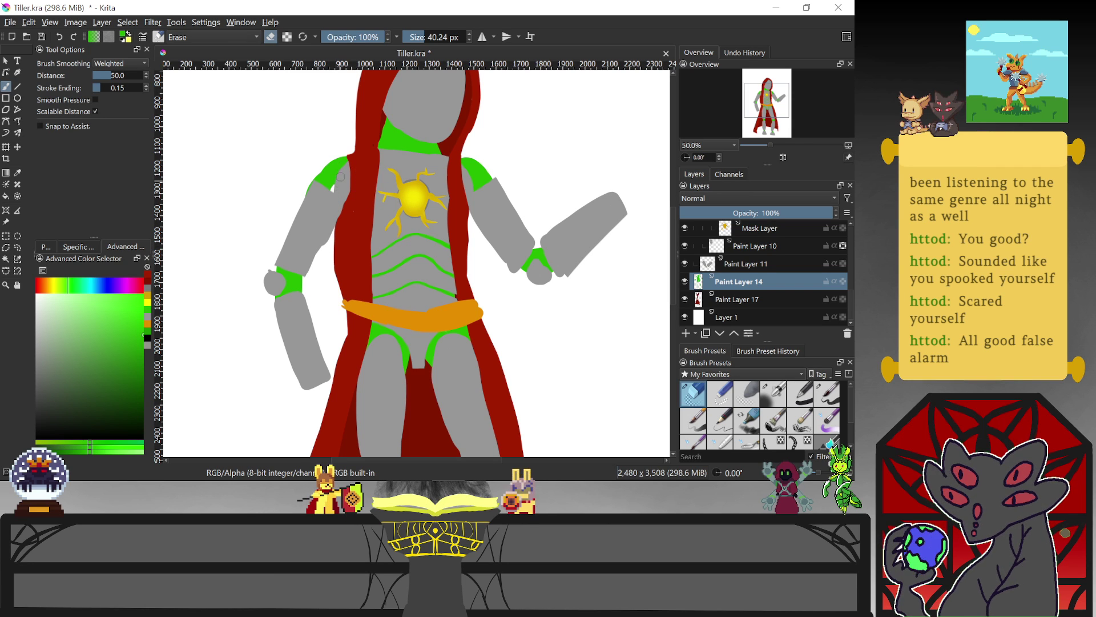
key(slash)
drag(333, 193, 336, 187)
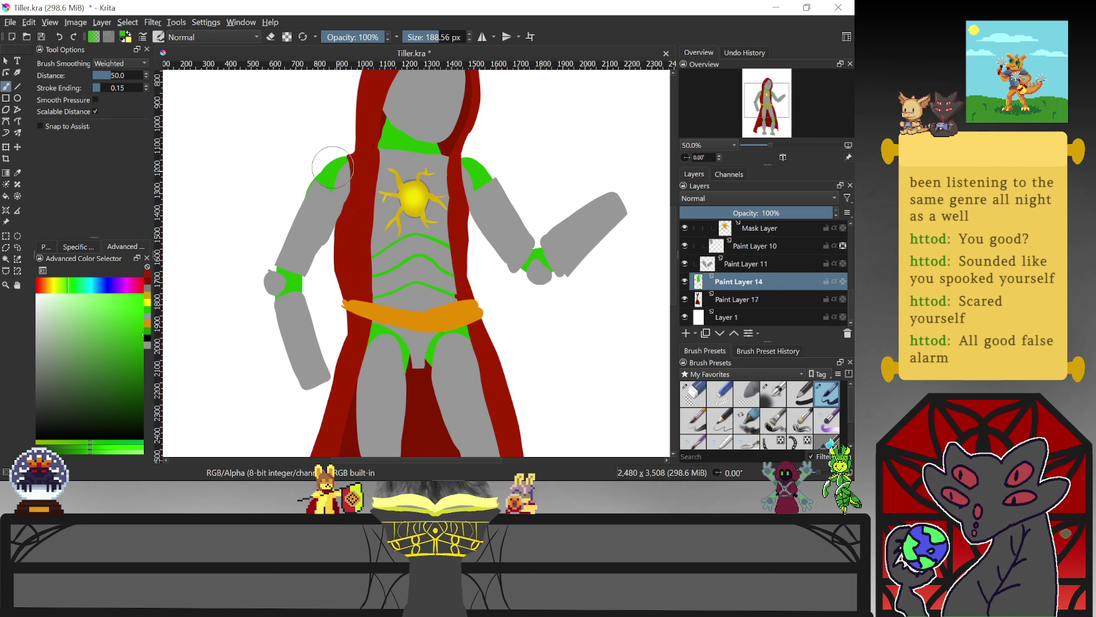
key(slash)
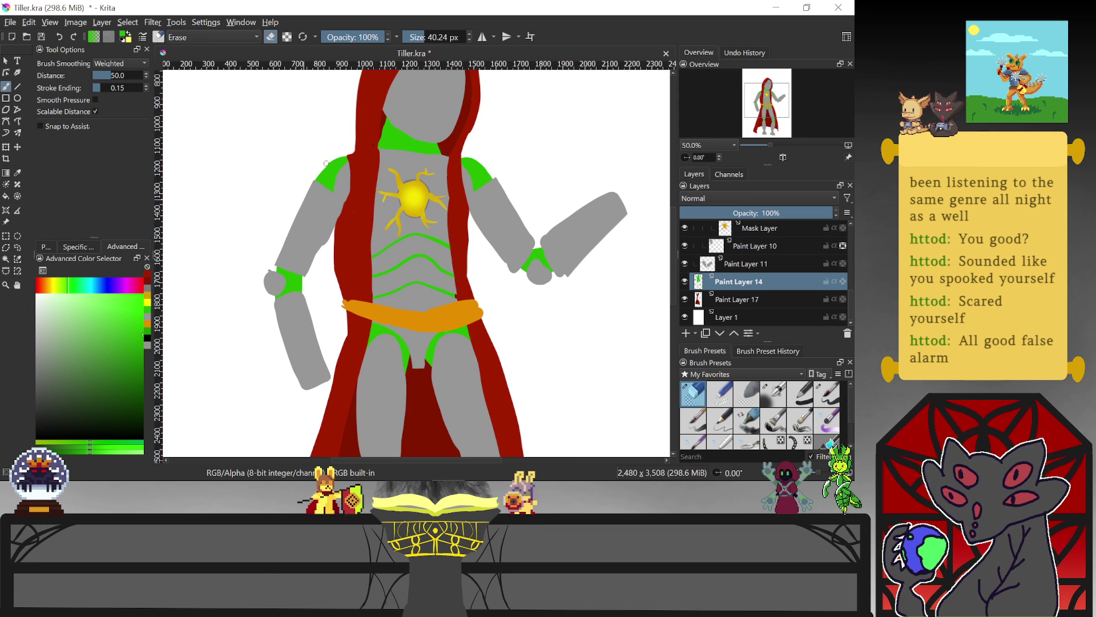
drag(329, 161, 350, 156)
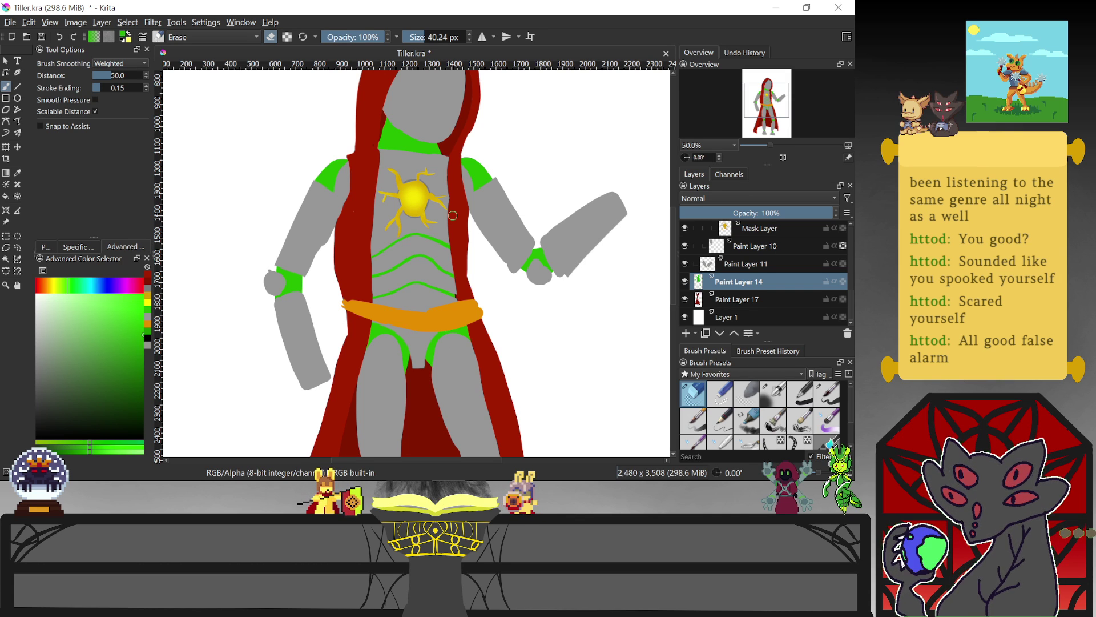
On Paint Layer 10, erase the gray beside the green shoulder joint and fill the gap with green using the 188.56 px pen
mouse_move(848, 299)
mouse_down()
mouse_move(848, 265)
mouse_move(852, 298)
mouse_move(846, 281)
mouse_up()
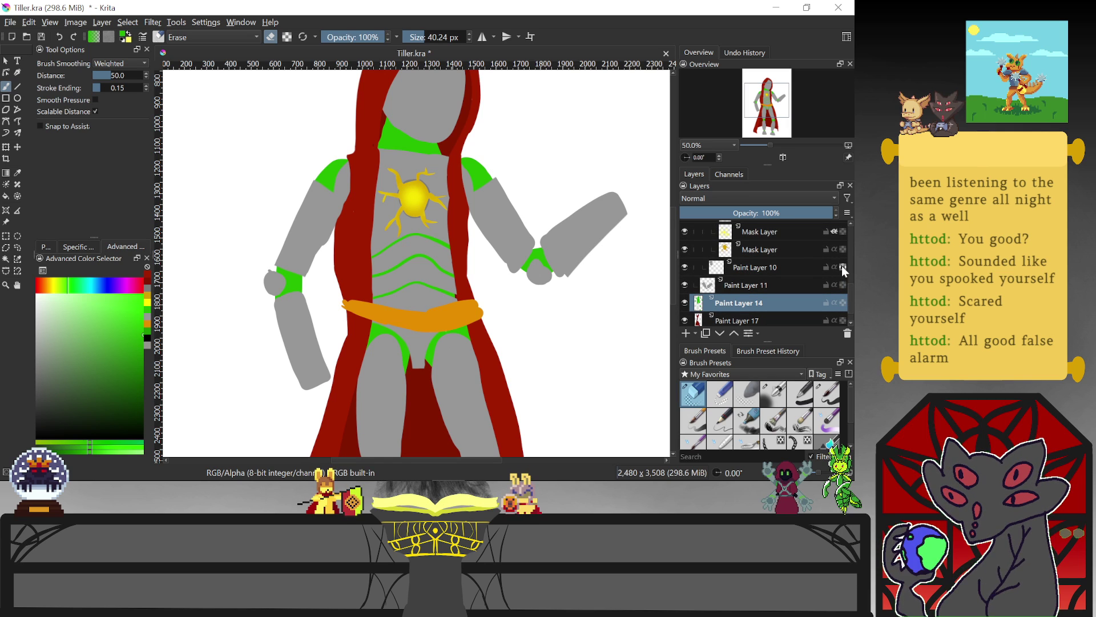
click(770, 270)
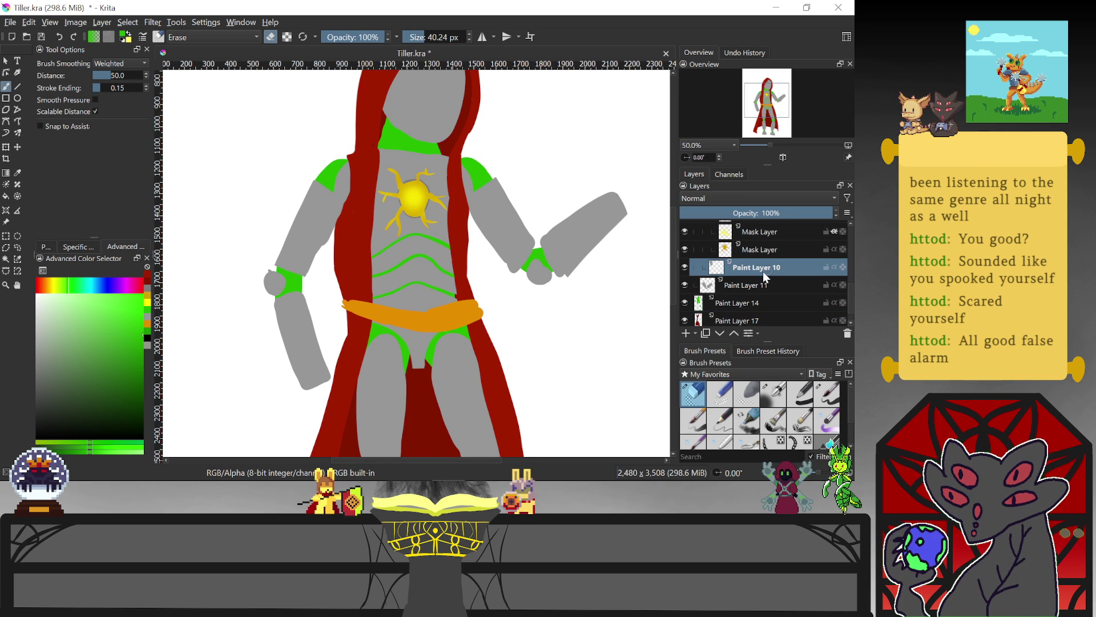
mouse_move(343, 165)
mouse_down()
mouse_move(338, 213)
mouse_move(343, 175)
mouse_move(334, 225)
mouse_move(335, 197)
mouse_up()
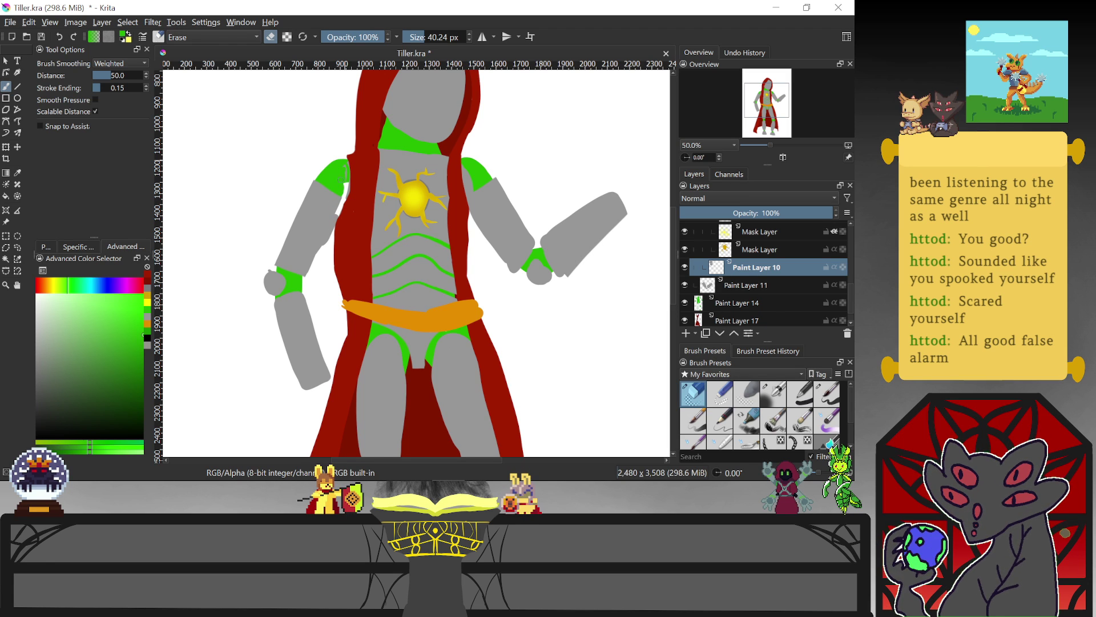
key(/)
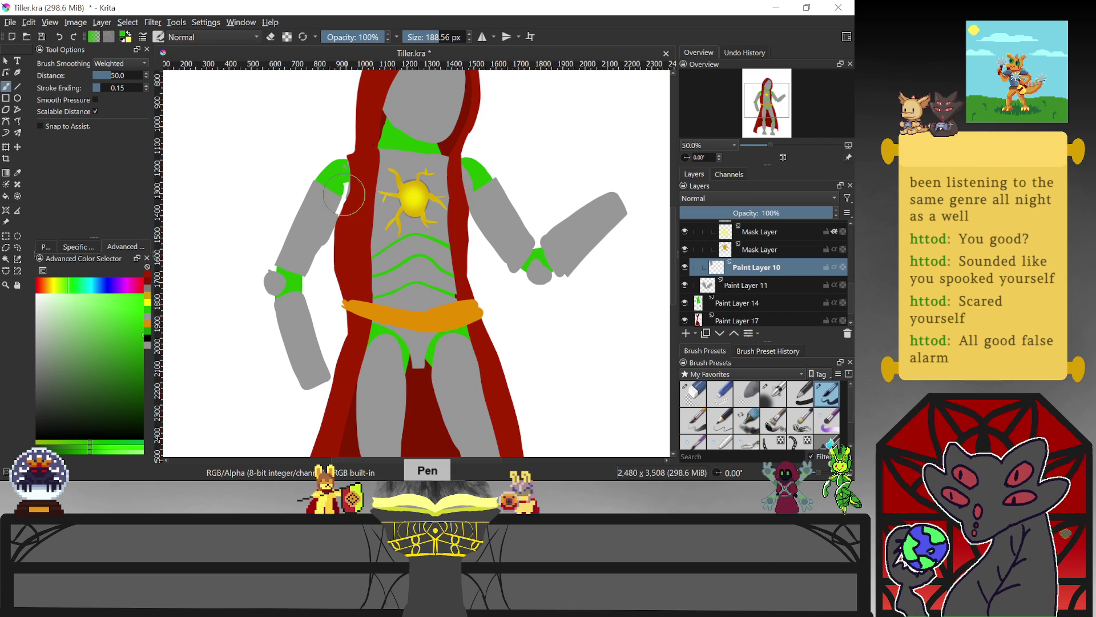
mouse_move(347, 179)
mouse_down()
mouse_move(343, 193)
mouse_move(343, 177)
mouse_up()
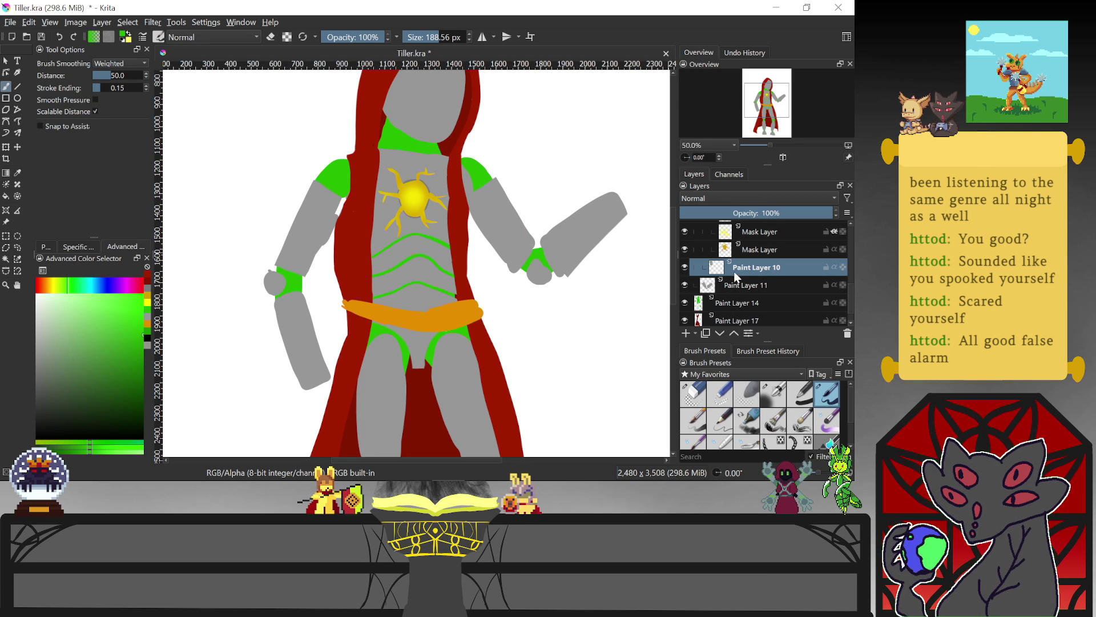
Erase the green patch from Paint Layer 10 and repaint the shoulder gap on Paint Layer 14 in sampled green with the 188.56 px pen
key(e)
ctrl+click(379, 238)
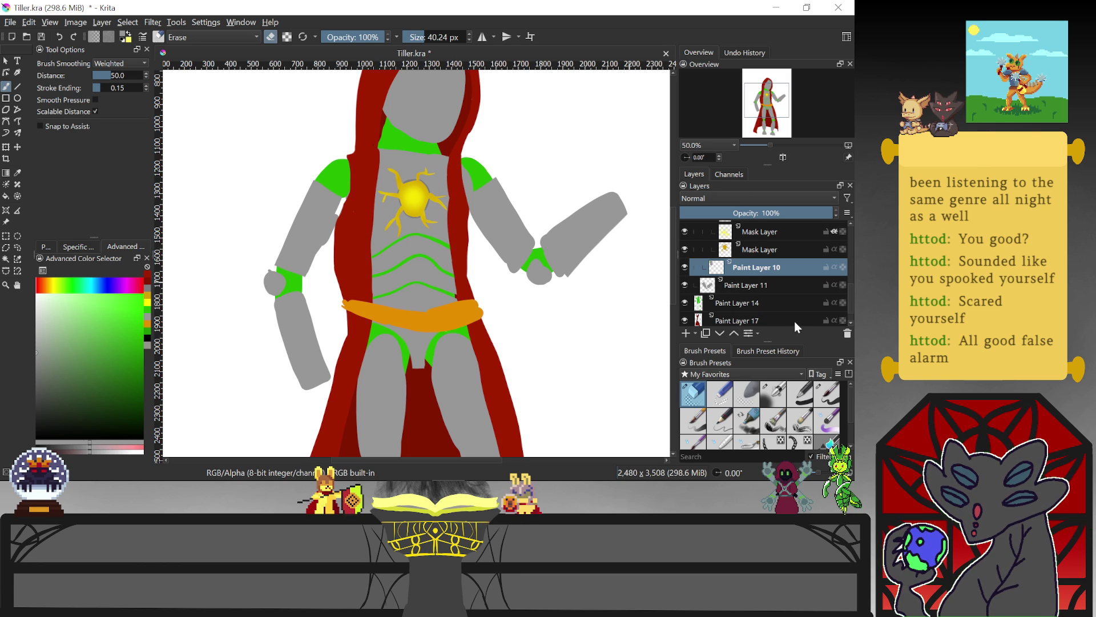
ctrl+click(557, 270)
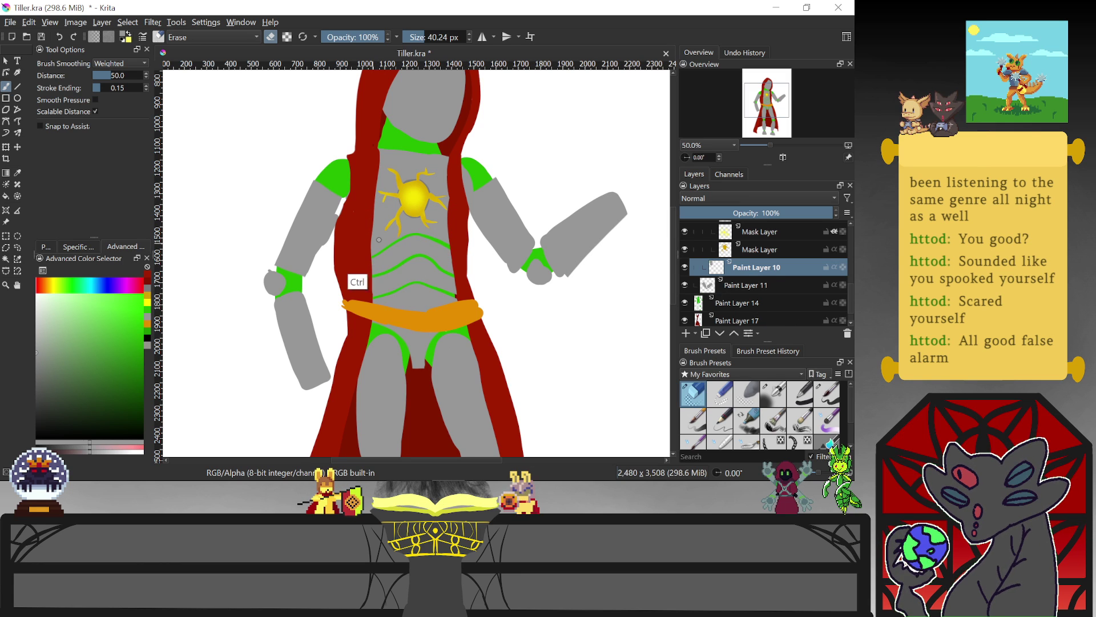
drag(348, 184, 344, 198)
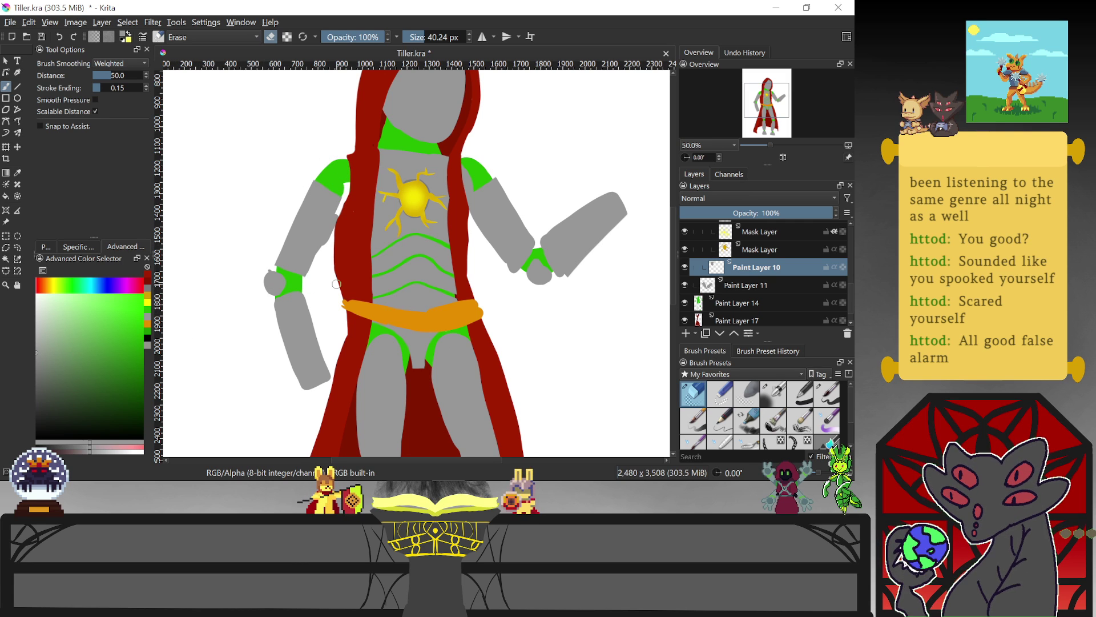
click(734, 307)
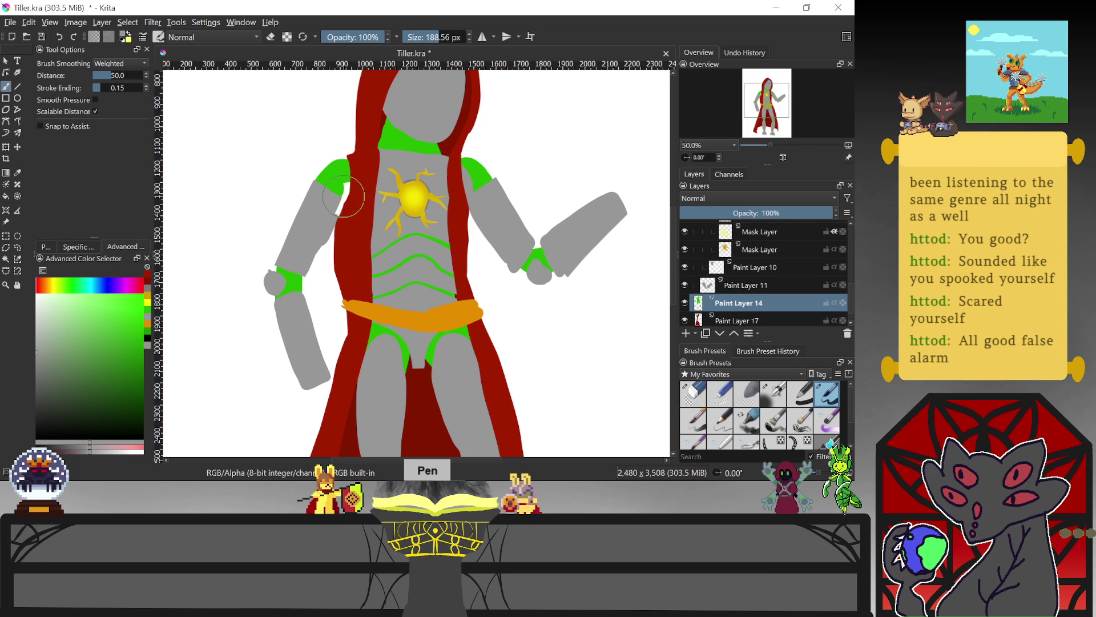
drag(341, 195, 346, 188)
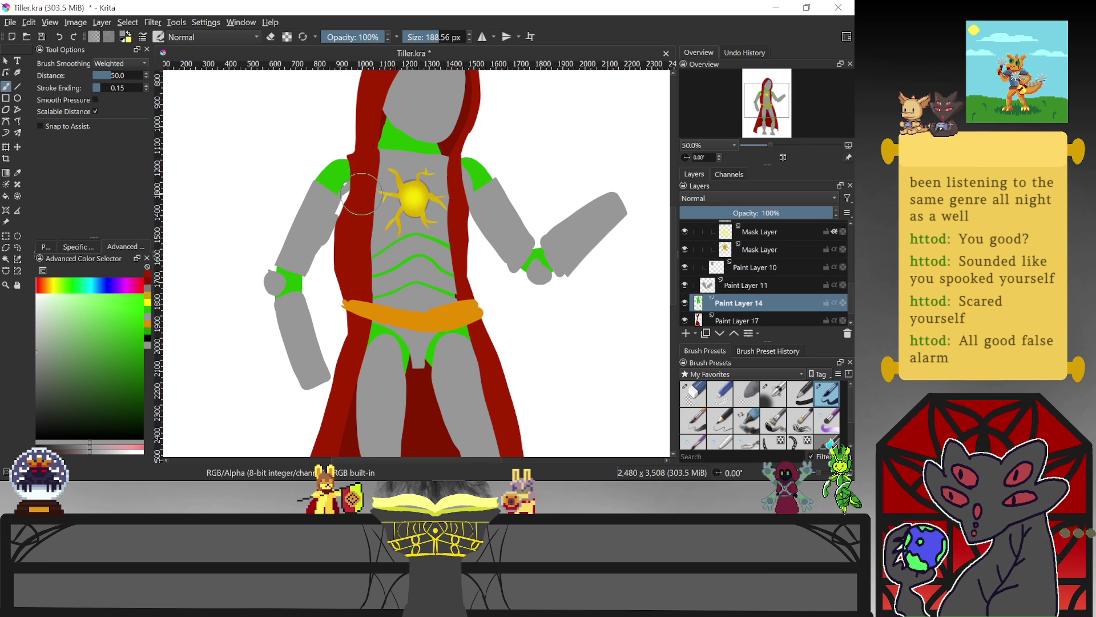
ctrl+click(342, 181)
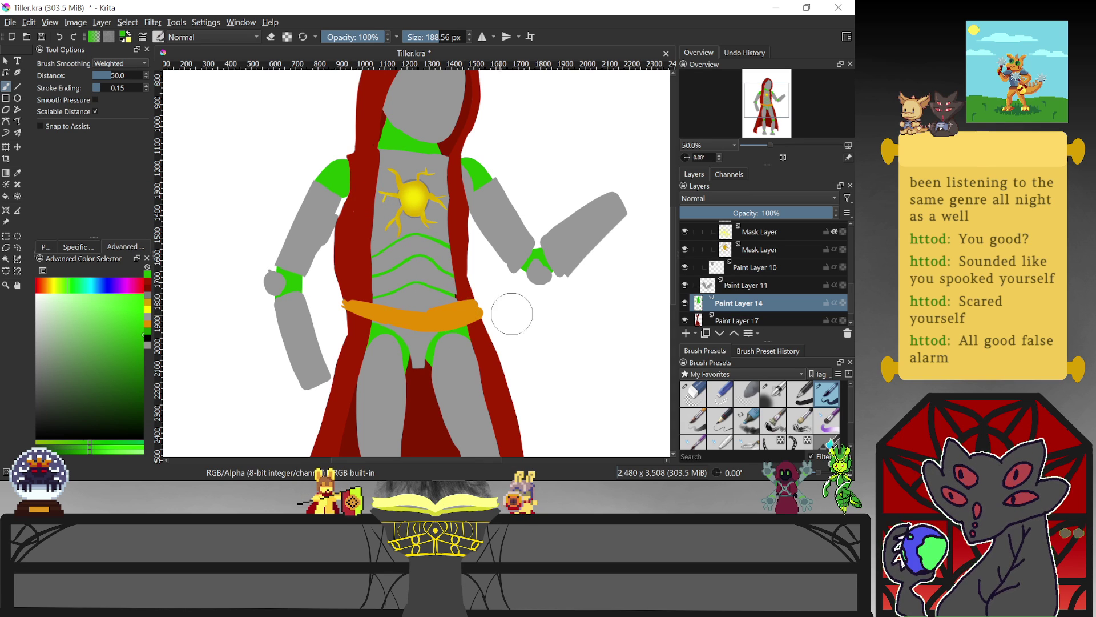
On Paint Layer 10, paint sampled gray over the inner edge of the green shoulder joint beside the cloak
click(742, 269)
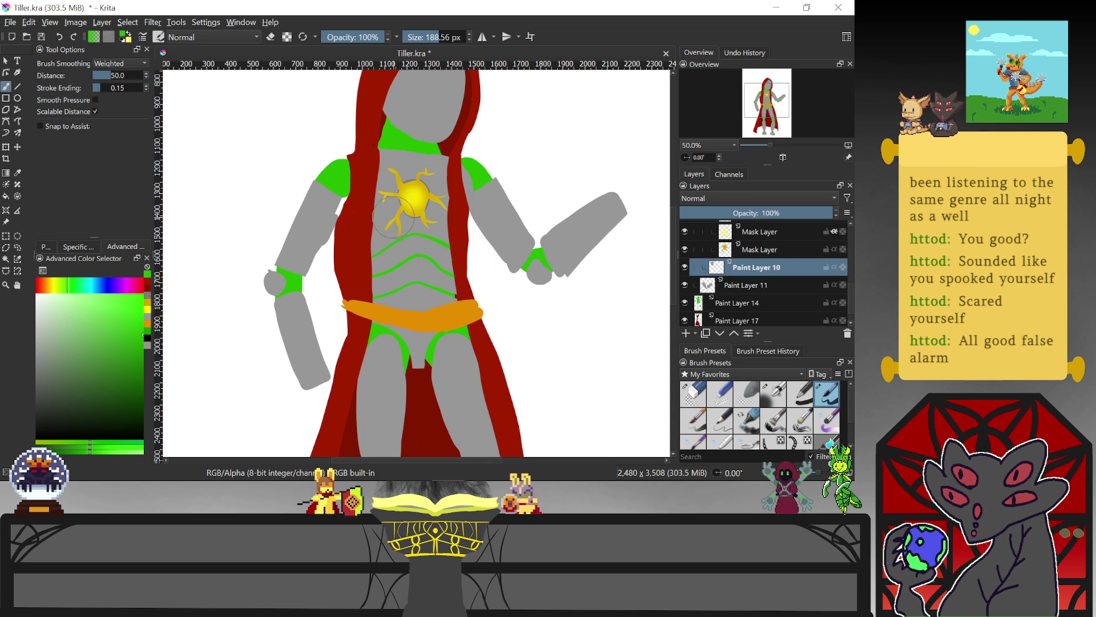
key(e)
ctrl+click(379, 228)
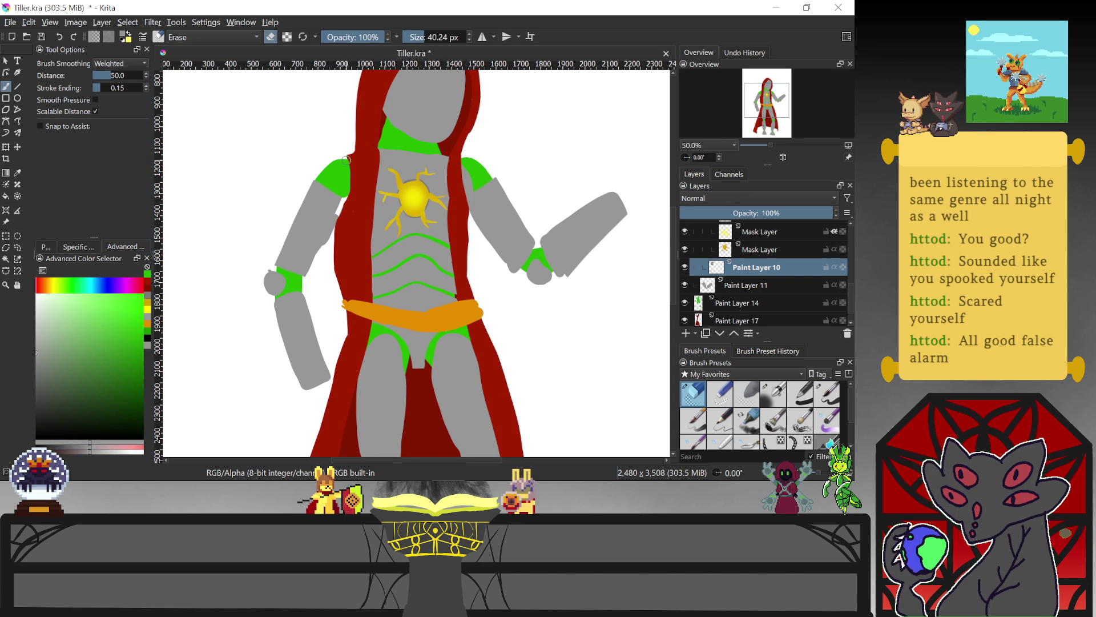
key(e)
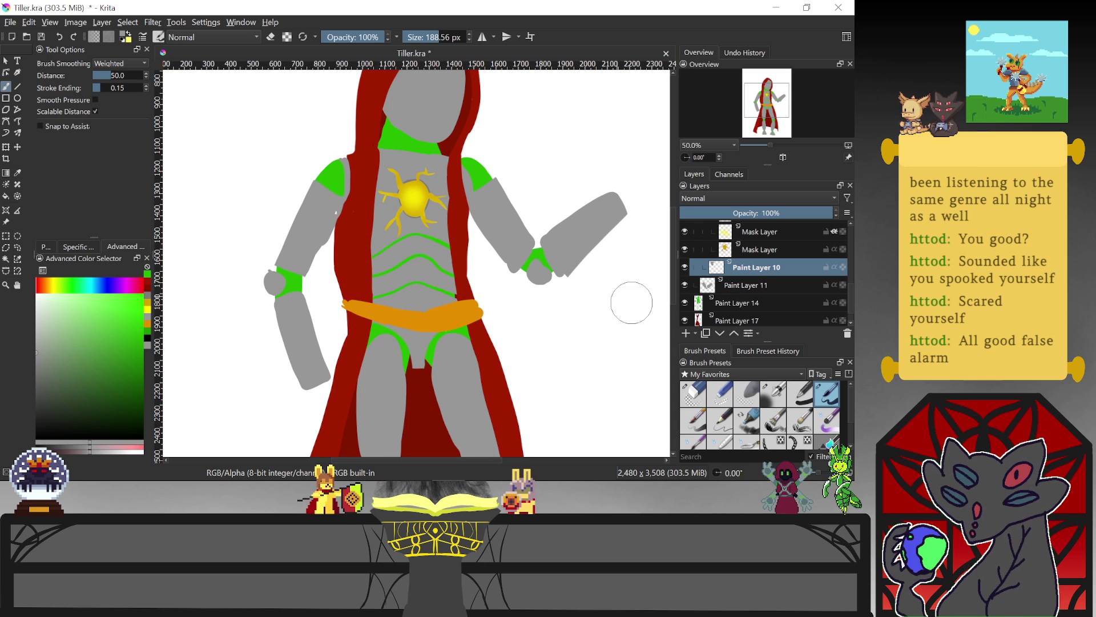
On the Paint Layer 11 above Paint Layer 12, touch up the upper arm's inner edge next to the cloak
click(757, 288)
drag(851, 293, 851, 266)
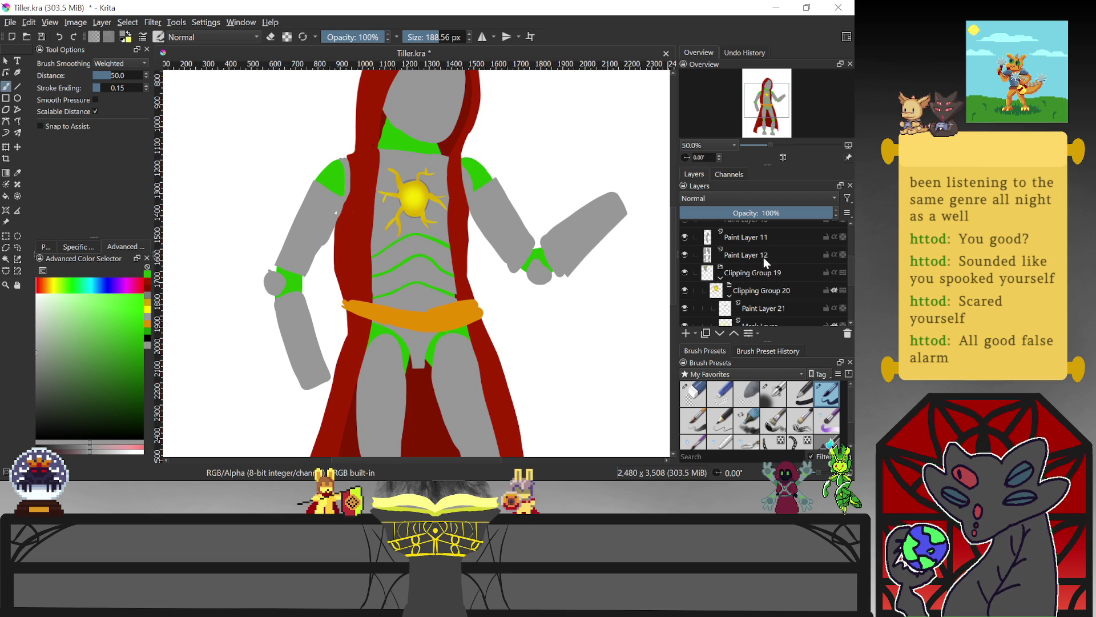
click(753, 244)
key(e)
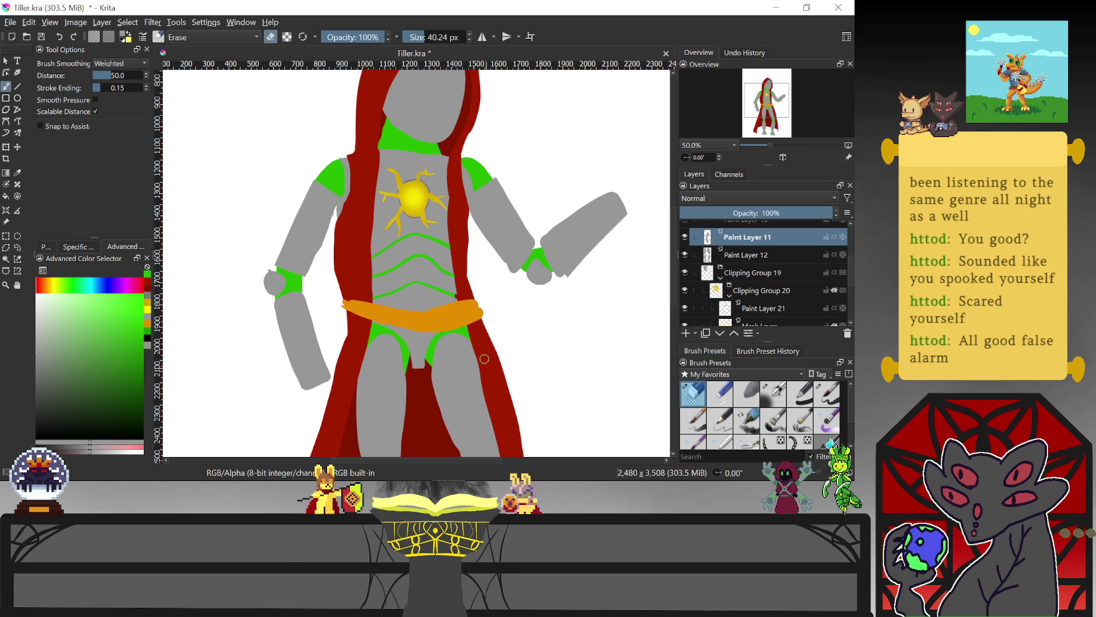
Erase the gray beside the green shoulder joint on Paint Layer 10 and trim the green beneath it on Paint Layer 14
mouse_move(849, 274)
mouse_down()
mouse_move(850, 294)
mouse_move(832, 297)
mouse_up()
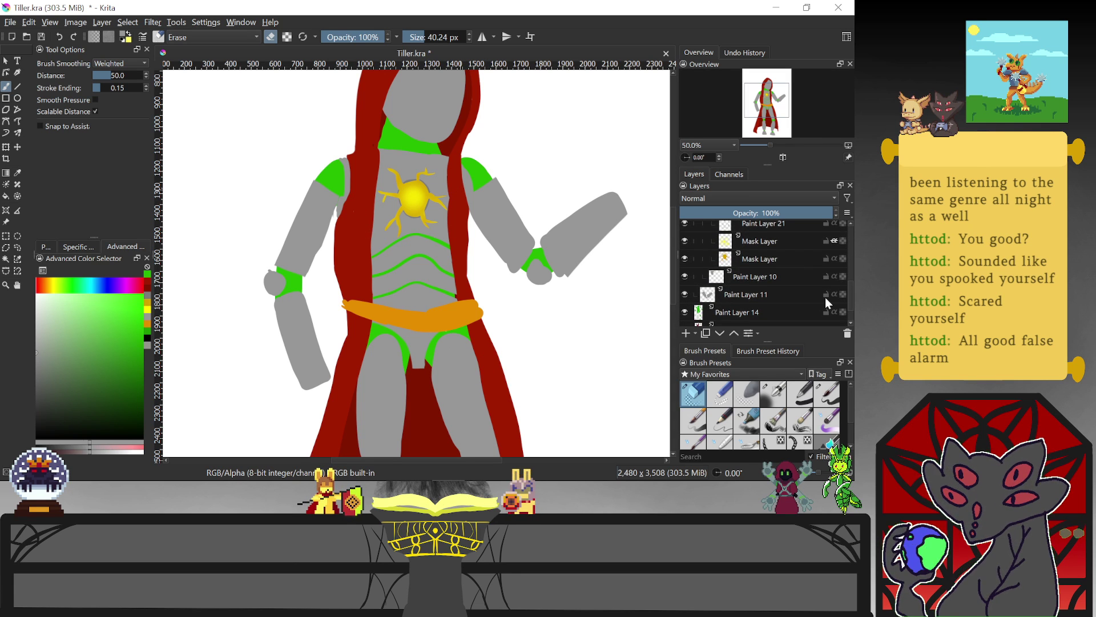
click(762, 277)
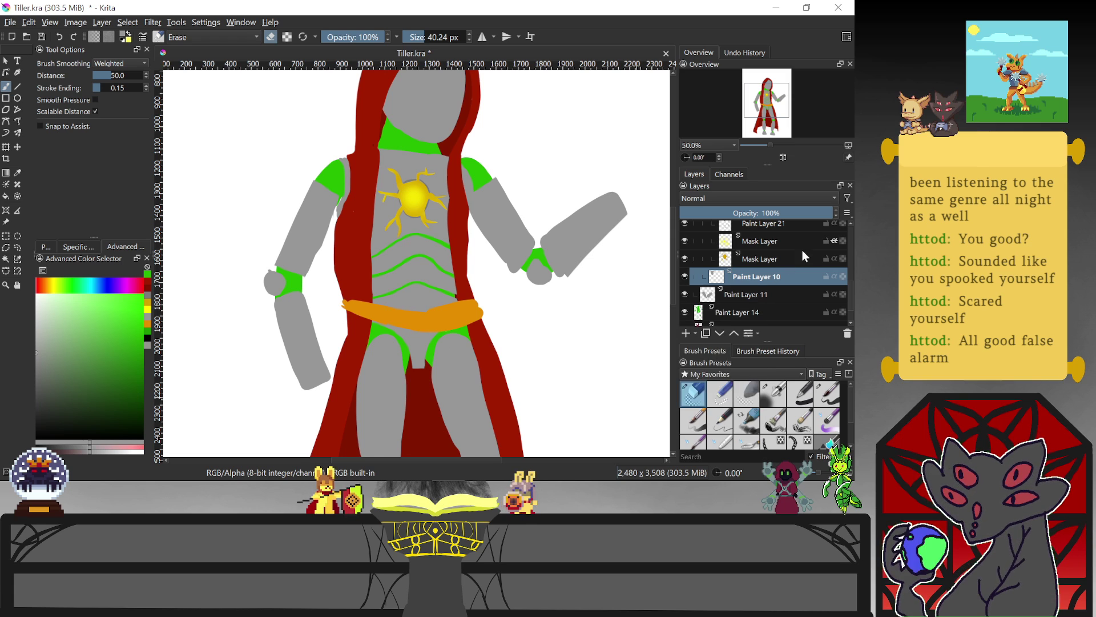
mouse_move(850, 293)
mouse_down()
mouse_move(852, 281)
mouse_move(849, 295)
mouse_up()
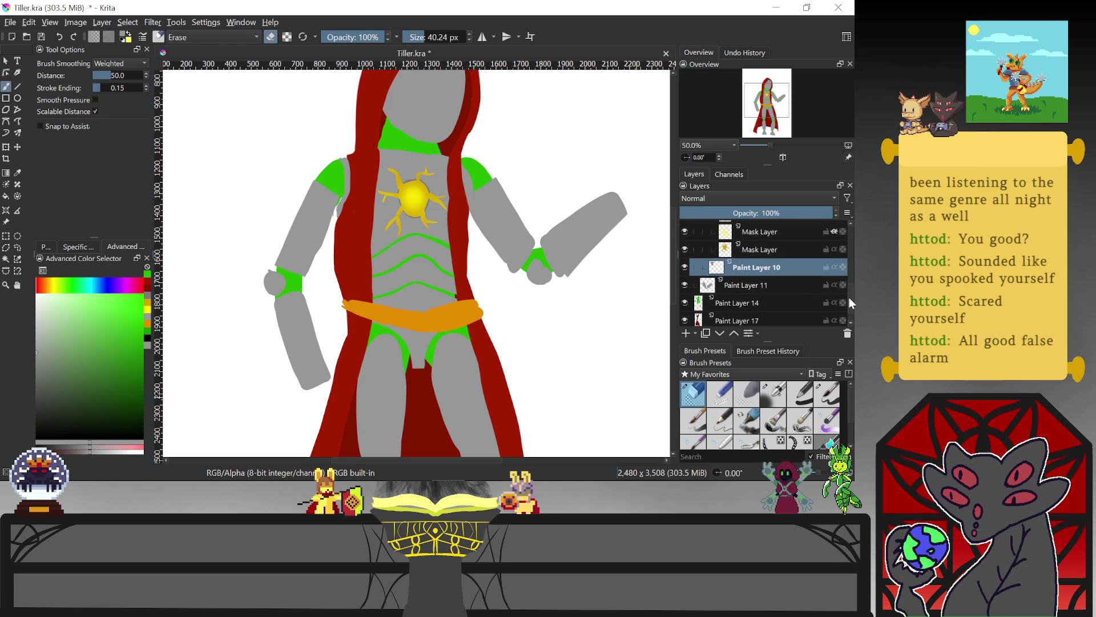
click(754, 281)
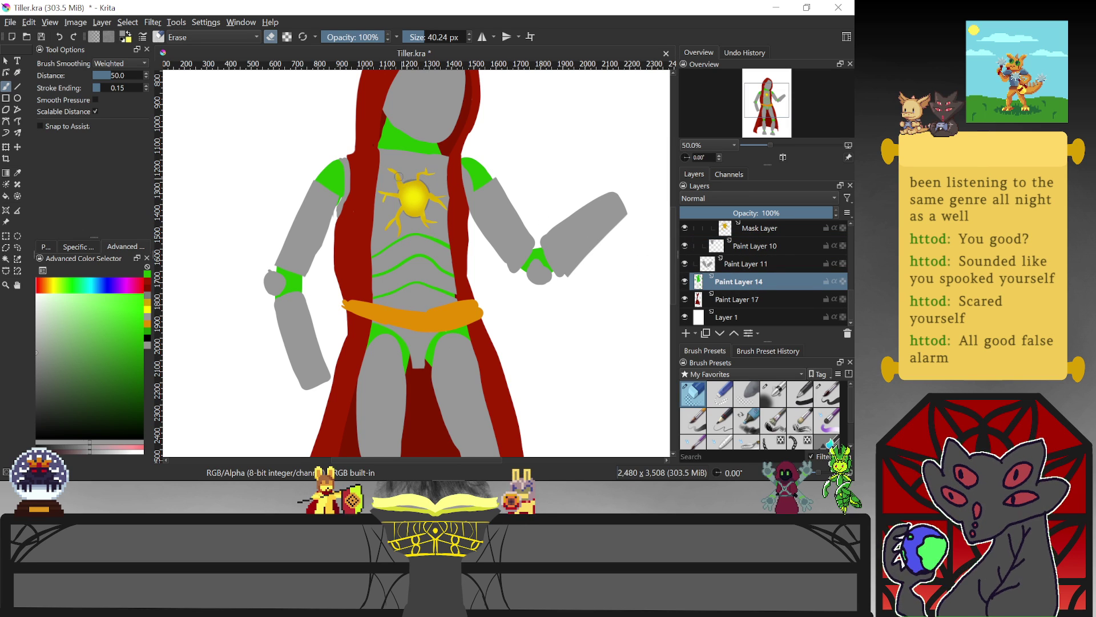
ctrl+click(343, 195)
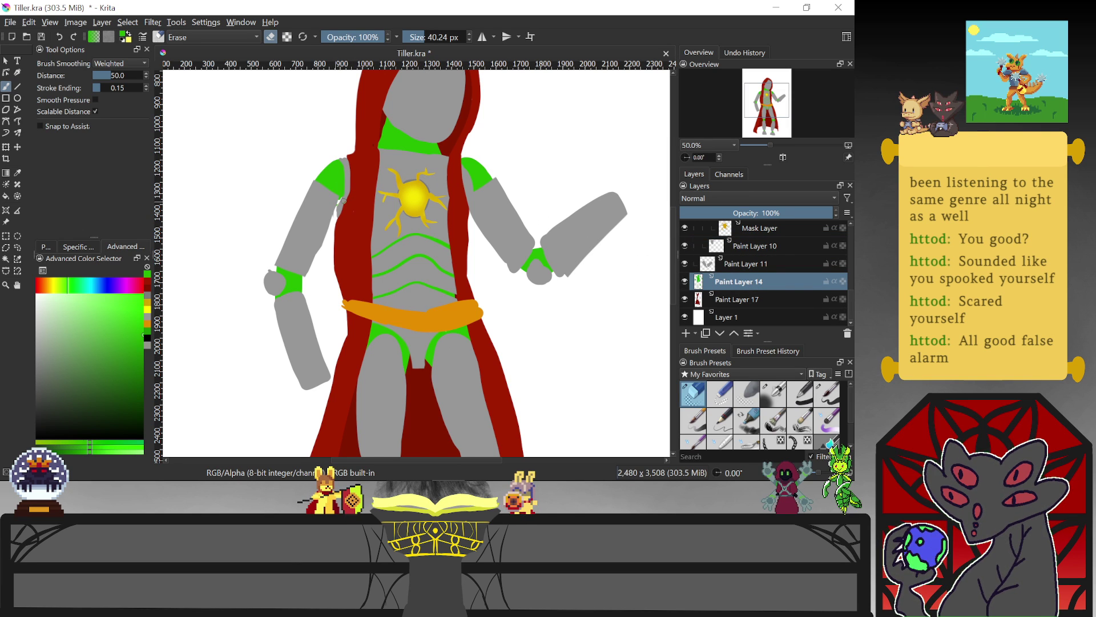
key(slash)
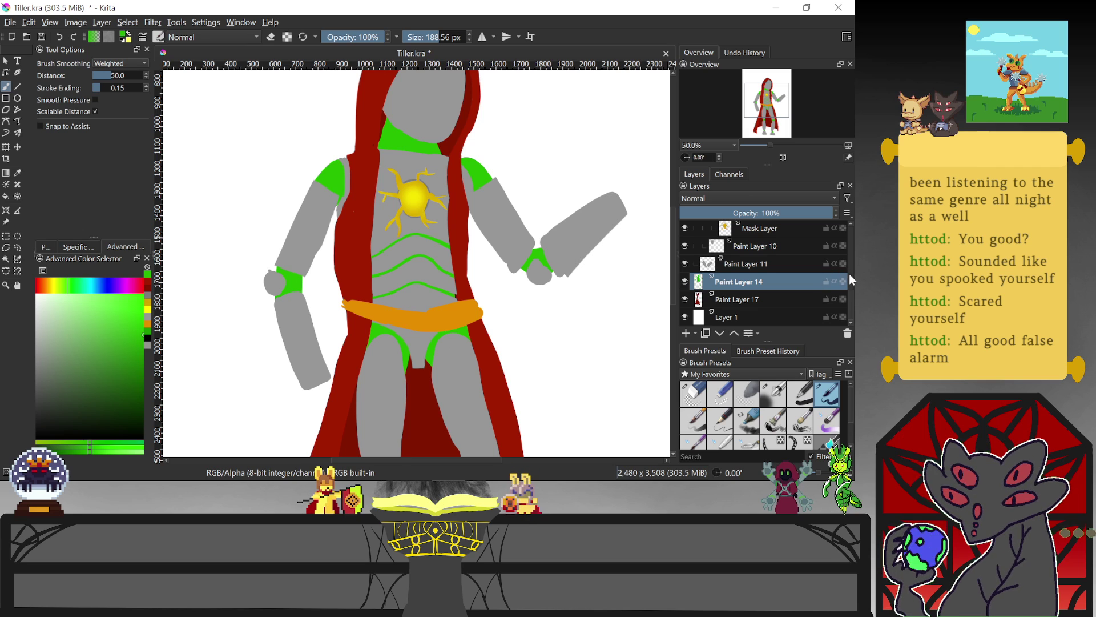
On Paint Layer 10, repaint the shoulder's inner edge beside the cloak in sampled gray with the 188.56 px pen and trim it with the eraser
drag(849, 296, 854, 275)
key(e)
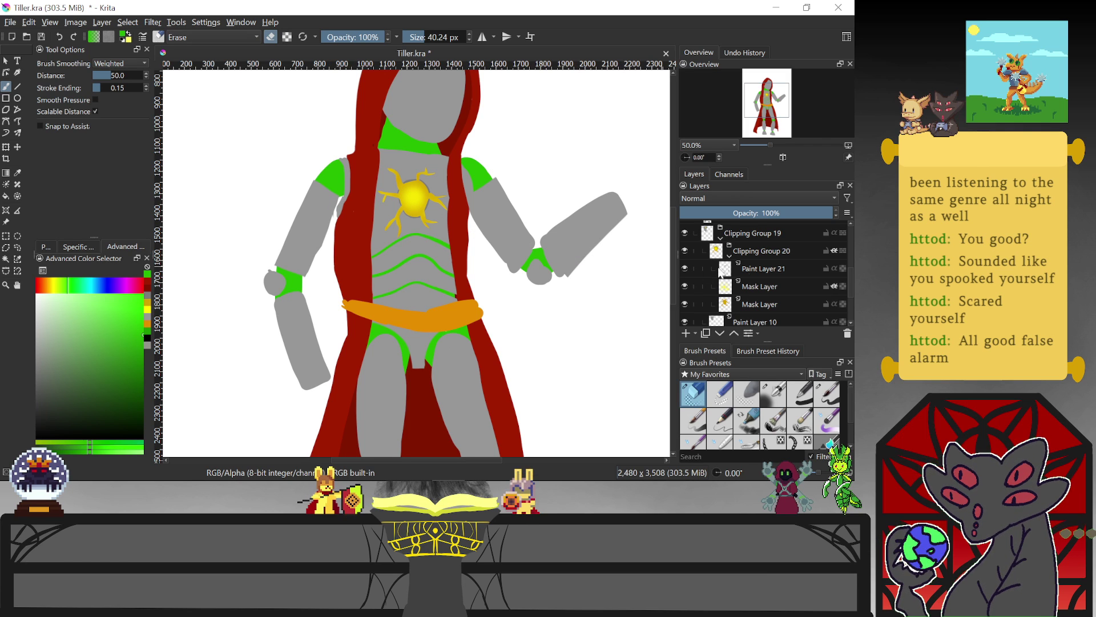
drag(850, 281, 849, 292)
click(770, 280)
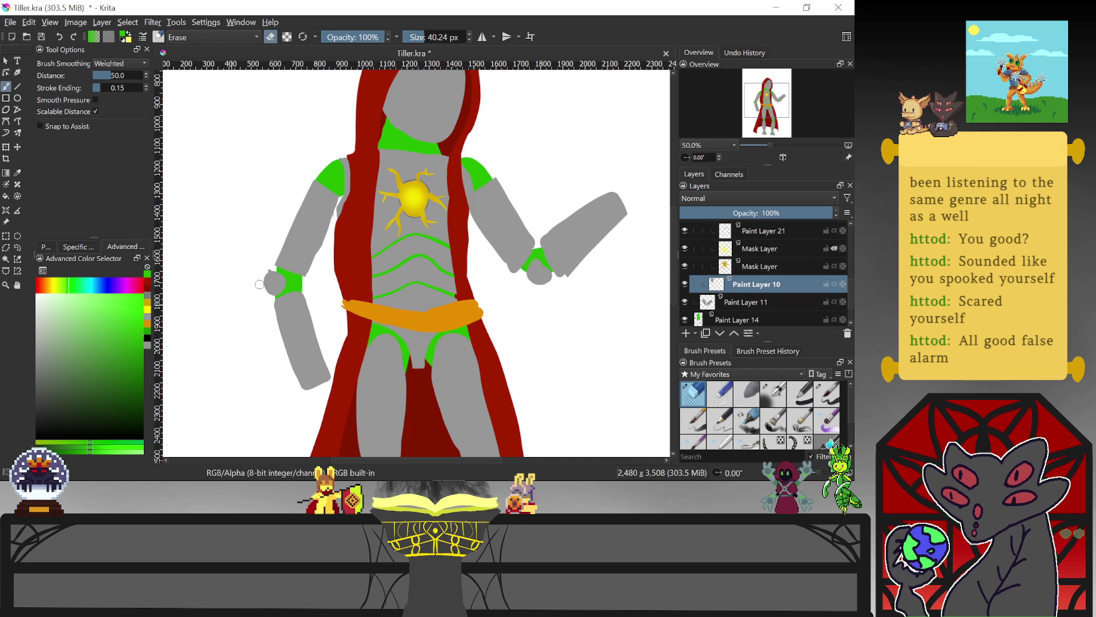
key(slash)
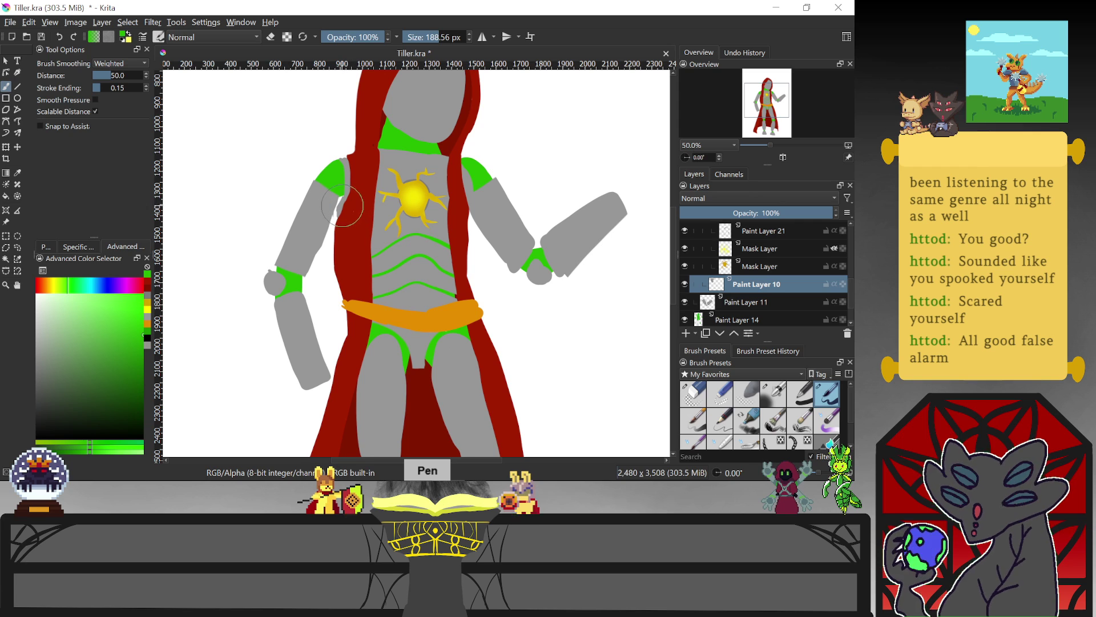
ctrl+click(384, 212)
drag(338, 214, 338, 211)
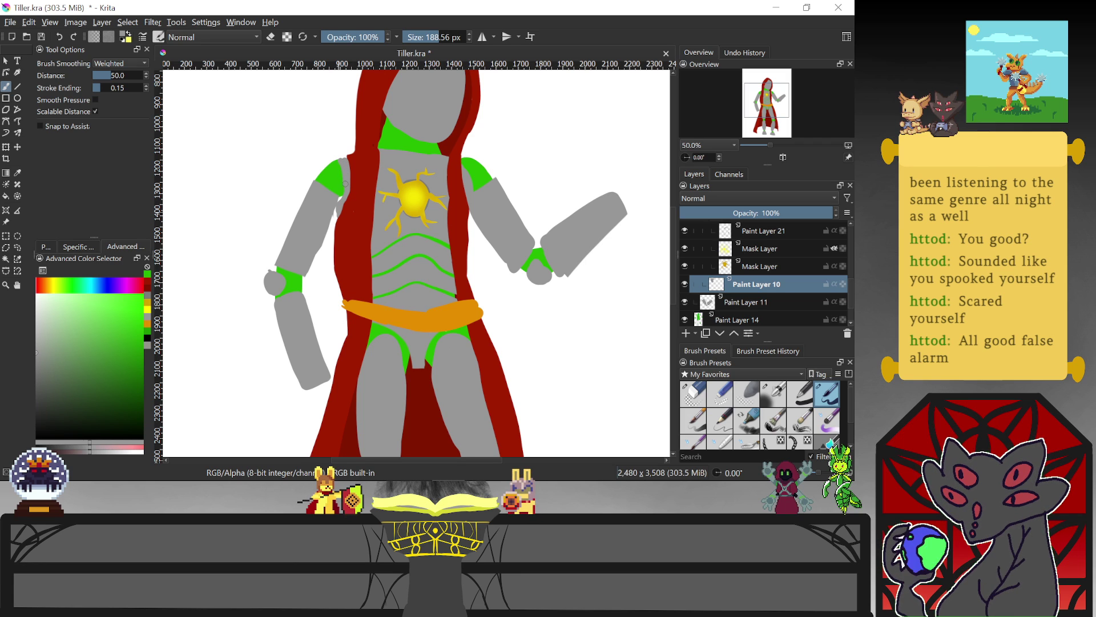
key(slash)
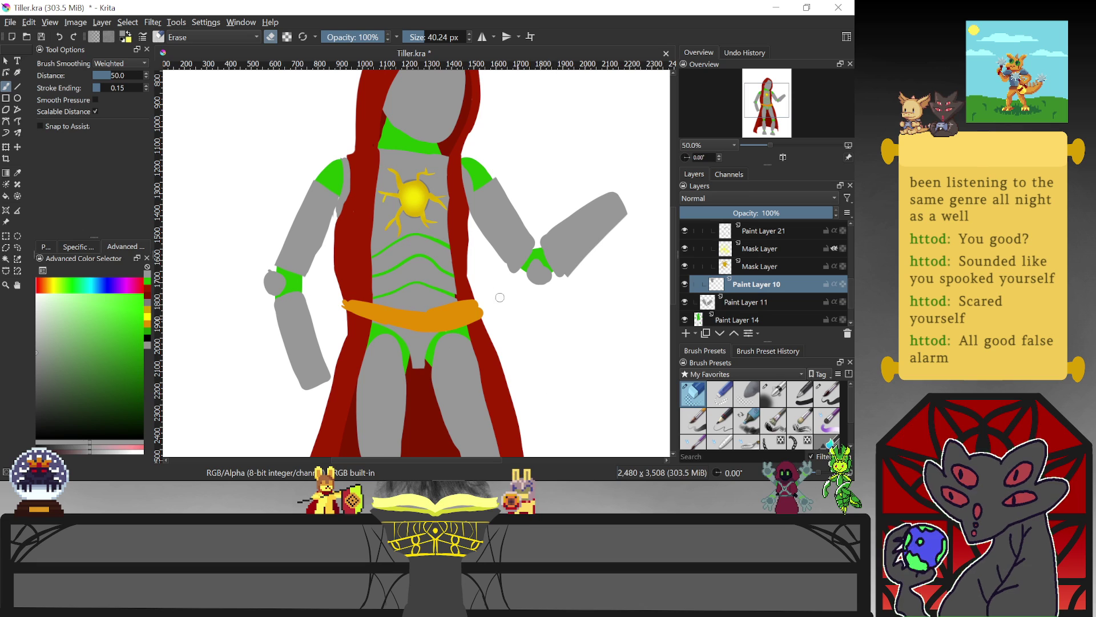
key(slash)
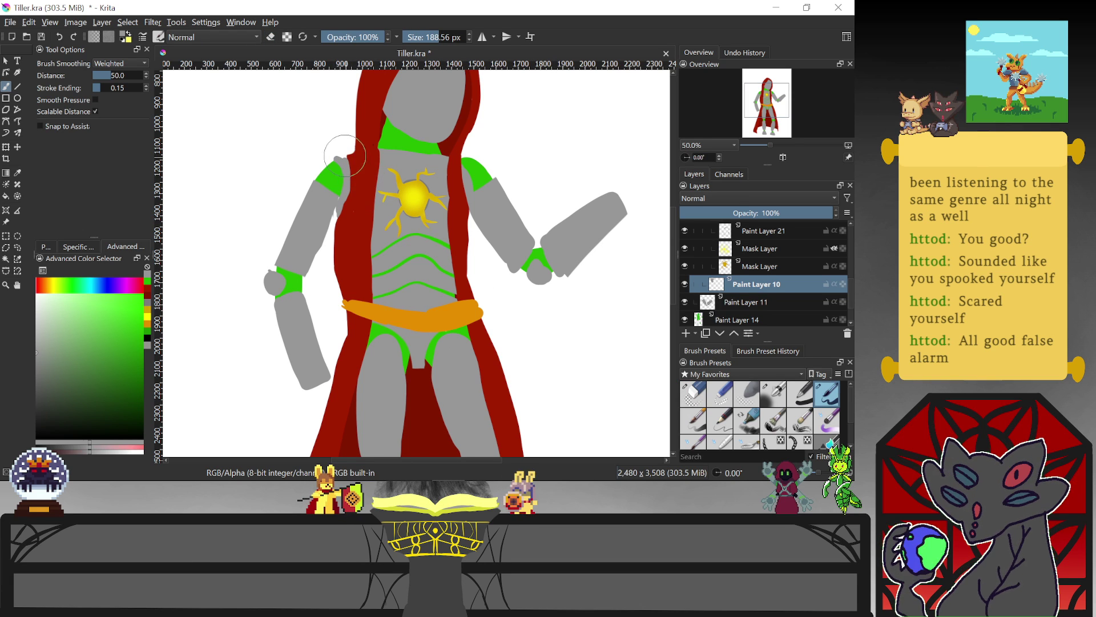
key(slash)
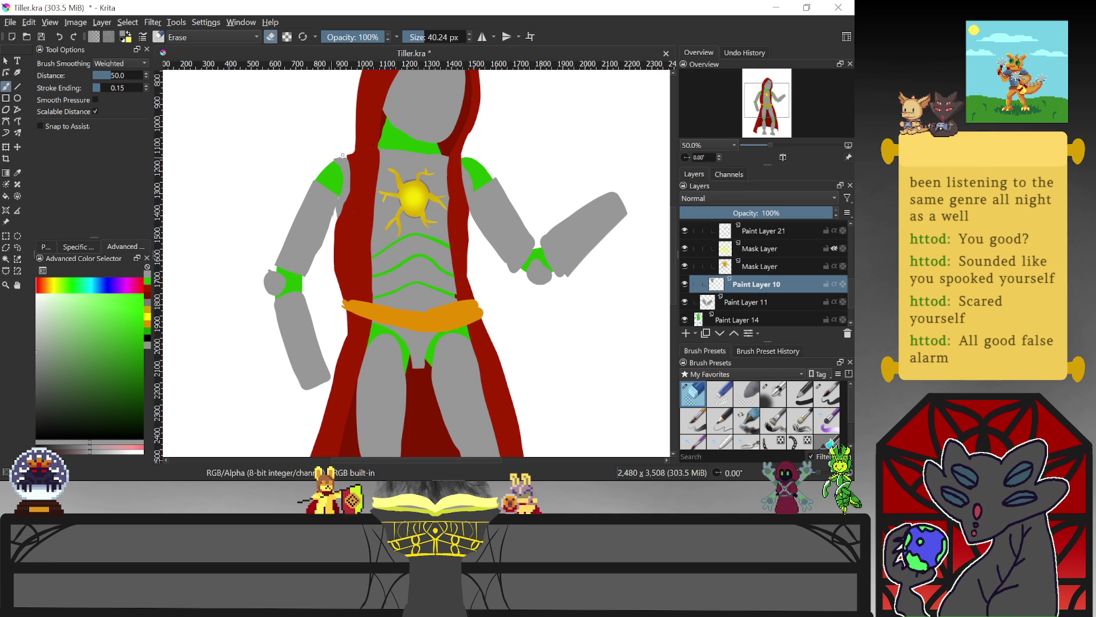
key(slash)
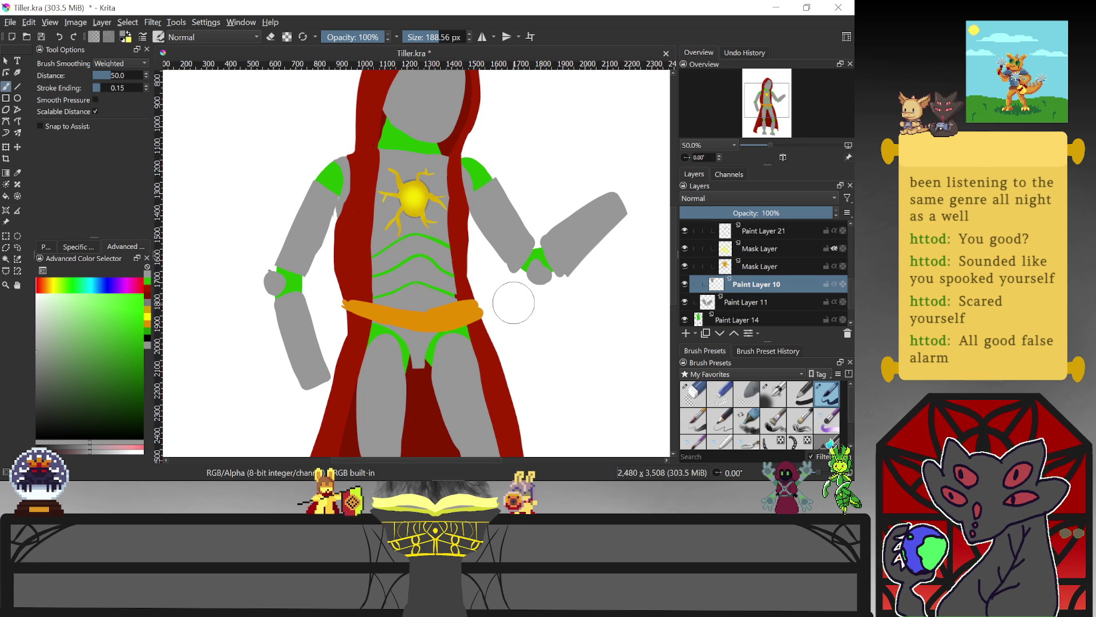
On the Paint Layer 11 below Paint Layer 10, erase the round gray elbow cap of the raised arm
click(759, 308)
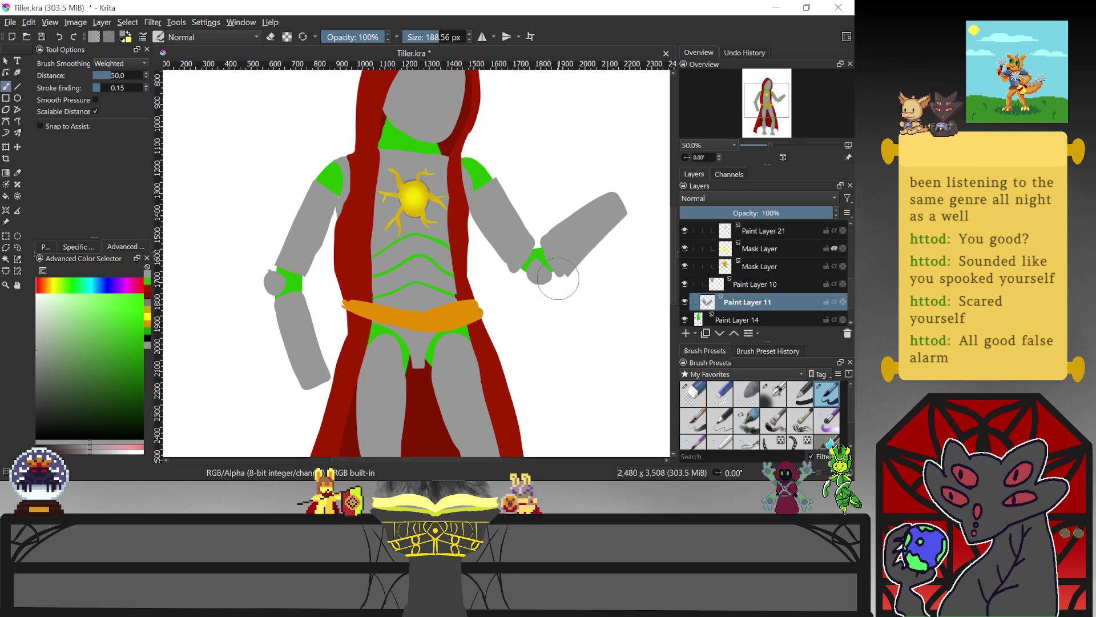
key(e)
drag(528, 275, 550, 282)
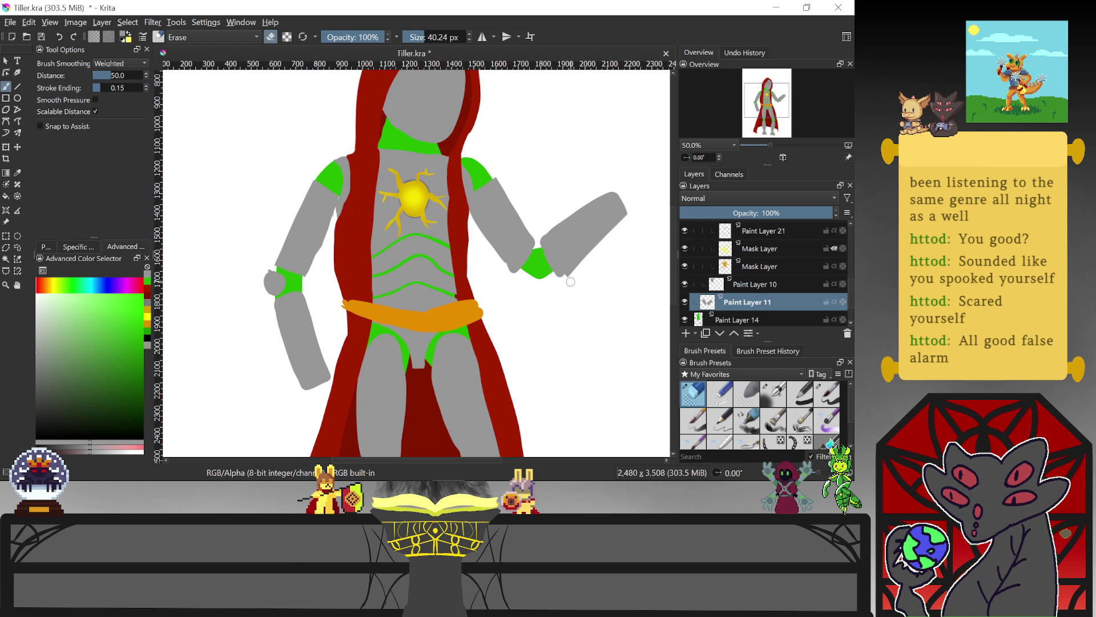
On Paint Layer 14, repaint the raised arm's elbow joint in sampled green with the 188.56 px pen
click(776, 321)
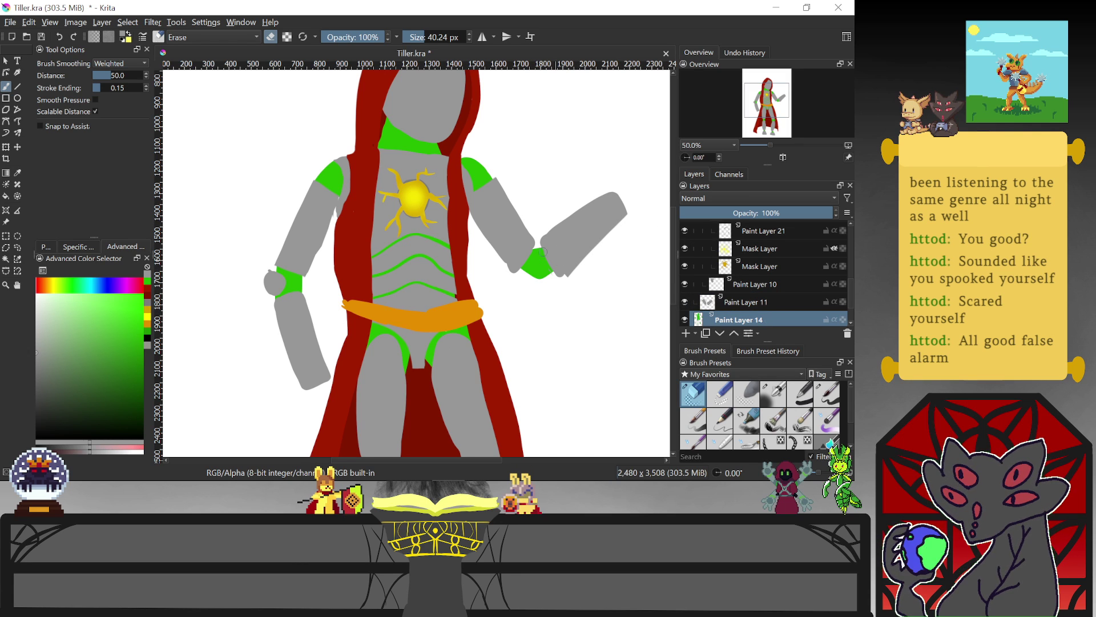
key(e)
drag(527, 246, 541, 256)
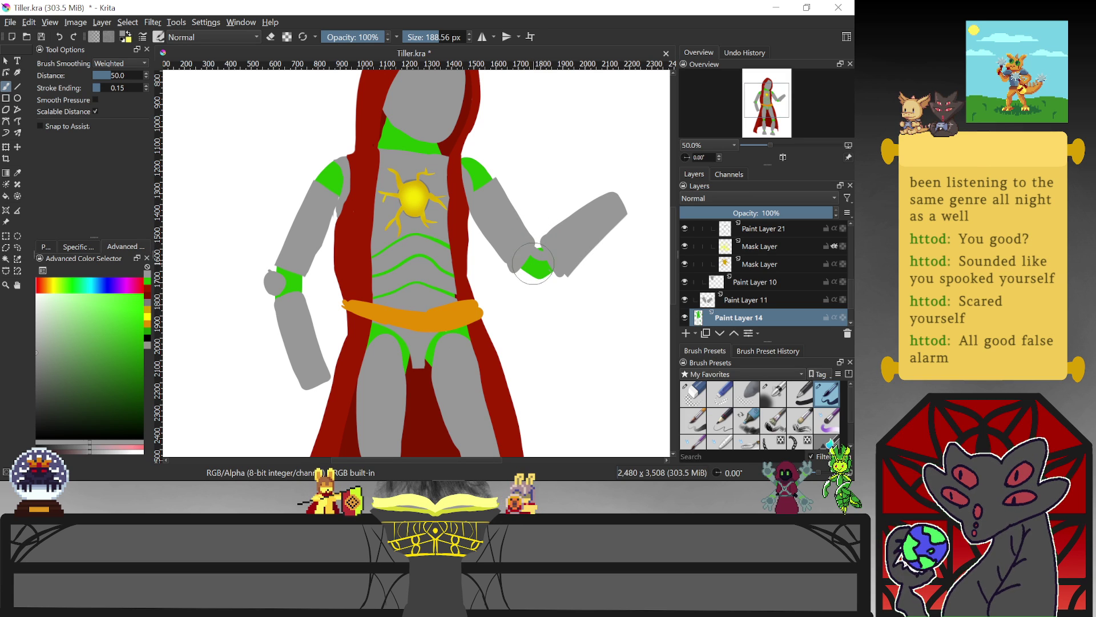
ctrl+click(539, 269)
mouse_move(542, 266)
mouse_down()
mouse_move(524, 241)
mouse_move(538, 260)
mouse_move(526, 244)
mouse_move(538, 258)
mouse_move(528, 252)
mouse_move(520, 264)
mouse_move(550, 275)
mouse_up()
key(ctrl+z)
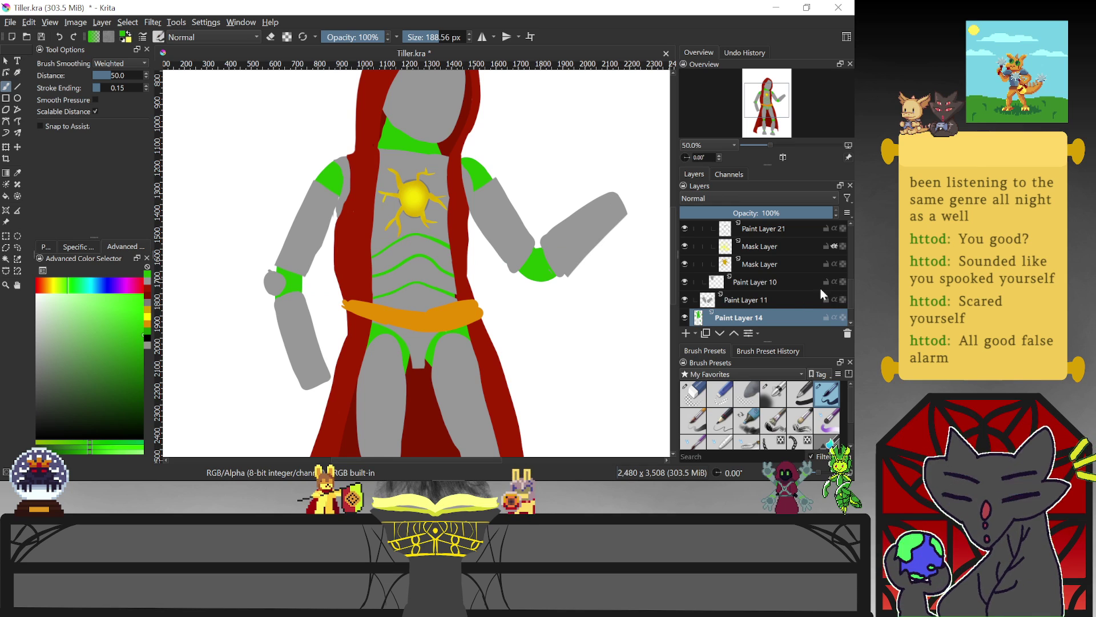
On the Paint Layer 11 above Paint Layer 12, erase the round gray elbow cap of the lowered arm
scroll(850, 285, up, 10)
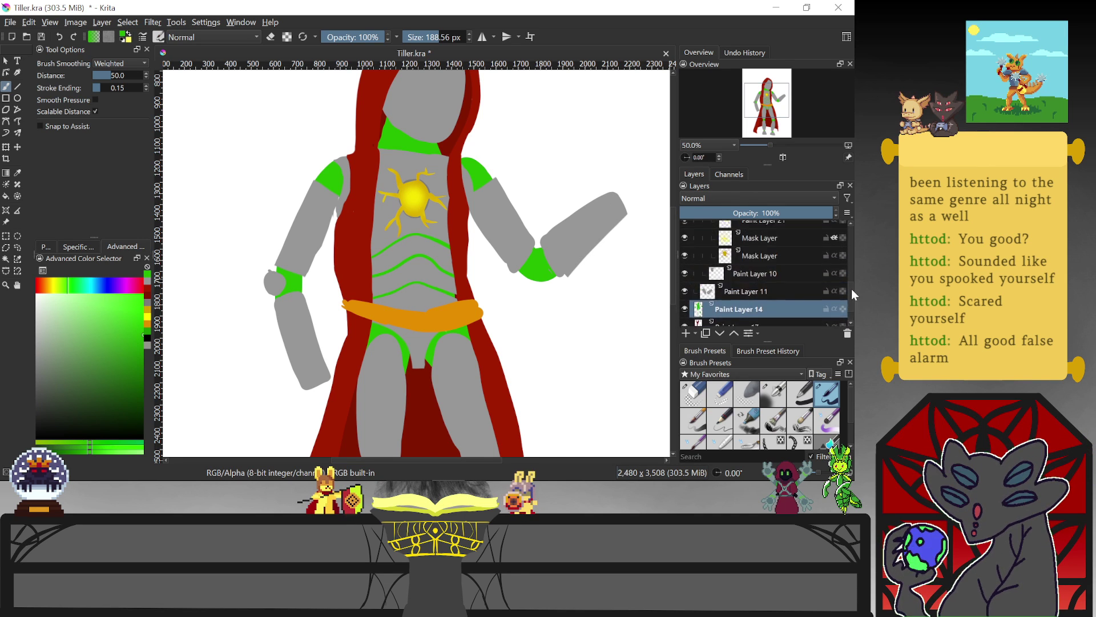
scroll(850, 239, up, 2)
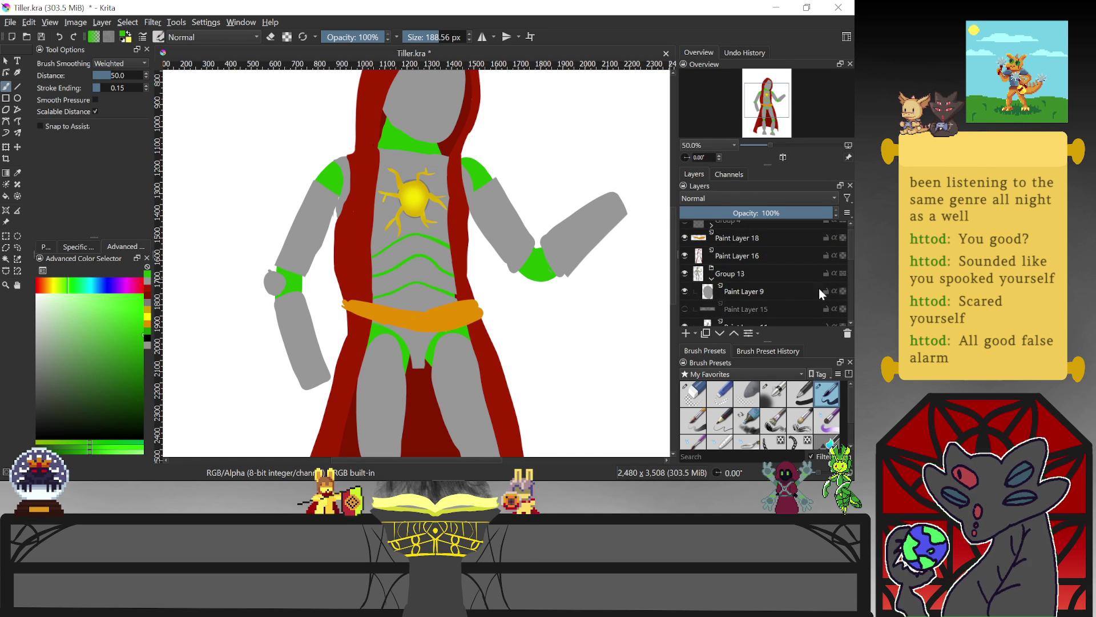
scroll(828, 262, down, 3)
click(799, 275)
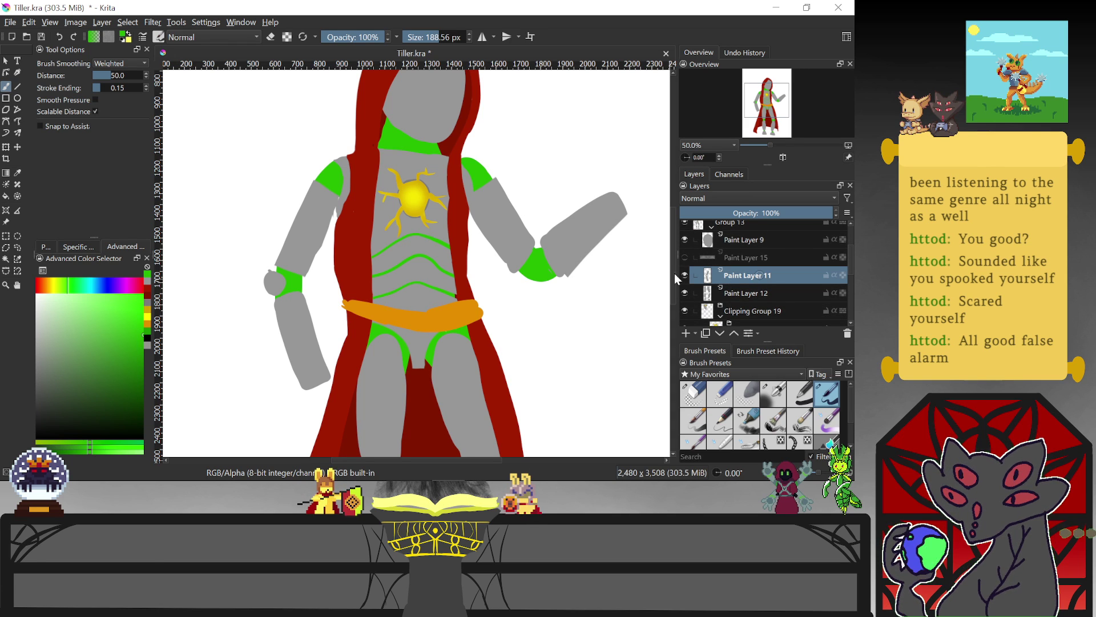
key(e)
mouse_move(269, 285)
mouse_down()
mouse_move(269, 274)
mouse_move(281, 282)
mouse_up()
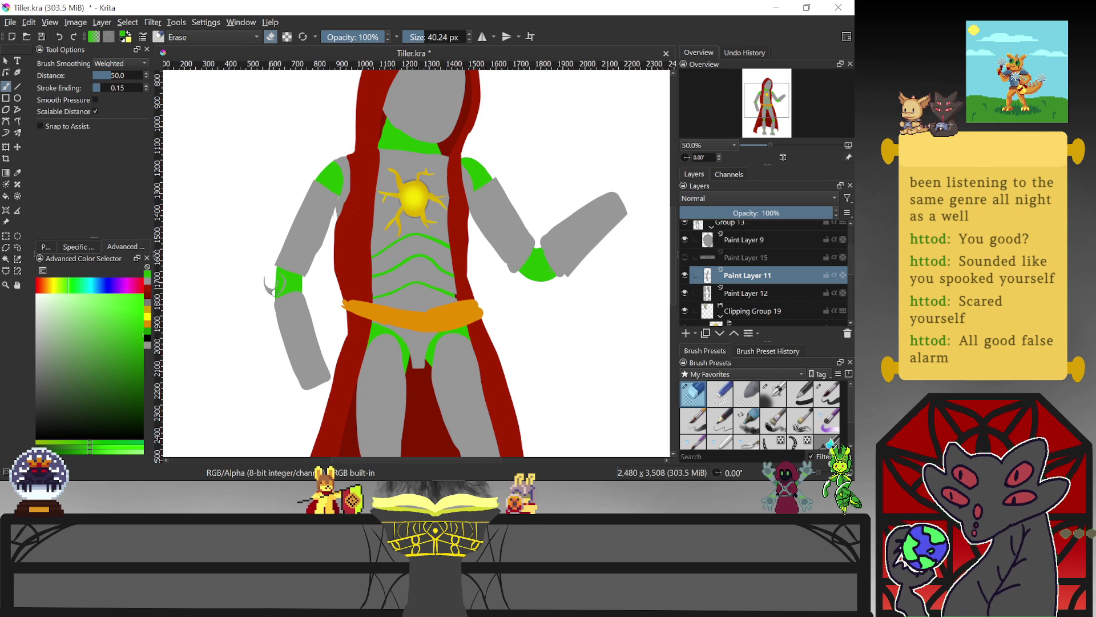
drag(270, 283, 264, 285)
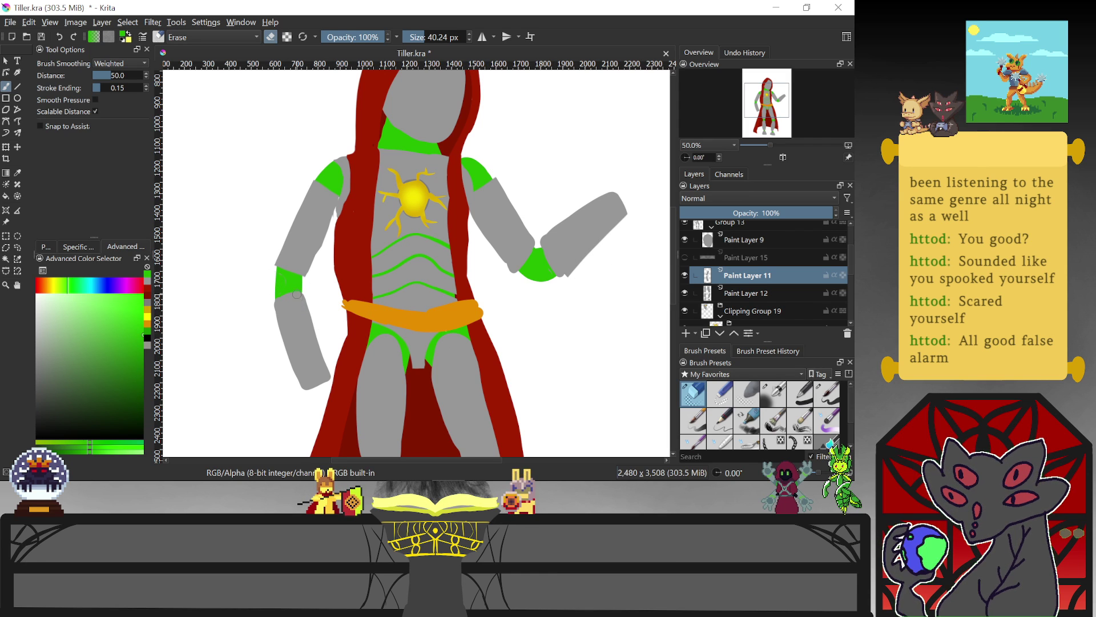
Widen the outer edges of the lowered arm's forearm and upper arm in sampled gray with the 188.56 px pen
key(slash)
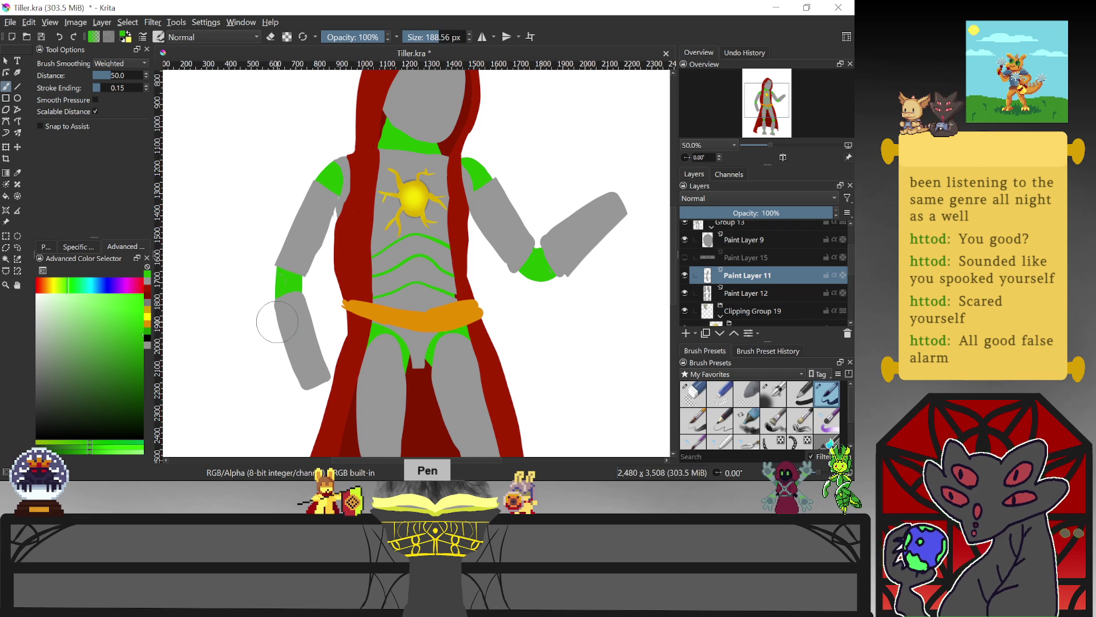
ctrl+click(295, 336)
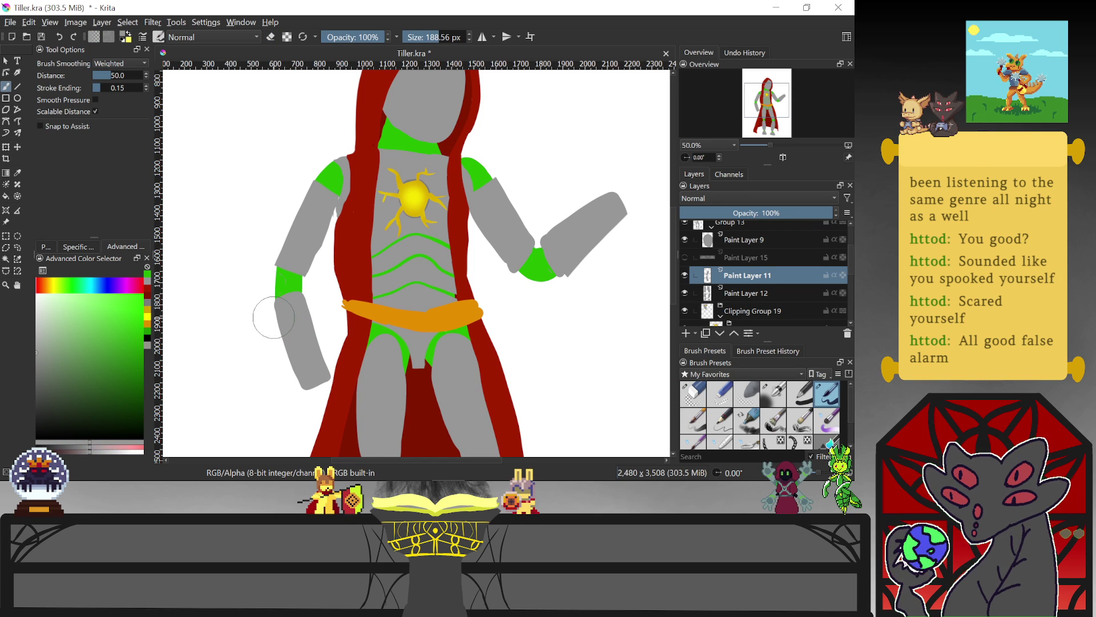
drag(275, 302, 301, 383)
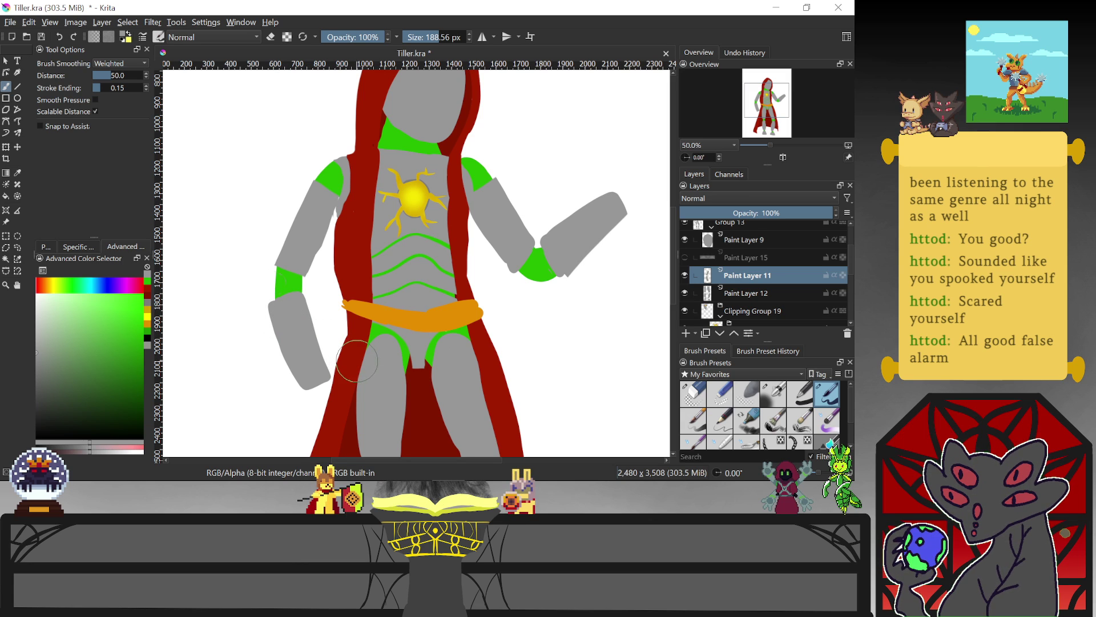
drag(278, 251, 309, 183)
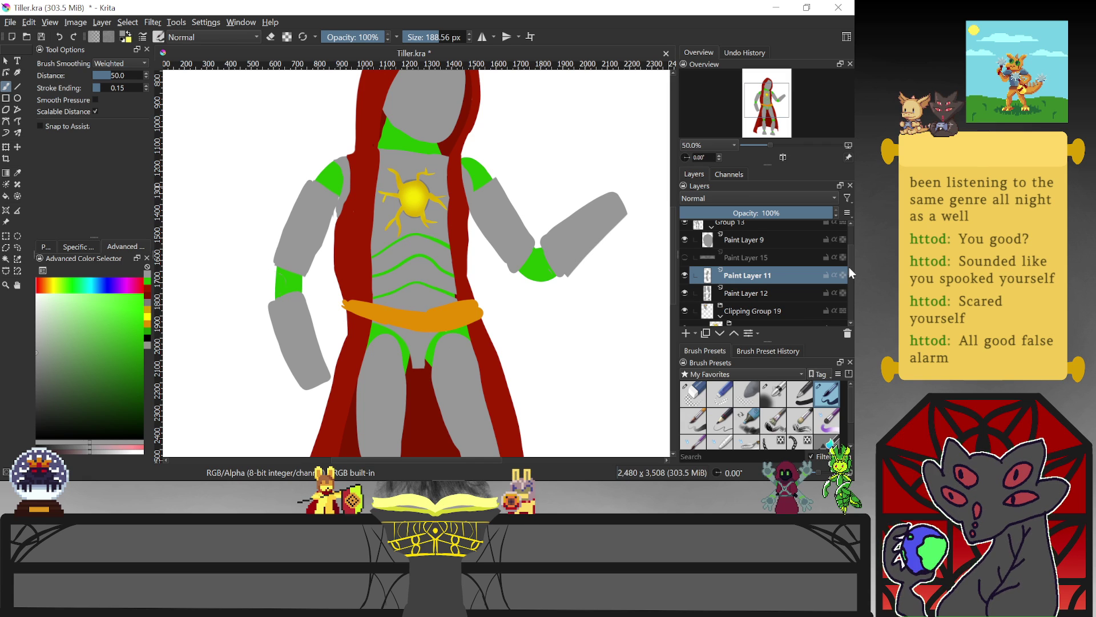
On Paint Layer 14, extend the lowered arm's elbow joint in sampled green to meet the widened arm segments
drag(851, 269, 844, 311)
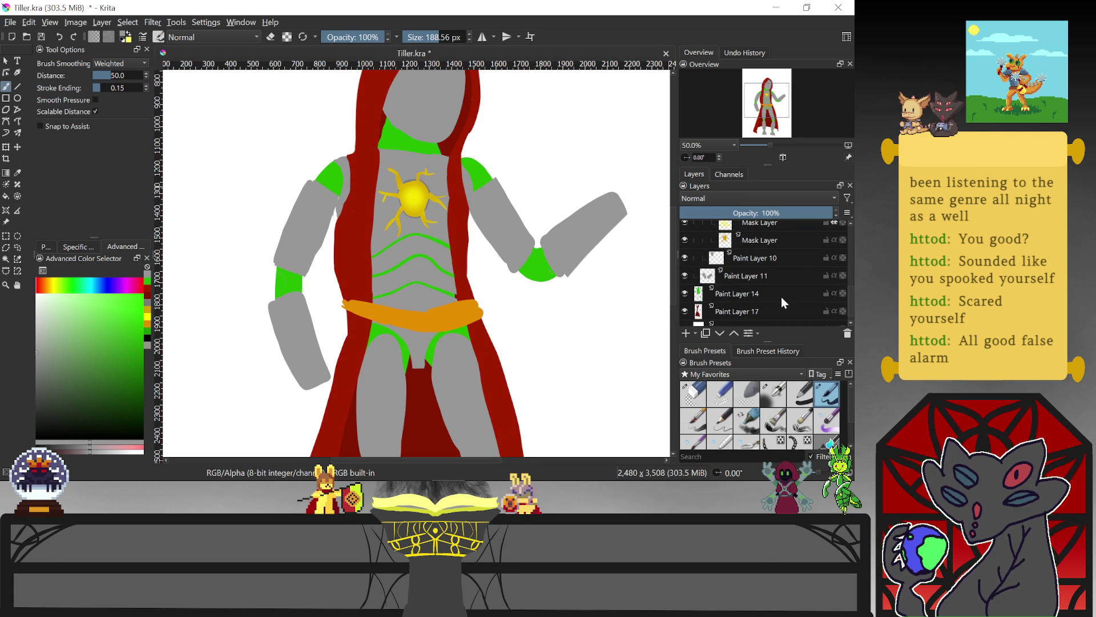
click(781, 297)
ctrl+click(338, 174)
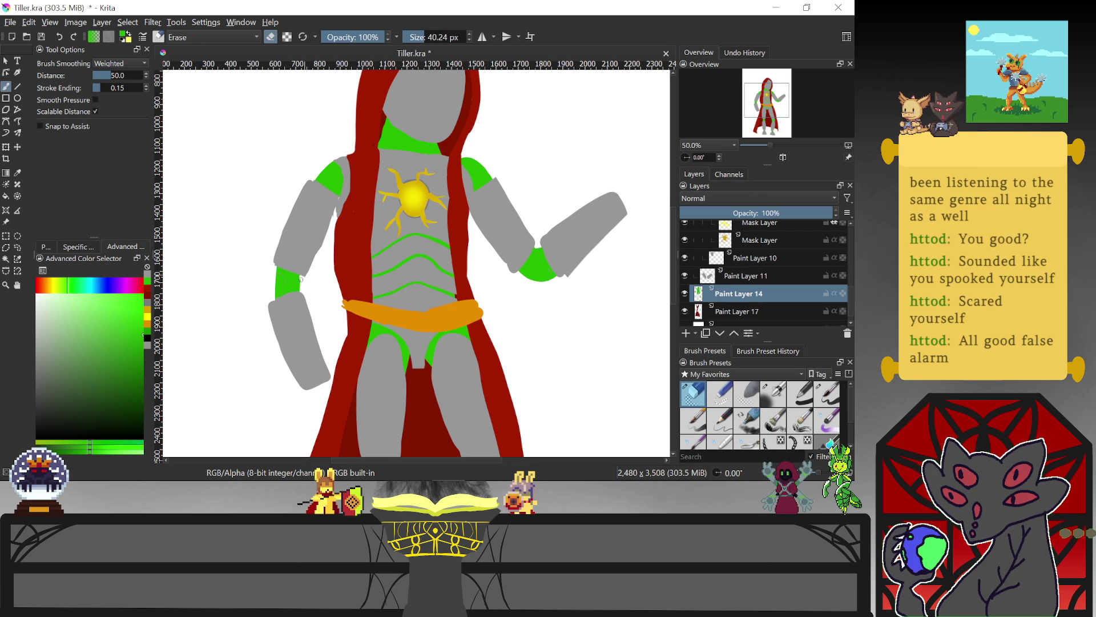
key(/)
mouse_move(276, 299)
mouse_down()
mouse_move(285, 265)
mouse_move(278, 314)
mouse_move(284, 259)
mouse_move(298, 302)
mouse_up()
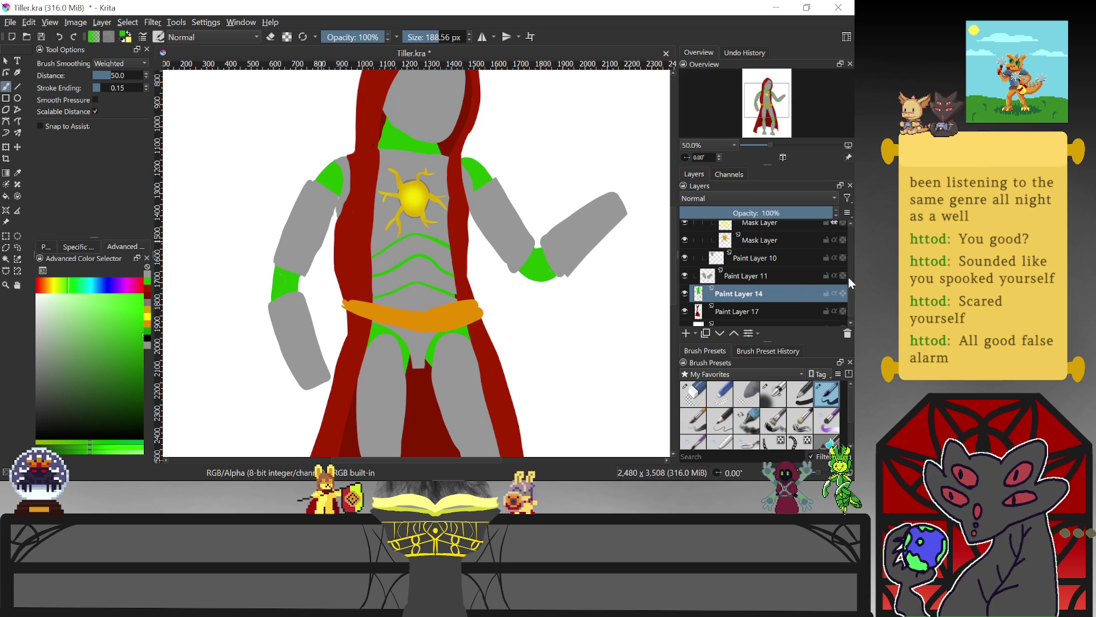
On Paint Layer 18, fill out and round the ends of the orange belt in sampled orange, then trim its upper edge with the eraser
mouse_move(849, 309)
mouse_down()
mouse_move(844, 239)
mouse_move(847, 272)
mouse_up()
click(758, 238)
key(e)
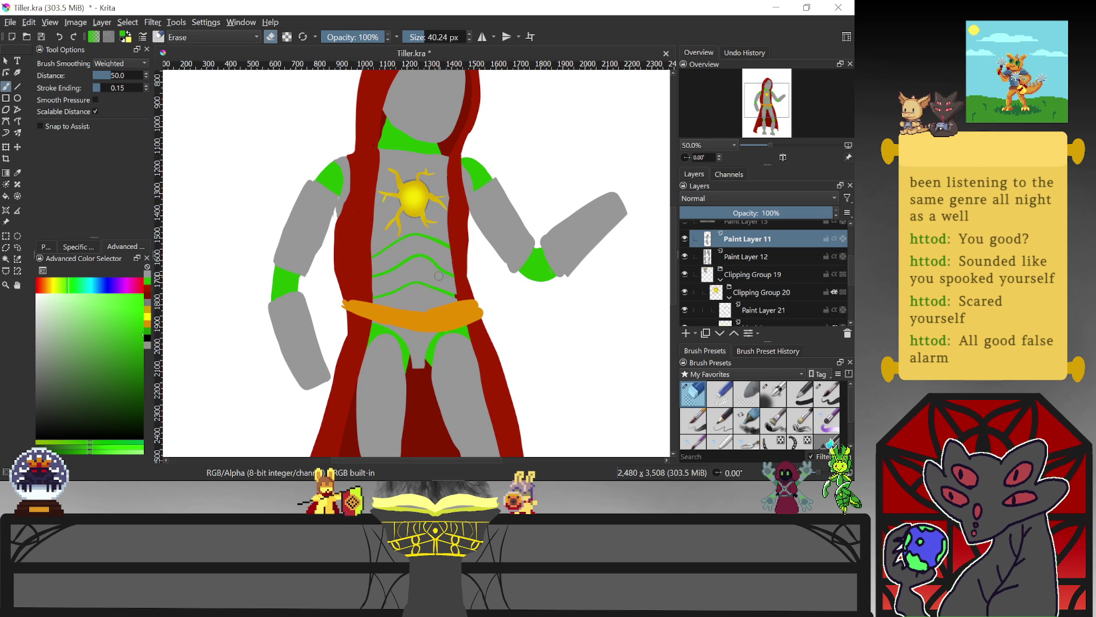
drag(851, 277, 852, 251)
click(752, 247)
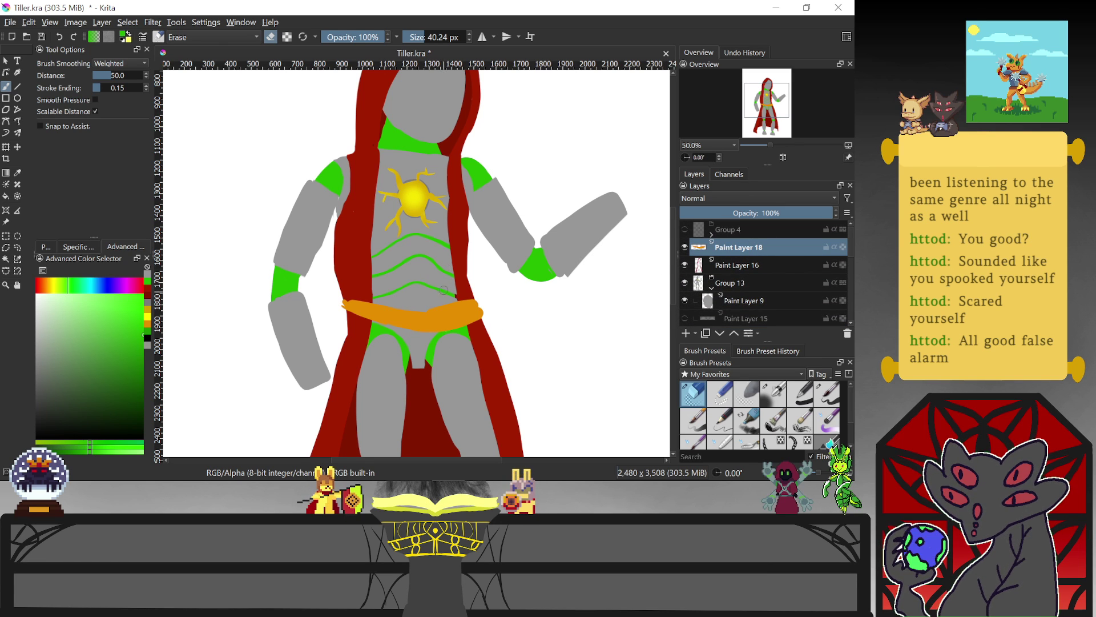
ctrl+click(425, 309)
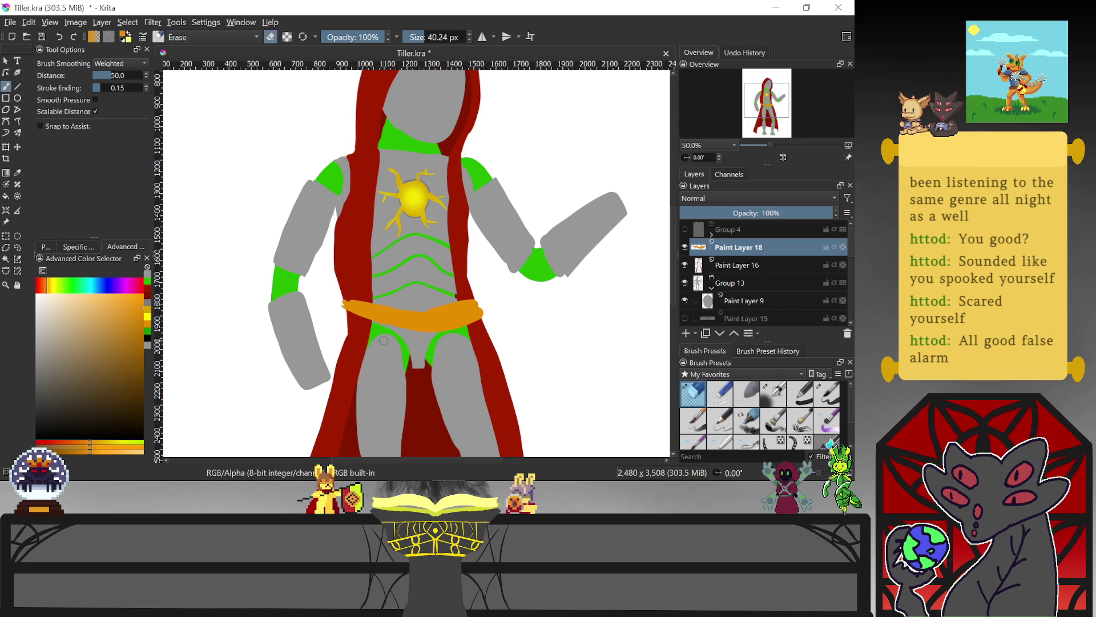
key(slash)
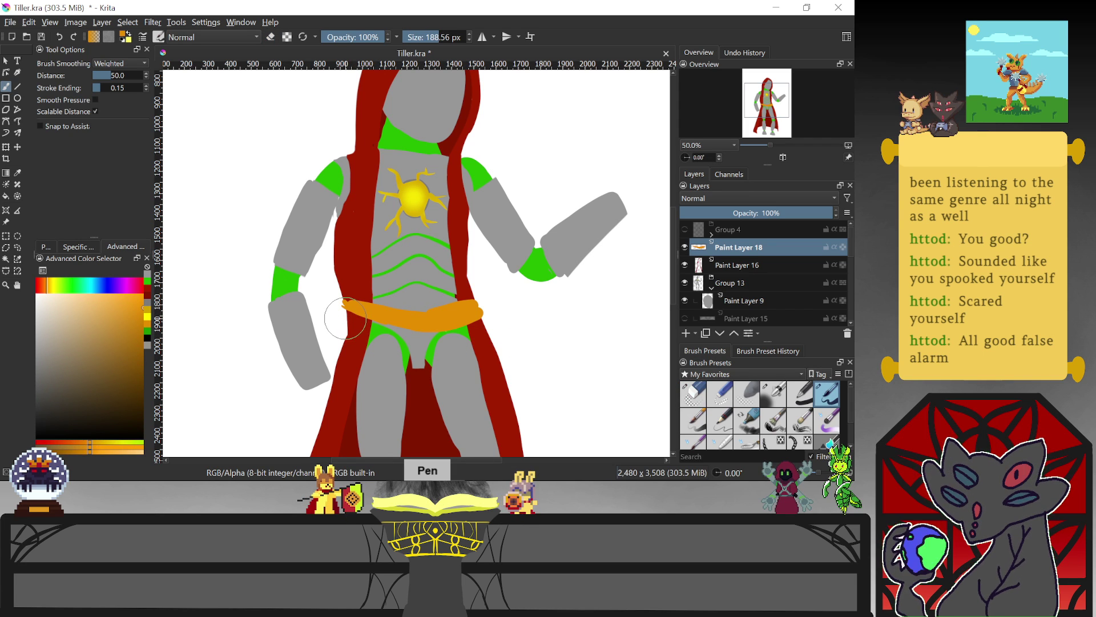
key(slash)
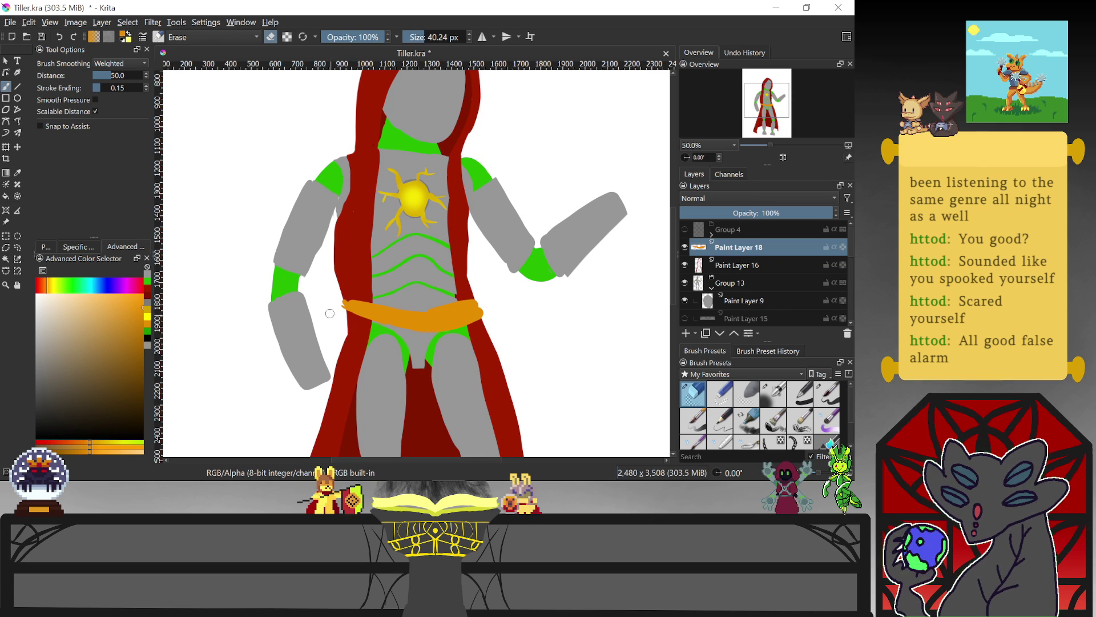
key(slash)
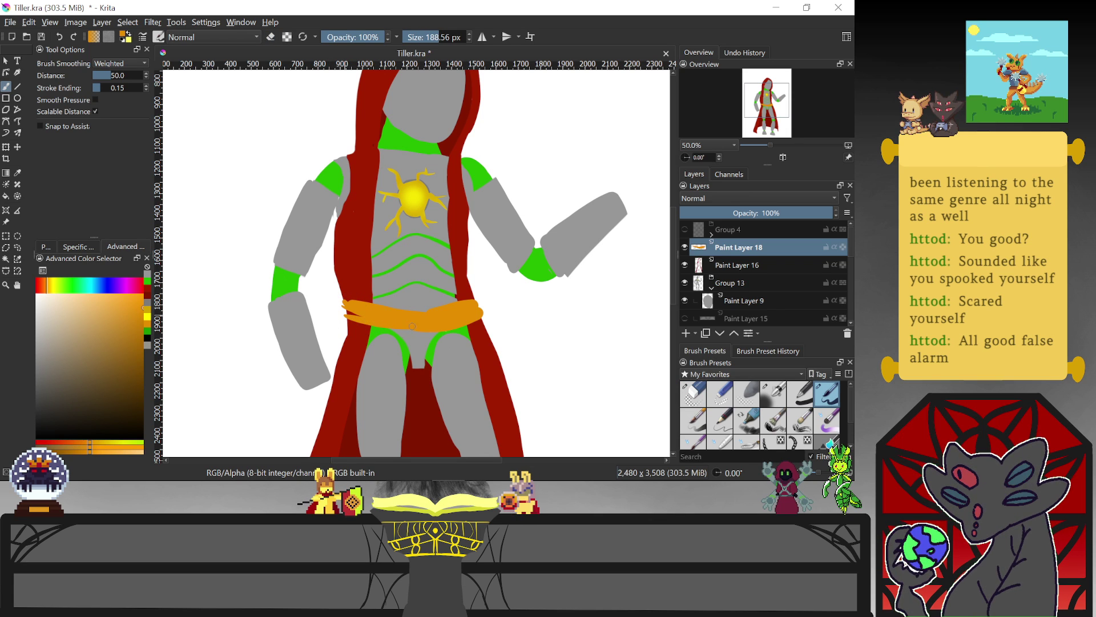
mouse_move(351, 313)
mouse_down()
mouse_move(367, 315)
mouse_move(344, 313)
mouse_up()
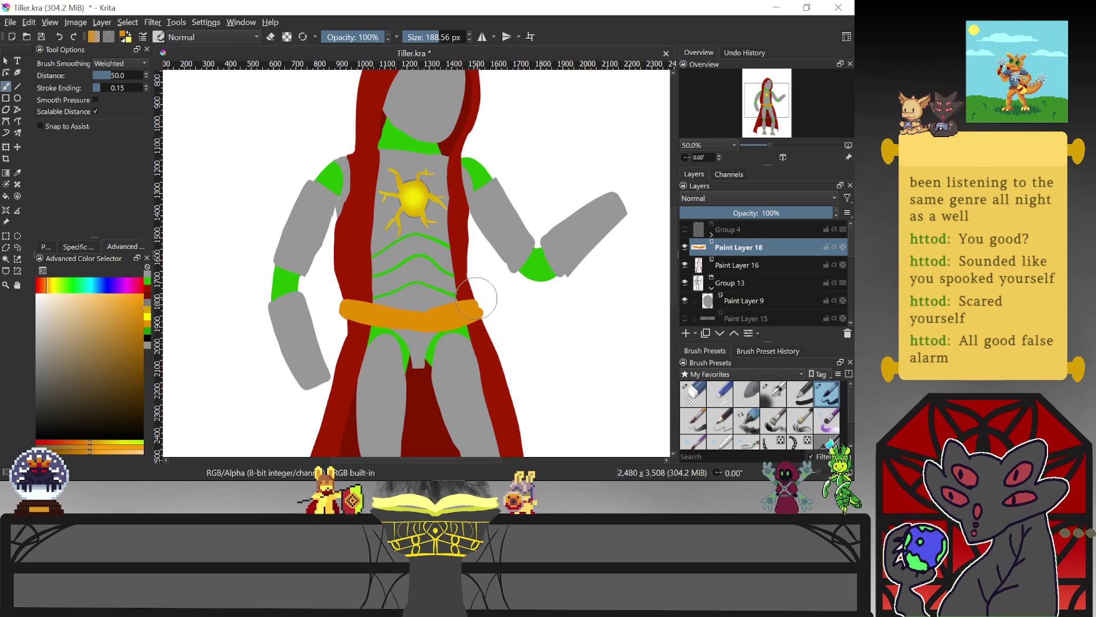
key(e)
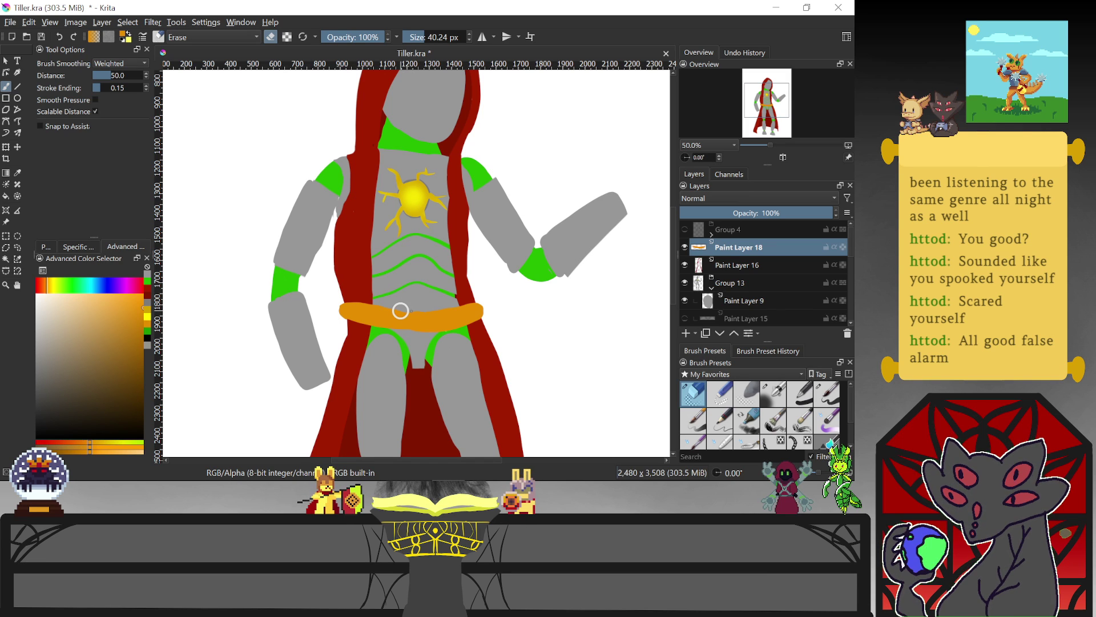
drag(394, 308, 438, 309)
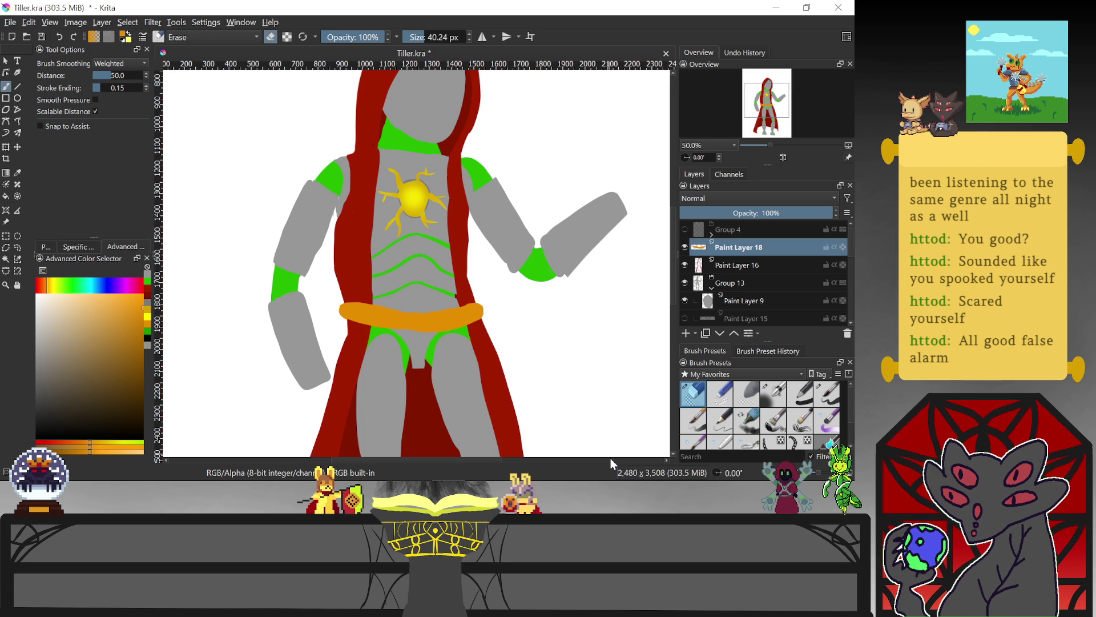
On Paint Layer 9, try erasing the edge of the head inside the hood, and check the head with Paint Layer 16 hidden
mouse_move(672, 265)
mouse_down()
mouse_move(670, 320)
mouse_move(676, 246)
mouse_up()
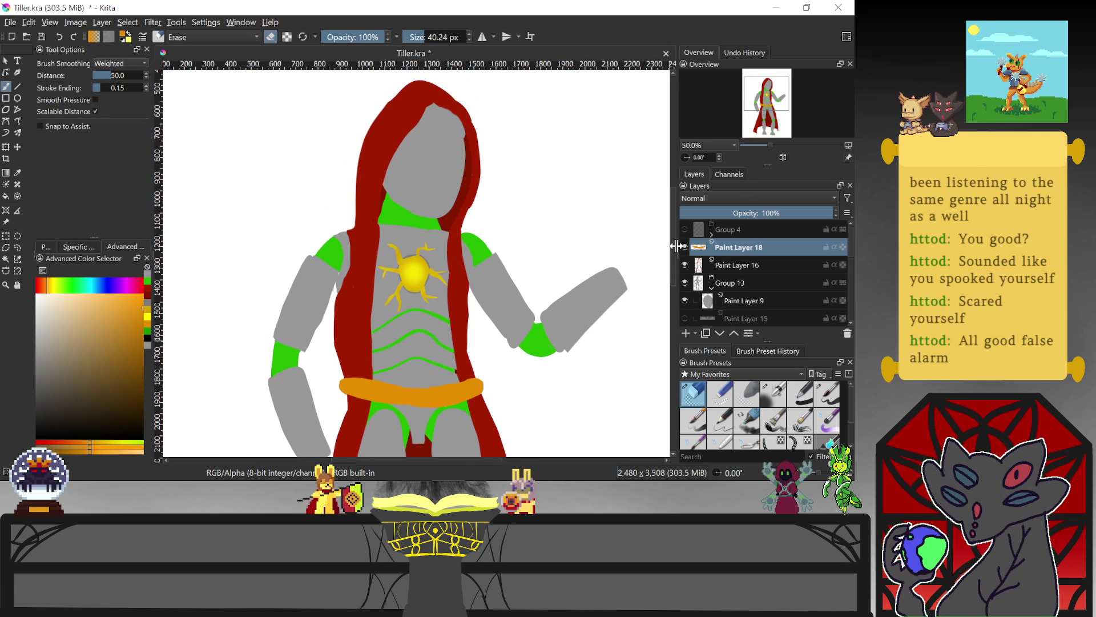
click(756, 301)
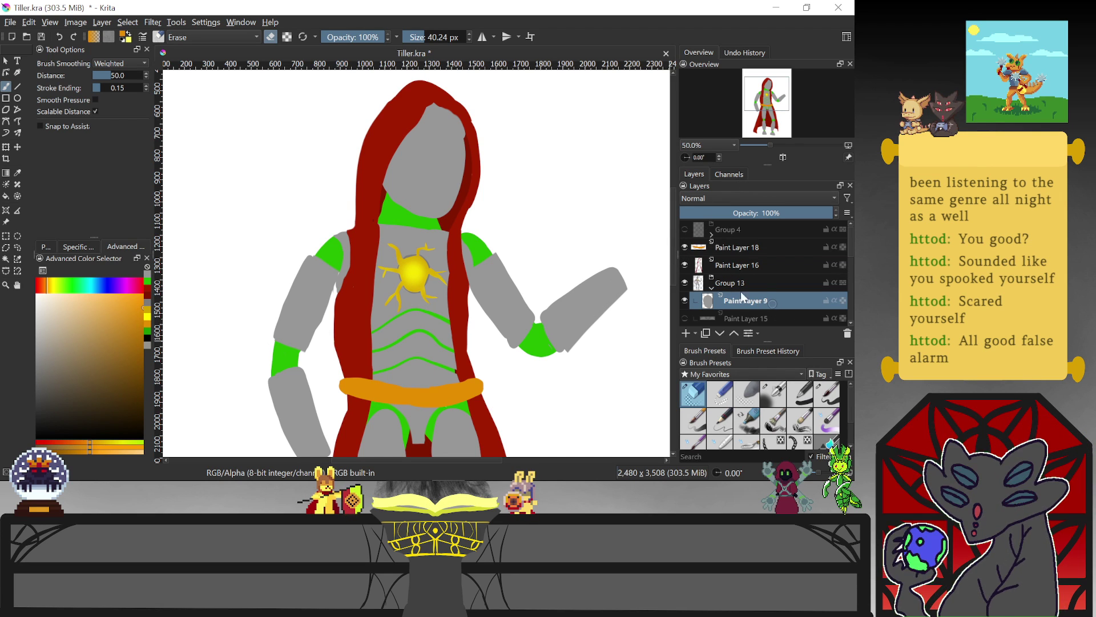
drag(464, 135, 455, 113)
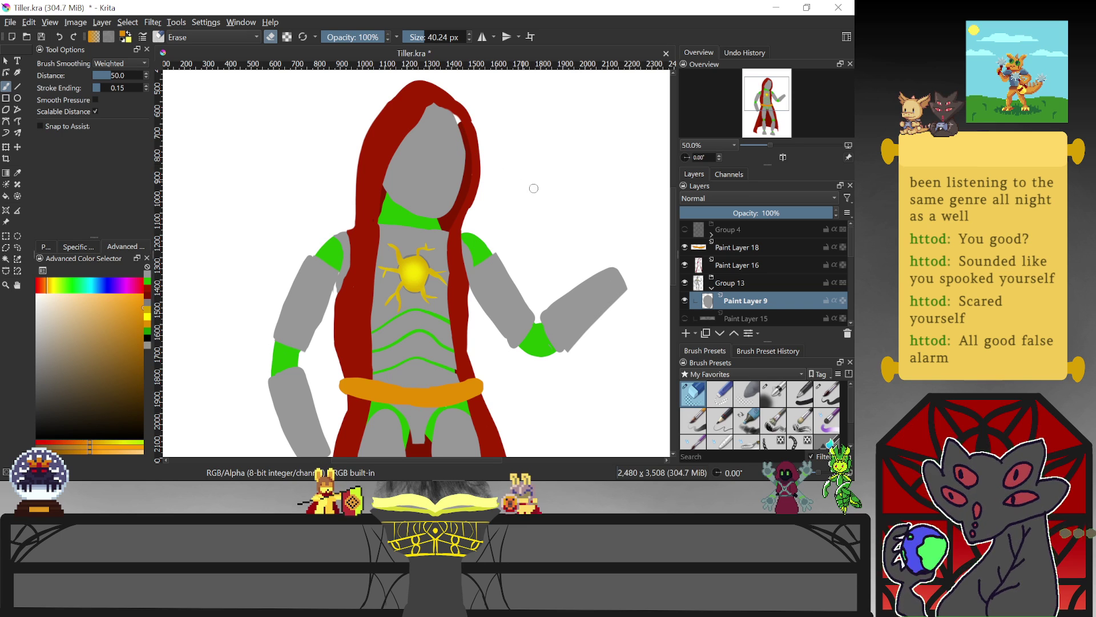
key(ctrl+z)
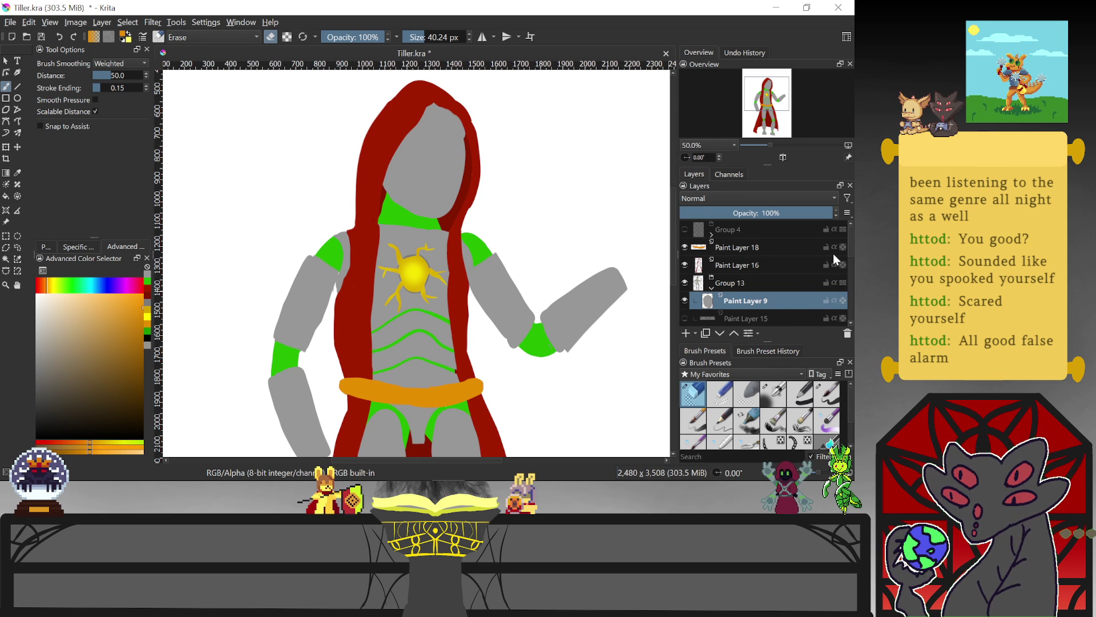
click(685, 265)
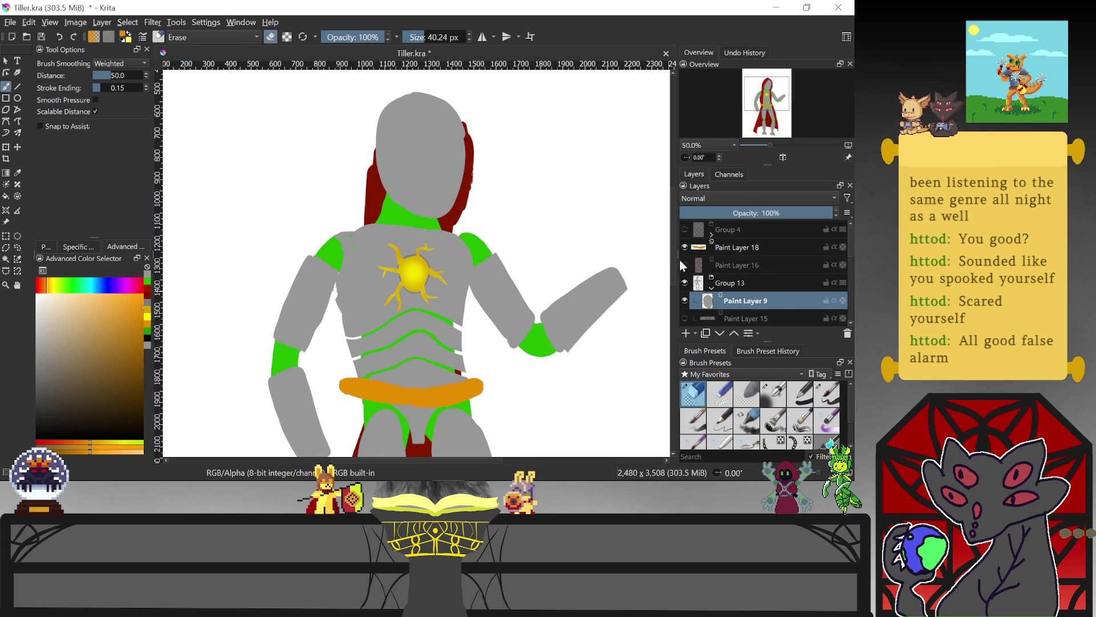
click(685, 265)
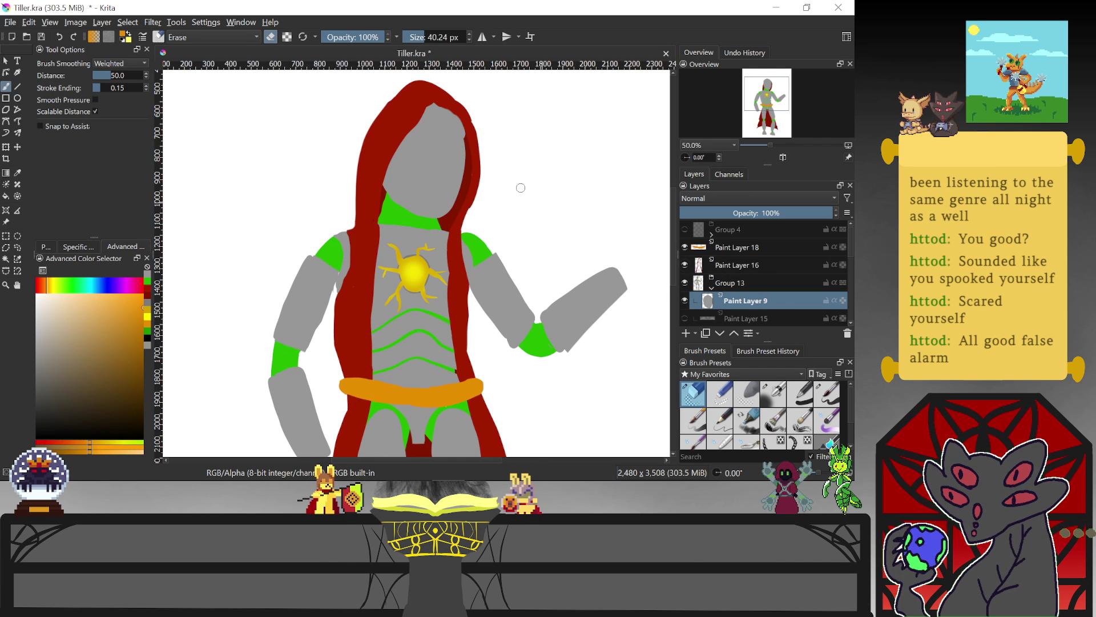
Touch up the head's edge inside the hood on Paint Layer 9 in sampled gray with the 188.56 px pen
key(slash)
drag(465, 140, 466, 150)
key(ctrl+z)
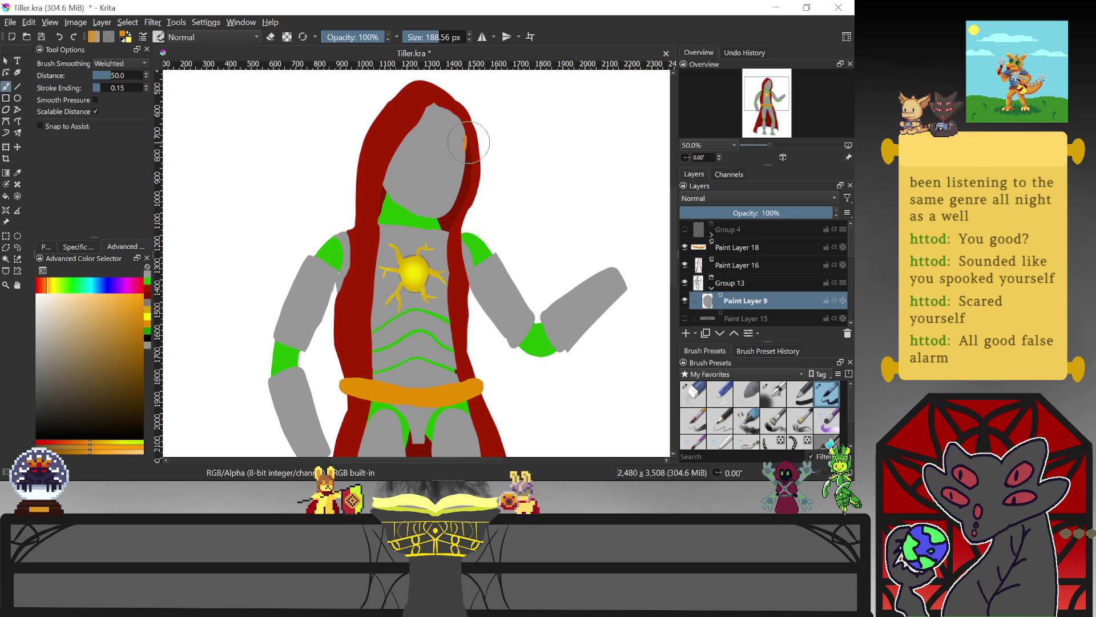
ctrl+click(456, 152)
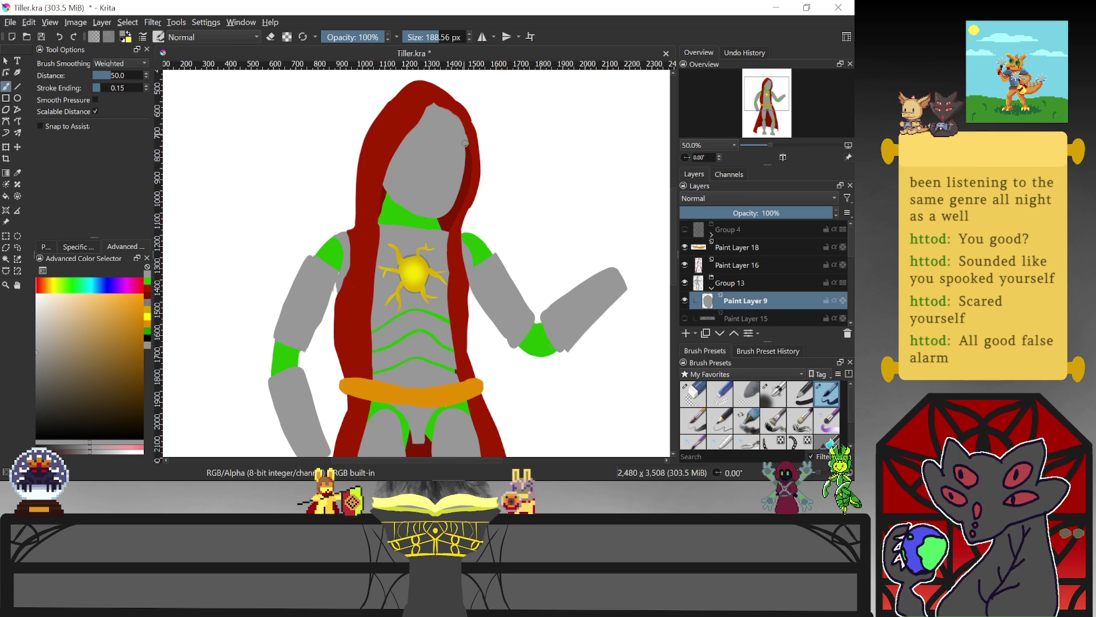
key(slash)
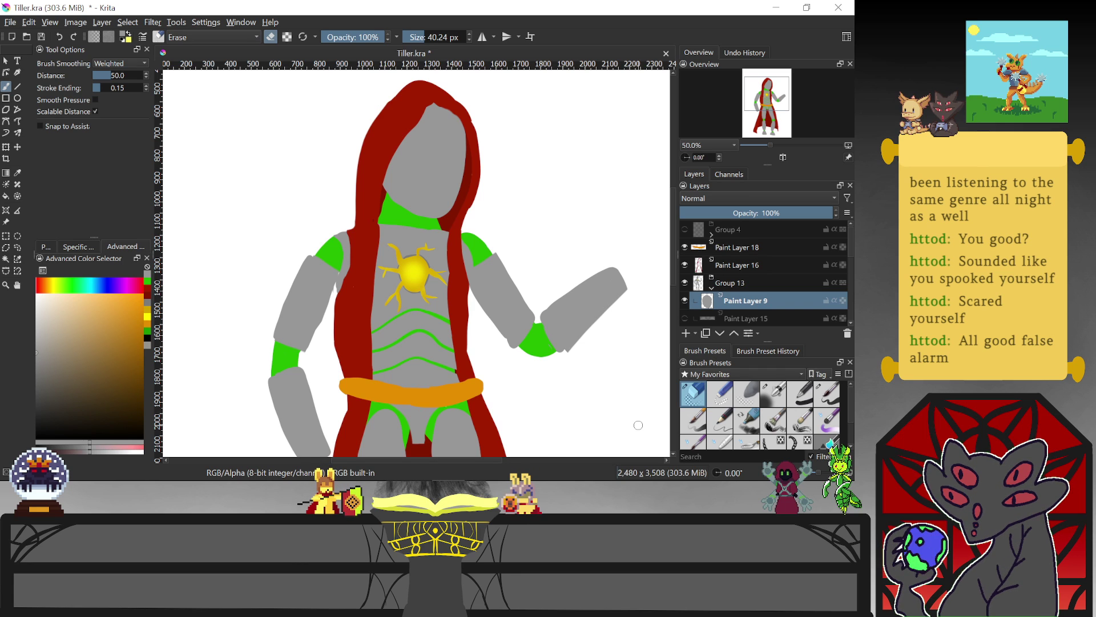
On Paint Layer 16, reshape the cape's lower corner on the lowered-arm side using the eraser and the 188.56 px pen in sampled red
click(731, 264)
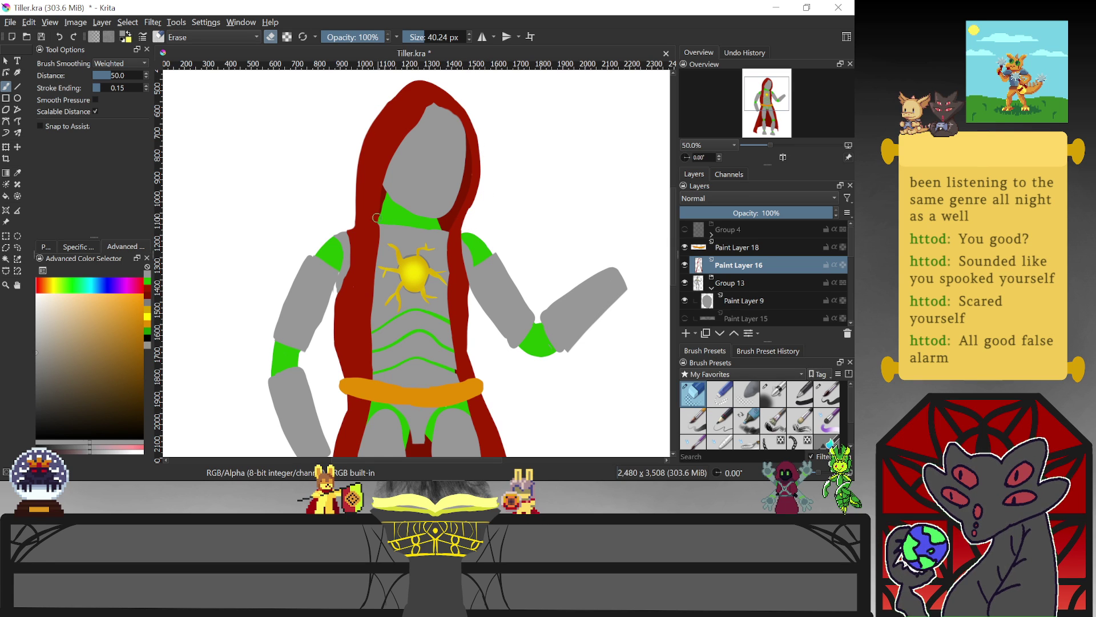
ctrl+click(368, 181)
key(/)
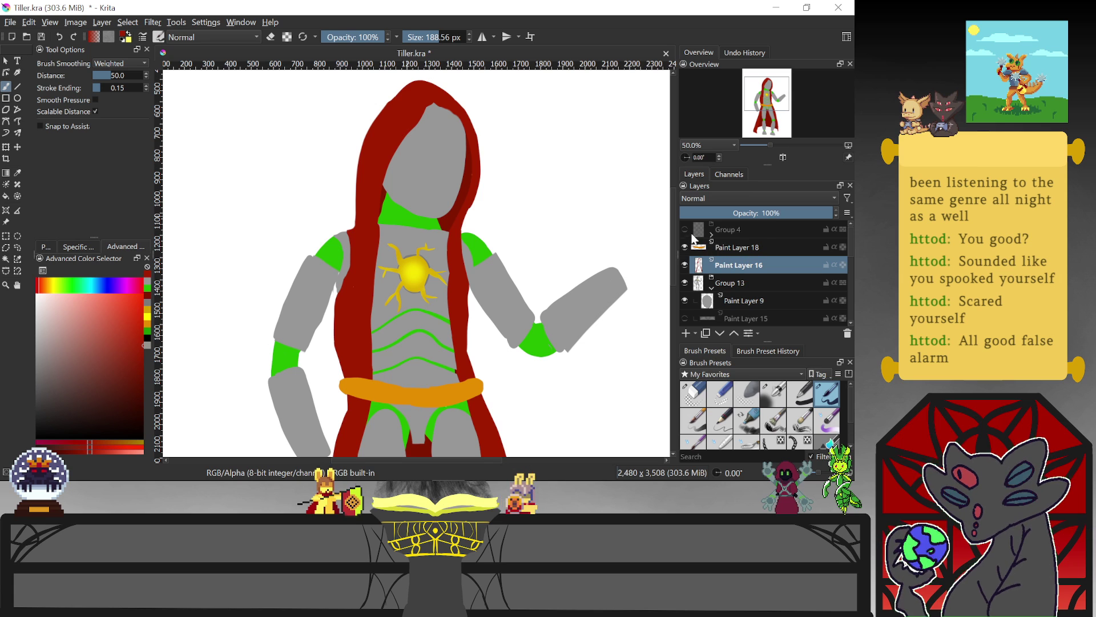
drag(673, 231, 669, 314)
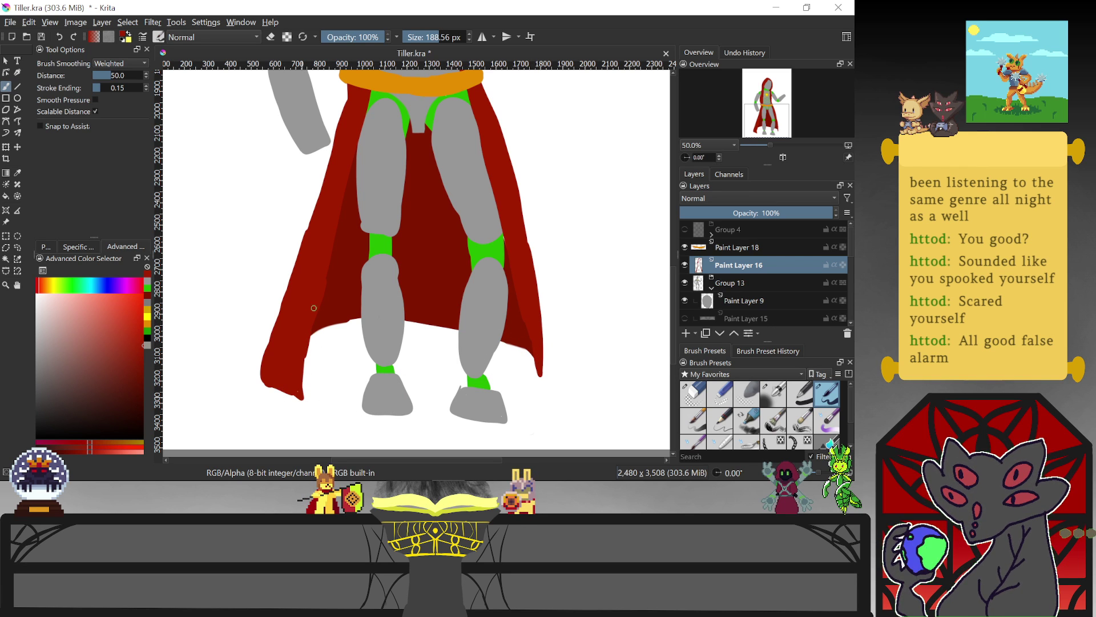
key(e)
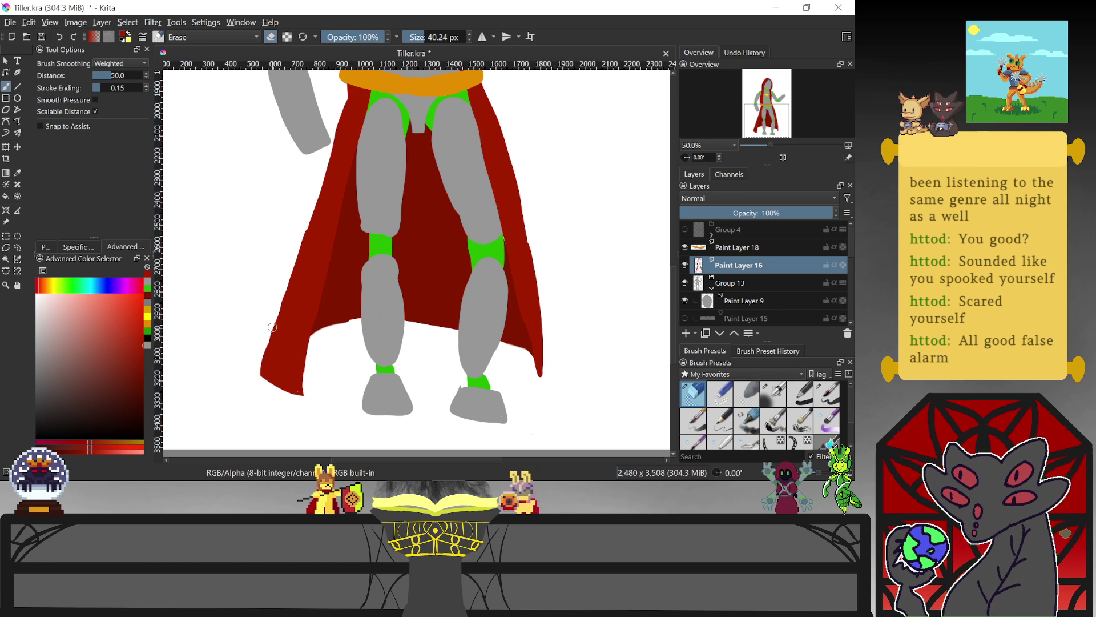
key(/)
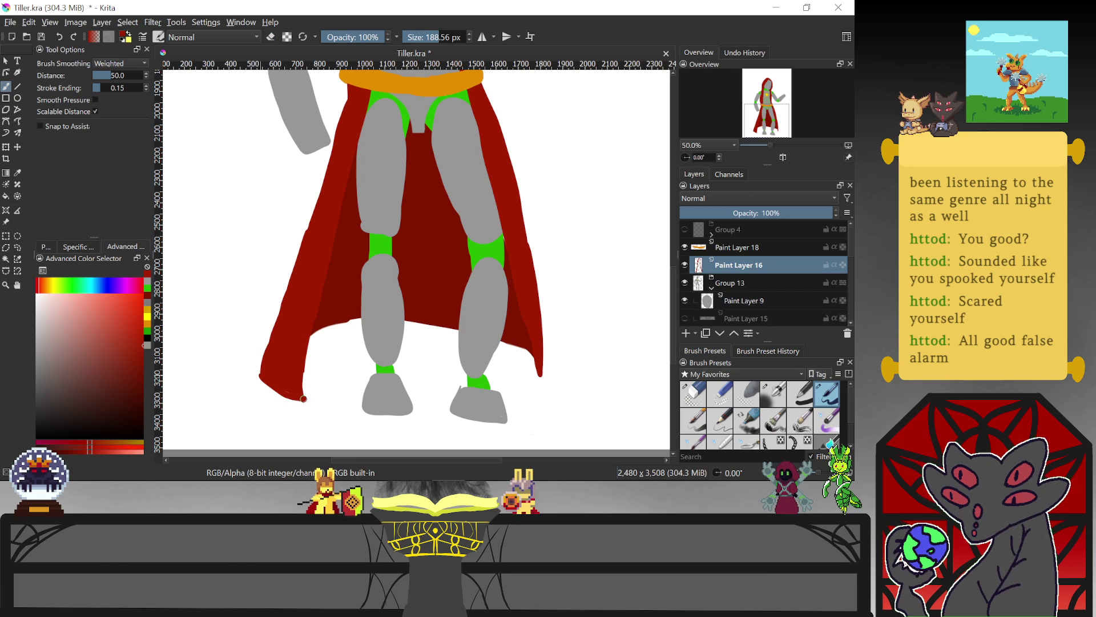
mouse_move(283, 392)
mouse_down()
mouse_move(262, 369)
mouse_move(295, 303)
mouse_up()
Smooth the cape's outer edge on the lowered-arm side, from the hem up towards the belt, in red with the 188.56 px pen
mouse_move(269, 357)
mouse_down()
mouse_move(273, 315)
mouse_move(328, 182)
mouse_up()
right_click(328, 182)
key(e)
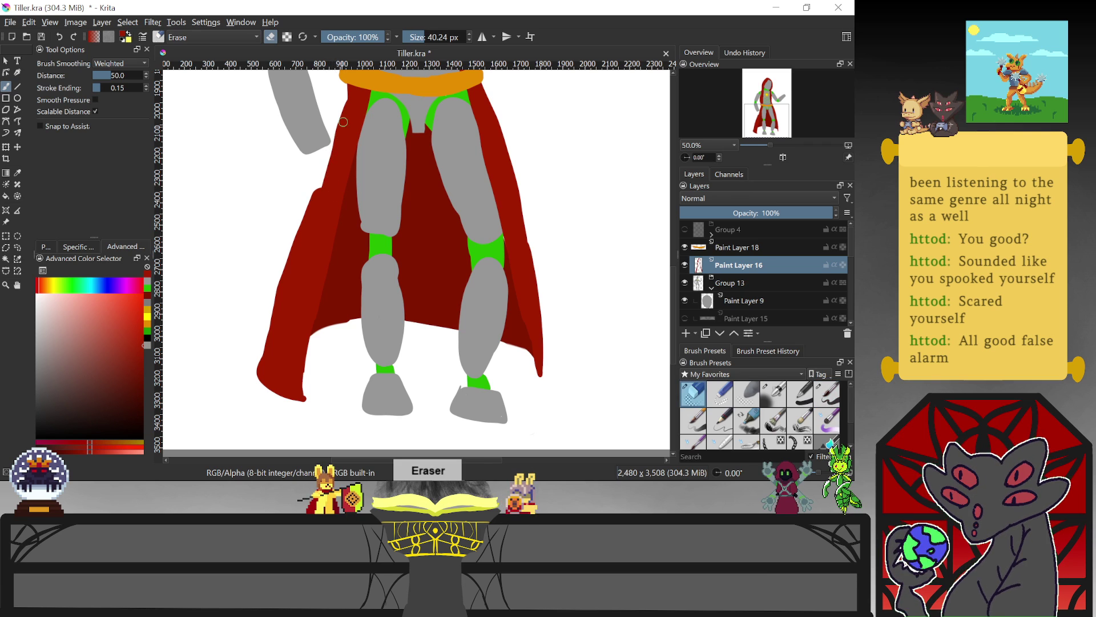
key(e)
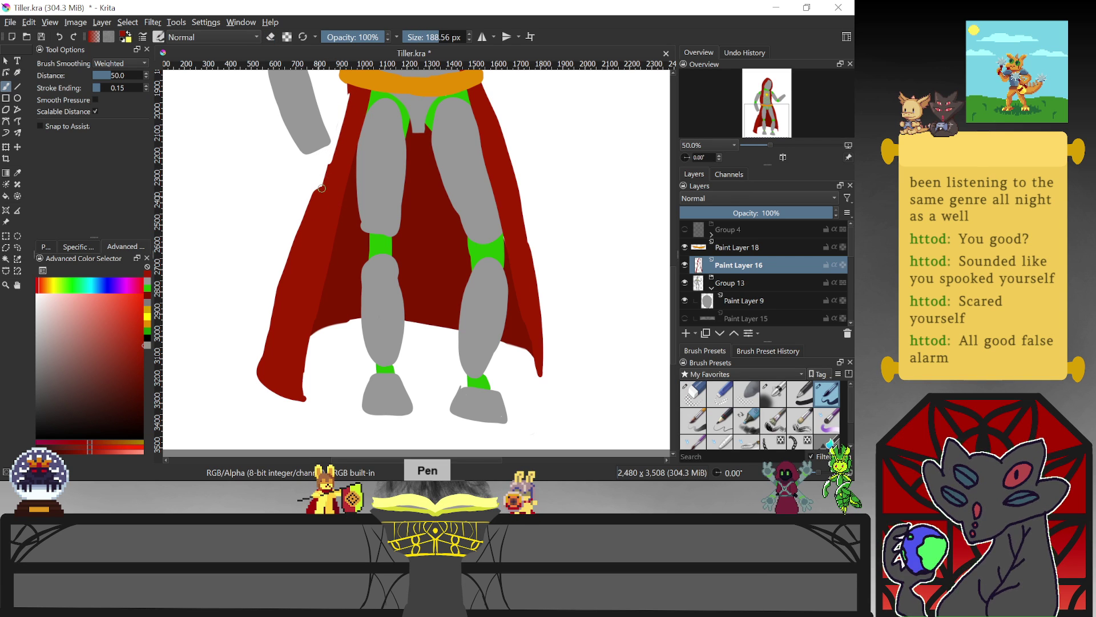
mouse_move(343, 116)
mouse_down()
mouse_move(350, 91)
mouse_move(320, 197)
mouse_up()
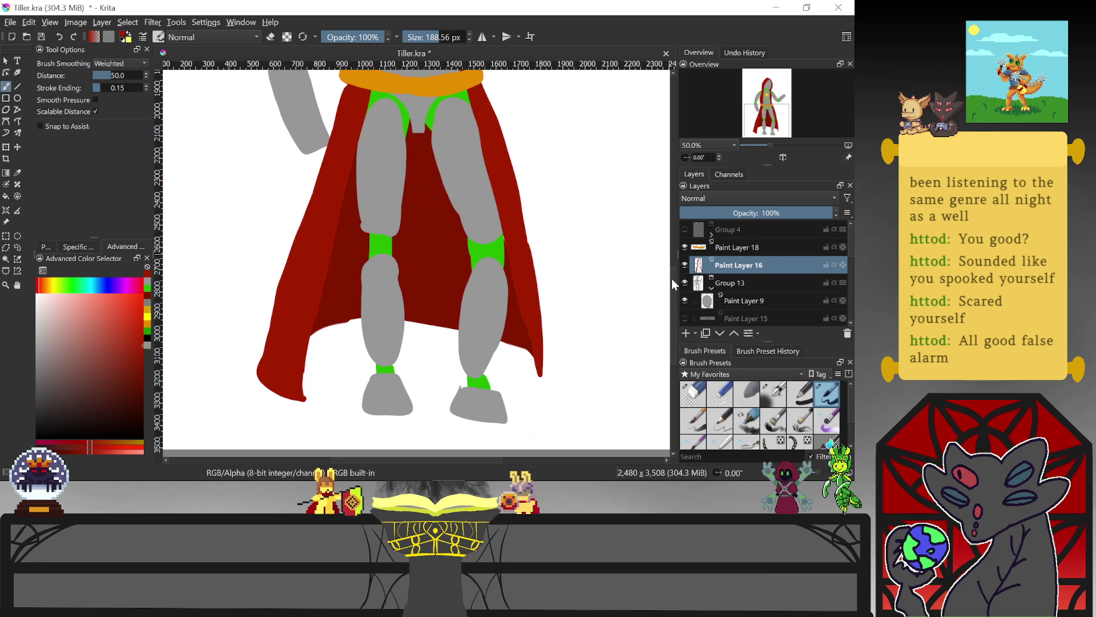
Erase the bulging outer edge of the red robe above the belt on the lowered-arm side with the 40.24 px eraser
drag(673, 278, 676, 232)
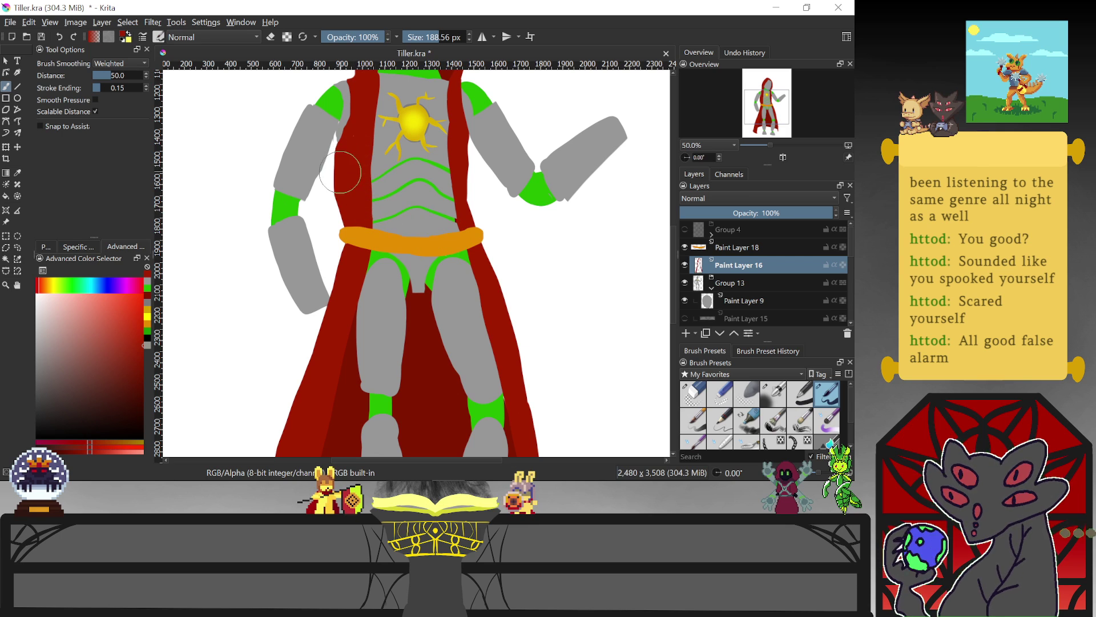
key(e)
drag(335, 165, 339, 203)
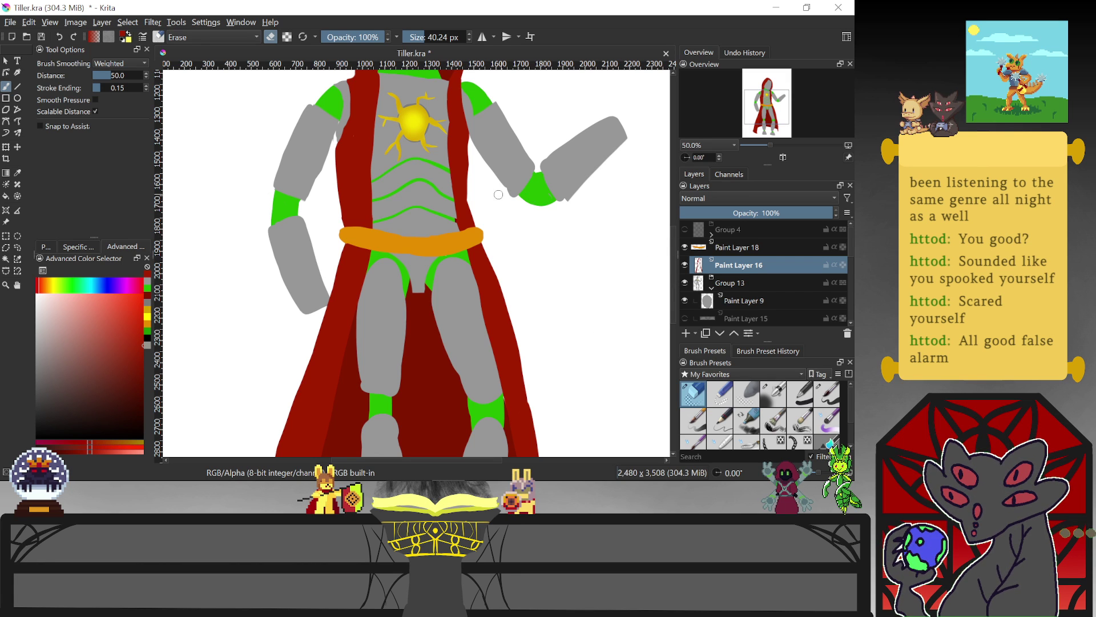
Even out the robe's inner edge on the raised-arm side, beside the torso and along the thigh, in red with the 188.56 px pen
key(e)
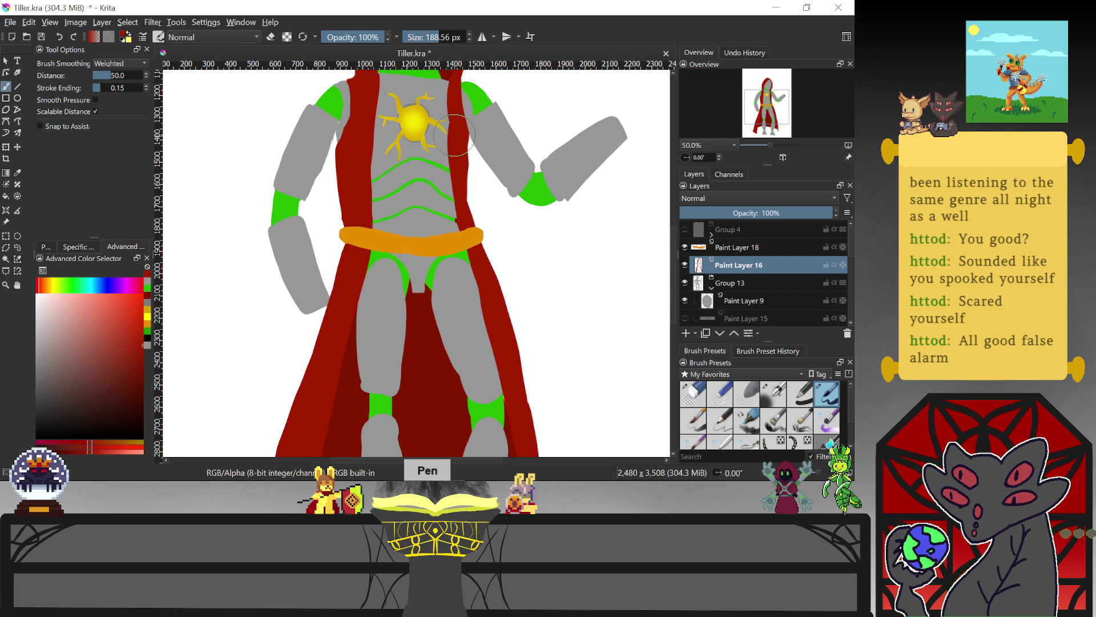
drag(450, 188, 458, 227)
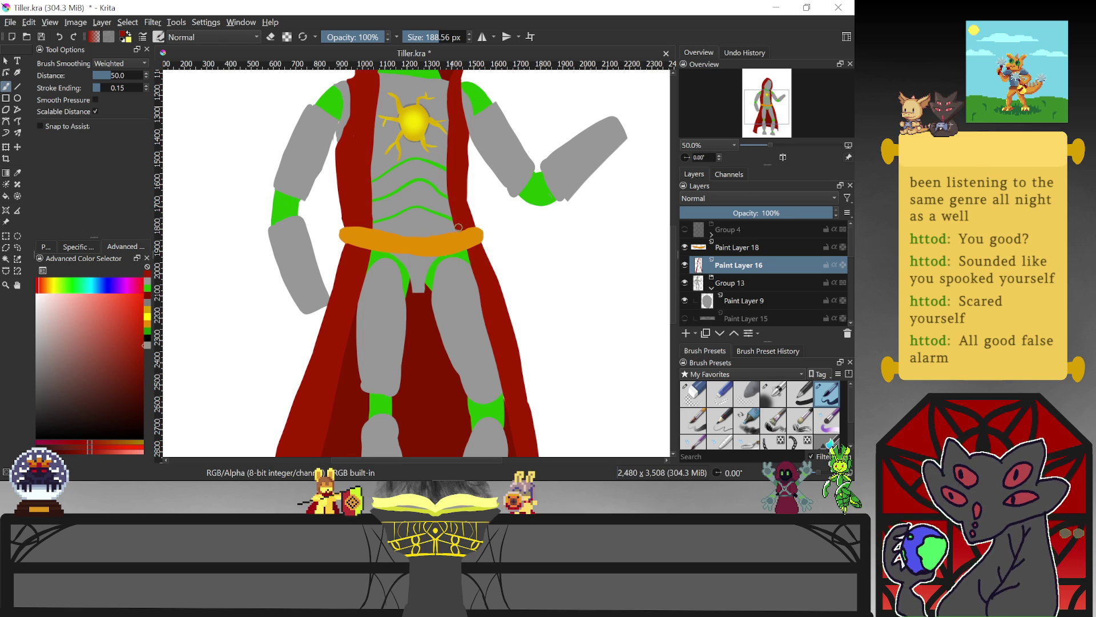
drag(469, 264, 496, 353)
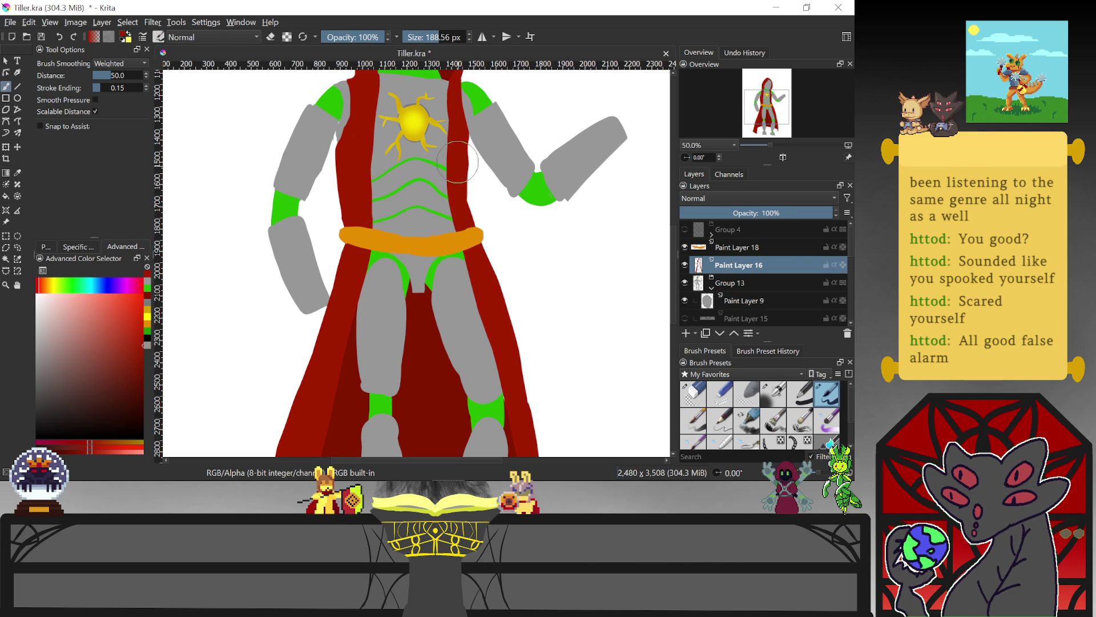
drag(451, 107, 450, 108)
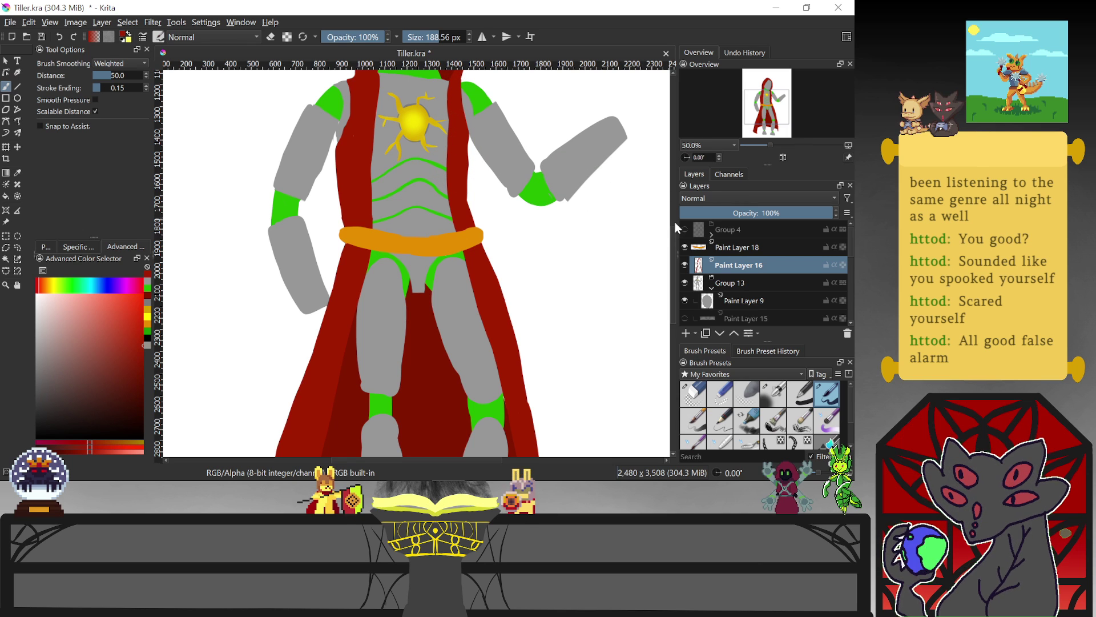
On Paint Layer 17, smooth the cape lining's lower hem behind the legs with the 188.56 px pen in sampled dark red
drag(673, 256, 667, 303)
scroll(669, 307, down, 3)
key(e)
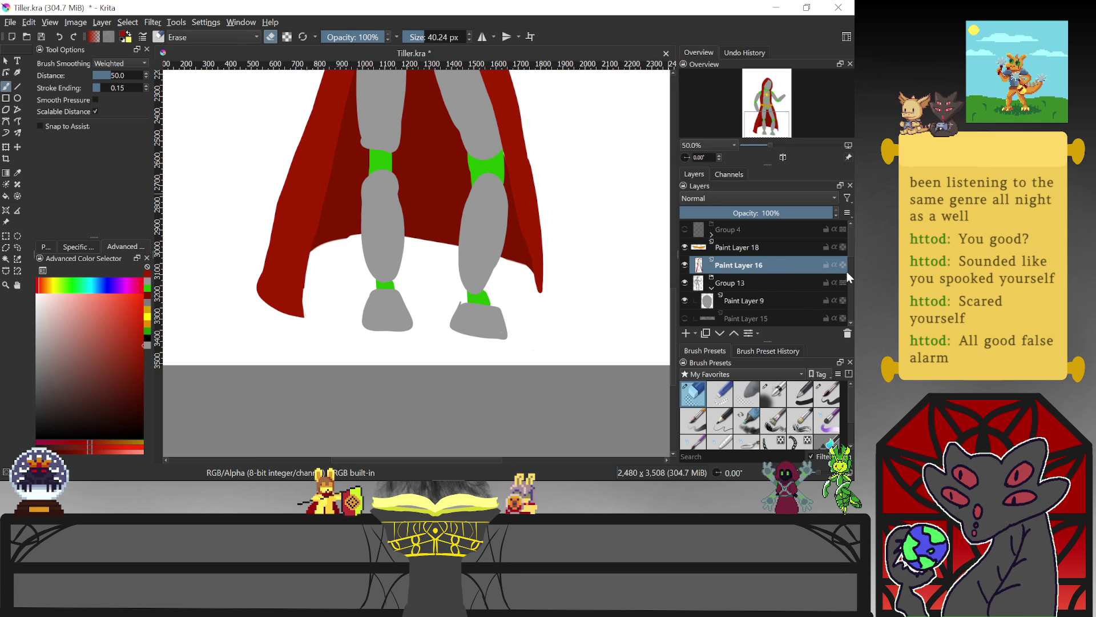
scroll(847, 280, down, 5)
scroll(837, 309, down, 1)
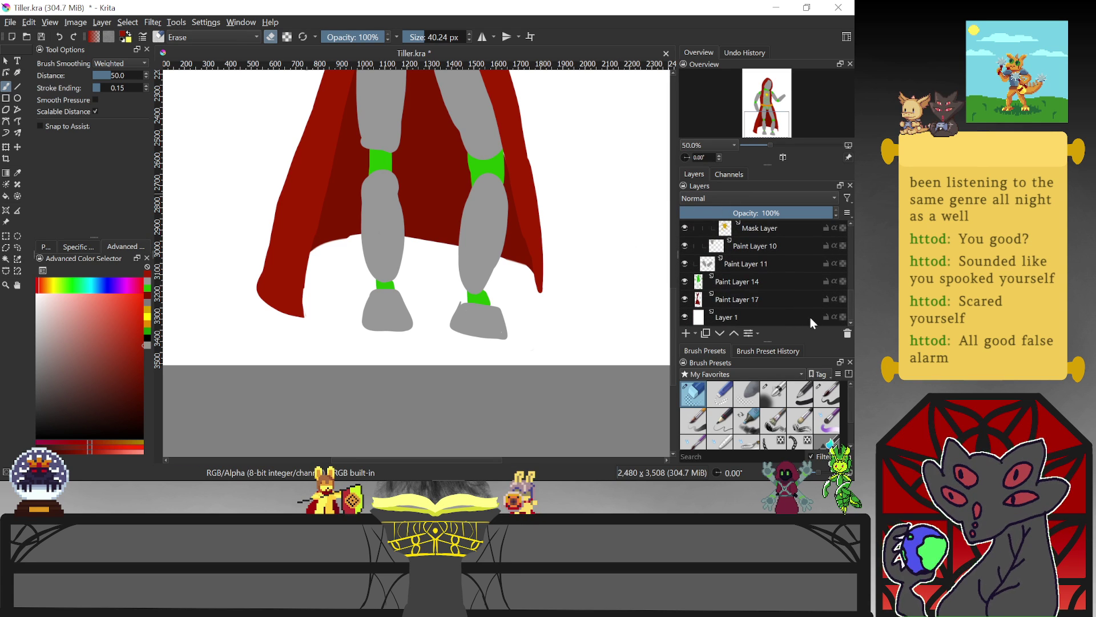
click(771, 299)
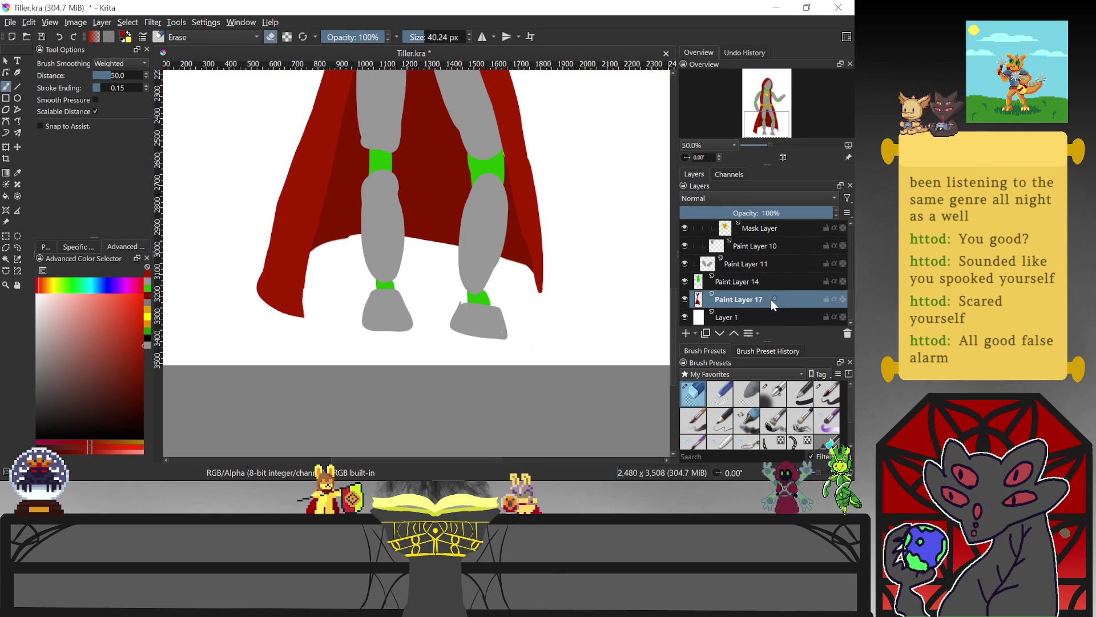
ctrl+click(433, 203)
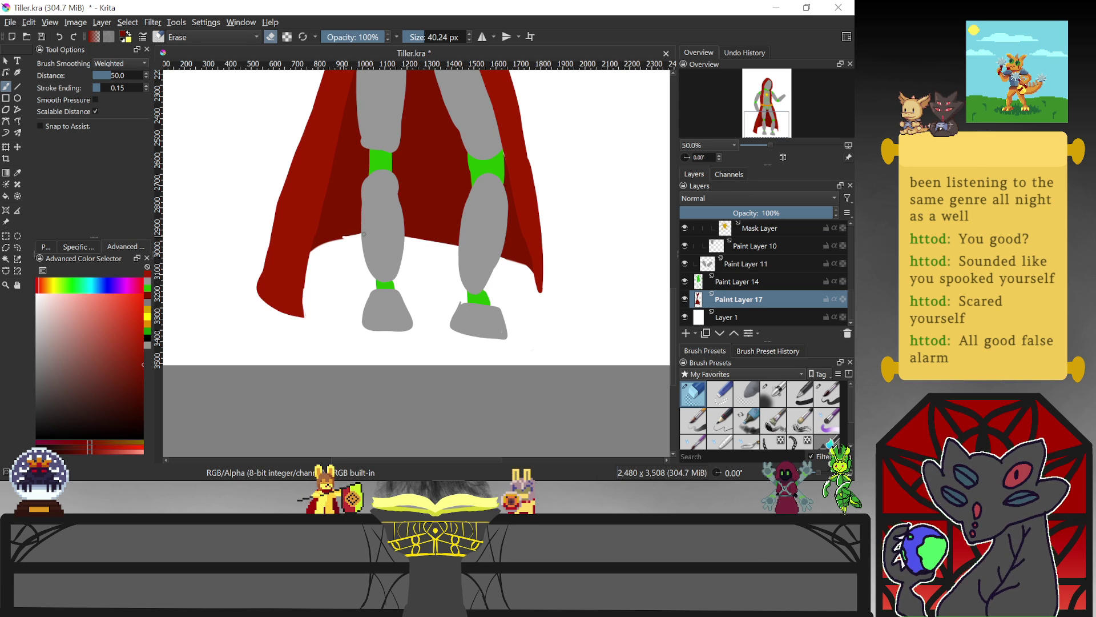
key(slash)
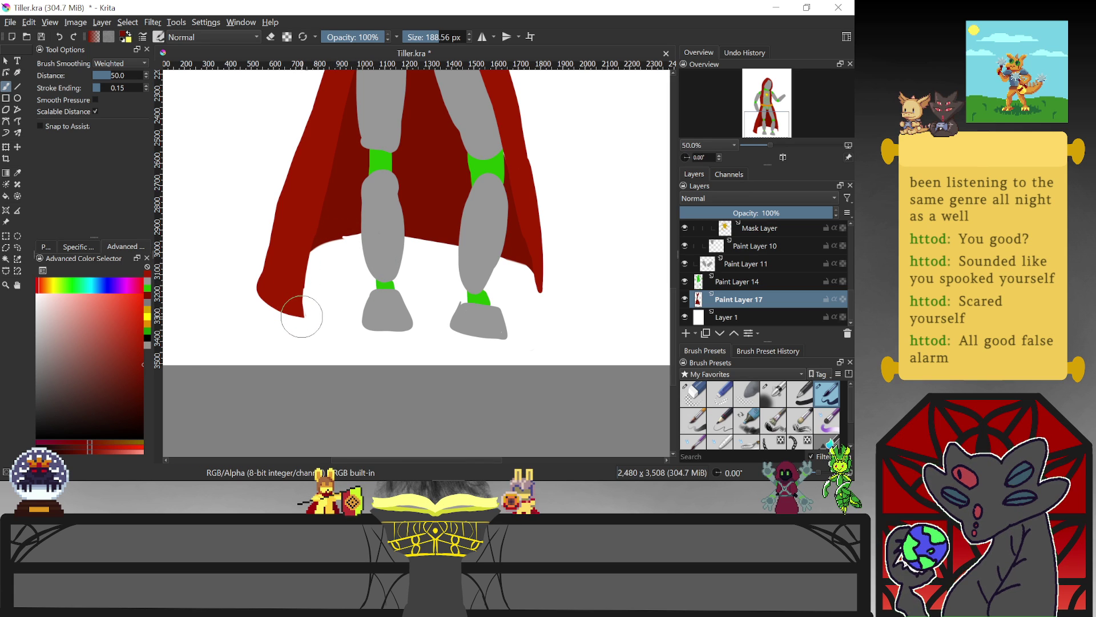
mouse_move(298, 261)
mouse_down()
mouse_move(325, 241)
mouse_move(416, 225)
mouse_up()
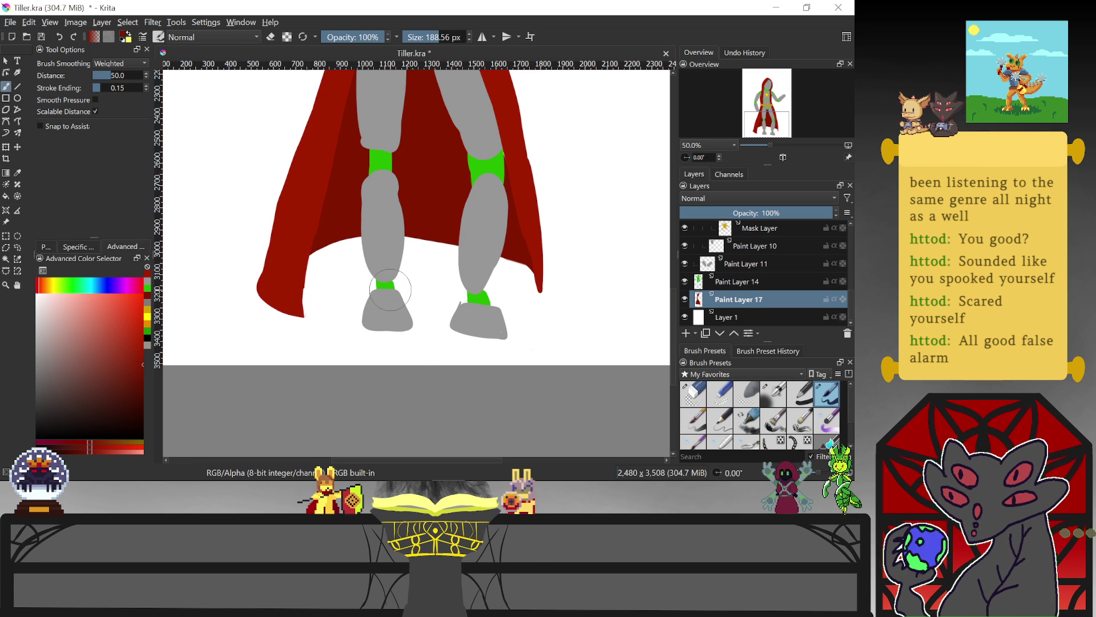
mouse_move(536, 288)
mouse_down()
mouse_move(478, 245)
mouse_move(389, 230)
mouse_up()
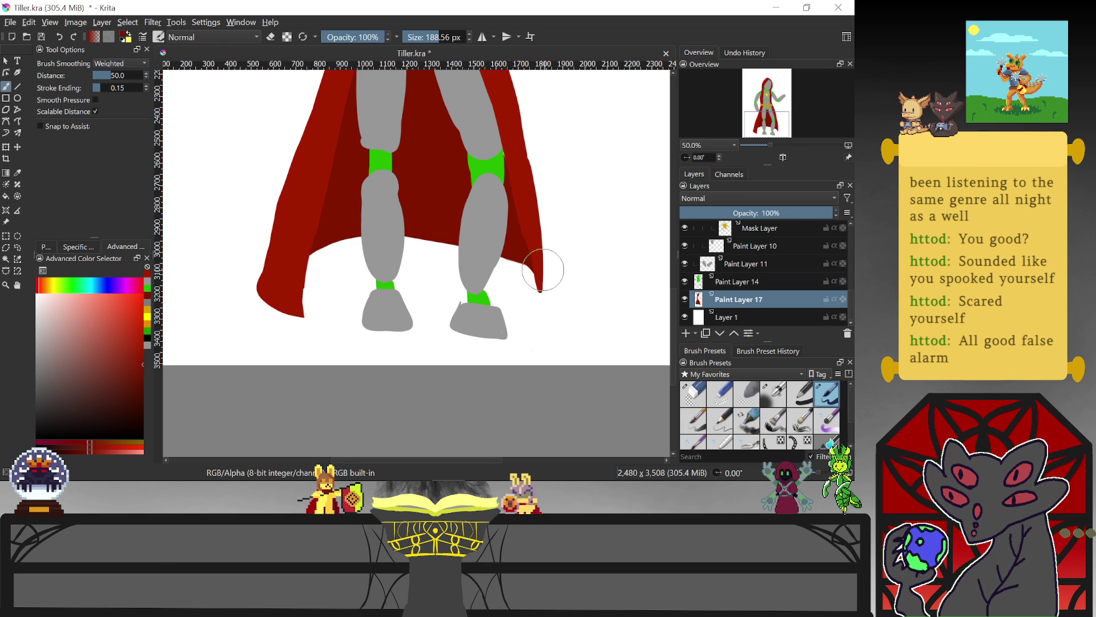
Extend the dark red lining's hem downwards between the cape corners, and erase the overspill at the lowered-arm corner with the 40.24 px eraser
drag(542, 292, 503, 252)
mouse_move(308, 287)
mouse_down()
mouse_move(299, 314)
mouse_move(297, 265)
mouse_move(328, 246)
mouse_move(392, 239)
mouse_move(481, 249)
mouse_move(546, 293)
mouse_move(545, 276)
mouse_up()
key(e)
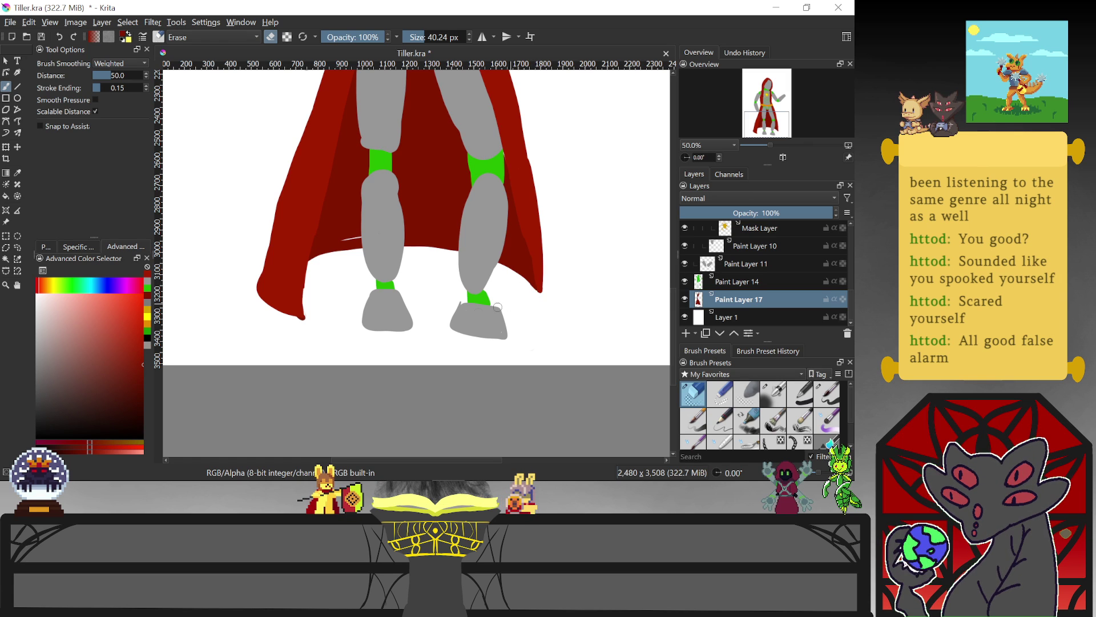
drag(291, 324, 306, 319)
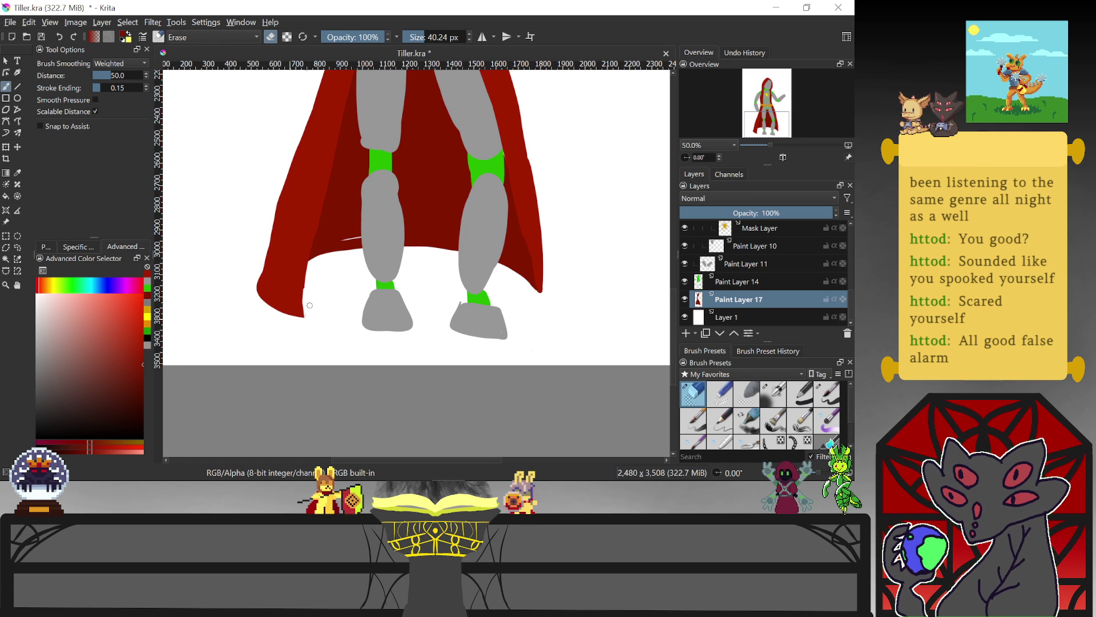
key(slash)
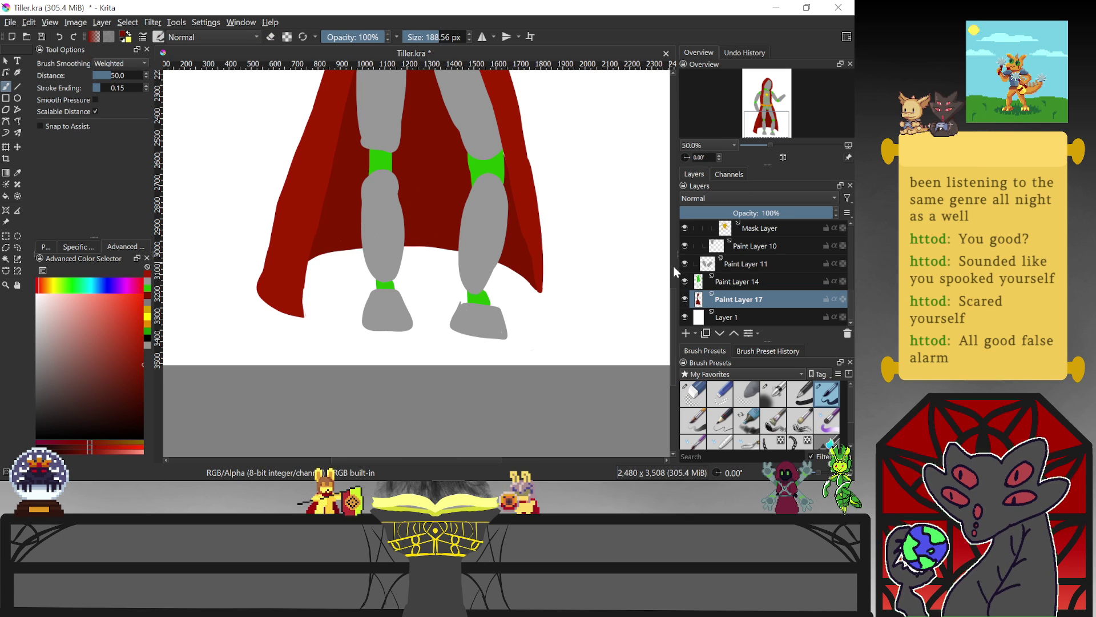
Show the Group 4 sketch lines over the whole colored figure
key(minus)
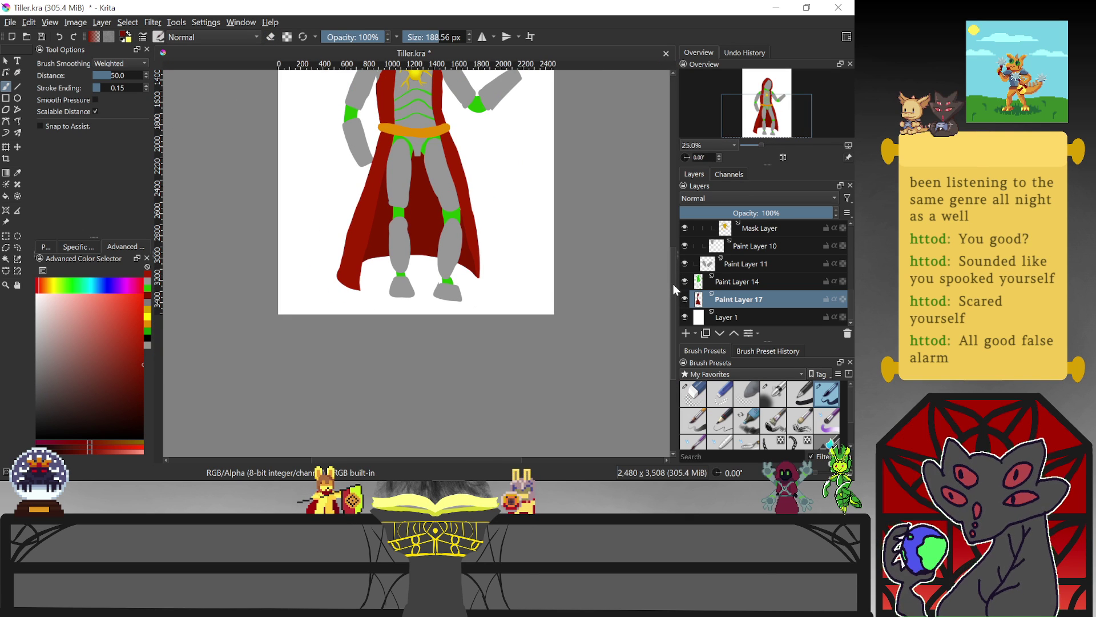
scroll(672, 284, up, 4)
mouse_move(705, 266)
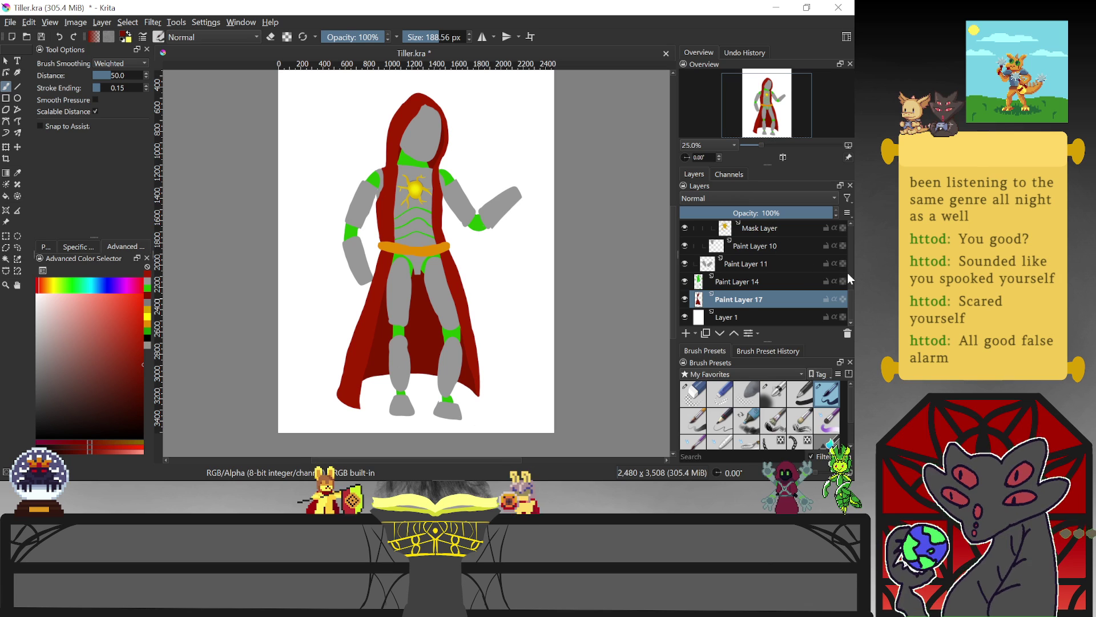
drag(851, 295, 853, 214)
click(684, 229)
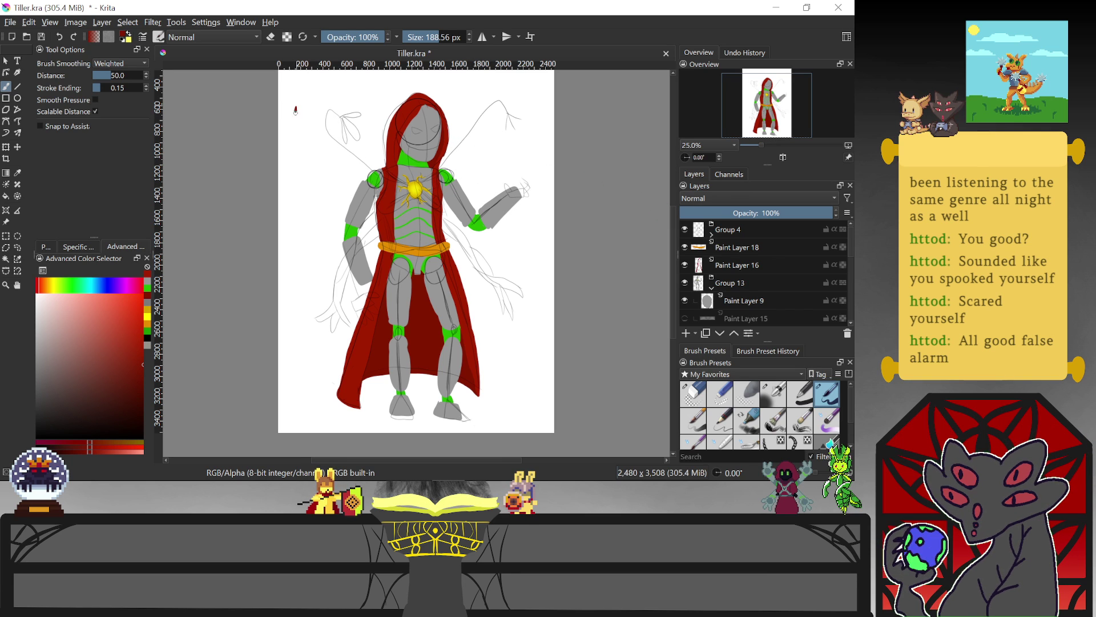
Handwrite "BRB" in dark red beside the character's hood with the 188.56 px pen
drag(295, 108, 297, 171)
mouse_move(294, 107)
mouse_down()
mouse_move(316, 122)
mouse_move(301, 162)
mouse_up()
mouse_move(330, 108)
mouse_down()
mouse_move(325, 151)
mouse_move(349, 150)
mouse_up()
drag(365, 102, 363, 150)
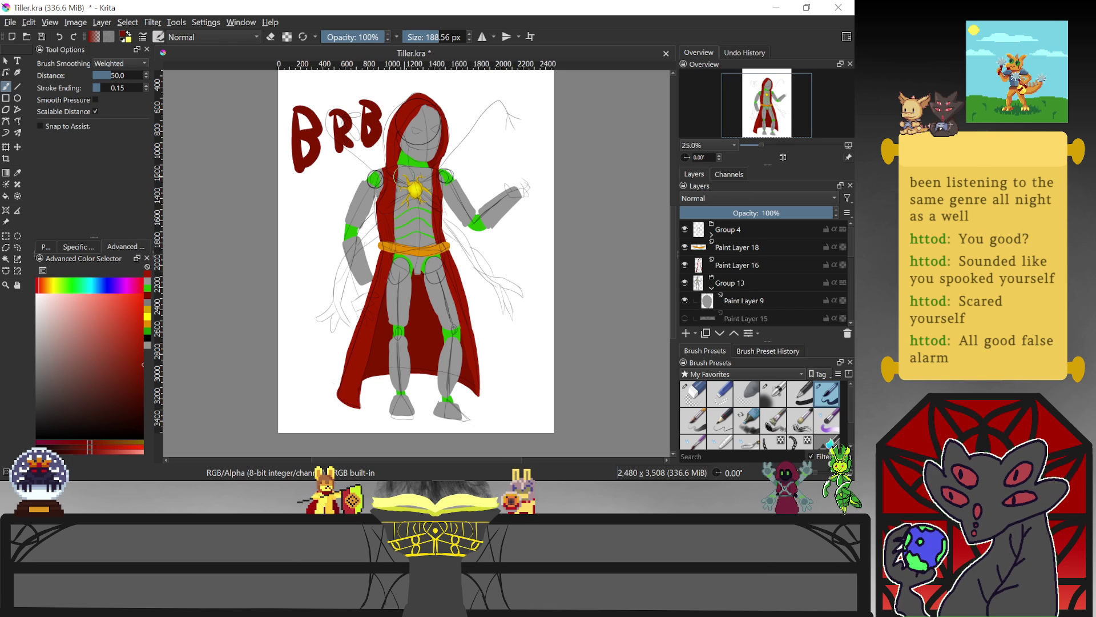
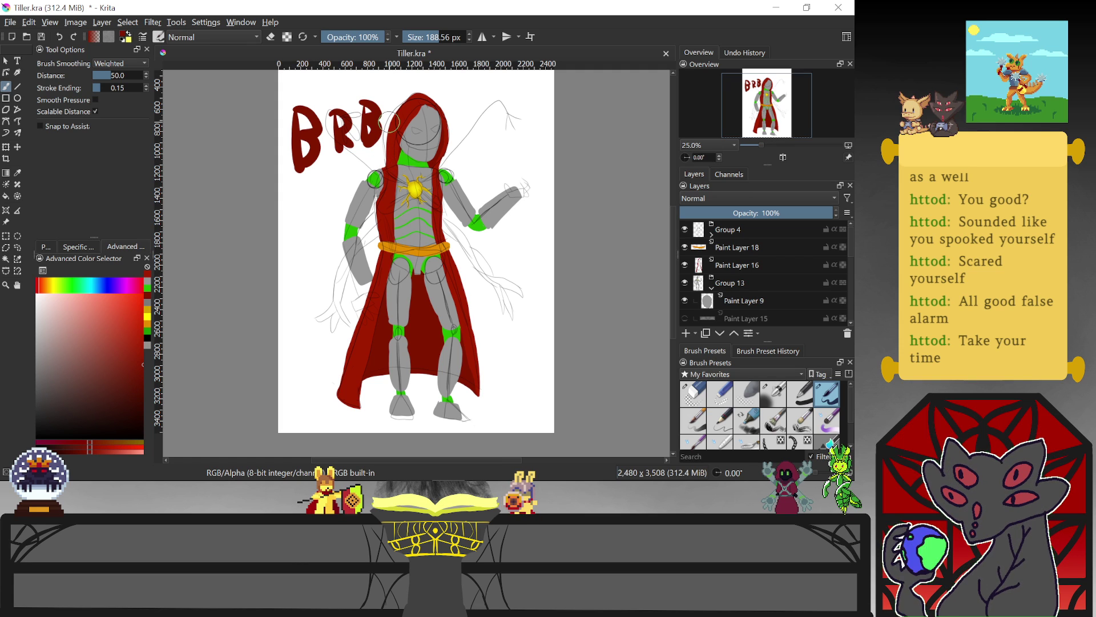
Undo the handwritten "BRB" lettering beside the hood
key(ctrl+z)
key(ctrl+z)
key(ctrl+z)
key(ctrl+z)
key(ctrl+z)
key(ctrl+z)
key(ctrl+z)
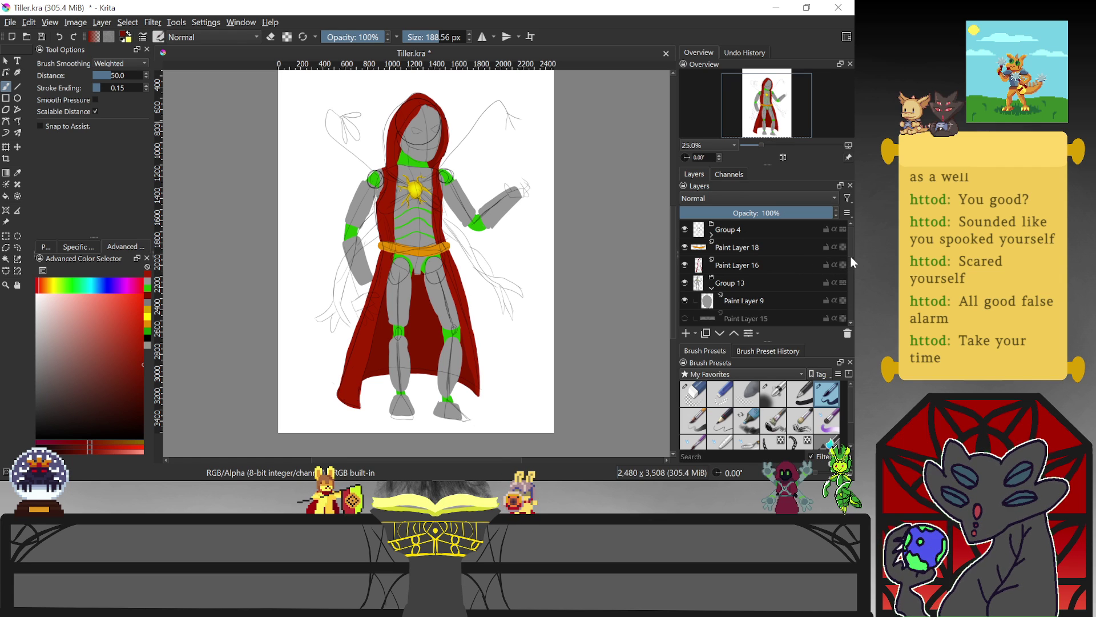
Add a new paint layer and place it between Paint Layer 17 and Layer 1
drag(852, 249, 841, 319)
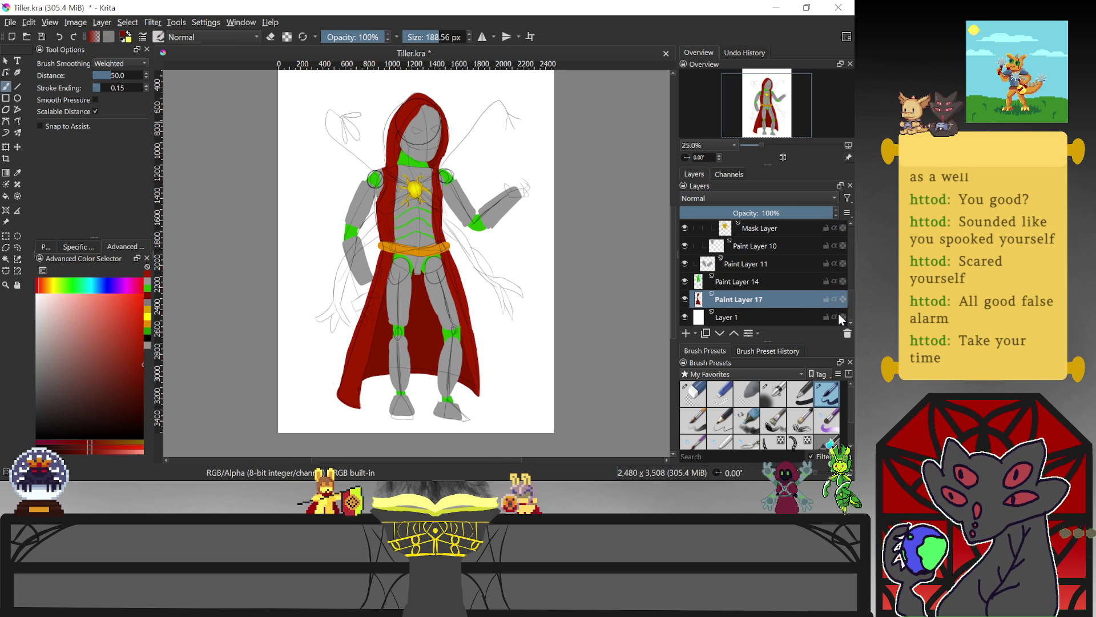
click(783, 287)
click(686, 334)
mouse_move(733, 290)
mouse_down()
mouse_move(749, 321)
mouse_move(755, 313)
mouse_up()
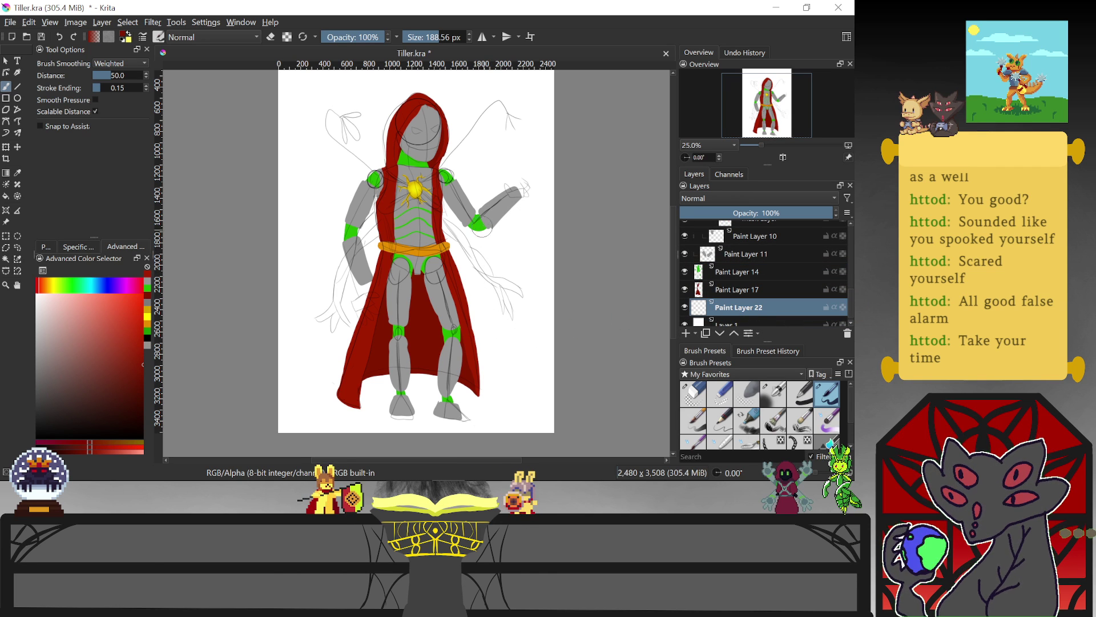
Sample the joints' bright green and paint the extra lower arm and its fingers behind the lowered grey arm with the 188.56 px pen
key(ctrl)
ctrl+click(449, 173)
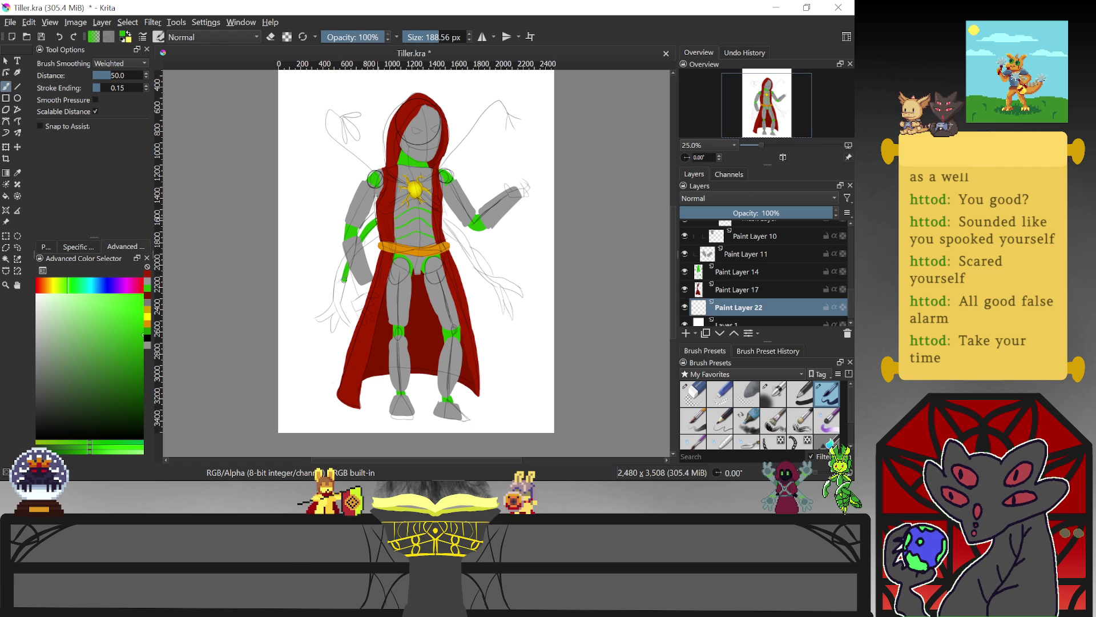
drag(344, 317, 337, 322)
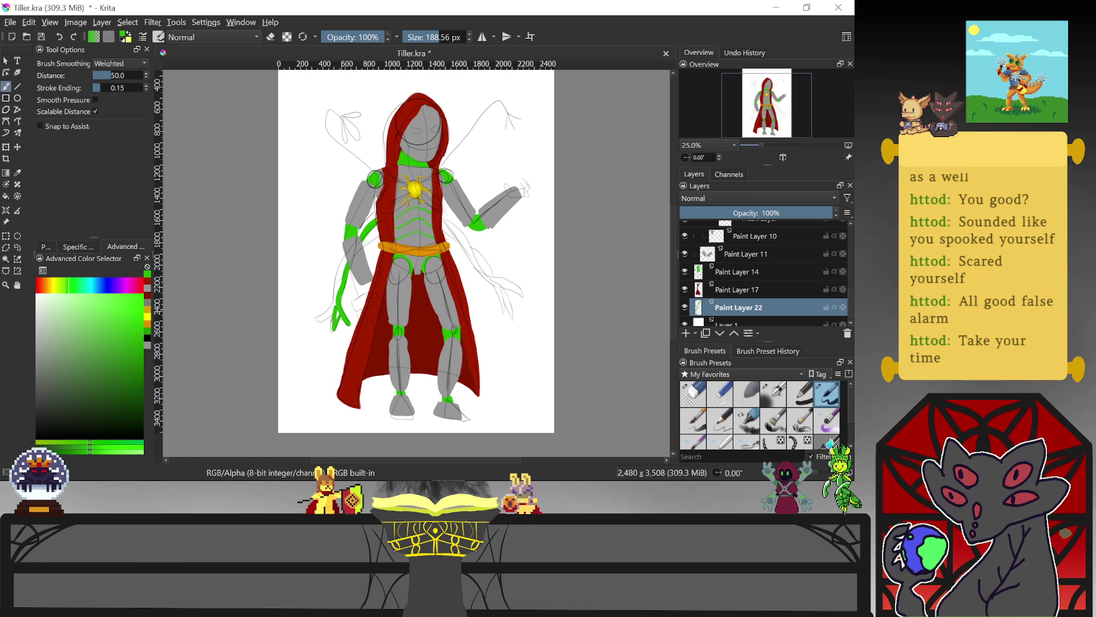
drag(340, 275, 380, 230)
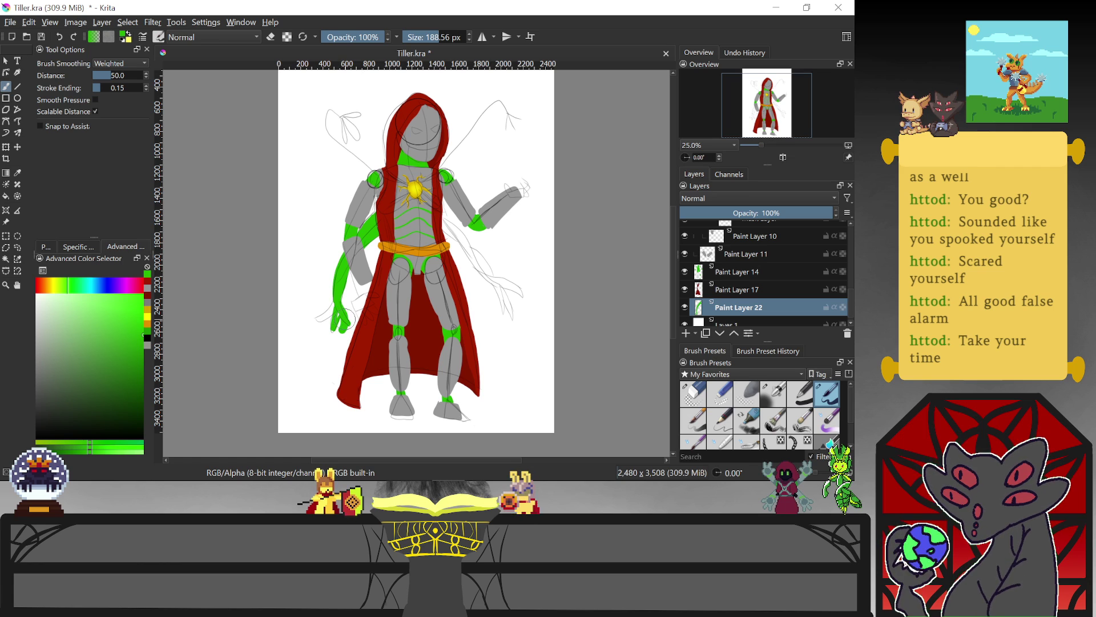
mouse_move(336, 312)
mouse_down()
mouse_move(321, 331)
mouse_move(338, 276)
mouse_move(353, 309)
mouse_move(345, 288)
mouse_up()
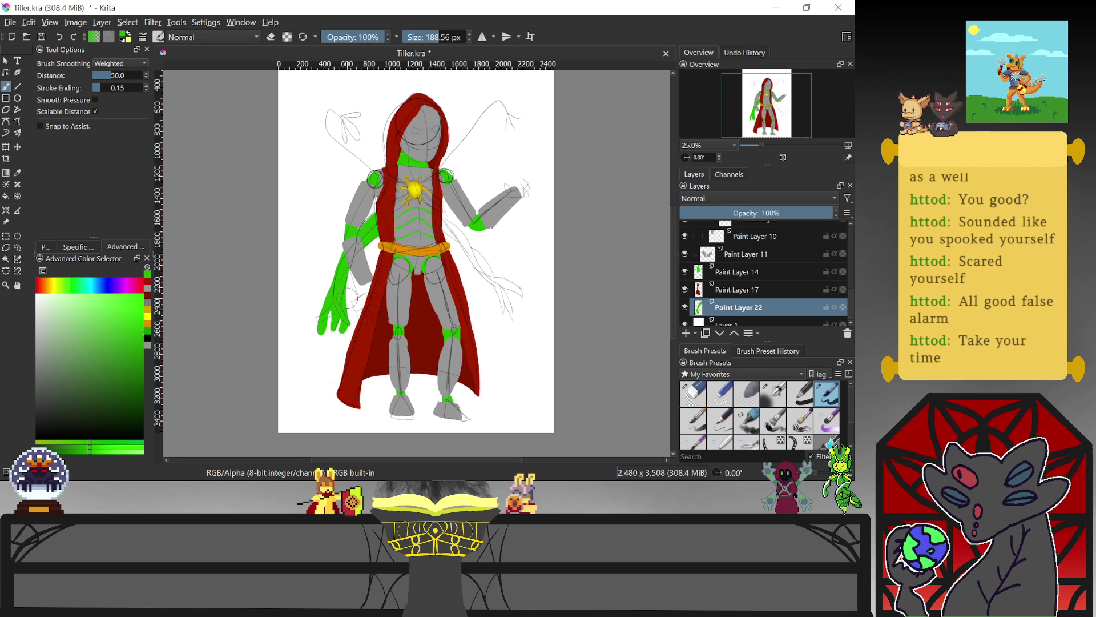
Paint the extra lower arm and splayed fingers on the raised-arm side in bright green with the 188.56 px pen, following the sketch
key(e)
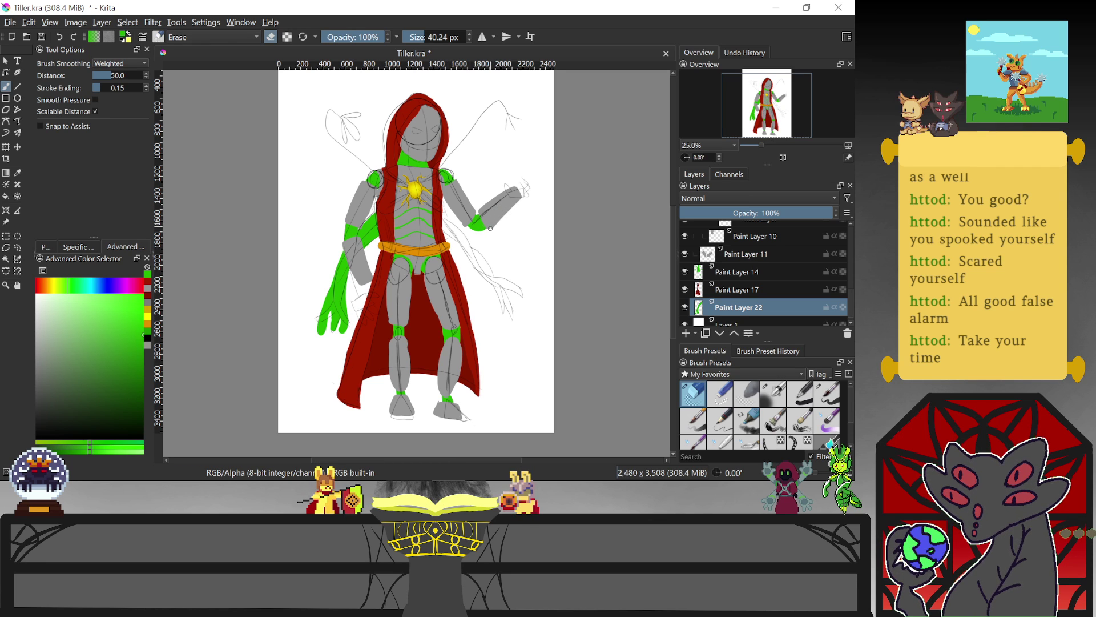
key(e)
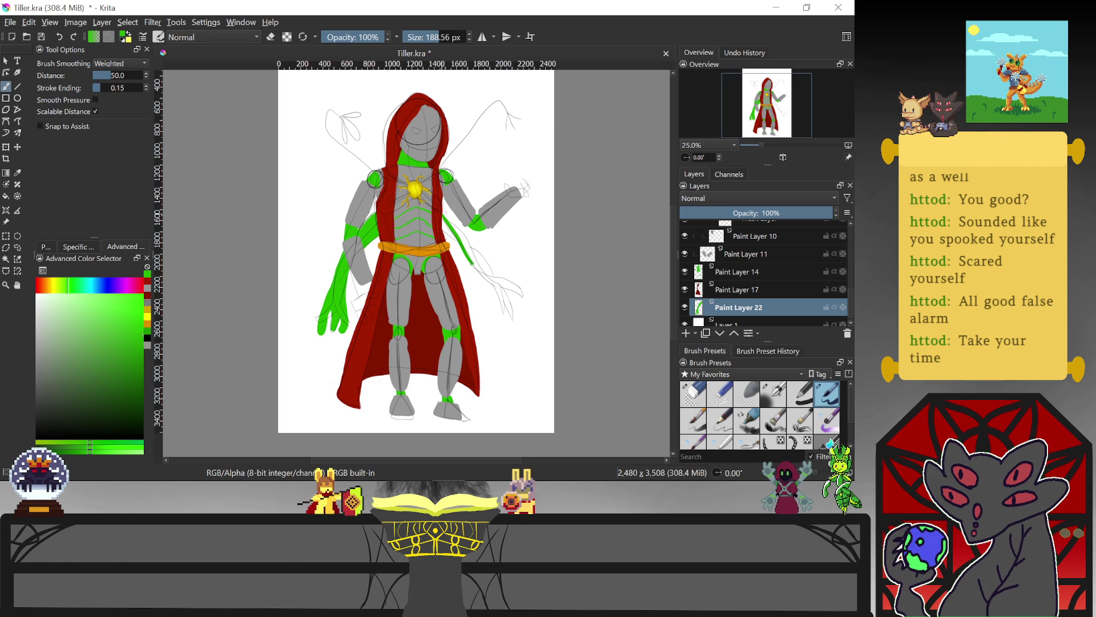
drag(512, 298, 522, 314)
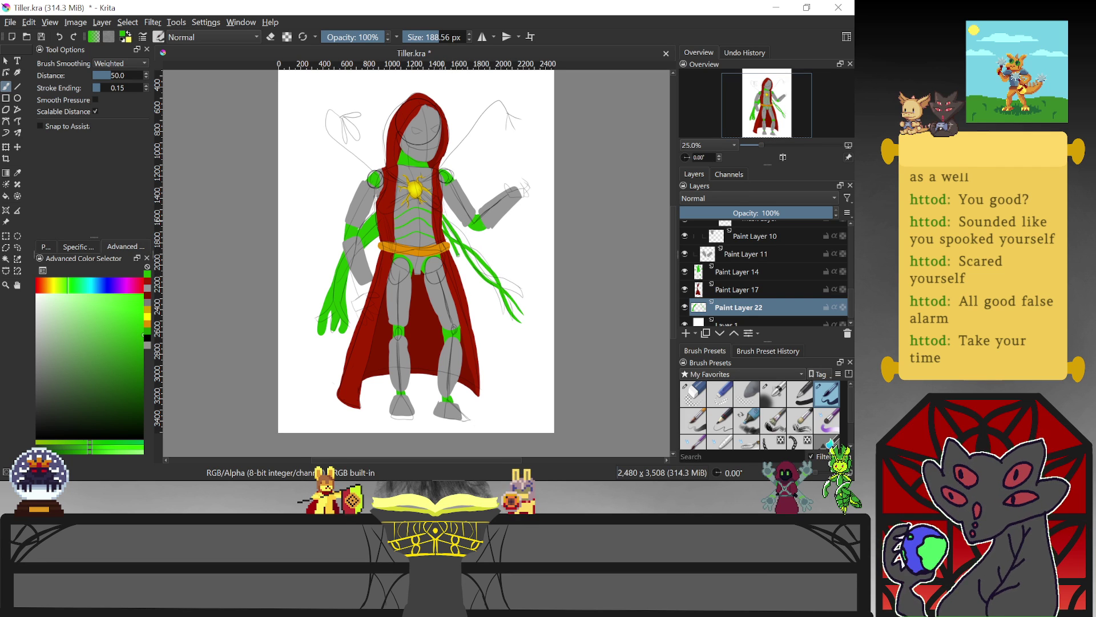
drag(507, 284, 534, 300)
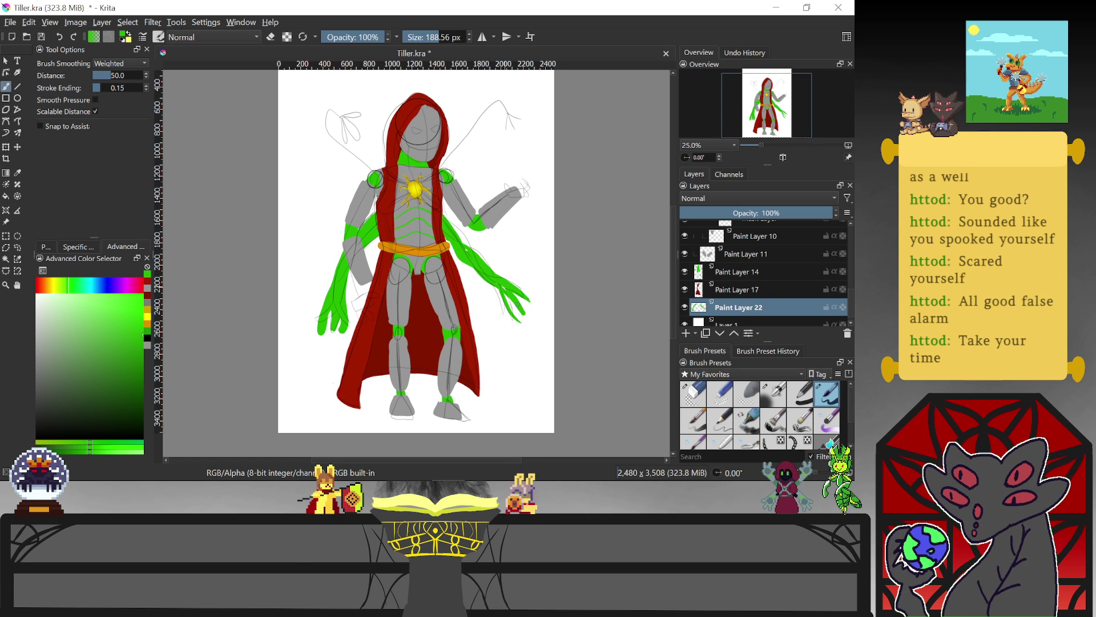
drag(518, 322, 513, 316)
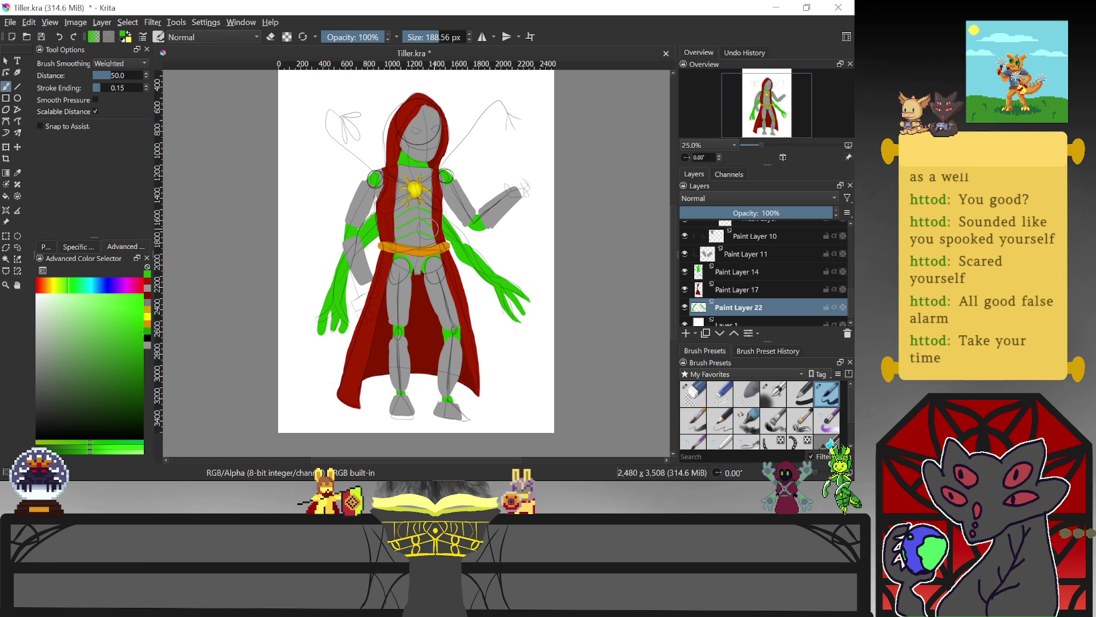
key(e)
Erase the whole green extra arm behind the lowered grey arm with an enlarged eraser
key(e)
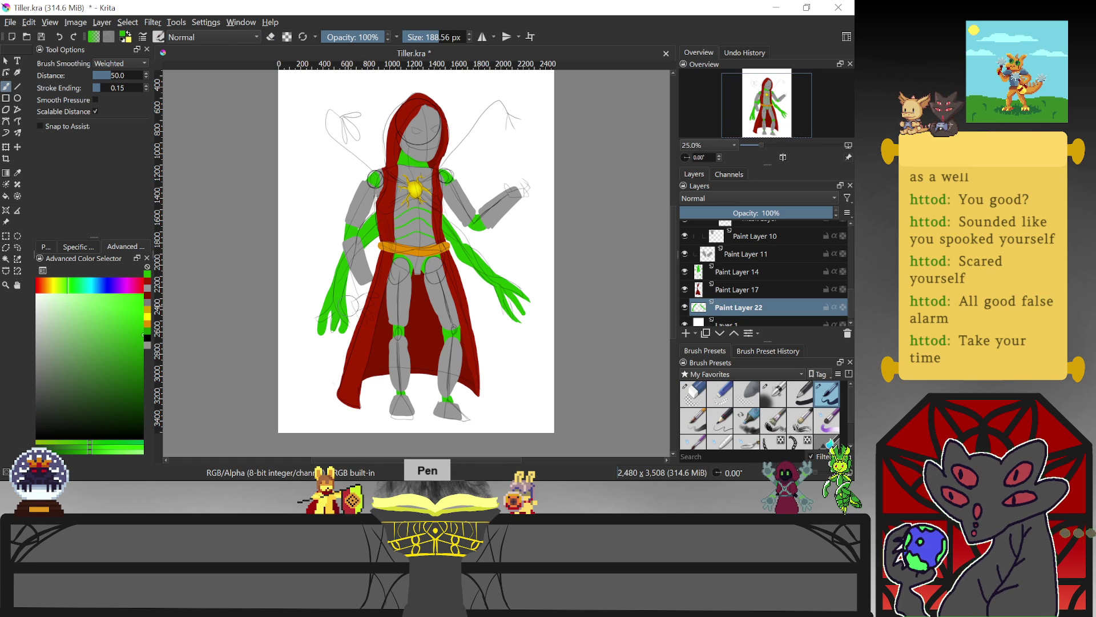
key(e)
drag(432, 37, 454, 37)
mouse_move(365, 288)
mouse_down()
mouse_move(331, 336)
mouse_move(332, 291)
mouse_move(372, 218)
mouse_move(361, 255)
mouse_up()
key(e)
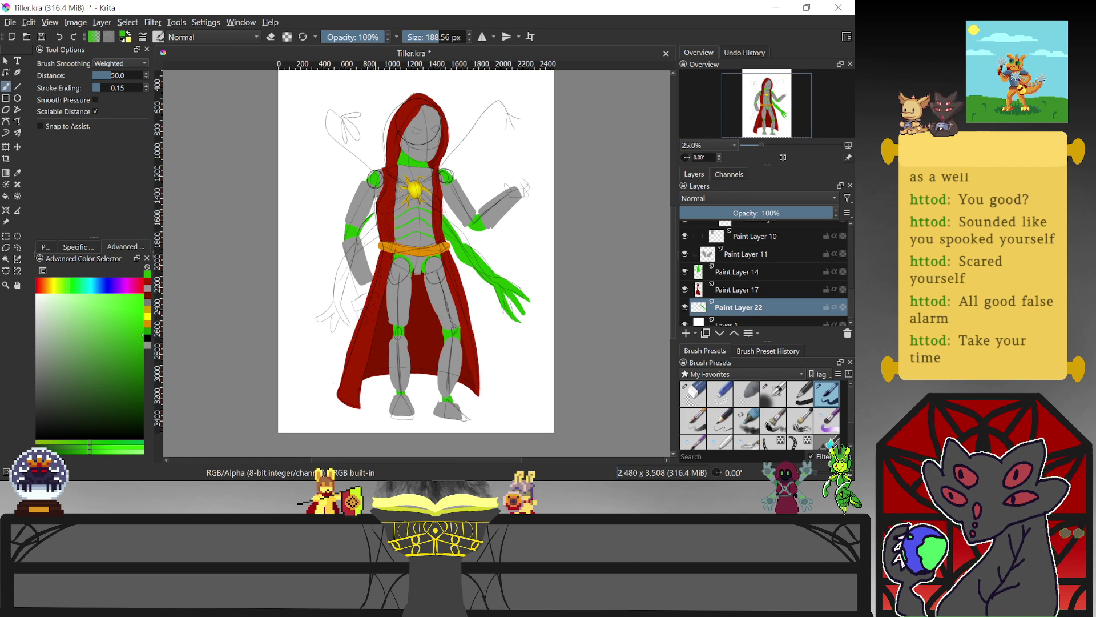
drag(331, 312, 311, 324)
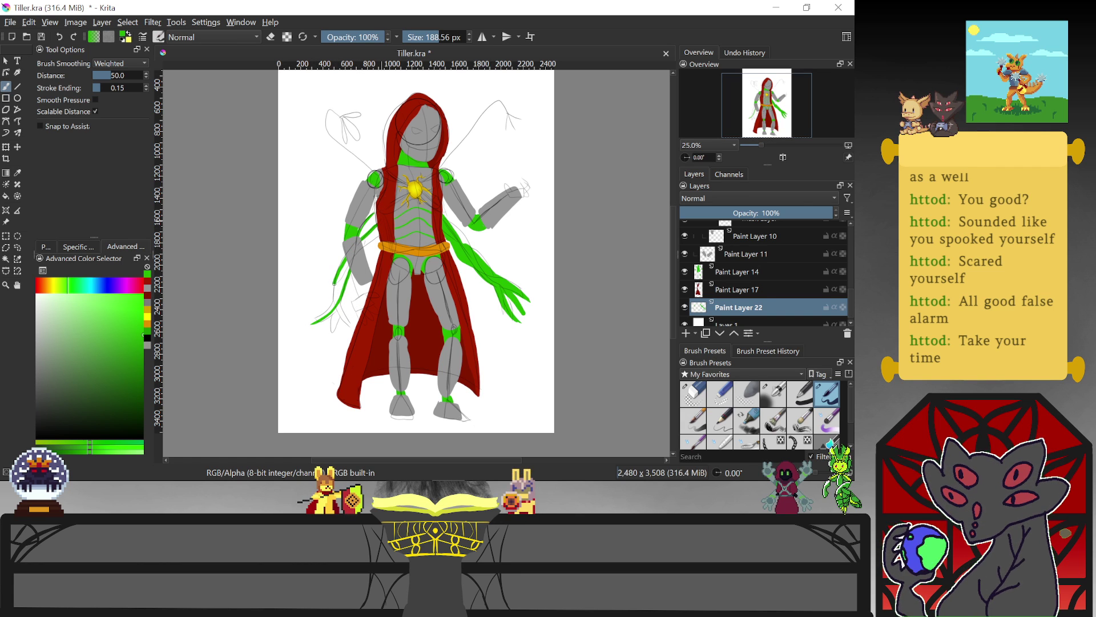
drag(336, 309, 349, 330)
mouse_move(383, 233)
mouse_down()
mouse_move(341, 280)
mouse_move(334, 325)
mouse_move(314, 337)
mouse_up()
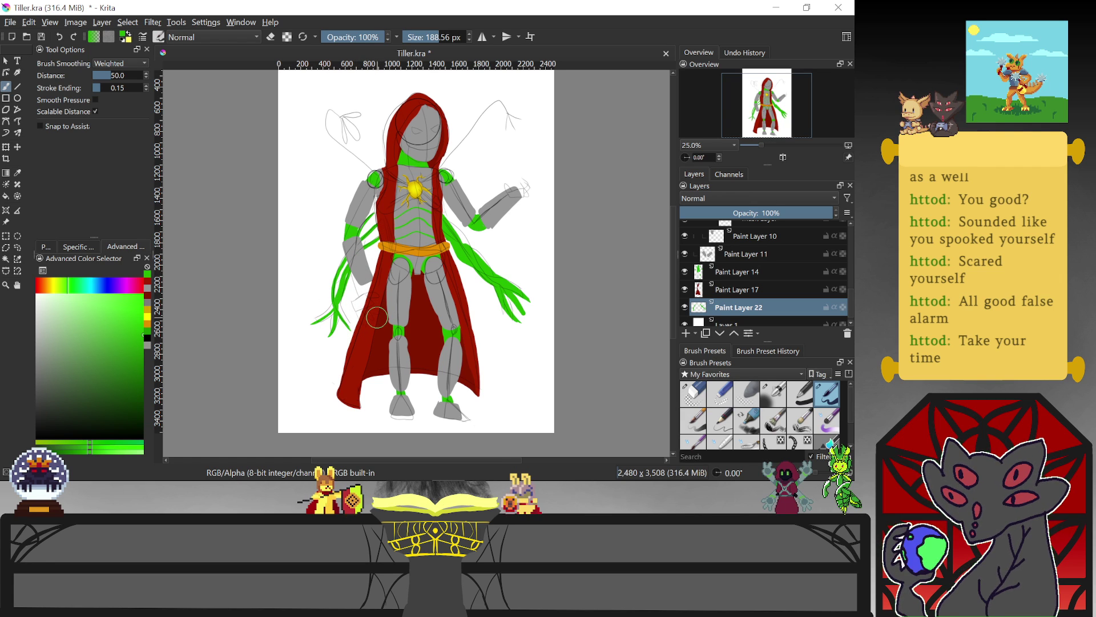
key(ctrl+z)
key(ctrl+z)
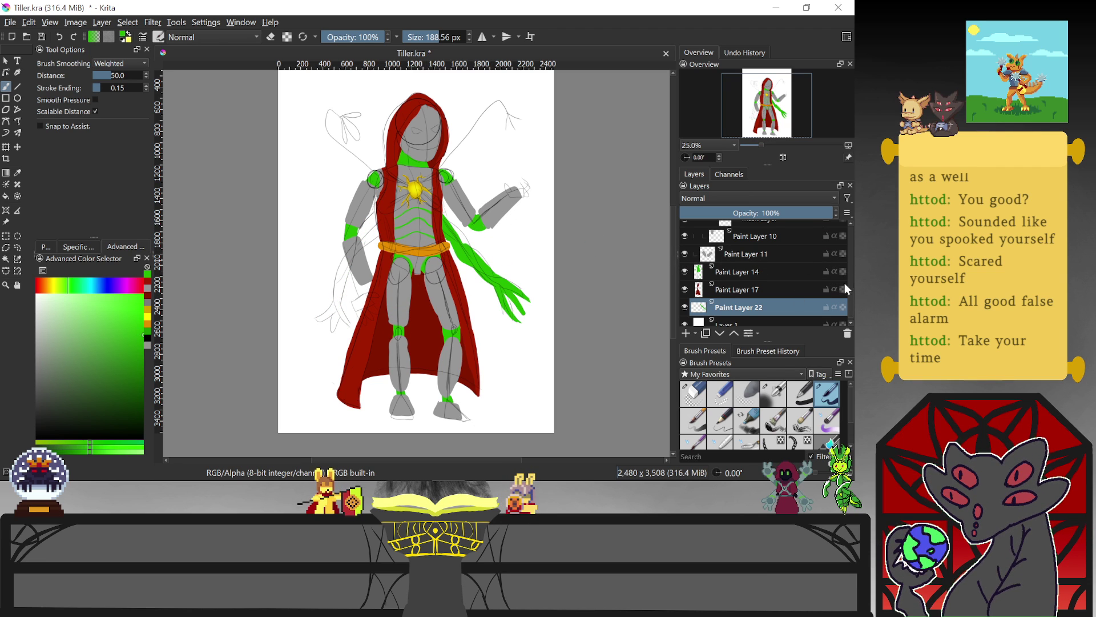
Hide the green joints layer and Paint Layer 11 with the lowered grey arm
drag(851, 293, 851, 255)
click(685, 267)
click(685, 256)
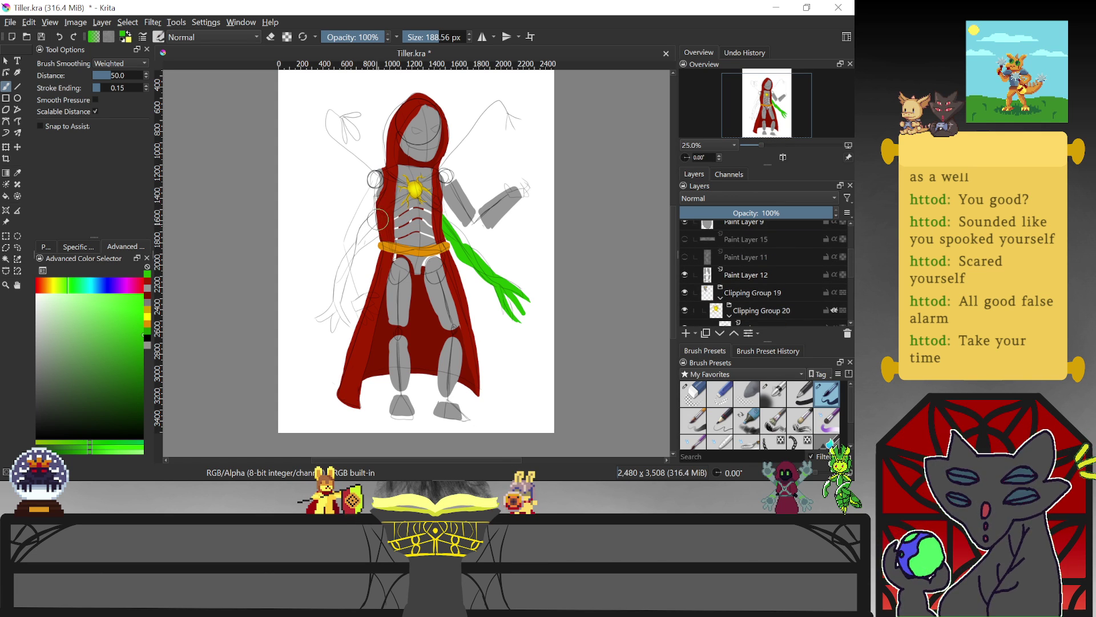
mouse_move(358, 231)
mouse_down()
mouse_move(374, 214)
mouse_move(313, 318)
mouse_up()
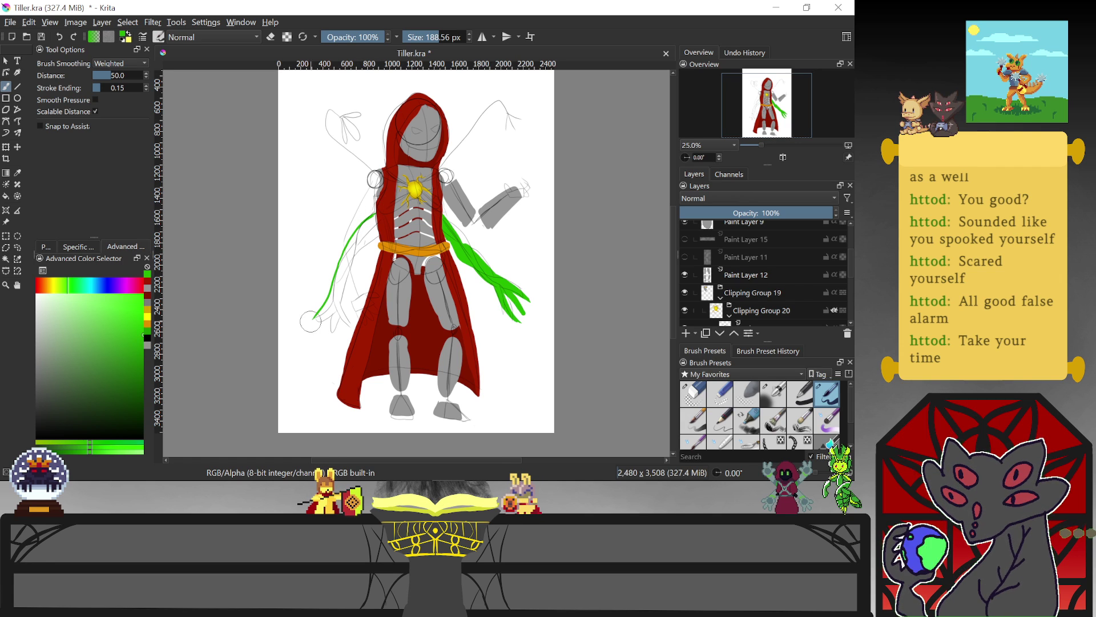
mouse_move(378, 227)
mouse_down()
mouse_move(320, 268)
mouse_move(297, 313)
mouse_up()
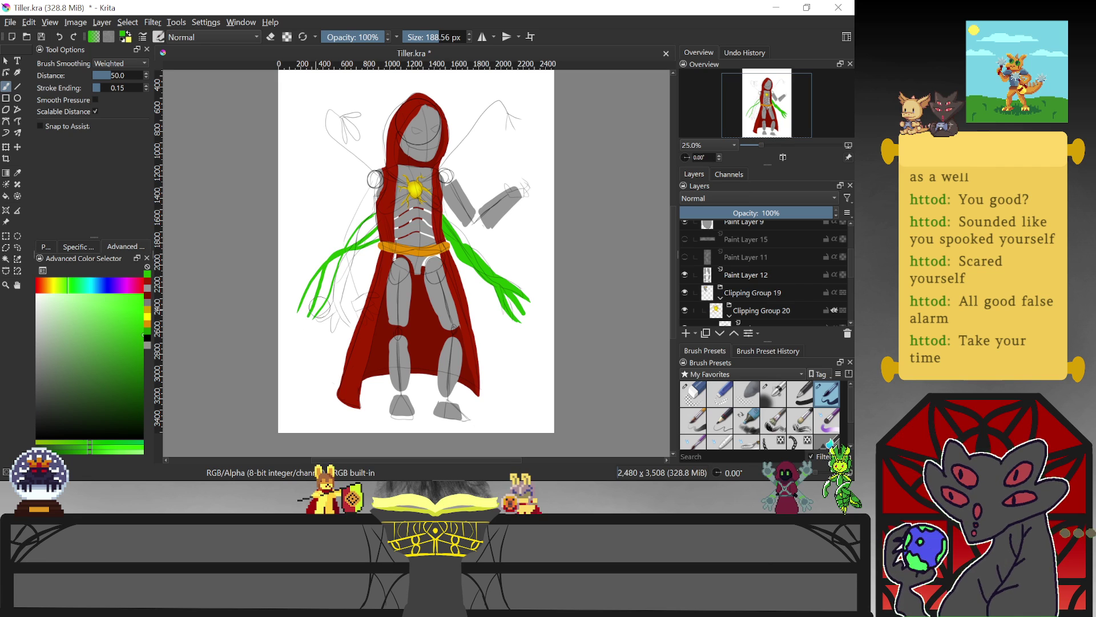
key(ctrl+z)
key(ctrl+z)
key(ctrl+z)
key(ctrl+z)
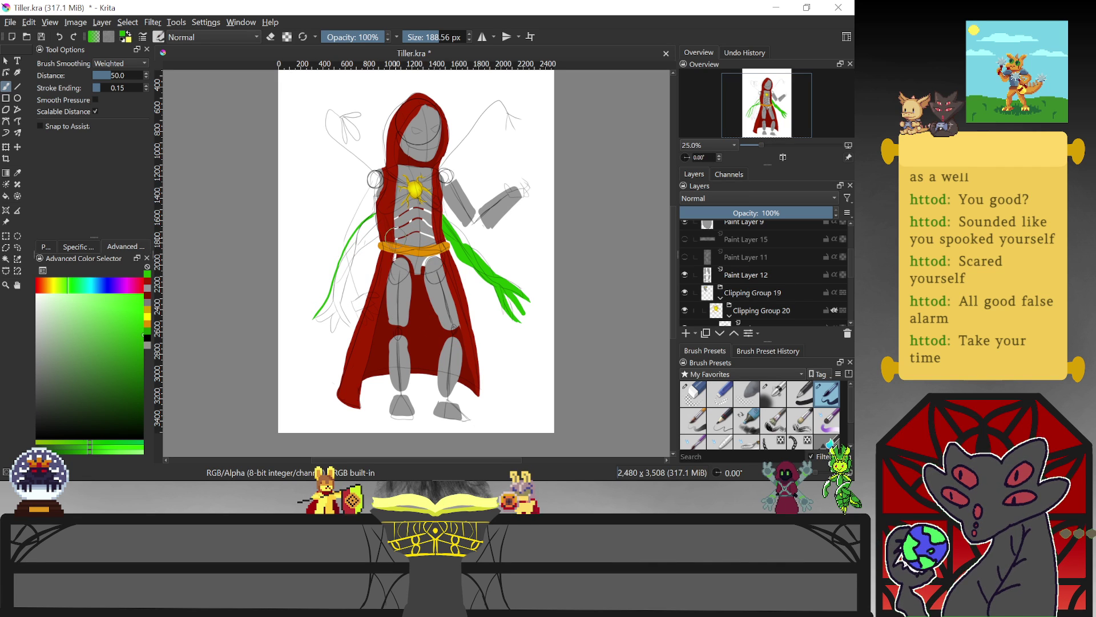
key(ctrl+z)
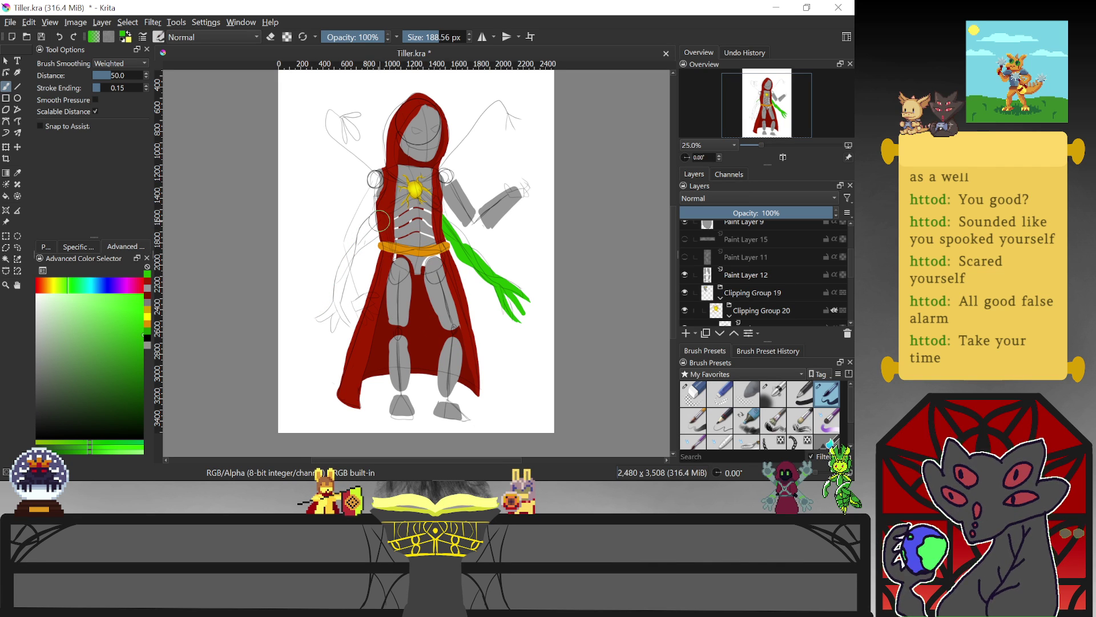
Try to repaint the green extra arm on the lowered-arm side, curving it outside the sketch with spread fingers and a filled shape
mouse_move(375, 215)
mouse_down()
mouse_move(340, 270)
mouse_move(298, 310)
mouse_up()
mouse_move(374, 235)
mouse_down()
mouse_move(342, 252)
mouse_move(320, 303)
mouse_up()
key(ctrl+z)
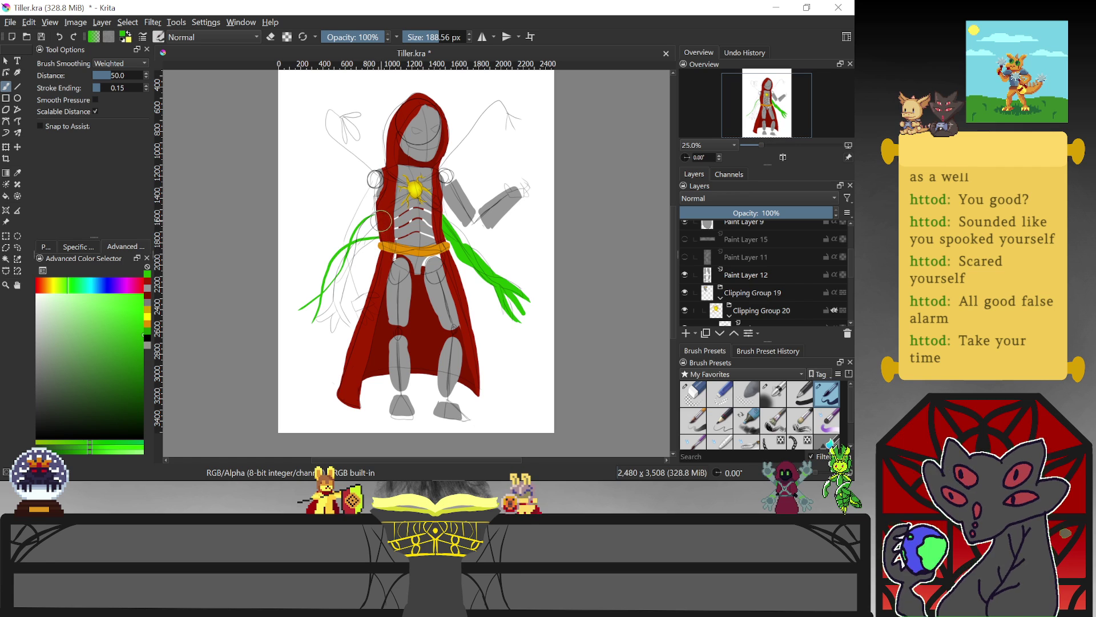
mouse_move(380, 226)
mouse_down()
mouse_move(344, 242)
mouse_move(301, 318)
mouse_up()
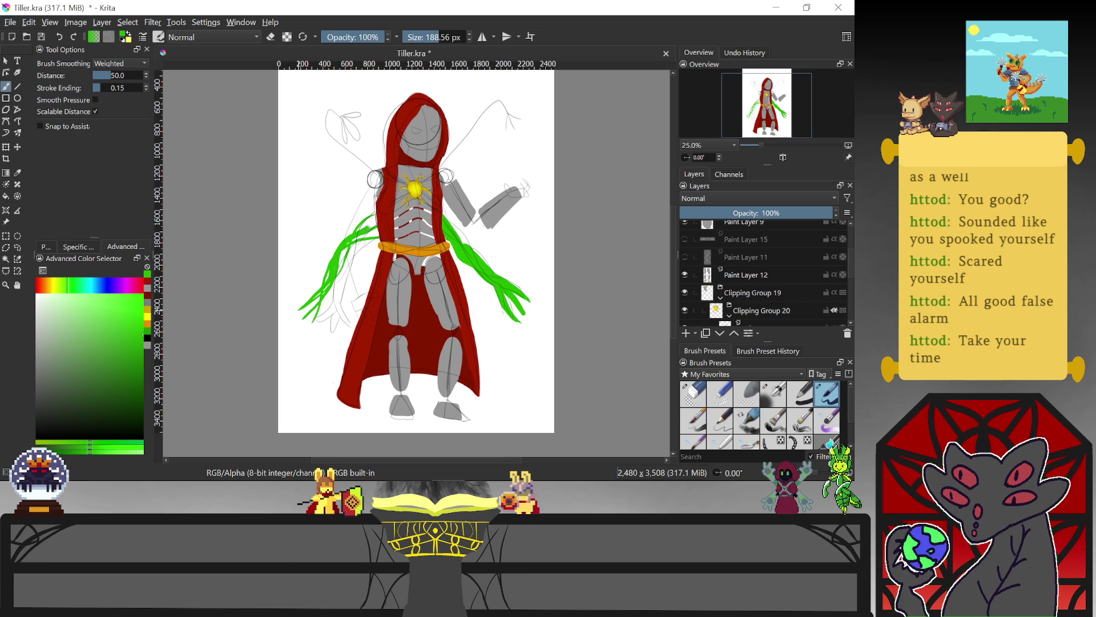
mouse_move(377, 214)
mouse_down()
mouse_move(349, 241)
mouse_move(375, 230)
mouse_up()
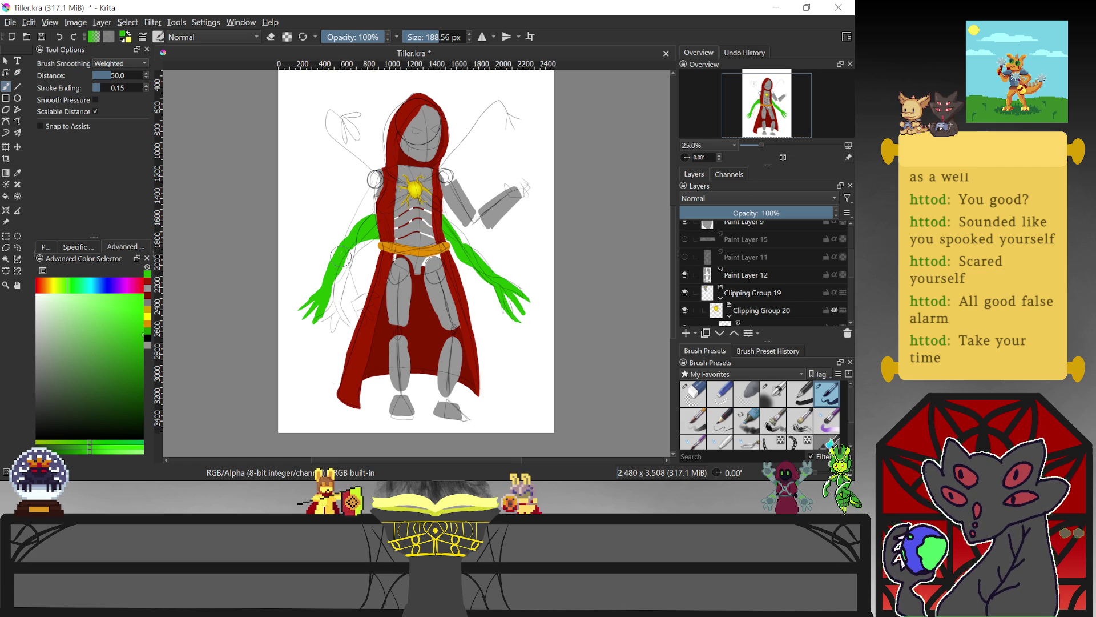
Erase the outward-curving green arm completely and return to the 188.56 px pen
key(slash)
mouse_move(338, 279)
mouse_down()
mouse_move(321, 302)
mouse_move(323, 267)
mouse_move(368, 226)
mouse_move(363, 240)
mouse_up()
key(e)
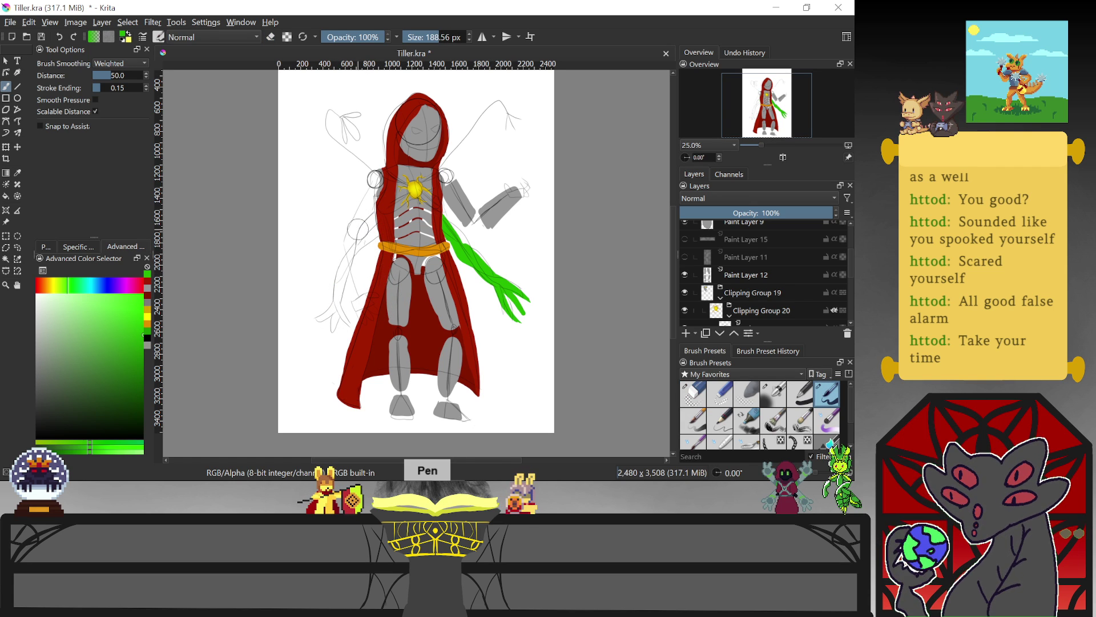
Try to outline the green extra arm from beneath the cape down to its fingers, and undo the last strokes
click(374, 212)
mouse_move(359, 230)
mouse_down()
mouse_move(339, 289)
mouse_move(300, 319)
mouse_up()
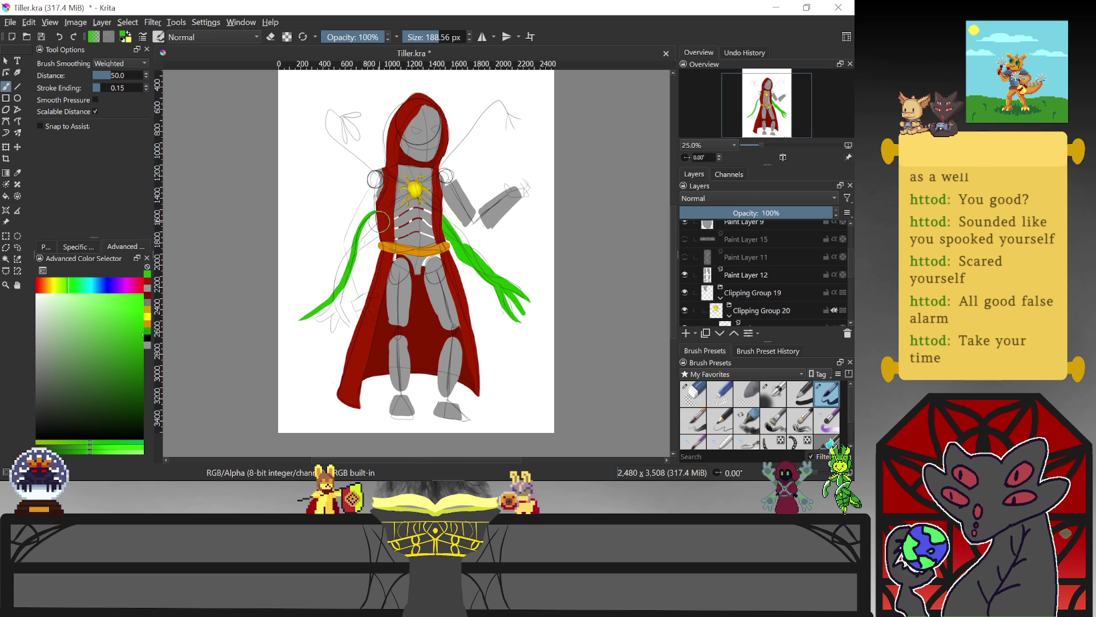
drag(368, 229, 335, 284)
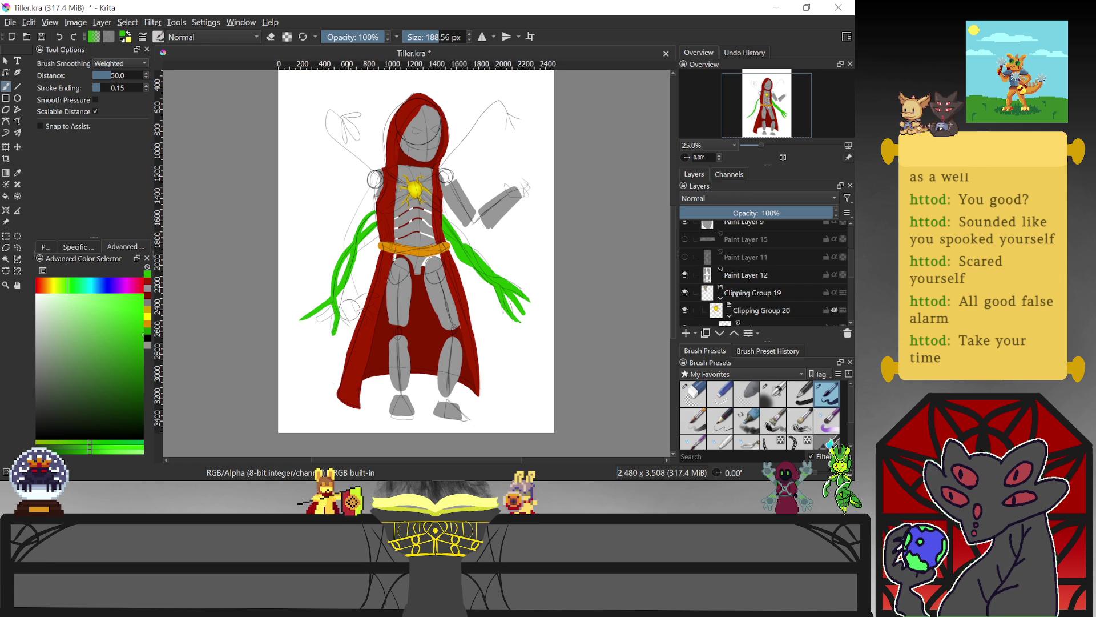
drag(387, 232, 360, 252)
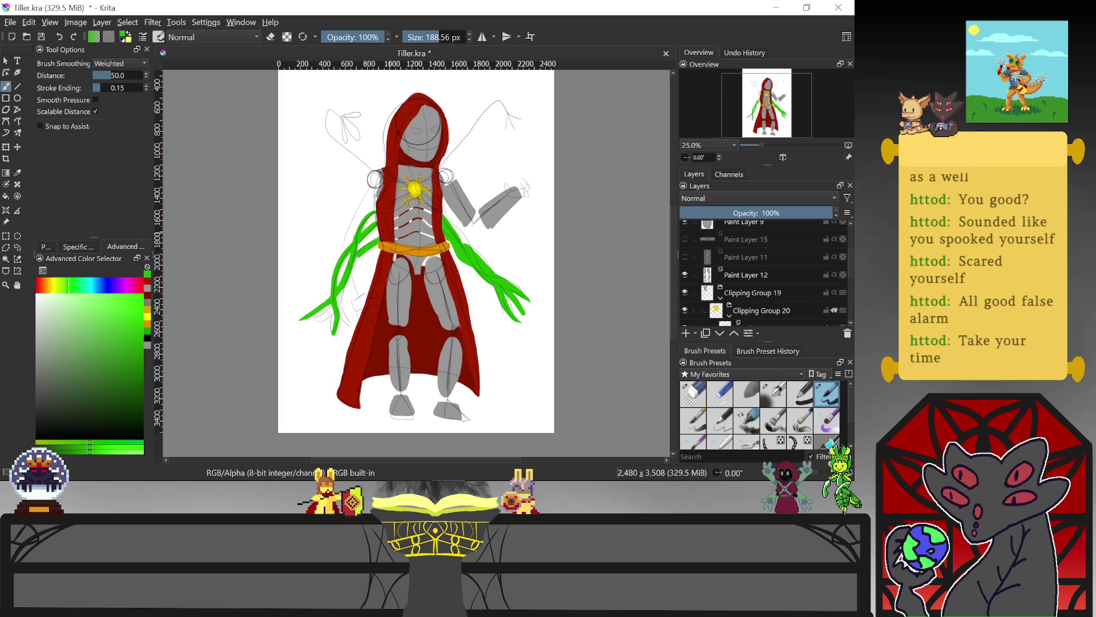
drag(343, 288, 308, 345)
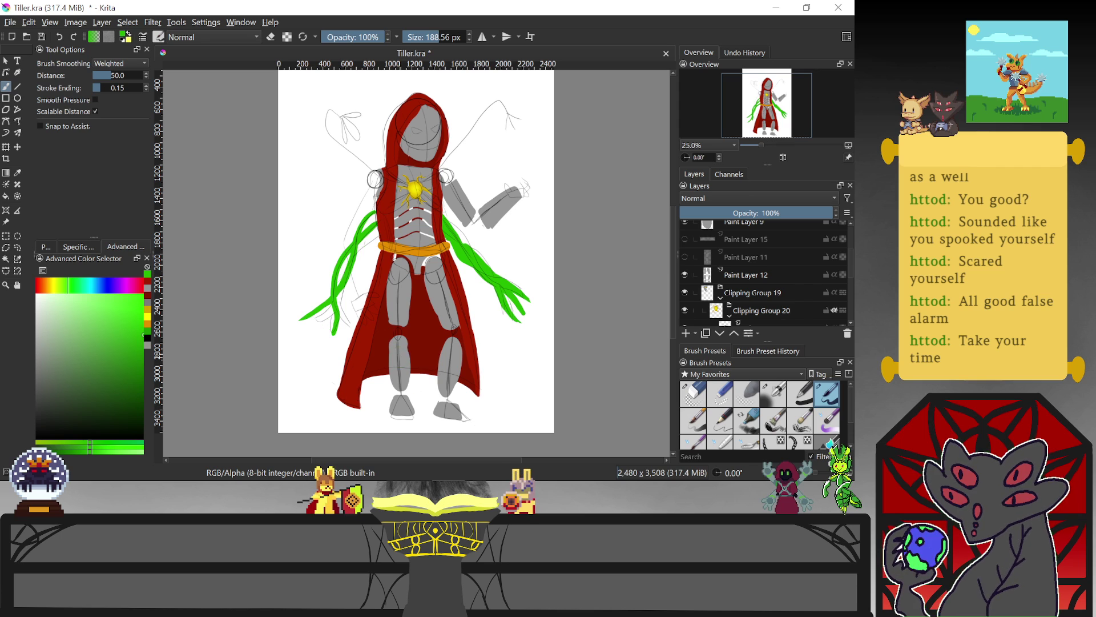
key(ctrl+z)
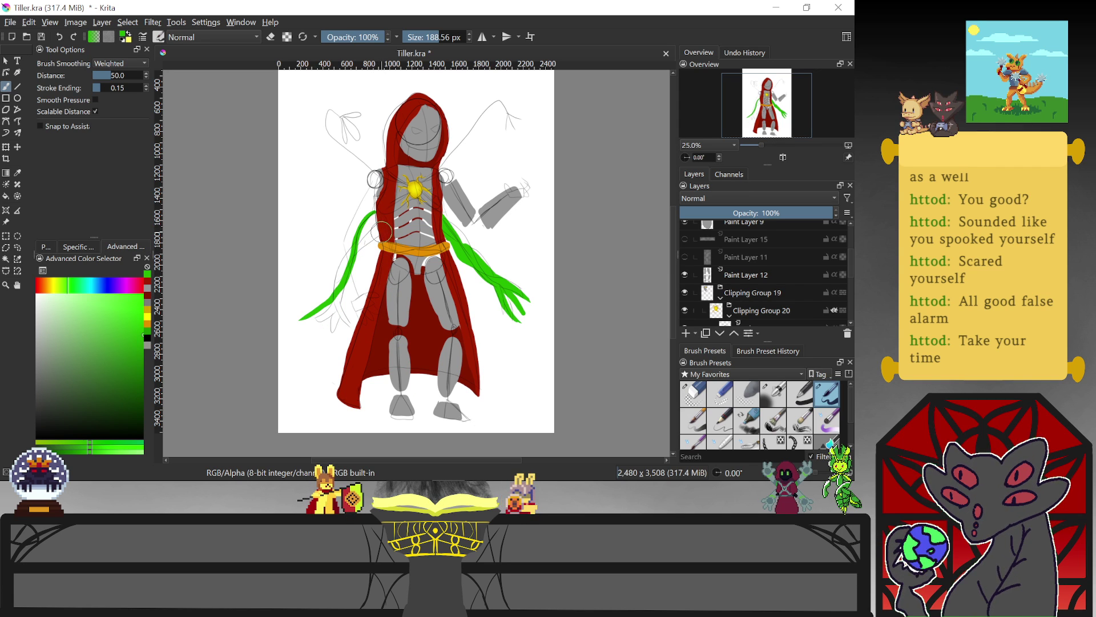
Add the remaining fingers to the green extra arm's hand and fill in its upper arm and forearm
drag(338, 311, 350, 329)
mouse_move(378, 223)
mouse_down()
mouse_move(345, 264)
mouse_move(318, 332)
mouse_up()
drag(378, 216, 373, 230)
mouse_move(363, 248)
mouse_down()
mouse_move(380, 227)
mouse_move(374, 216)
mouse_move(355, 228)
mouse_up()
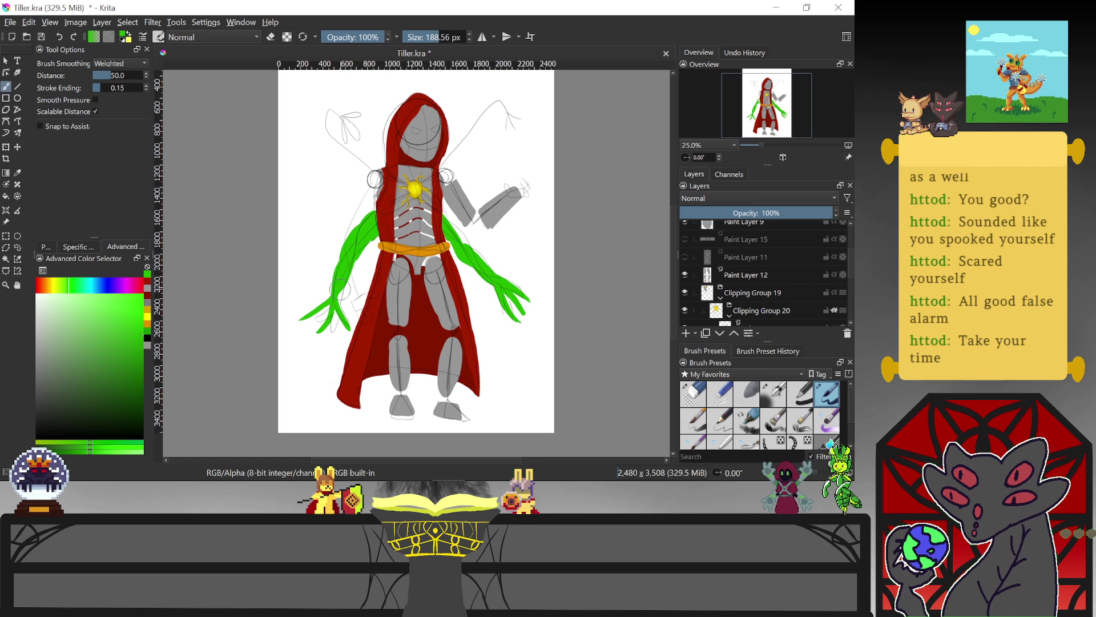
drag(349, 326, 346, 316)
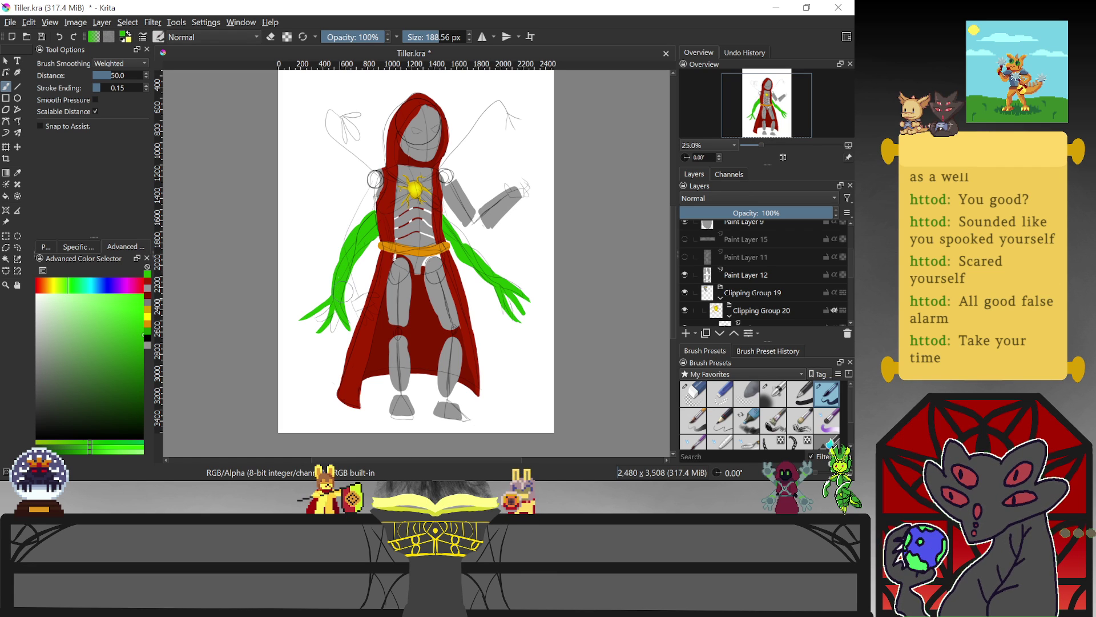
Undo all the strokes of the repainted green arm on the lowered-arm side
key(ctrl+z)
key(ctrl+z)
key(ctrl+z)
key(ctrl+z)
key(ctrl+z)
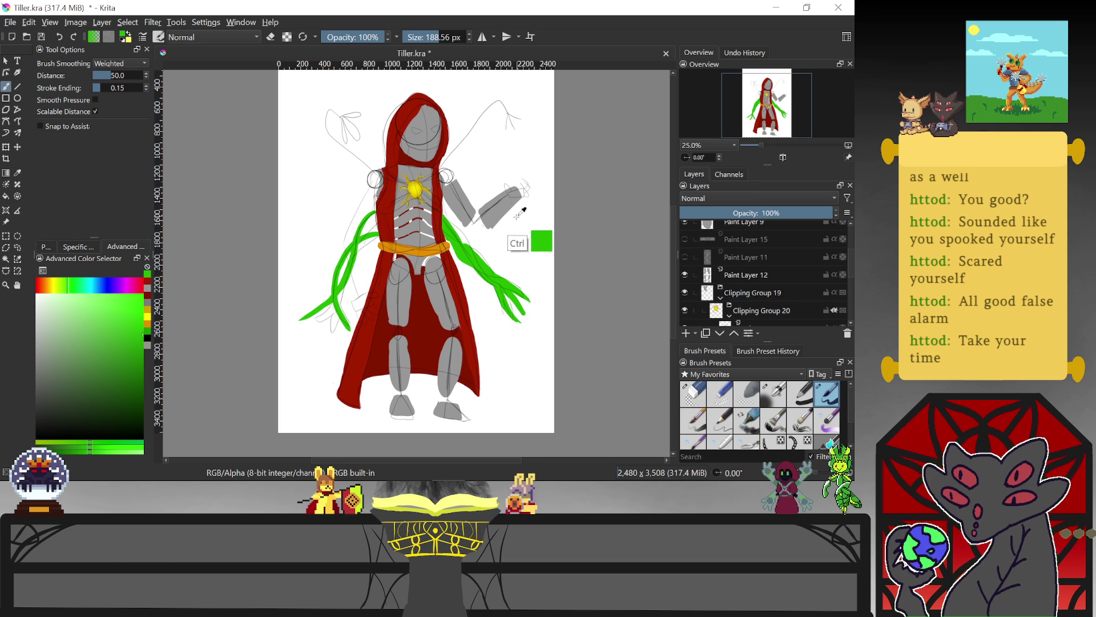
key(ctrl+z)
key(ctrl+z)
key(ctrl+z)
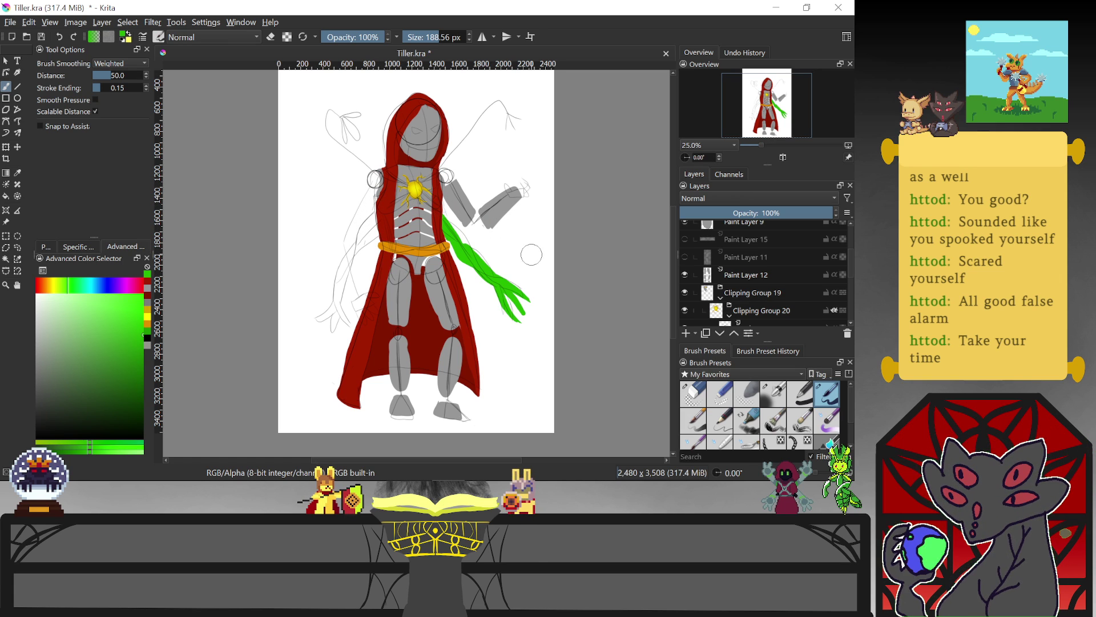
Try green strokes for the extra arm opposite the finished green one, from the cape down to the hand, and undo them
drag(381, 223, 361, 246)
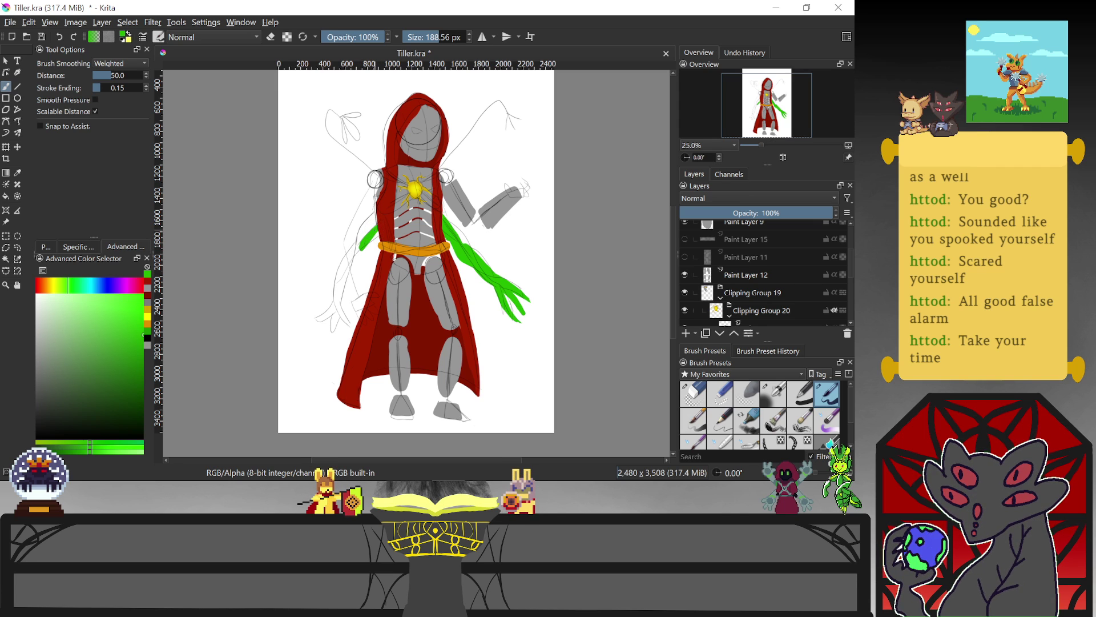
drag(345, 264, 308, 310)
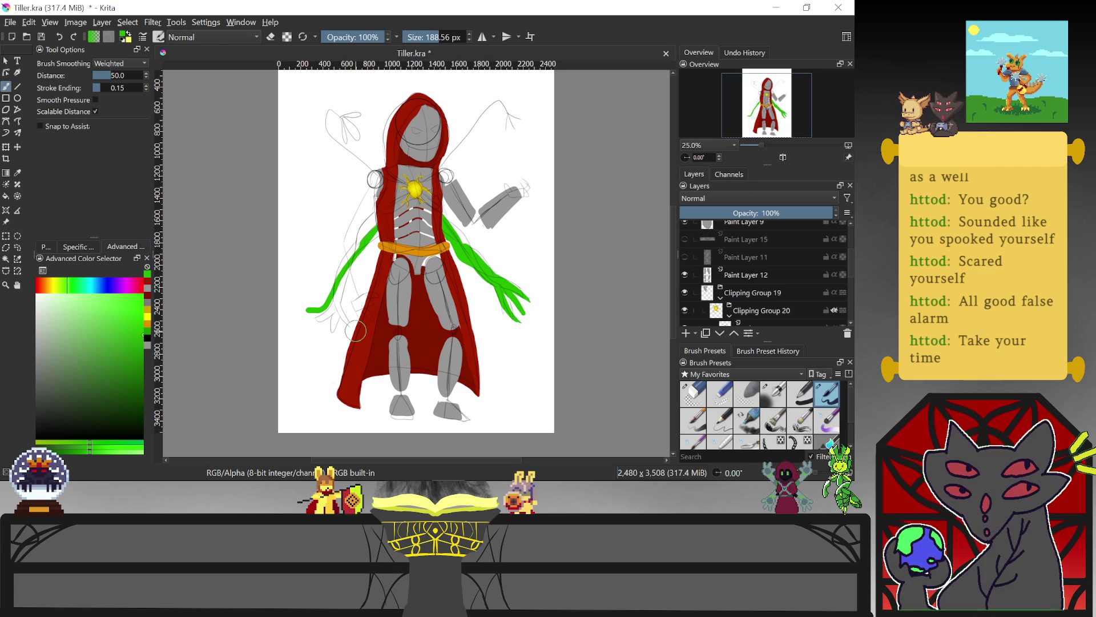
key(ctrl+z)
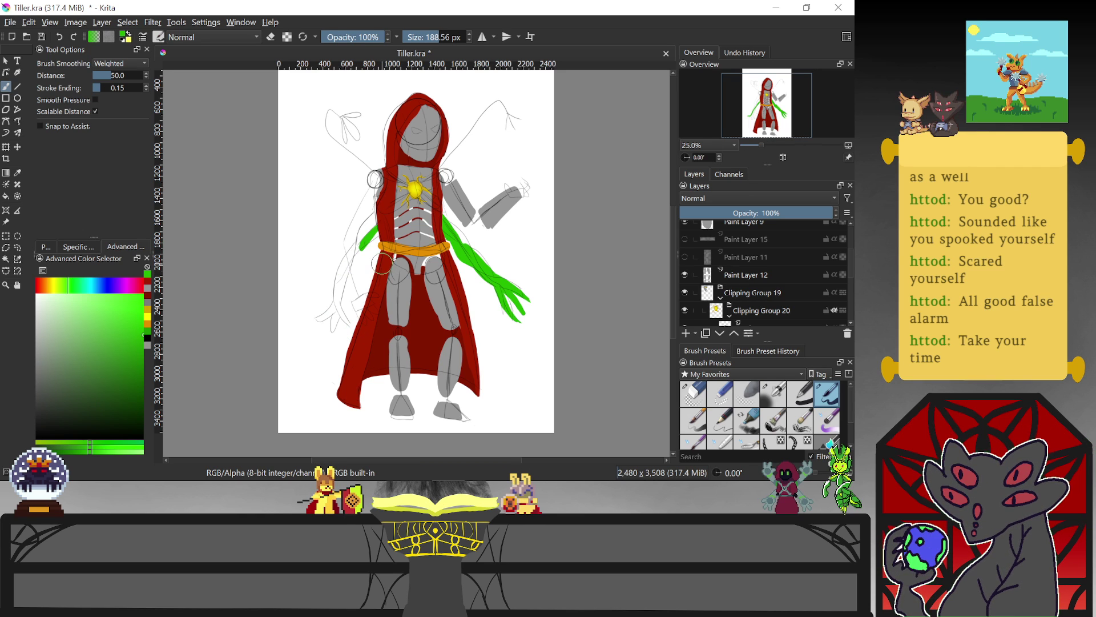
key(ctrl+z)
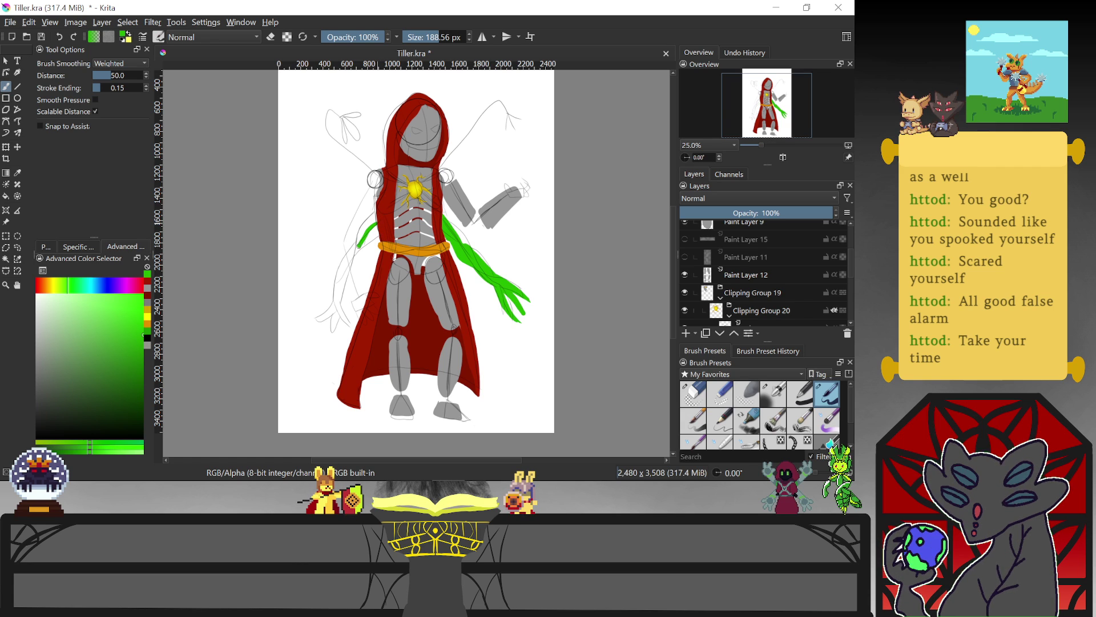
drag(319, 295, 315, 338)
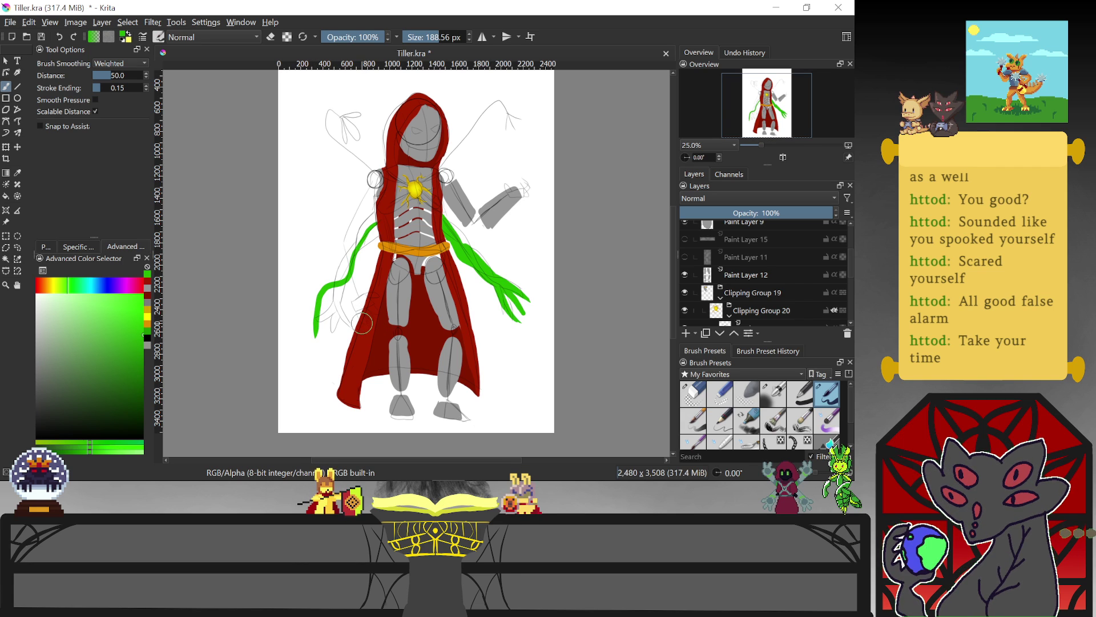
key(ctrl+z)
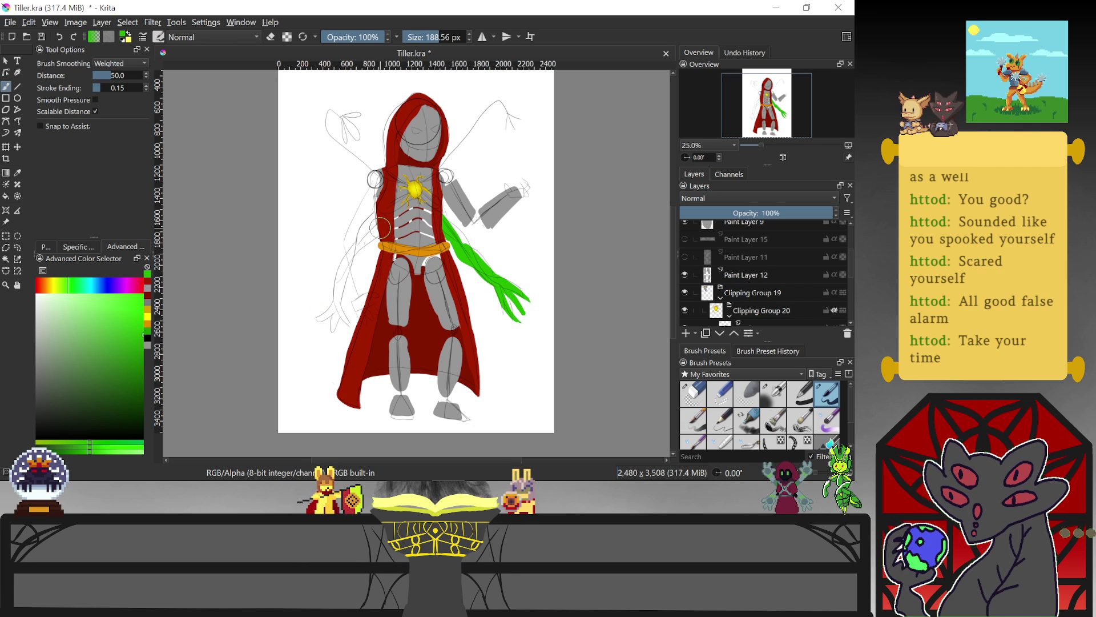
Try to paint a bent green arm with spread fingers opposite the finished one, and undo all its strokes
mouse_move(379, 227)
mouse_down()
mouse_move(331, 289)
mouse_move(325, 324)
mouse_up()
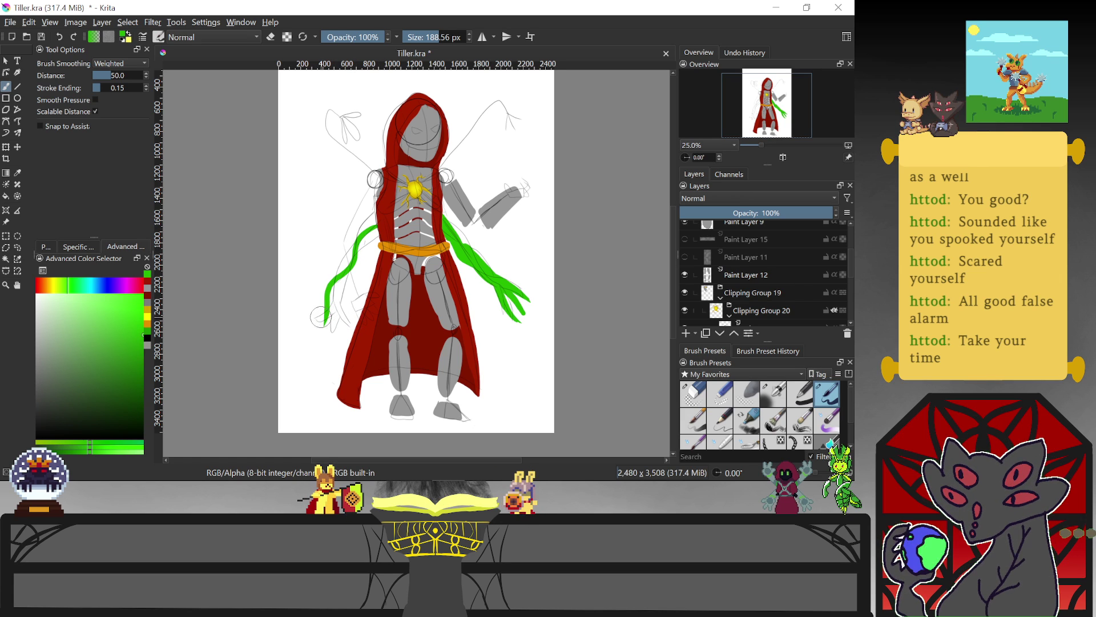
drag(381, 215, 371, 220)
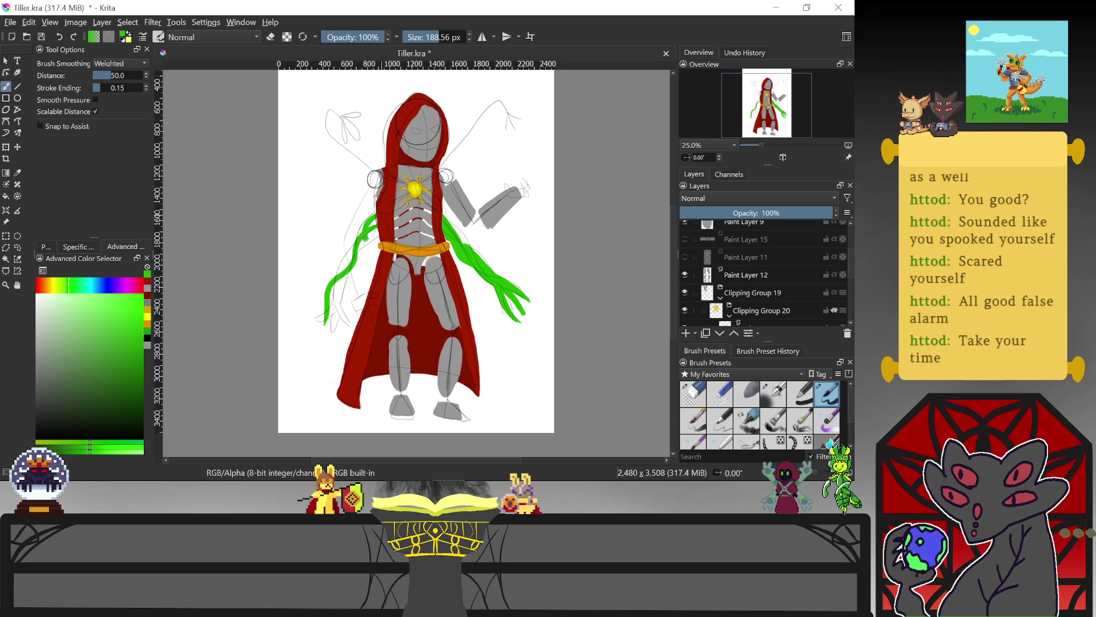
drag(321, 312, 302, 321)
drag(385, 233, 364, 243)
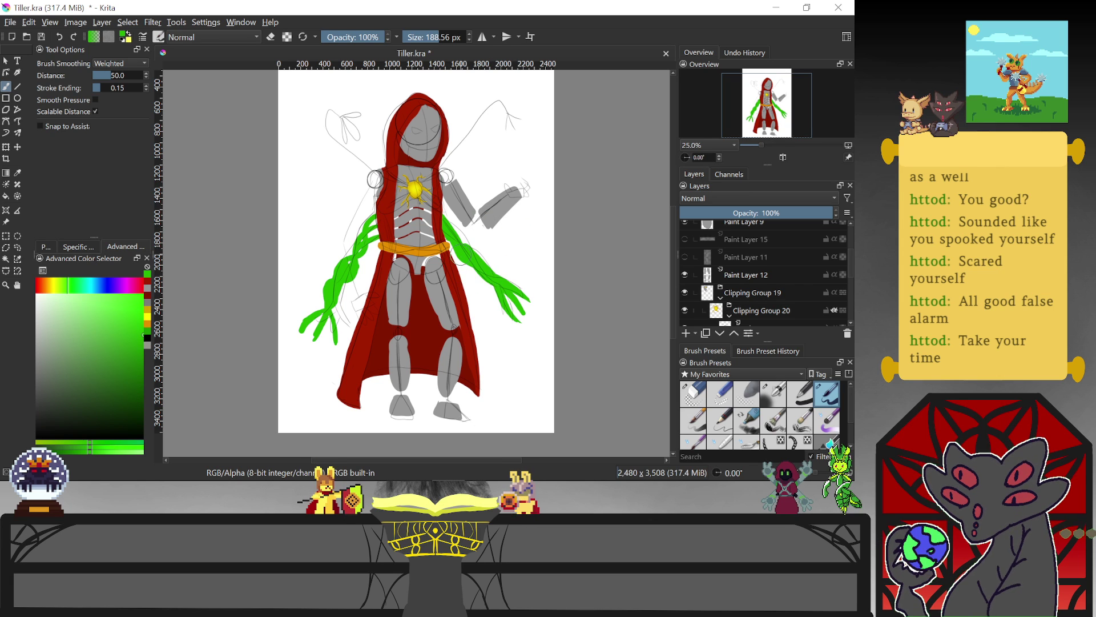
key(ctrl+z)
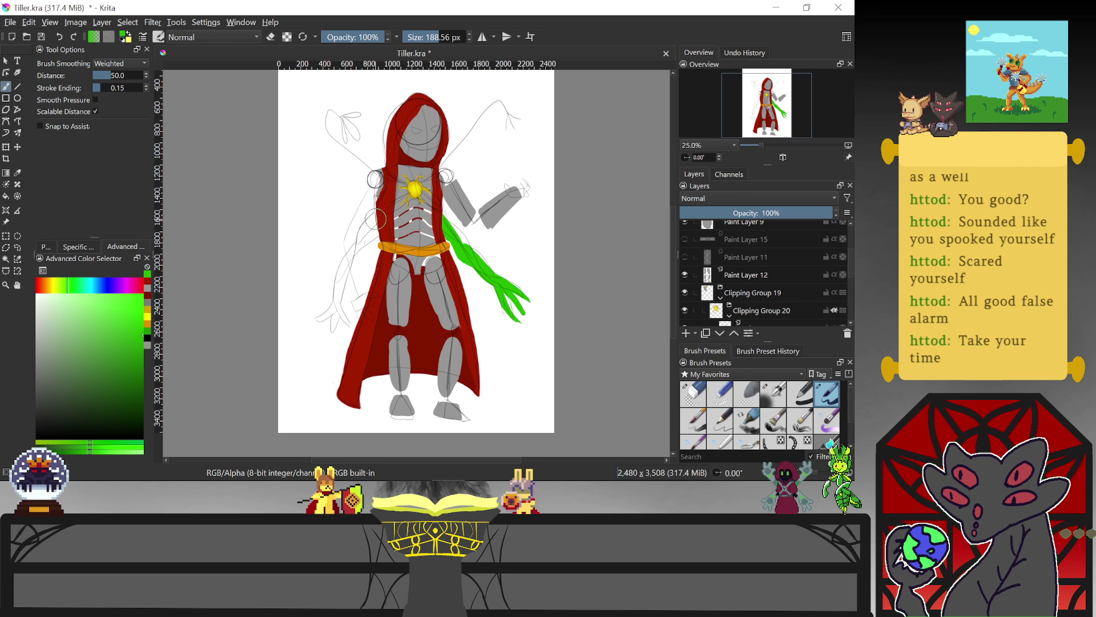
Try long outline strokes for the opposite green arm, running outward from under the cape, and undo them
mouse_move(344, 266)
mouse_down()
mouse_move(308, 307)
mouse_move(307, 327)
mouse_up()
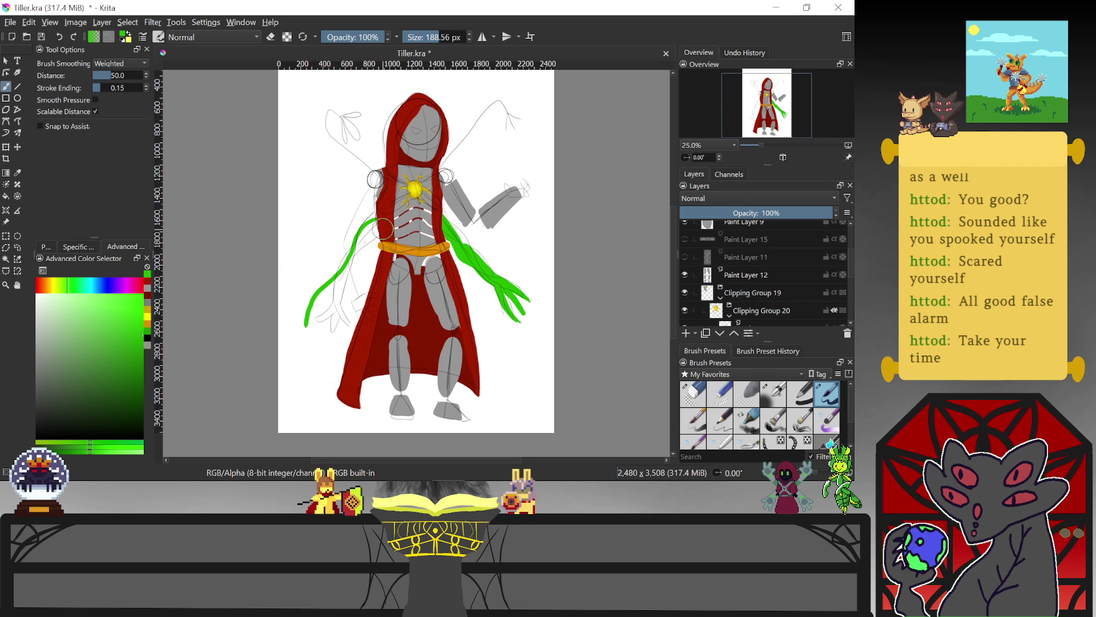
mouse_move(381, 231)
mouse_down()
mouse_move(336, 261)
mouse_move(325, 314)
mouse_up()
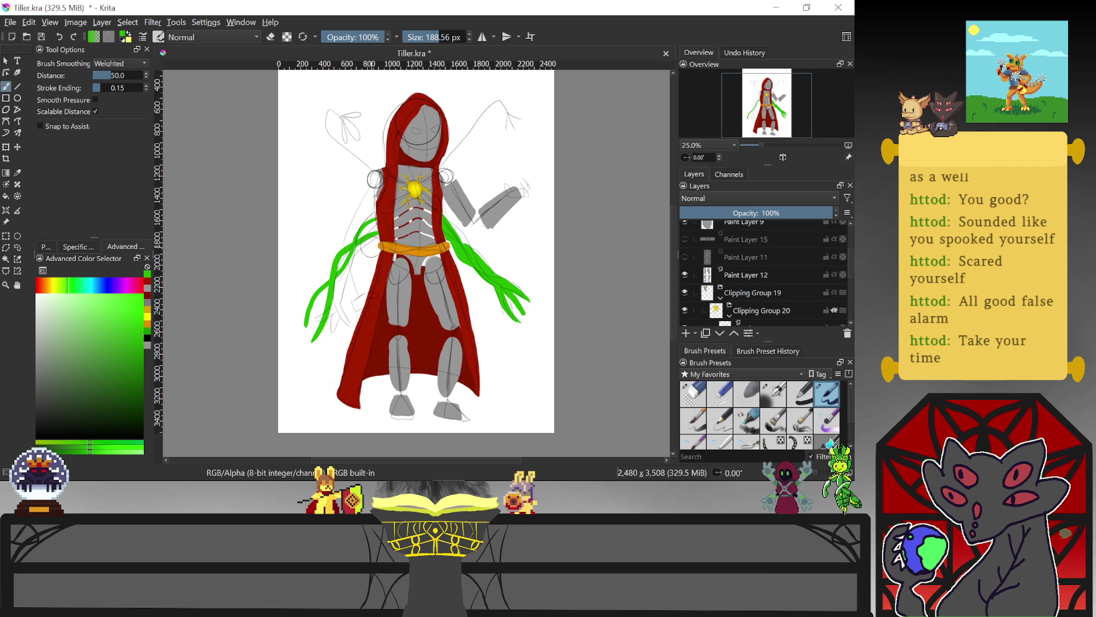
key(ctrl+z)
key(ctrl+z)
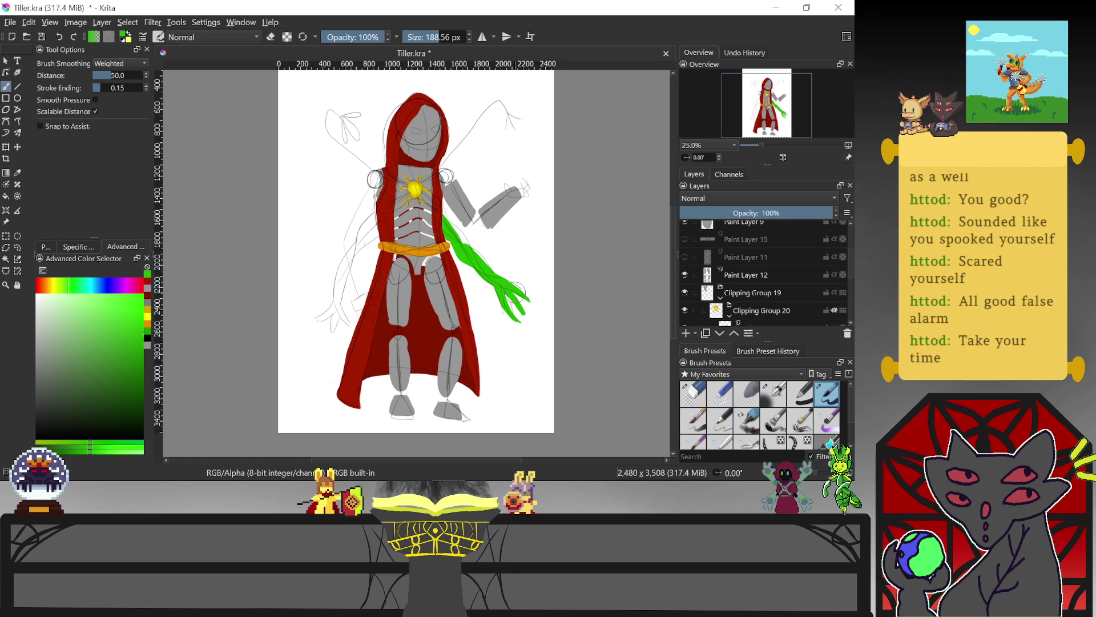
Duplicate Paint Layer 22, mirror the copied green arm to the cape's other side and rotate it slightly downward
scroll(845, 269, down, 5)
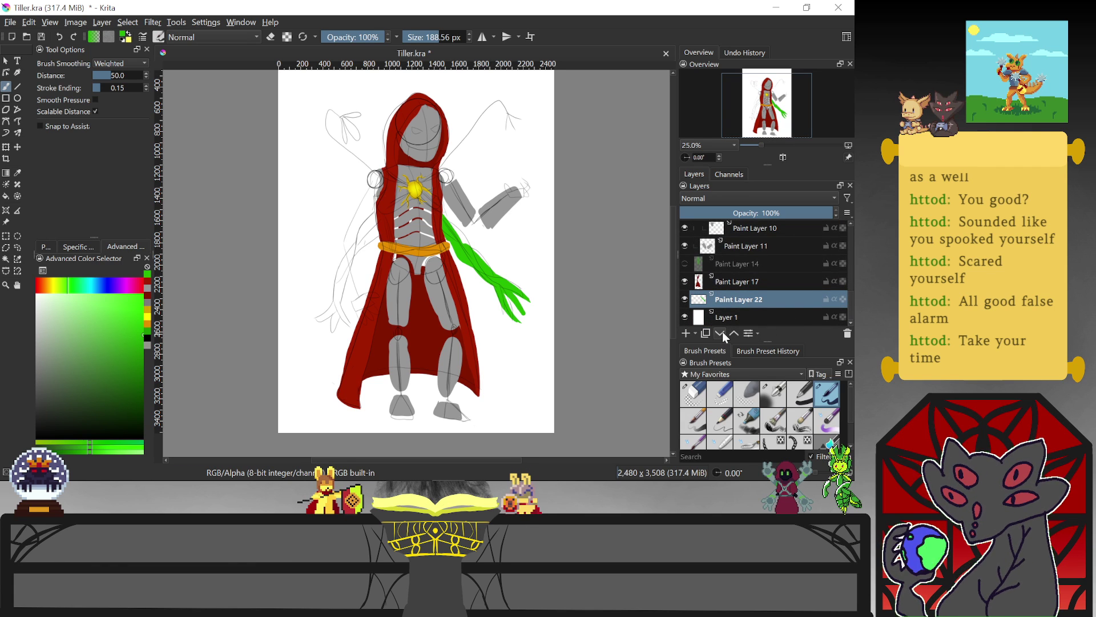
key(ctrl+j)
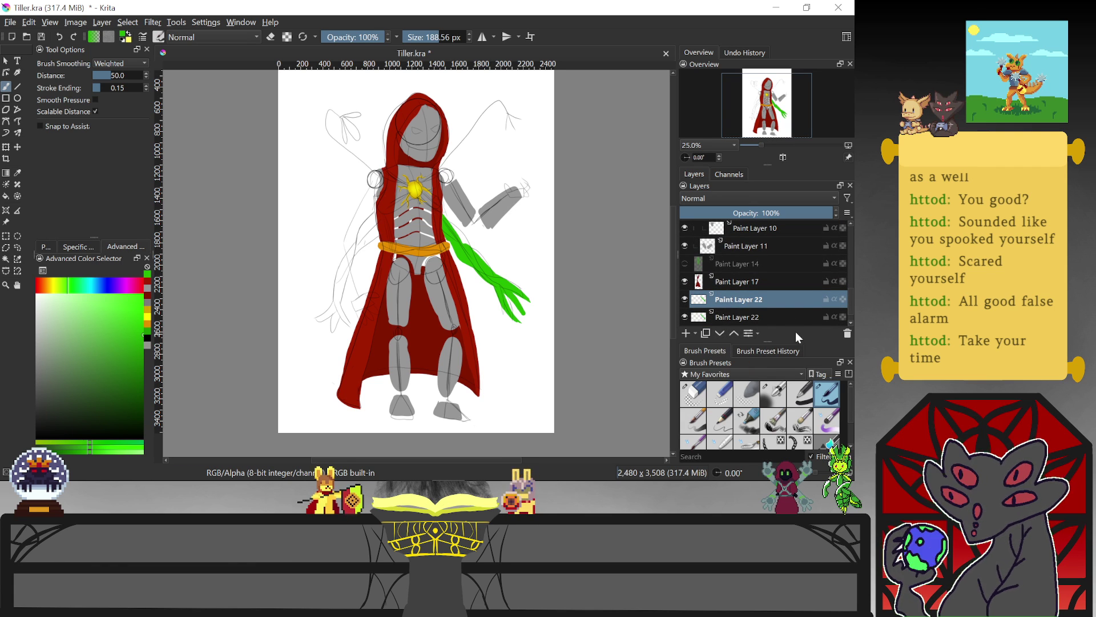
click(6, 147)
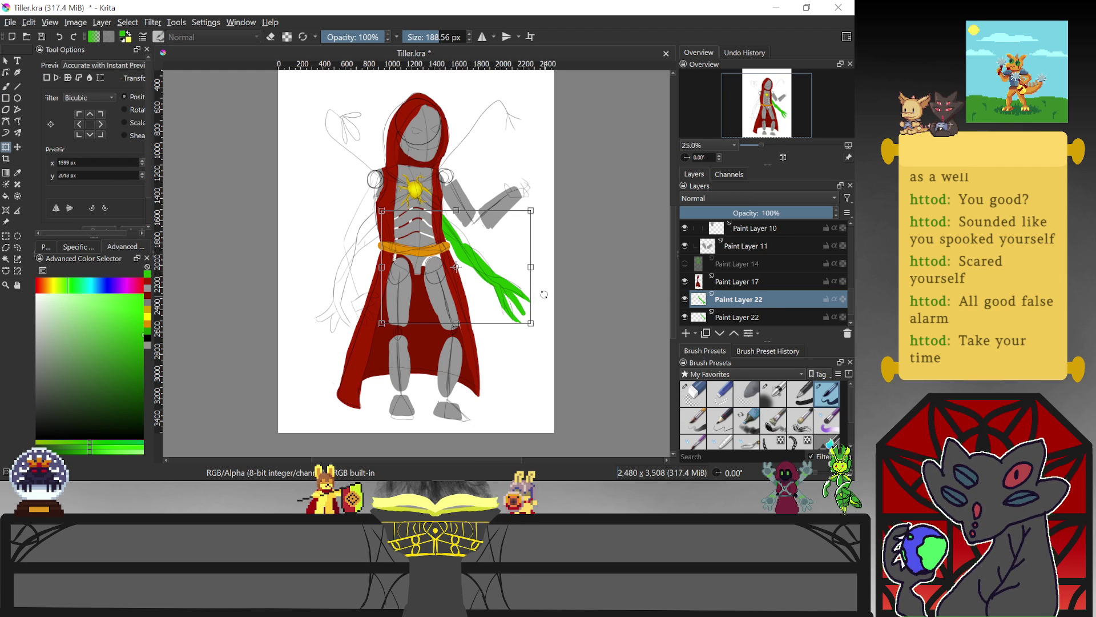
drag(532, 267, 269, 333)
drag(333, 252, 406, 259)
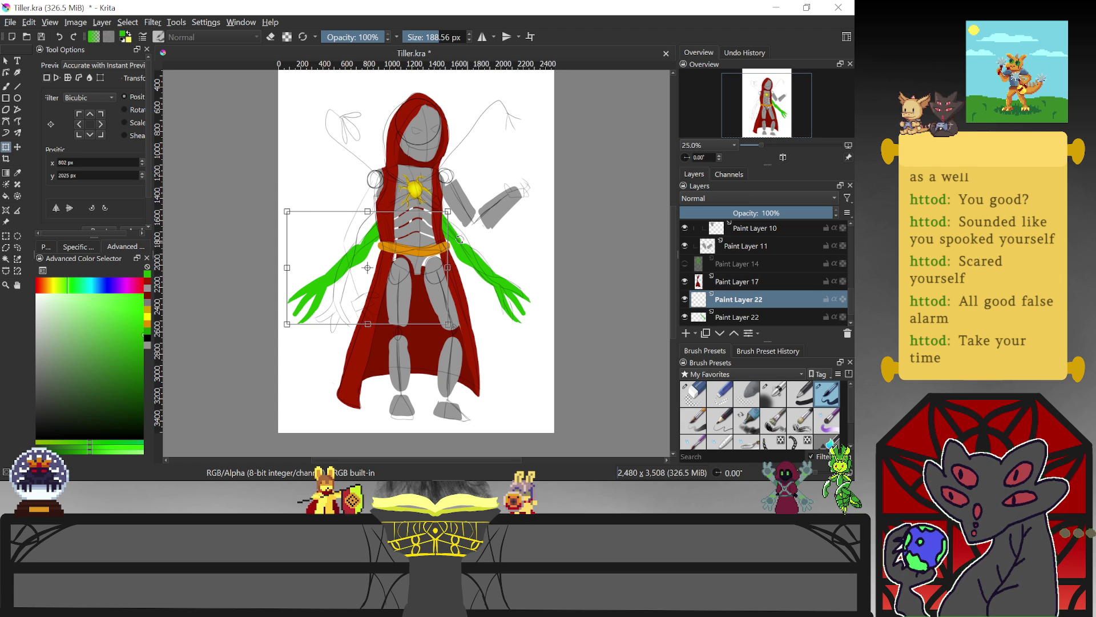
drag(392, 207, 379, 204)
drag(422, 279, 424, 276)
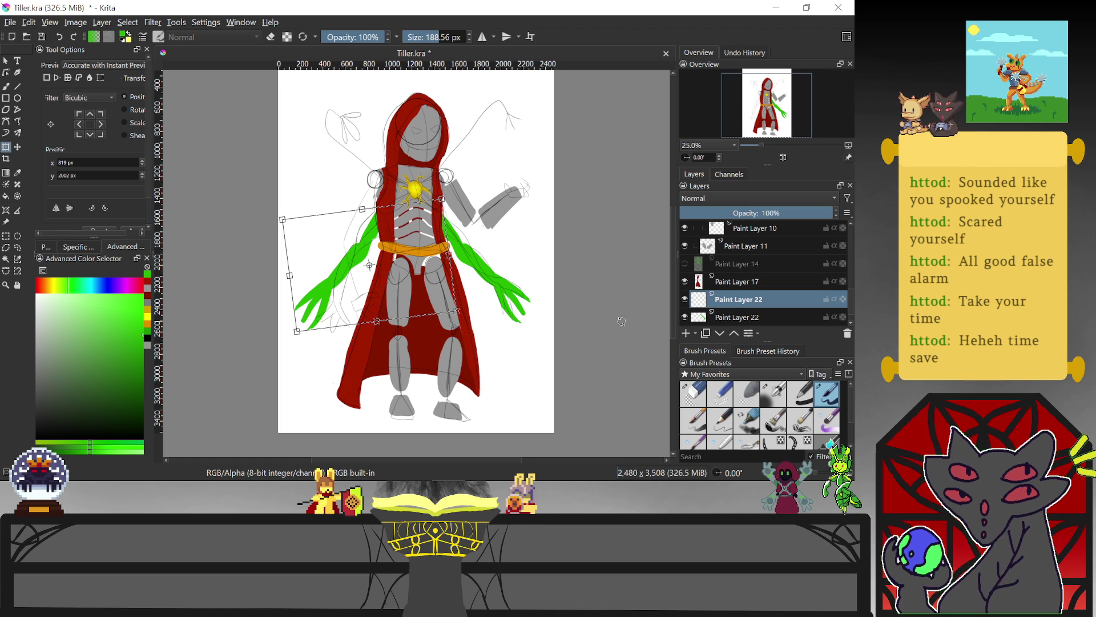
Undo the copied arm's transformations and merge the duplicate into the original Paint Layer 22
key(ctrl+z)
key(ctrl+z)
key(ctrl+z)
key(ctrl+z)
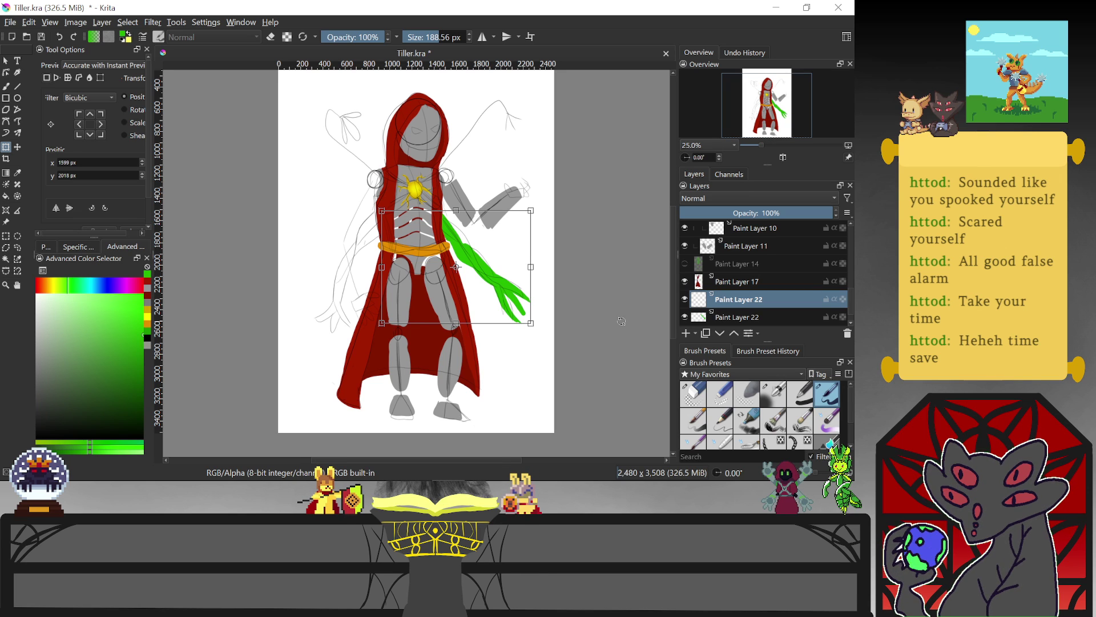
key(ctrl+e)
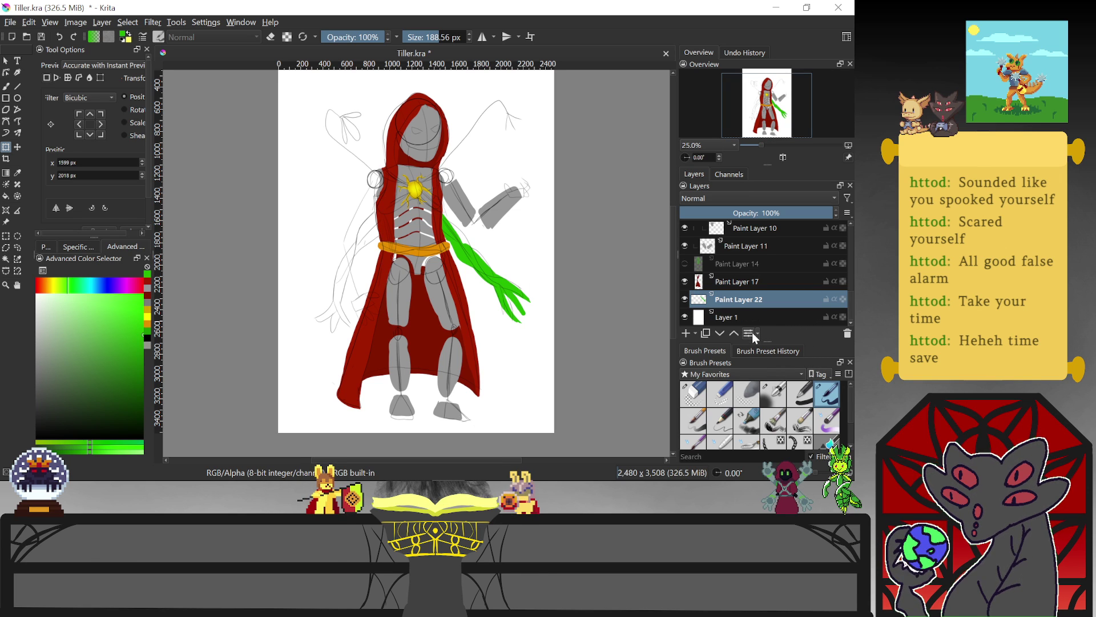
Paint the opposite green arm freehand with the brush, outlining the arm and fingers and filling them in solid green
click(5, 86)
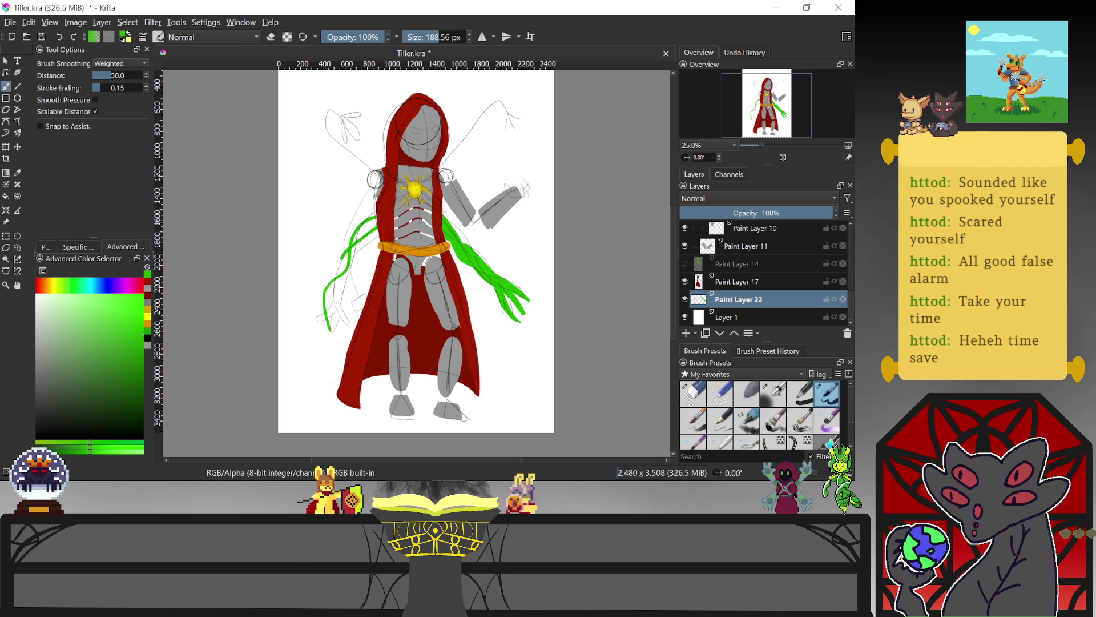
drag(307, 326, 338, 306)
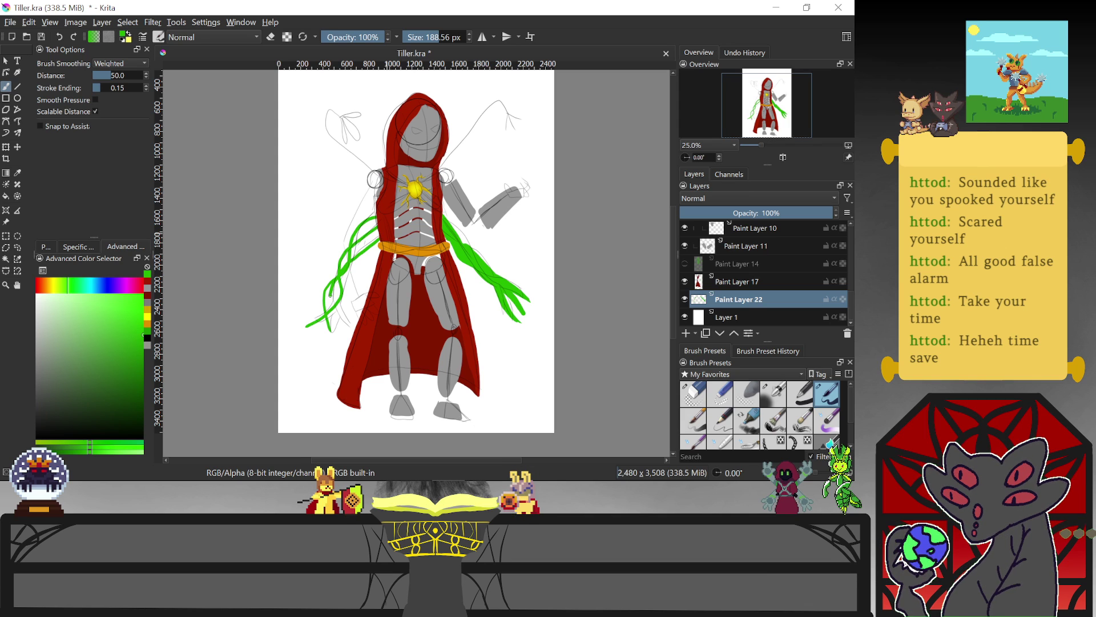
mouse_move(333, 317)
mouse_down()
mouse_move(345, 333)
mouse_move(336, 286)
mouse_up()
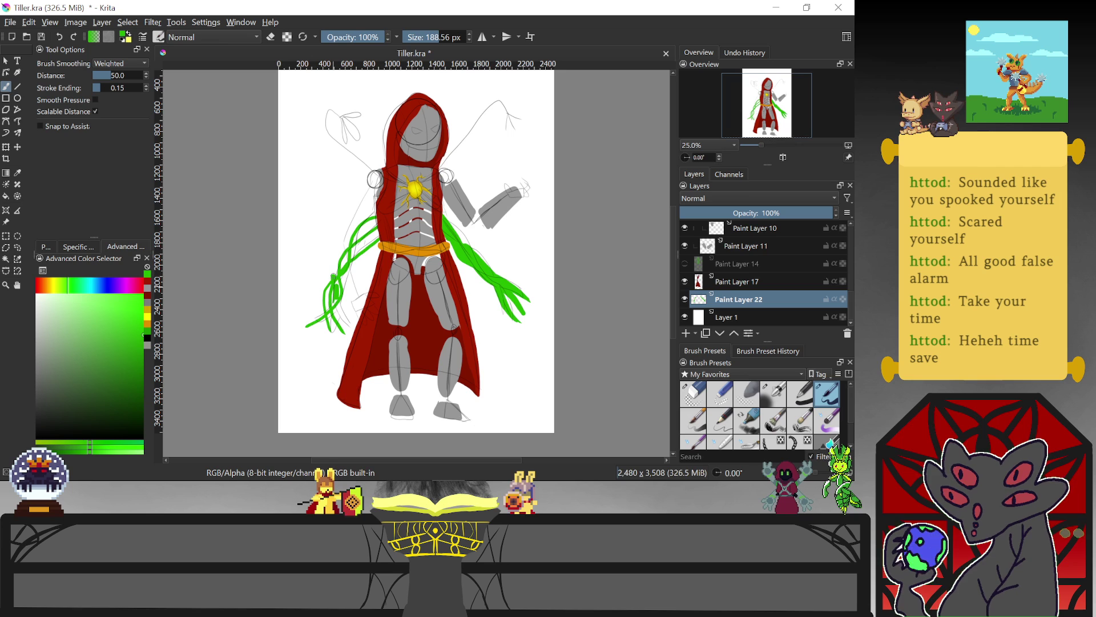
mouse_move(361, 241)
mouse_down()
mouse_move(377, 232)
mouse_move(341, 265)
mouse_up()
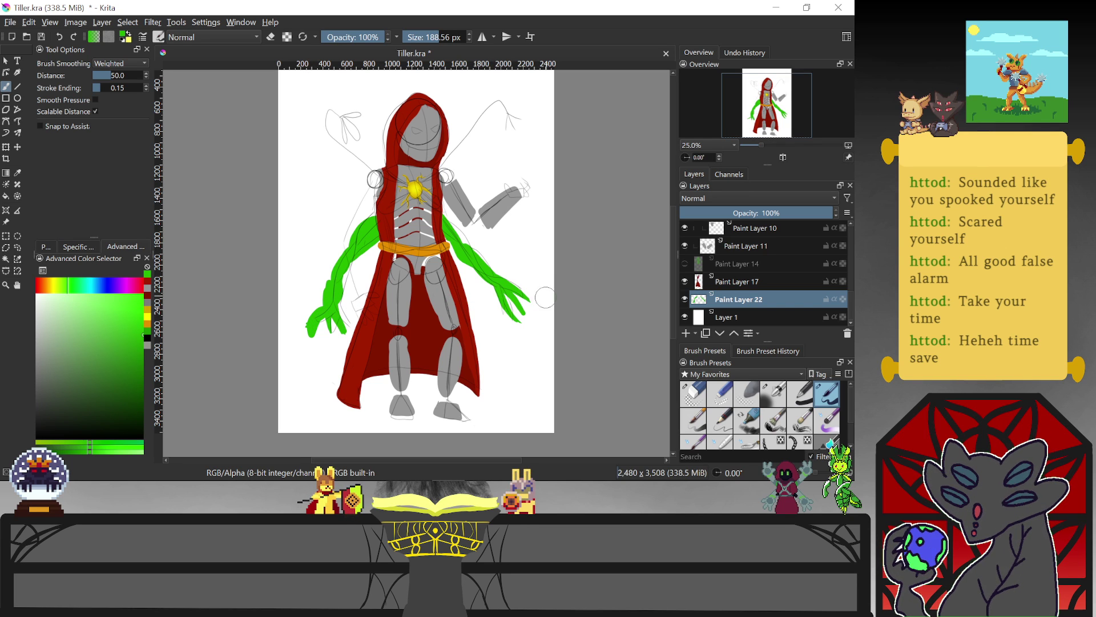
Erase the newly painted green arm opposite the finished one completely and save the drawing
key(e)
mouse_move(342, 290)
mouse_down()
mouse_move(342, 316)
mouse_move(320, 312)
mouse_move(379, 221)
mouse_up()
key(e)
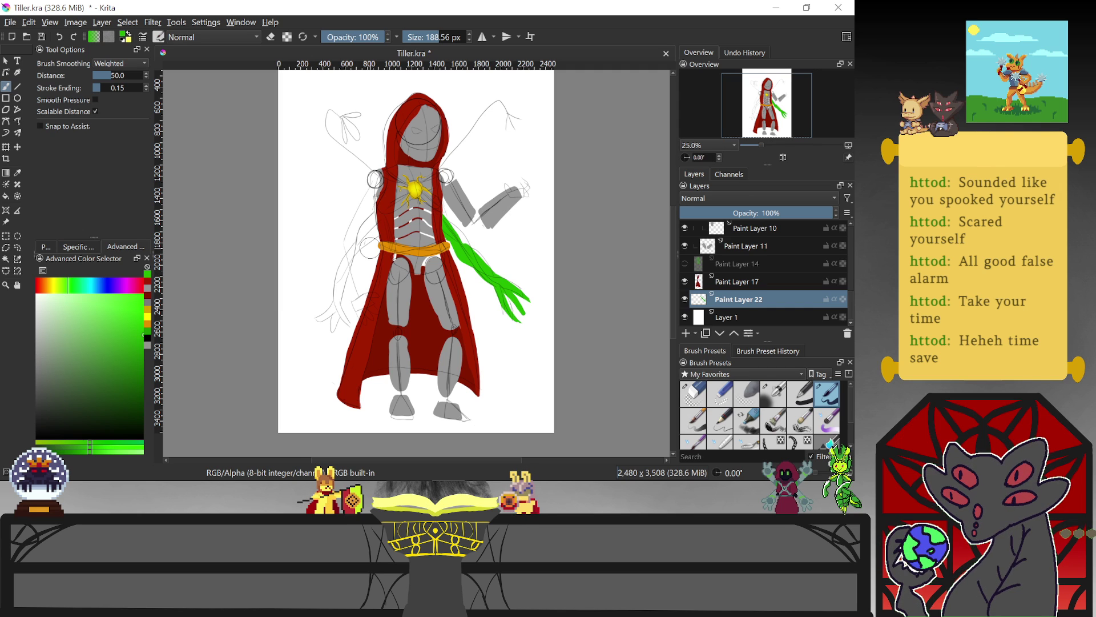
click(12, 24)
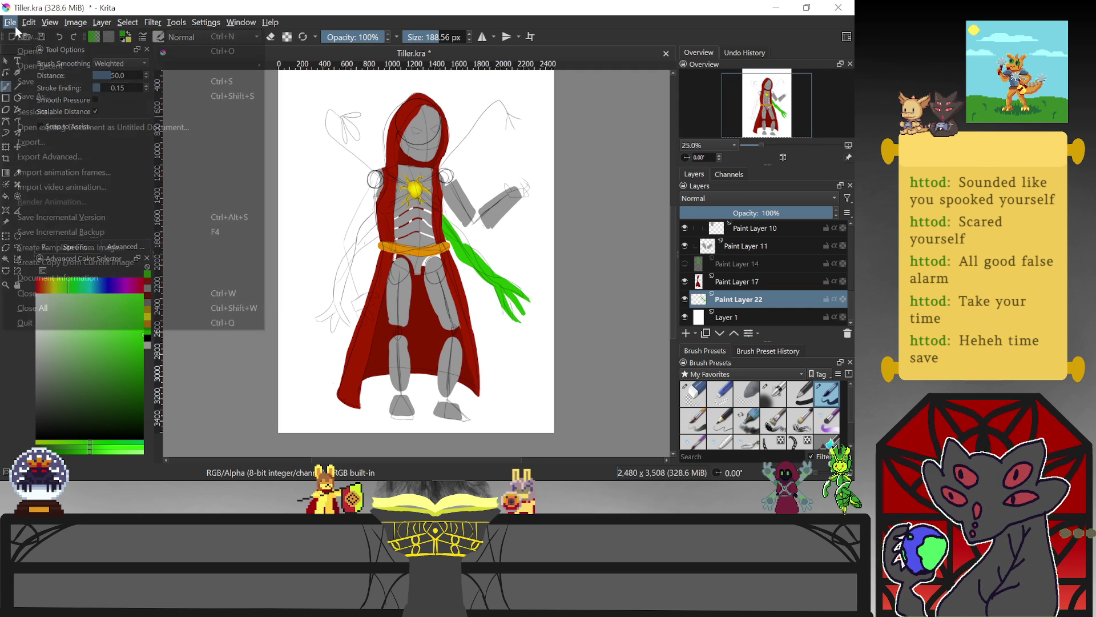
click(43, 80)
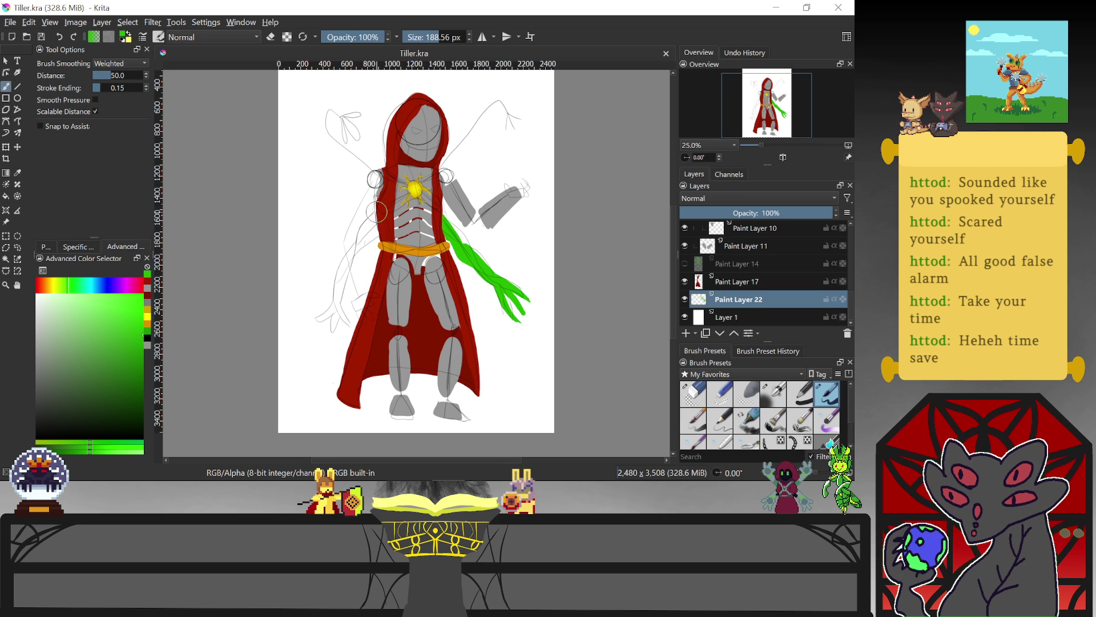
Outline the opposite green arm with thin strokes from beneath the cape down to long, downward-pointing fingers
click(363, 231)
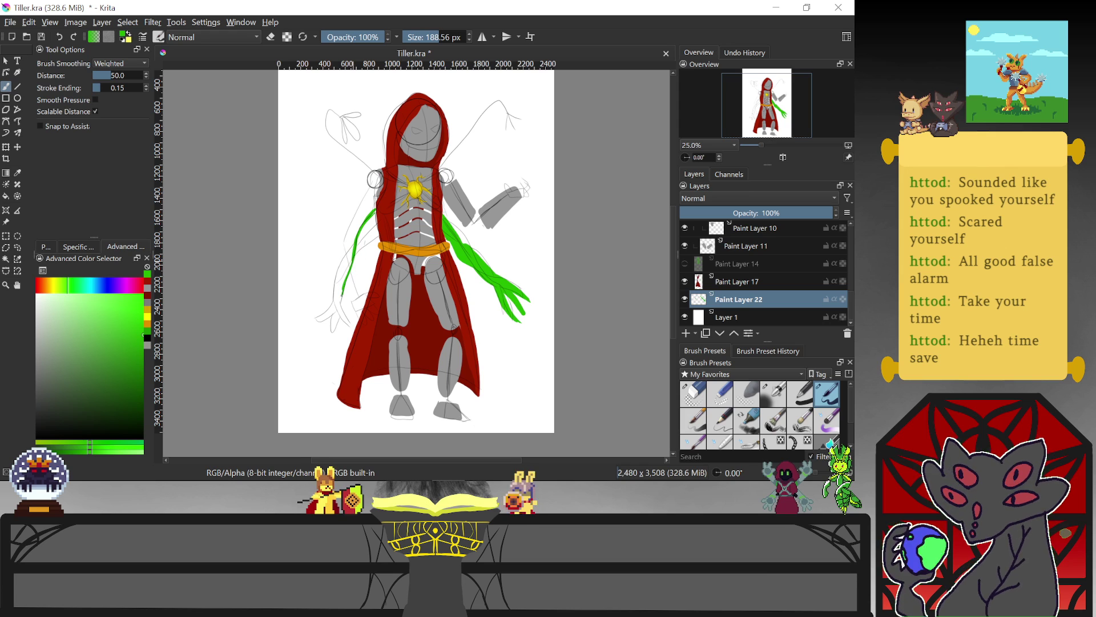
drag(346, 281, 339, 320)
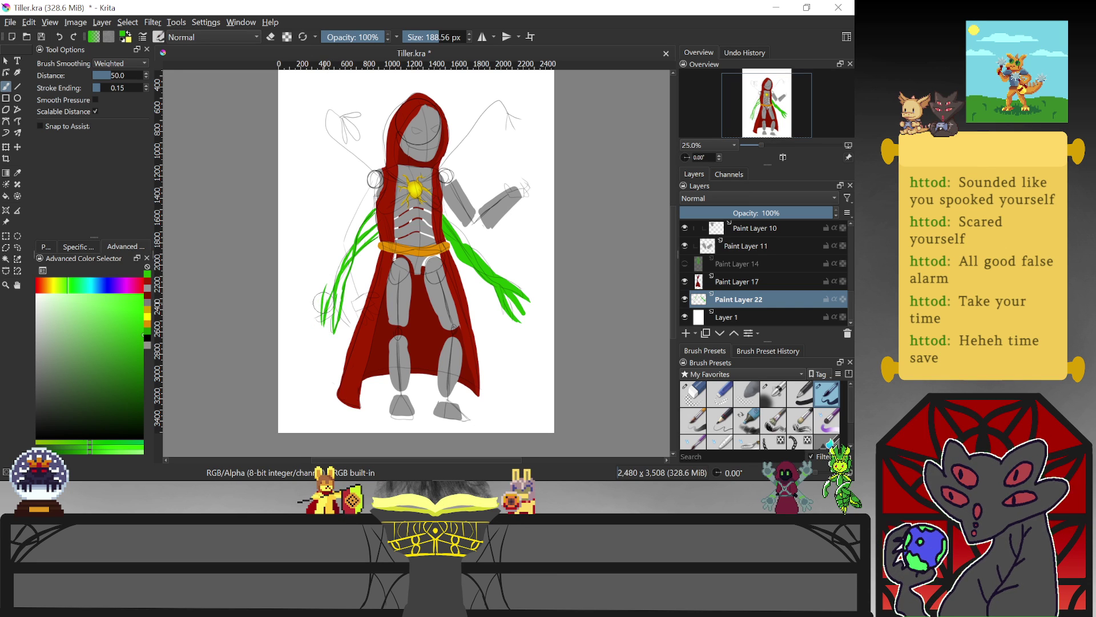
drag(325, 291, 339, 269)
key(ctrl+z)
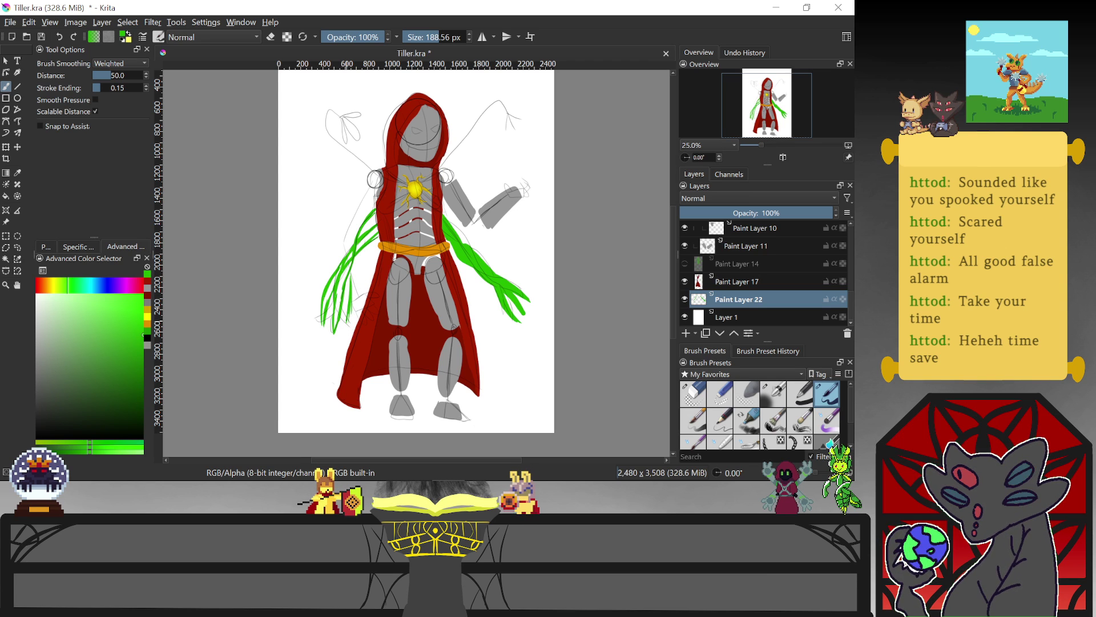
drag(350, 296, 360, 260)
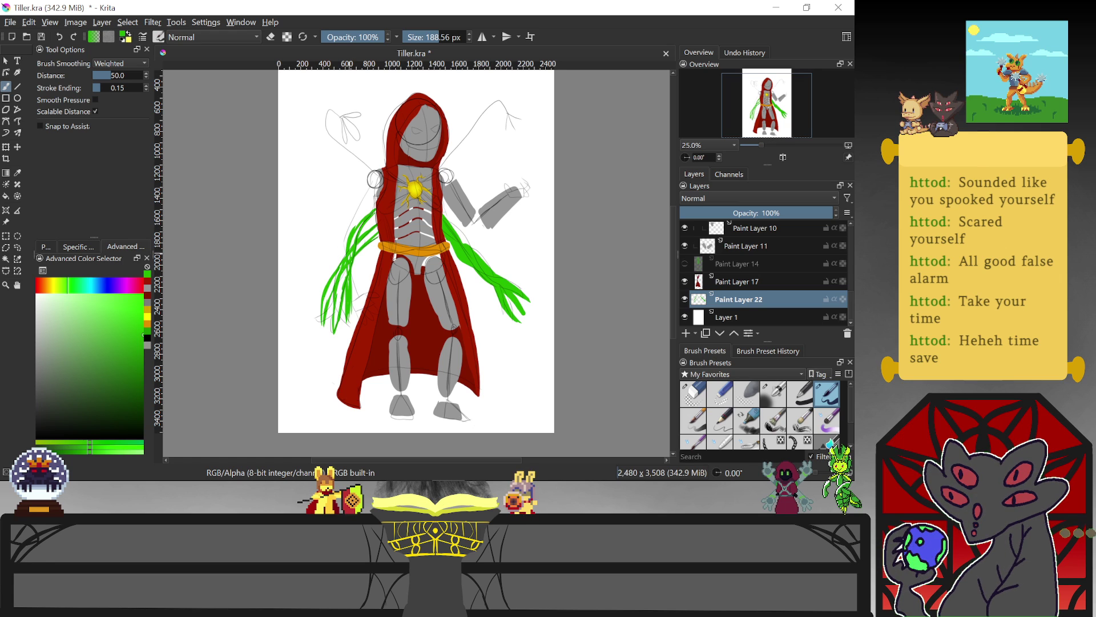
Fill in the outlined arm's upper arm, forearm and hand with green, and switch to the 395.88 px eraser
key(ctrl+z)
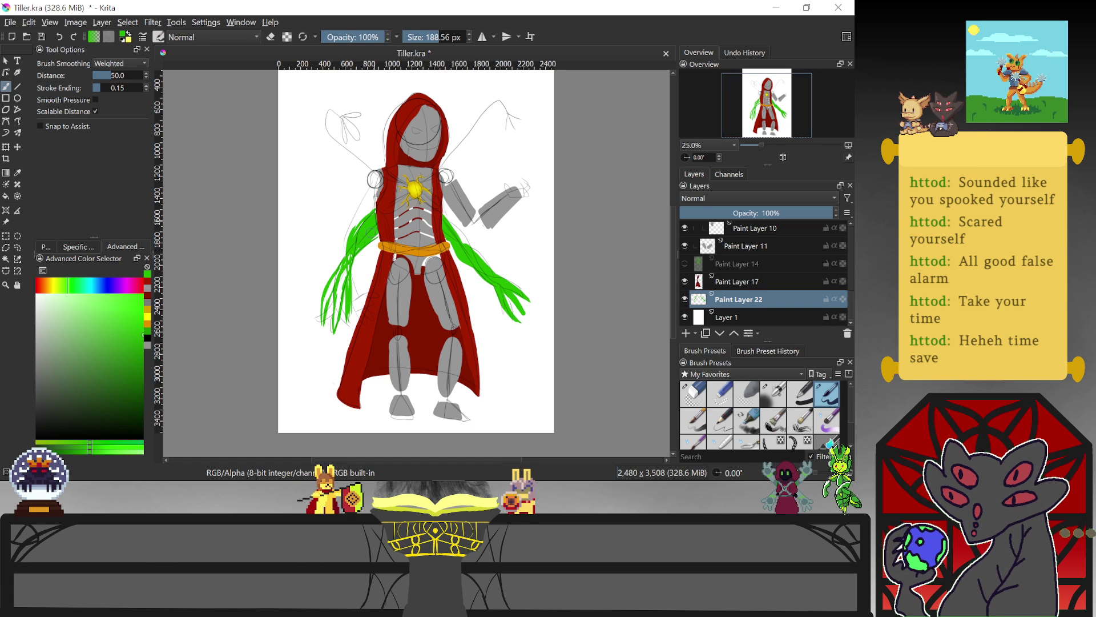
key(ctrl+shift+z)
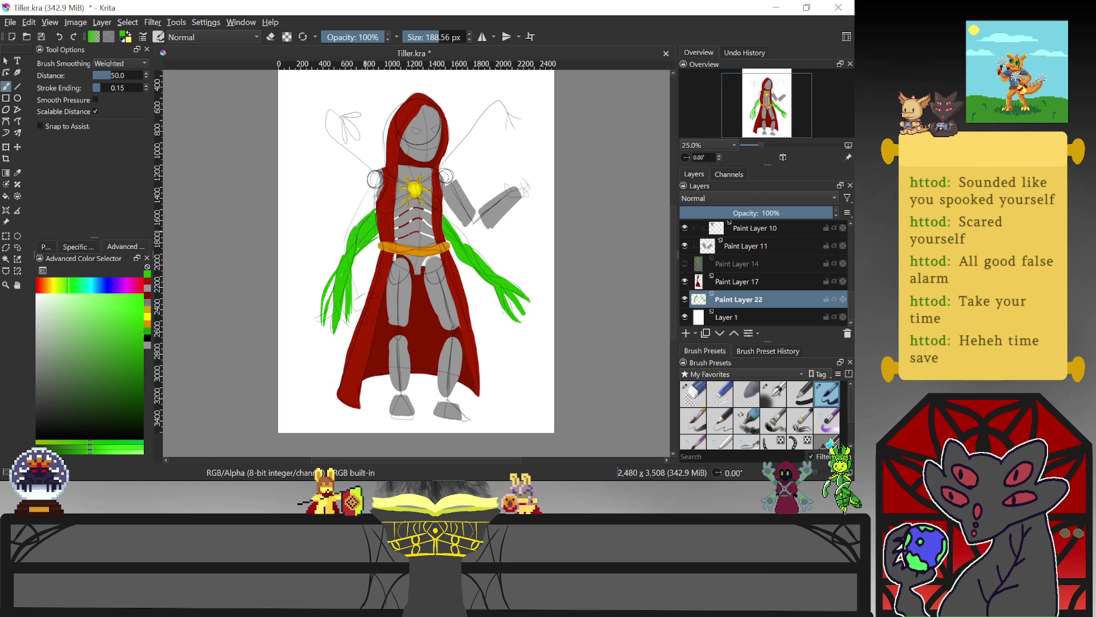
key(ctrl+z)
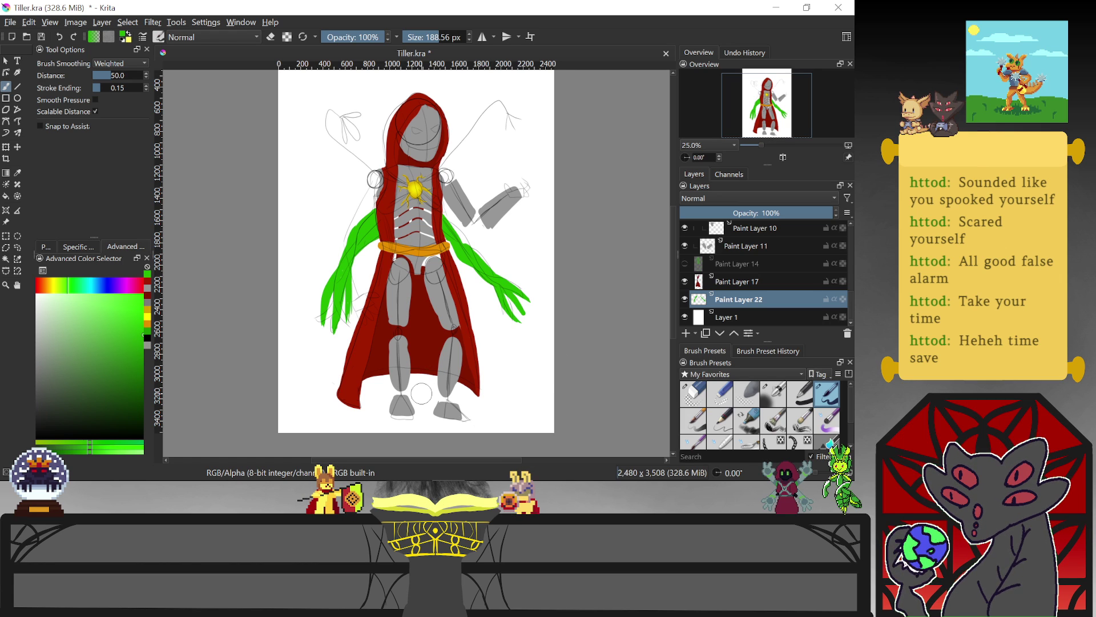
key(e)
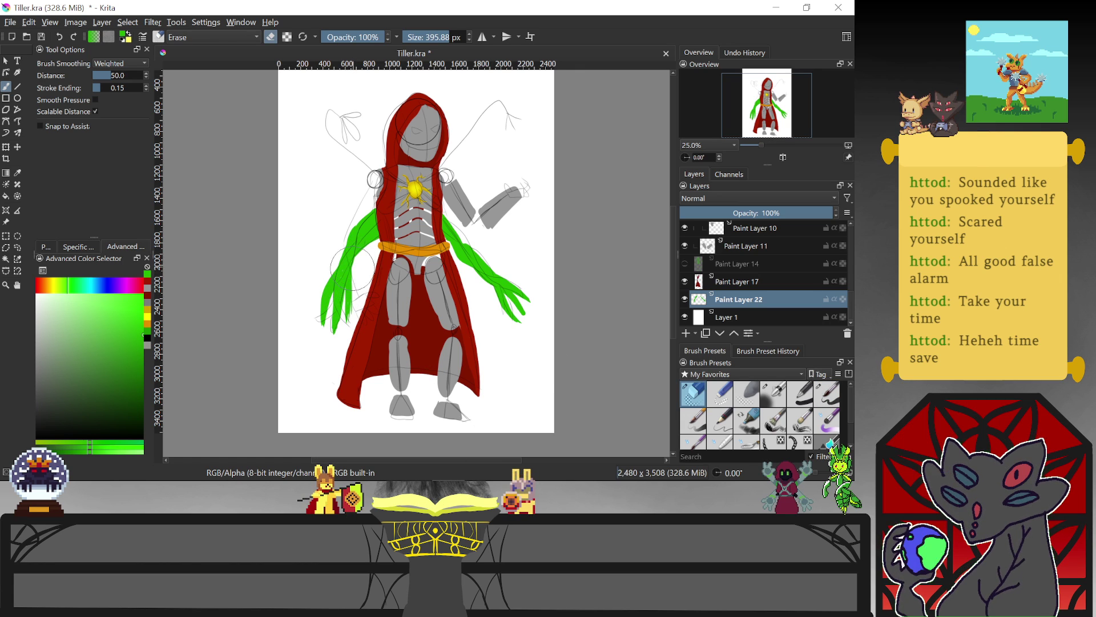
Erase the freehand green arm opposite the finished one and duplicate Paint Layer 22 holding the remaining arm
mouse_move(371, 268)
mouse_down()
mouse_move(339, 318)
mouse_move(350, 244)
mouse_move(367, 226)
mouse_up()
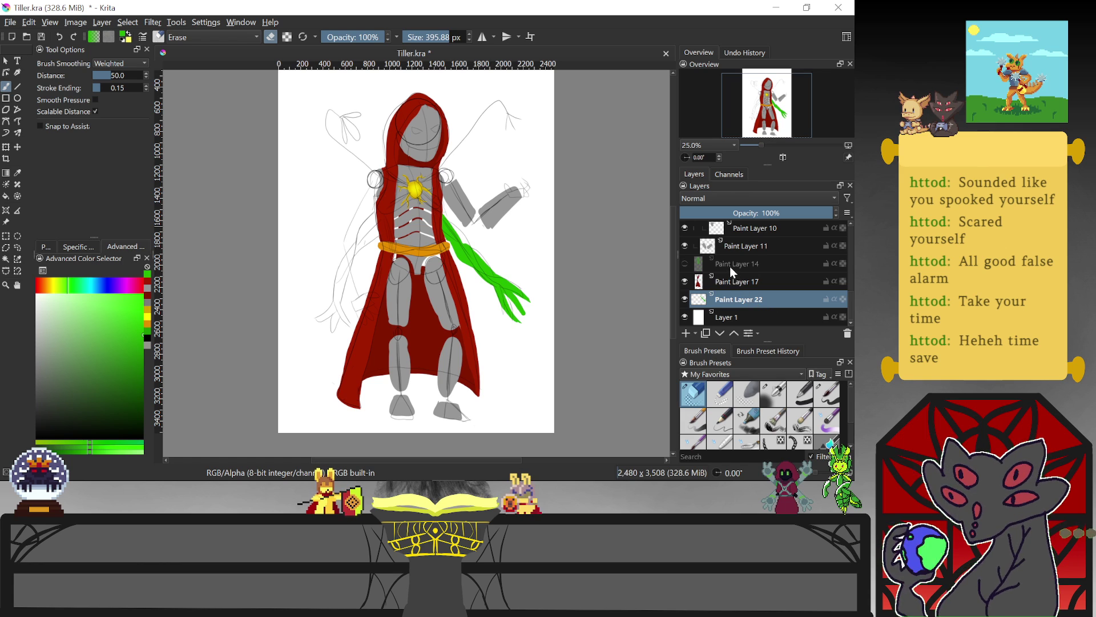
key(ctrl)
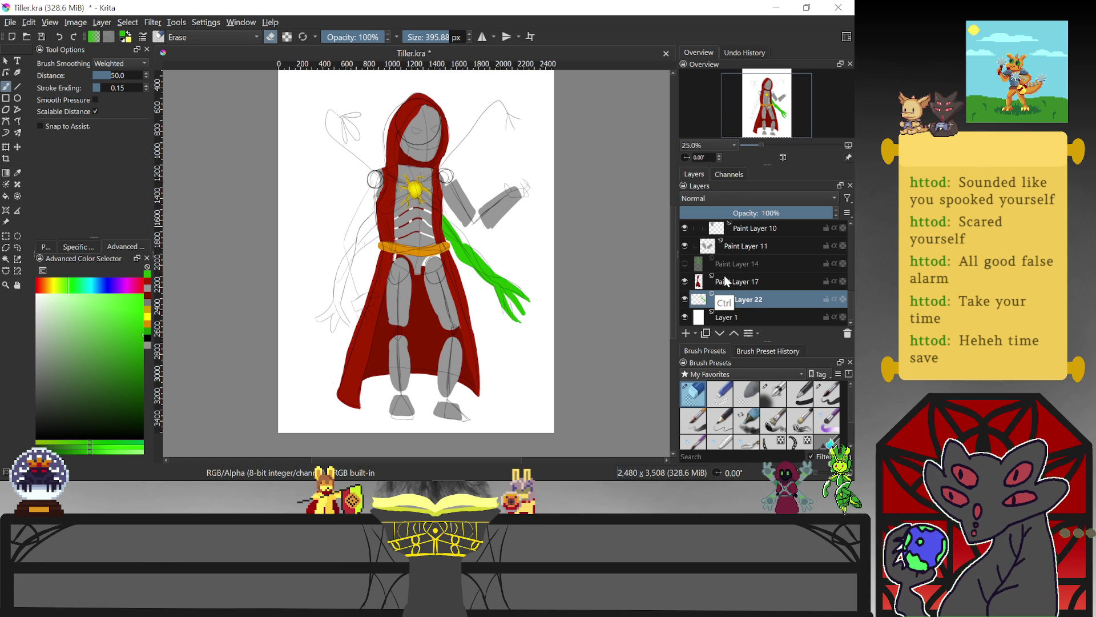
key(ctrl+j)
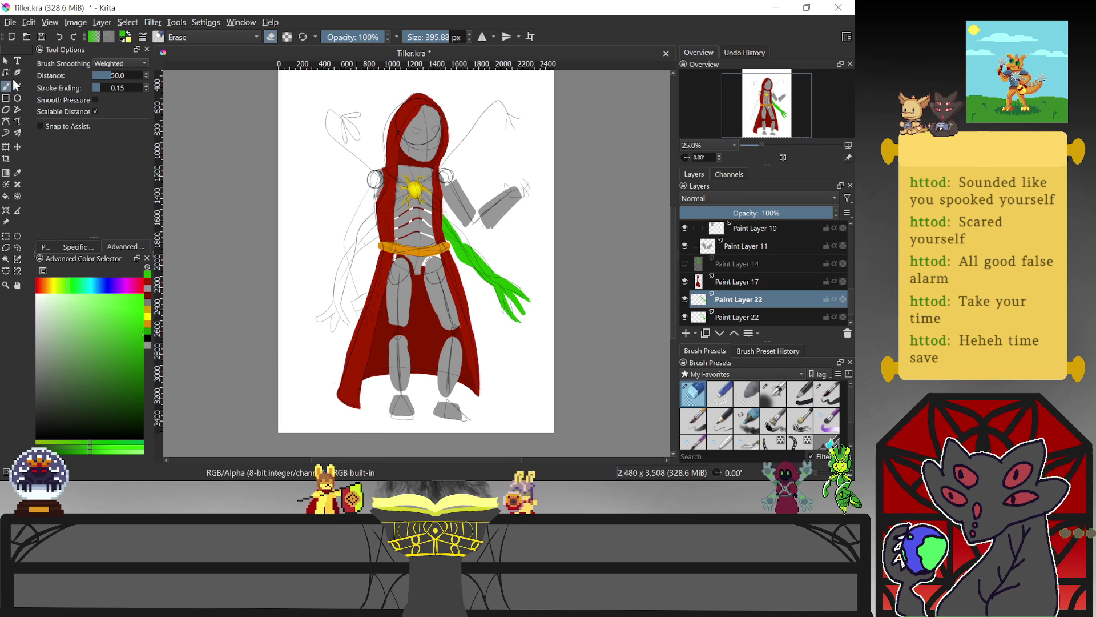
Transform the duplicated green arm into a mirrored counterpart, rotating and moving it so it hangs from the opposite side of the cape
click(7, 147)
drag(543, 195, 587, 358)
drag(508, 283, 394, 256)
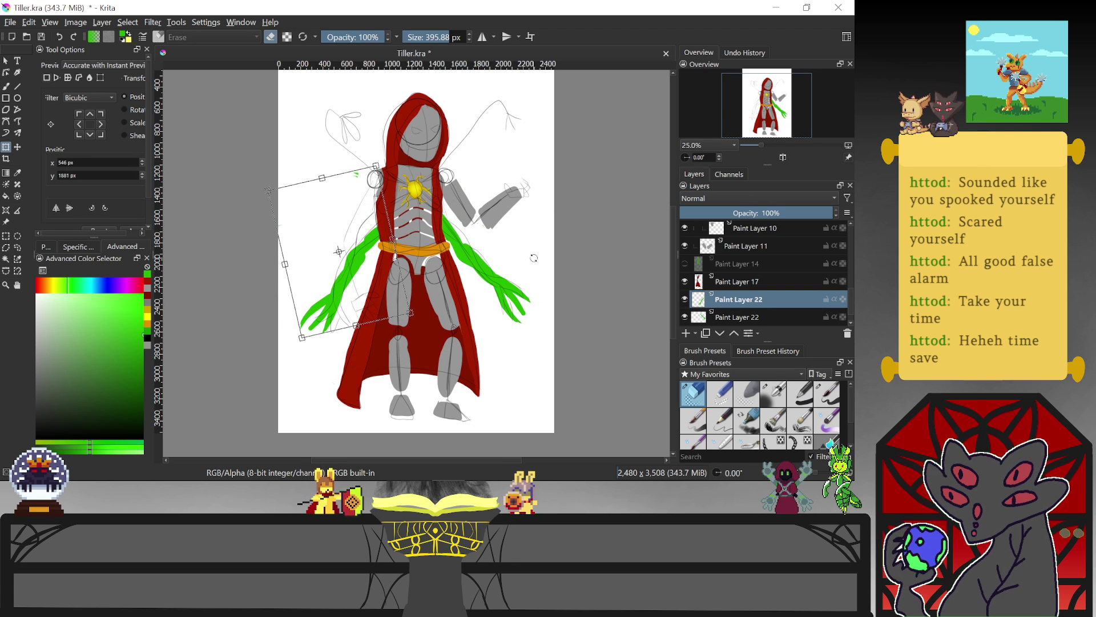
drag(533, 258, 529, 248)
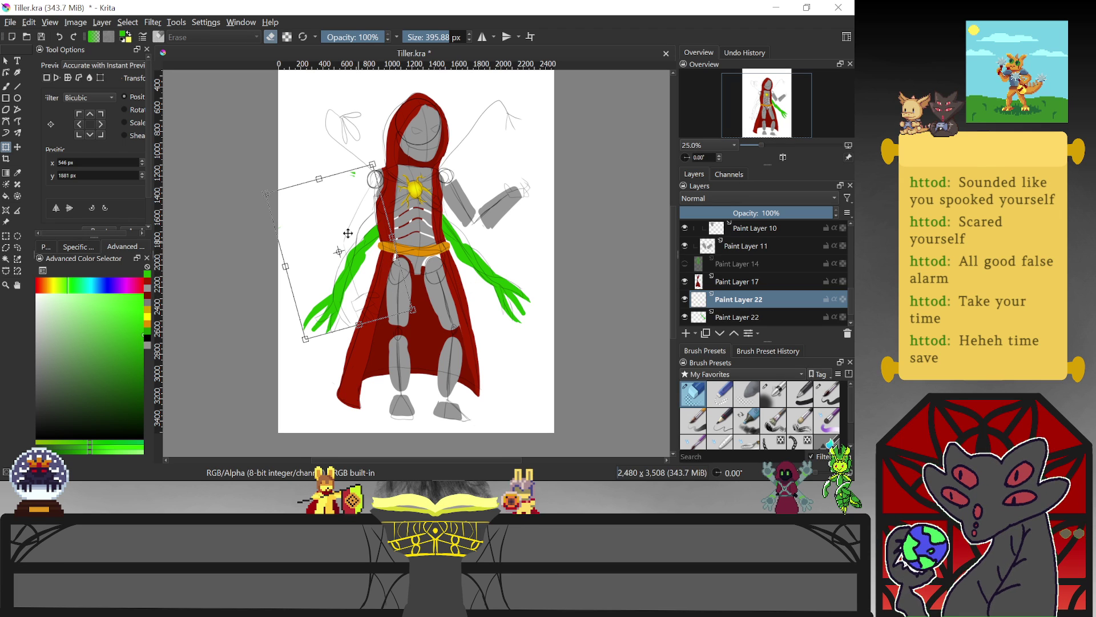
key(Escape)
drag(482, 245, 512, 238)
drag(427, 328, 418, 282)
drag(515, 274, 525, 237)
drag(416, 266, 495, 272)
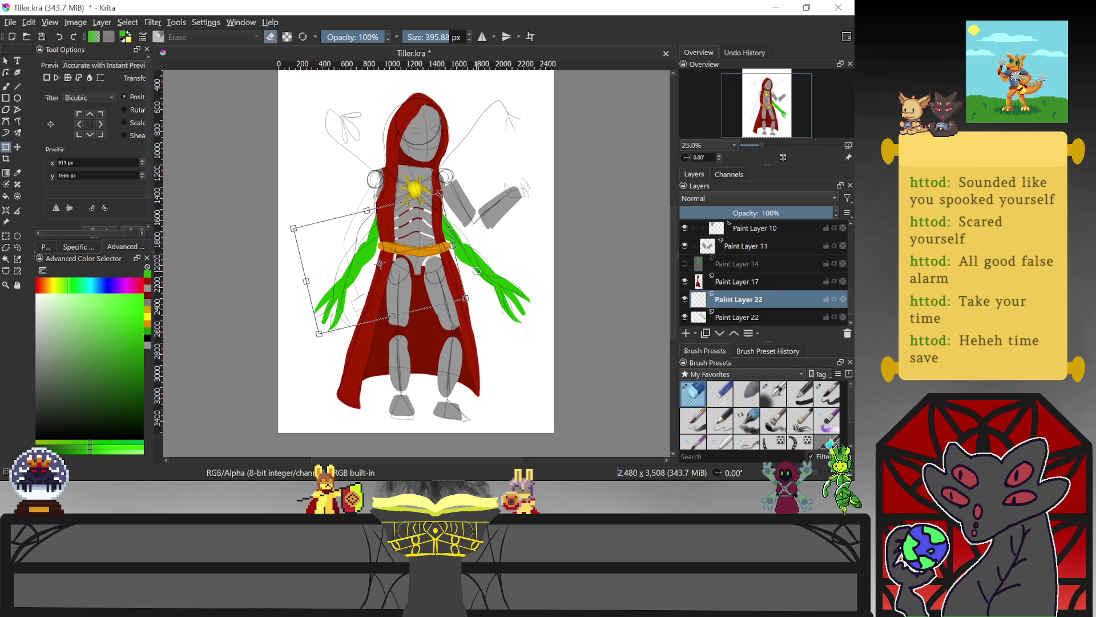
drag(440, 284, 425, 290)
click(5, 86)
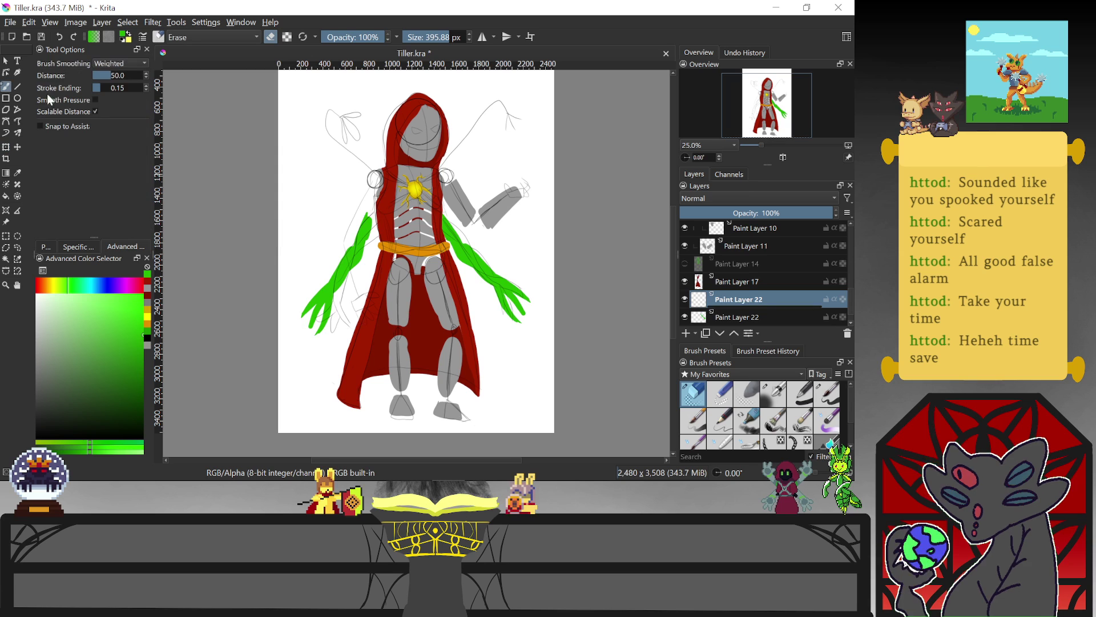
Extend the mirrored arm's upper end in green up to the cape and return to the 188.56 px brush
key(slash)
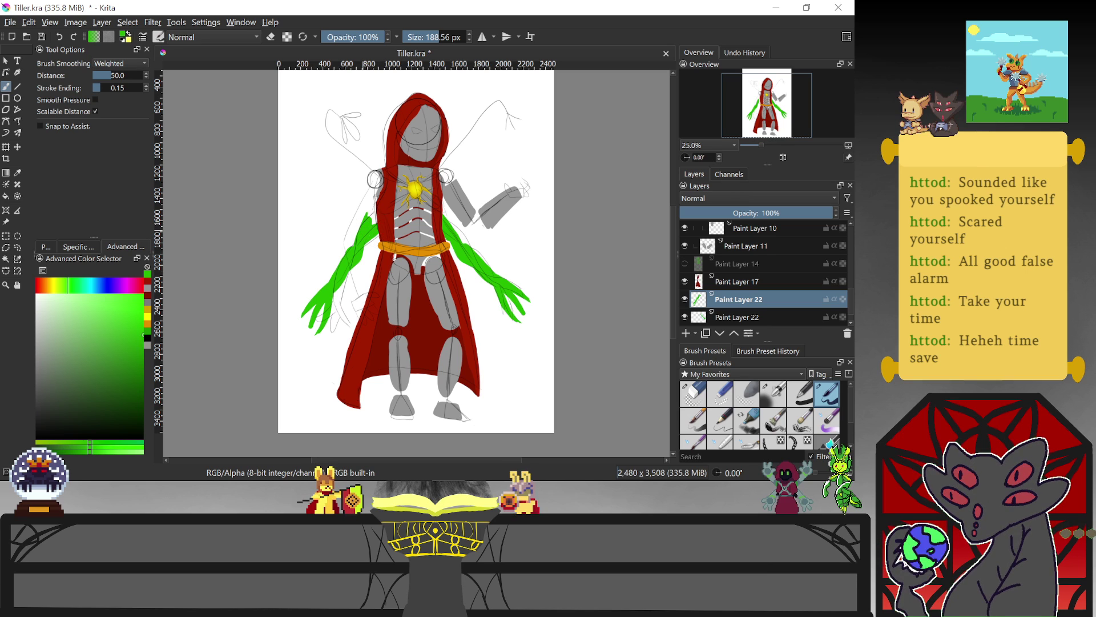
key(slash)
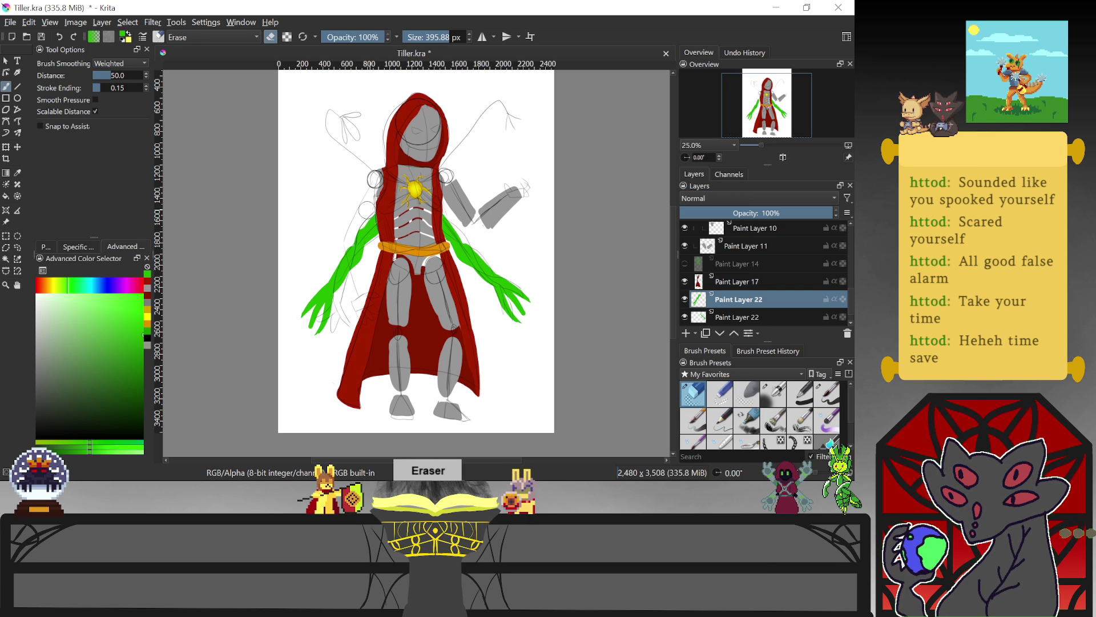
key(slash)
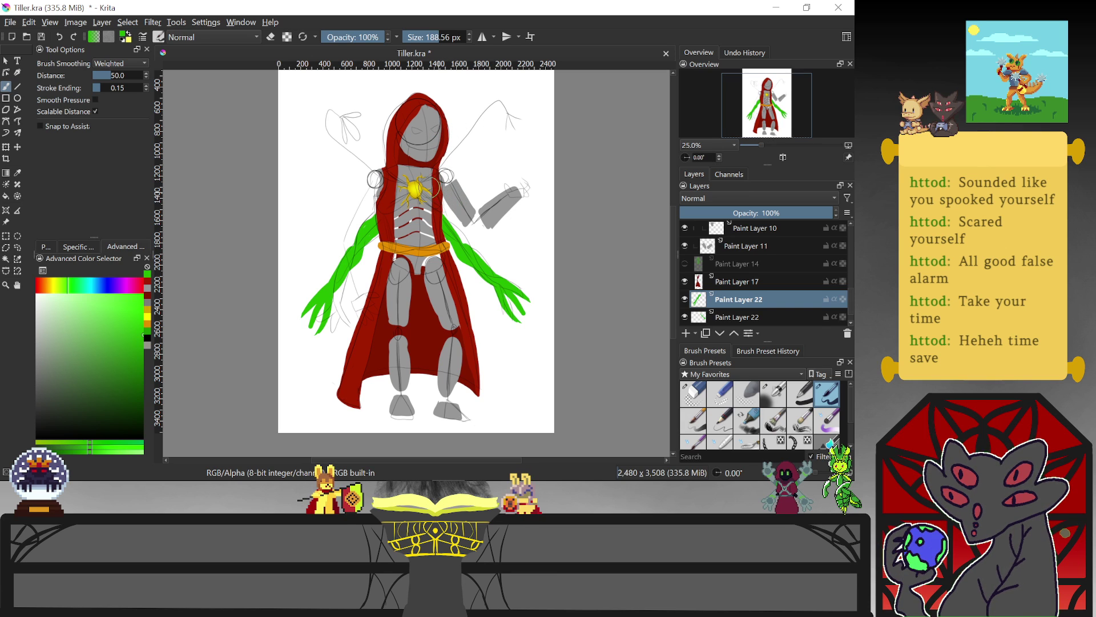
Try to paint a thin raised green arm following the sketch, curling from the shoulder to a drooping hand beside the hood
drag(382, 180, 323, 121)
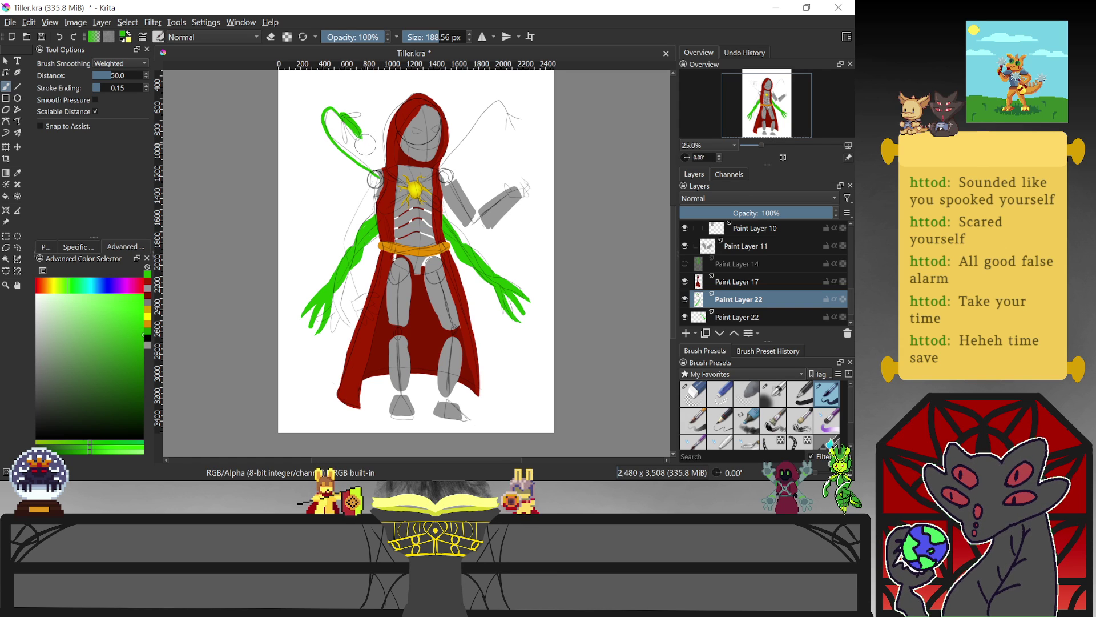
drag(353, 130, 349, 123)
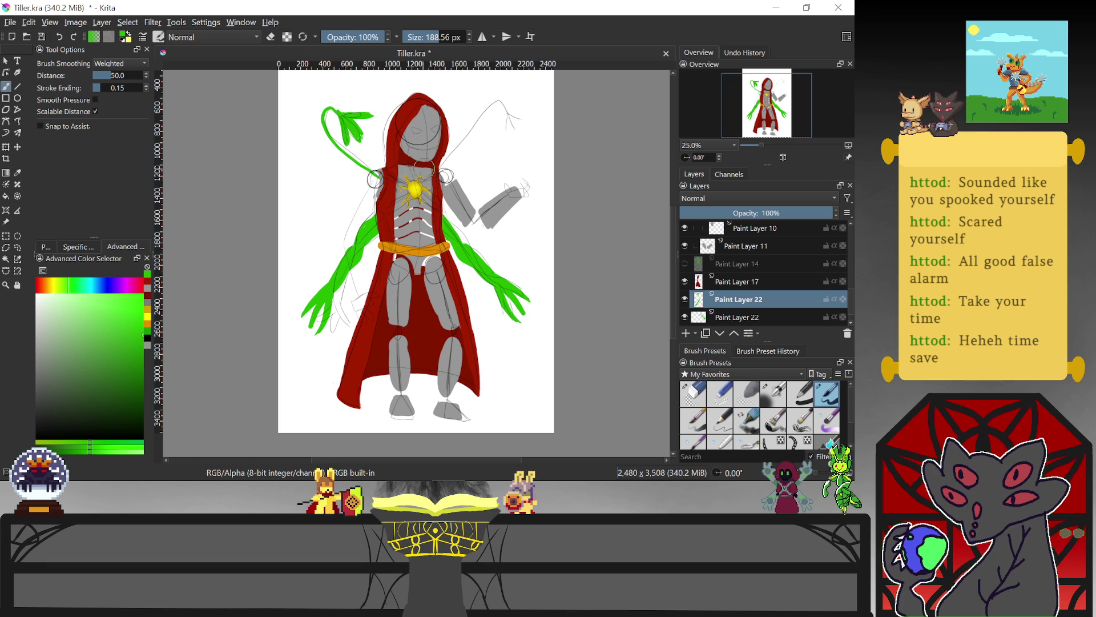
key(e)
mouse_move(360, 133)
mouse_down()
mouse_move(374, 172)
mouse_move(333, 119)
mouse_move(346, 108)
mouse_move(353, 141)
mouse_move(365, 114)
mouse_up()
key(e)
mouse_move(386, 174)
mouse_down()
mouse_move(373, 159)
mouse_move(387, 160)
mouse_up()
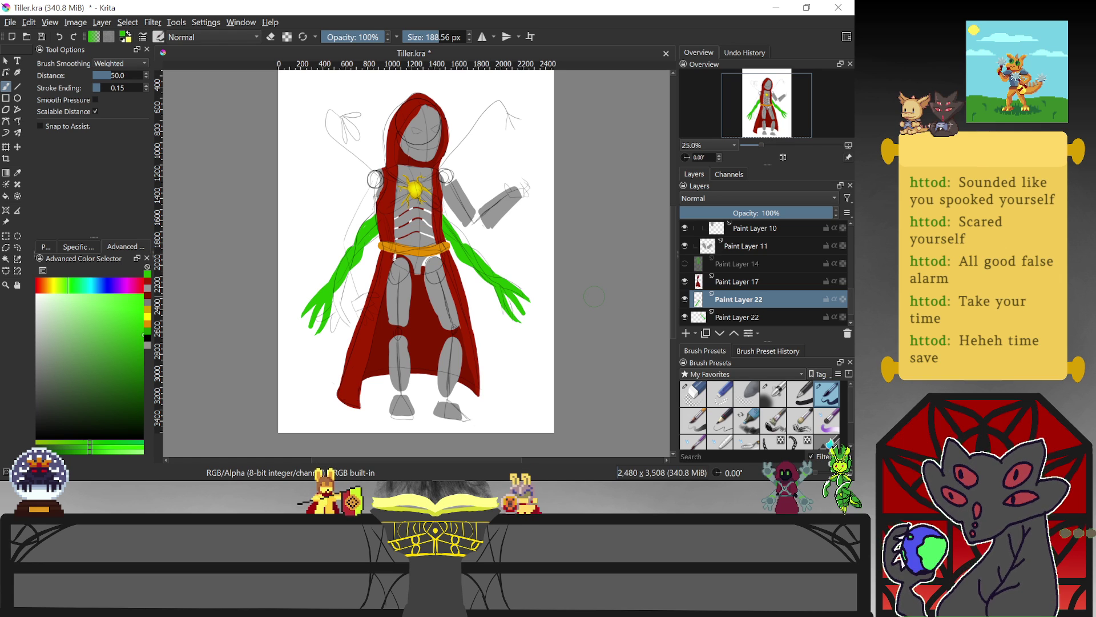
Show Paint Layer 14 and the hidden Paint Layer 11 above Paint Layer 12, checking Paint Layer 15 and leaving it hidden
click(684, 263)
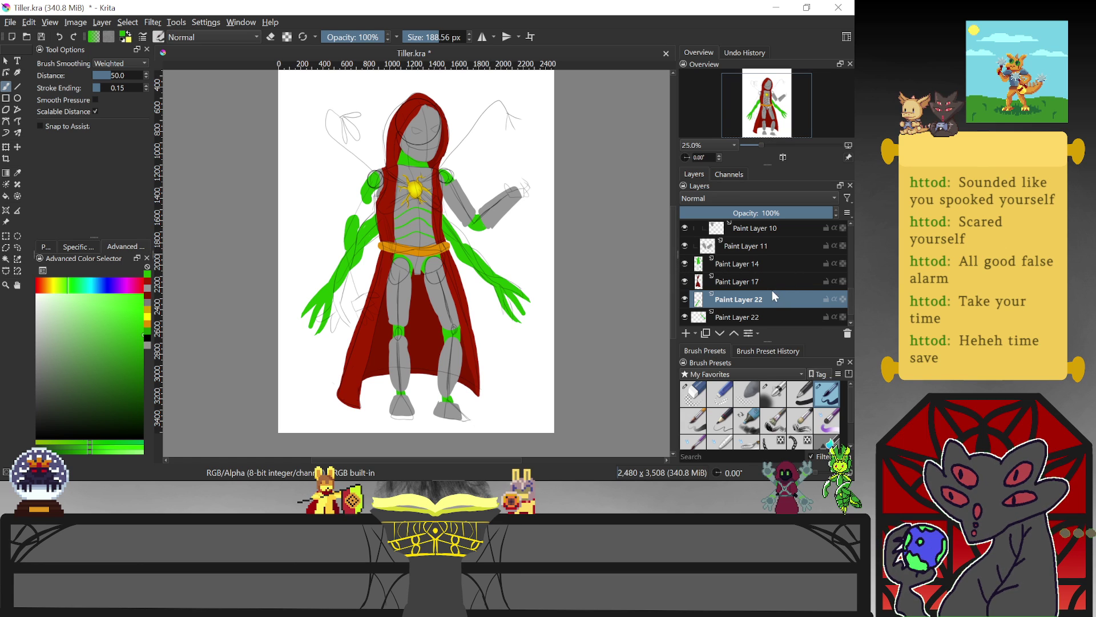
drag(849, 298, 855, 259)
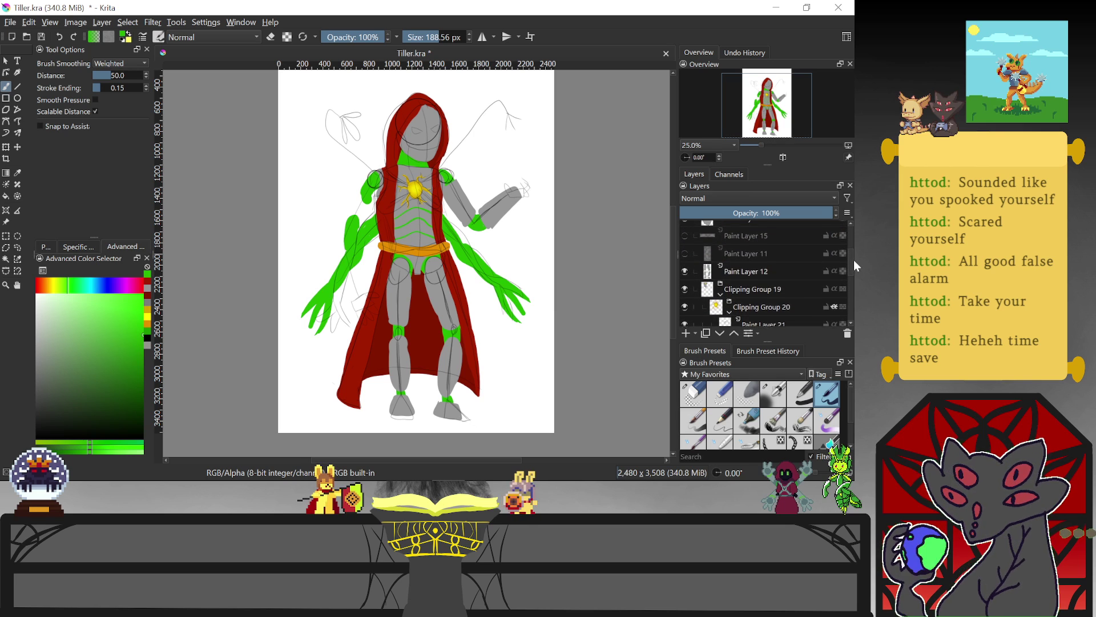
click(685, 260)
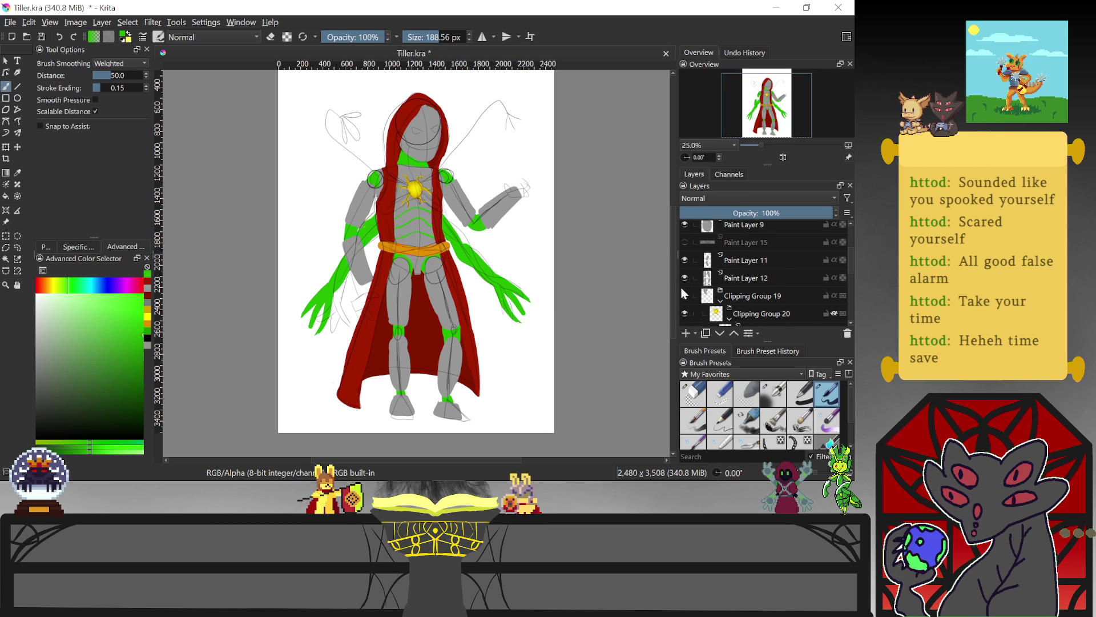
click(685, 243)
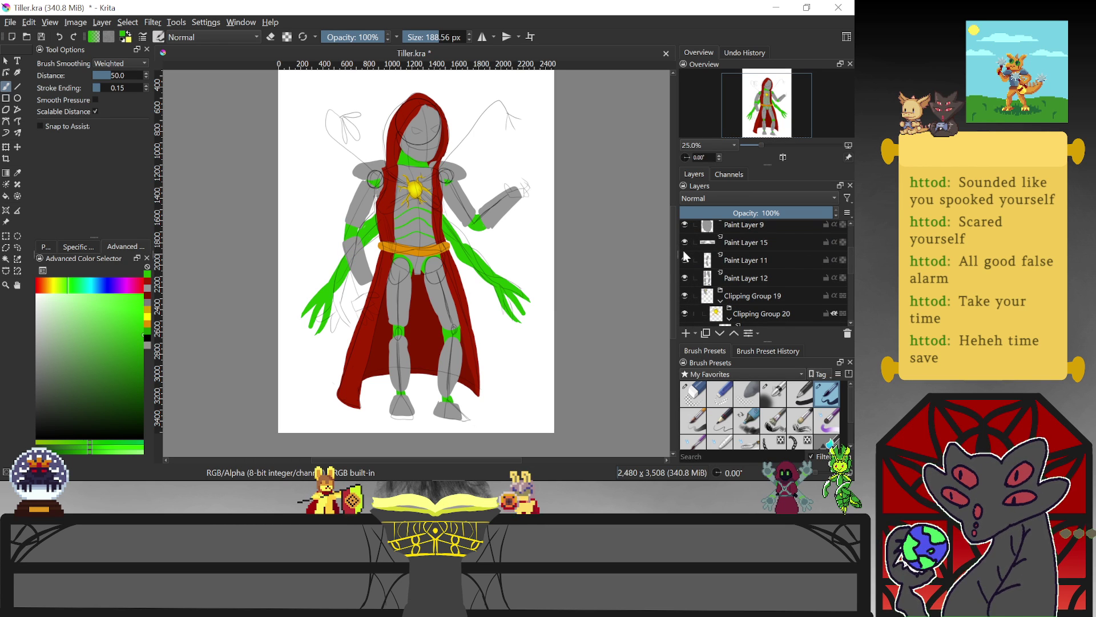
click(684, 243)
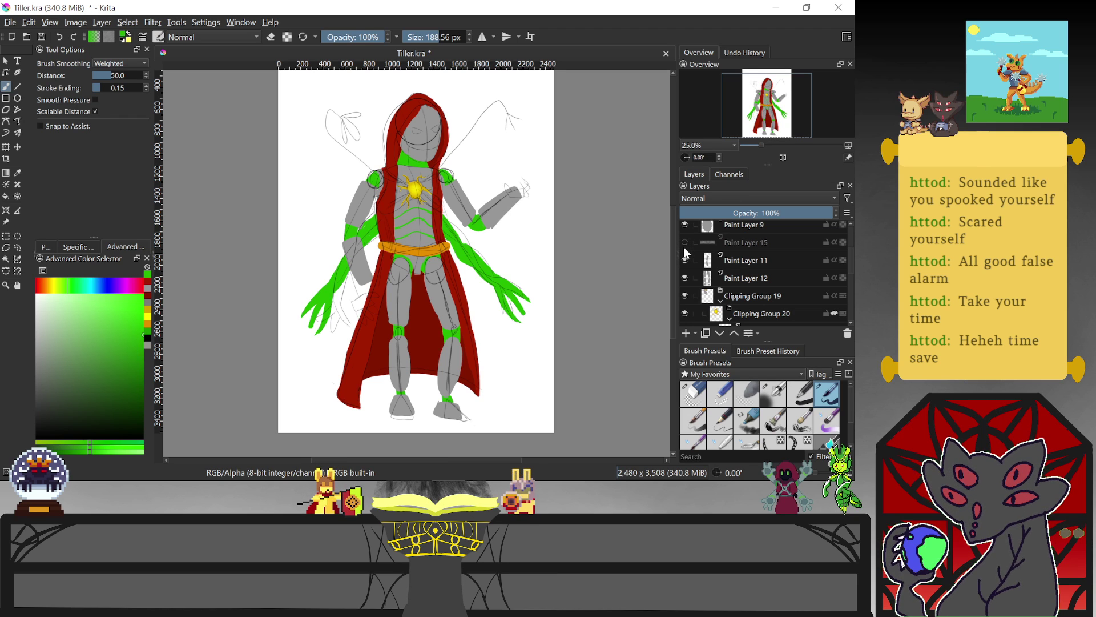
click(685, 244)
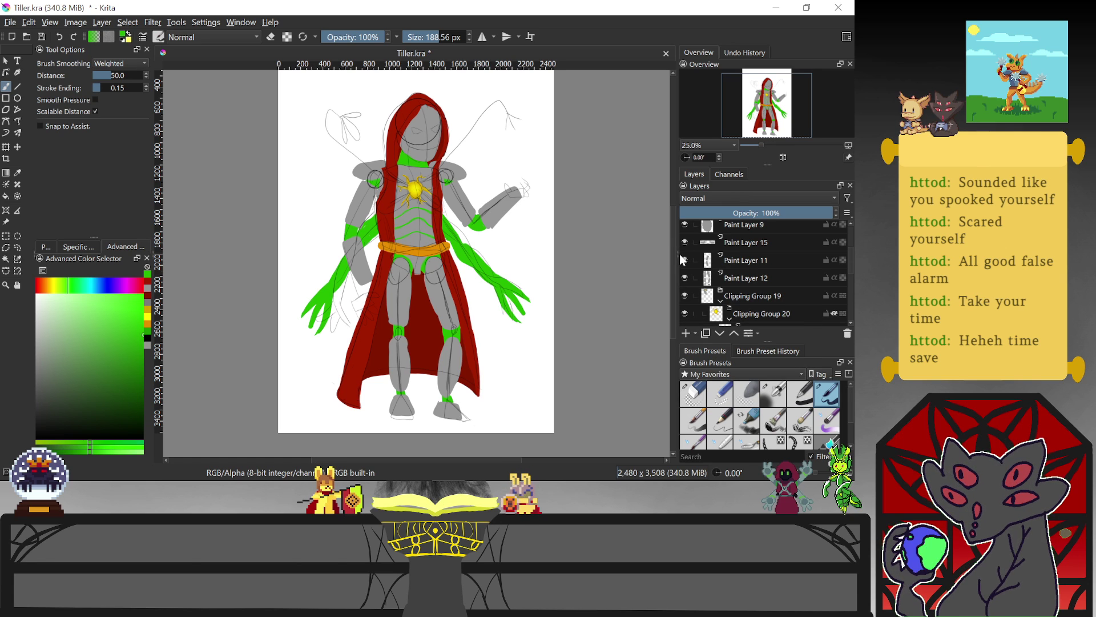
click(684, 241)
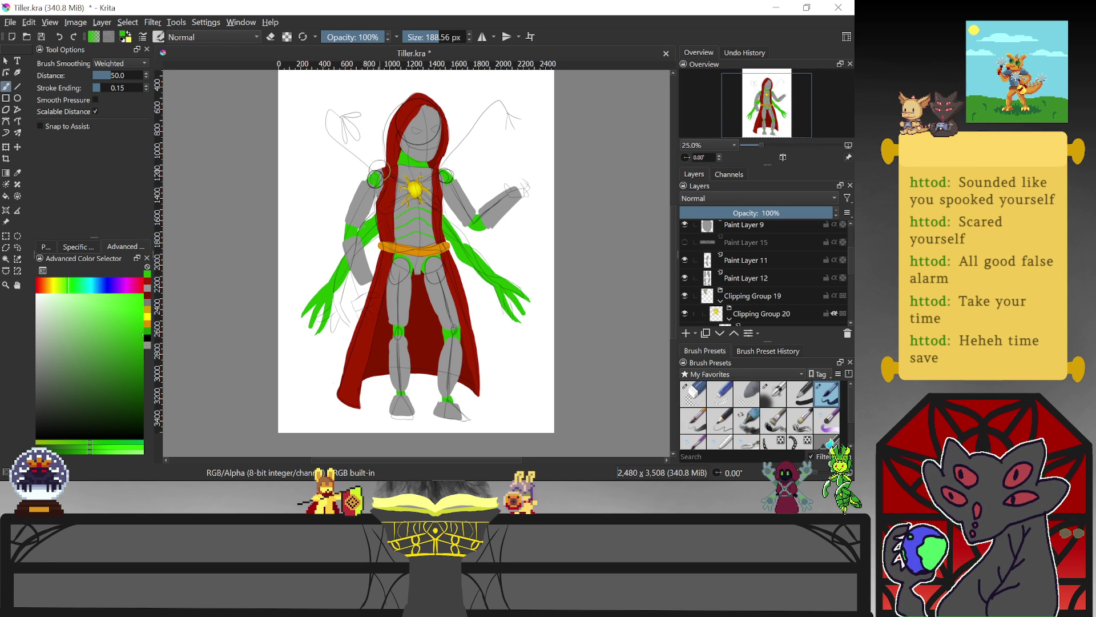
Try to paint a thicker raised green arm curling from the shoulder, with spread fingers pointing toward the hood
mouse_move(374, 164)
mouse_down()
mouse_move(324, 136)
mouse_move(323, 108)
mouse_move(358, 114)
mouse_move(368, 132)
mouse_move(348, 108)
mouse_move(364, 125)
mouse_move(344, 109)
mouse_move(324, 122)
mouse_move(369, 165)
mouse_up()
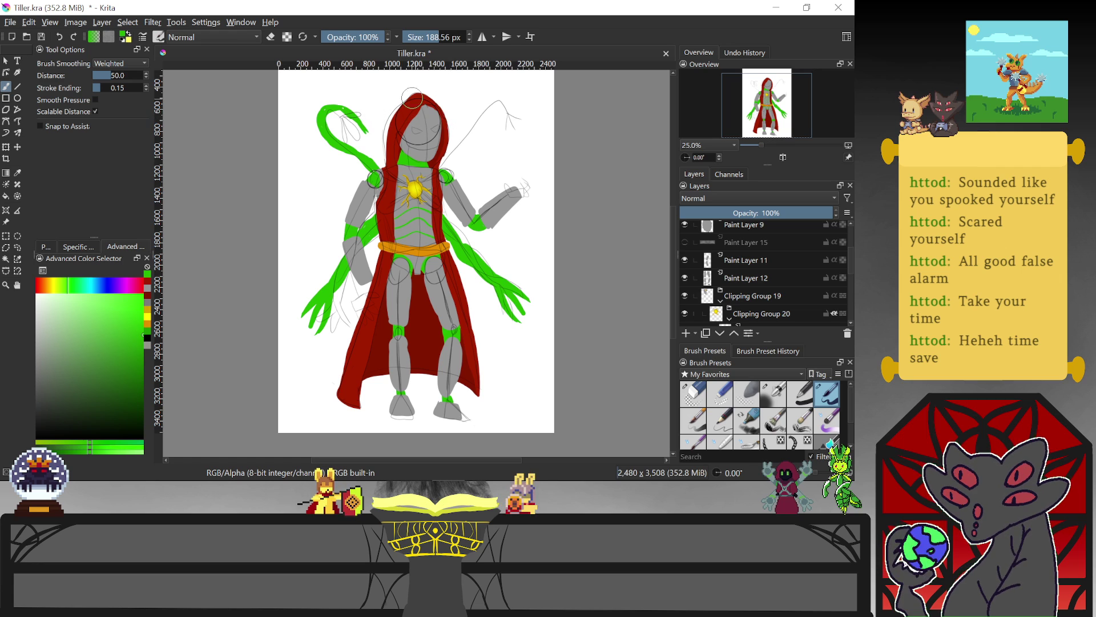
mouse_move(349, 109)
mouse_down()
mouse_move(377, 117)
mouse_move(346, 119)
mouse_move(363, 139)
mouse_move(377, 133)
mouse_up()
drag(359, 118, 375, 129)
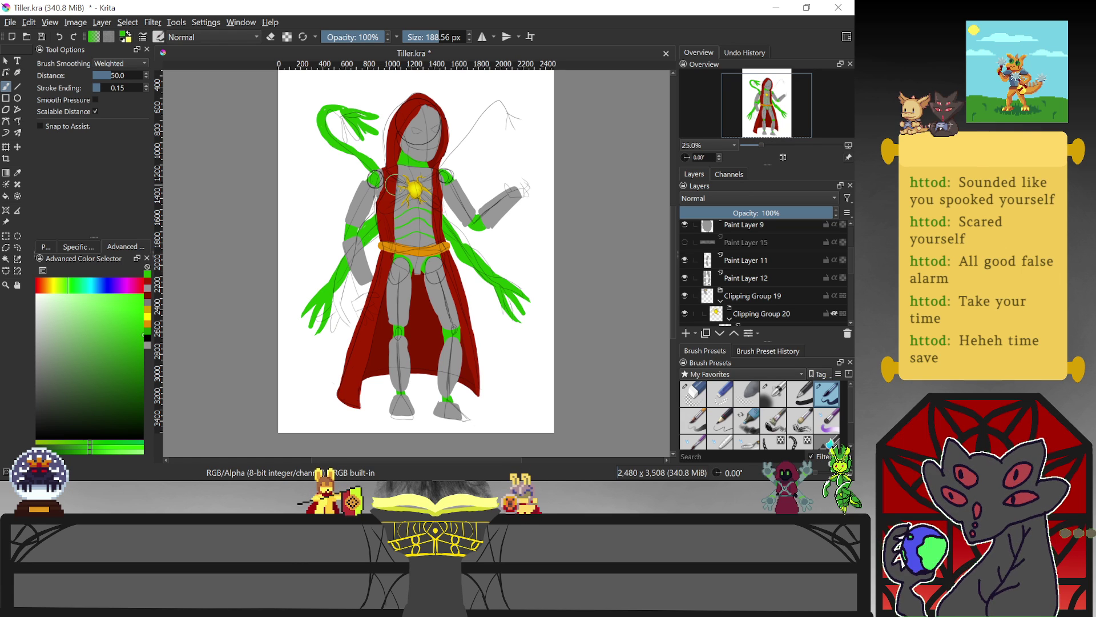
key(ctrl)
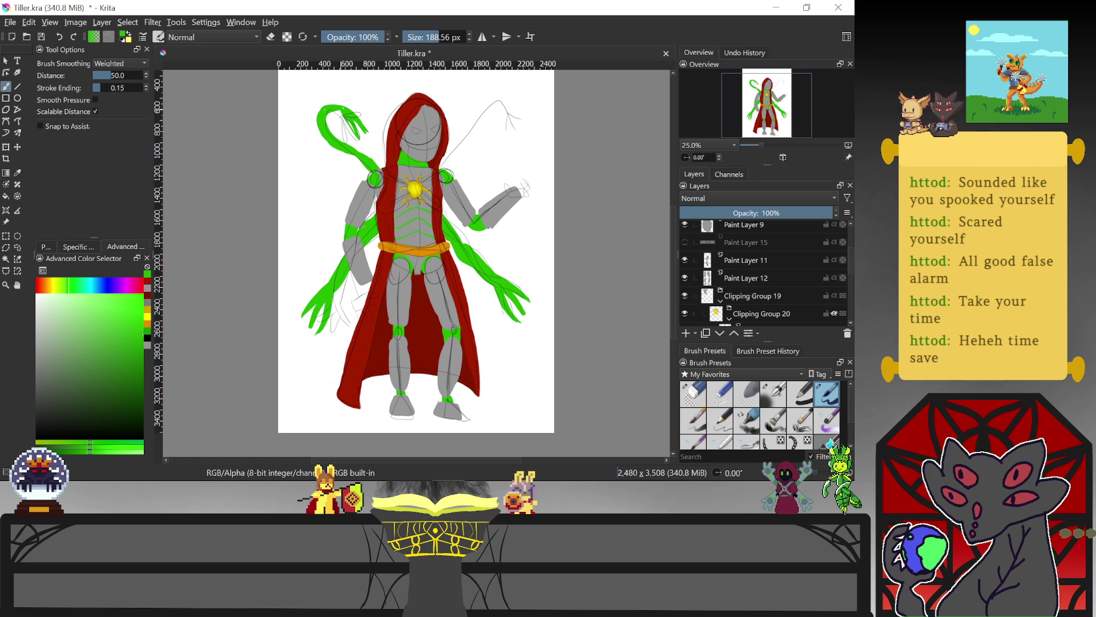
drag(346, 108, 374, 121)
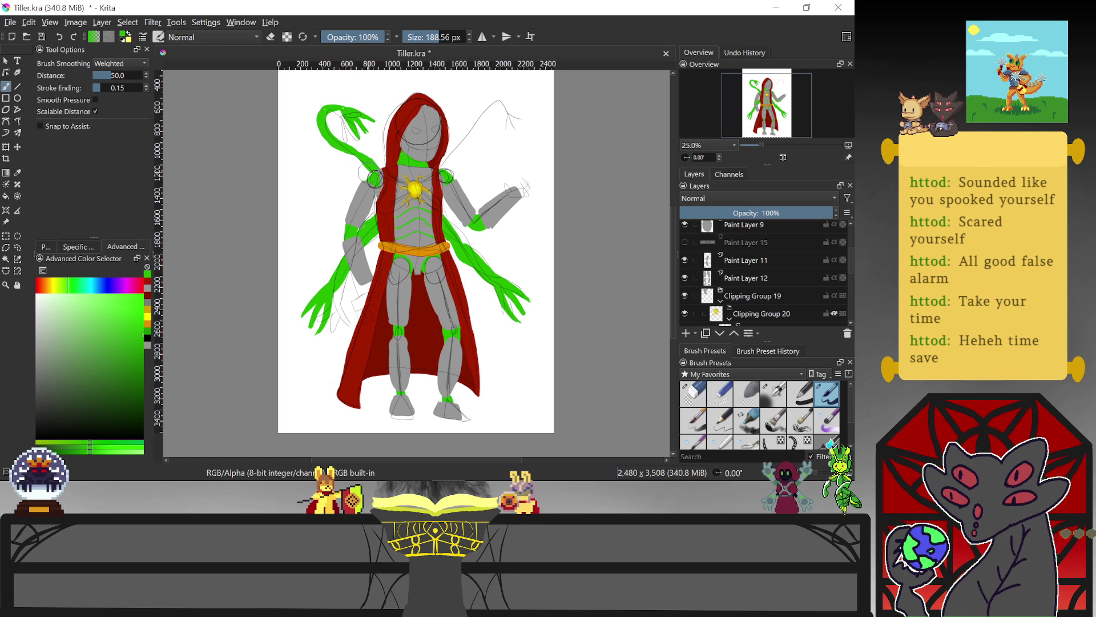
drag(338, 139, 340, 112)
Undo all strokes of the thick raised arm beside the hood
key(ctrl+z)
key(ctrl+z)
key(ctrl+z)
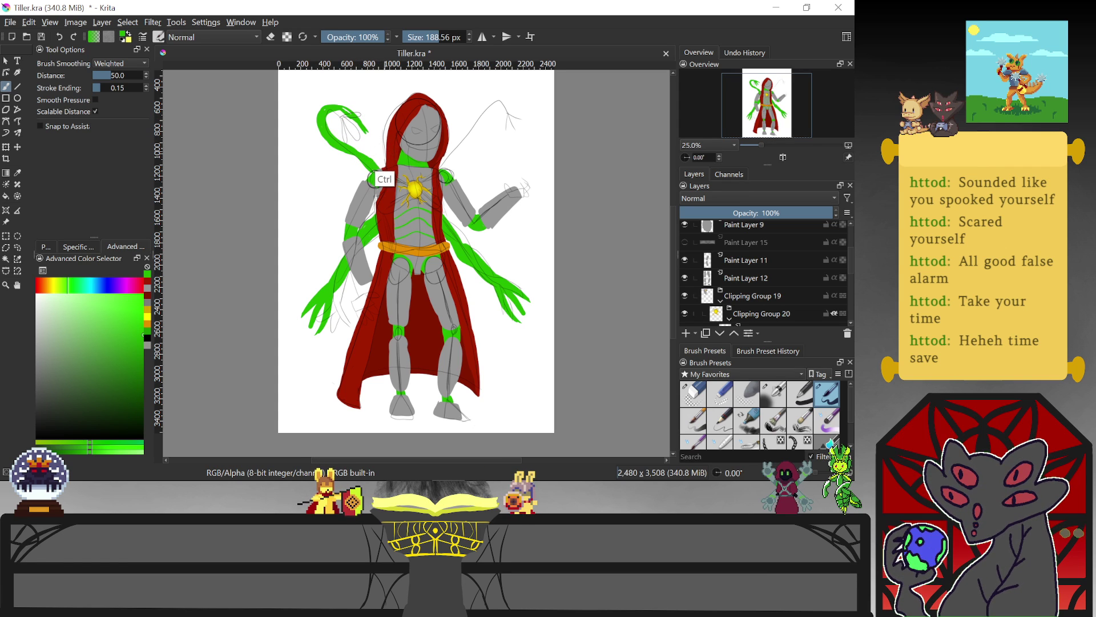
key(ctrl+z)
key(ctrl+z)
key(ctrl+z)
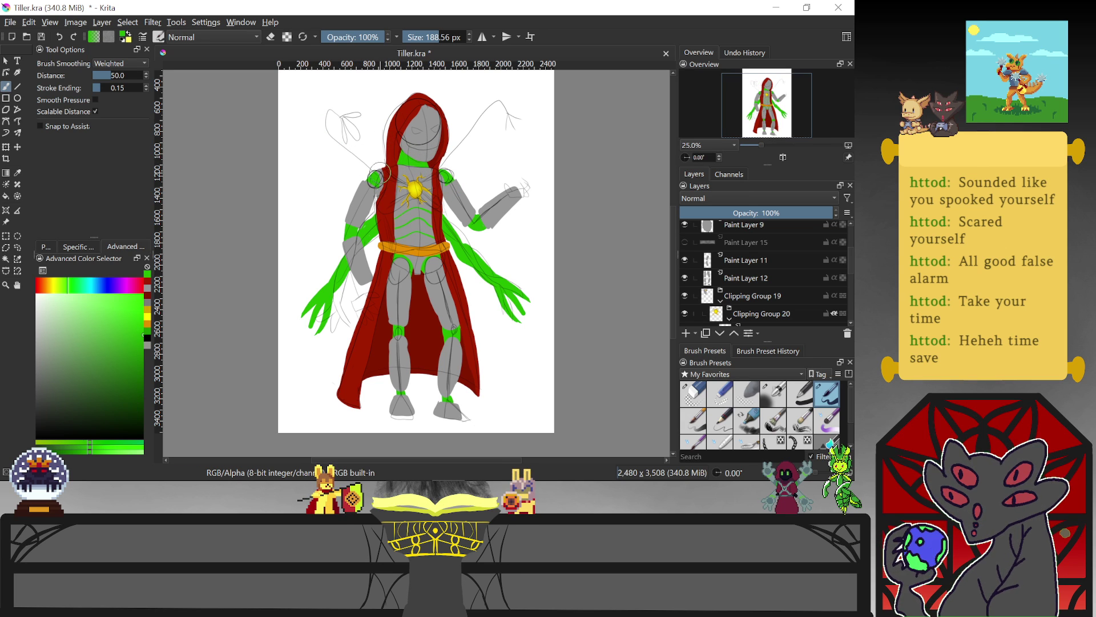
Outline a larger raised green arm sweeping from the shoulder in a wide curl up to the height of the hood's top
mouse_move(372, 165)
mouse_down()
mouse_move(317, 141)
mouse_move(308, 109)
mouse_move(334, 88)
mouse_move(371, 98)
mouse_up()
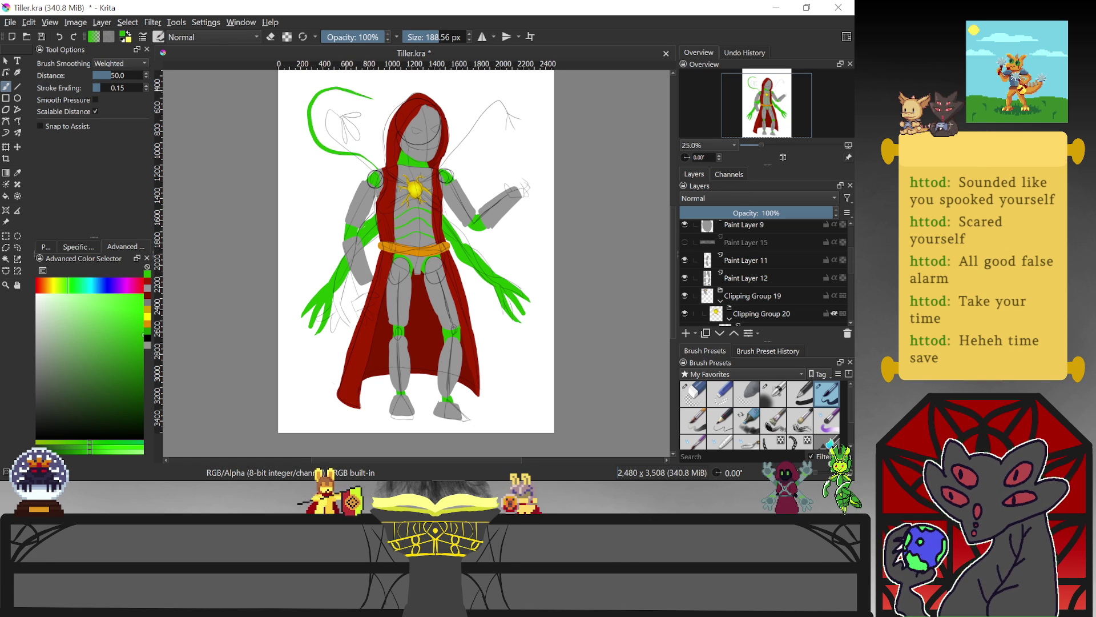
mouse_move(371, 113)
mouse_down()
mouse_move(335, 92)
mouse_move(323, 106)
mouse_up()
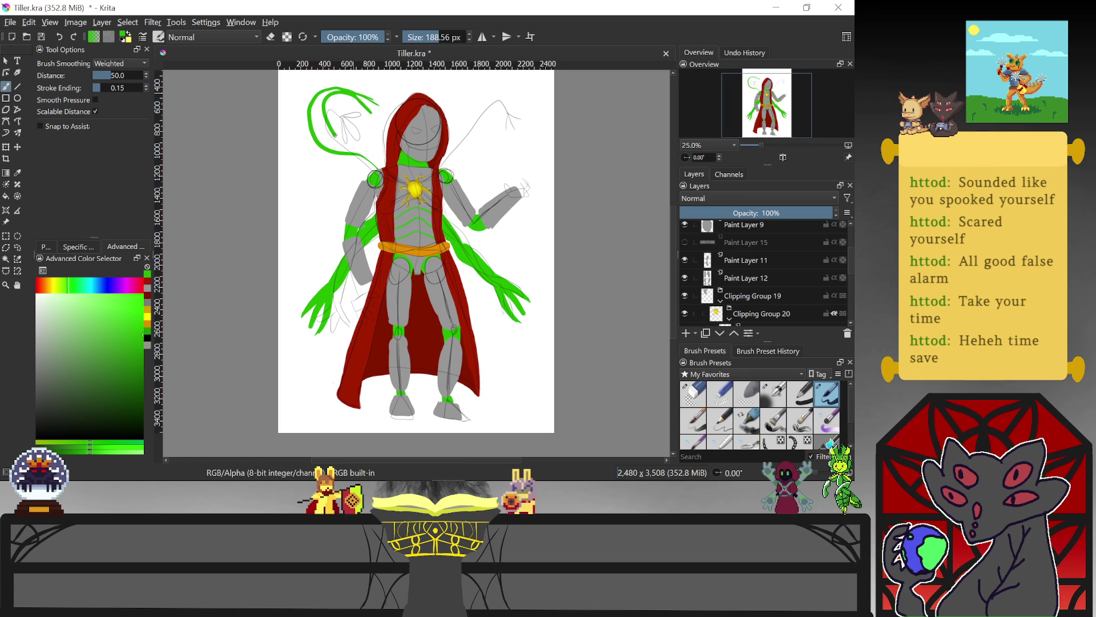
key(ctrl+z)
mouse_move(364, 113)
mouse_down()
mouse_move(321, 87)
mouse_move(310, 114)
mouse_move(331, 154)
mouse_move(378, 171)
mouse_move(318, 136)
mouse_up()
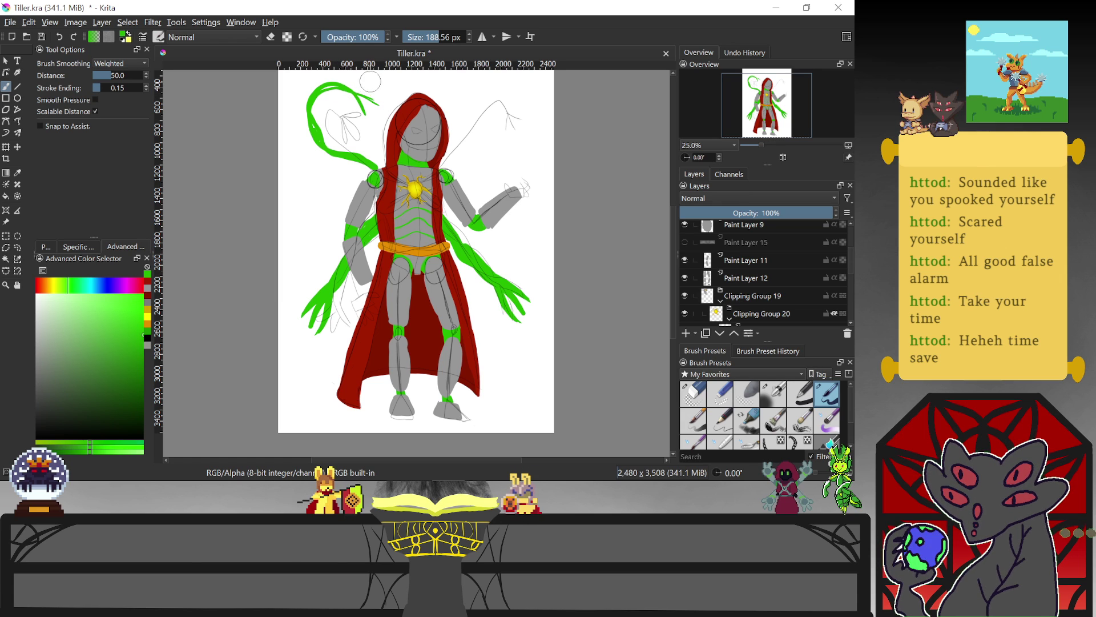
Paint spread green fingers on the raised hand left of the hood and fill the curled arm with solid green
drag(381, 90, 359, 90)
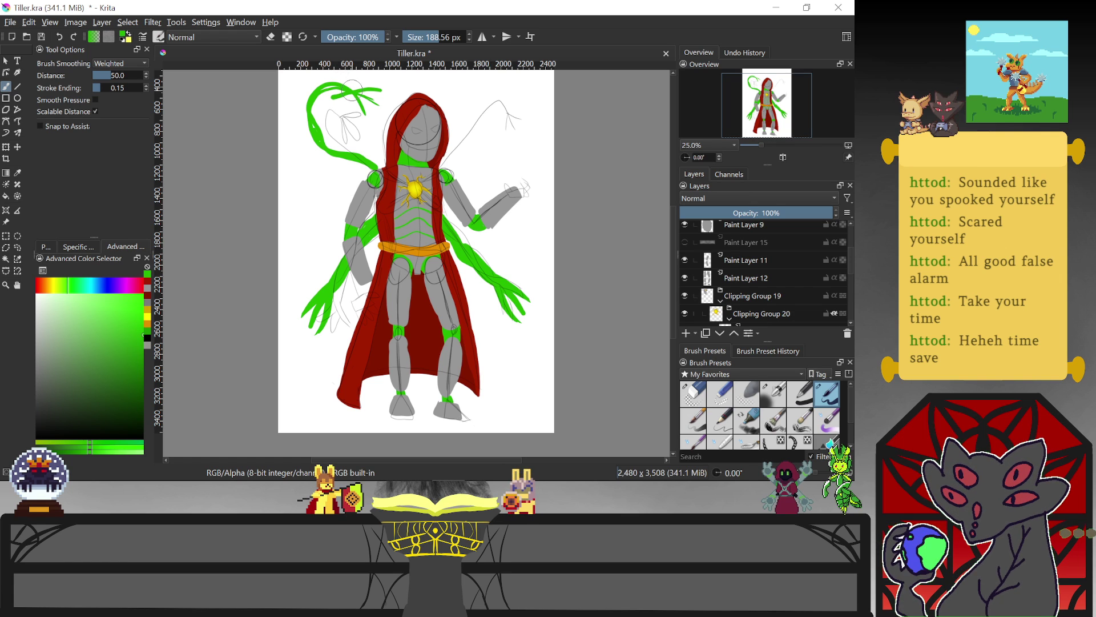
key(ctrl+z)
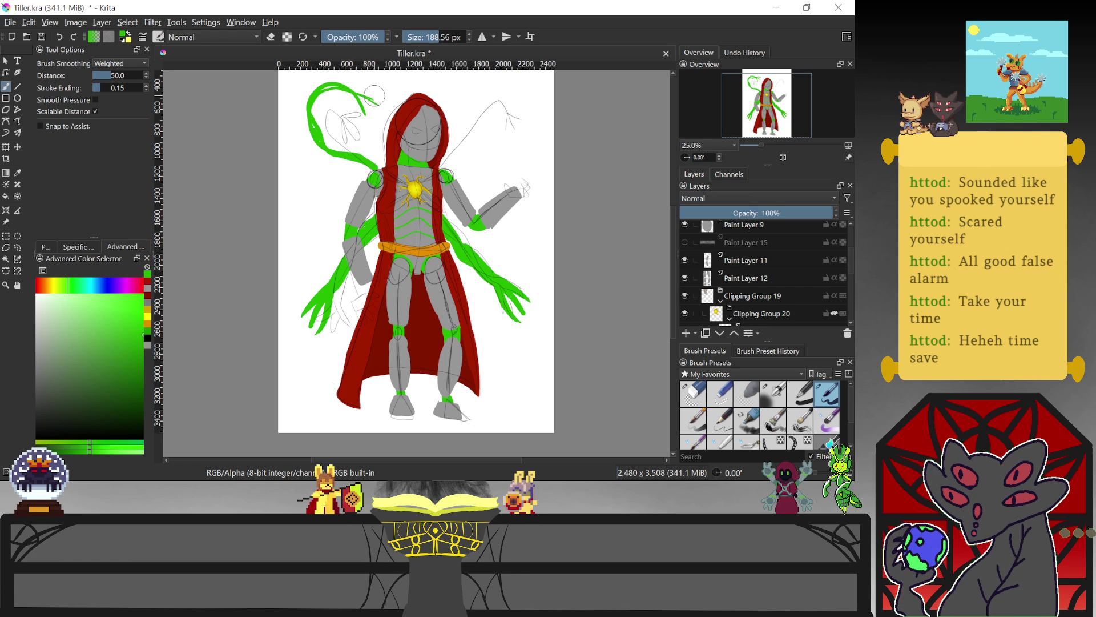
drag(381, 89, 344, 93)
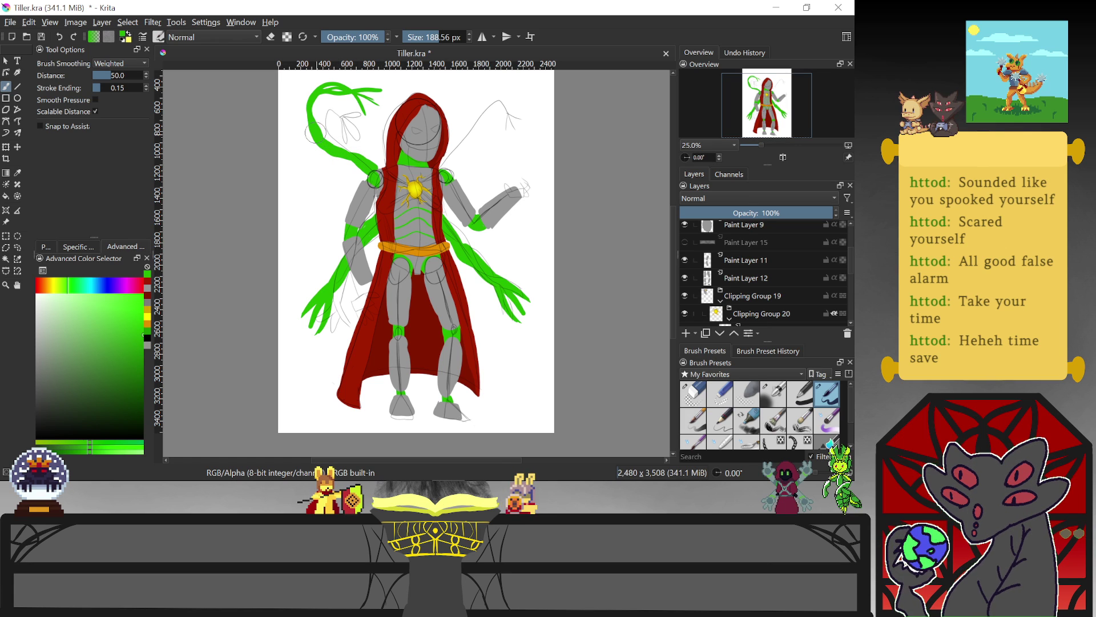
drag(331, 144, 313, 124)
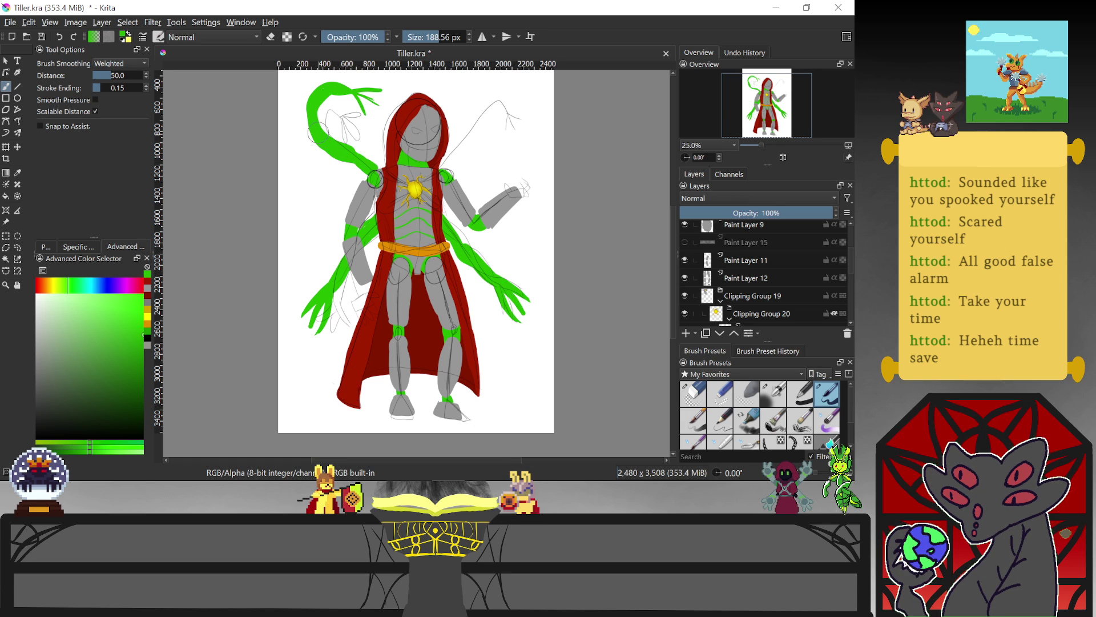
Paint the lowest finger of the left raised hand in green and thicken the hand's fingers
drag(355, 102, 362, 114)
key(ctrl+z)
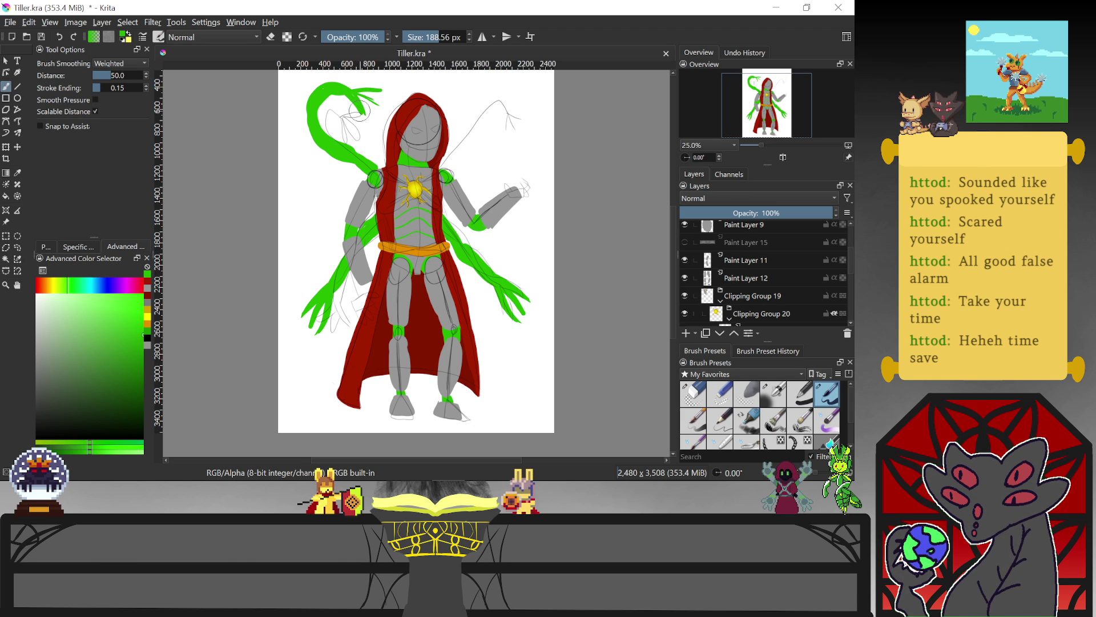
key(ctrl)
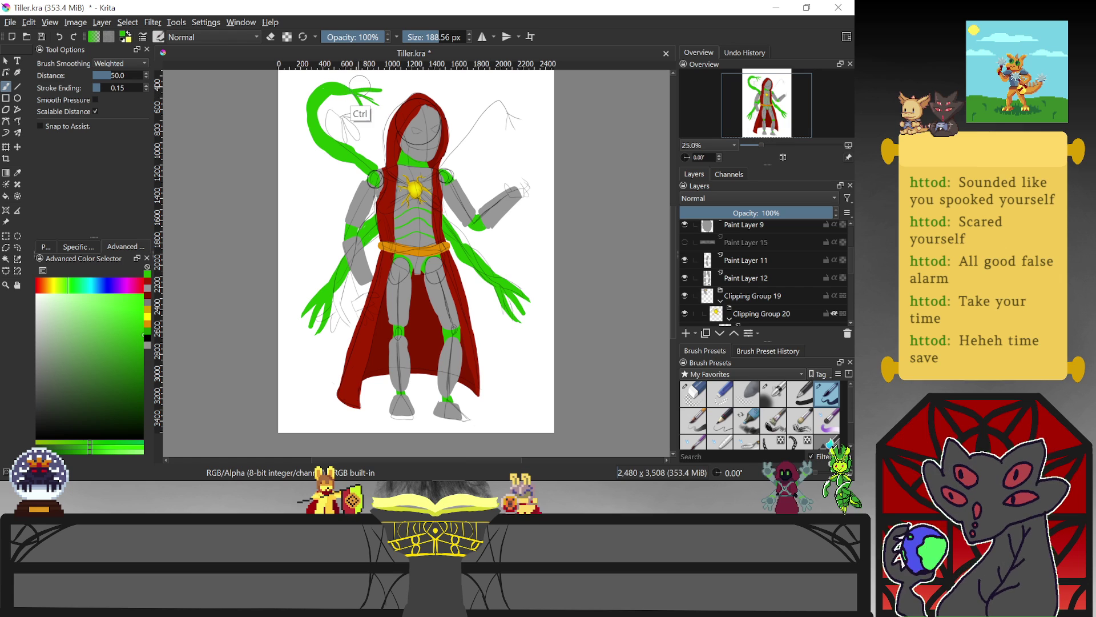
drag(355, 98, 364, 114)
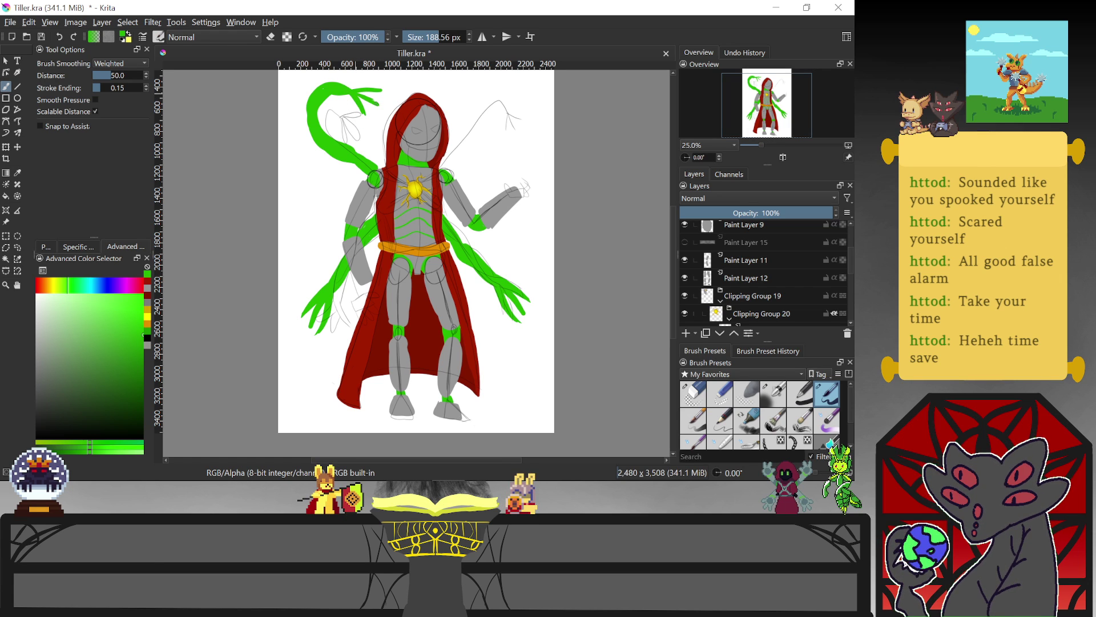
drag(342, 84, 355, 84)
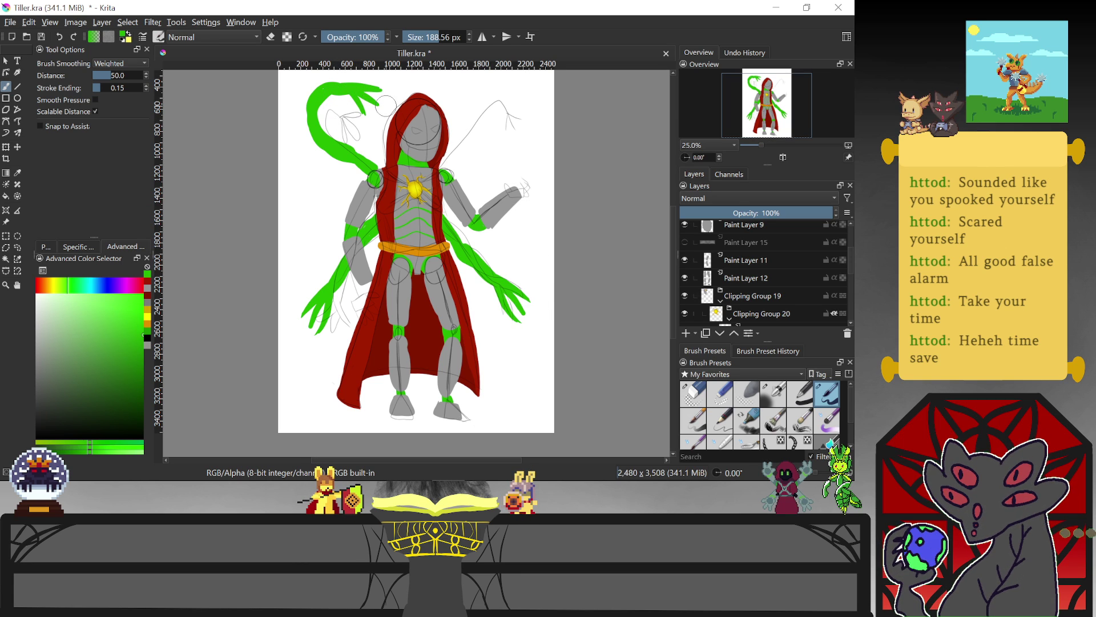
key(e)
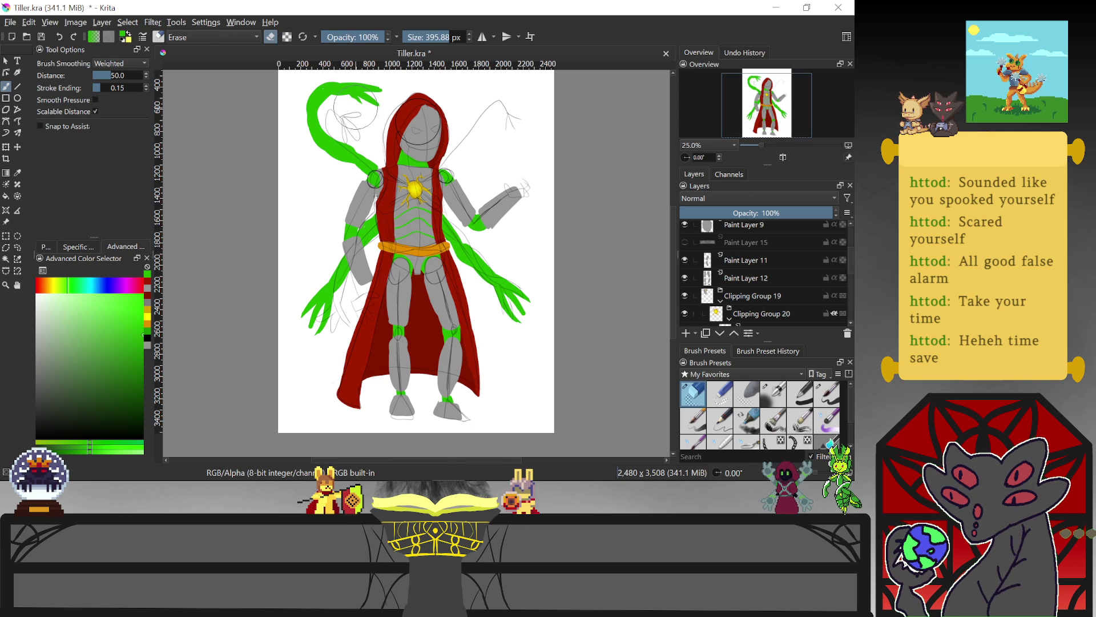
key(e)
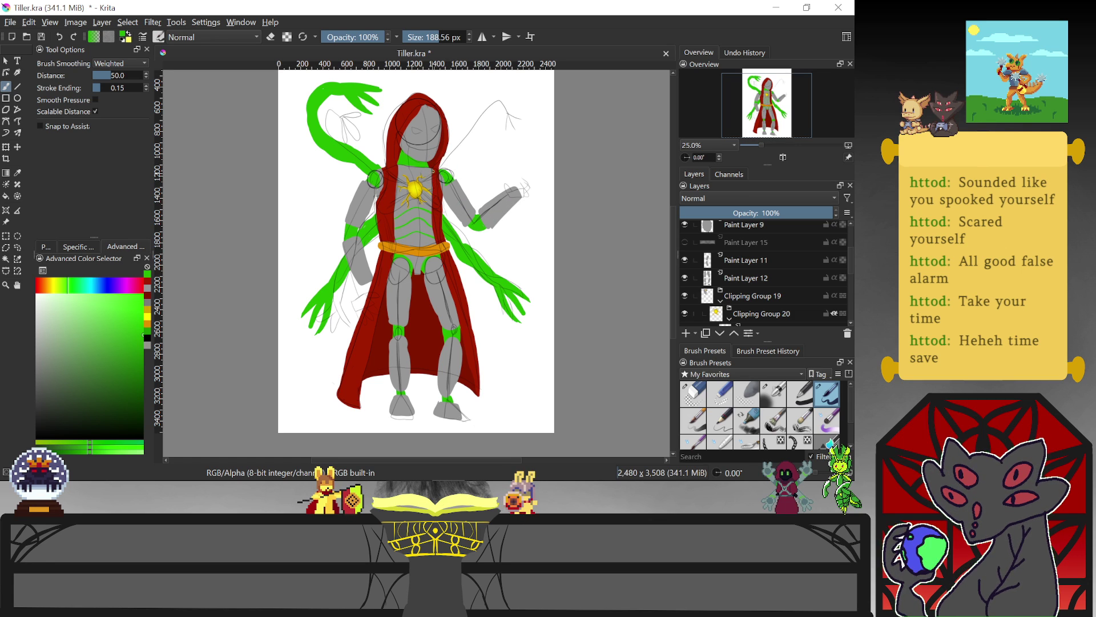
Paint a matching raised green arm right of the hood, bending outward from the shoulder and ending in spread fingers
mouse_move(462, 143)
mouse_down()
mouse_move(498, 96)
mouse_move(530, 112)
mouse_move(537, 130)
mouse_move(522, 120)
mouse_move(519, 133)
mouse_up()
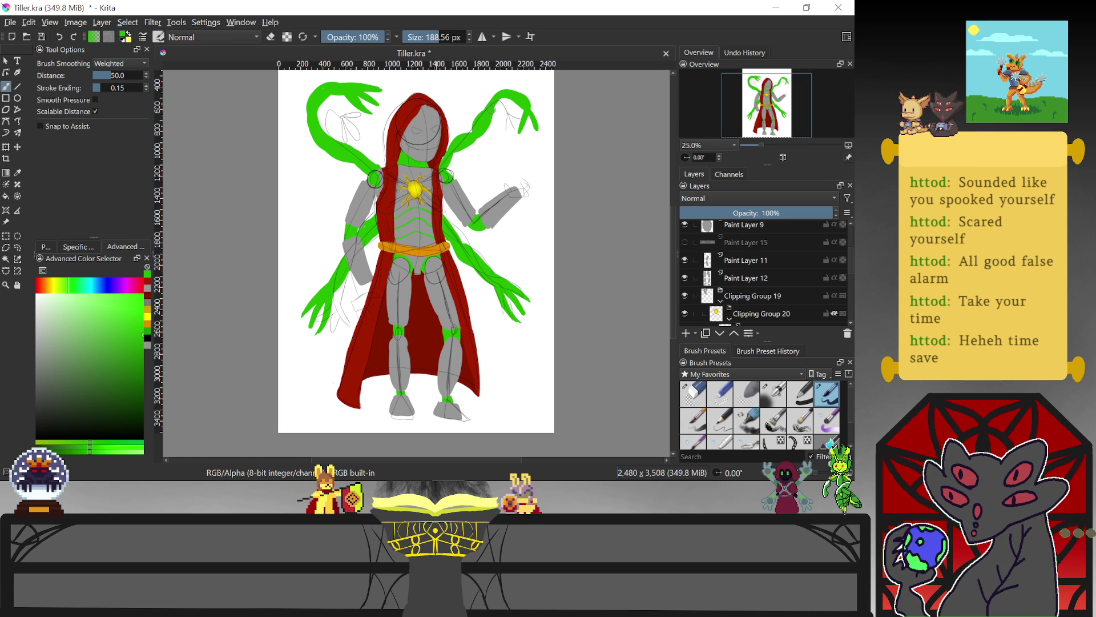
mouse_move(529, 104)
mouse_down()
mouse_move(548, 123)
mouse_move(534, 105)
mouse_move(549, 122)
mouse_move(563, 105)
mouse_move(567, 114)
mouse_up()
key(e)
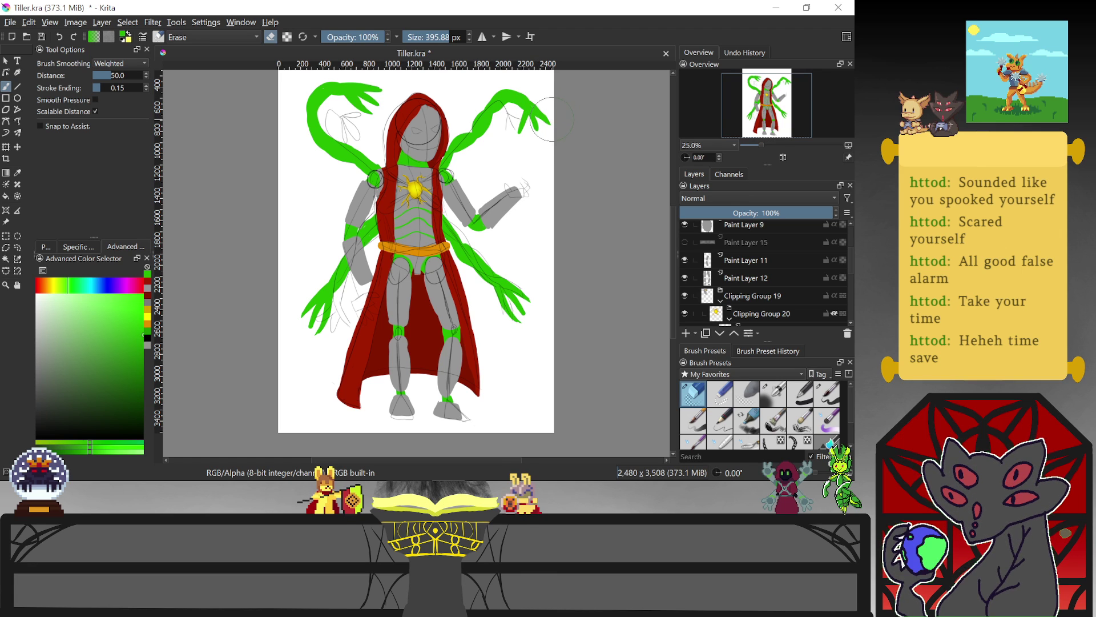
key(e)
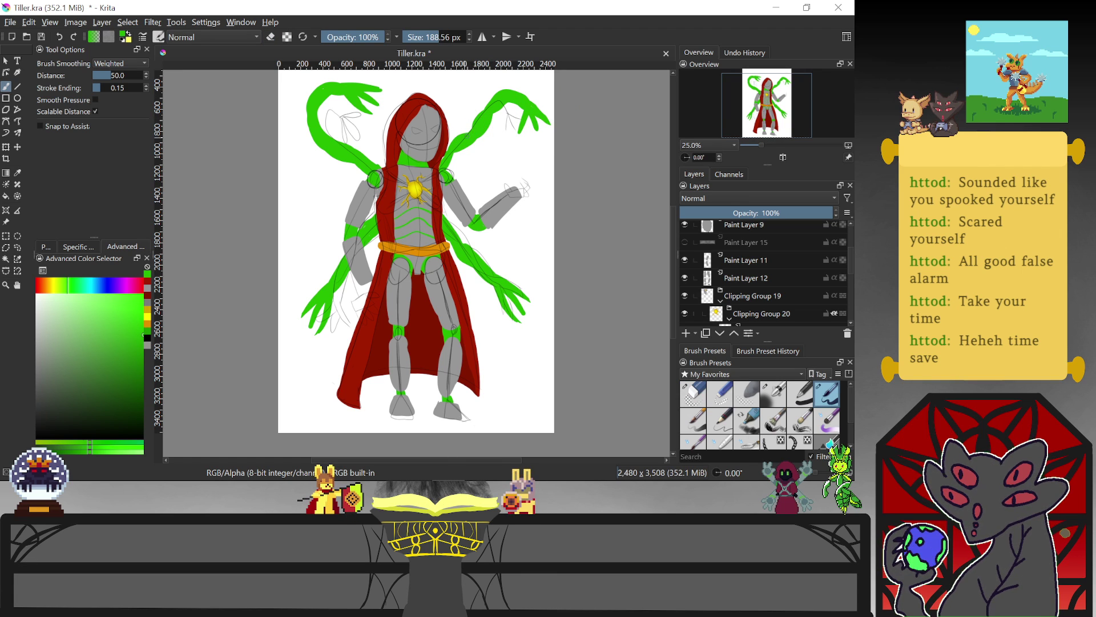
drag(450, 164, 464, 143)
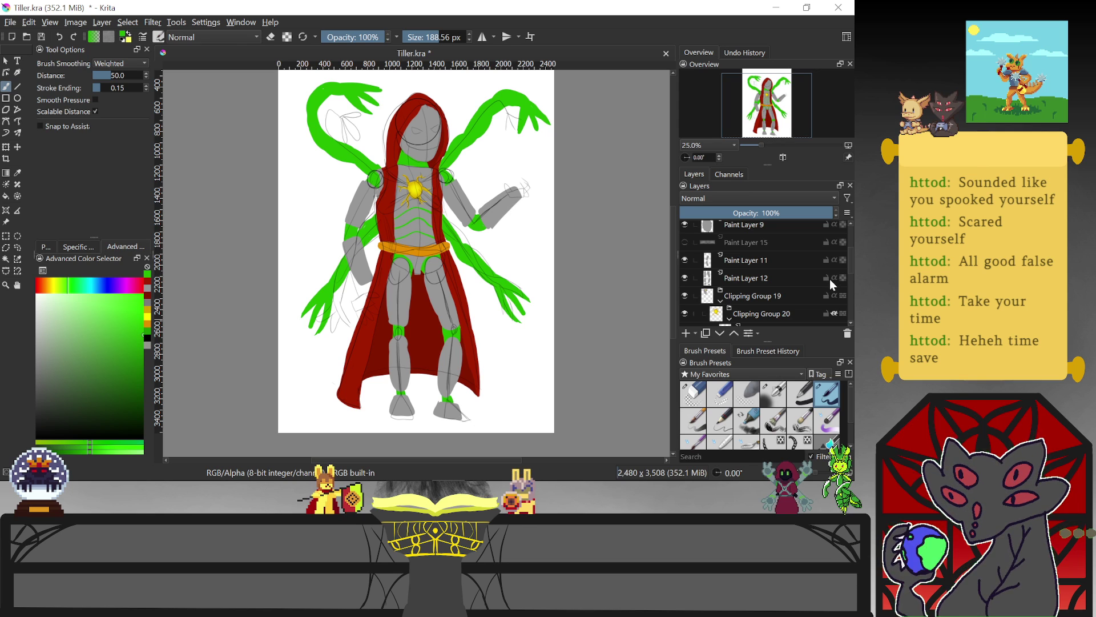
Collapse Clipping Group 19 and Group 13, and merge the upper Paint Layer 22 with the Paint Layer 22 below it
mouse_move(831, 278)
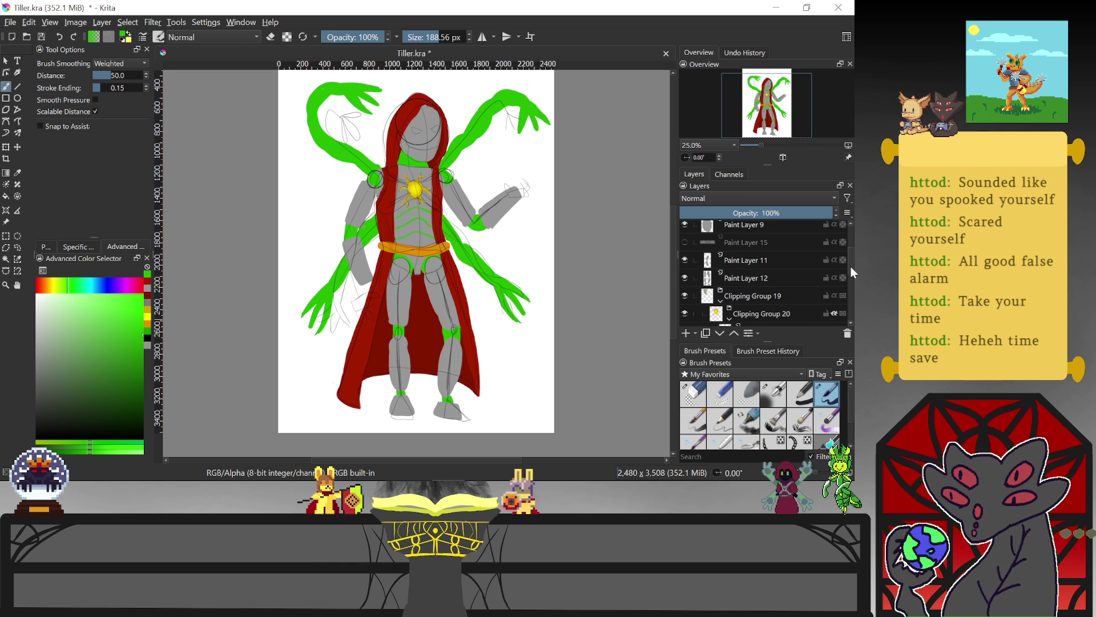
mouse_move(851, 266)
mouse_down()
mouse_move(850, 276)
mouse_move(852, 266)
mouse_up()
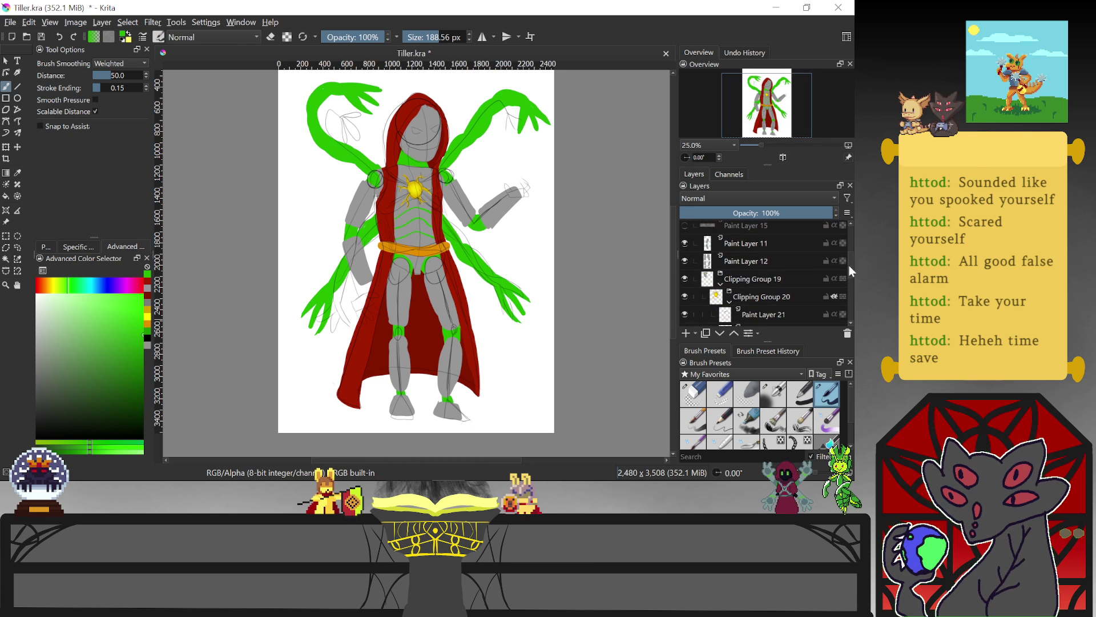
click(721, 285)
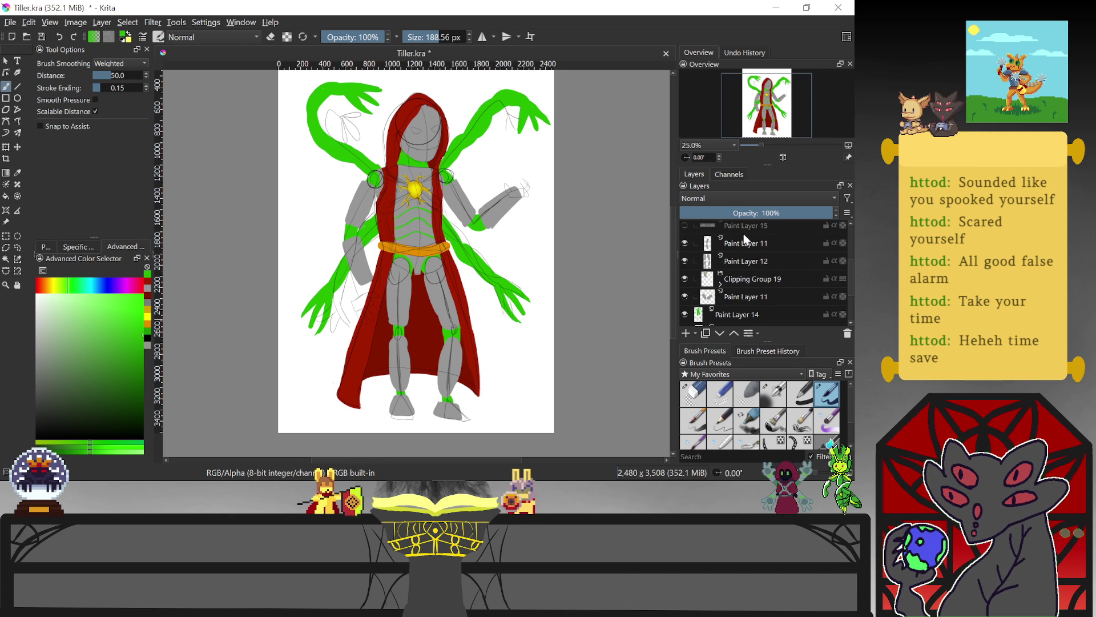
drag(850, 276, 848, 250)
click(712, 271)
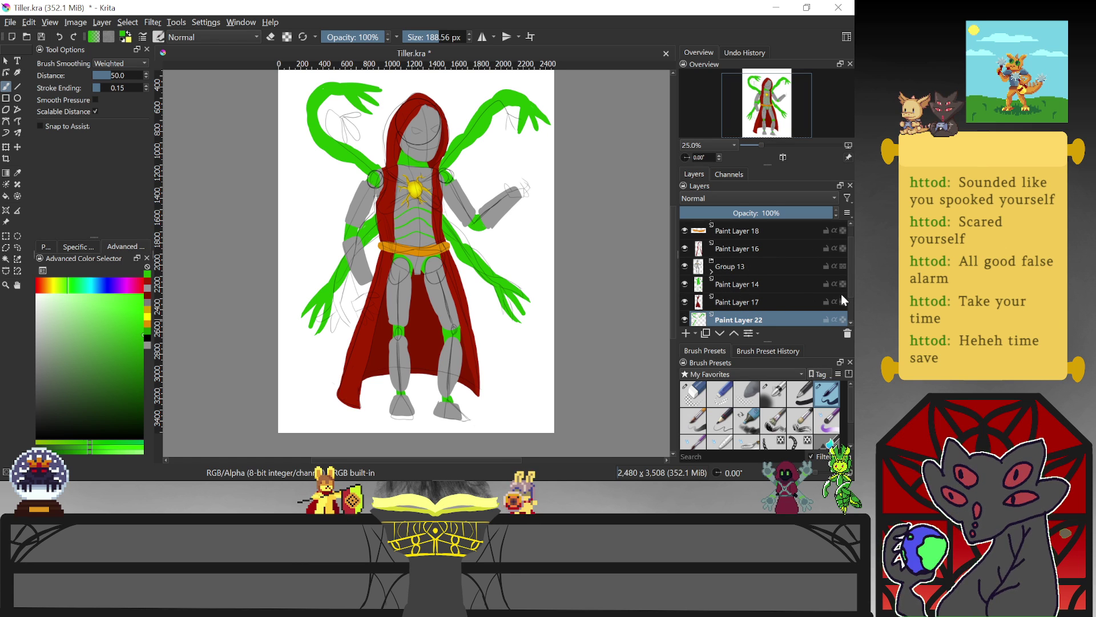
scroll(853, 286, down, 2)
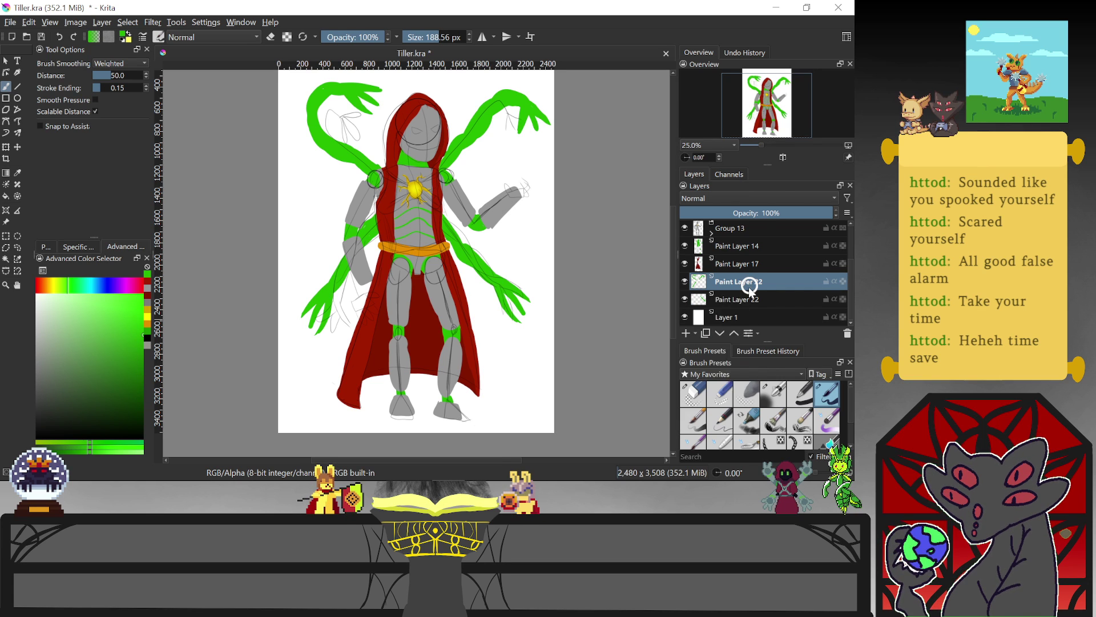
right_click(750, 286)
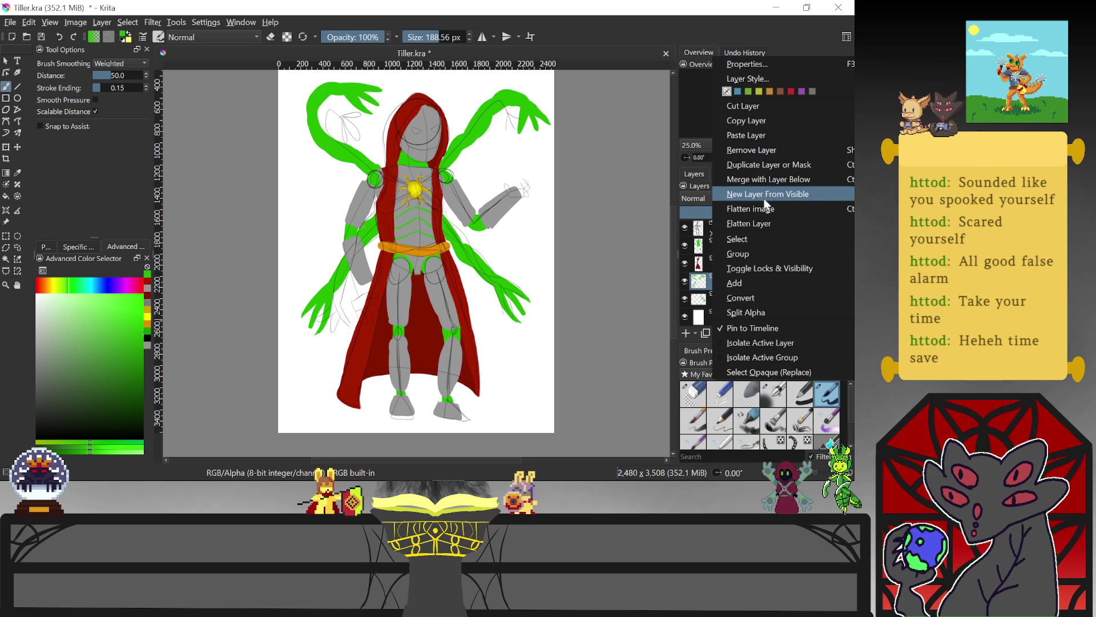
key(Escape)
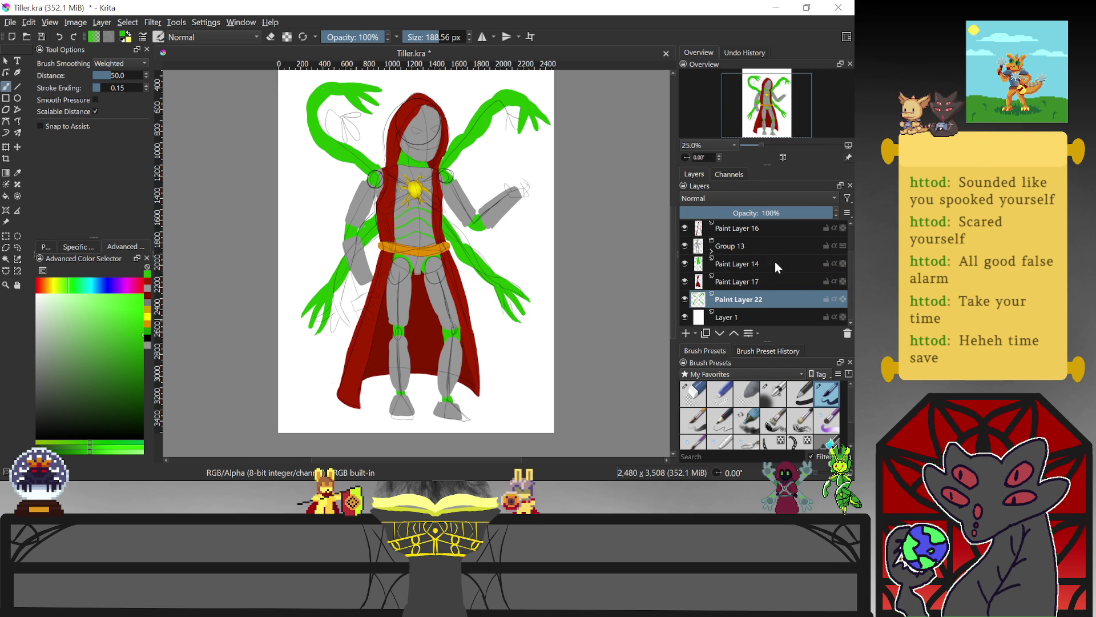
Add a paint layer above Paint Layer 22, sample the body's grey and paint pointed claws on the right raised hand
click(685, 334)
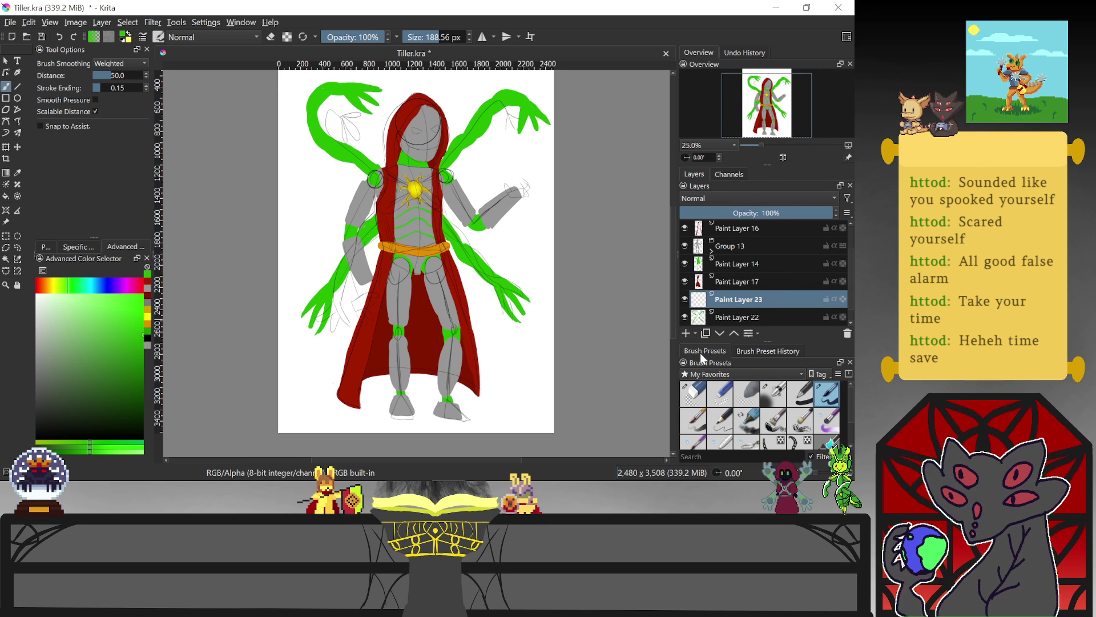
ctrl+click(467, 197)
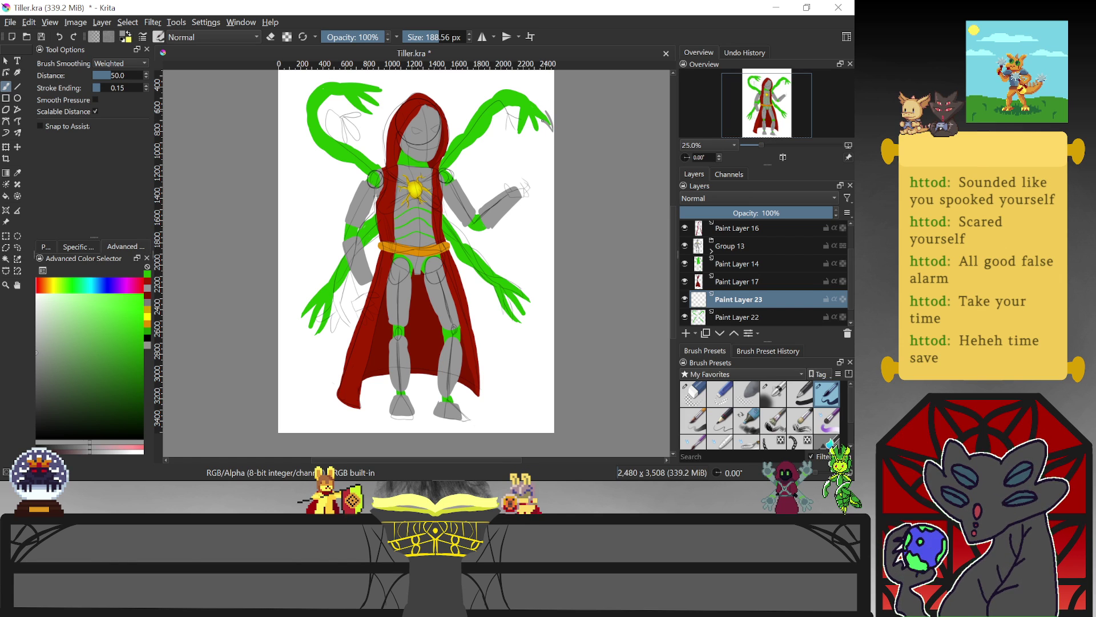
drag(545, 118, 548, 116)
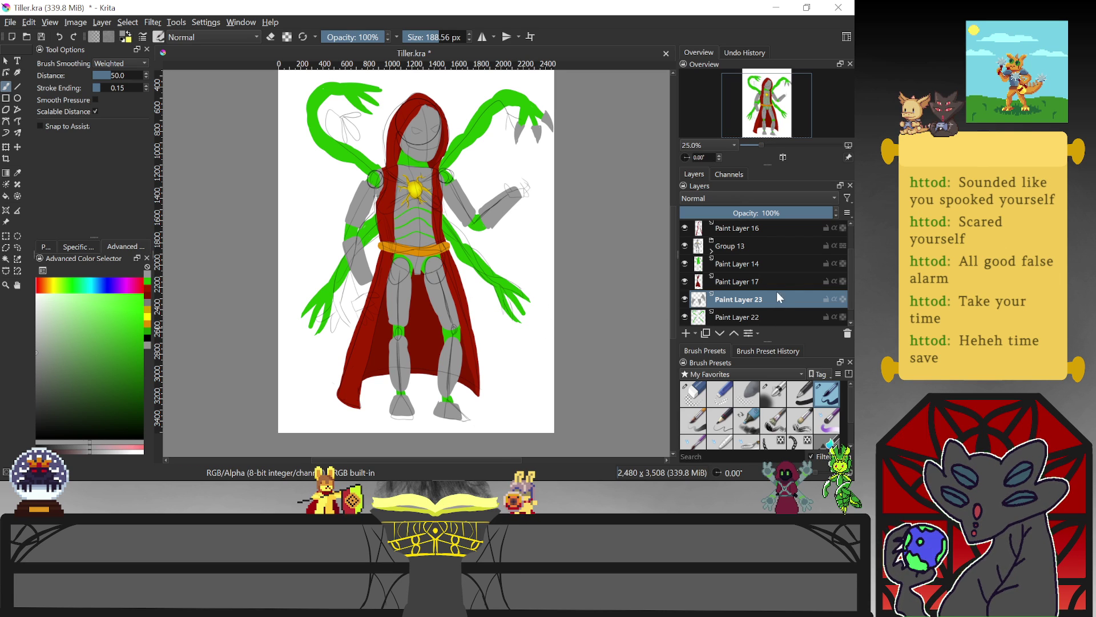
With Paint Layer 22 selected, paint pointed grey claws on the fingertips of both lowered green hands
click(744, 314)
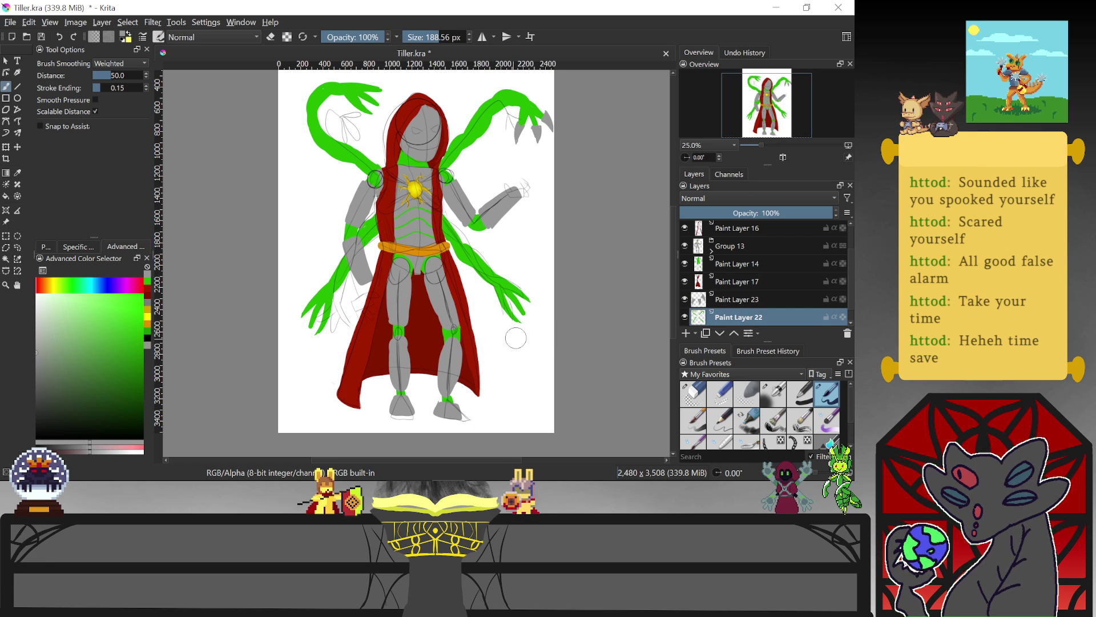
key(e)
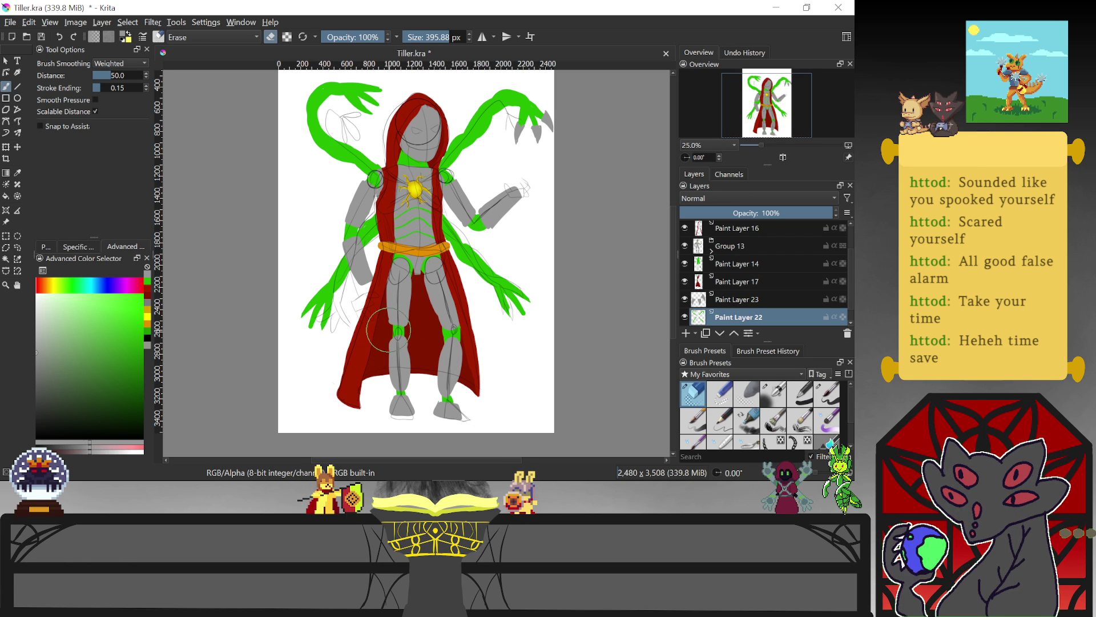
key(/)
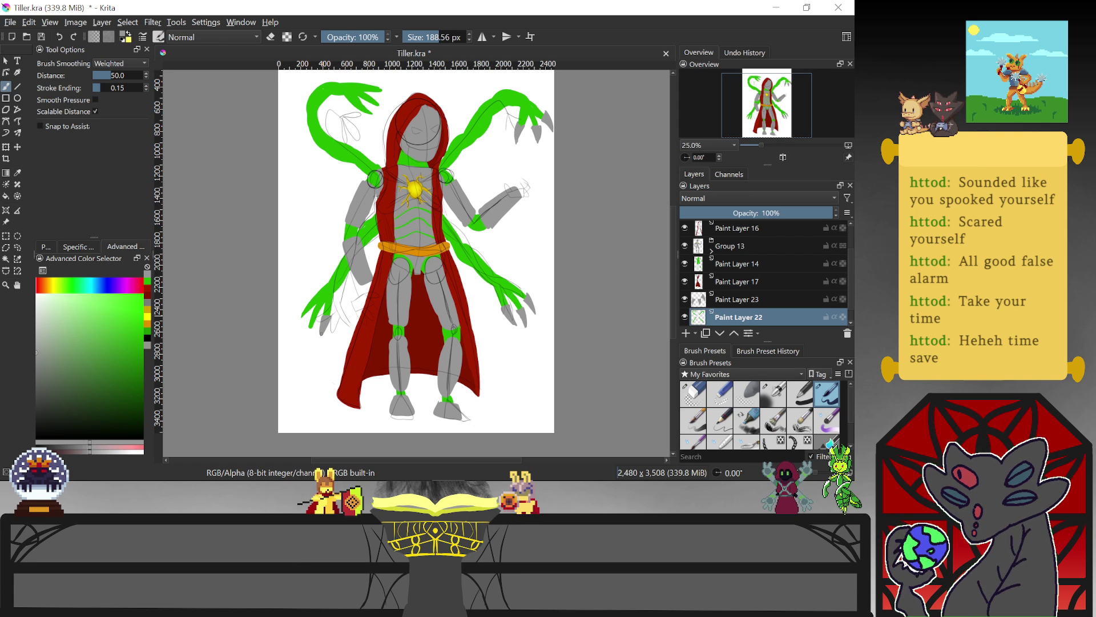
drag(318, 337, 322, 329)
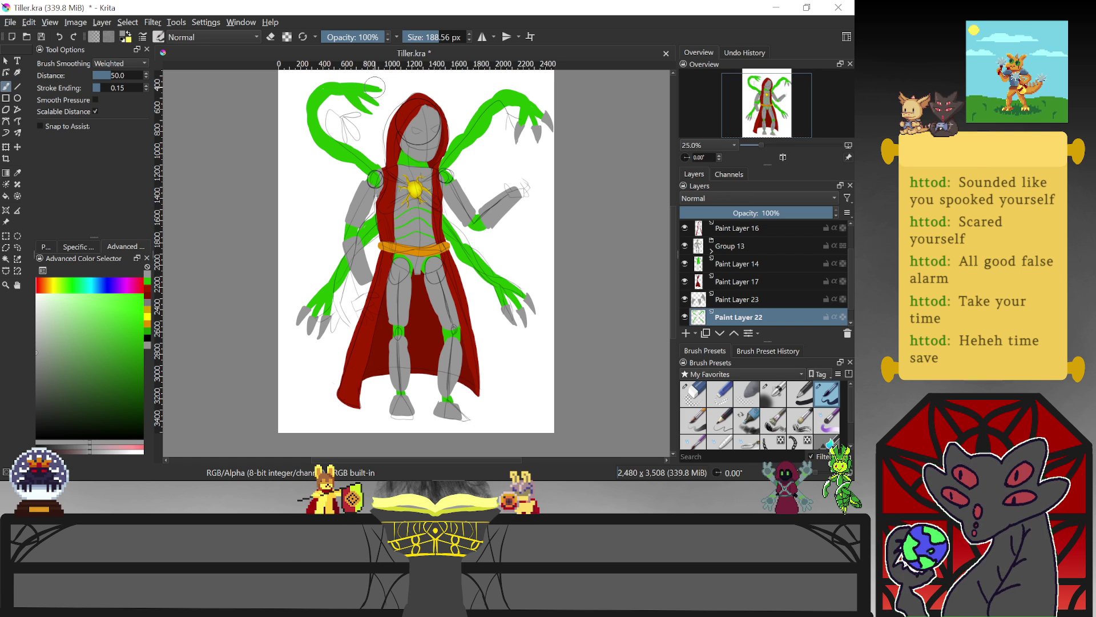
Paint pointed grey claws on the fingertips of the left raised hand and save the document
drag(375, 88, 384, 91)
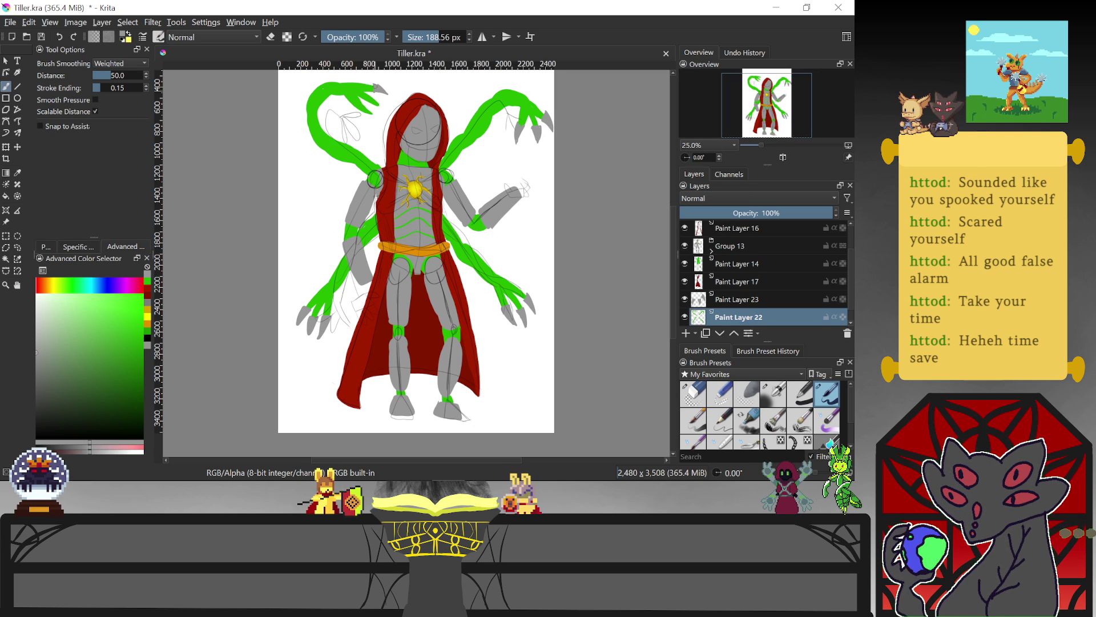
key(ctrl+z)
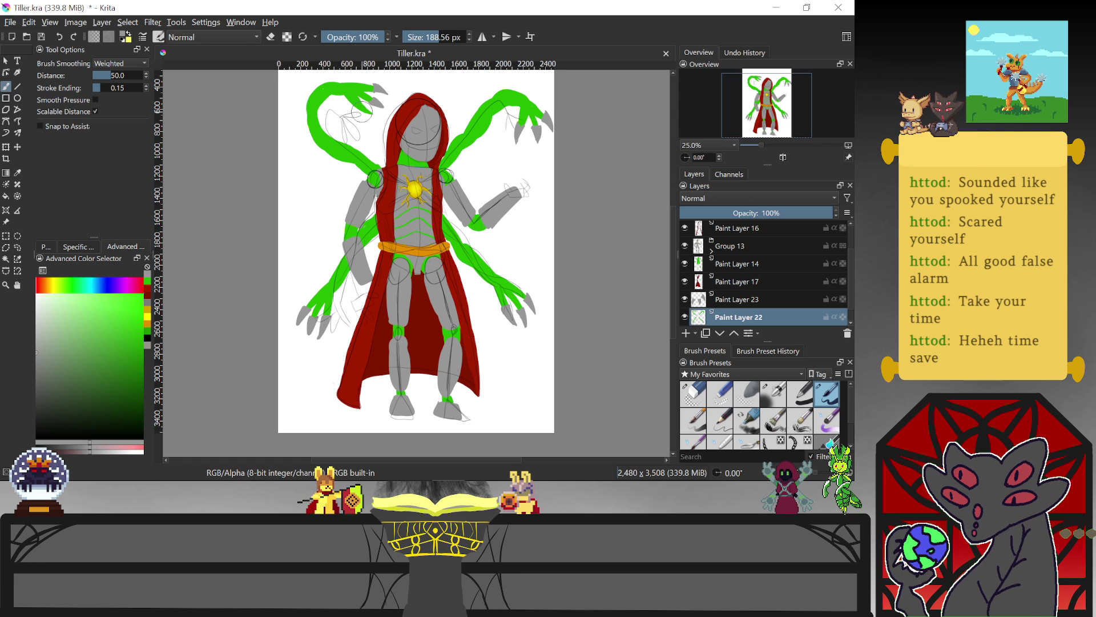
drag(359, 112, 360, 113)
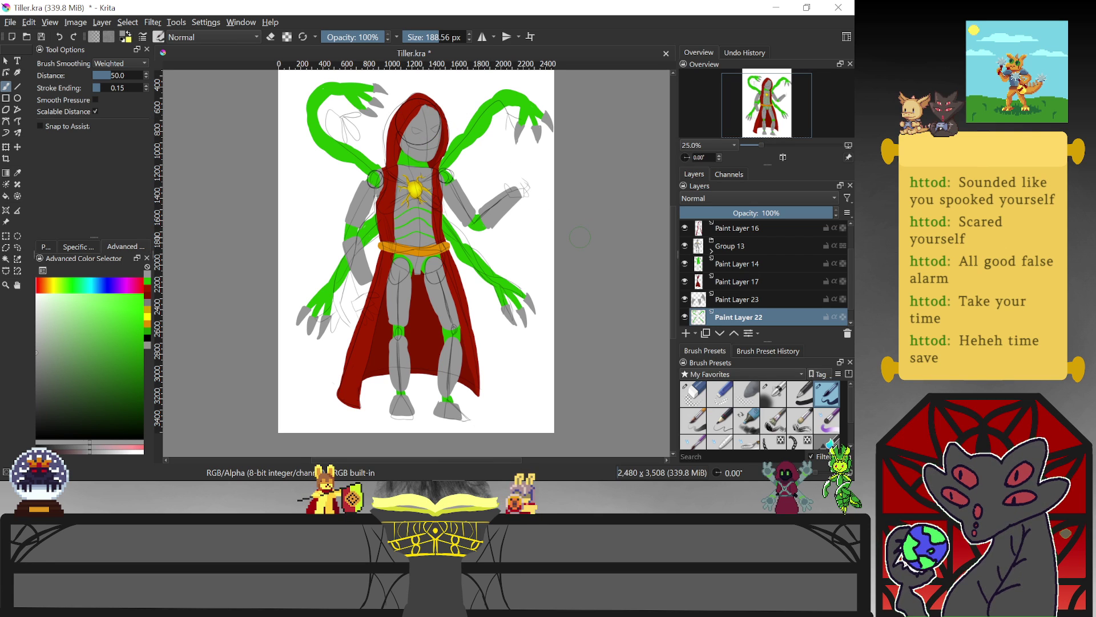
click(13, 22)
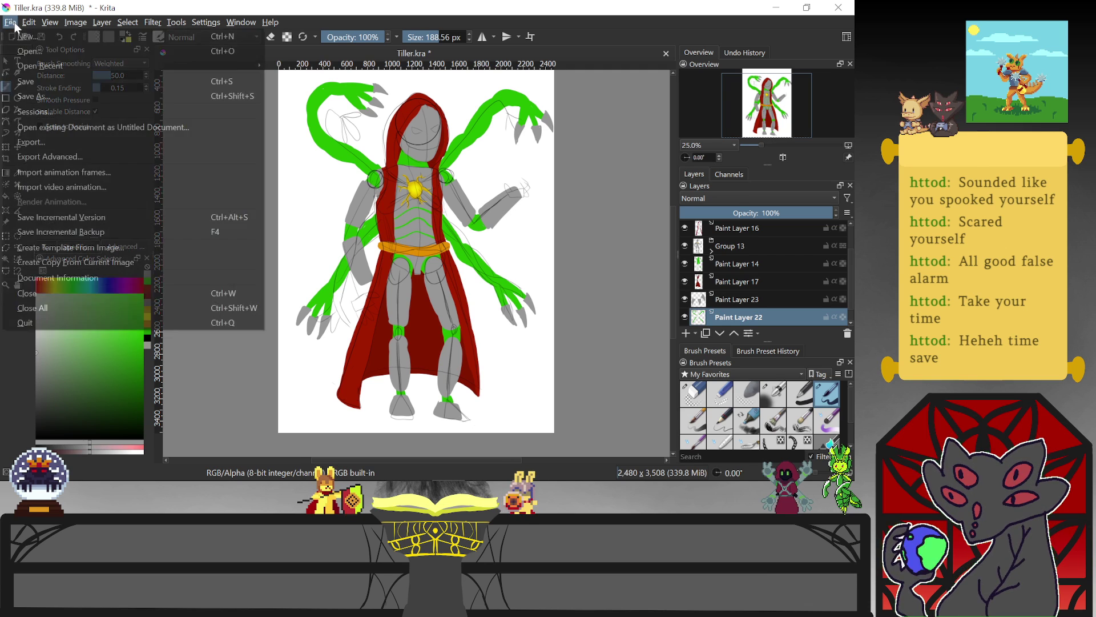
click(23, 84)
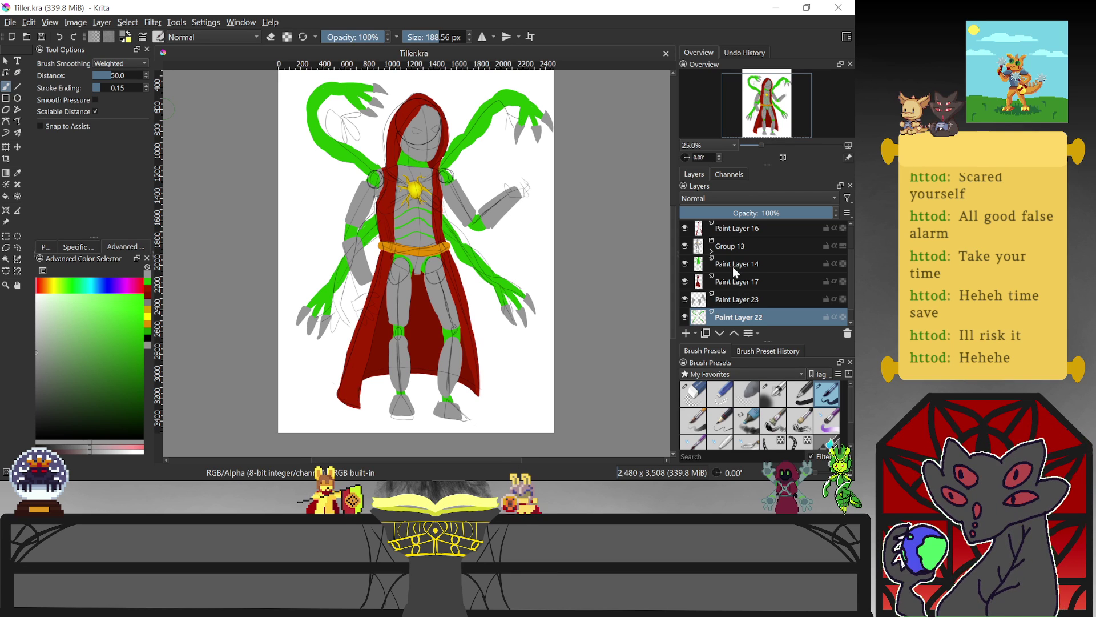
In Group 13, turn Paint Layer 9 into a clipping group, nest a second clipping group on its mask layer and select the lower mask layer
scroll(849, 283, up, 1)
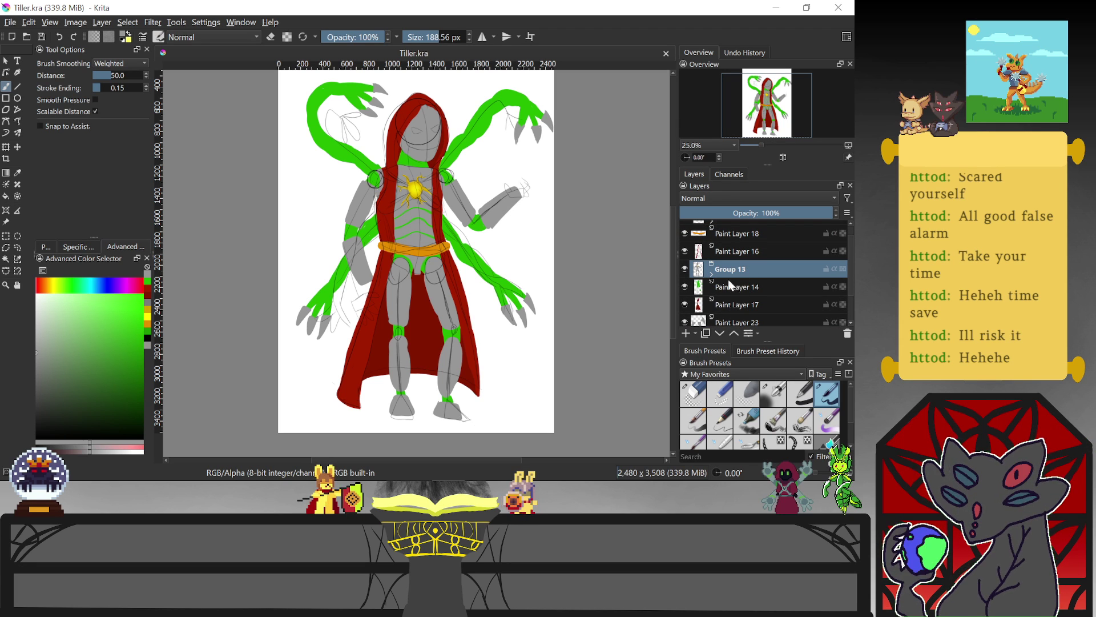
click(712, 274)
click(747, 288)
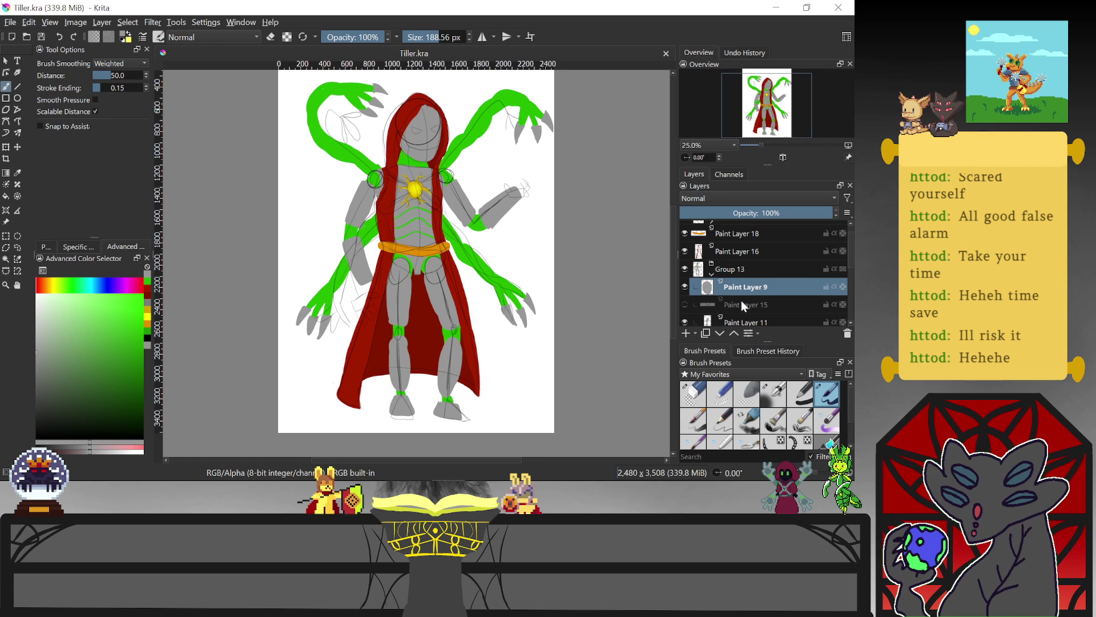
key(ctrl+shift+g)
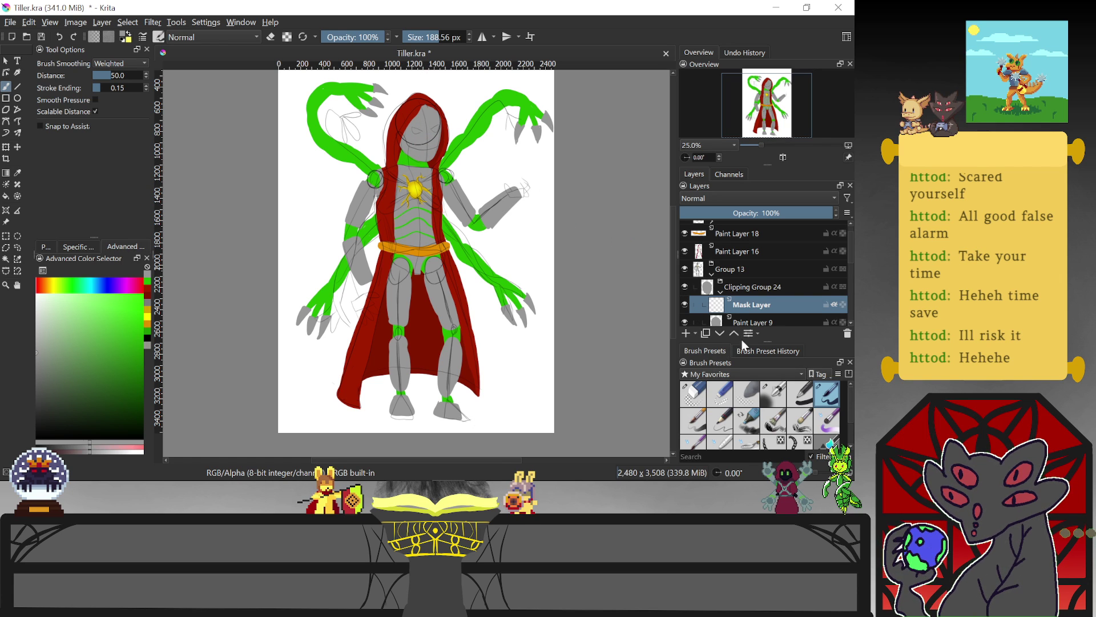
key(ctrl+shift+g)
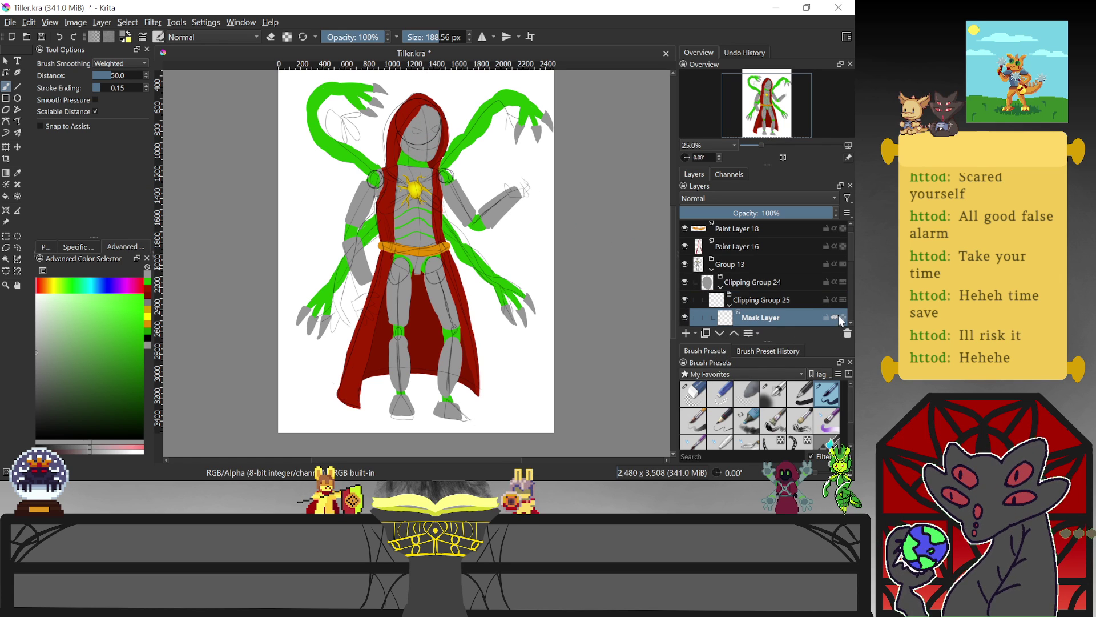
scroll(850, 264, down, 1)
scroll(848, 266, down, 1)
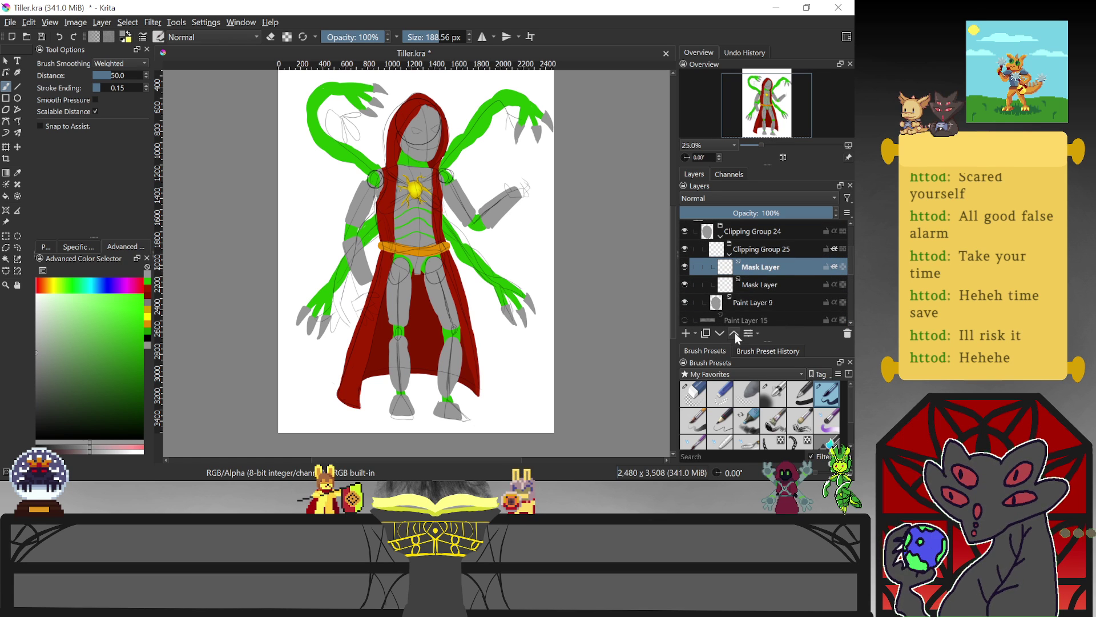
click(776, 289)
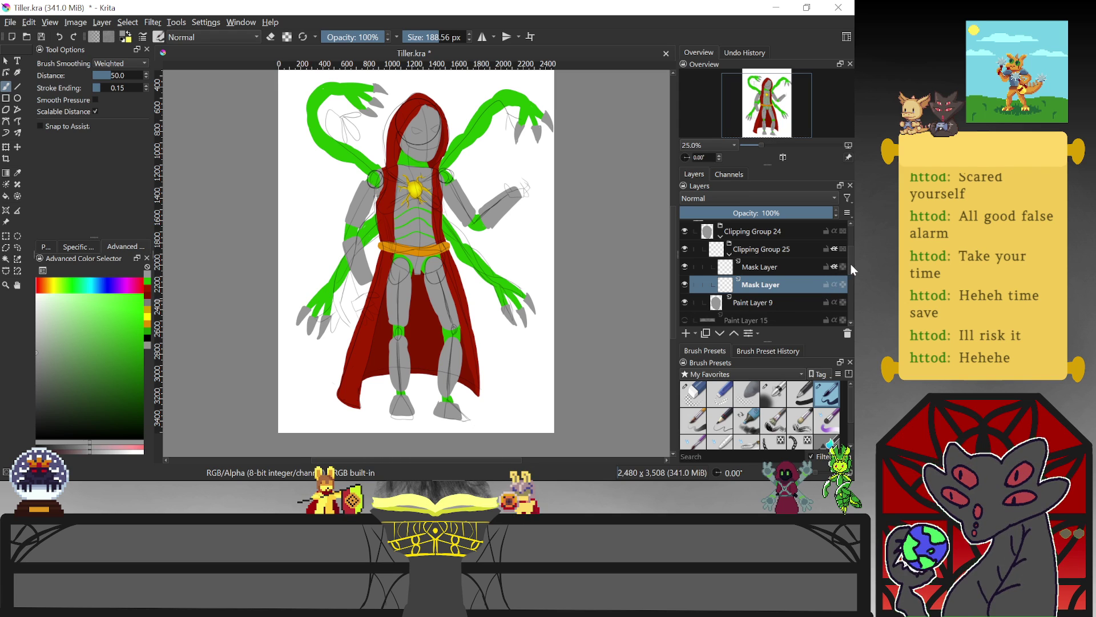
Temporarily hide the yellow mask layer in Clipping Group 20 to sample the chest sun's darker gold, and show that layer again
scroll(851, 268, down, 5)
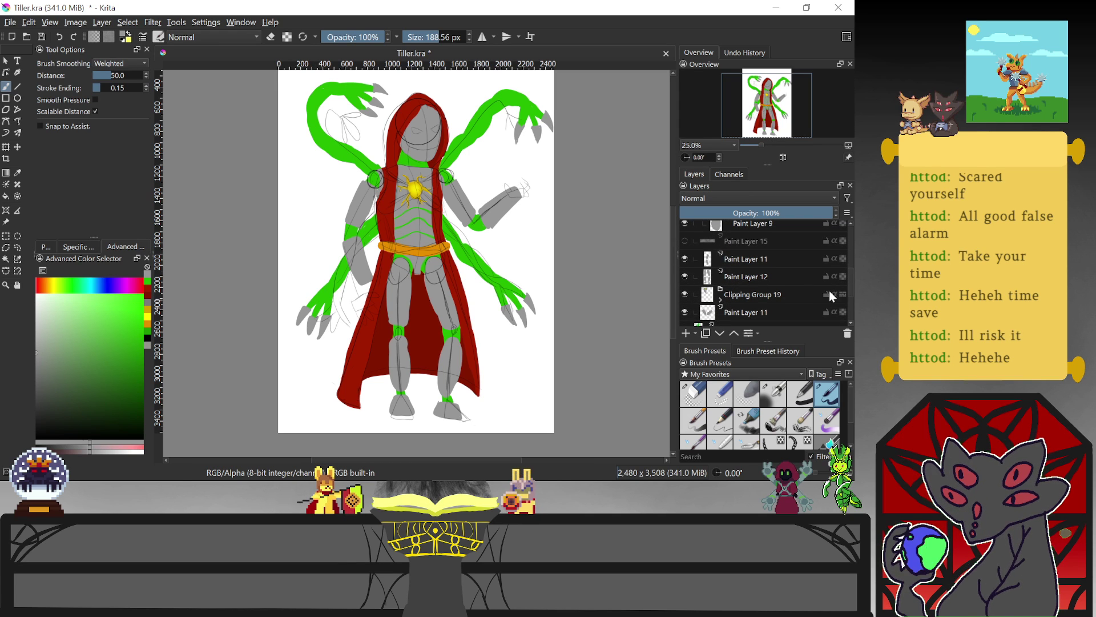
click(722, 299)
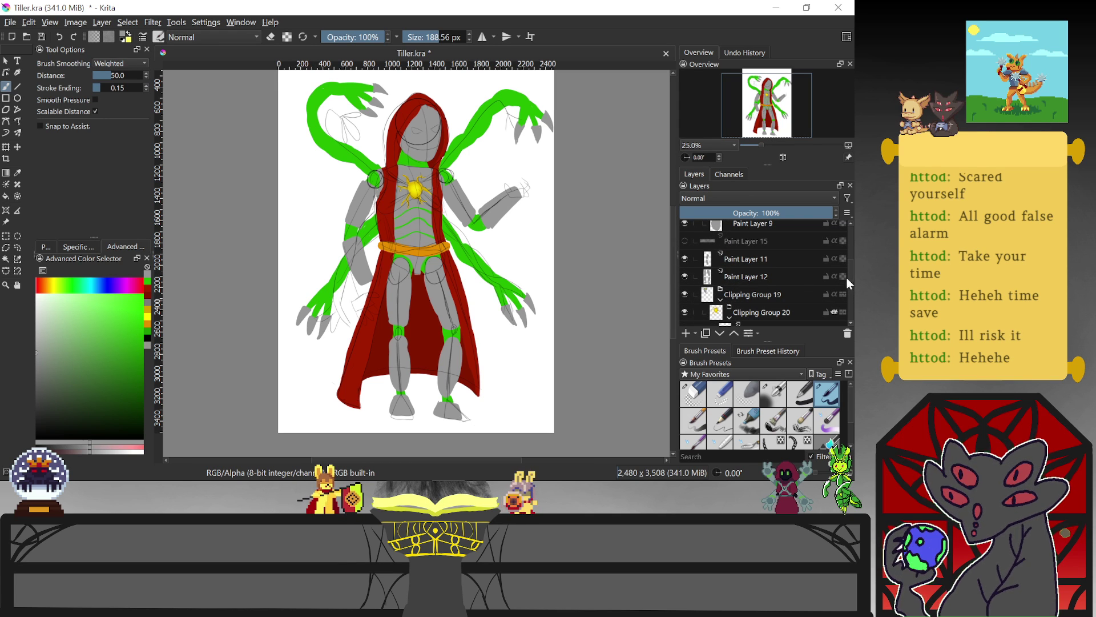
drag(847, 279, 847, 291)
click(686, 281)
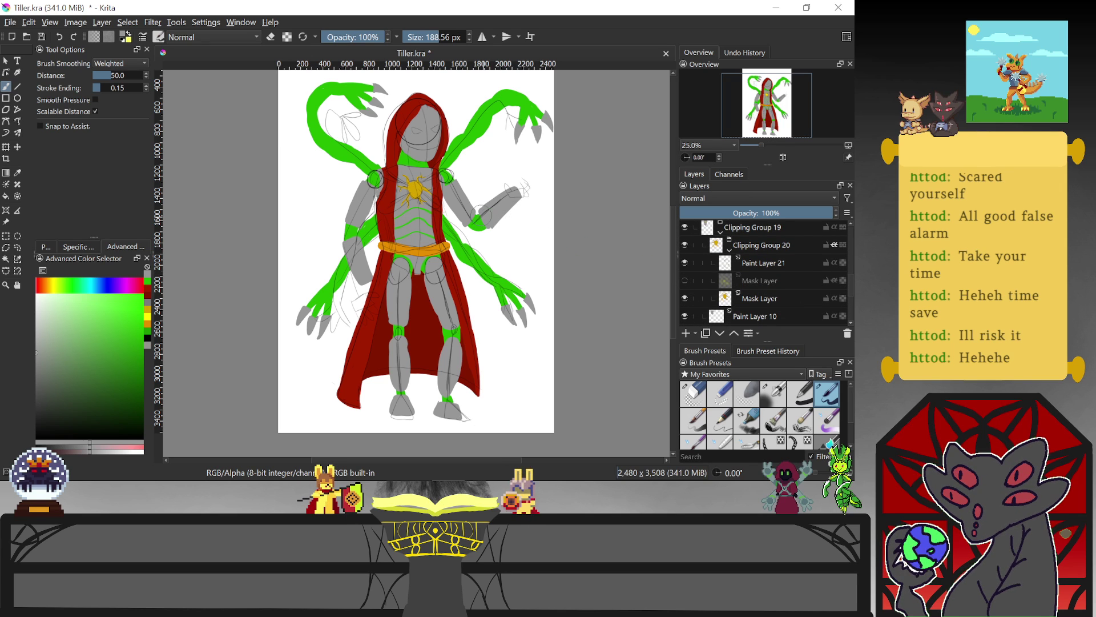
ctrl+click(414, 190)
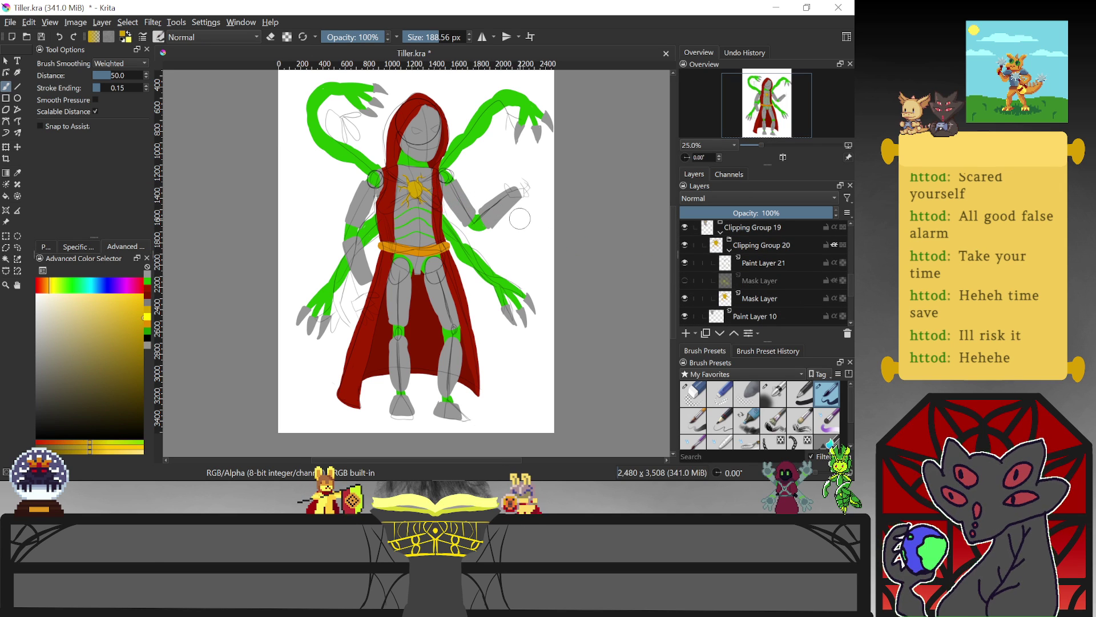
click(684, 281)
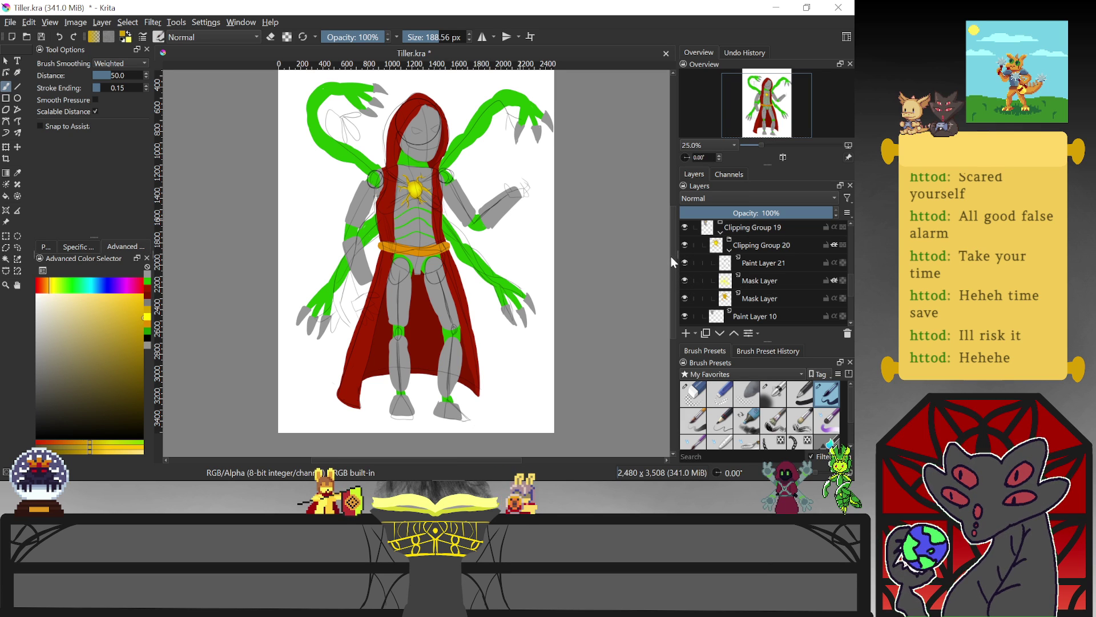
Paint two gold slanted eyes on the grey face, undoing and redrawing the right eye
drag(670, 257, 670, 245)
key(ctrl+plus)
key(ctrl+plus)
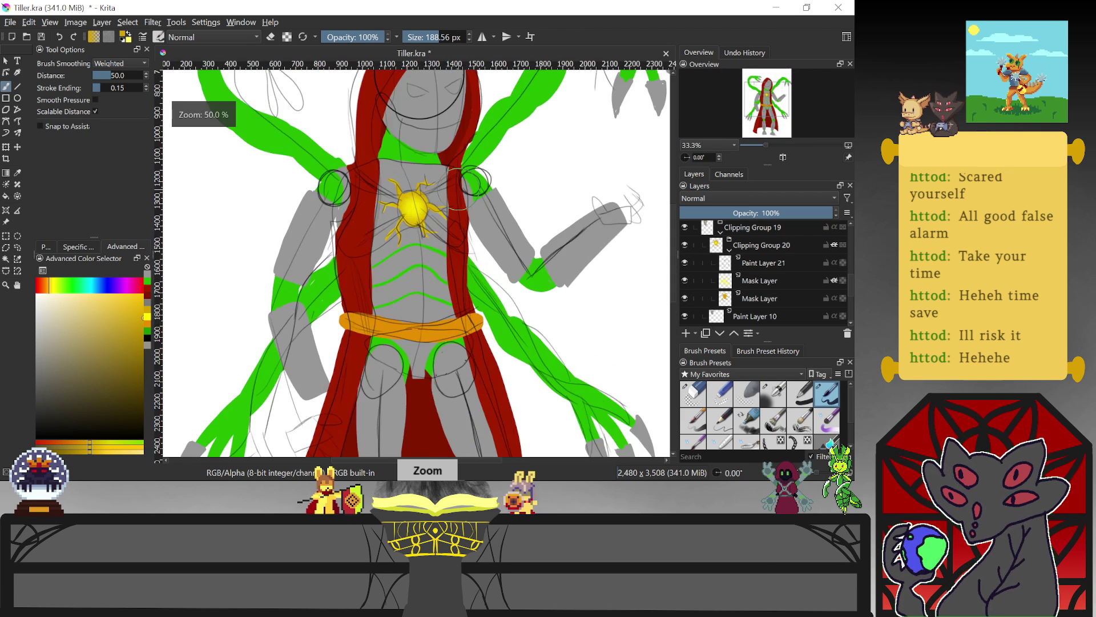
drag(670, 221, 669, 193)
drag(410, 203, 417, 204)
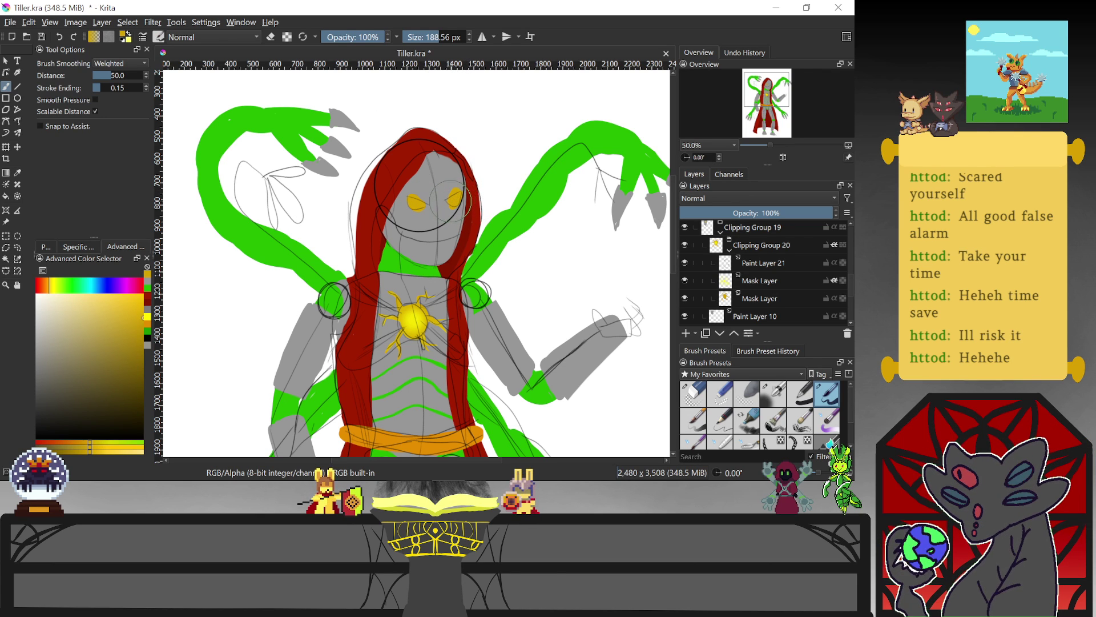
key(ctrl+z)
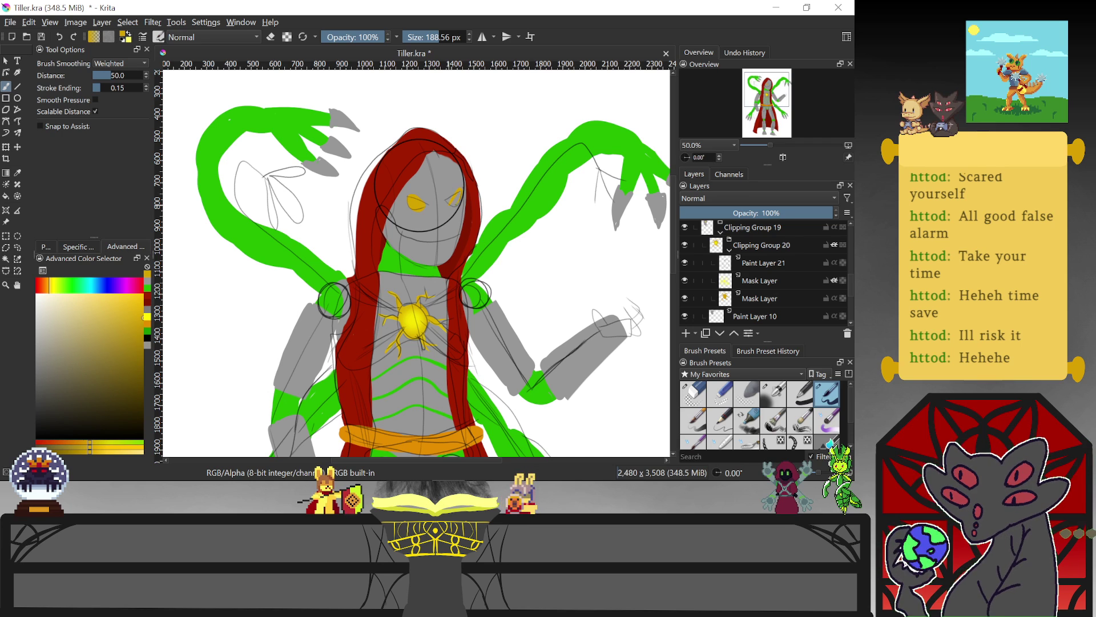
key(ctrl+z)
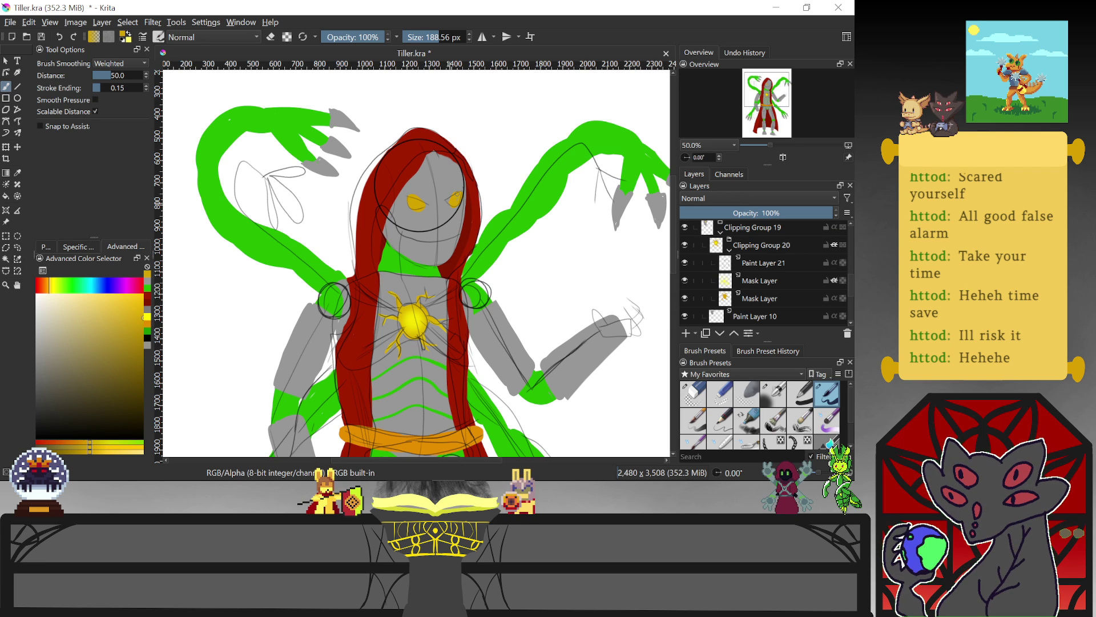
drag(456, 200, 467, 208)
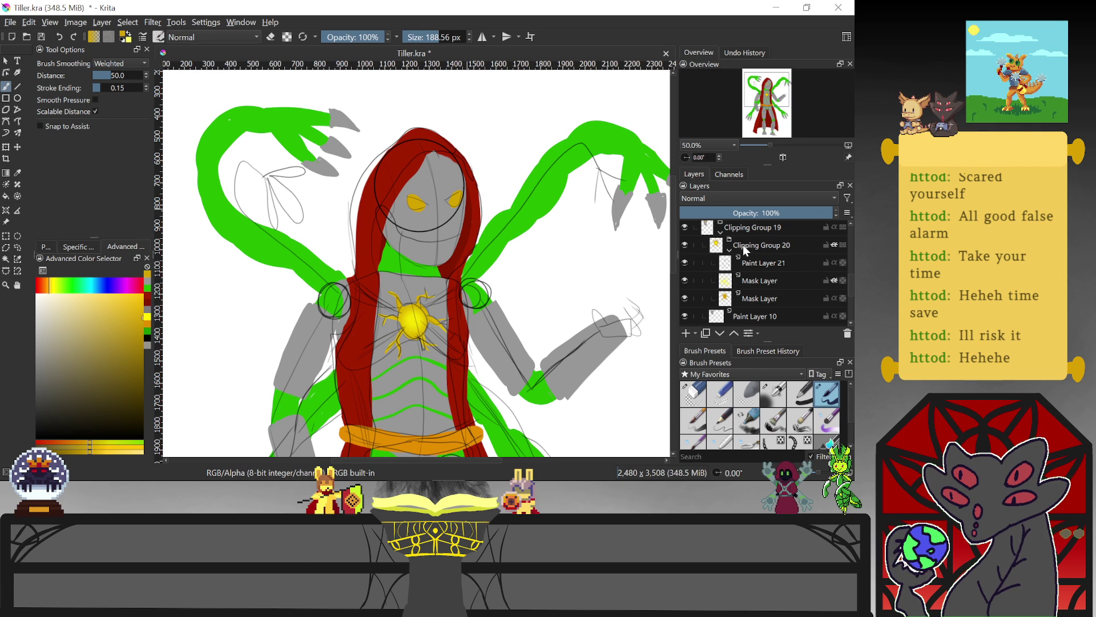
On the upper mask layer of Clipping Group 25, brush bright yellow over both gold eyes, undoing unwanted strokes
click(722, 236)
drag(850, 290, 850, 247)
click(811, 275)
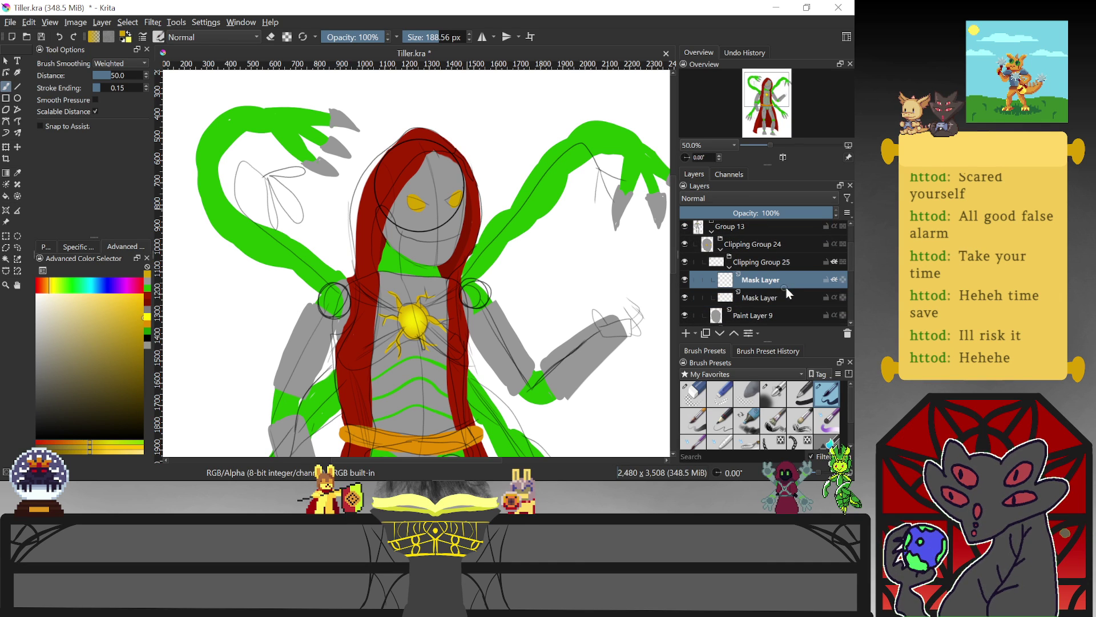
click(148, 316)
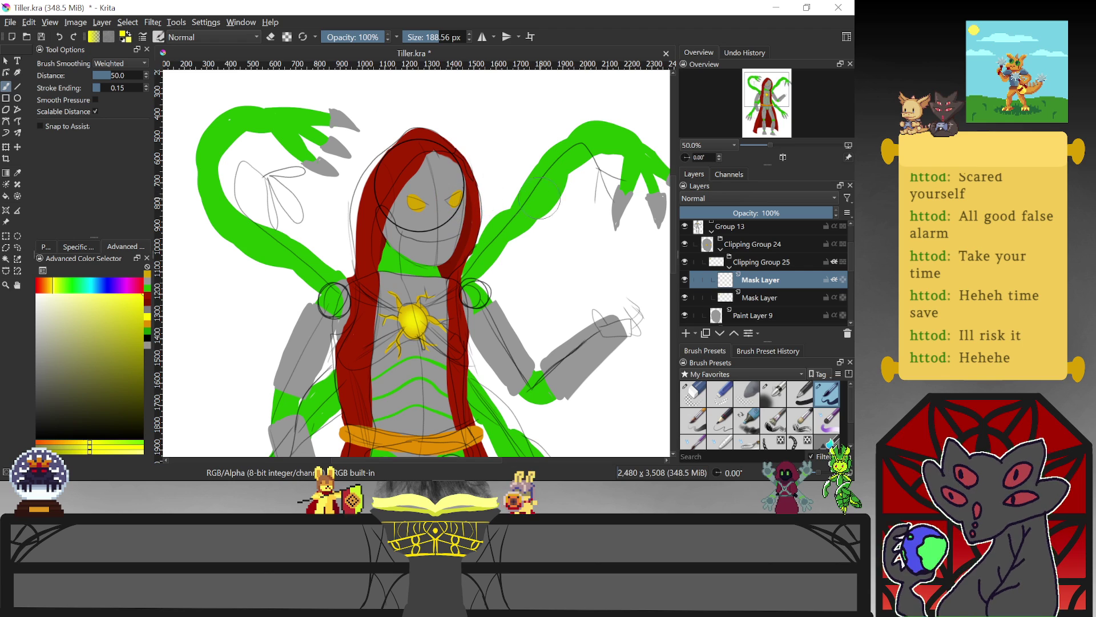
click(792, 403)
click(769, 394)
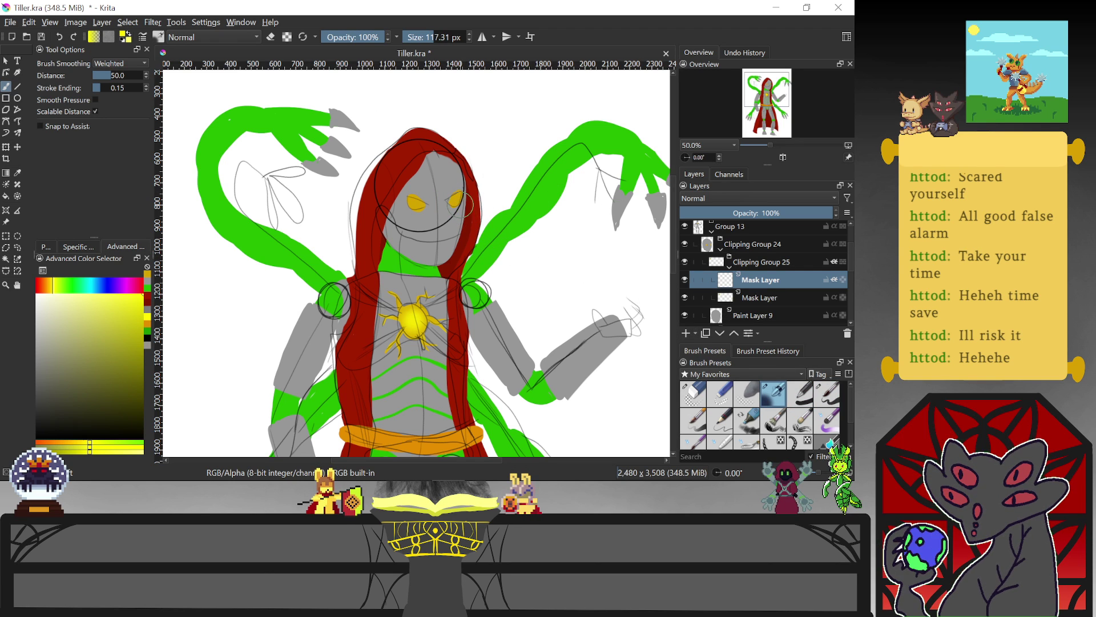
click(455, 199)
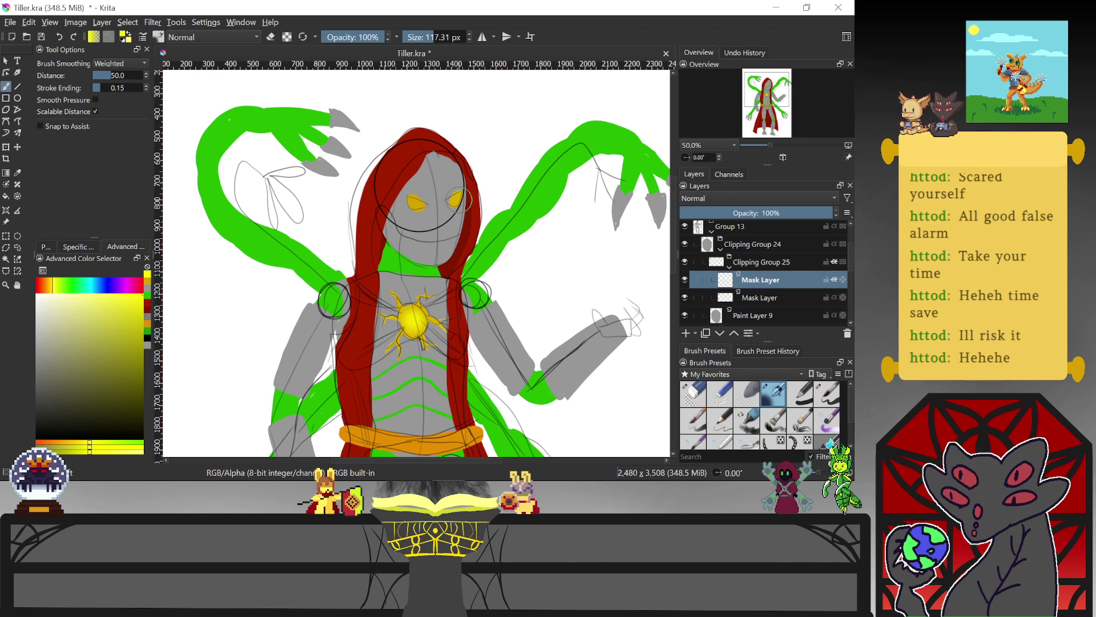
key(ctrl+z)
key(ctrl+z)
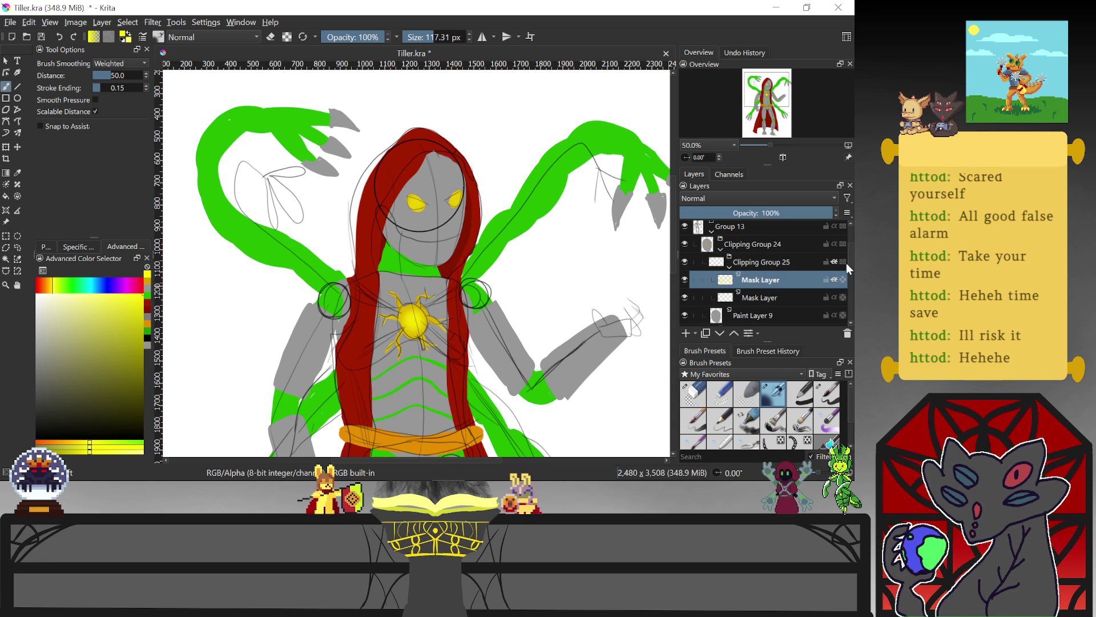
Hide the sketch in Group 4 to check the painted eyes, and show it again
scroll(851, 269, up, 2)
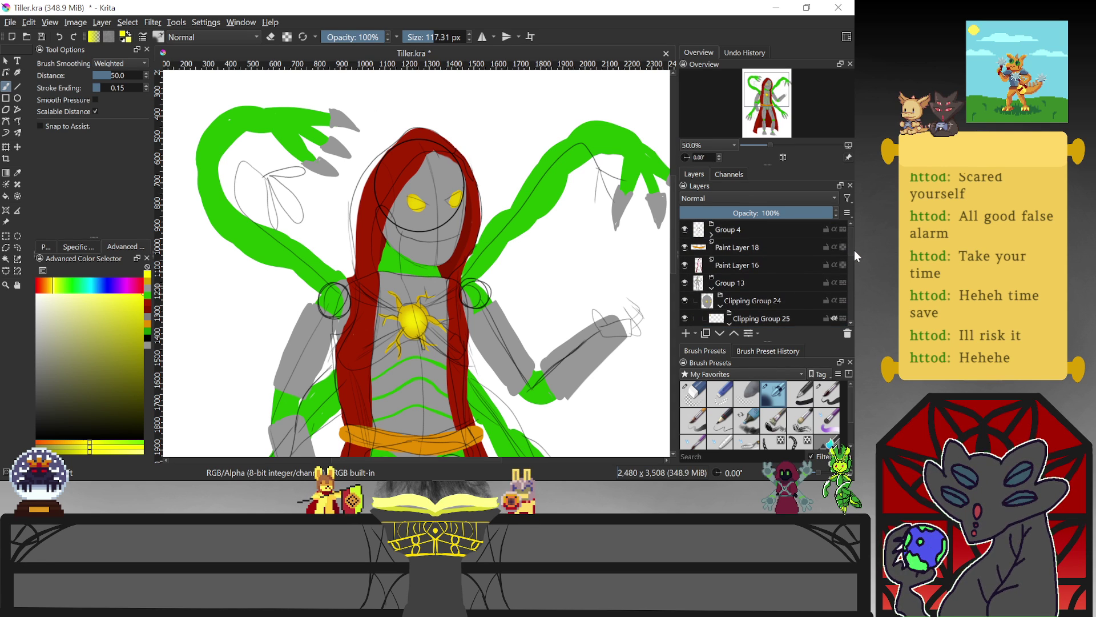
click(684, 229)
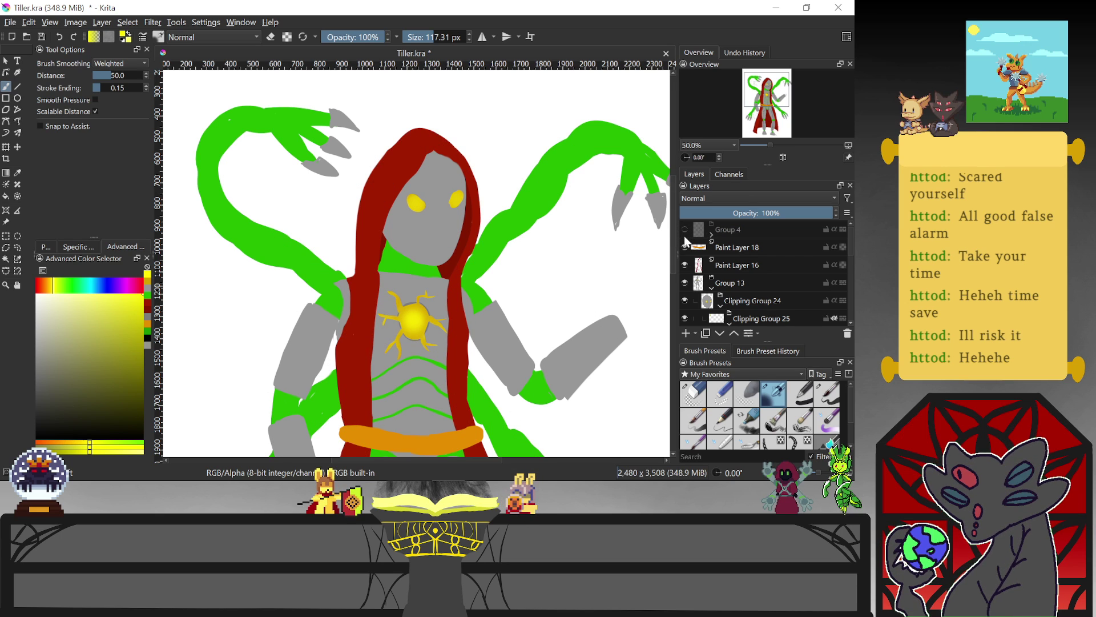
click(684, 229)
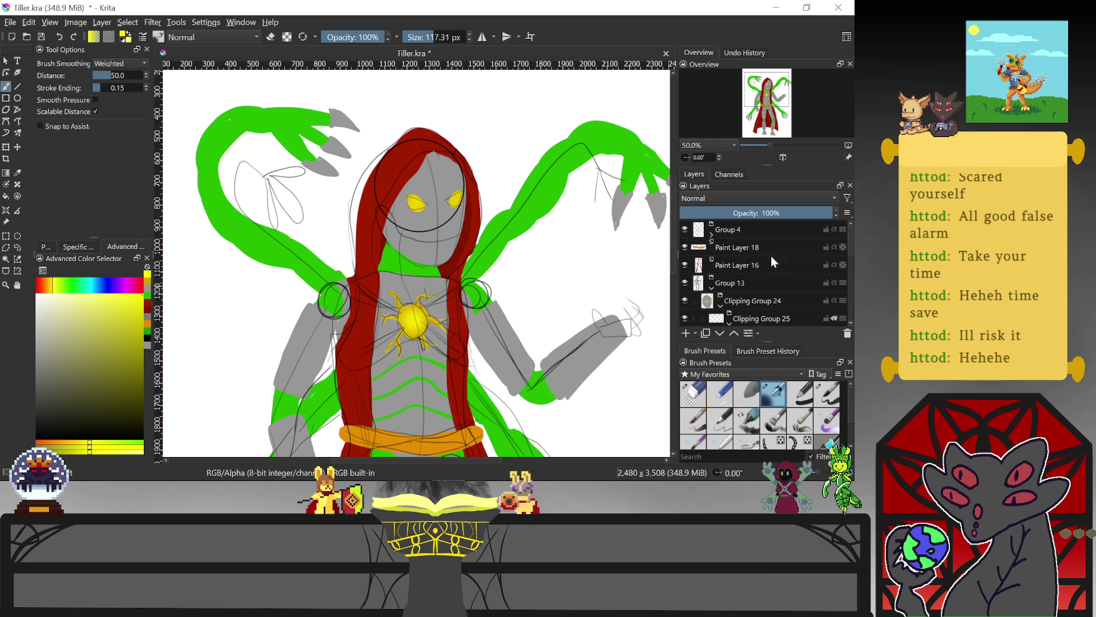
Add a paint layer above Paint Layer 9 and paint along the mouth line in a darker shade of the face's grey
ctrl+click(439, 174)
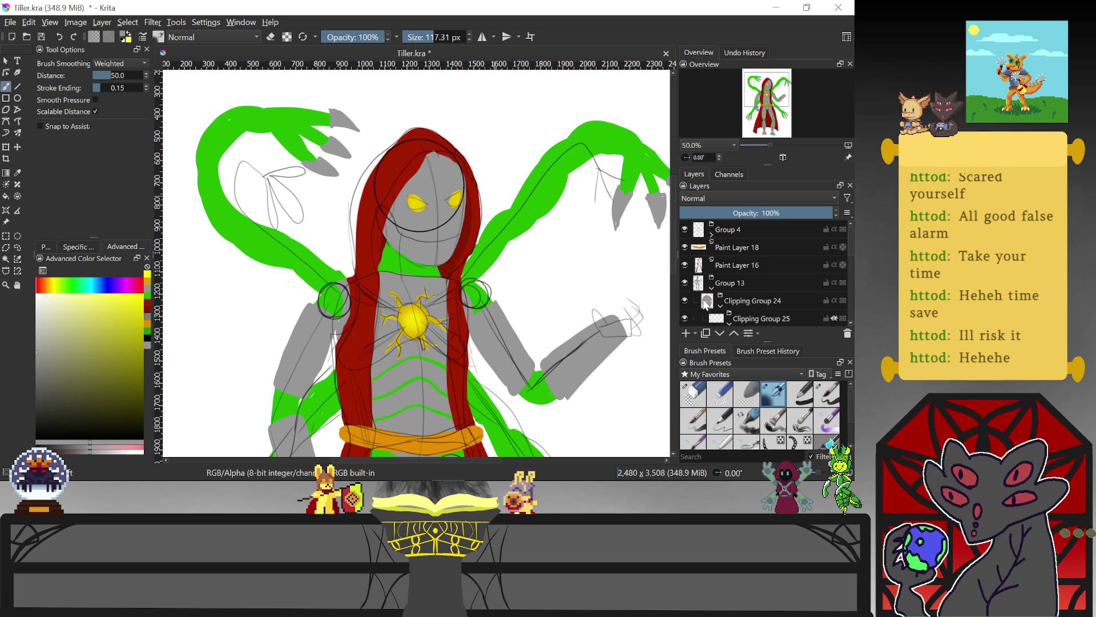
scroll(849, 255, down, 3)
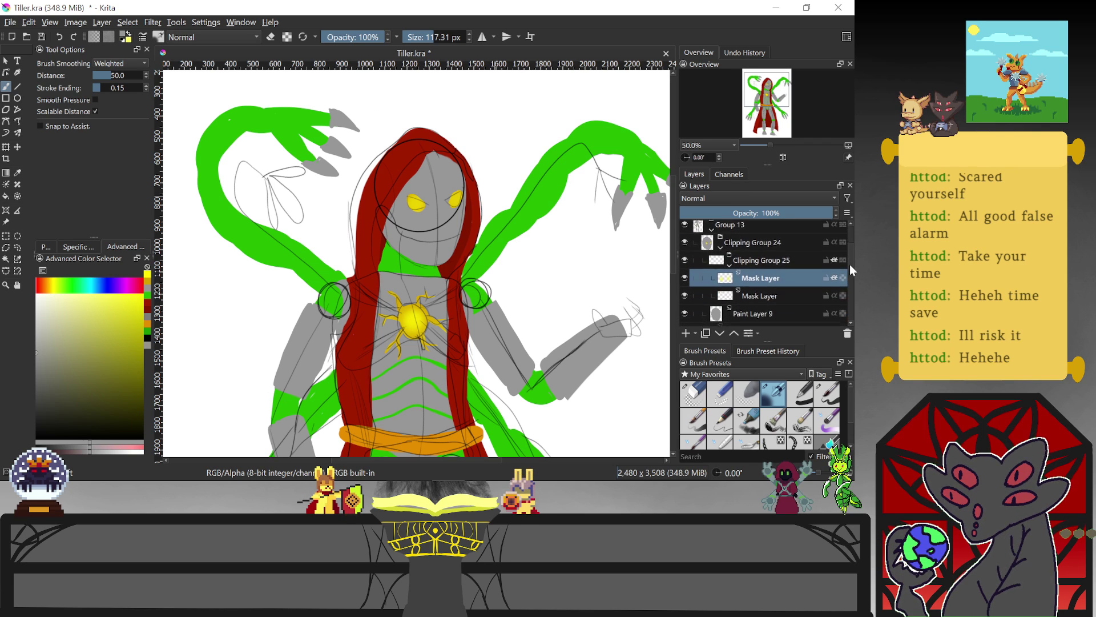
click(759, 290)
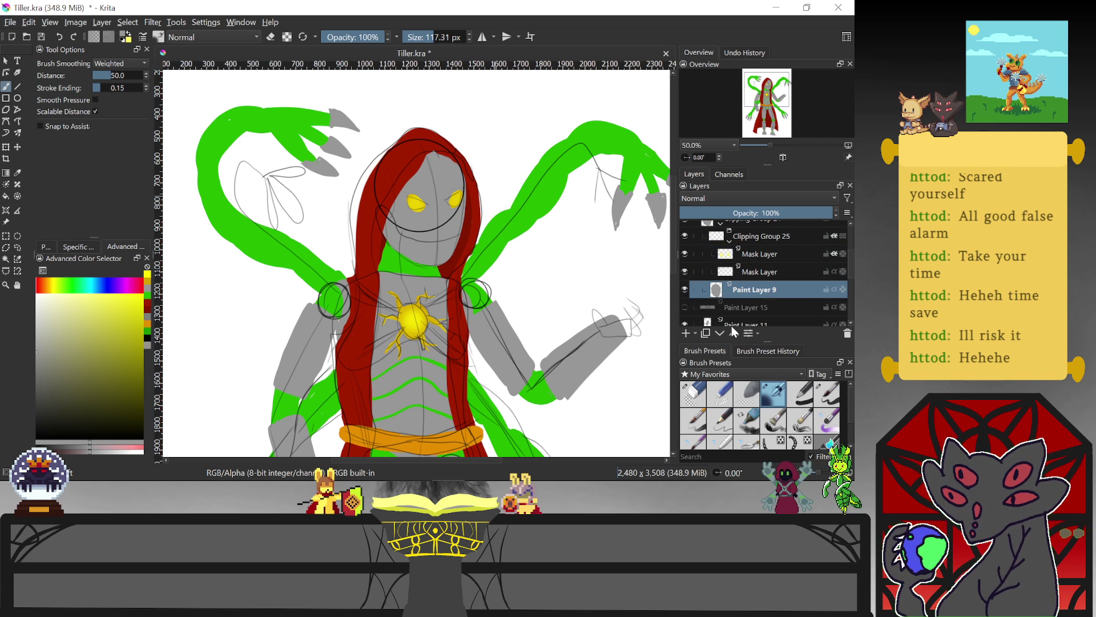
click(684, 334)
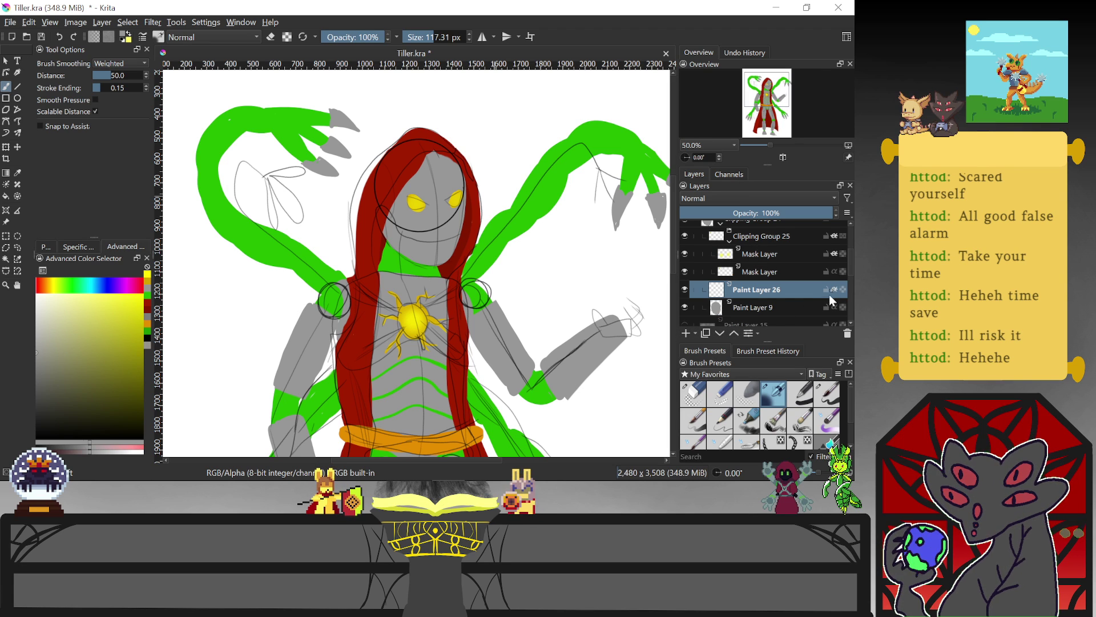
key(e)
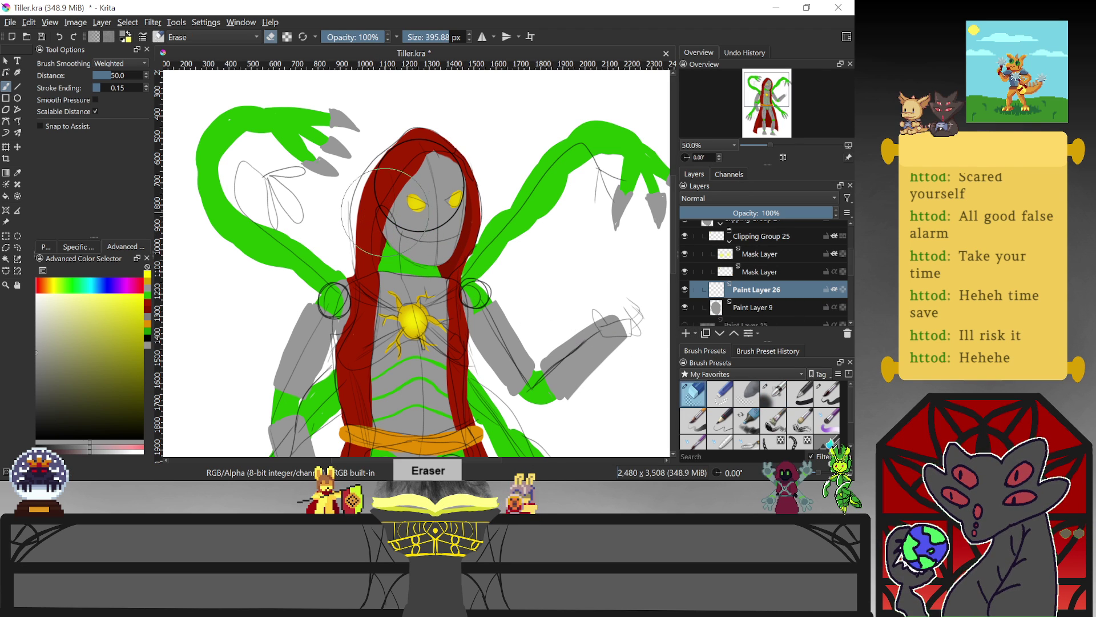
click(774, 394)
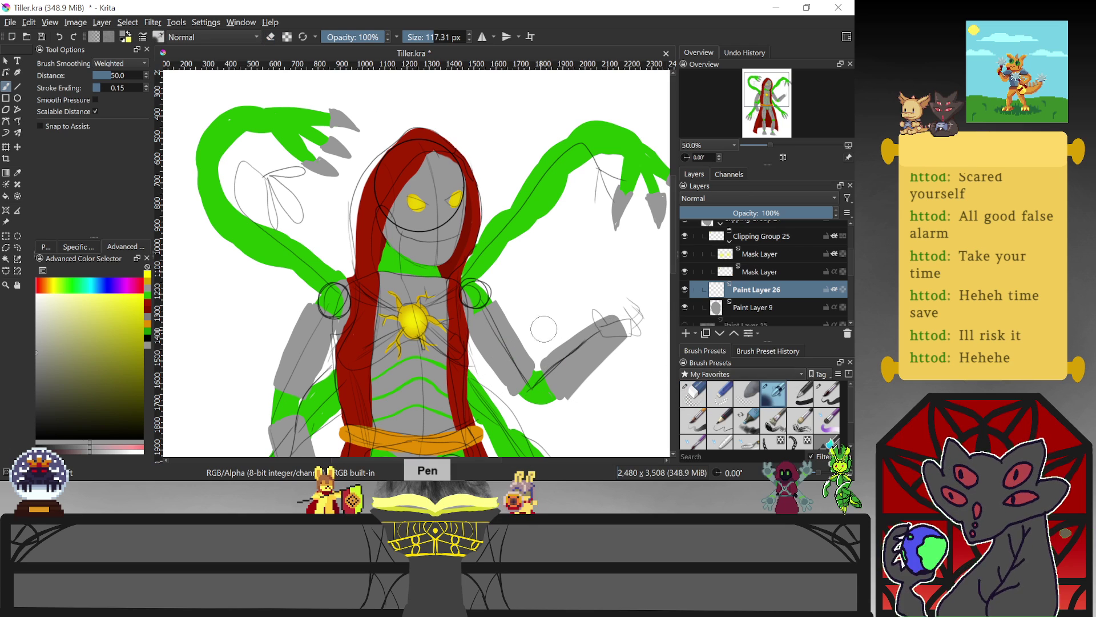
click(828, 395)
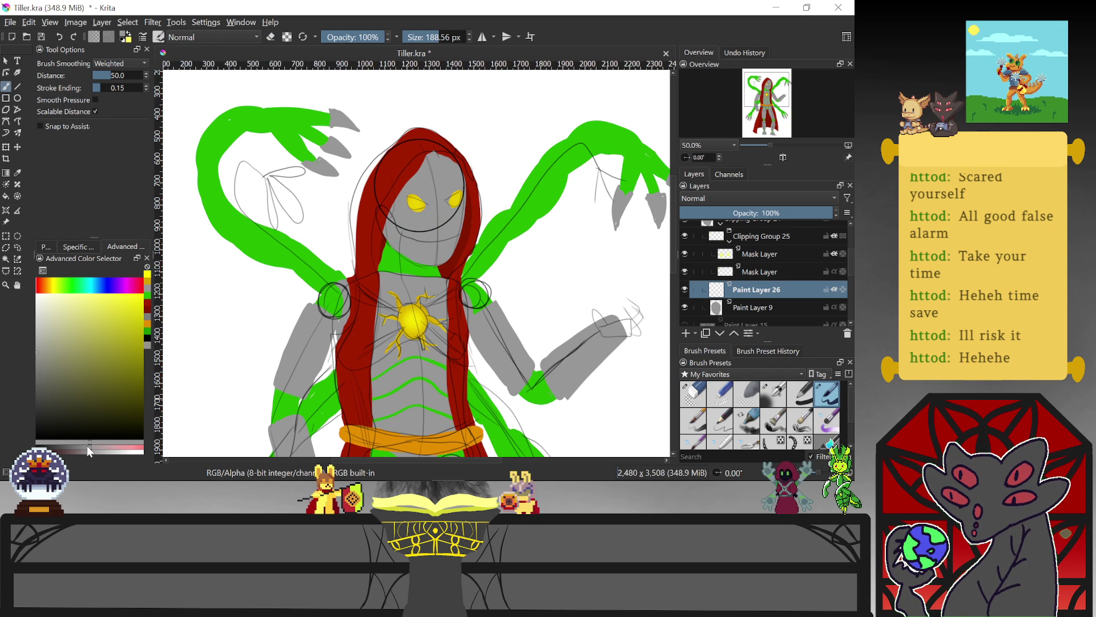
drag(88, 446, 72, 448)
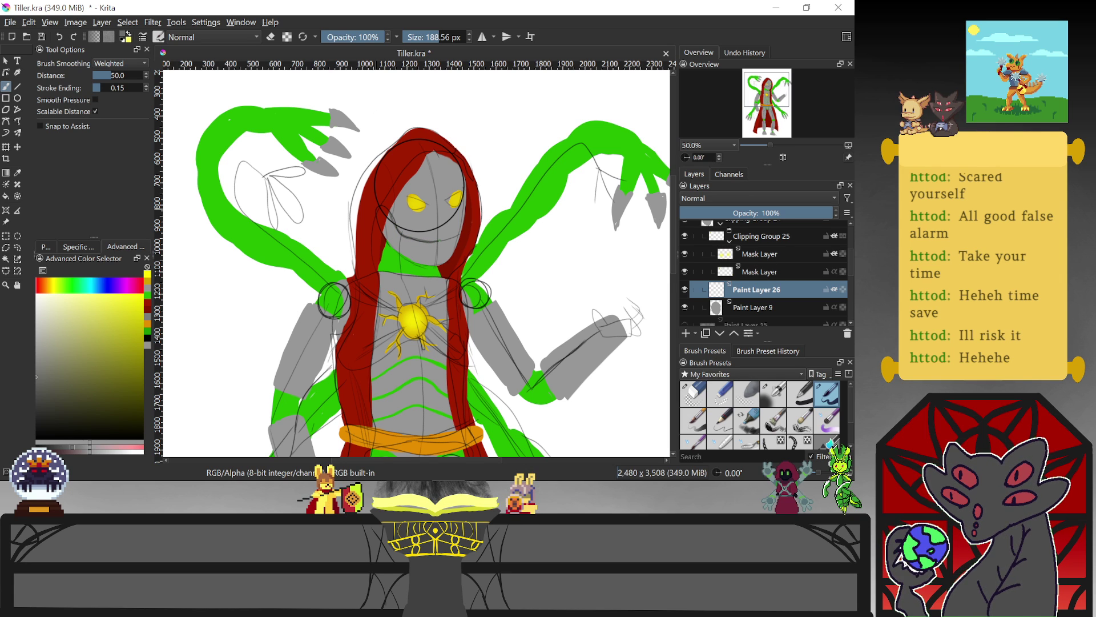
drag(461, 234, 463, 231)
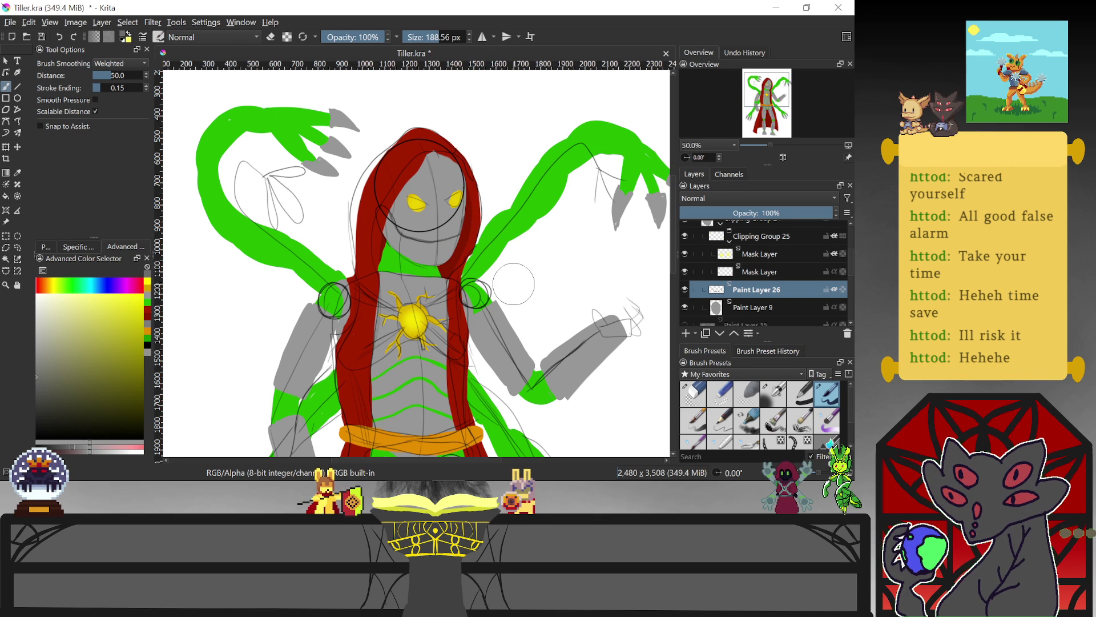
ctrl+click(518, 267)
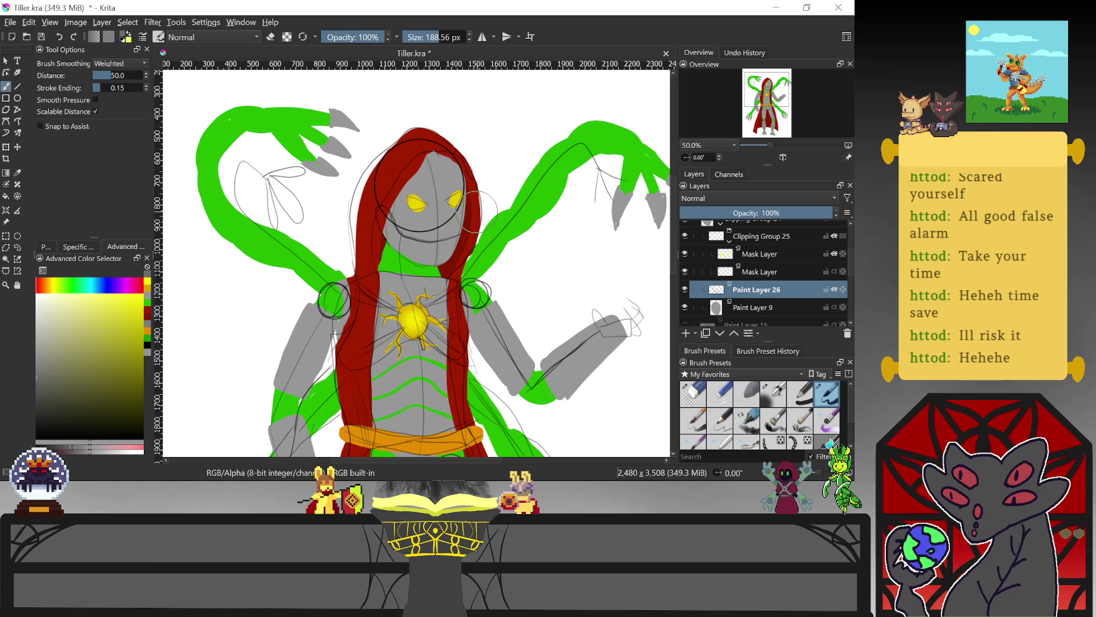
On Paint Layer 9, set the eraser size to 81.51 px and try trimming the face's edge beside the mouth, undoing the strokes
click(768, 309)
key(e)
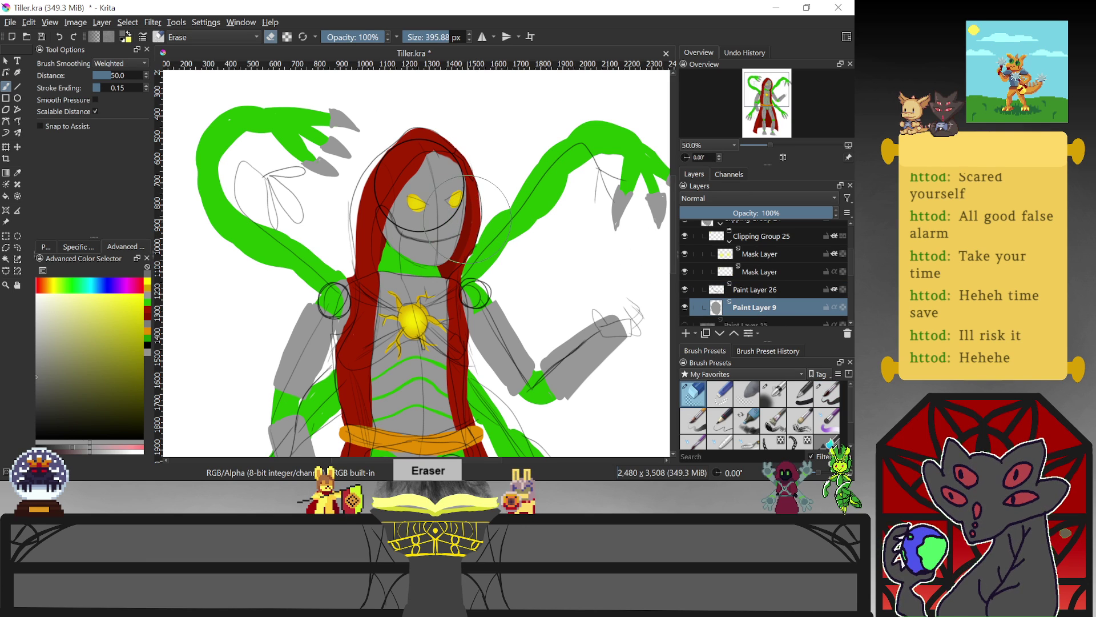
drag(448, 39, 429, 38)
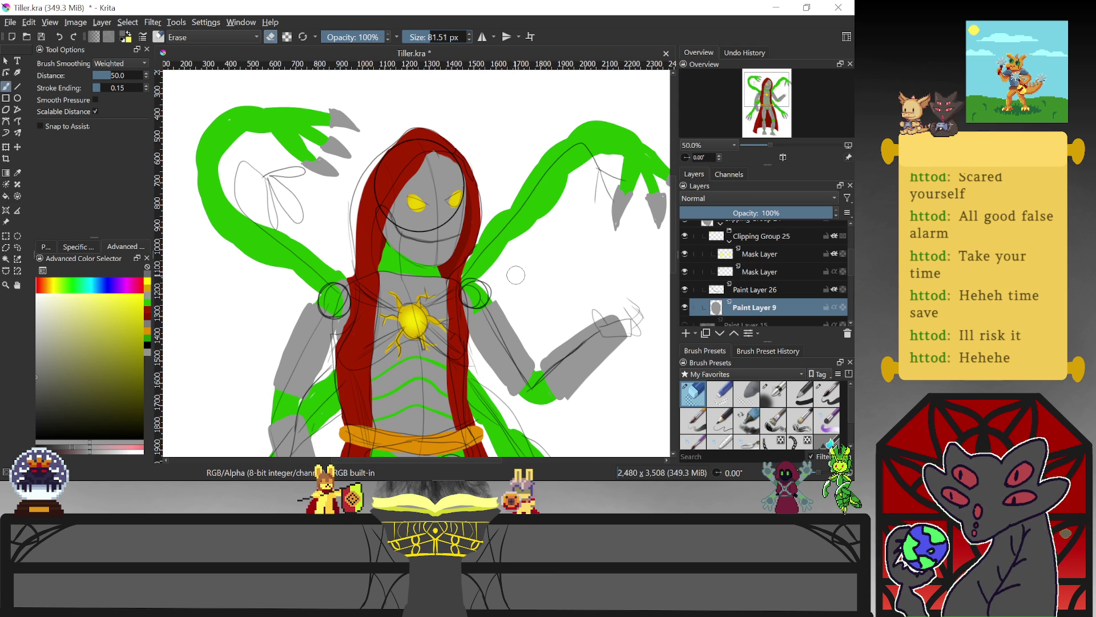
scroll(470, 226, up, 3)
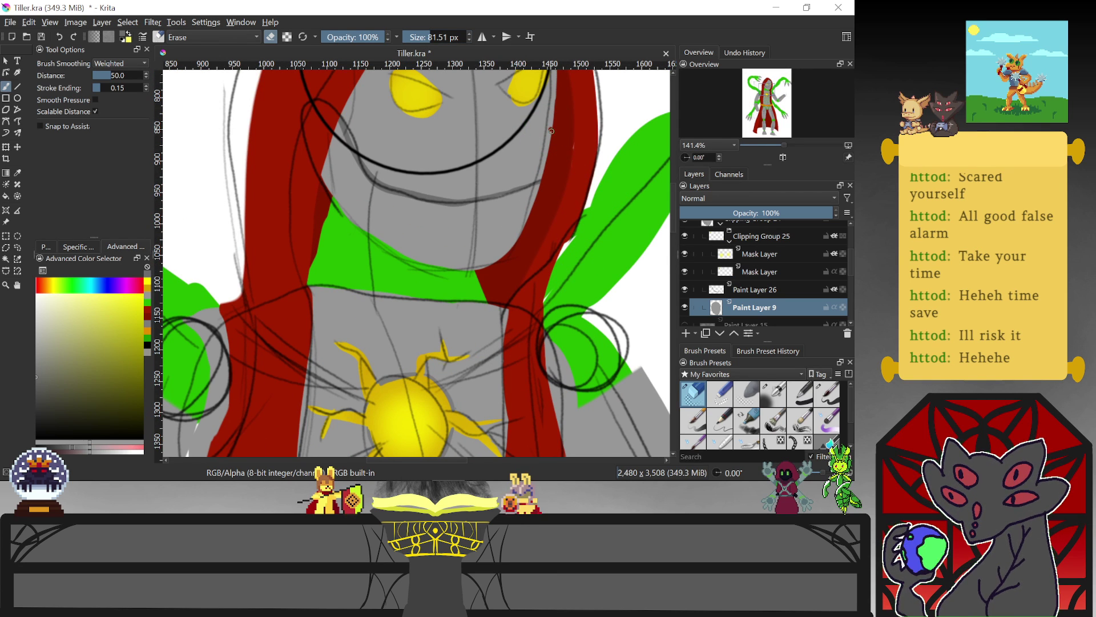
mouse_move(550, 147)
mouse_down()
mouse_move(539, 175)
mouse_move(555, 127)
mouse_up()
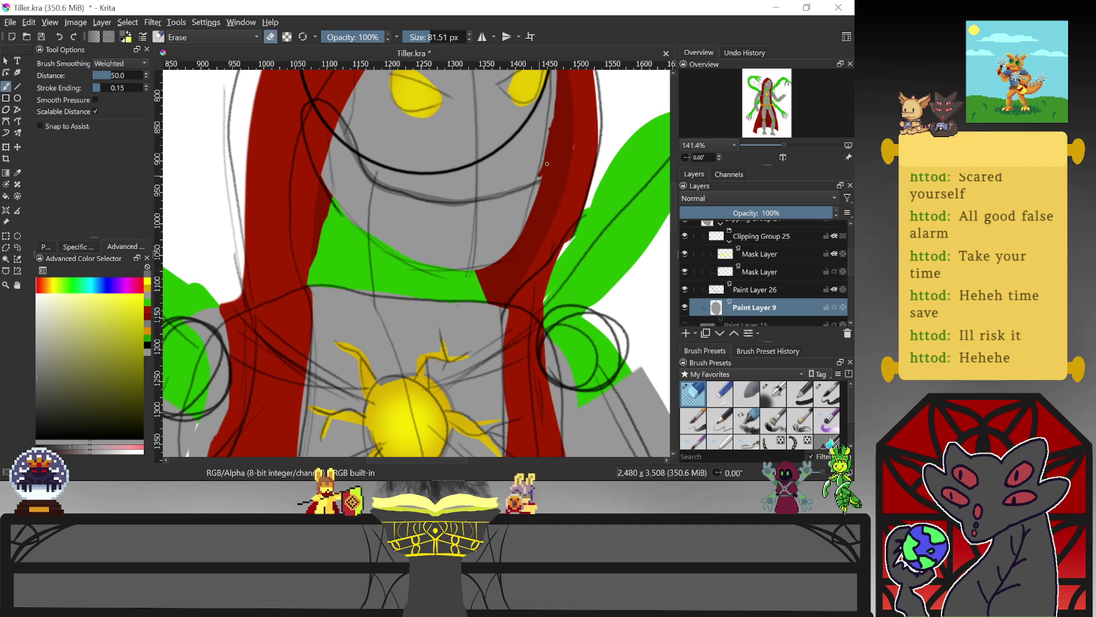
key(ctrl+z)
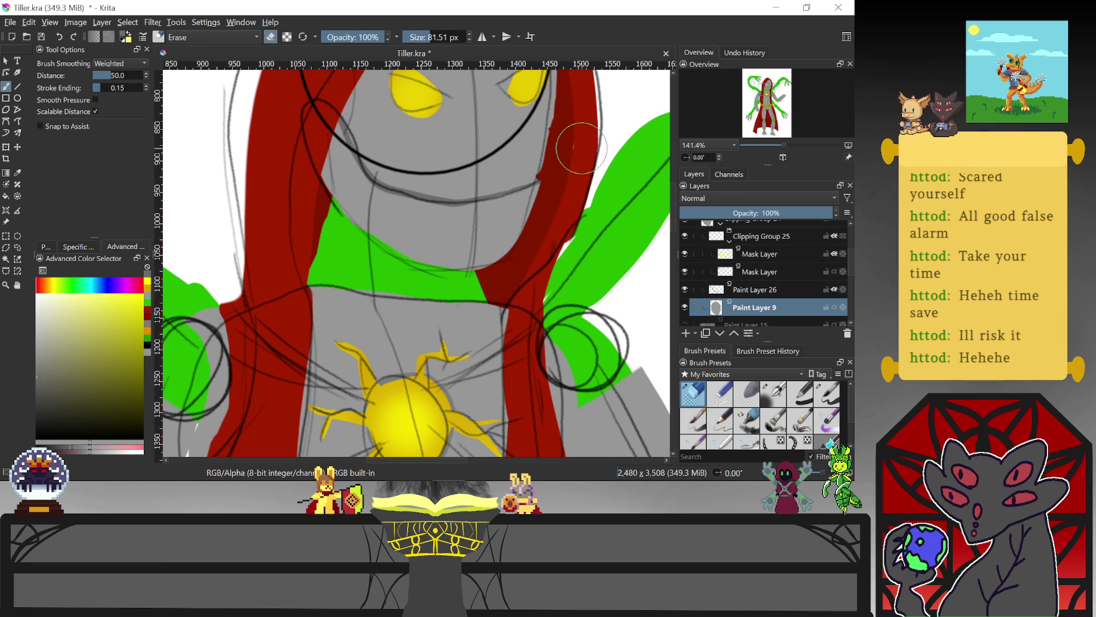
key(ctrl+z)
key(ctrl+z)
Sample the face's grey and extend the jaw outward with the pen brush at the mouth's end
key(/)
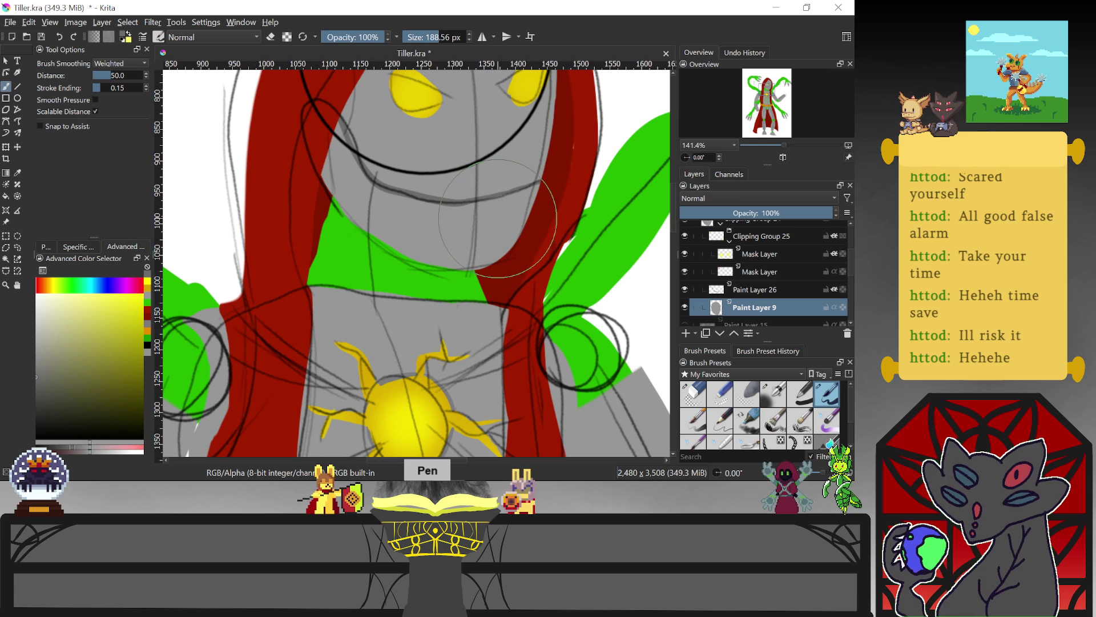
ctrl+click(502, 220)
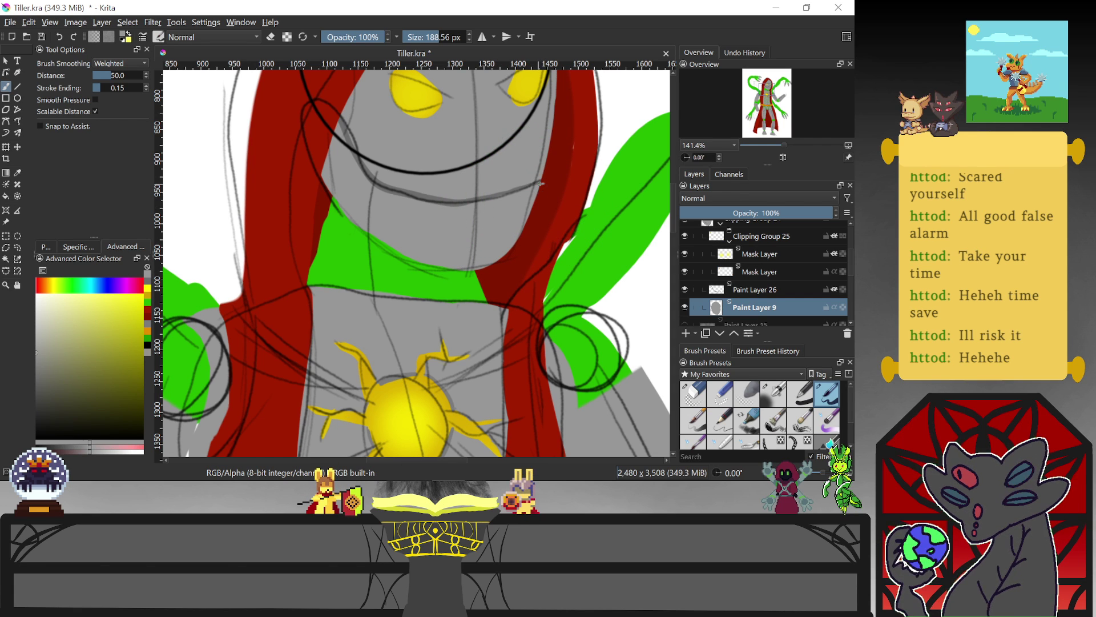
drag(543, 190, 527, 221)
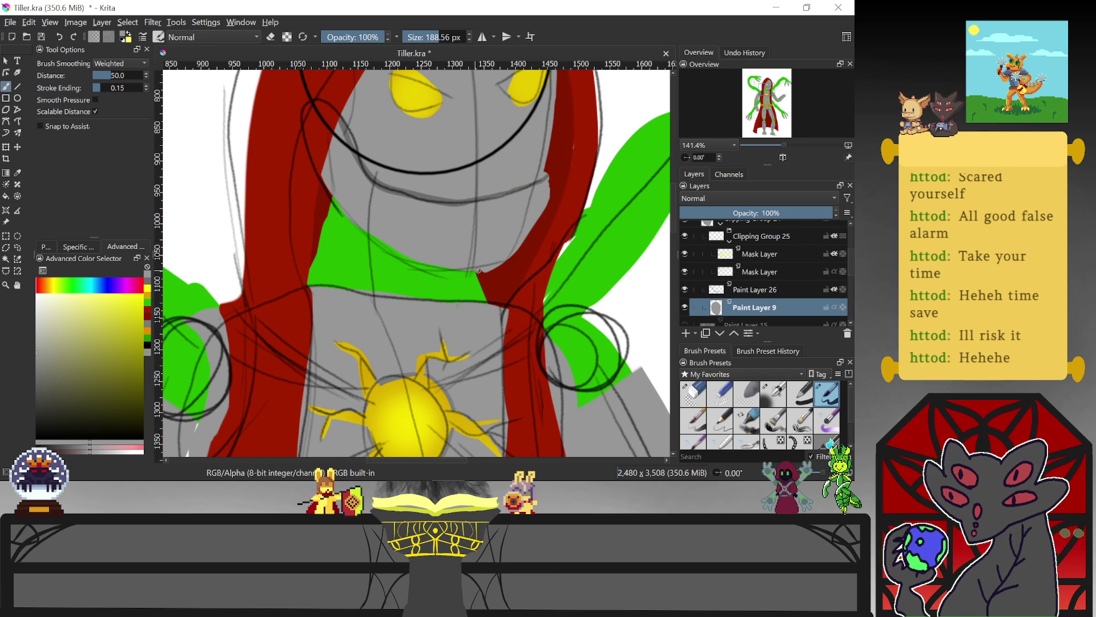
Erase along the outer edge of the extended jaw to refine its contour, undoing unwanted strokes
key(e)
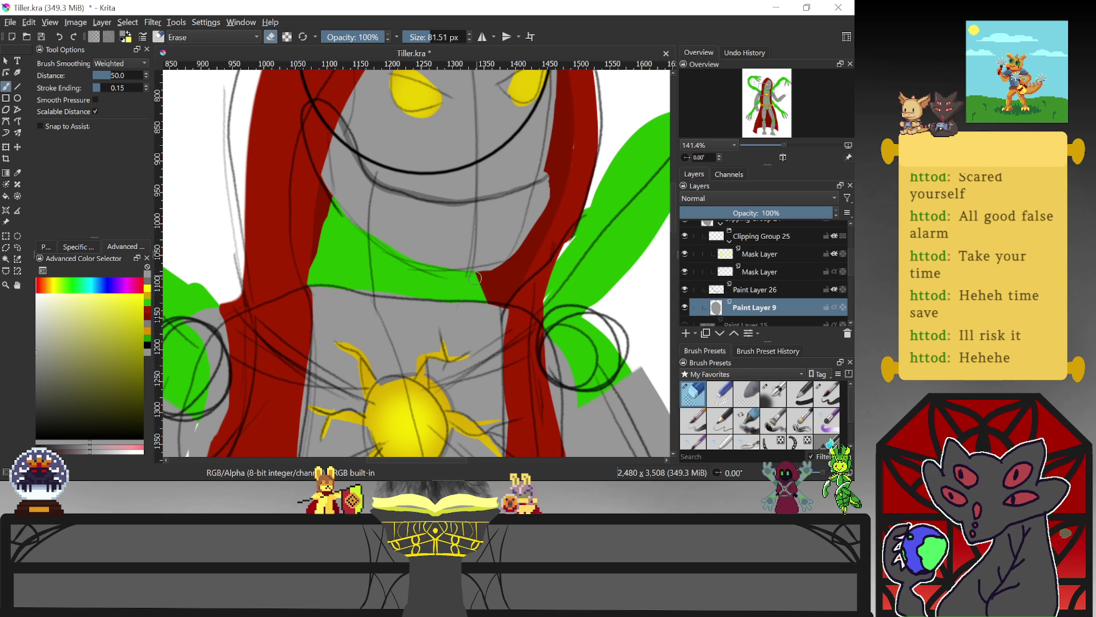
drag(553, 178, 535, 235)
key(e)
key(e)
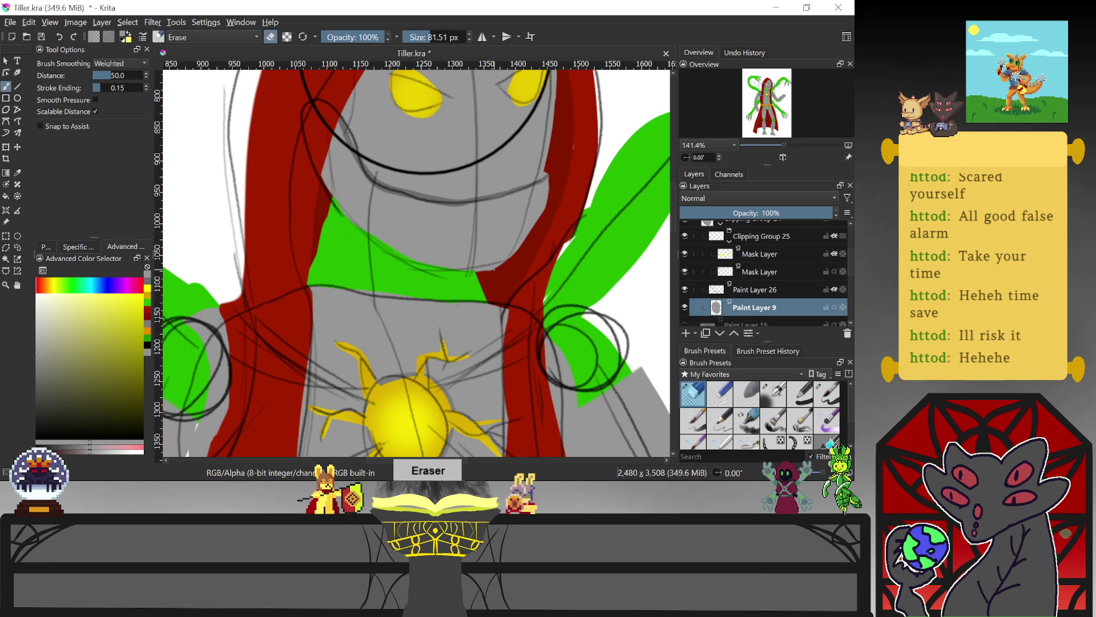
key(ctrl+z)
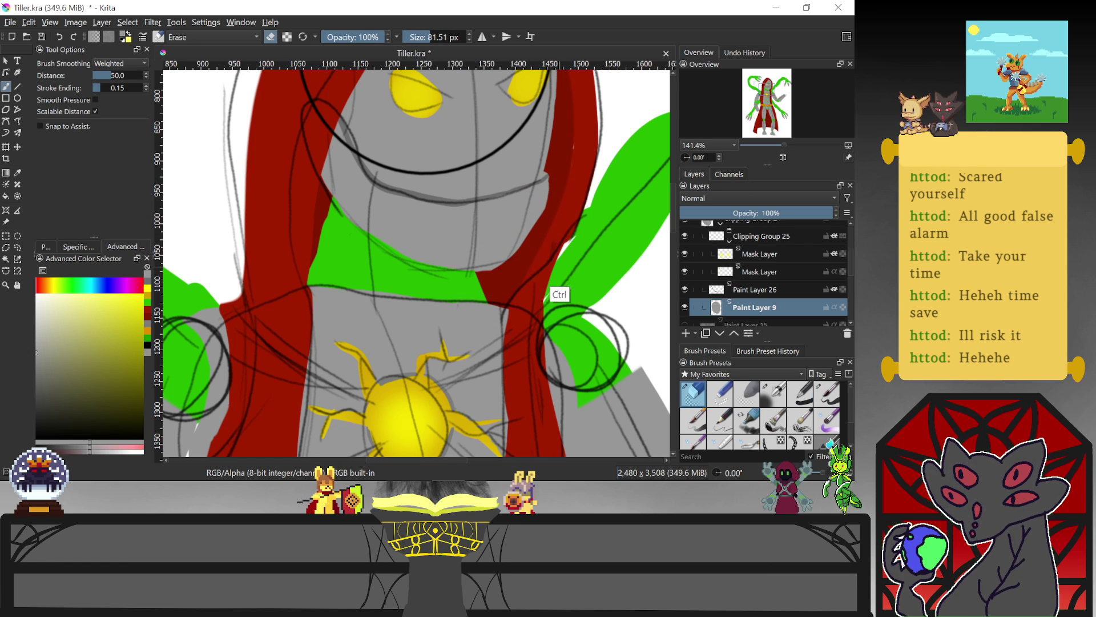
key(/)
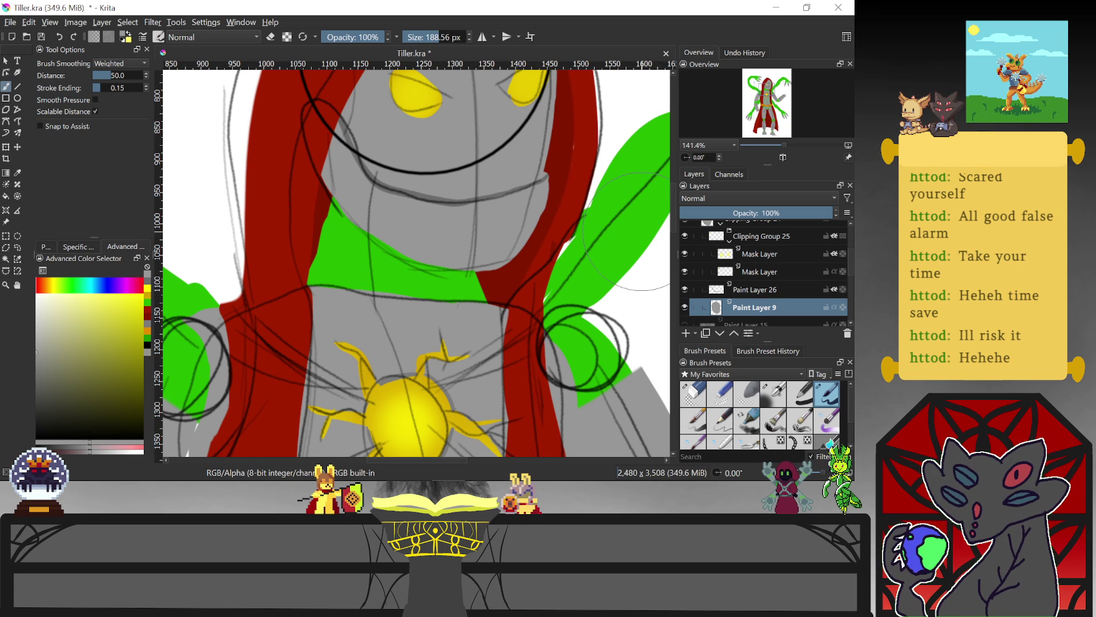
key(e)
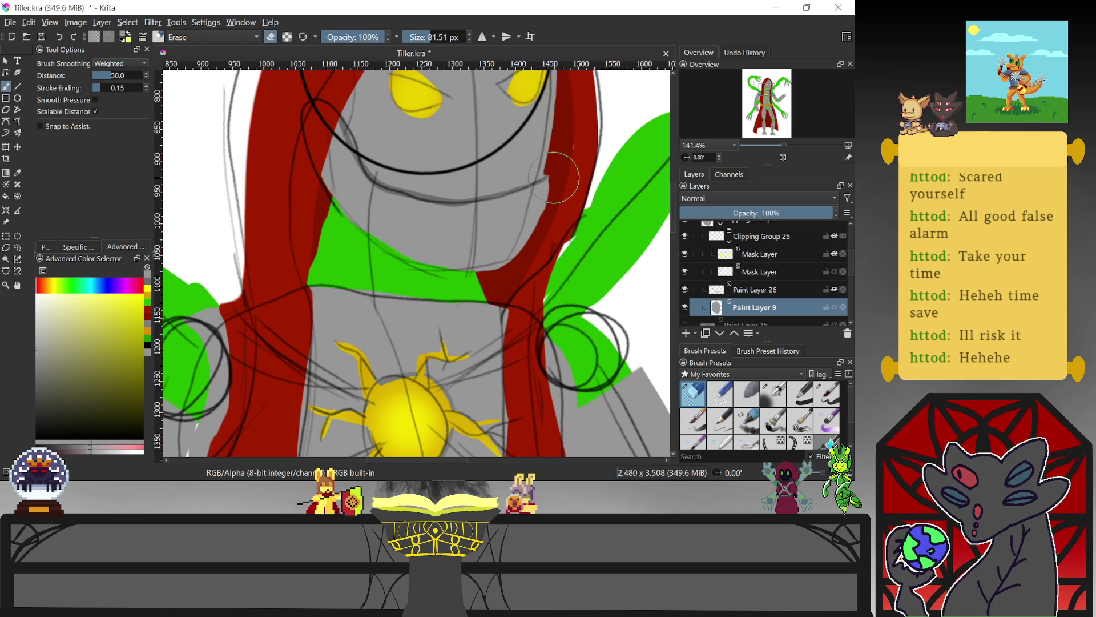
drag(542, 225, 552, 190)
key(ctrl+z)
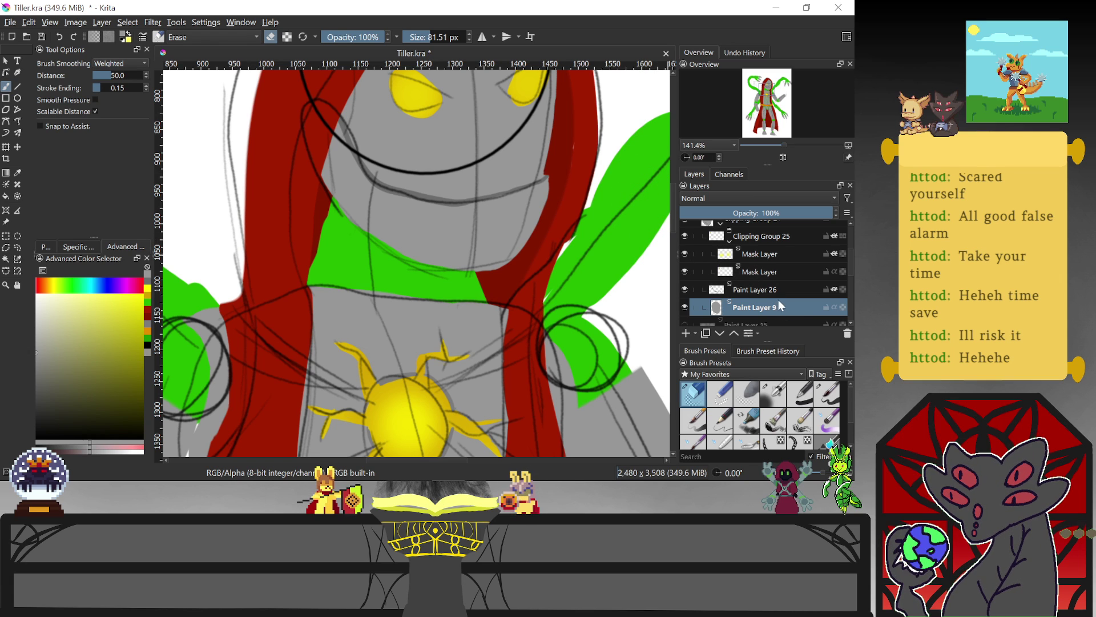
On Paint Layer 26, brush the darker grey mouth line across the face, extending it to both edges
click(765, 290)
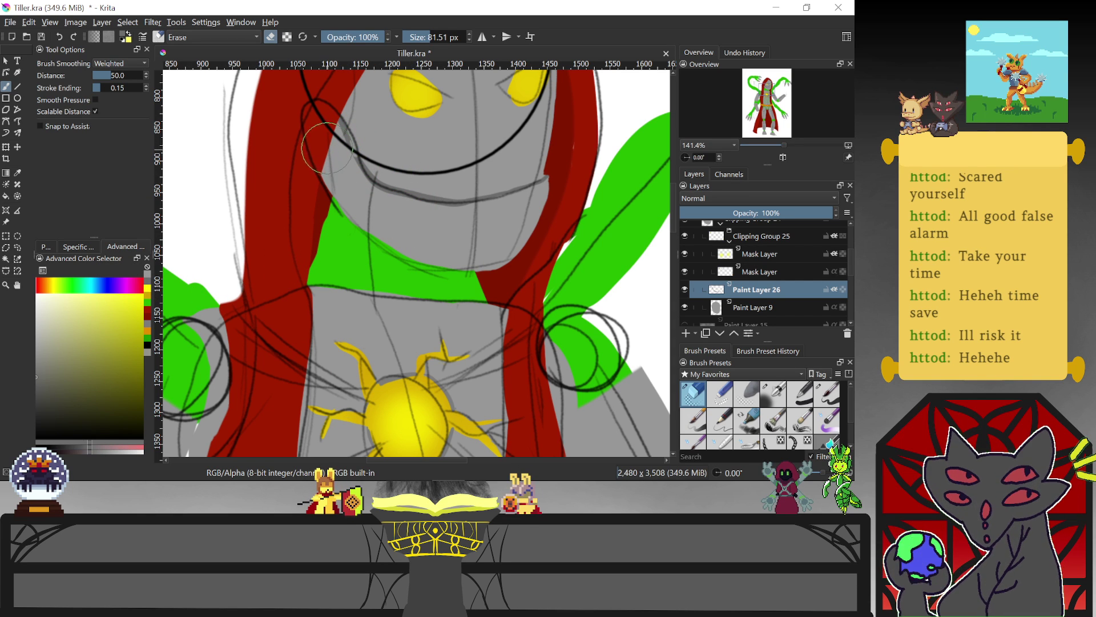
key(slash)
mouse_move(355, 154)
mouse_down()
mouse_move(339, 116)
mouse_move(318, 106)
mouse_move(304, 115)
mouse_up()
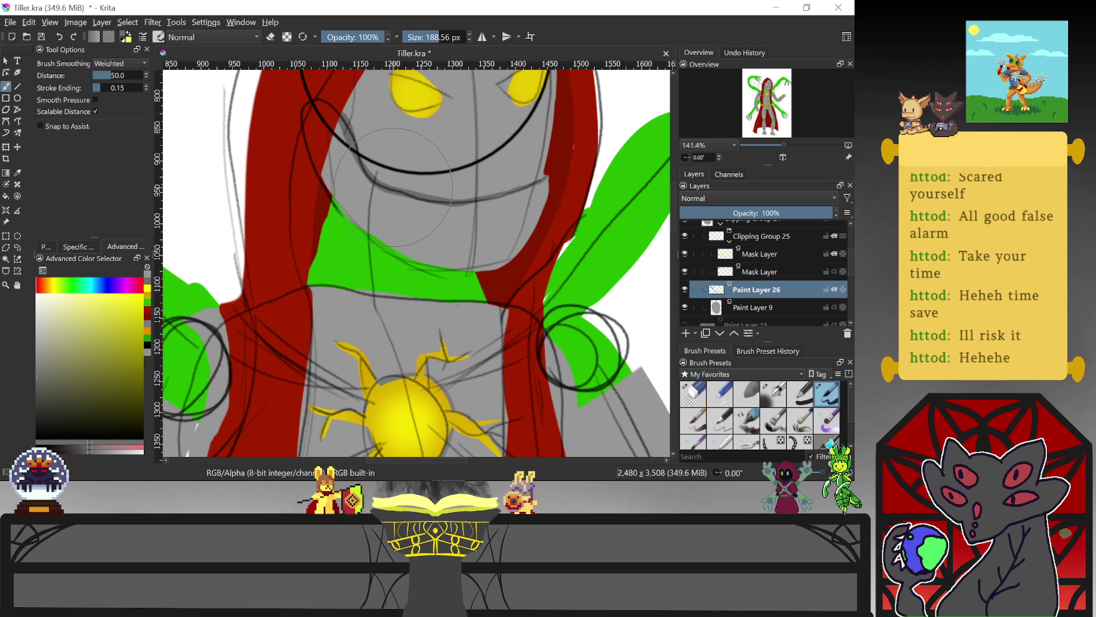
drag(391, 190, 409, 196)
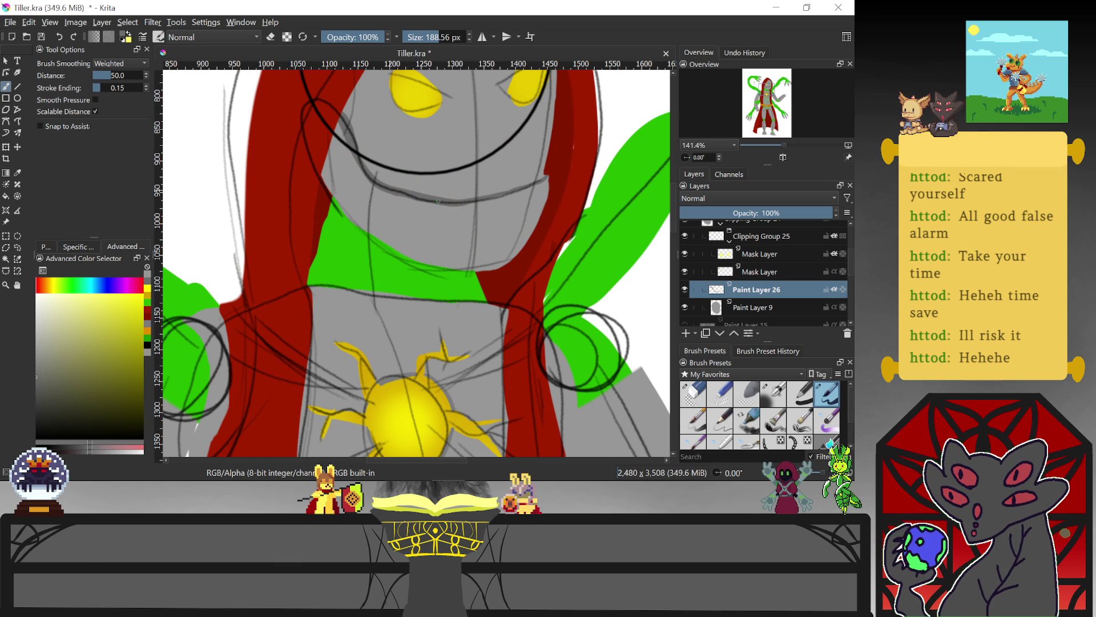
drag(466, 204, 537, 184)
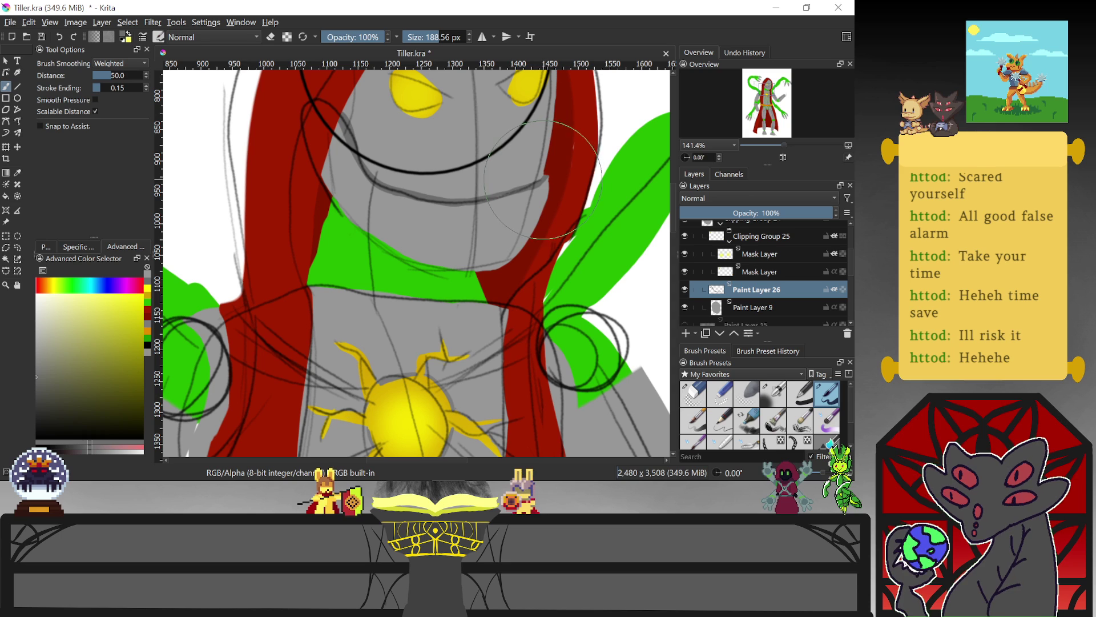
drag(486, 200, 528, 189)
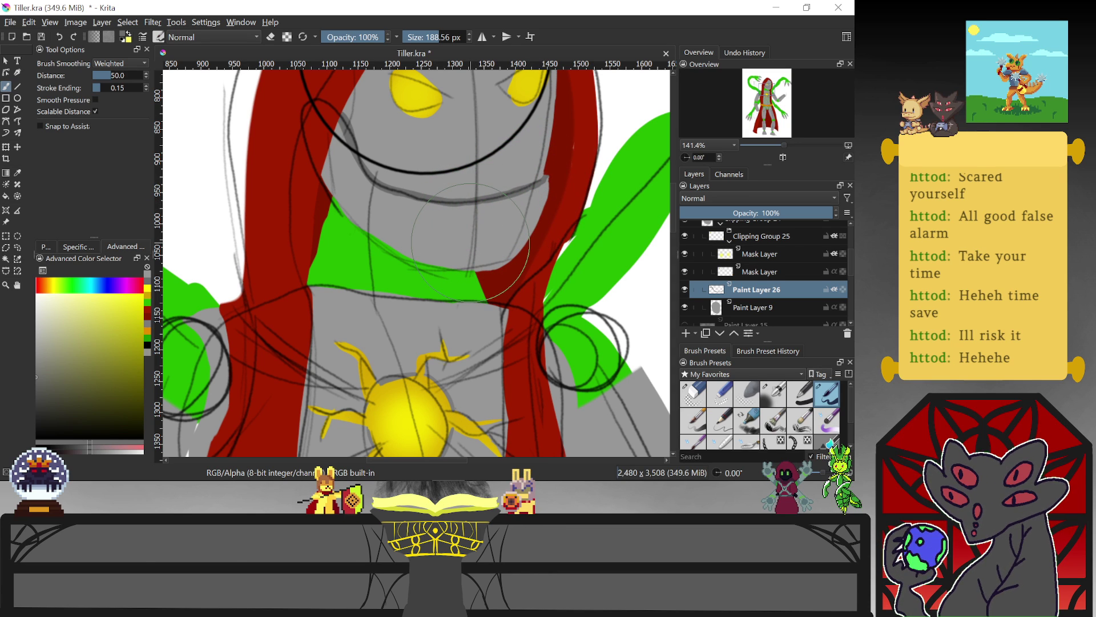
Hide the Group 4 sketch to check the mouth and flat colors over the whole figure, briefly showing the sketch for comparison
scroll(470, 242, down, 1)
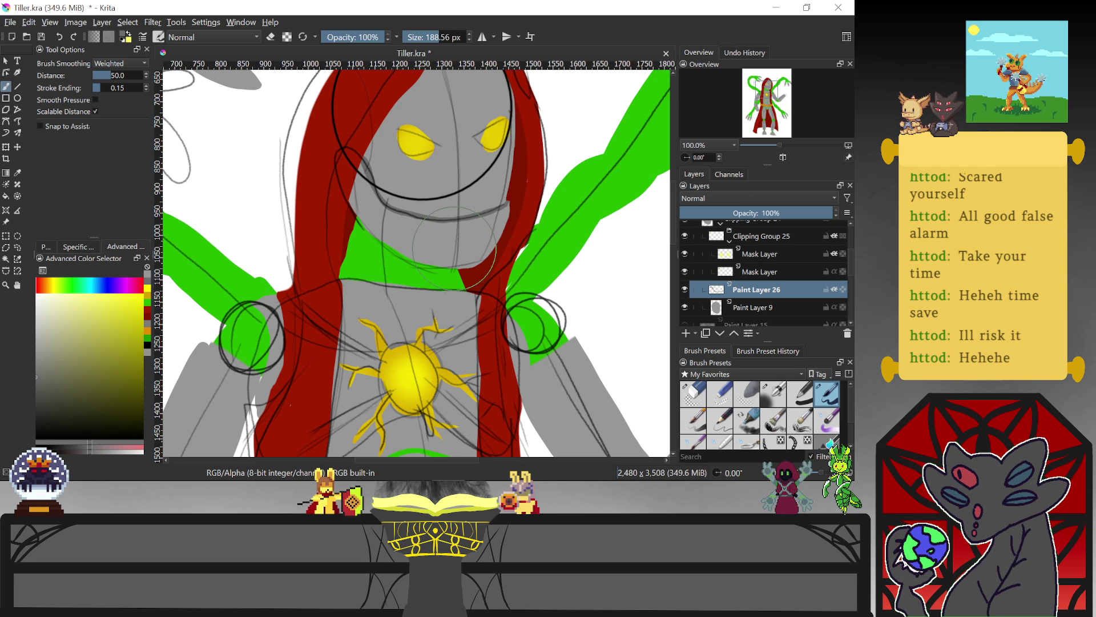
scroll(454, 248, down, 1)
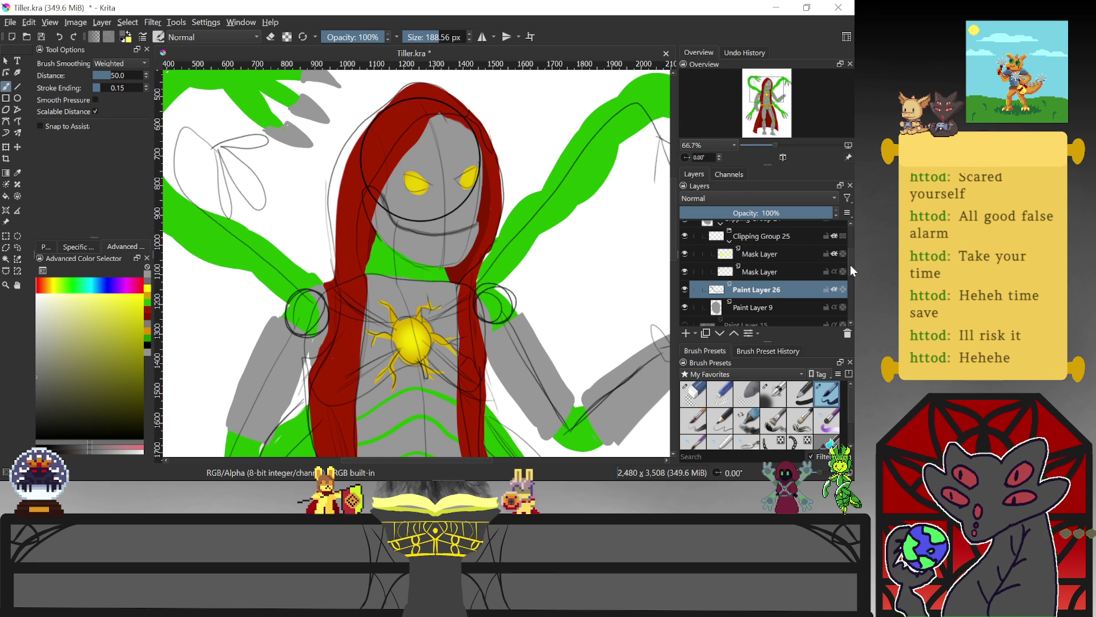
scroll(850, 265, up, 3)
click(684, 229)
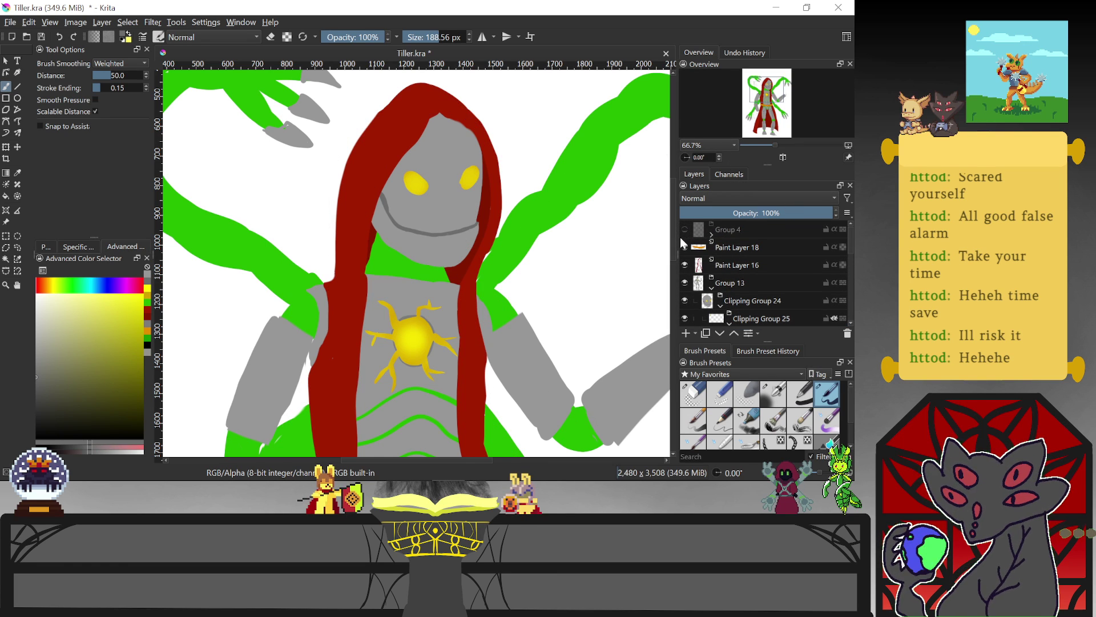
key(minus)
key(minus)
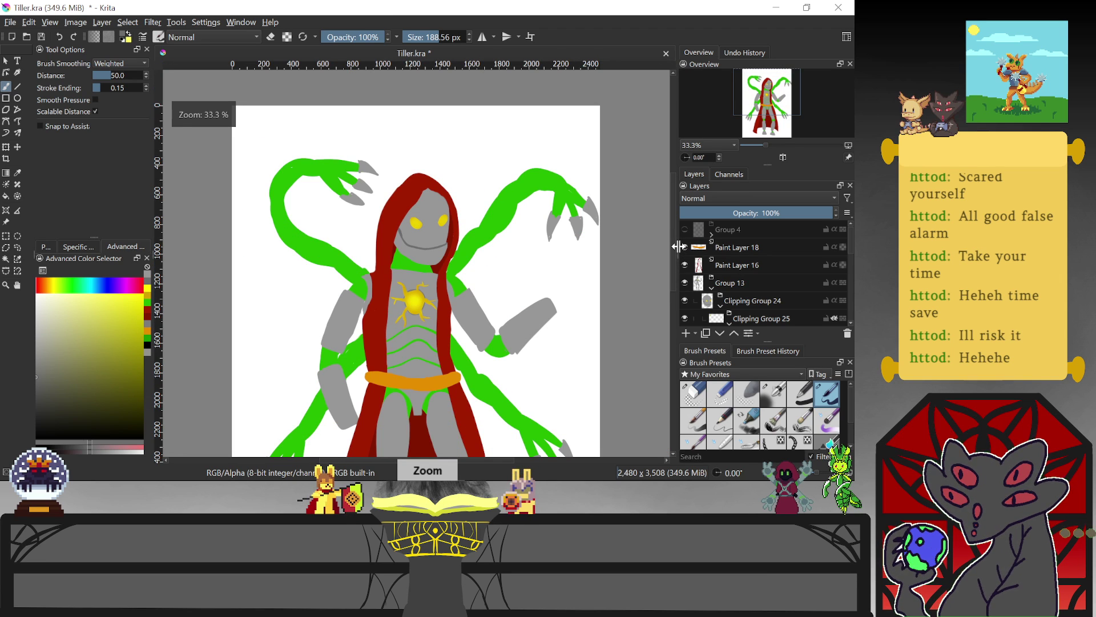
click(685, 231)
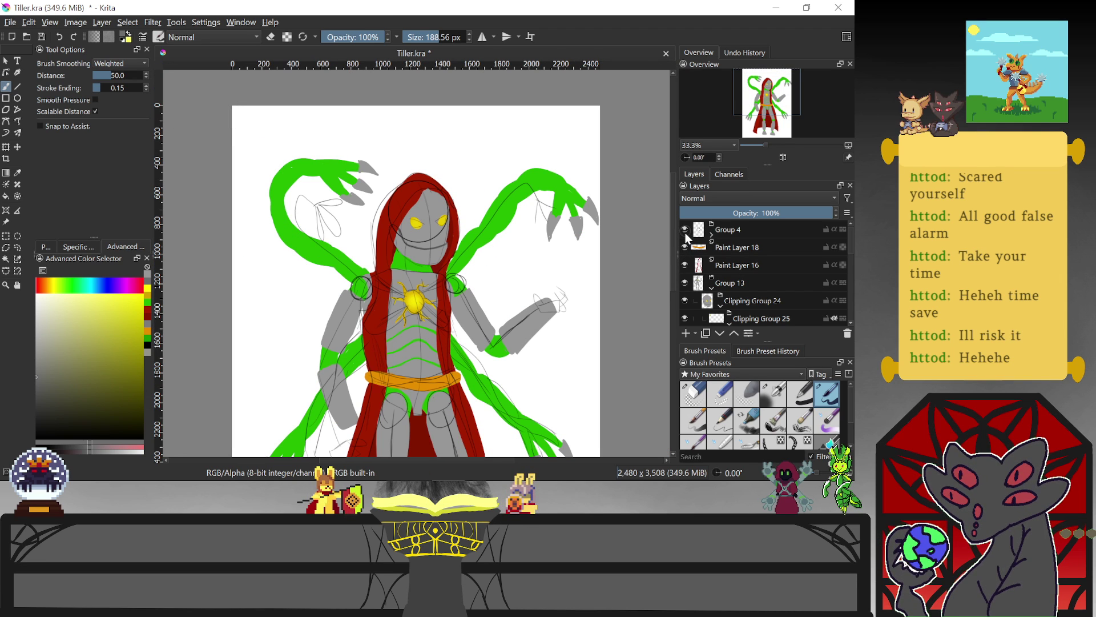
click(686, 231)
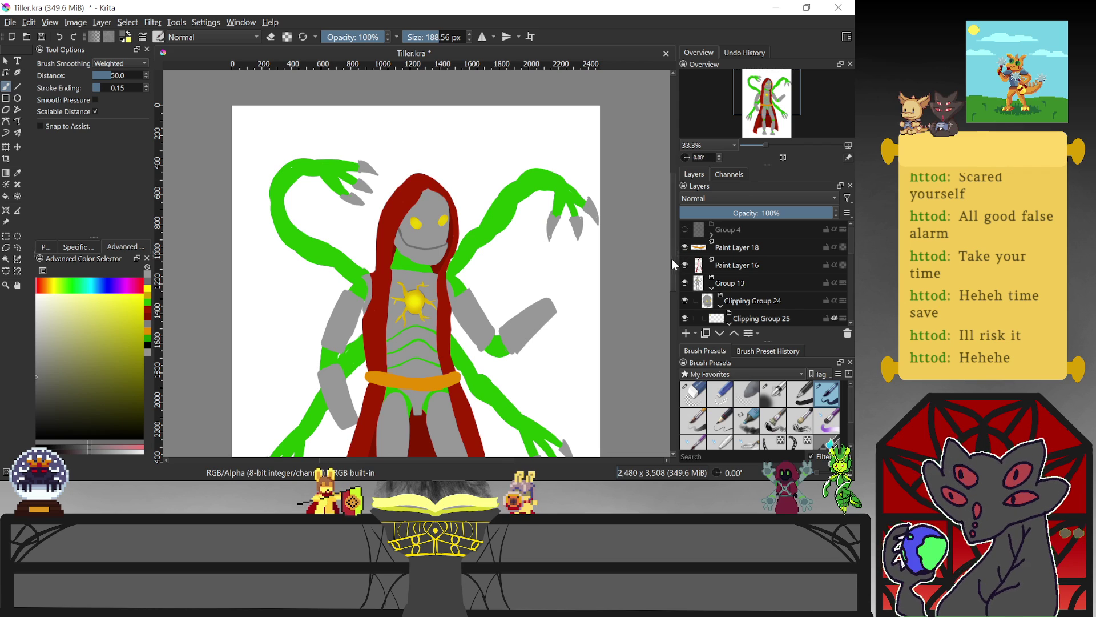
drag(674, 245, 674, 267)
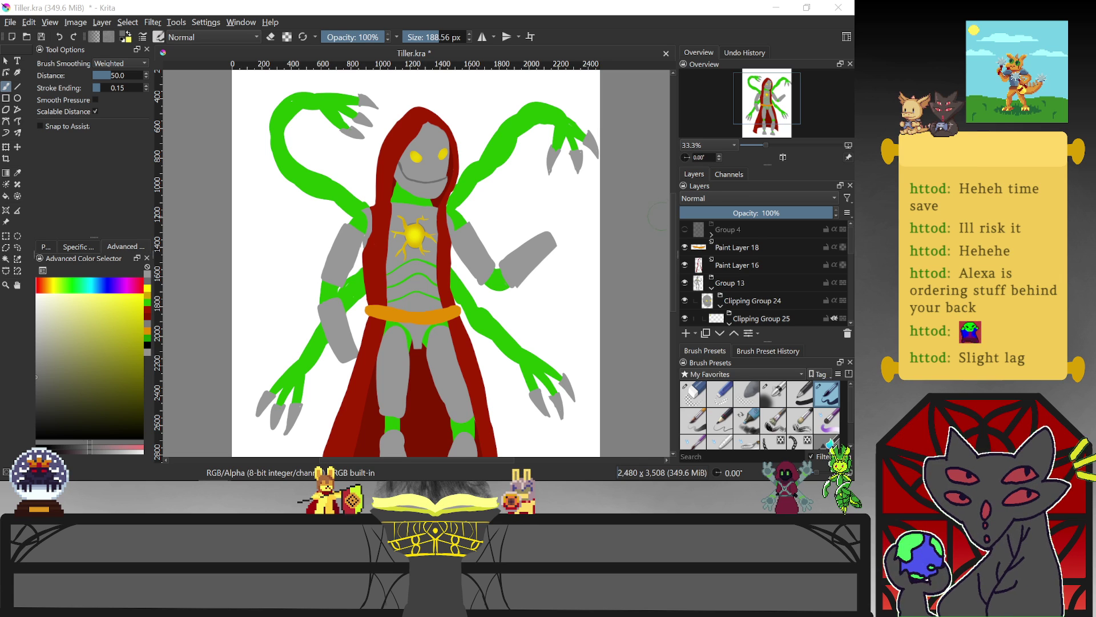
mouse_move(673, 216)
mouse_down()
mouse_move(672, 228)
mouse_move(671, 201)
mouse_move(670, 256)
mouse_move(669, 217)
mouse_up()
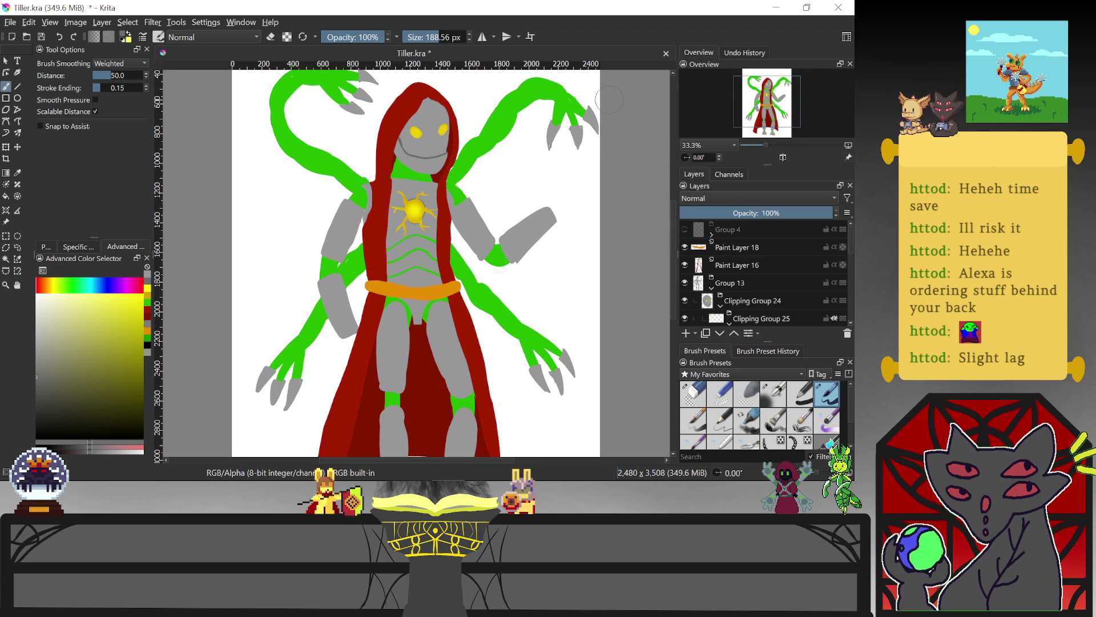